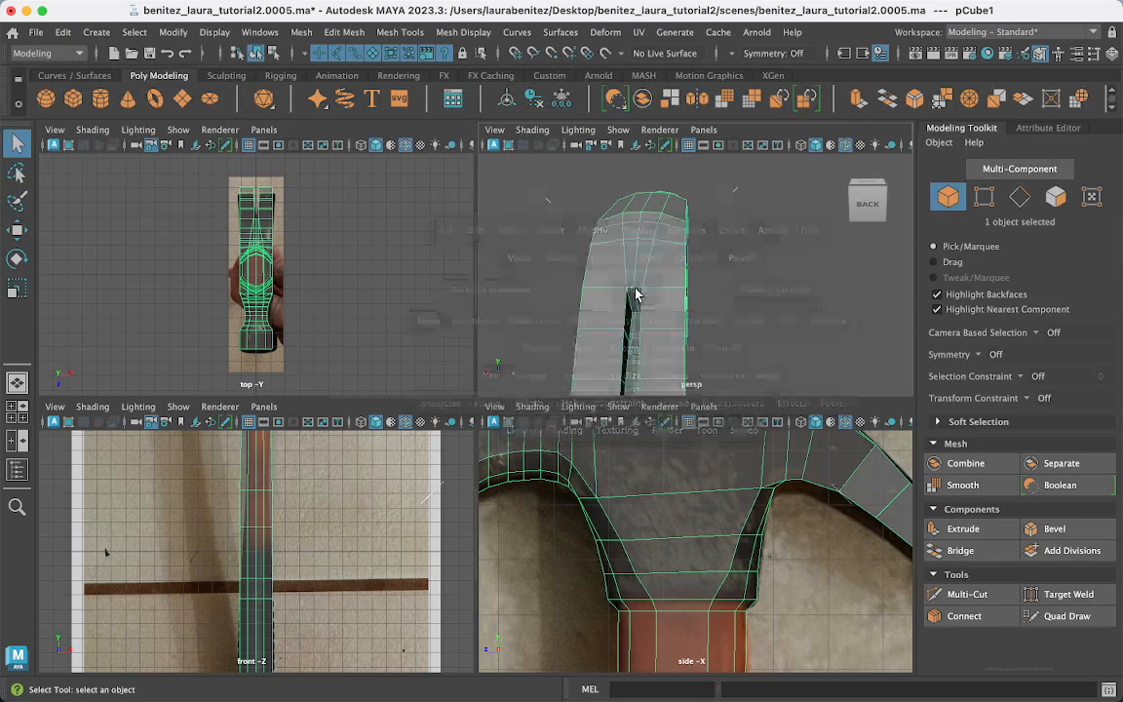
Select the centre edge in the closed end of the claw's slot and nudge its position.
{"action": "key", "text": "space"}
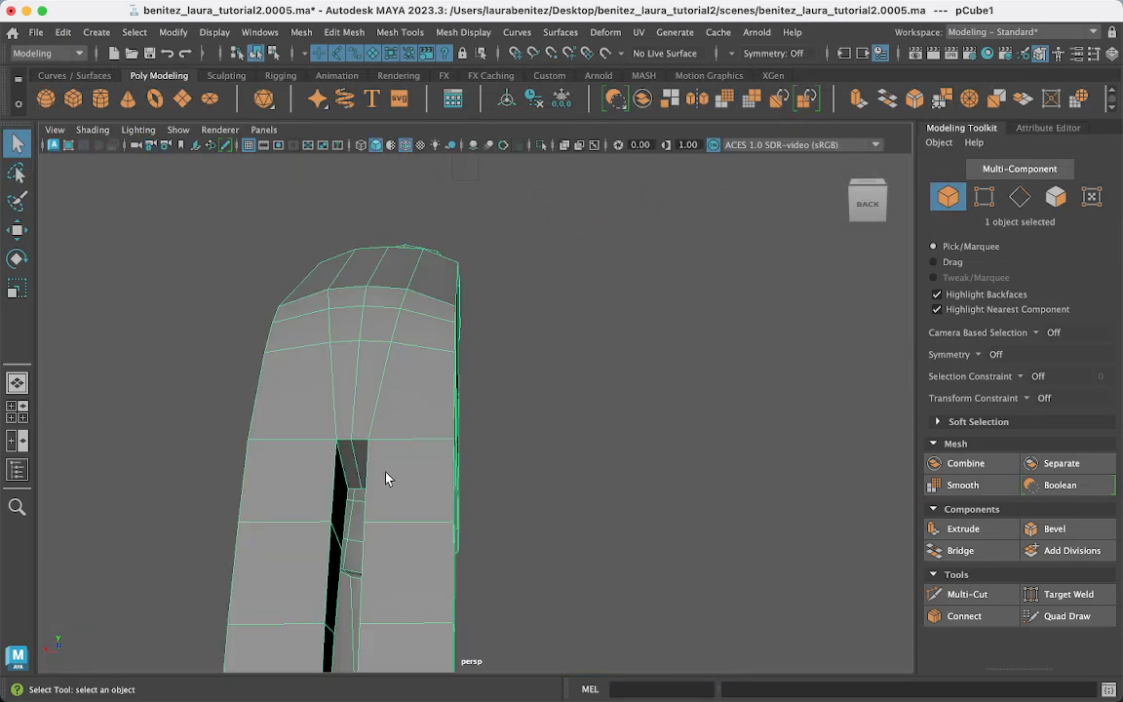
{"action": "right_click_drag", "start_coordinate": [347, 256], "coordinate": [346, 213]}
{"action": "left_click", "coordinate": [348, 449]}
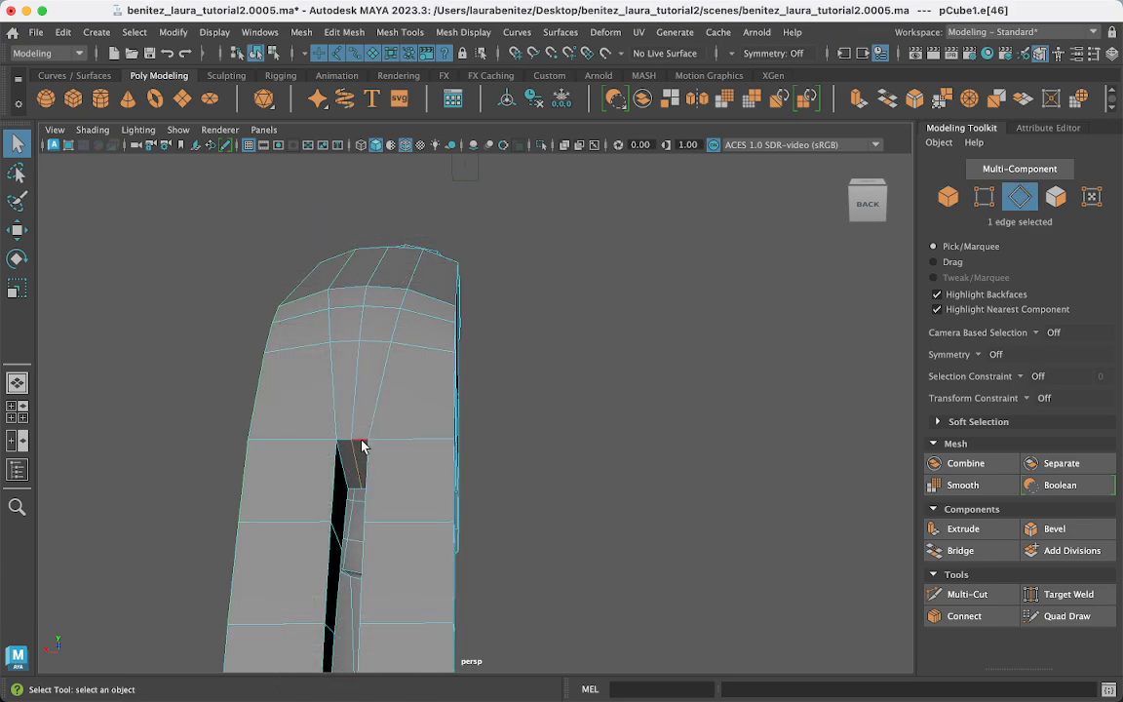
{"action": "key", "text": "w"}
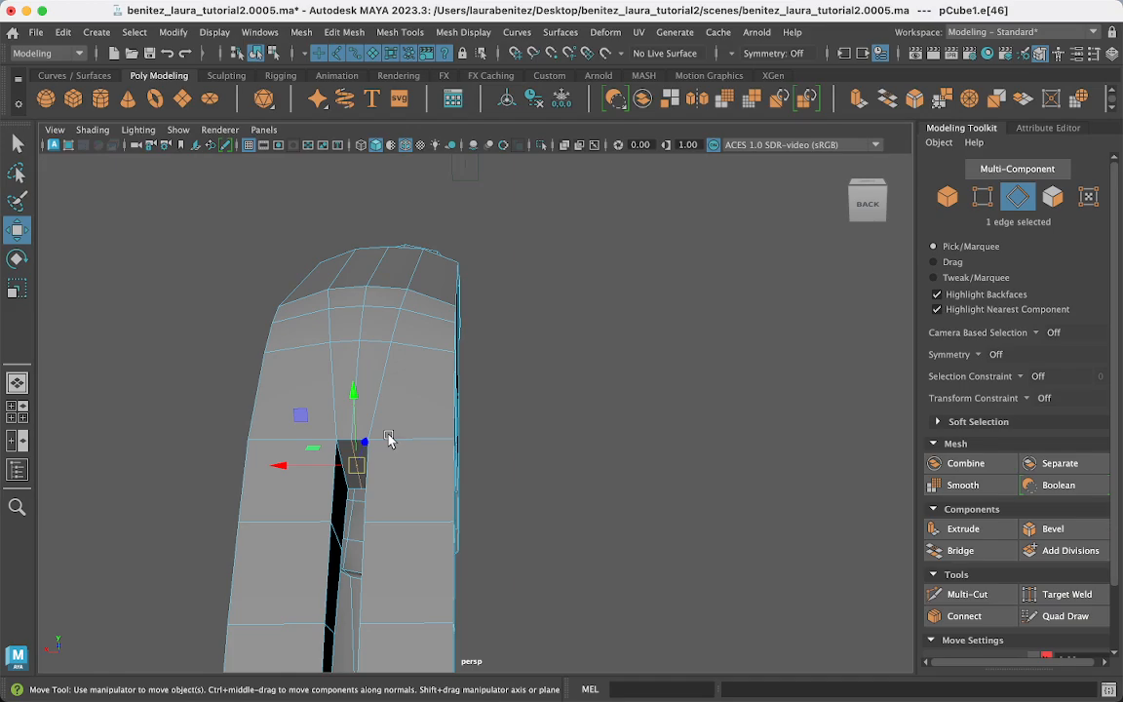
{"action": "left_click_drag", "start_coordinate": [390, 514], "coordinate": [468, 521], "text": "alt"}
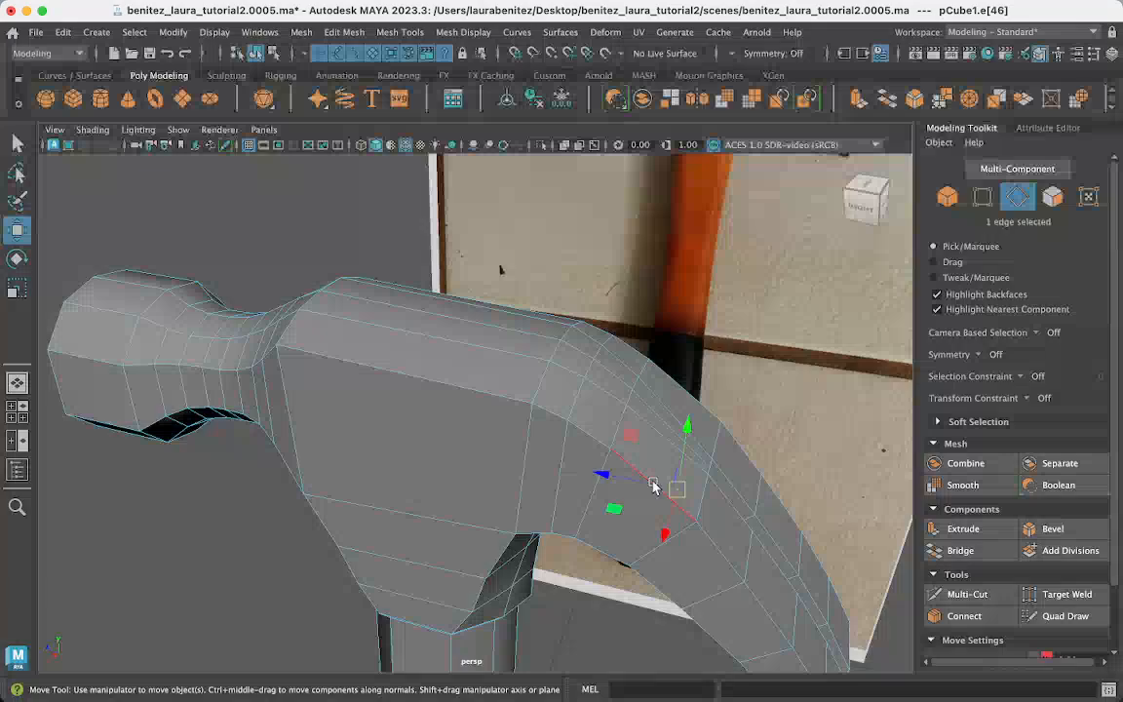
{"action": "left_click_drag", "start_coordinate": [627, 481], "coordinate": [627, 482]}
{"action": "left_click_drag", "start_coordinate": [719, 509], "coordinate": [707, 494], "text": "alt"}
{"action": "left_click_drag", "start_coordinate": [630, 339], "coordinate": [633, 335]}
In the front view, scale the edge loop on the handle's orange section to about 0.733 in X to match the reference.
{"action": "left_click_drag", "start_coordinate": [634, 335], "coordinate": [634, 366], "text": "alt"}
{"action": "left_click_drag", "start_coordinate": [500, 501], "coordinate": [470, 526], "text": "alt"}
{"action": "middle_click_drag", "start_coordinate": [470, 527], "coordinate": [573, 175], "text": "alt"}
{"action": "scroll", "coordinate": [576, 365], "scroll_direction": "up", "scroll_amount": 4}
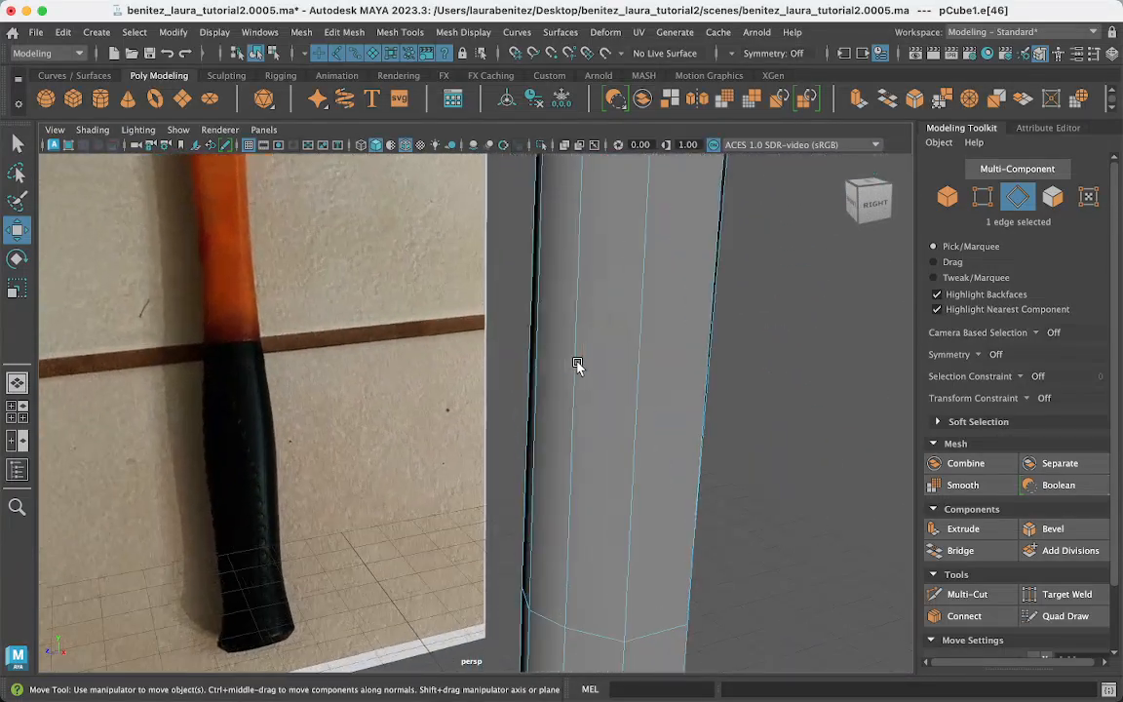
{"action": "scroll", "coordinate": [577, 365], "scroll_direction": "down", "scroll_amount": 4}
{"action": "scroll", "coordinate": [577, 366], "scroll_direction": "down", "scroll_amount": 2}
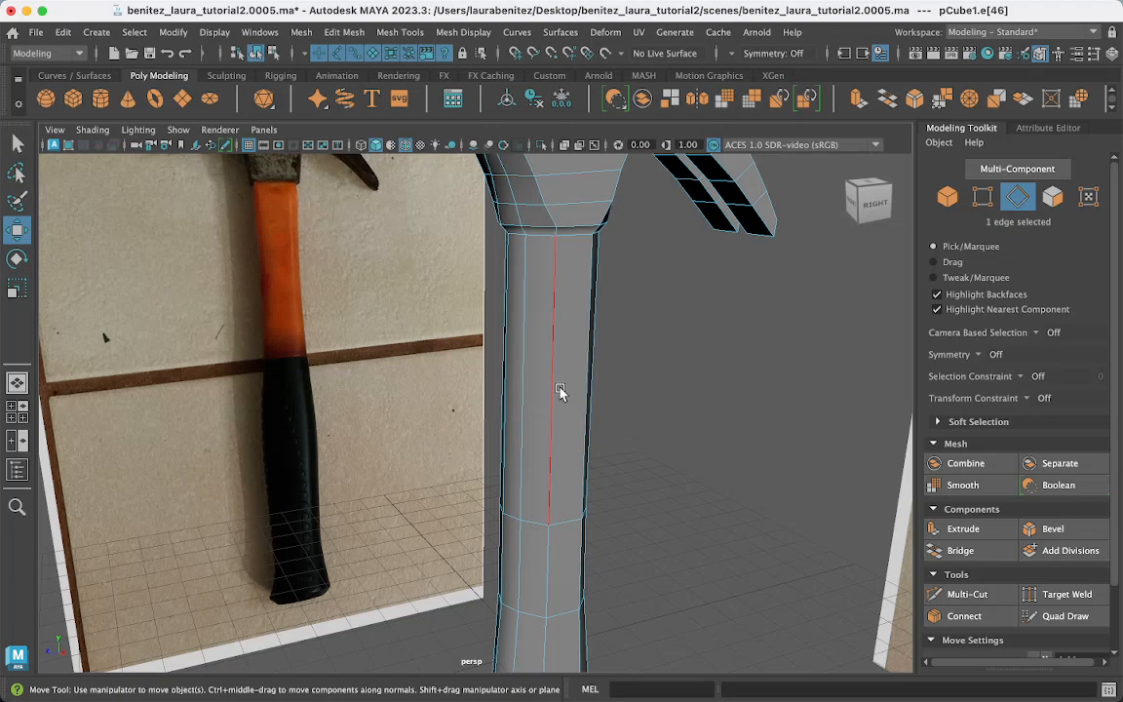
{"action": "key", "text": "space"}
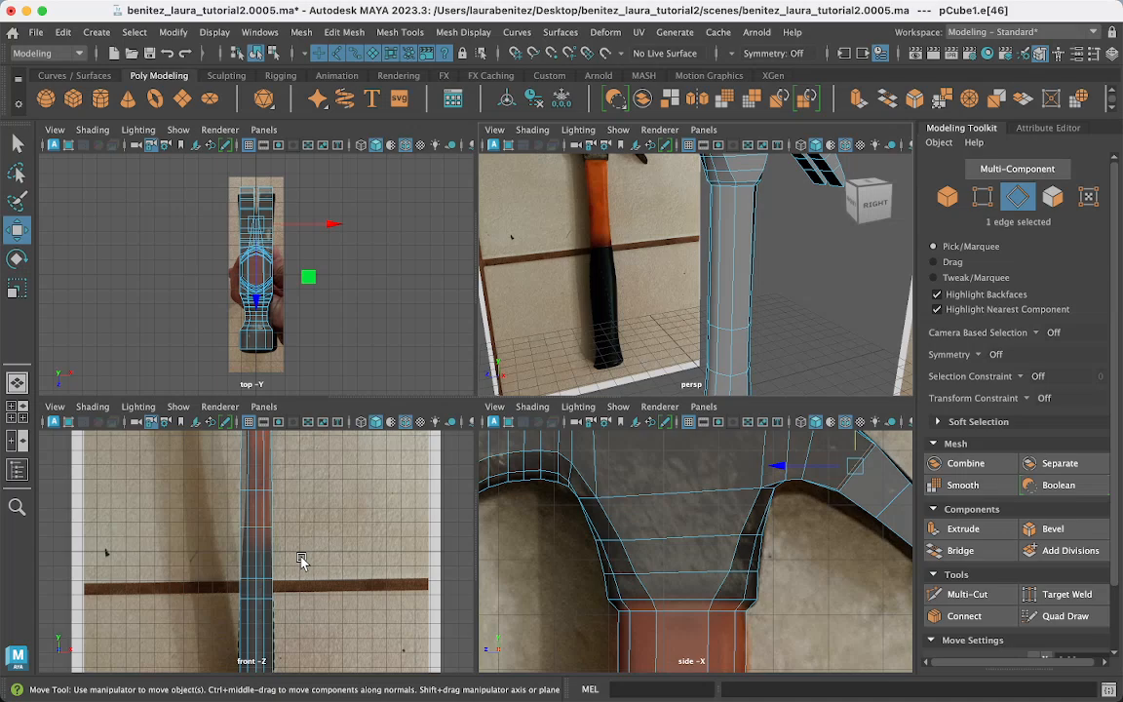
{"action": "key", "text": "space"}
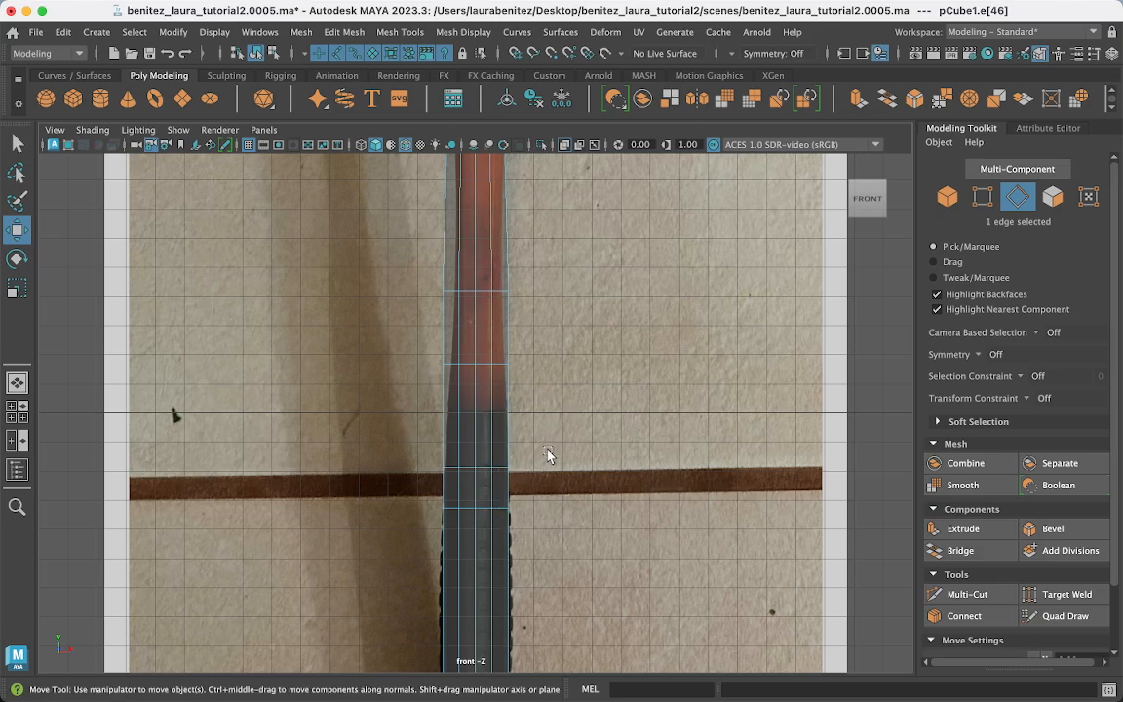
{"action": "double_click", "coordinate": [476, 291]}
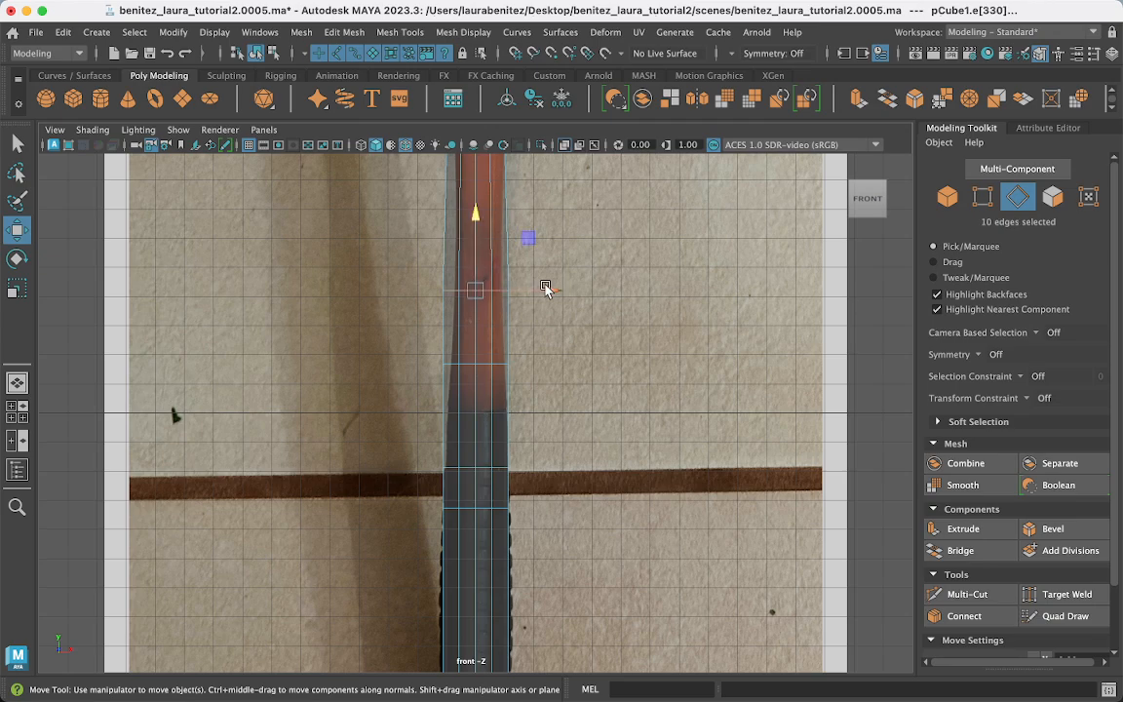
{"action": "key", "text": "r"}
{"action": "left_click_drag", "start_coordinate": [548, 294], "coordinate": [529, 293]}
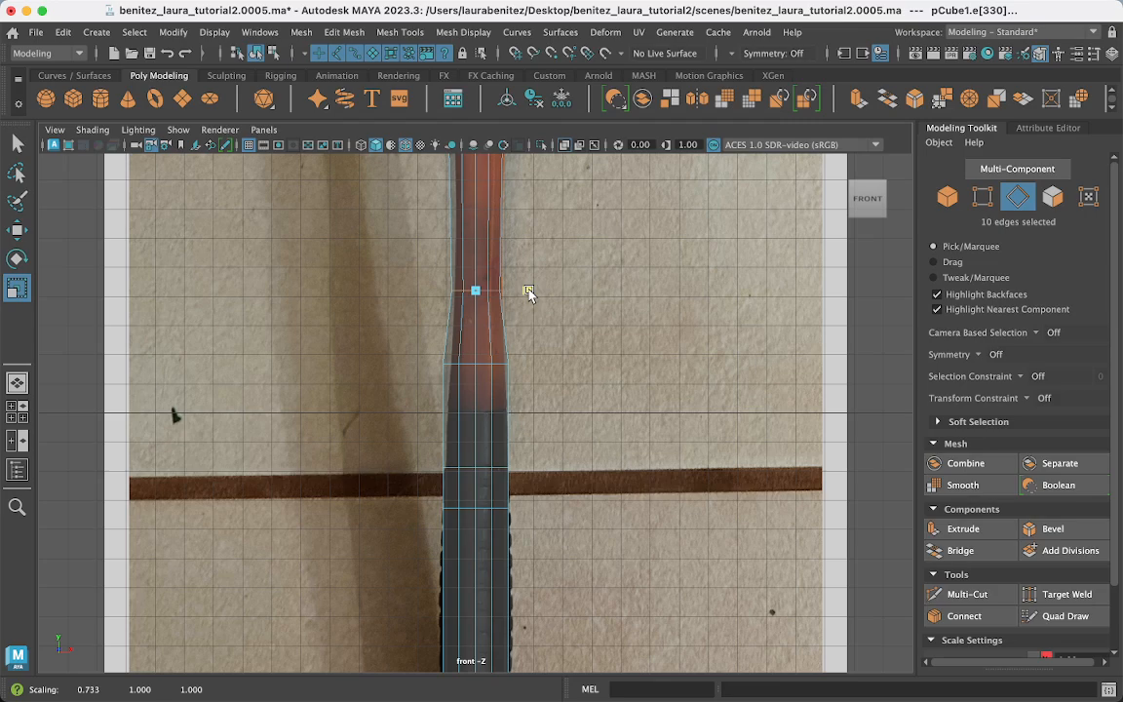
Scale the next two edge loops down the handle in X to follow the reference photo's outline.
{"action": "double_click", "coordinate": [480, 365]}
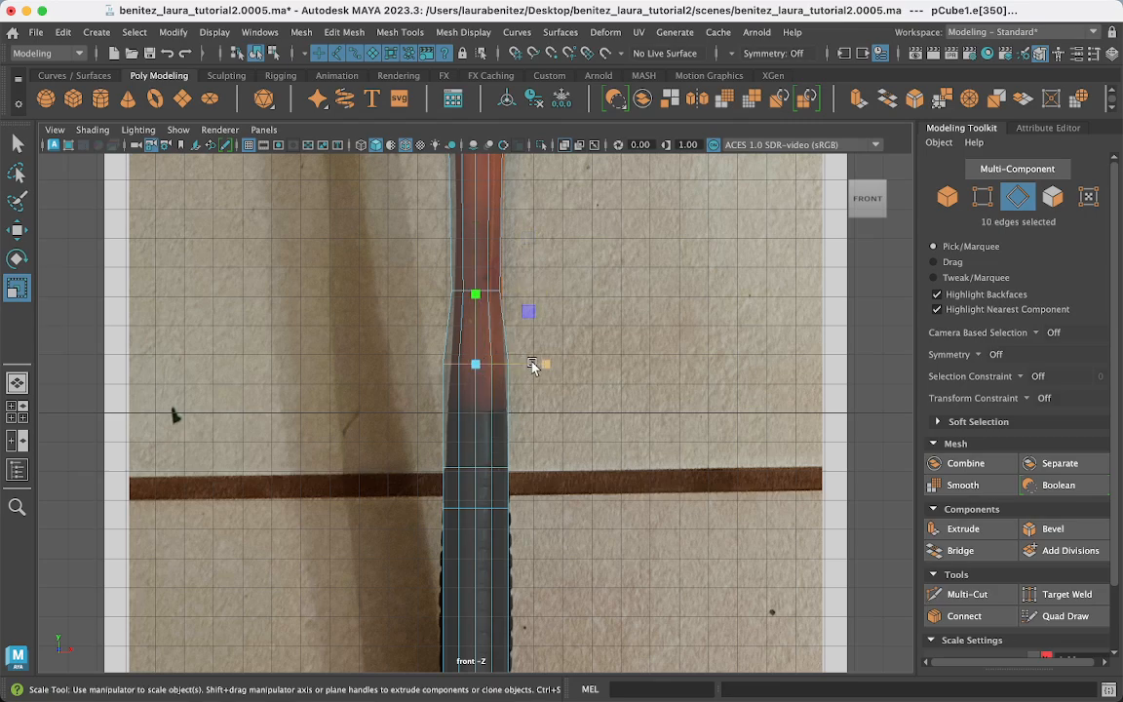
{"action": "left_click_drag", "start_coordinate": [533, 366], "coordinate": [539, 367]}
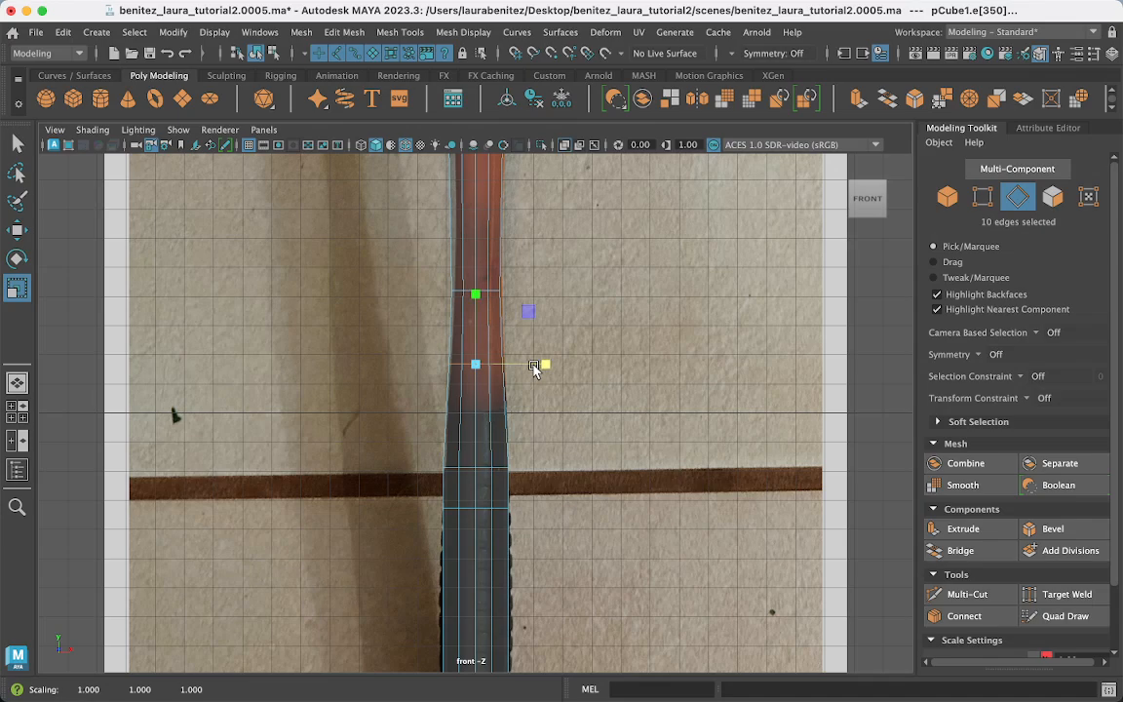
{"action": "double_click", "coordinate": [484, 468]}
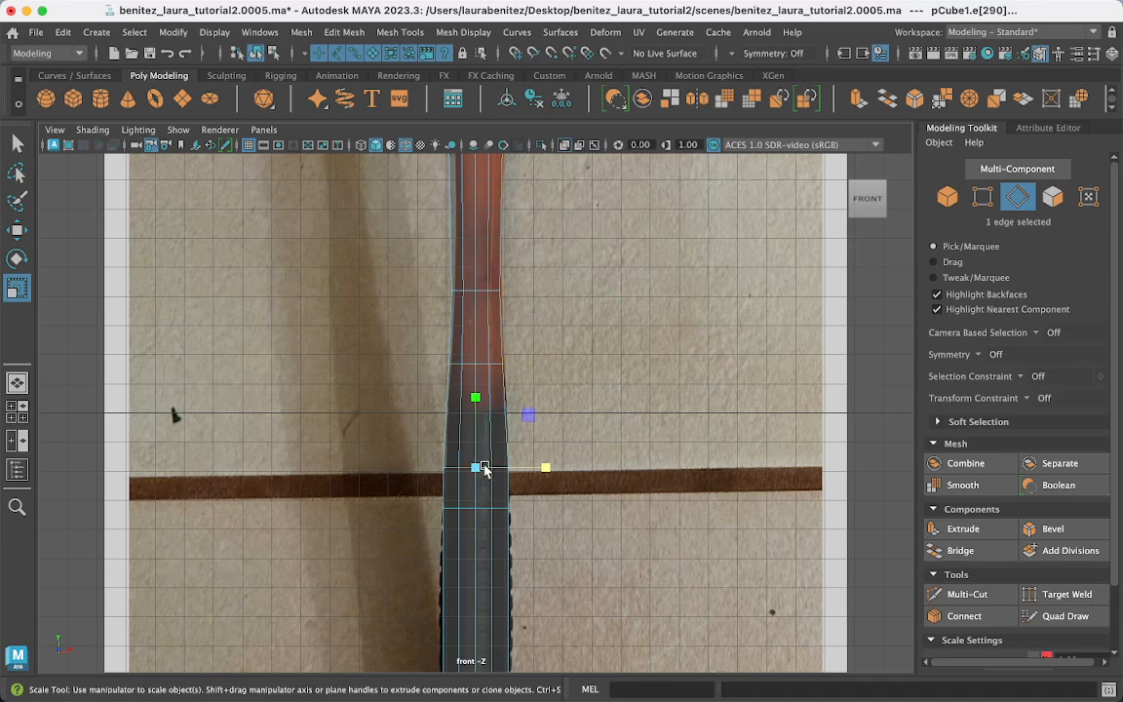
{"action": "left_click", "coordinate": [545, 468]}
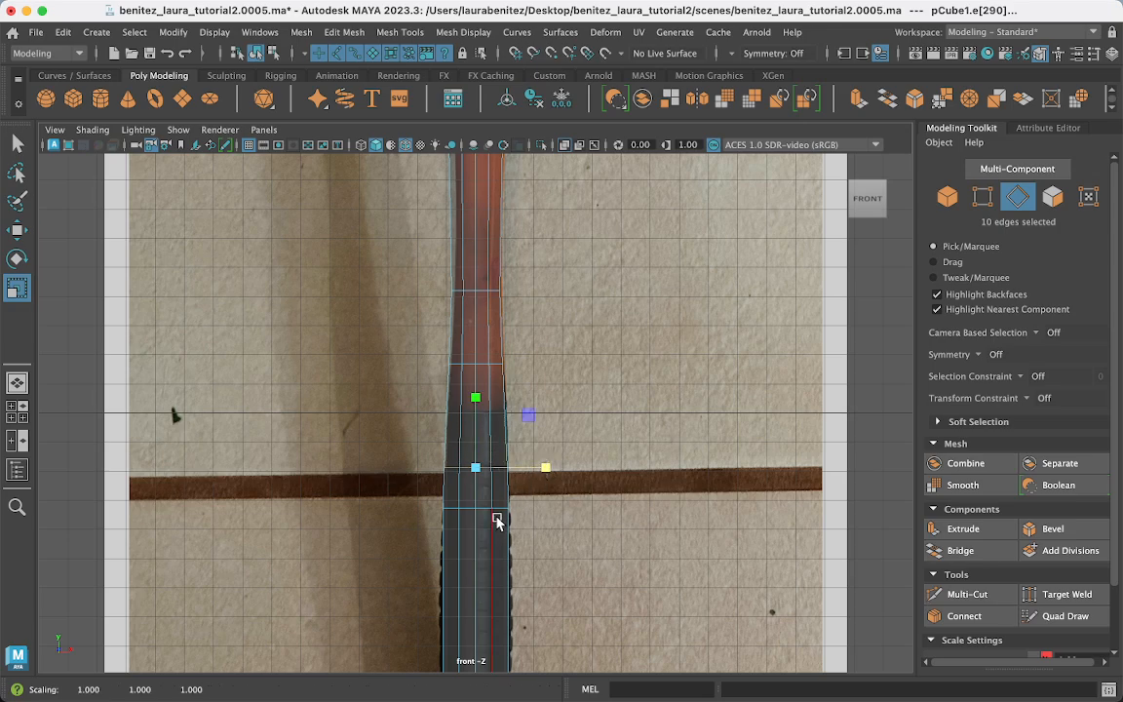
{"action": "middle_click_drag", "start_coordinate": [575, 558], "coordinate": [606, 416]}
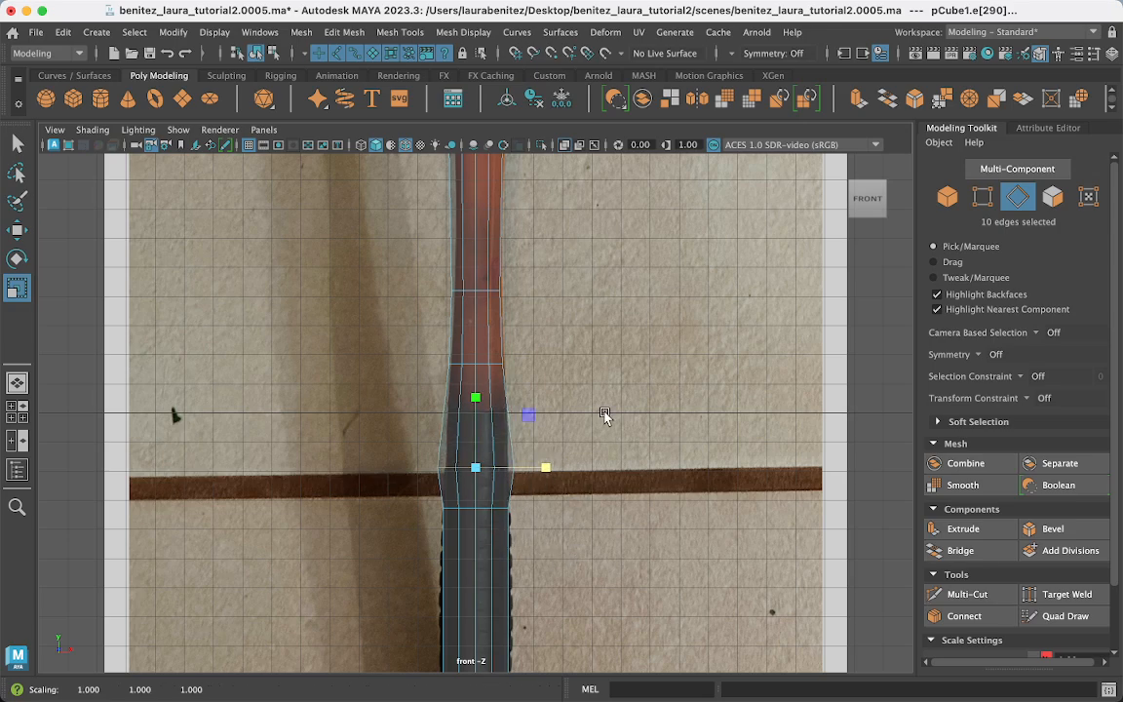
{"action": "mouse_move", "coordinate": [543, 490]}
{"action": "middle_mouse_down"}
{"action": "mouse_move", "coordinate": [546, 466]}
{"action": "mouse_move", "coordinate": [536, 467]}
{"action": "middle_mouse_up"}
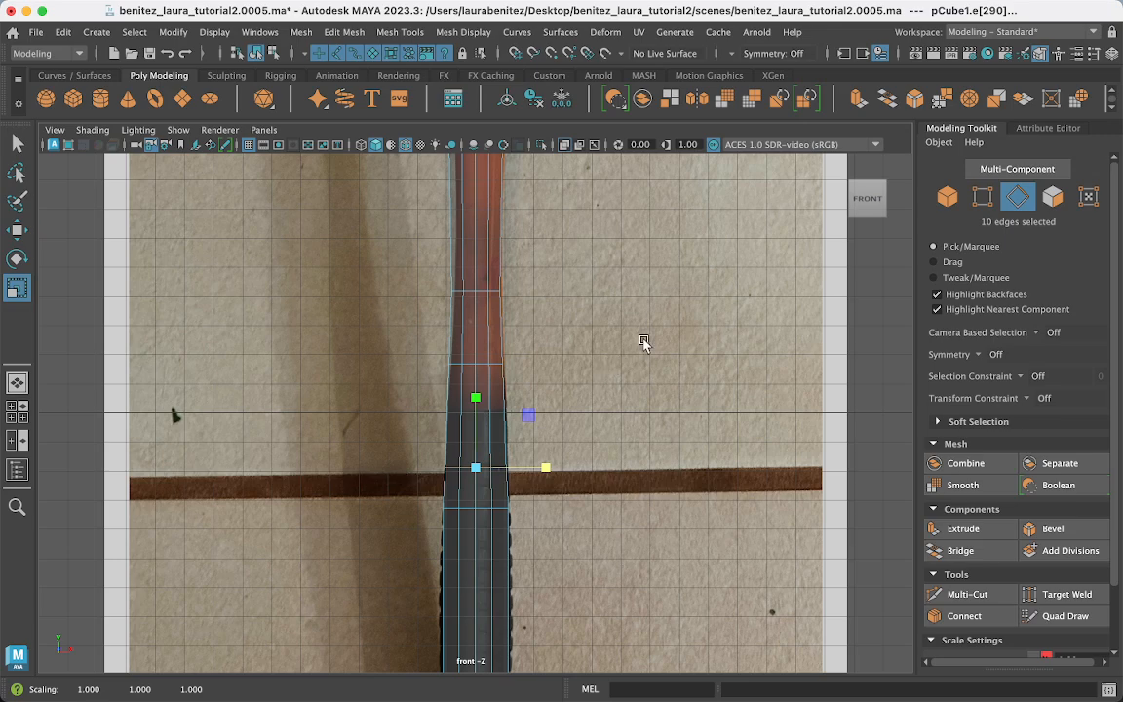
Examine the reshaped handle from the front in the perspective view and try to orbit the front view.
{"action": "key", "text": "space"}
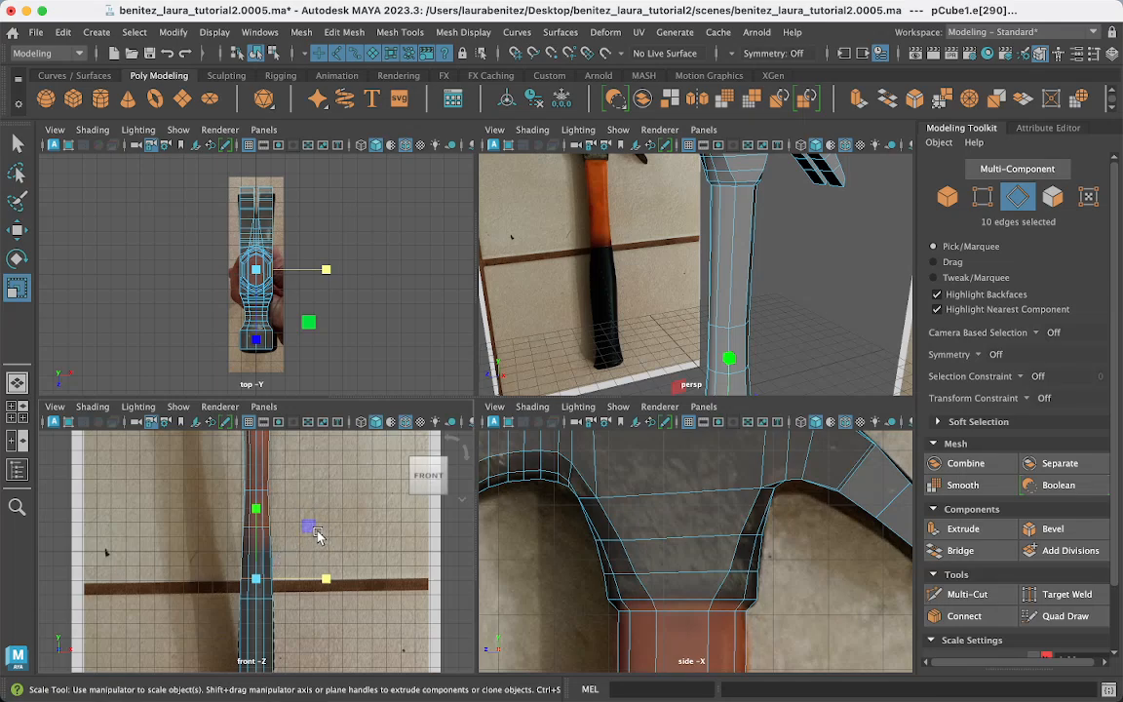
{"action": "key", "text": "q"}
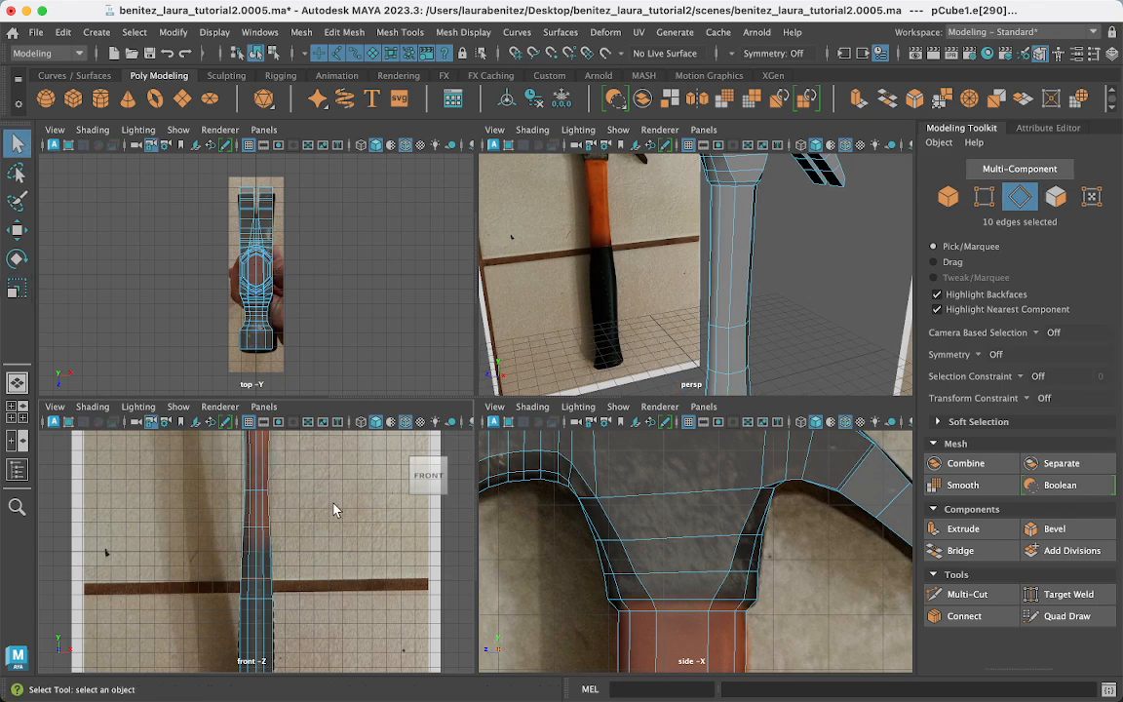
{"action": "right_click_drag", "start_coordinate": [728, 273], "coordinate": [709, 231], "text": "alt"}
{"action": "mouse_move", "coordinate": [716, 282]}
{"action": "middle_mouse_down", "text": "alt"}
{"action": "mouse_move", "coordinate": [702, 161]}
{"action": "mouse_move", "coordinate": [720, 274]}
{"action": "middle_mouse_up", "text": "alt"}
{"action": "left_click_drag", "start_coordinate": [719, 274], "coordinate": [785, 253], "text": "alt"}
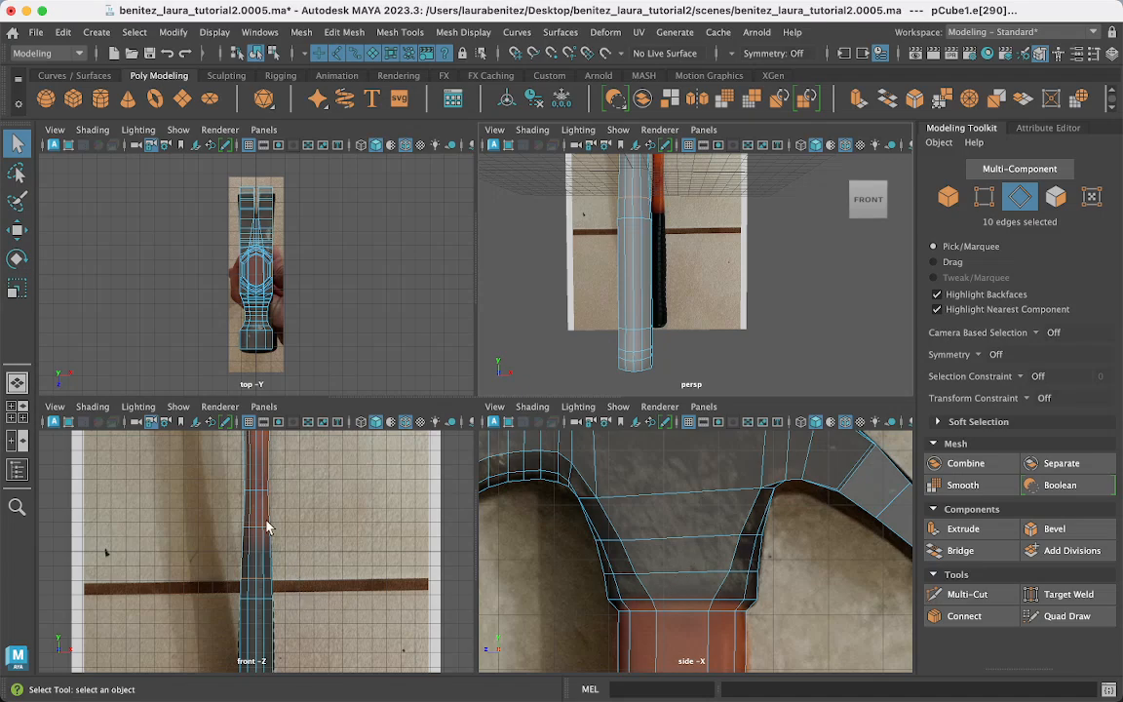
{"action": "left_click_drag", "start_coordinate": [267, 527], "coordinate": [313, 469], "text": "alt"}
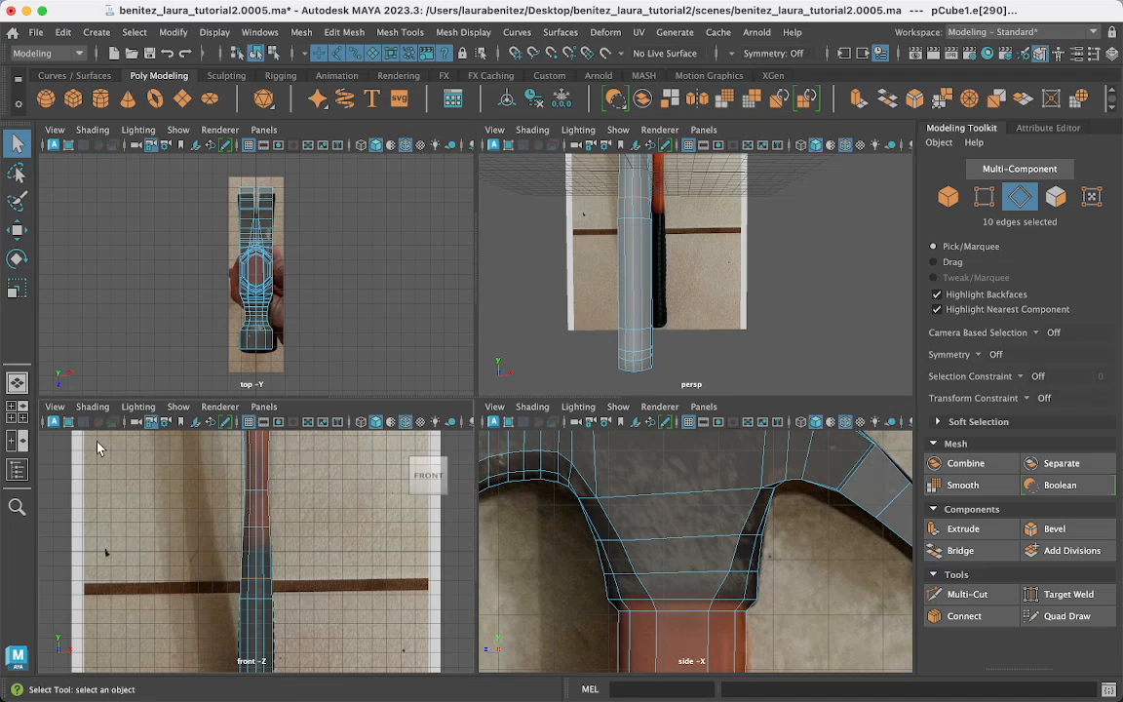
Activate the Track Tool for the front view.
{"action": "key", "text": "space"}
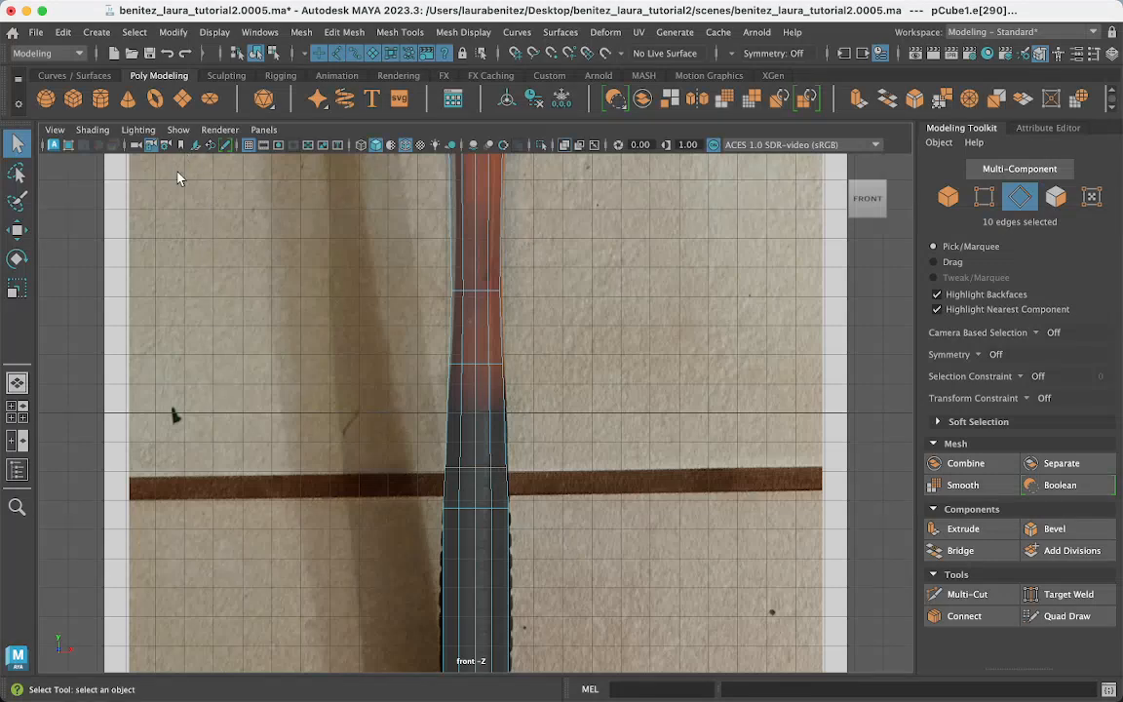
{"action": "left_click", "coordinate": [54, 131]}
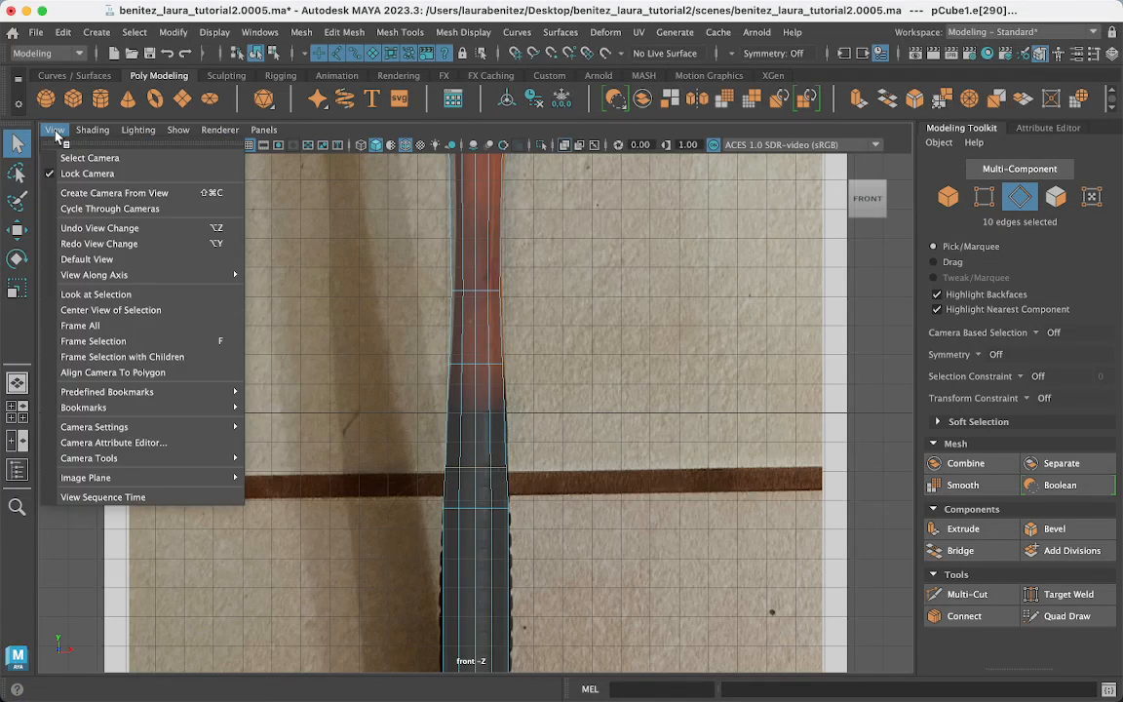
{"action": "mouse_move", "coordinate": [98, 482]}
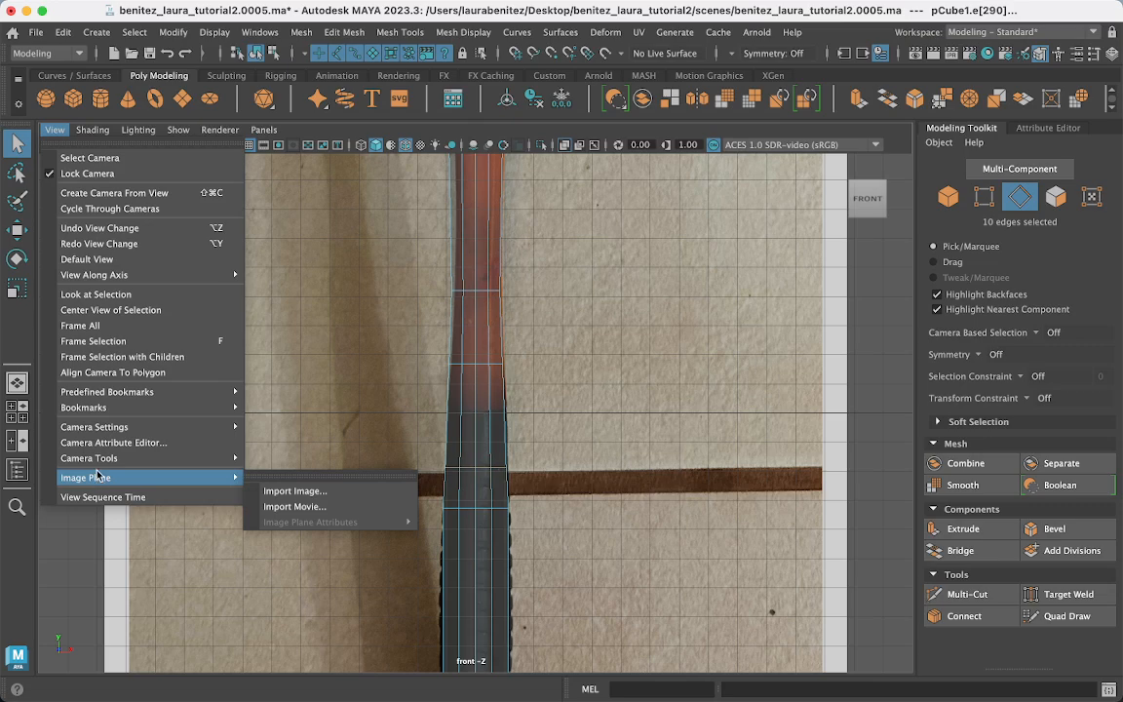
{"action": "mouse_move", "coordinate": [97, 458]}
{"action": "left_click", "coordinate": [273, 477]}
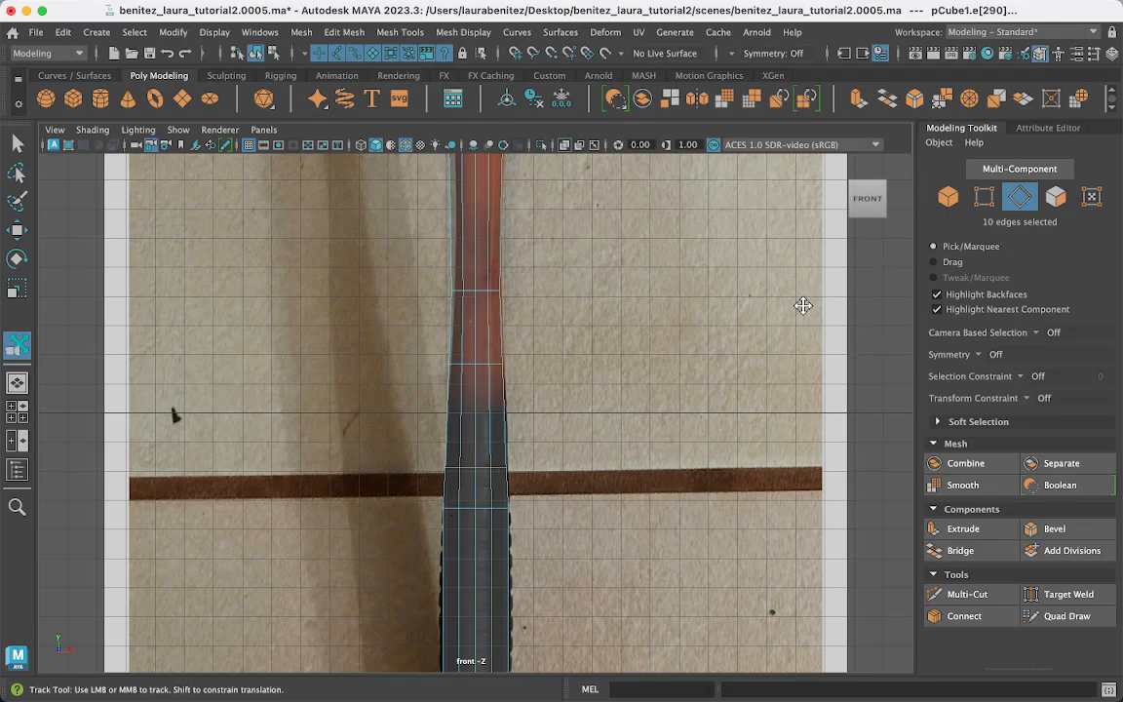
Select the front camera and inspect its transform channel values.
{"action": "key", "text": "space"}
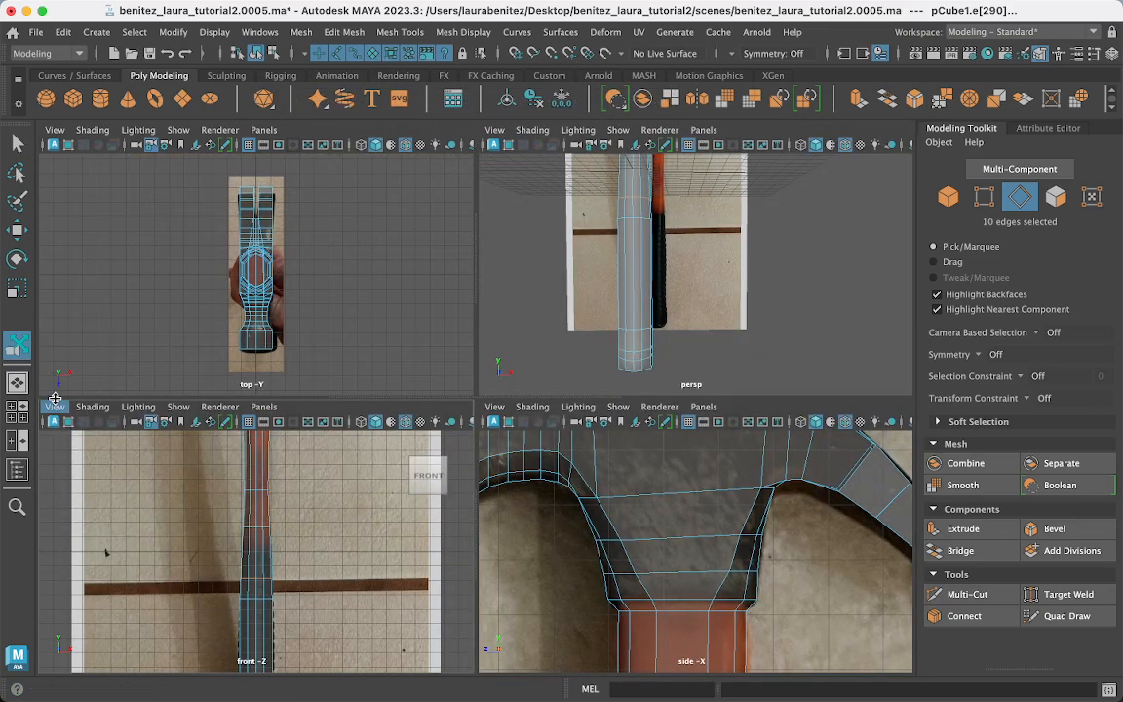
{"action": "left_click", "coordinate": [54, 407]}
{"action": "mouse_move", "coordinate": [93, 406]}
{"action": "mouse_move", "coordinate": [54, 406]}
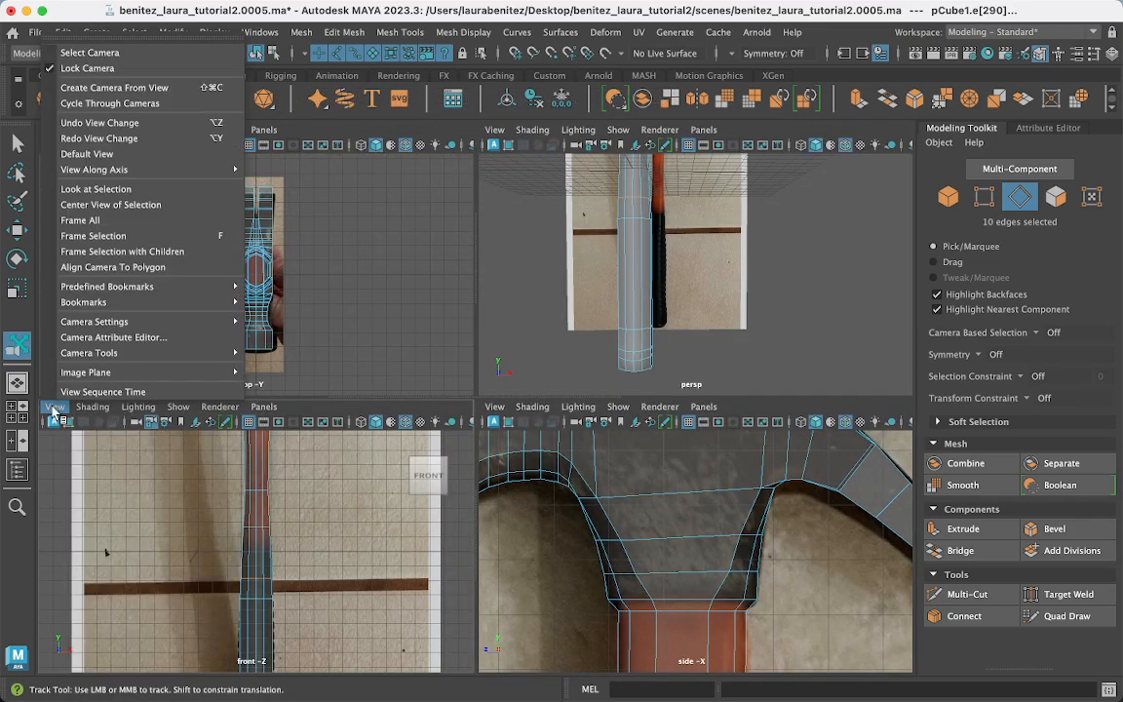
{"action": "left_click", "coordinate": [89, 53]}
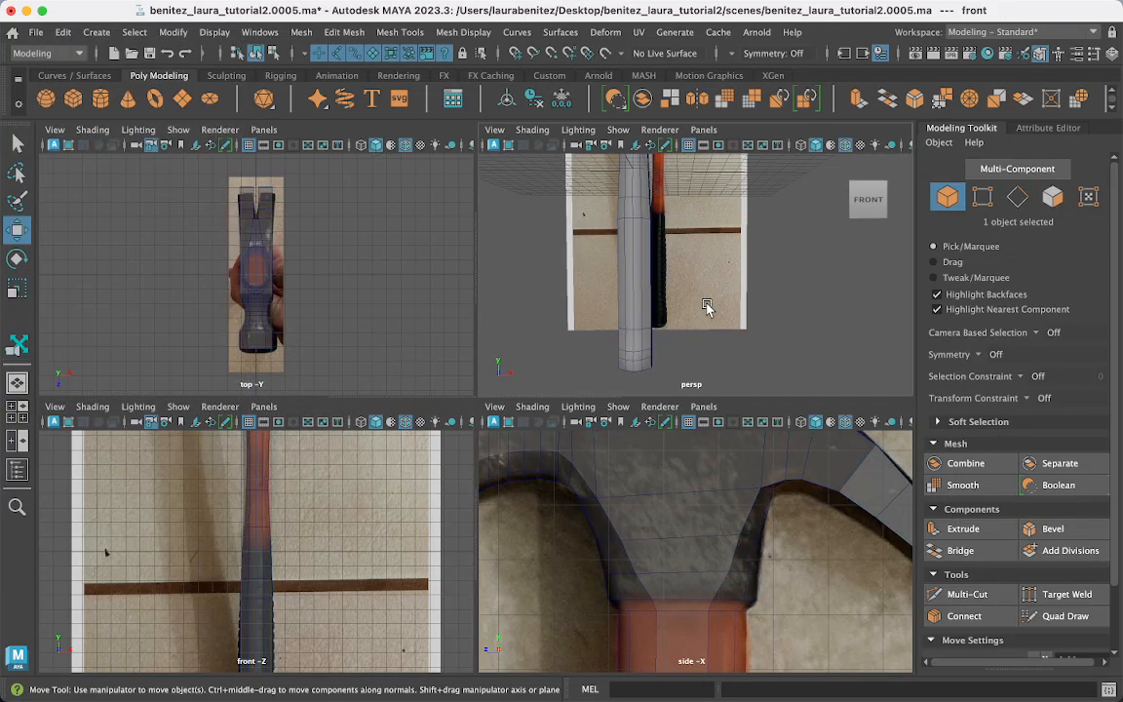
{"action": "mouse_move", "coordinate": [689, 266]}
{"action": "left_mouse_down", "text": "alt"}
{"action": "mouse_move", "coordinate": [694, 306]}
{"action": "mouse_move", "coordinate": [584, 318]}
{"action": "mouse_move", "coordinate": [518, 298]}
{"action": "mouse_move", "coordinate": [534, 311]}
{"action": "mouse_move", "coordinate": [574, 288]}
{"action": "left_mouse_up", "text": "alt"}
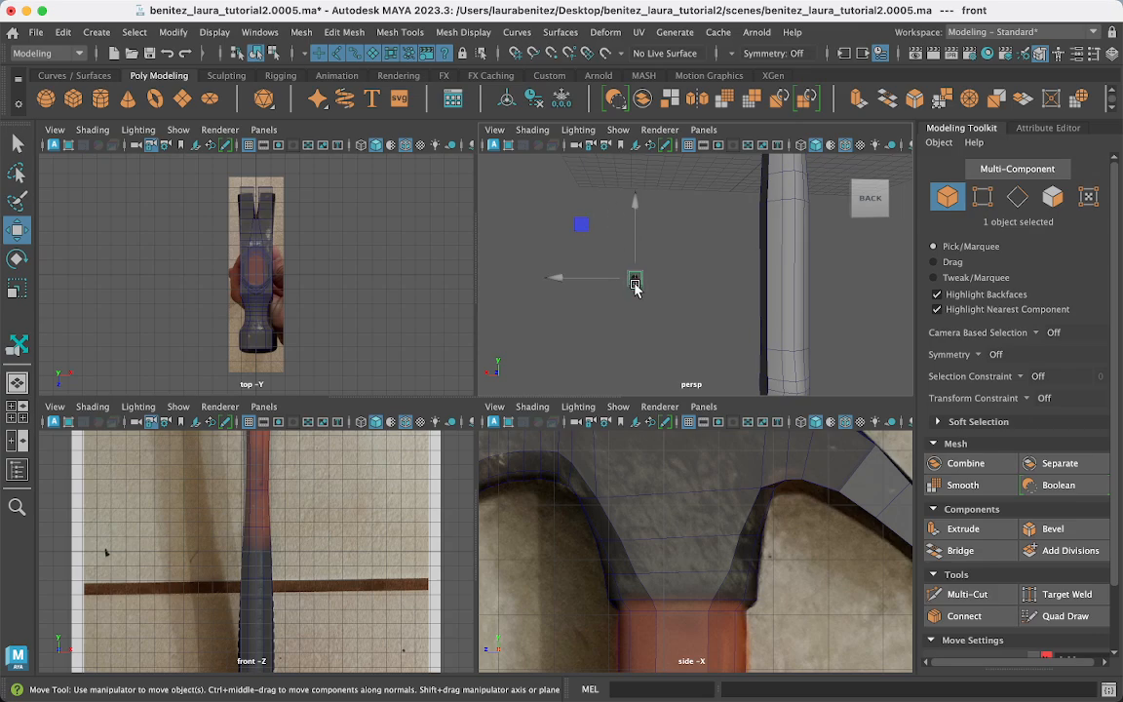
{"action": "left_click", "coordinate": [1003, 53]}
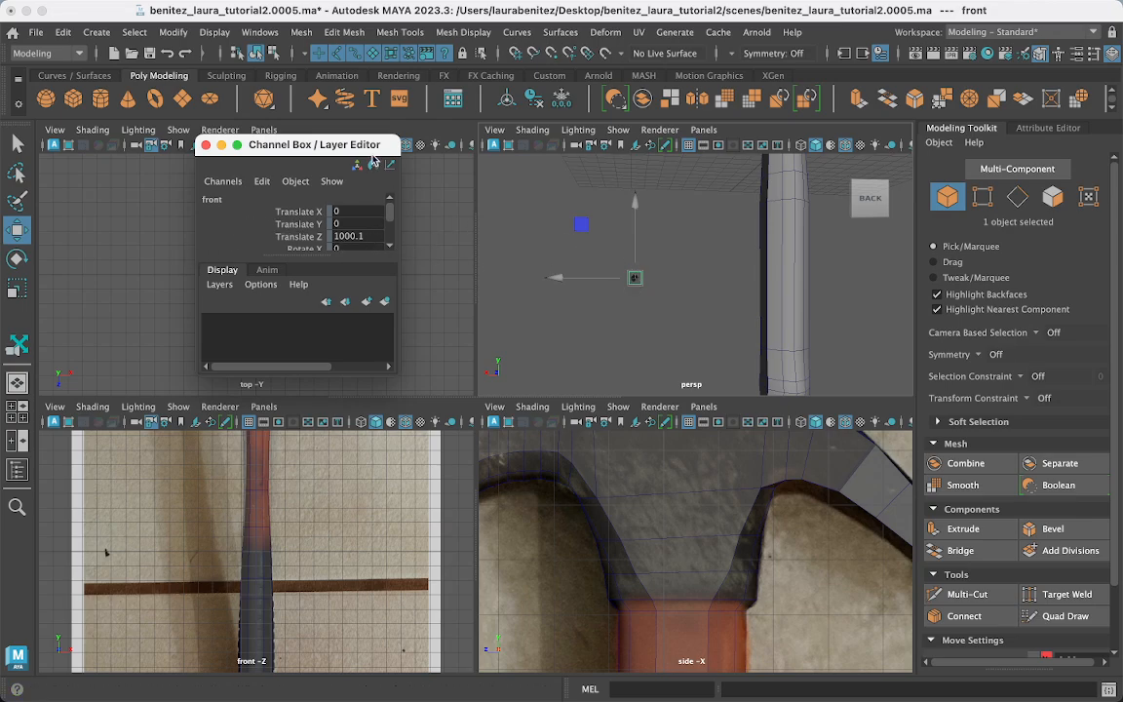
{"action": "left_click", "coordinate": [205, 146]}
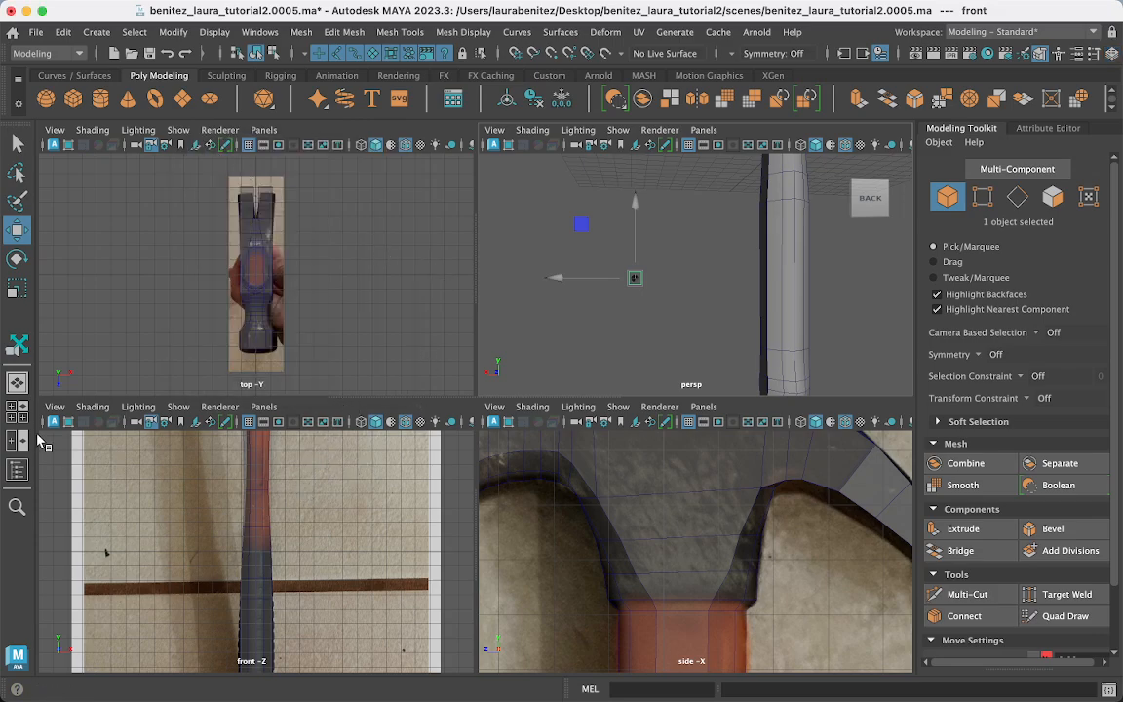
Return to the Select Tool, show the Outliner and select the side camera.
{"action": "left_click", "coordinate": [17, 143]}
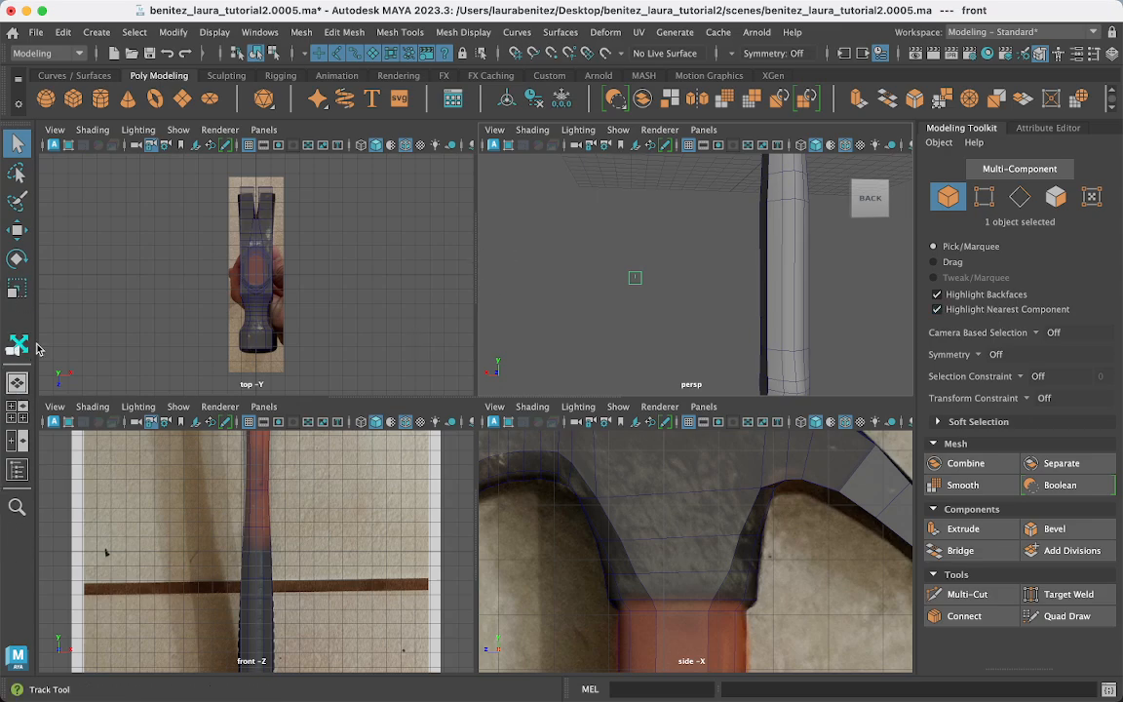
{"action": "left_click", "coordinate": [260, 32]}
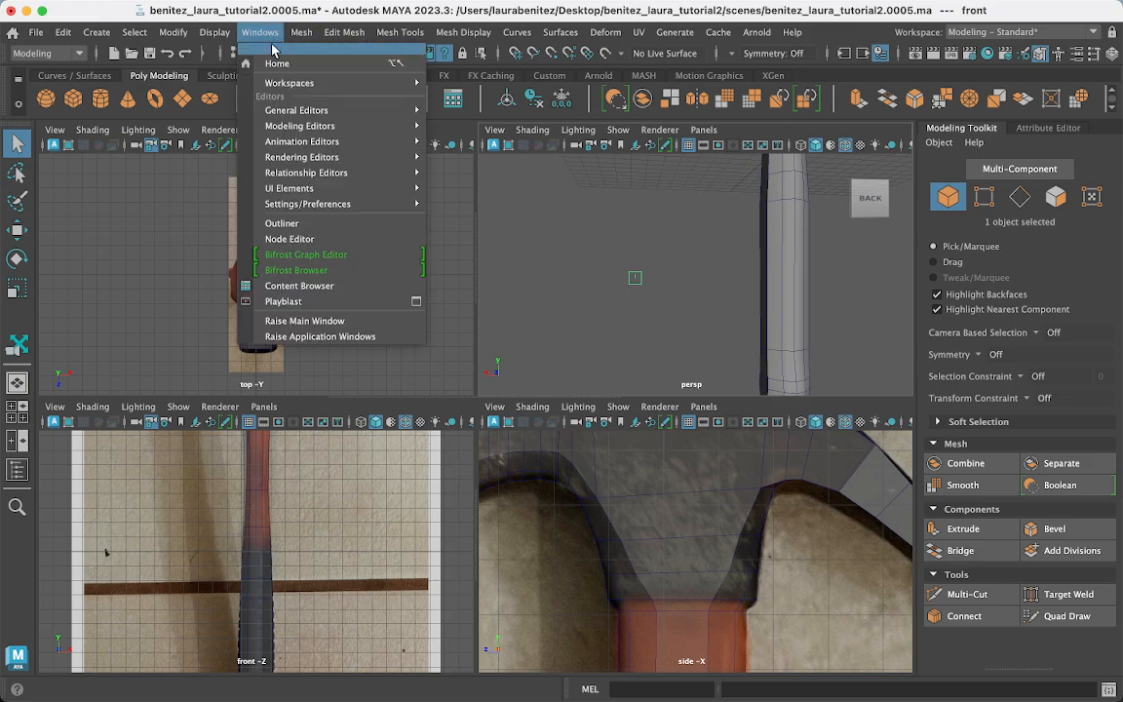
{"action": "left_click", "coordinate": [283, 223]}
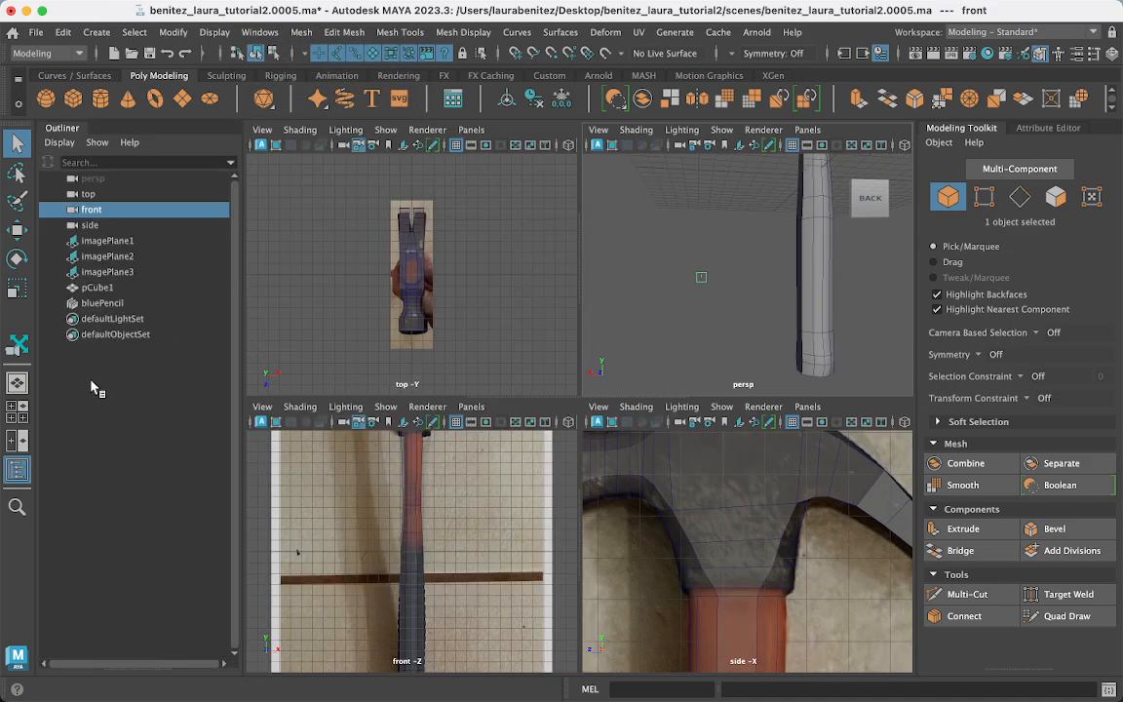
{"action": "left_click", "coordinate": [108, 223]}
{"action": "left_click", "coordinate": [108, 212]}
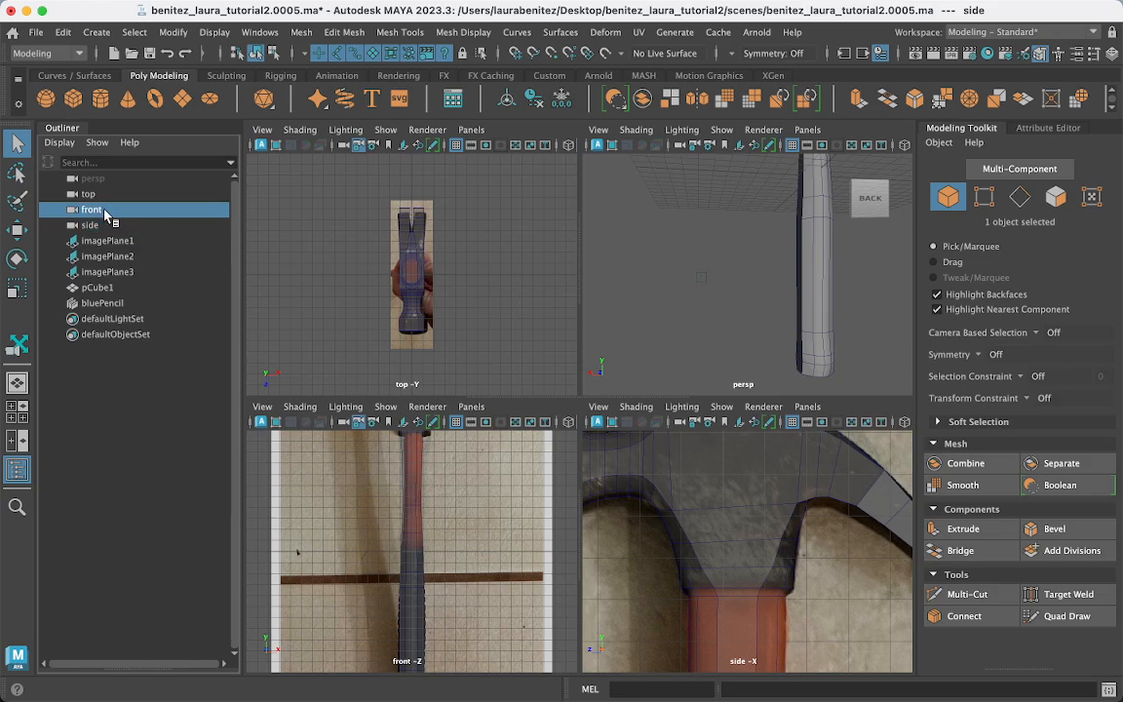
{"action": "left_click", "coordinate": [97, 225]}
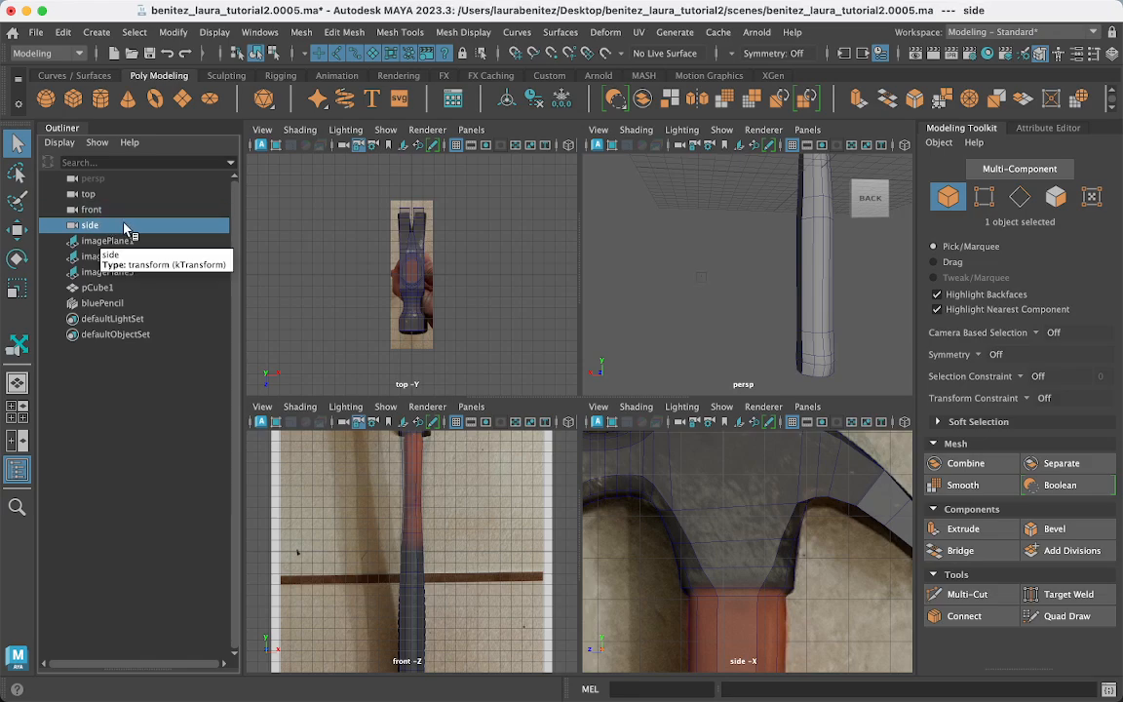
Select the front camera with the Move Tool and check the hammer head against its reference in the side view.
{"action": "left_click", "coordinate": [113, 211]}
{"action": "key", "text": "w"}
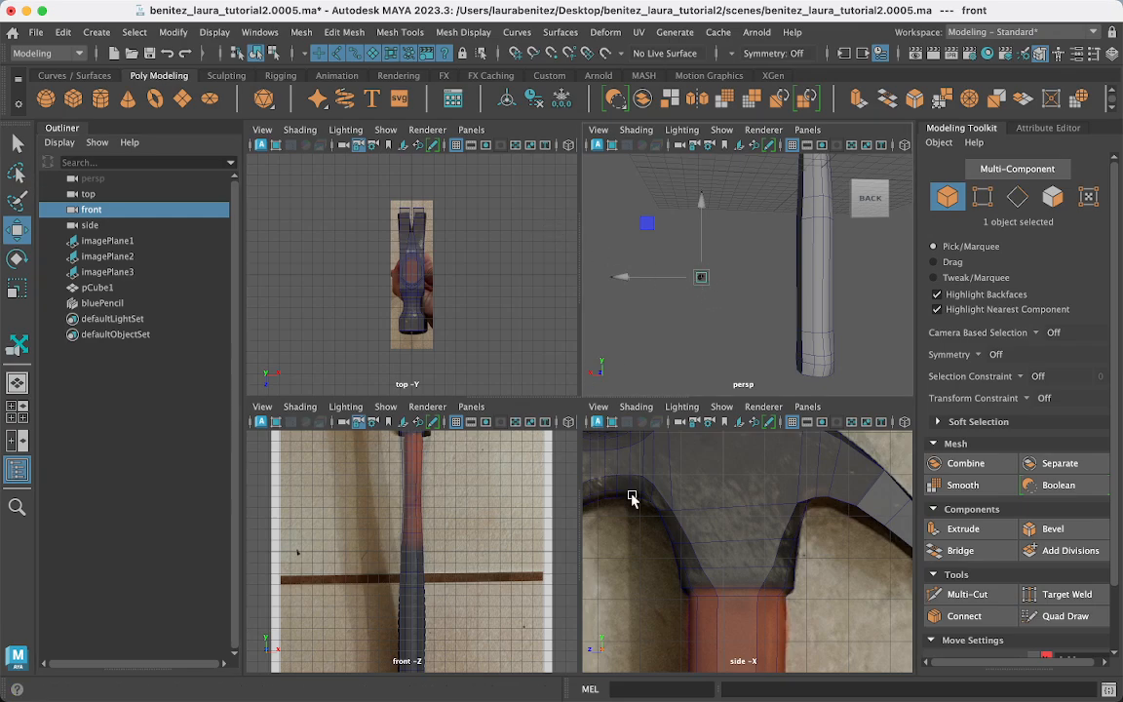
{"action": "scroll", "coordinate": [760, 554], "scroll_direction": "down", "scroll_amount": 10}
{"action": "scroll", "coordinate": [760, 554], "scroll_direction": "down", "scroll_amount": 5}
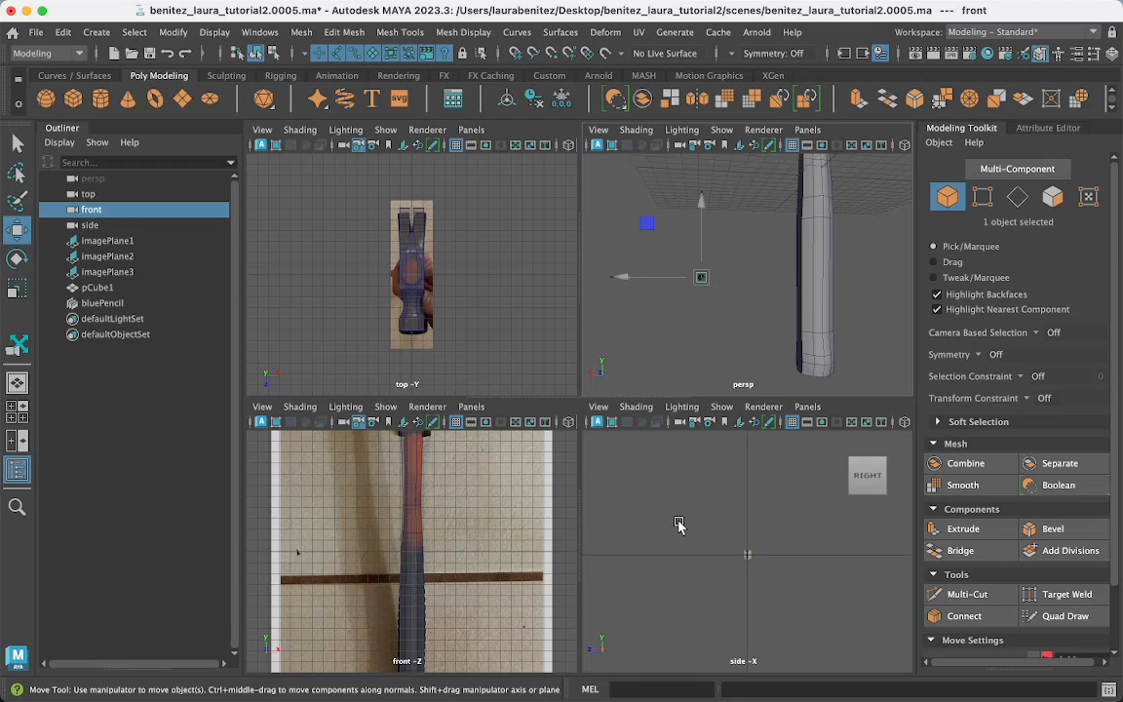
{"action": "scroll", "coordinate": [678, 526], "scroll_direction": "up", "scroll_amount": 8}
{"action": "scroll", "coordinate": [679, 527], "scroll_direction": "up", "scroll_amount": 3}
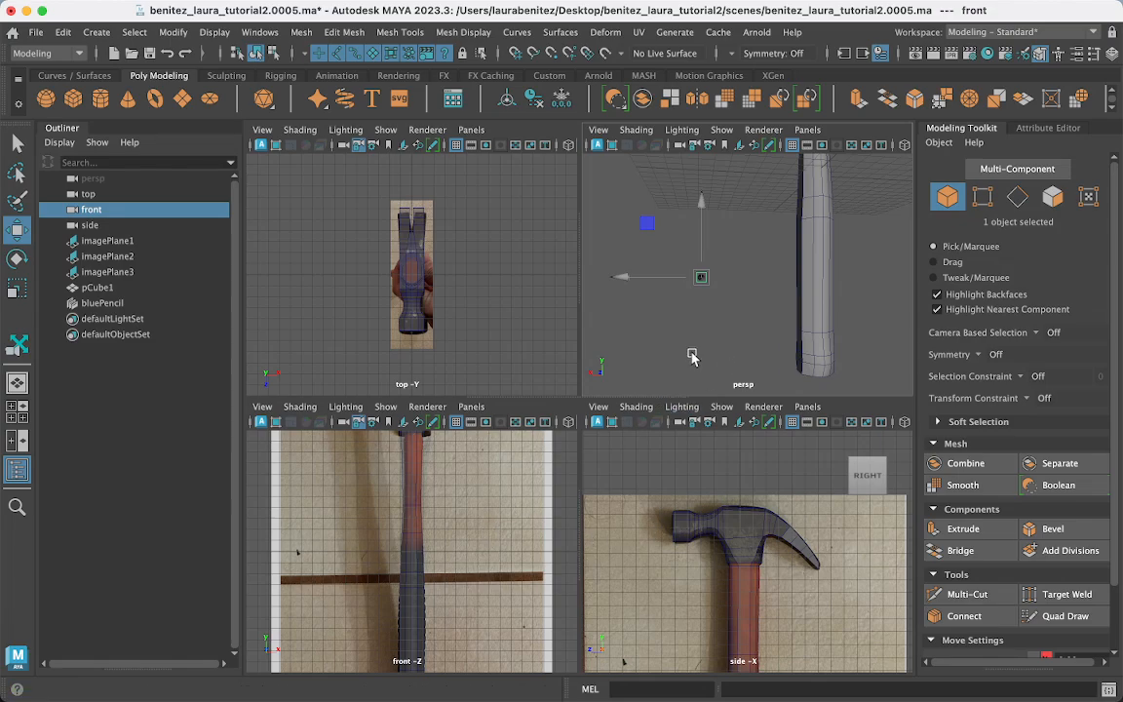
Create a new front orthographic camera in the front viewport and frame the lower end of the handle.
{"action": "left_click", "coordinate": [471, 407]}
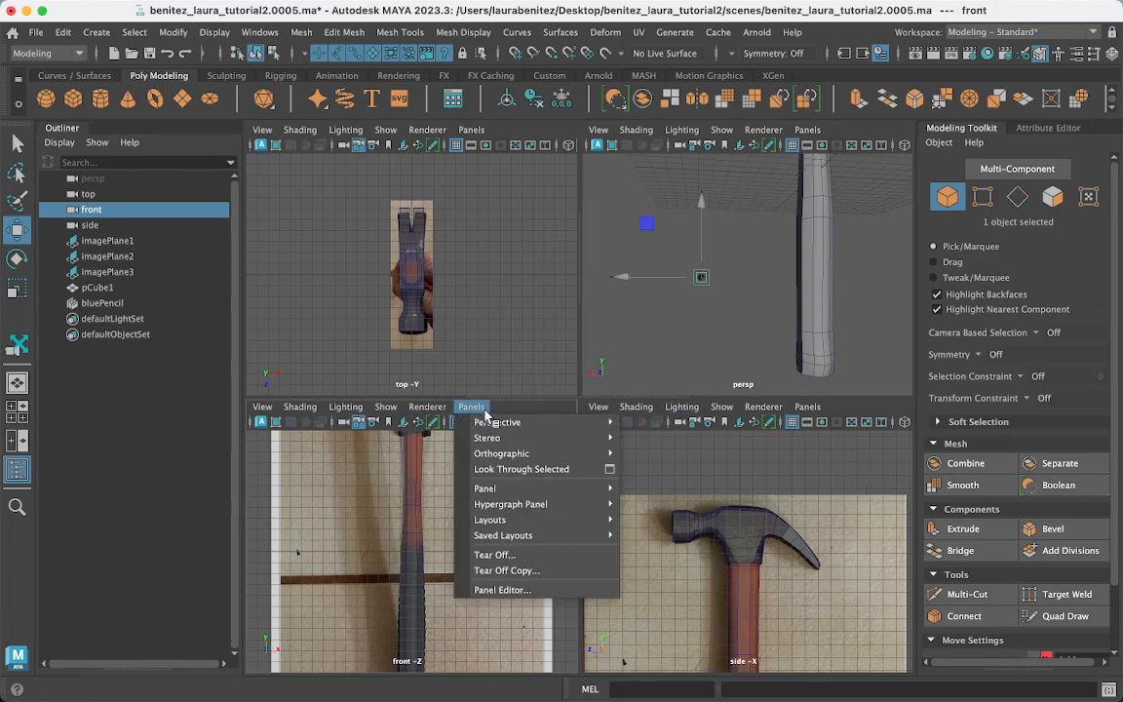
{"action": "mouse_move", "coordinate": [648, 504]}
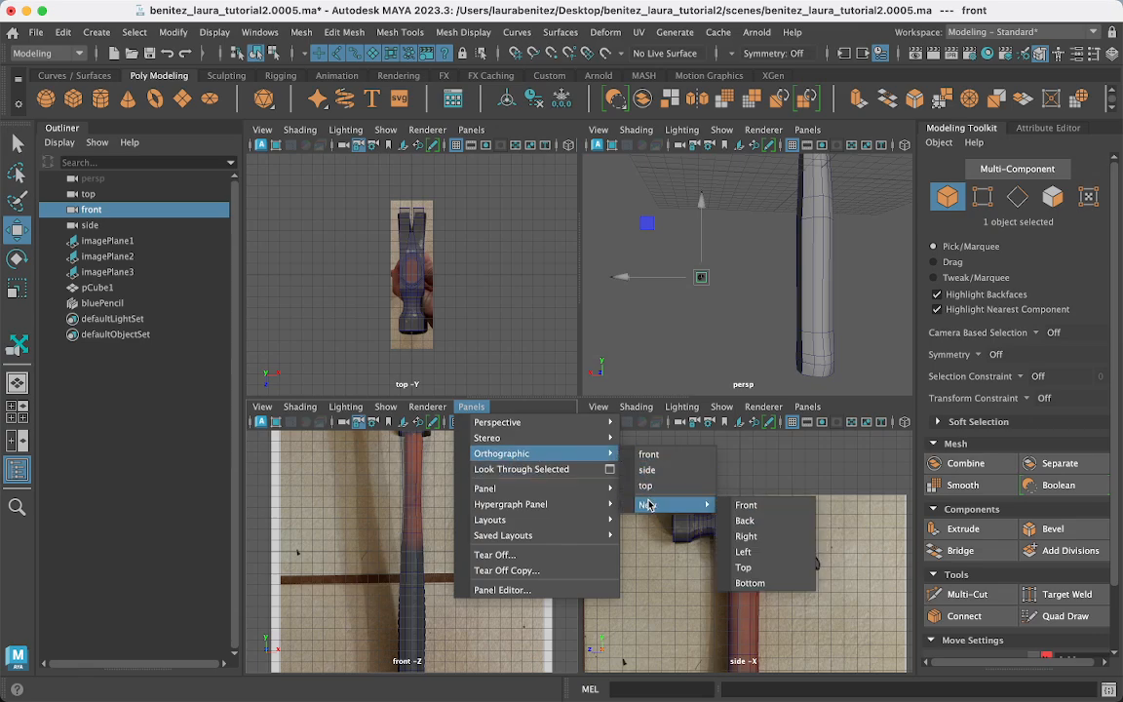
{"action": "left_click", "coordinate": [741, 502]}
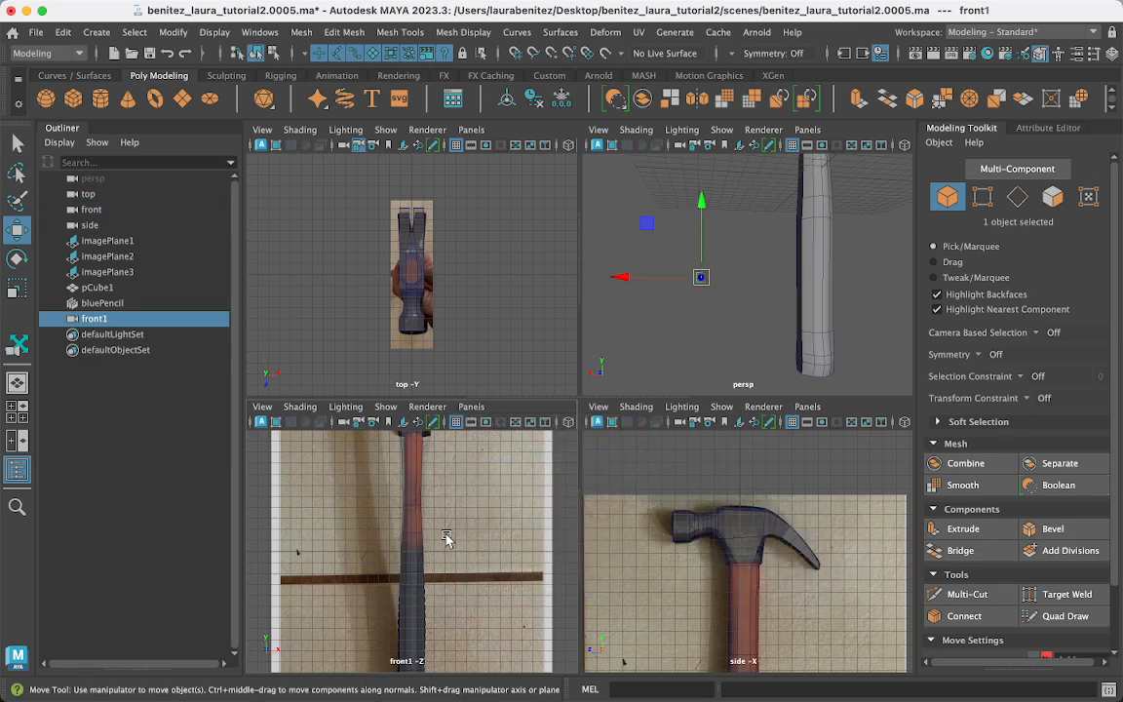
{"action": "middle_click_drag", "start_coordinate": [436, 590], "coordinate": [444, 477], "text": "alt"}
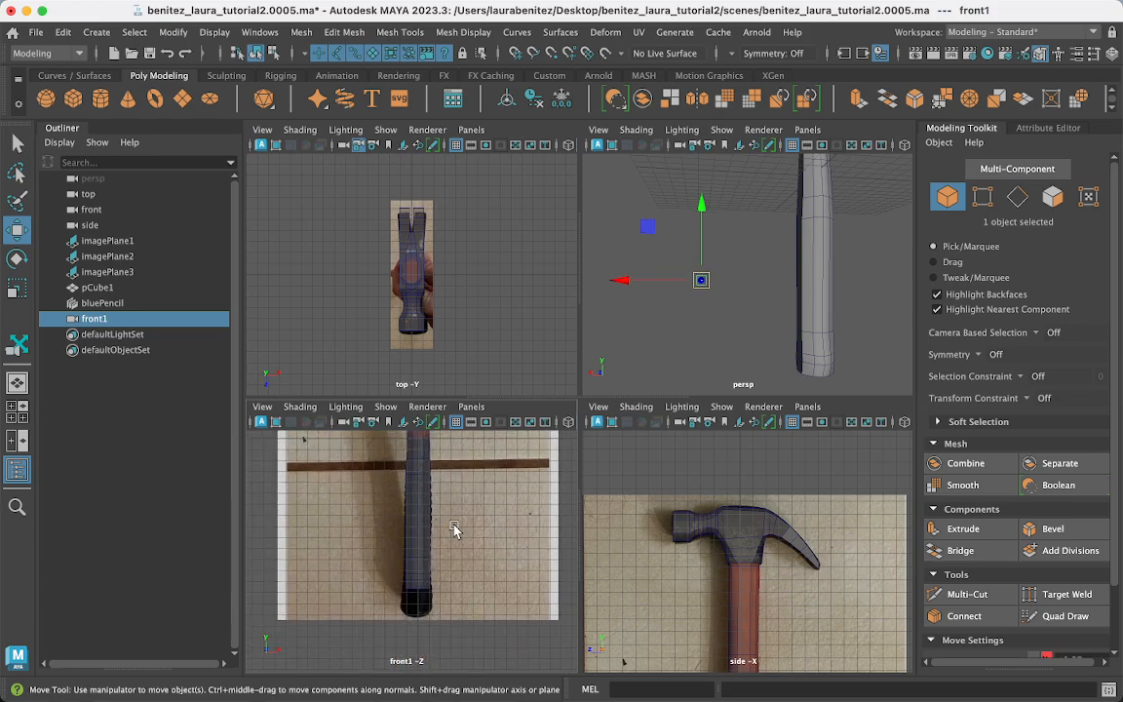
{"action": "middle_click_drag", "start_coordinate": [456, 547], "coordinate": [458, 526], "text": "alt"}
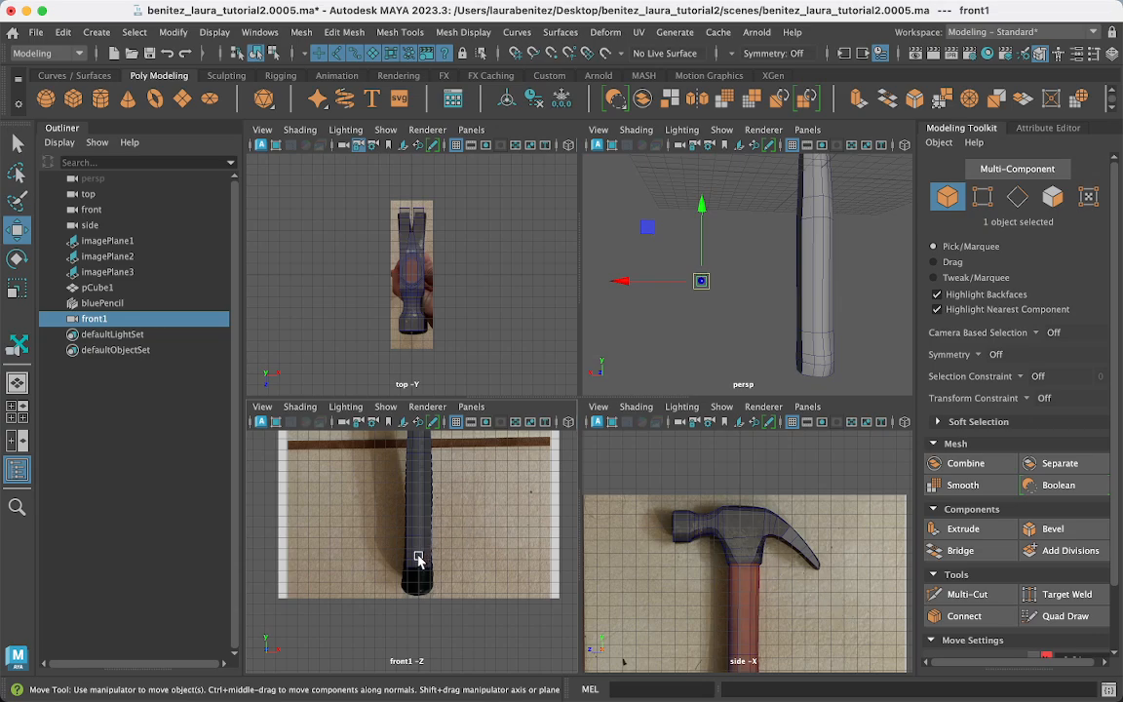
Widen the handle's bottom vertex row to about 1.256 along X and lower it slightly in the front view.
{"action": "left_click", "coordinate": [475, 556]}
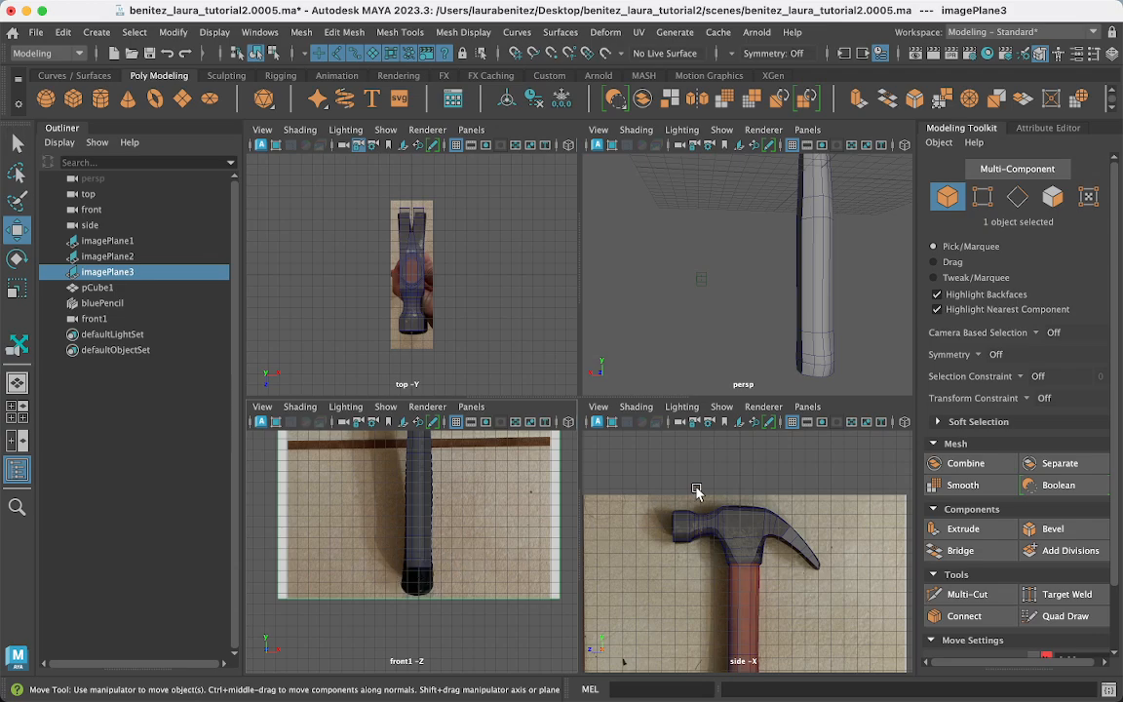
{"action": "middle_click_drag", "start_coordinate": [742, 595], "coordinate": [742, 373], "text": "alt"}
{"action": "middle_click_drag", "start_coordinate": [731, 558], "coordinate": [737, 509], "text": "alt"}
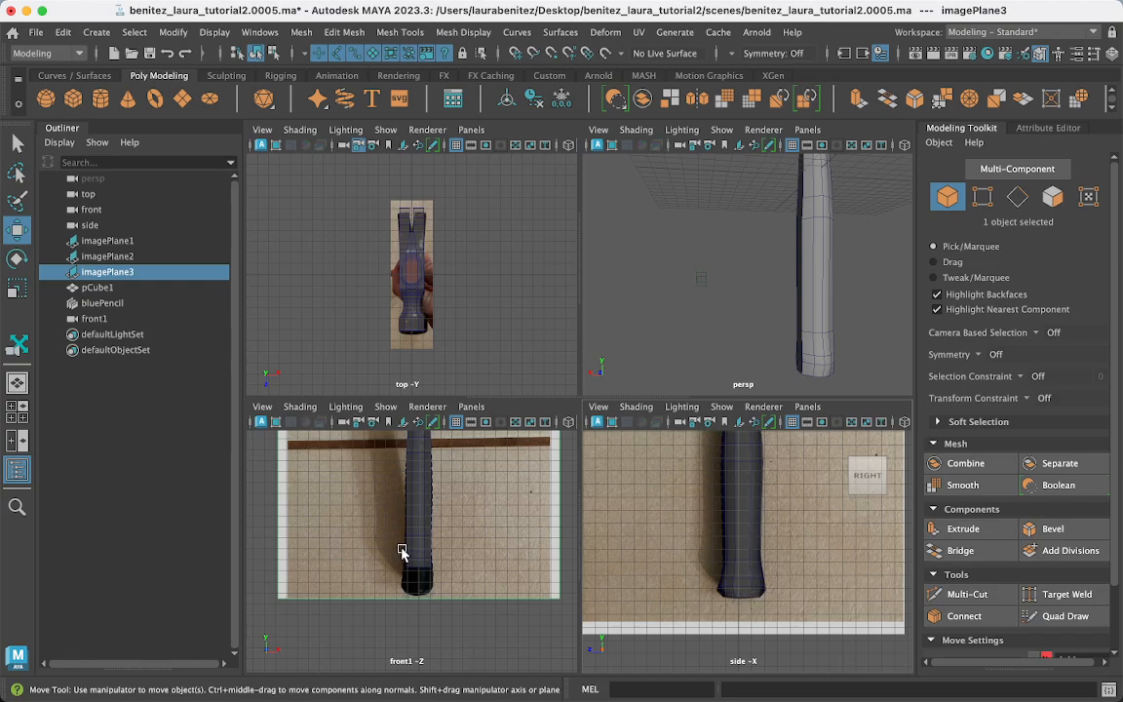
{"action": "scroll", "coordinate": [402, 552], "scroll_direction": "up", "scroll_amount": 5}
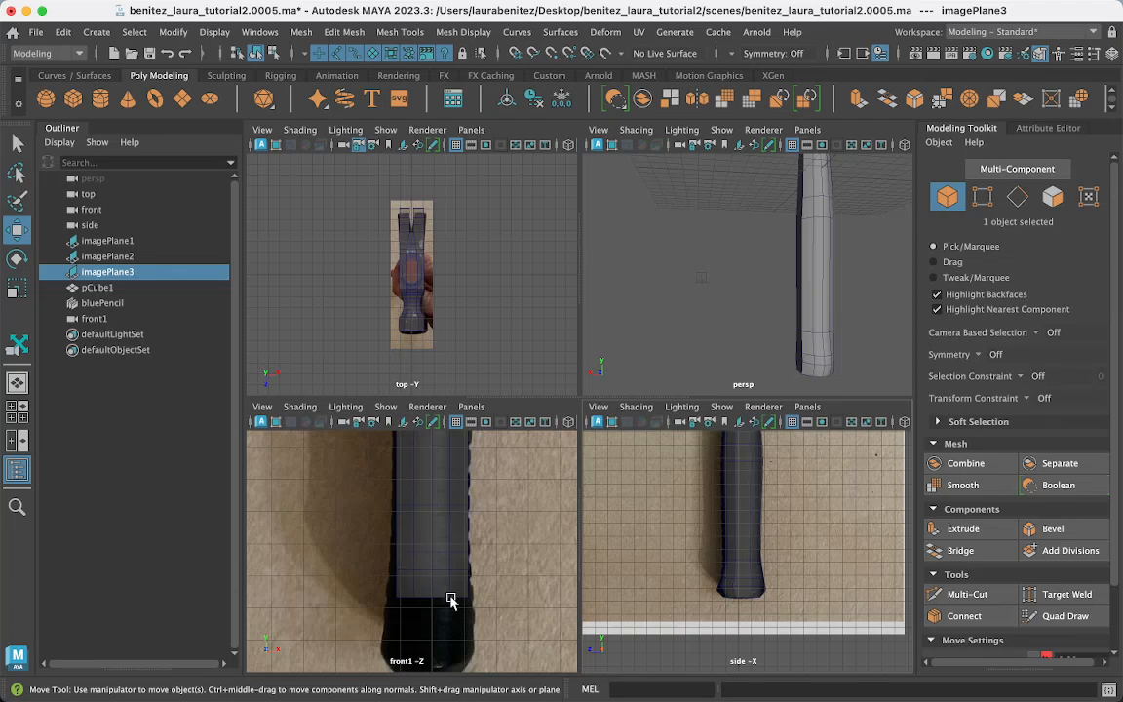
{"action": "right_click_drag", "start_coordinate": [450, 602], "coordinate": [376, 254]}
{"action": "left_click_drag", "start_coordinate": [514, 616], "coordinate": [380, 594]}
{"action": "key", "text": "r"}
{"action": "left_click_drag", "start_coordinate": [510, 600], "coordinate": [523, 602]}
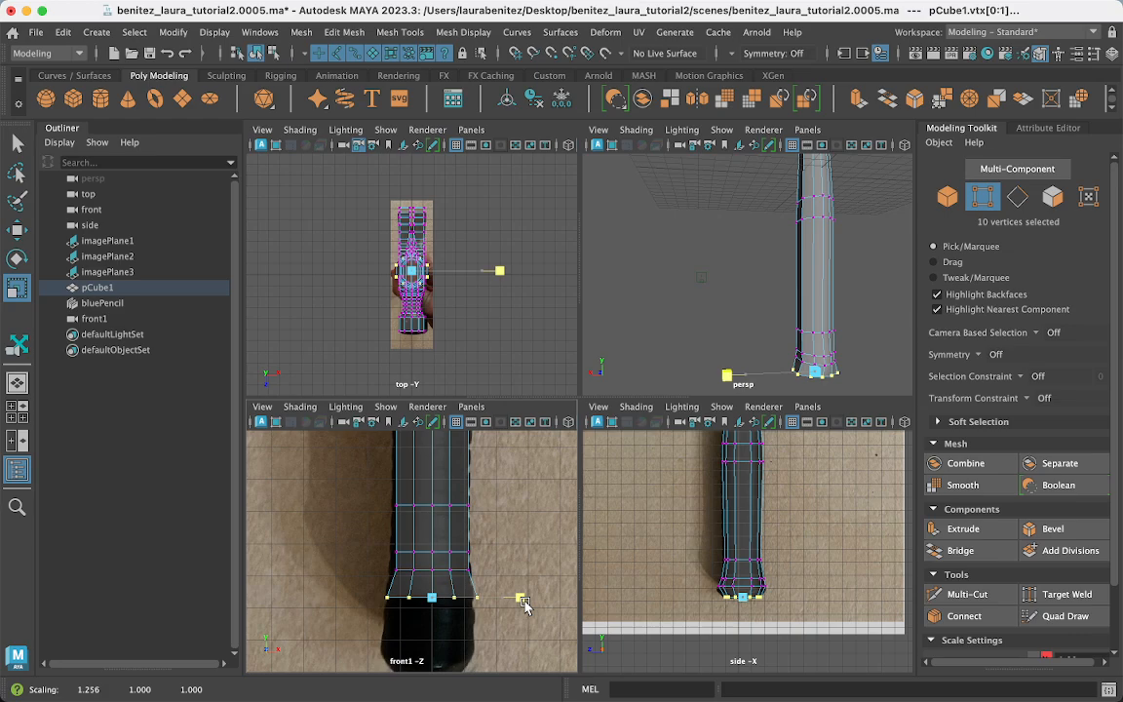
{"action": "key", "text": "w"}
{"action": "left_click", "coordinate": [432, 521]}
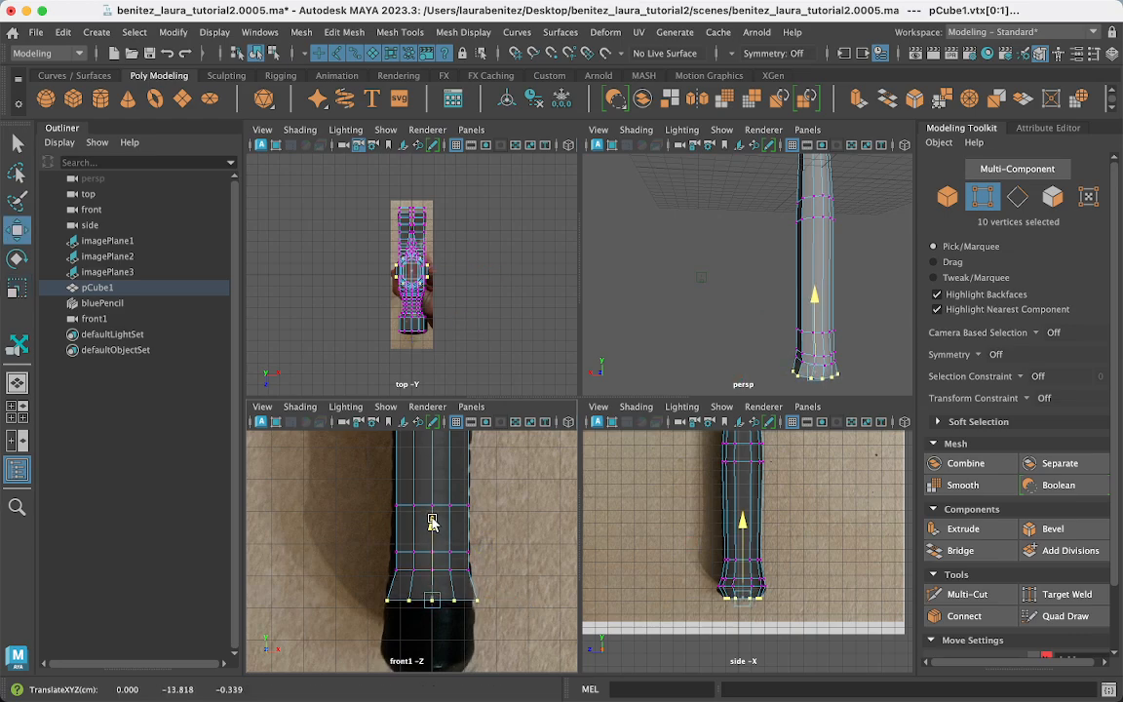
{"action": "left_click_drag", "start_coordinate": [432, 521], "coordinate": [432, 526]}
{"action": "key", "text": "q"}
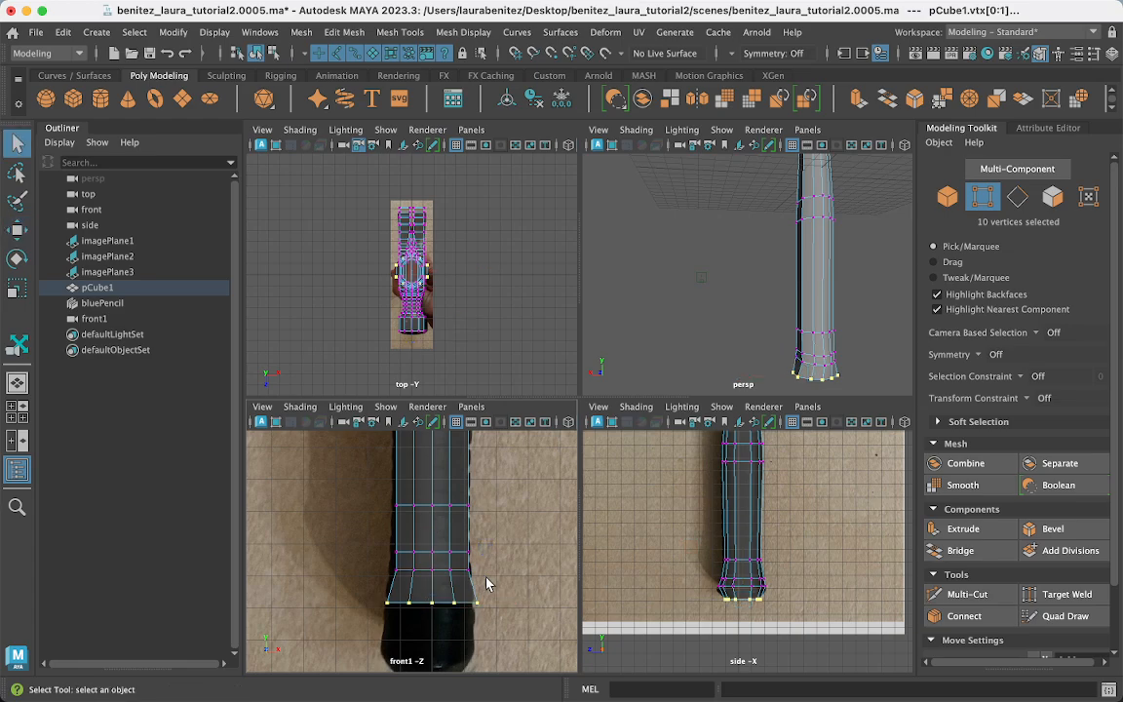
Widen the second vertex row from the handle's lower end along X to match the front reference.
{"action": "left_click_drag", "start_coordinate": [486, 578], "coordinate": [377, 561]}
{"action": "key", "text": "r"}
{"action": "left_click_drag", "start_coordinate": [506, 567], "coordinate": [521, 571]}
Narrow and raise the handle's bottom vertex row, and widen the third row from the bottom to the reference outline.
{"action": "left_click_drag", "start_coordinate": [487, 616], "coordinate": [372, 592]}
{"action": "left_click_drag", "start_coordinate": [515, 607], "coordinate": [486, 603]}
{"action": "key", "text": "w"}
{"action": "left_click_drag", "start_coordinate": [431, 543], "coordinate": [522, 553]}
{"action": "key", "text": "q"}
{"action": "key", "text": "r"}
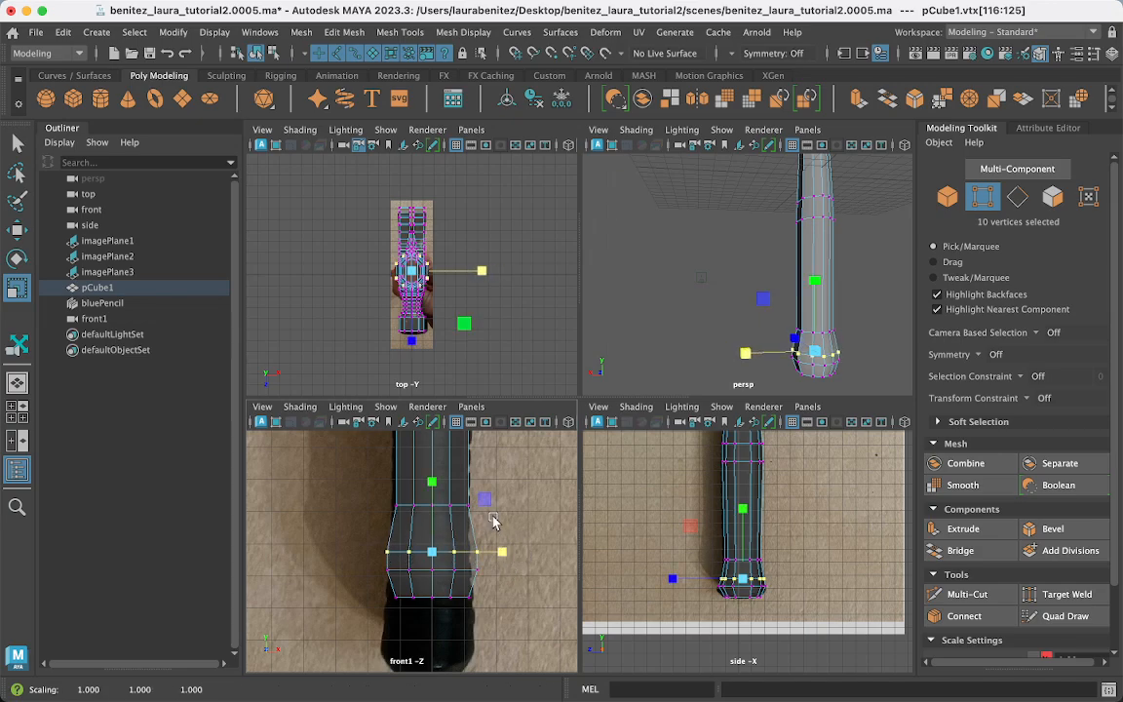
{"action": "key", "text": "q"}
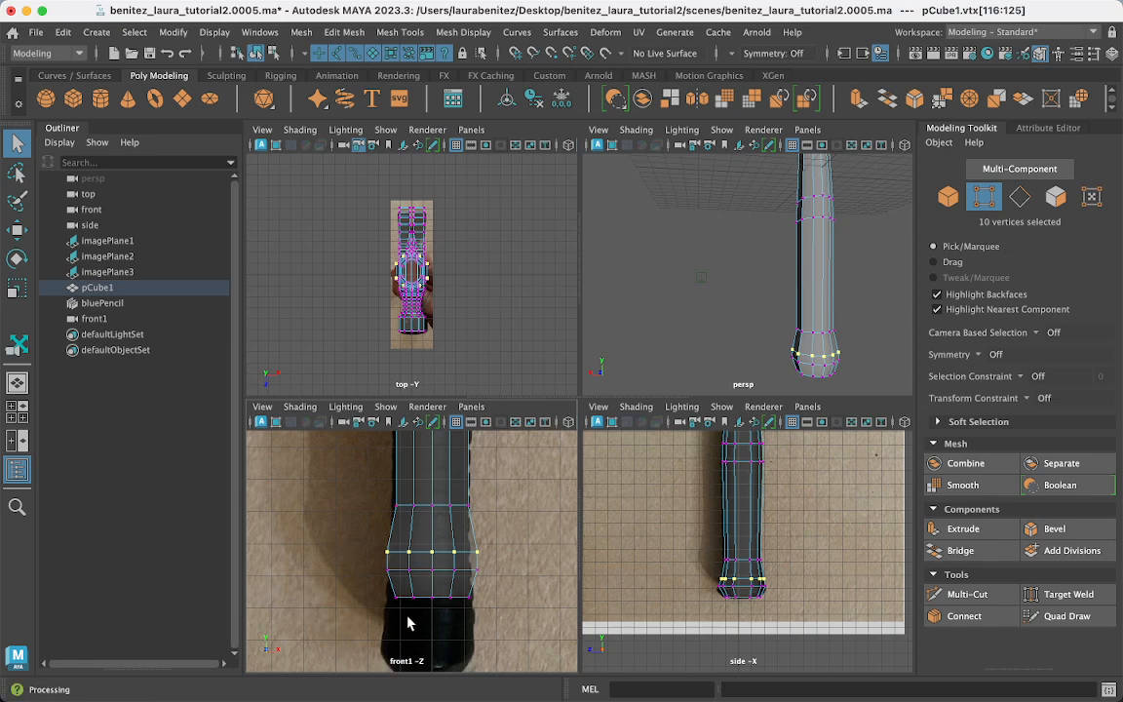
Select the four faces closing the handle's bottom end and extrude them slightly downward.
{"action": "left_click_drag", "start_coordinate": [829, 345], "coordinate": [834, 299], "text": "alt"}
{"action": "right_click_drag", "start_coordinate": [826, 256], "coordinate": [826, 299]}
{"action": "left_click", "coordinate": [832, 290]}
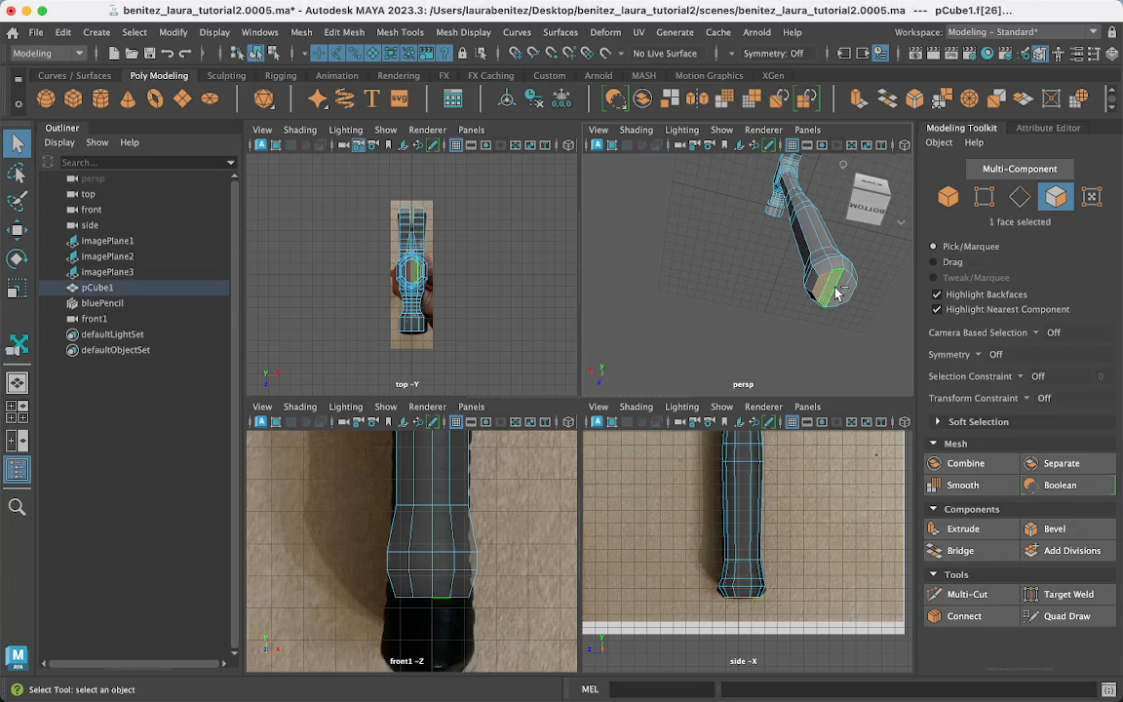
{"action": "left_click", "coordinate": [836, 289], "text": "shift"}
{"action": "left_click", "coordinate": [842, 289], "text": "shift"}
{"action": "left_click", "coordinate": [847, 291], "text": "shift"}
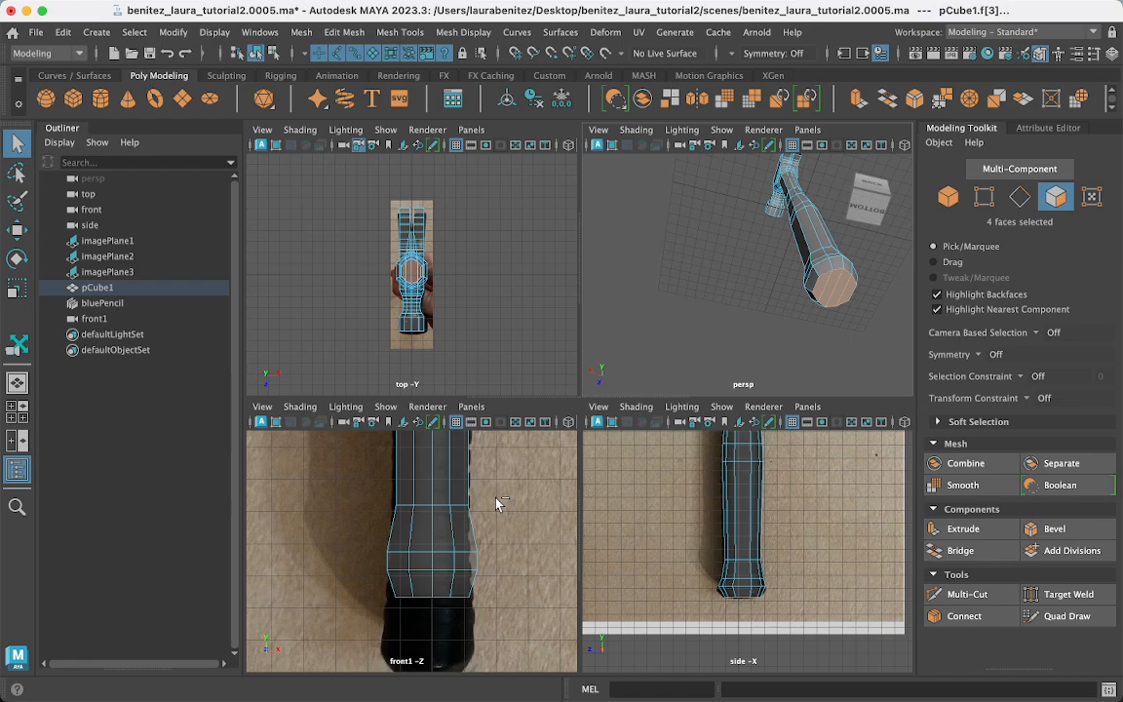
{"action": "key", "text": "ctrl+e"}
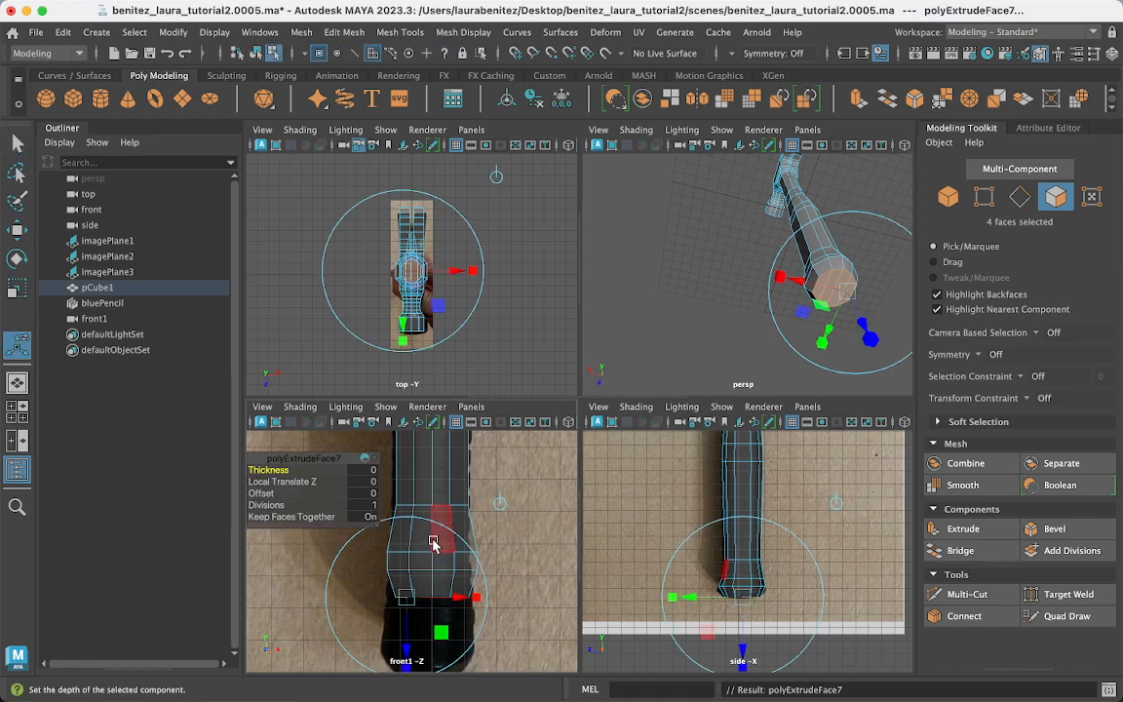
{"action": "key", "text": "w"}
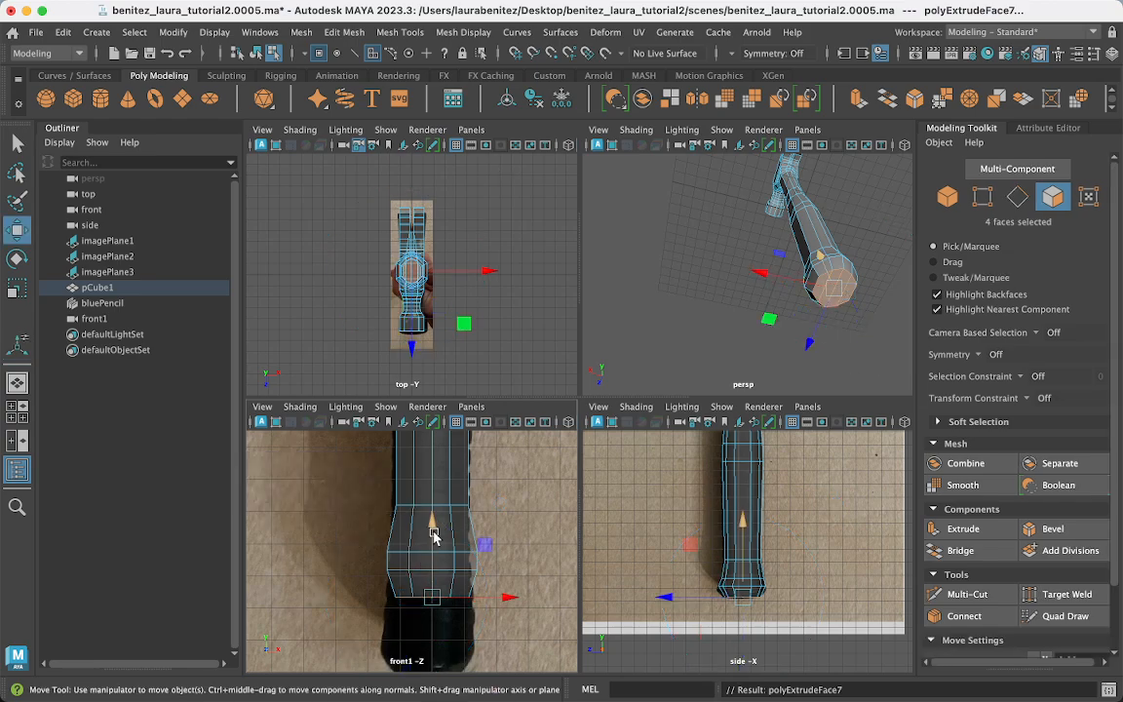
{"action": "left_click_drag", "start_coordinate": [433, 529], "coordinate": [433, 546]}
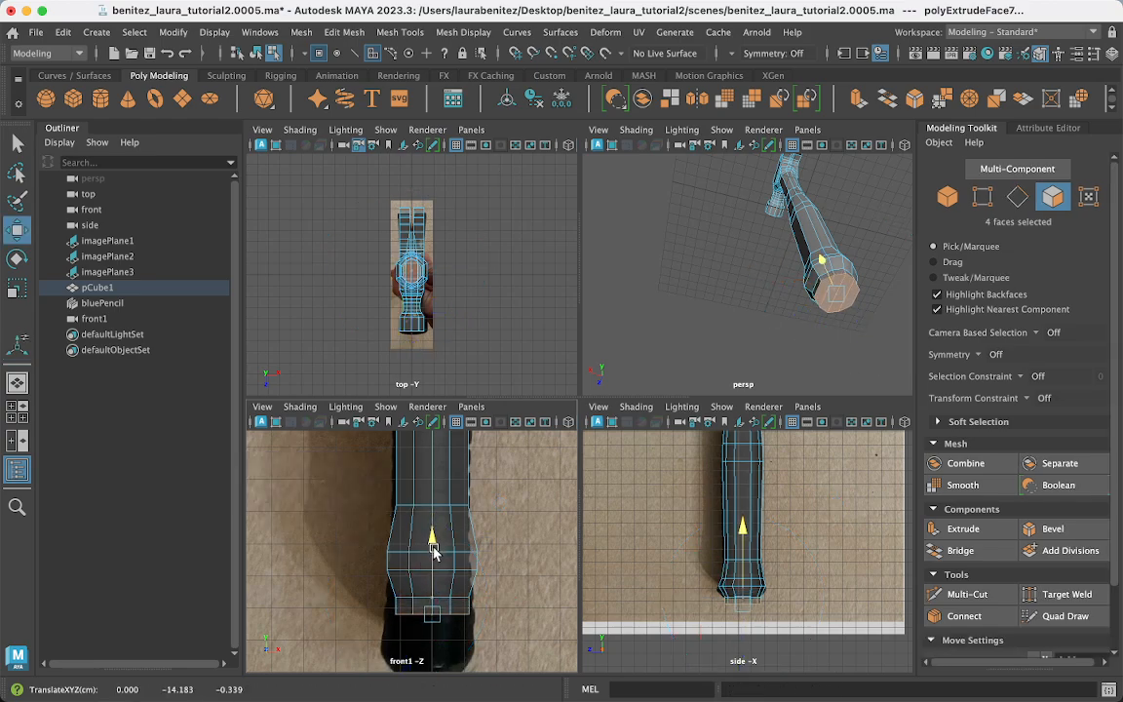
Scale the extruded end faces to about 0.607 in X and Z, and raise them to flatten the tapered cap.
{"action": "key", "text": "r"}
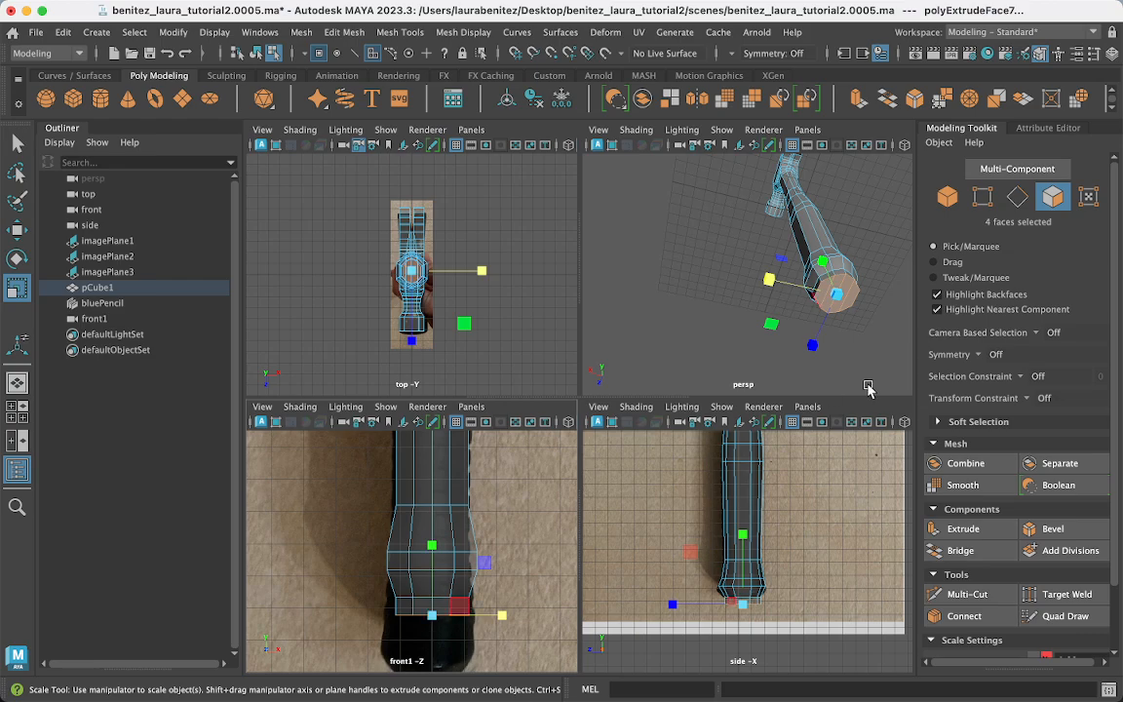
{"action": "left_click_drag", "start_coordinate": [837, 300], "coordinate": [825, 290]}
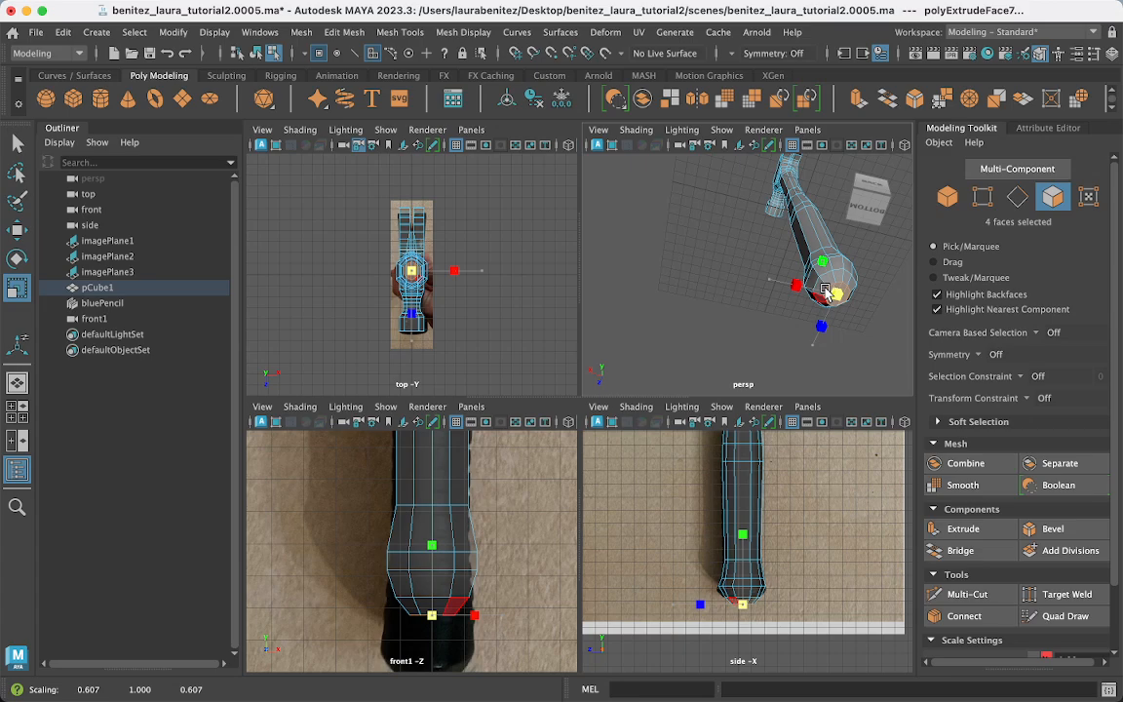
{"action": "key", "text": "w"}
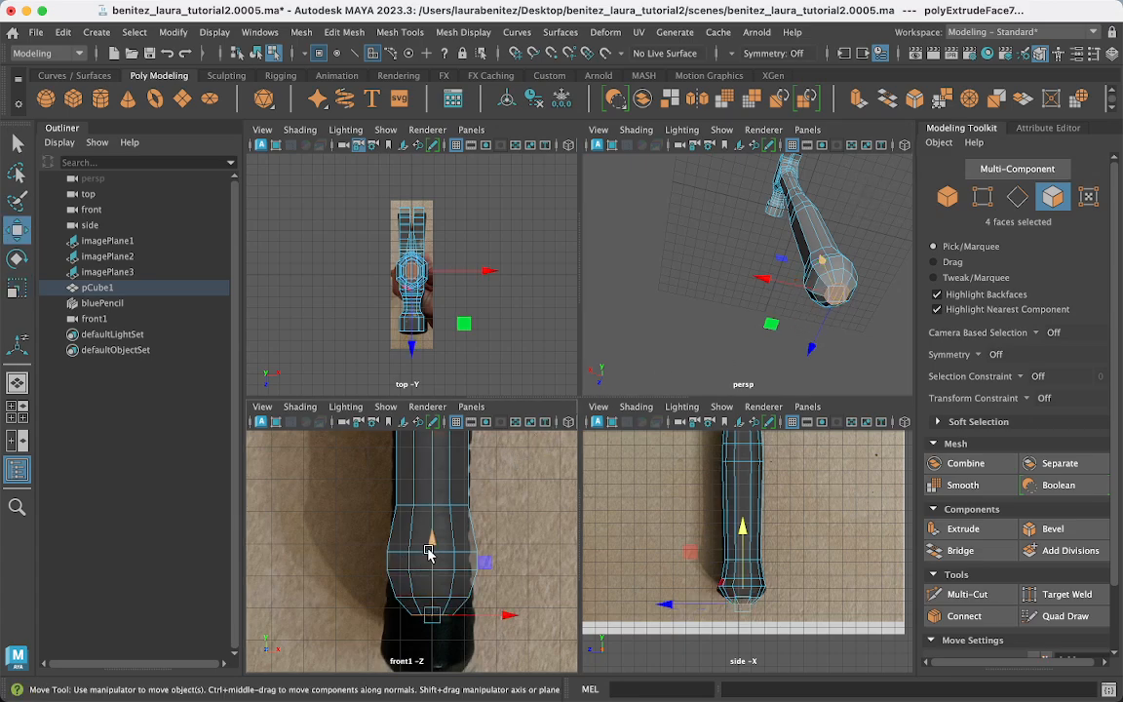
{"action": "left_click_drag", "start_coordinate": [435, 546], "coordinate": [434, 534]}
{"action": "key", "text": "q"}
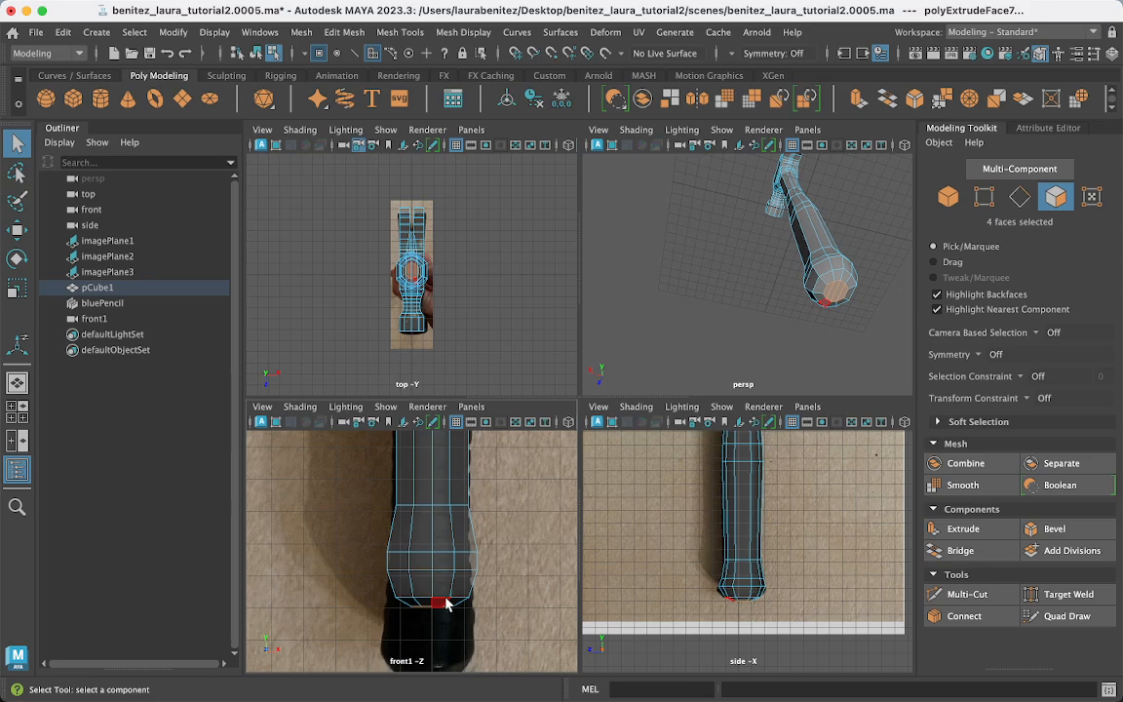
Select the ring of ten faces around the handle's end cap, enlarge it slightly and raise it.
{"action": "left_click", "coordinate": [429, 603]}
{"action": "double_click", "coordinate": [421, 604], "text": "shift"}
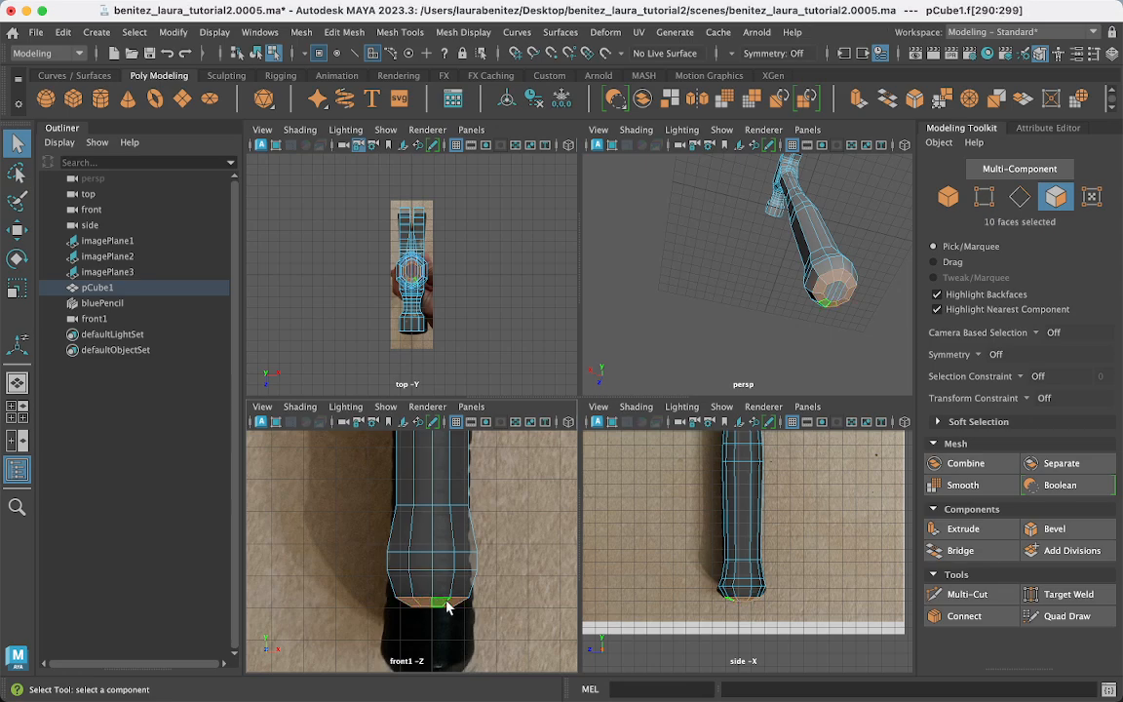
{"action": "key", "text": "r"}
{"action": "left_click_drag", "start_coordinate": [433, 602], "coordinate": [442, 602]}
{"action": "key", "text": "w"}
{"action": "key", "text": "r"}
{"action": "left_click_drag", "start_coordinate": [434, 535], "coordinate": [435, 527]}
{"action": "key", "text": "w"}
{"action": "key", "text": "r"}
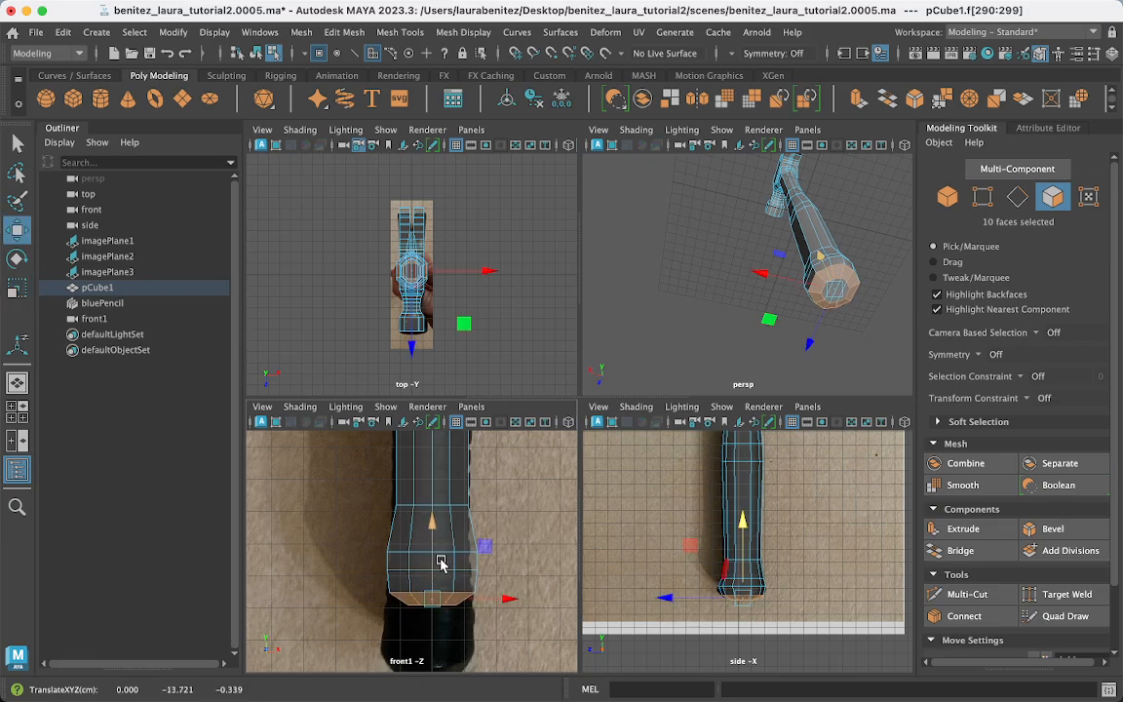
{"action": "key", "text": "q"}
Adjust the width of the edge loop above the handle's flare along X and select the loop around the end cap.
{"action": "right_click_drag", "start_coordinate": [444, 255], "coordinate": [441, 302]}
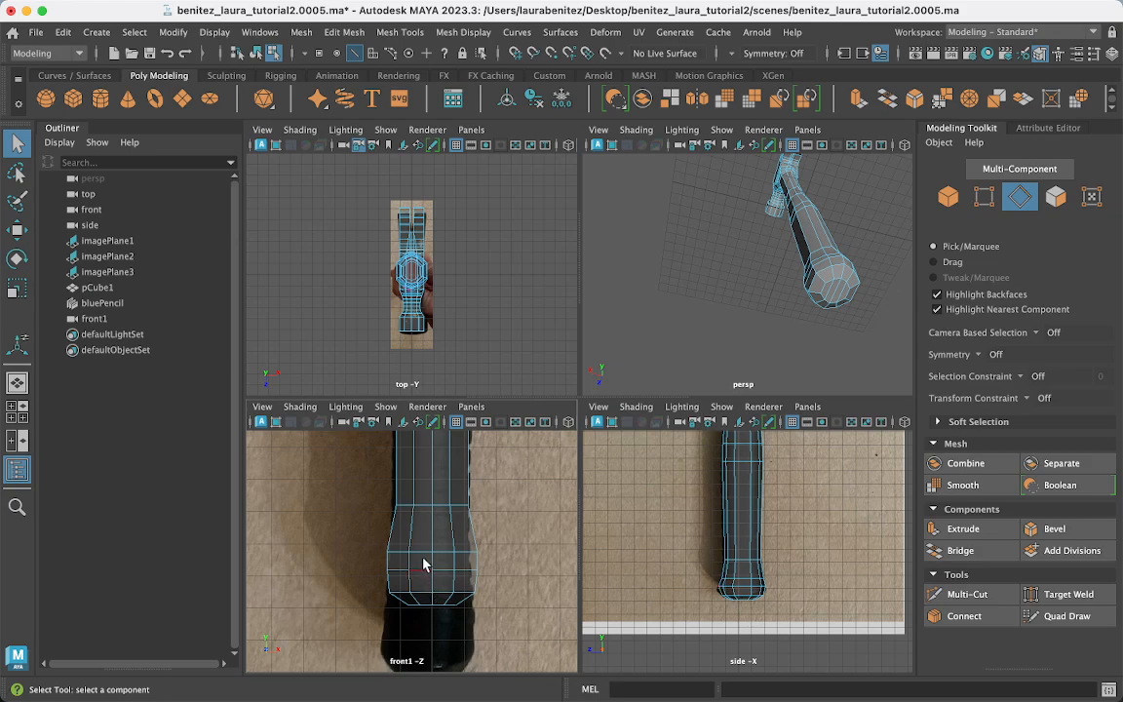
{"action": "double_click", "coordinate": [424, 556]}
{"action": "key", "text": "r"}
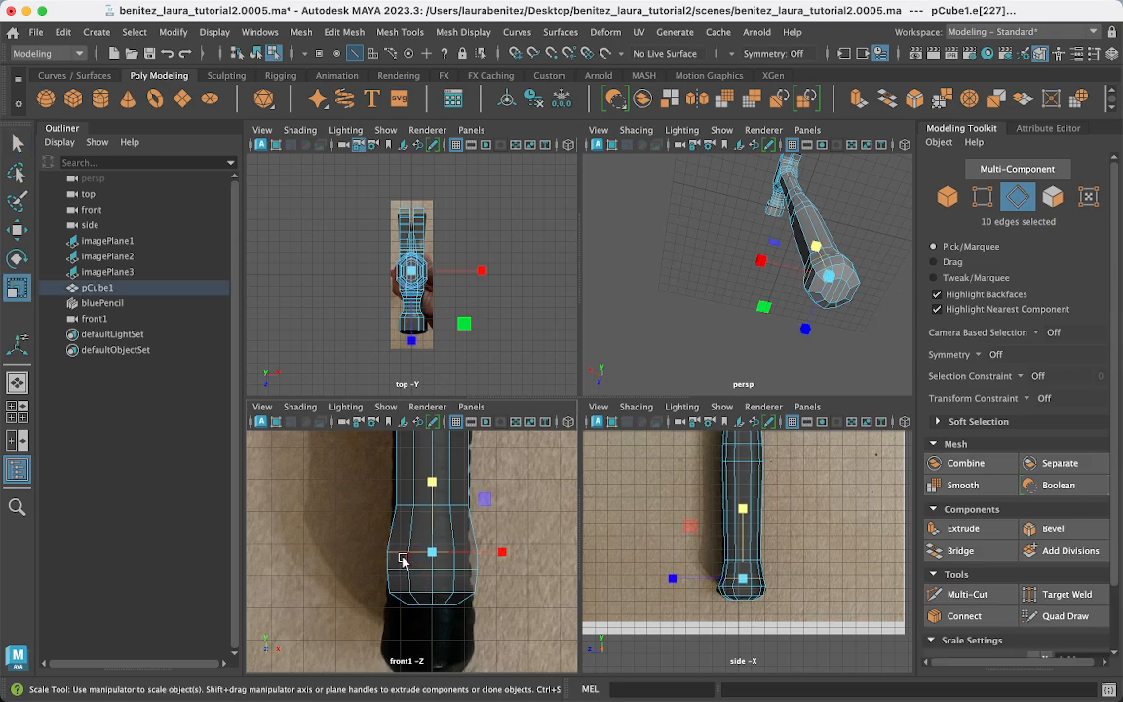
{"action": "left_click_drag", "start_coordinate": [501, 553], "coordinate": [512, 596]}
{"action": "double_click", "coordinate": [464, 594]}
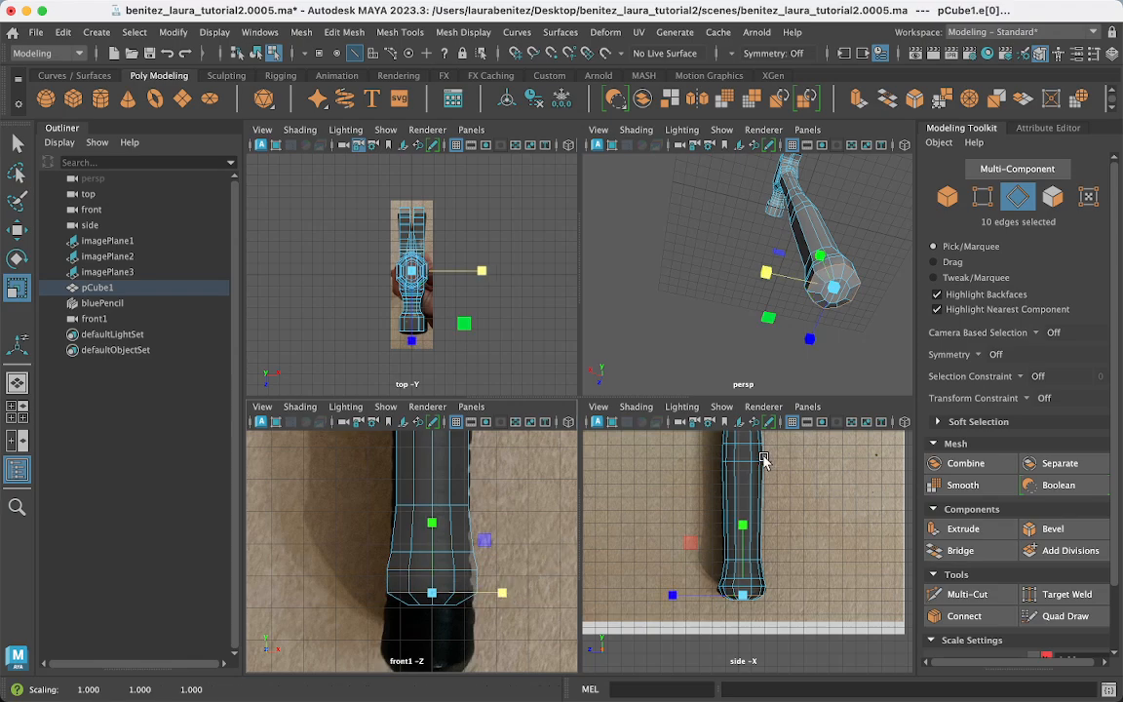
Enlarge the perspective view and examine the hammer's head and handle beside the side reference image.
{"action": "left_click_drag", "start_coordinate": [827, 285], "coordinate": [751, 236], "text": "alt"}
{"action": "scroll", "coordinate": [827, 291], "scroll_direction": "down", "scroll_amount": 6}
{"action": "key", "text": "space"}
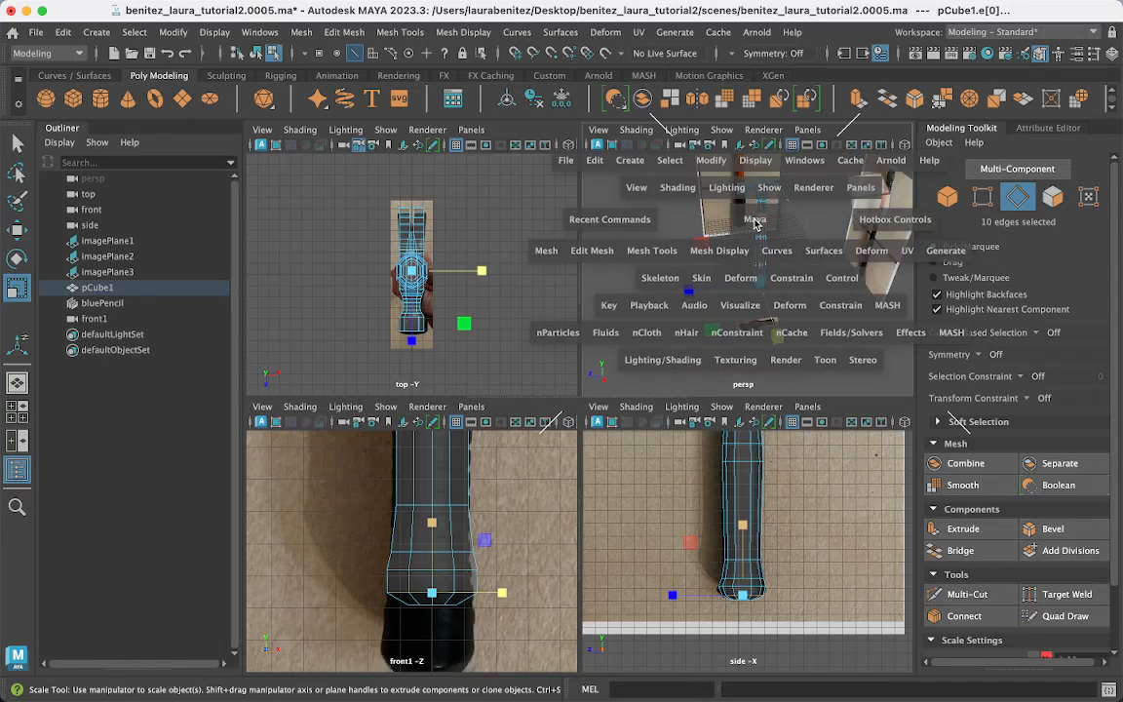
{"action": "left_click_drag", "start_coordinate": [566, 270], "coordinate": [588, 436], "text": "alt"}
{"action": "scroll", "coordinate": [588, 437], "scroll_direction": "up", "scroll_amount": 6}
{"action": "middle_click_drag", "start_coordinate": [624, 361], "coordinate": [726, 450], "text": "alt"}
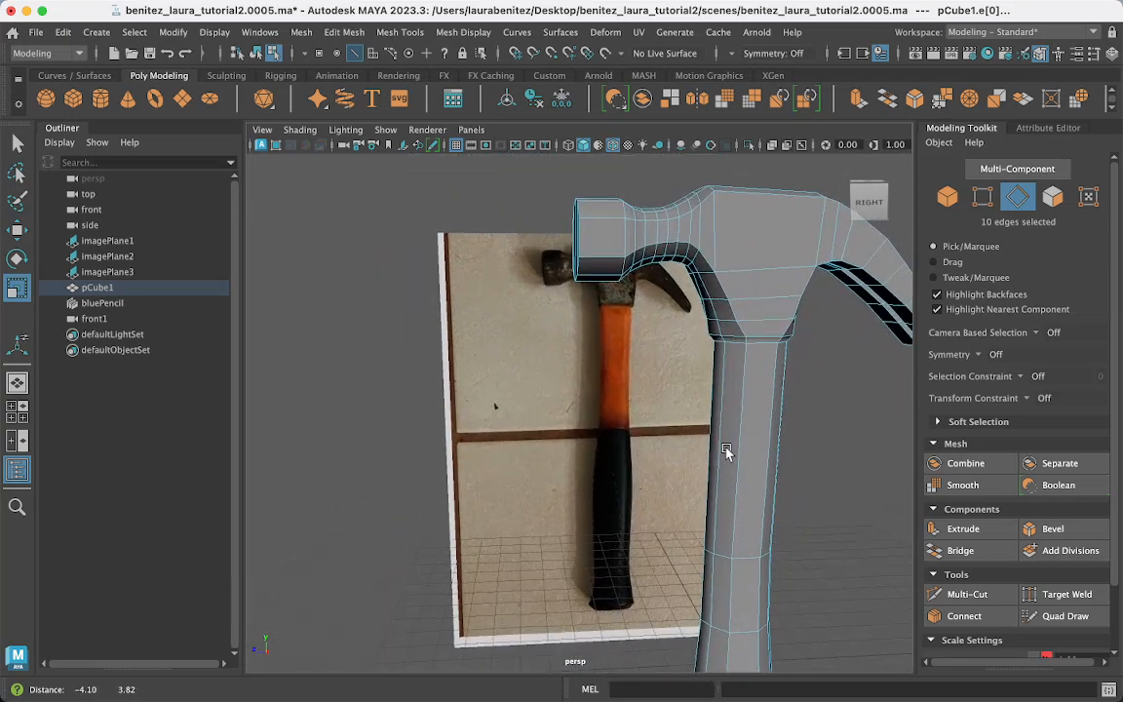
{"action": "scroll", "coordinate": [726, 450], "scroll_direction": "up", "scroll_amount": 2}
{"action": "scroll", "coordinate": [728, 448], "scroll_direction": "down", "scroll_amount": 4}
{"action": "scroll", "coordinate": [728, 446], "scroll_direction": "up", "scroll_amount": 3}
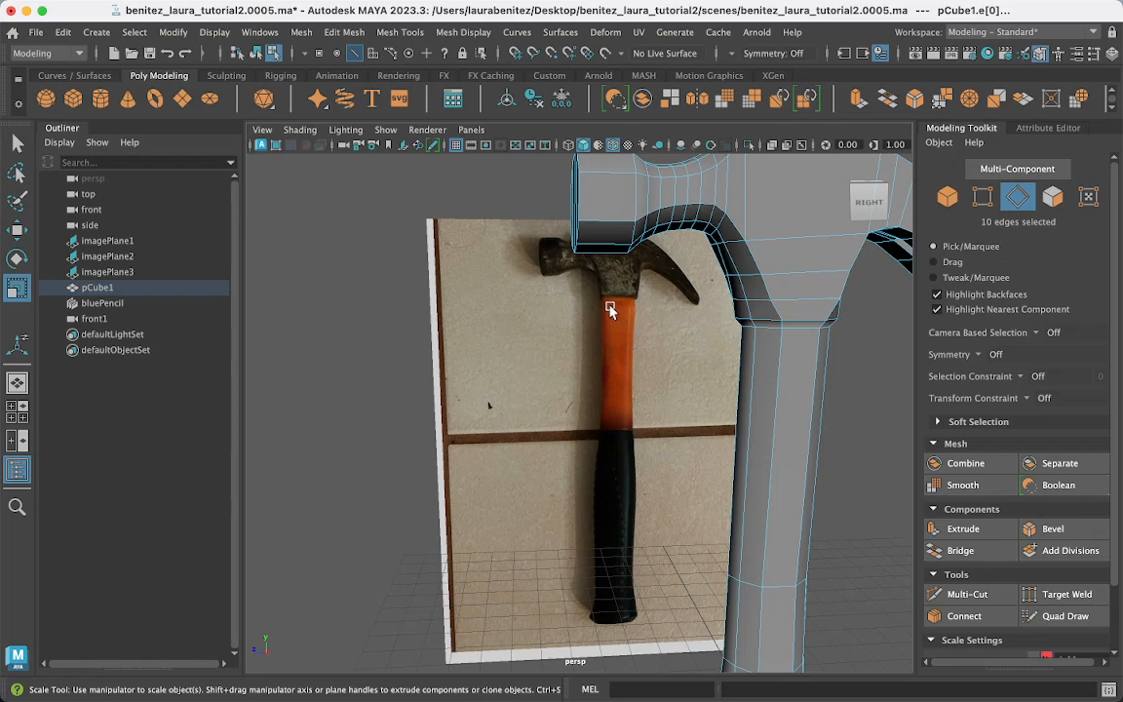
Outline the tapered neck where the head meets the handle on the side reference image with the Blue Pencil.
{"action": "left_click", "coordinate": [790, 322]}
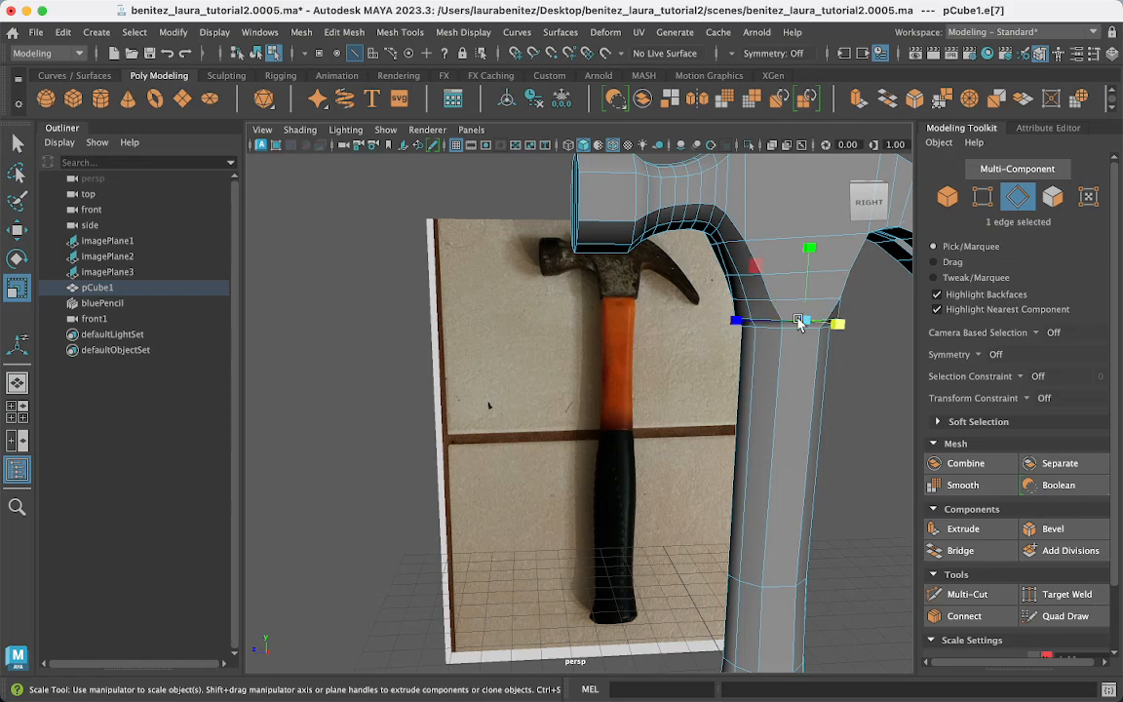
{"action": "key", "text": "q"}
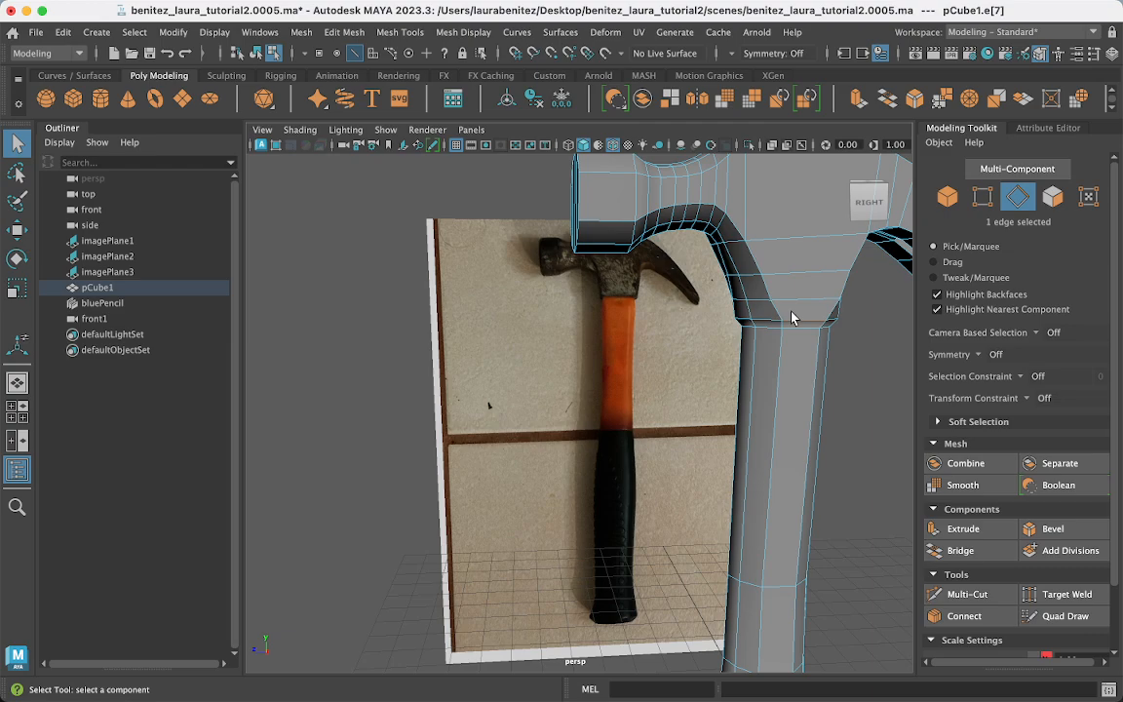
{"action": "left_click", "coordinate": [744, 310], "text": "shift"}
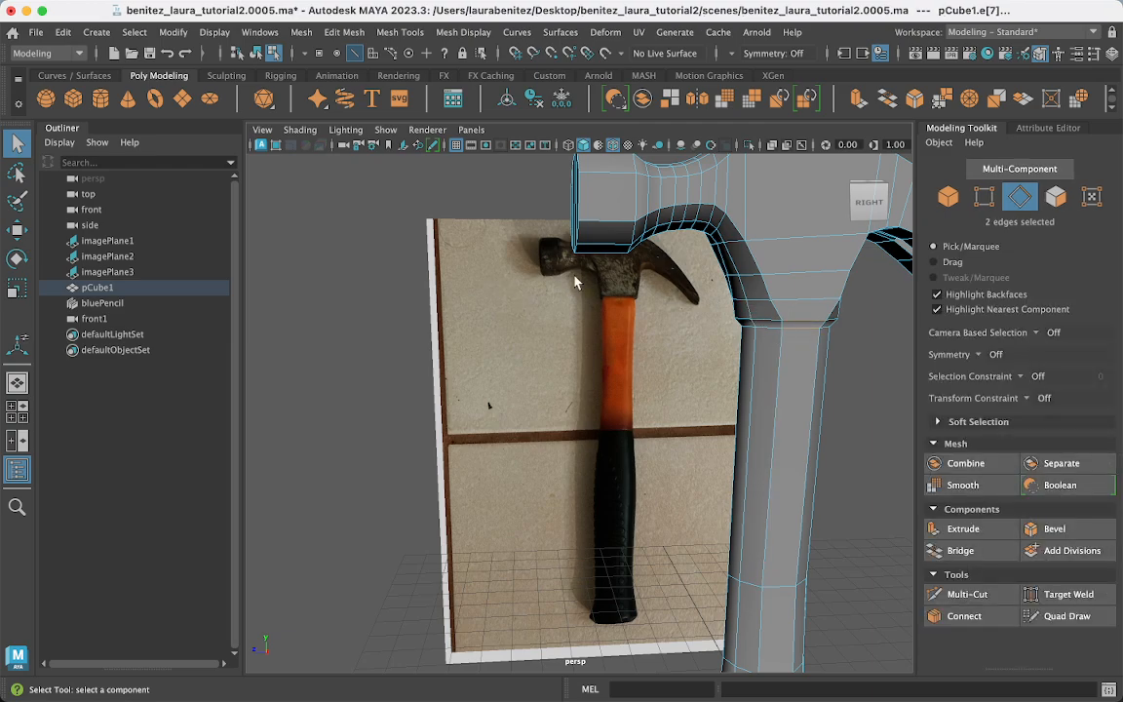
{"action": "left_click", "coordinate": [434, 145]}
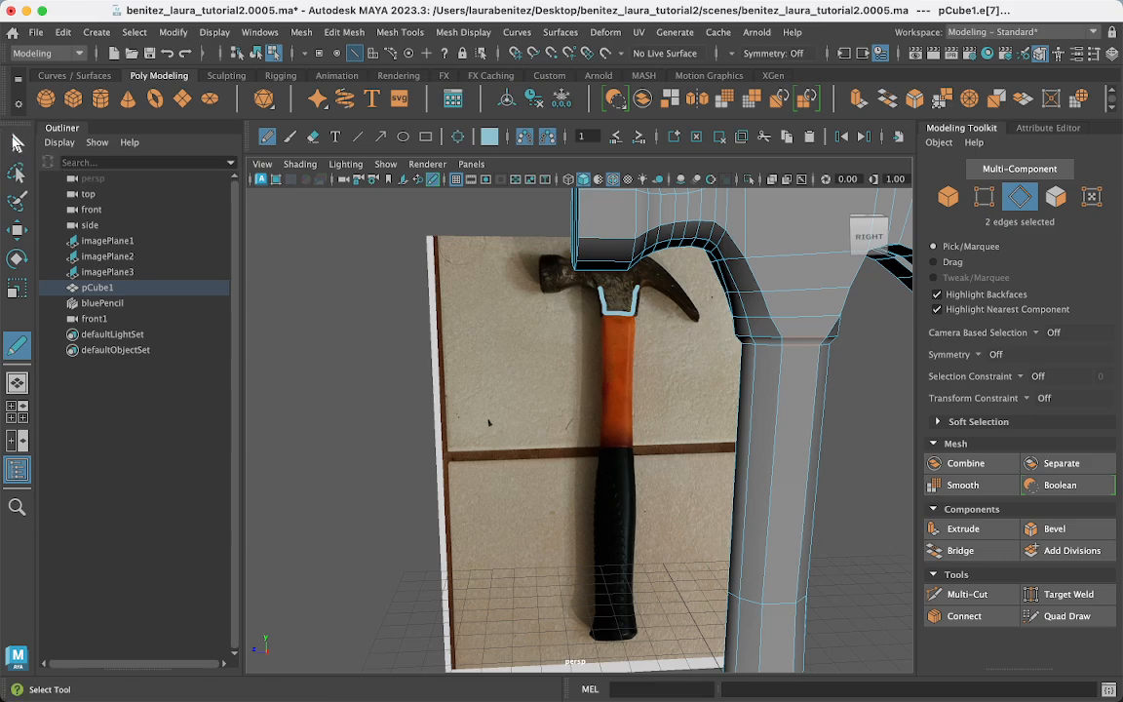
{"action": "left_click", "coordinate": [17, 142]}
Select the four central edges on both sides of the hammer's two junction loops between head and handle.
{"action": "left_click", "coordinate": [806, 343]}
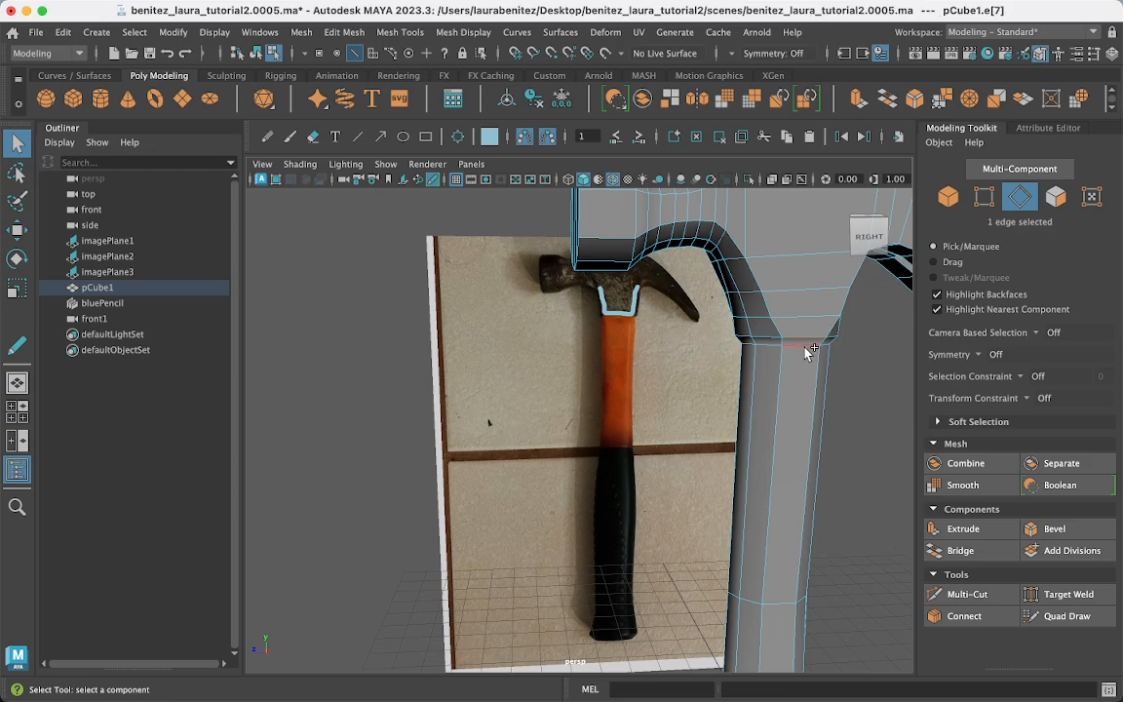
{"action": "left_click", "coordinate": [755, 367], "text": "shift"}
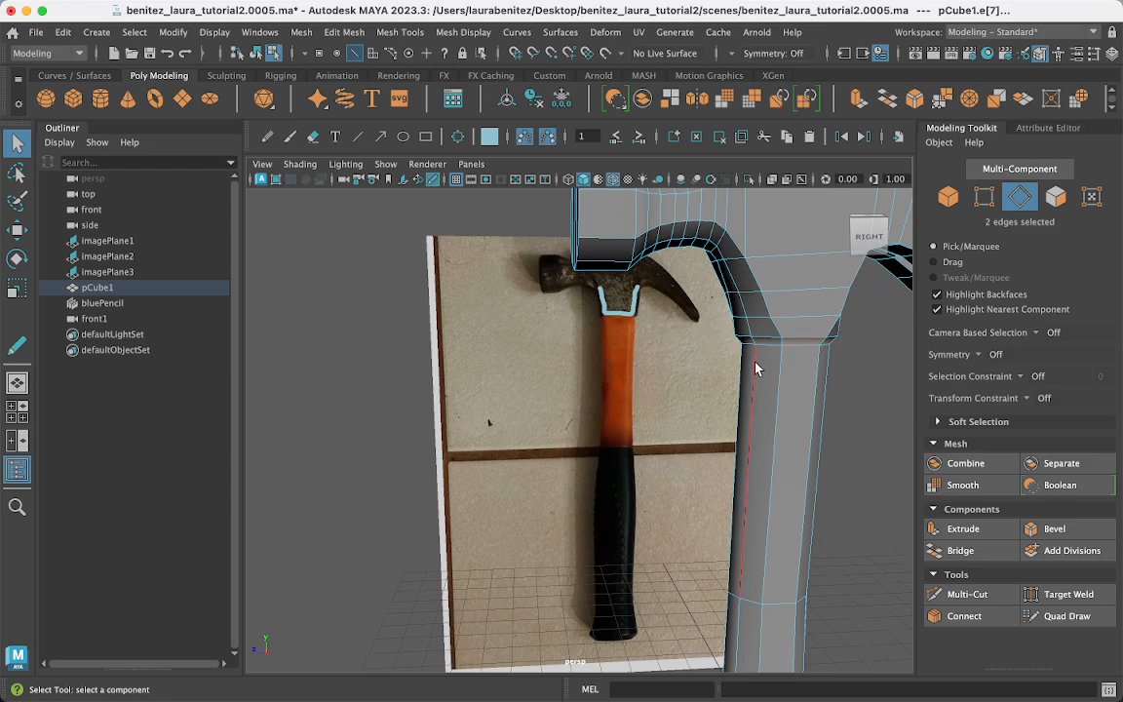
{"action": "left_click_drag", "start_coordinate": [756, 367], "coordinate": [891, 376], "text": "alt"}
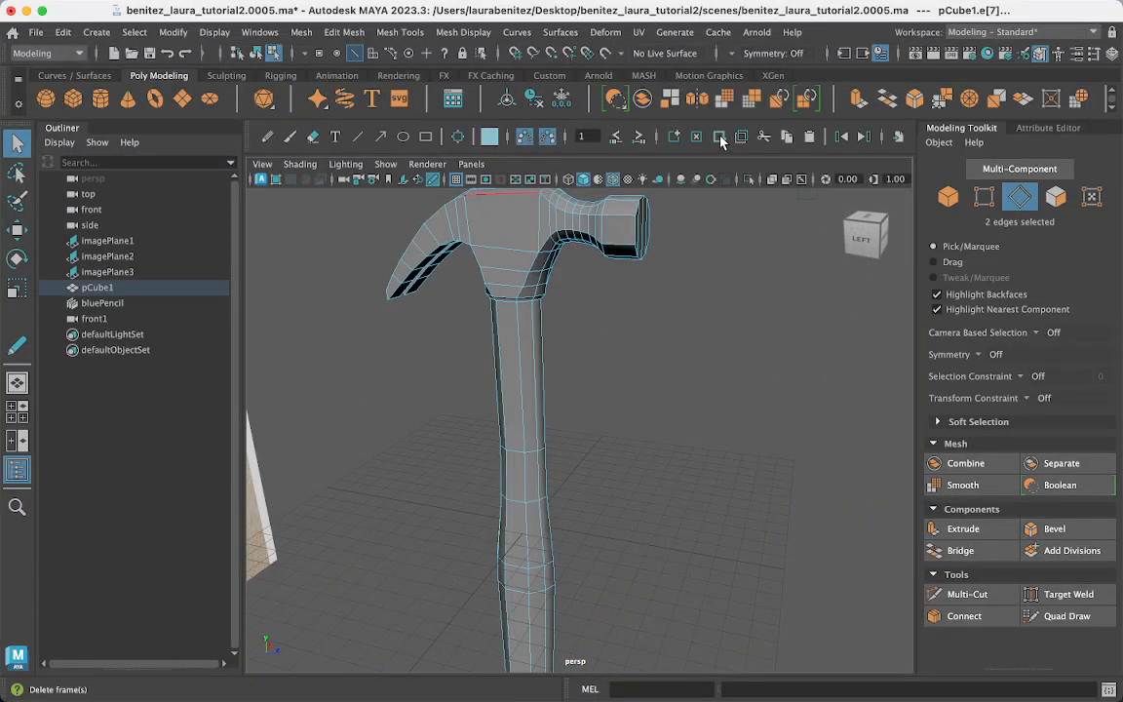
{"action": "left_click", "coordinate": [504, 299], "text": "shift"}
{"action": "left_click_drag", "start_coordinate": [529, 285], "coordinate": [460, 330], "text": "alt"}
Widen the selected junction edges along Z in the side view, spreading them toward the handle's outer edges.
{"action": "key", "text": "space"}
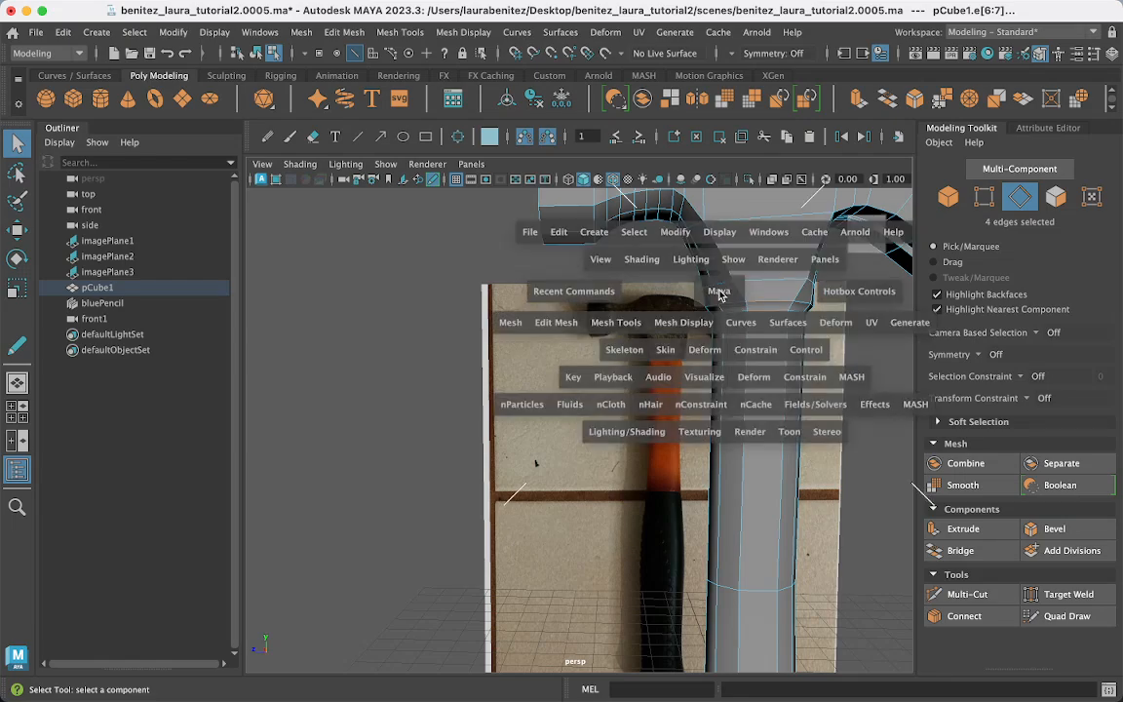
{"action": "key", "text": "space"}
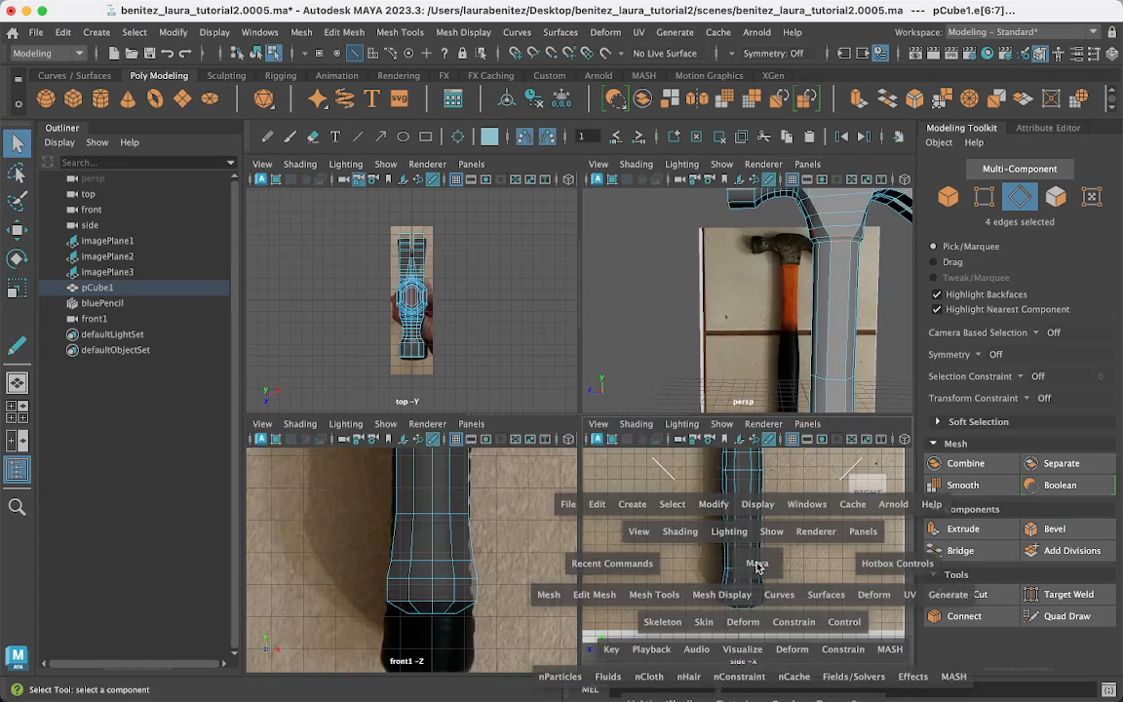
{"action": "scroll", "coordinate": [679, 361], "scroll_direction": "down", "scroll_amount": 2}
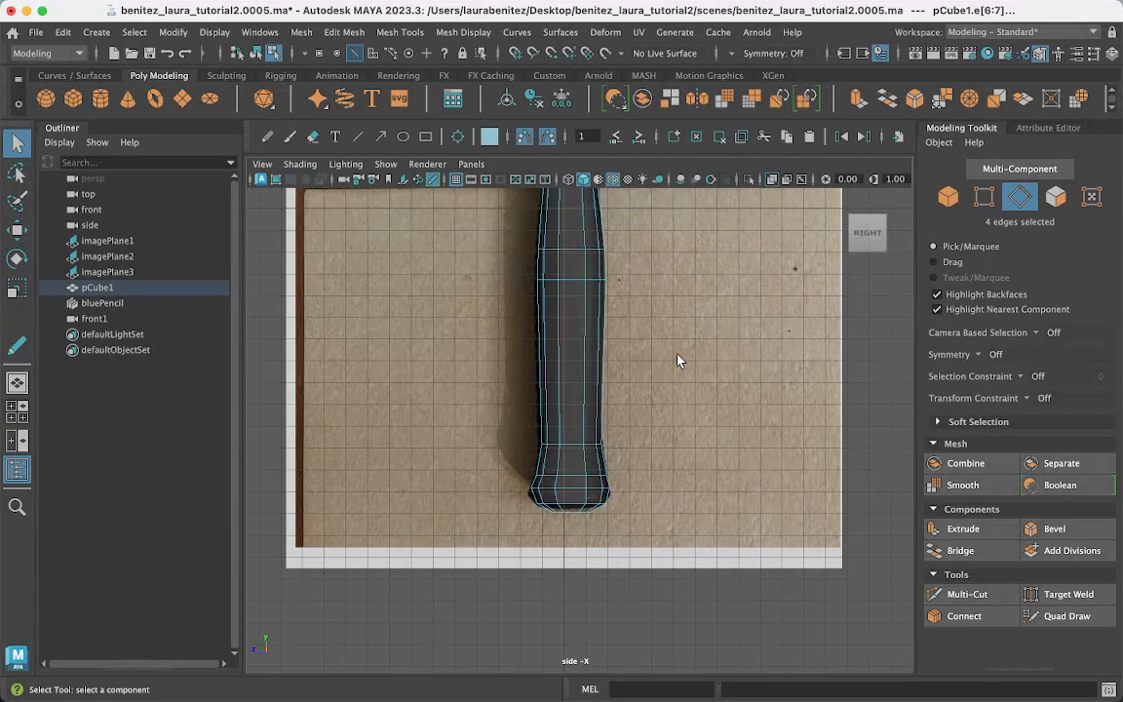
{"action": "middle_click_drag", "start_coordinate": [675, 348], "coordinate": [643, 655], "text": "alt"}
{"action": "middle_click_drag", "start_coordinate": [622, 439], "coordinate": [626, 486], "text": "alt"}
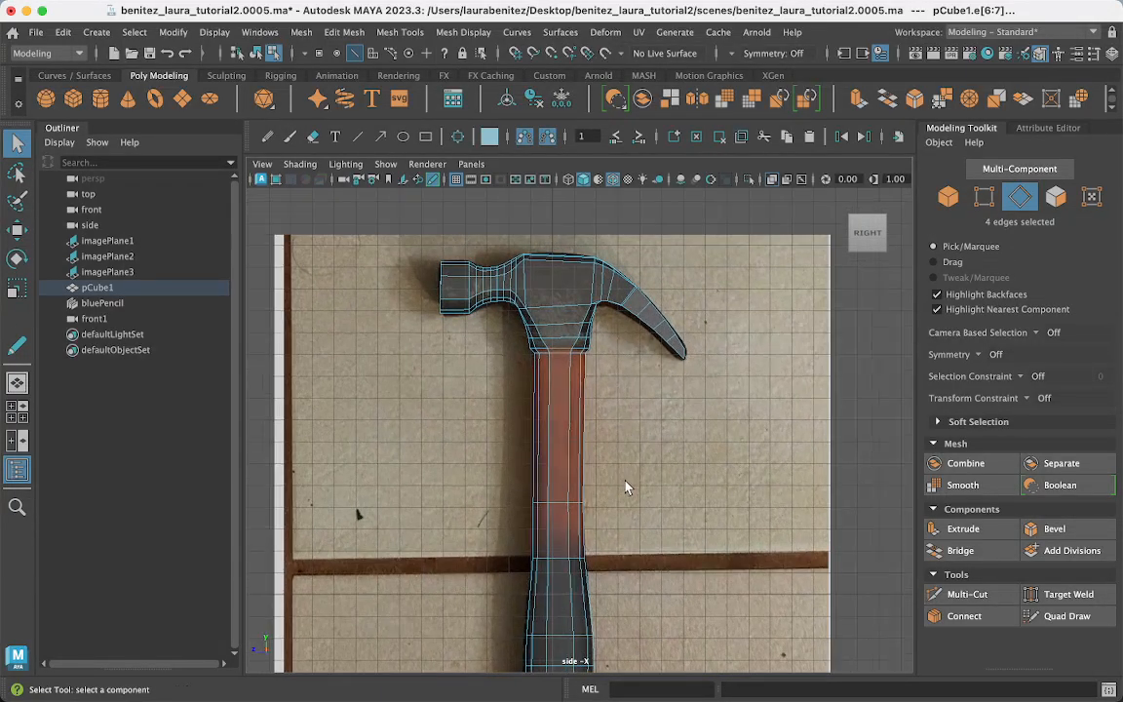
{"action": "scroll", "coordinate": [630, 406], "scroll_direction": "up", "scroll_amount": 2}
{"action": "scroll", "coordinate": [630, 407], "scroll_direction": "up", "scroll_amount": 5}
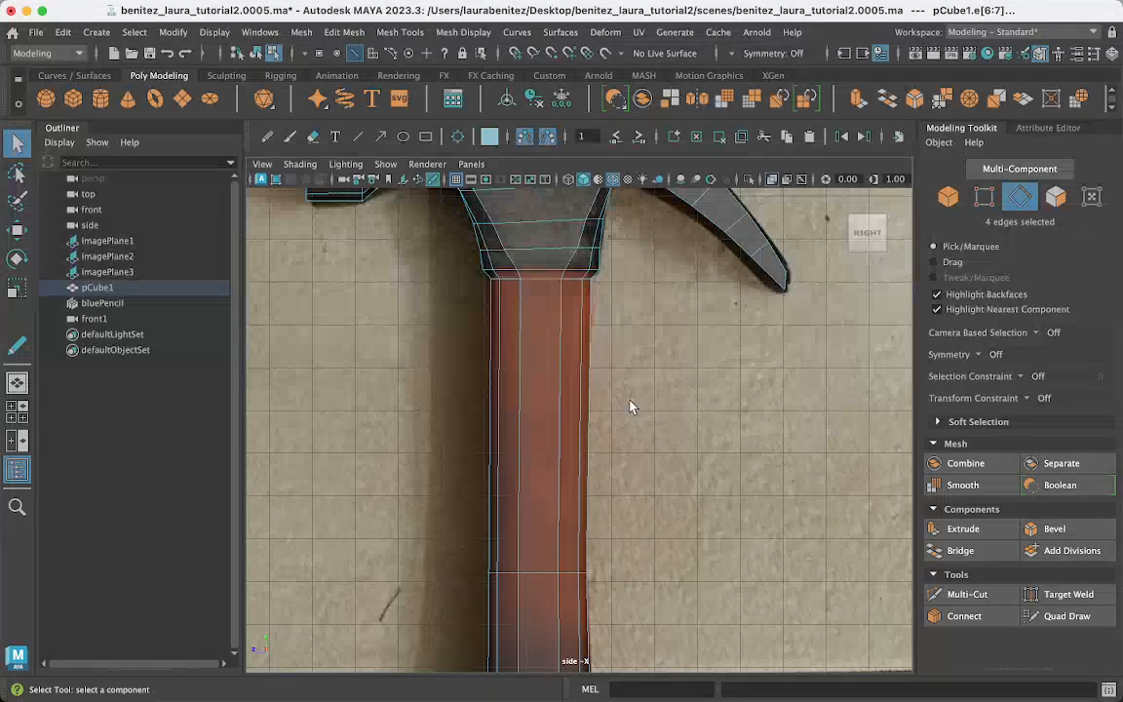
{"action": "key", "text": "r"}
{"action": "middle_click_drag", "start_coordinate": [472, 274], "coordinate": [439, 281]}
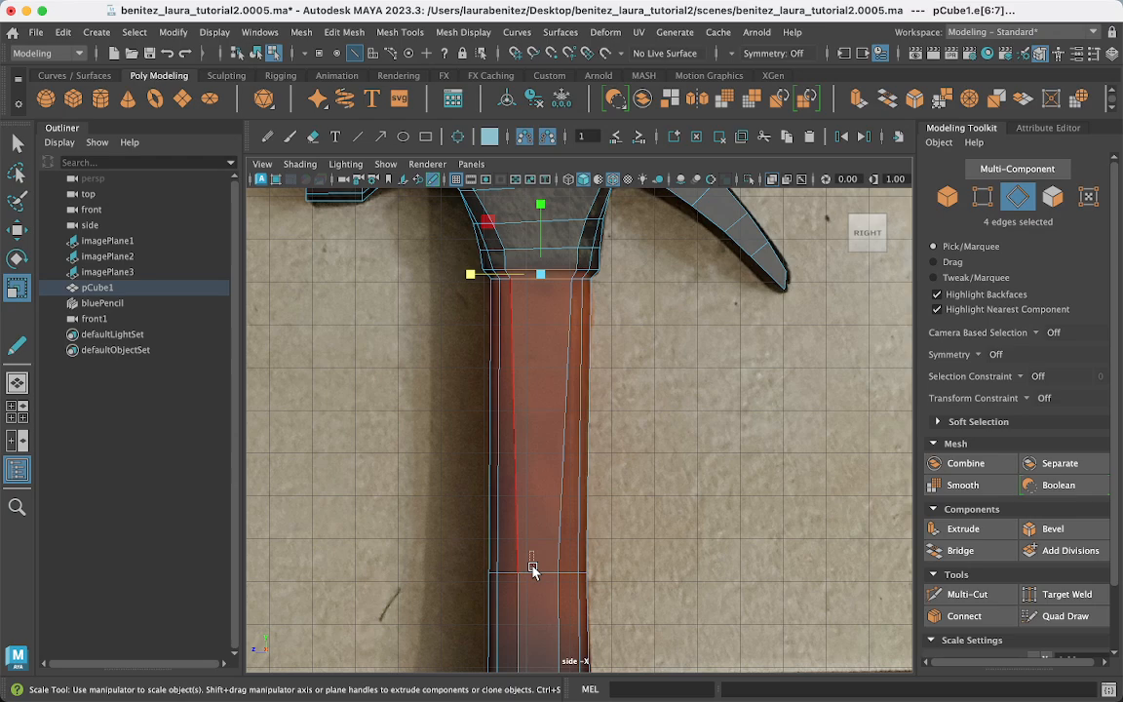
Select the central edges of the next loop down the orange handle section and widen them along Z.
{"action": "left_click", "coordinate": [535, 573]}
{"action": "key", "text": "q"}
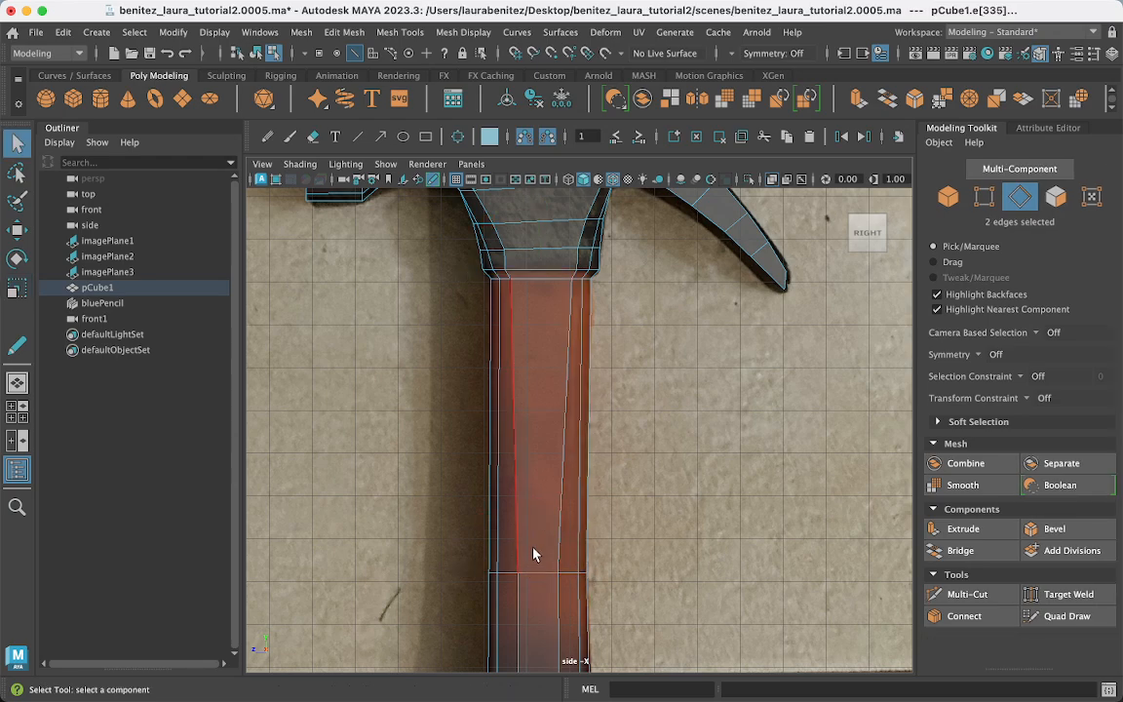
{"action": "left_click_drag", "start_coordinate": [543, 589], "coordinate": [543, 592]}
{"action": "key", "text": "r"}
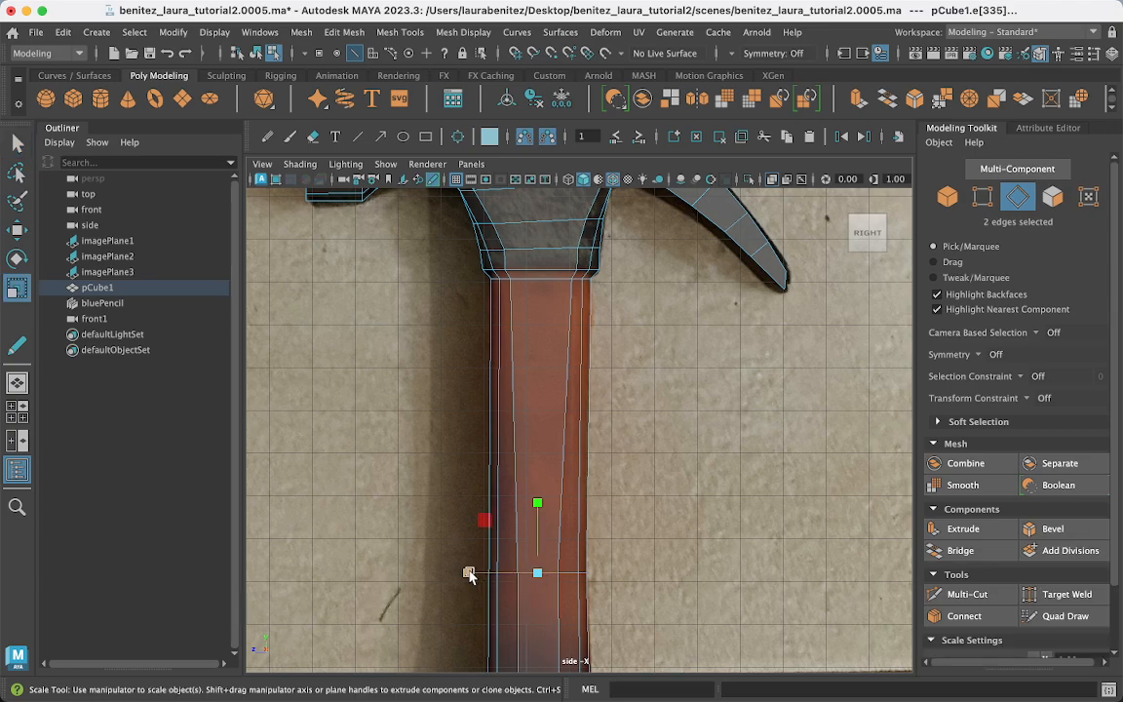
{"action": "left_click_drag", "start_coordinate": [469, 574], "coordinate": [442, 573]}
Widen the central edges along Z at the start of the black grip and on the two loops around its bulge.
{"action": "middle_click_drag", "start_coordinate": [697, 602], "coordinate": [728, 328], "text": "alt"}
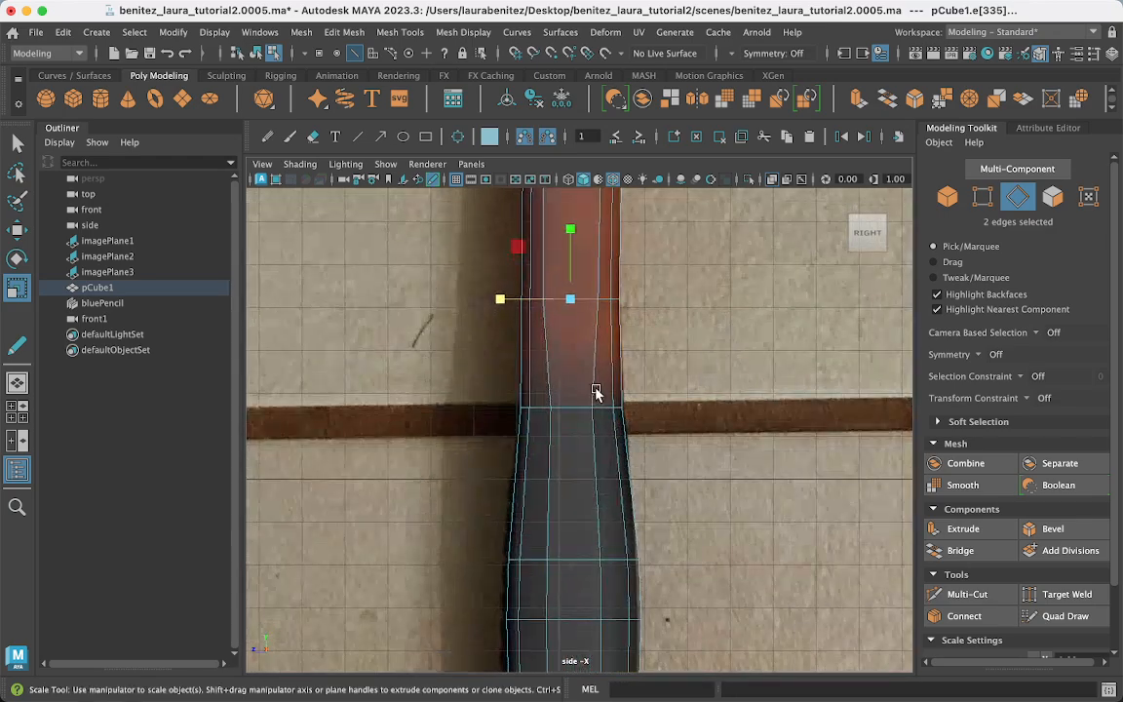
{"action": "left_click_drag", "start_coordinate": [563, 379], "coordinate": [576, 434]}
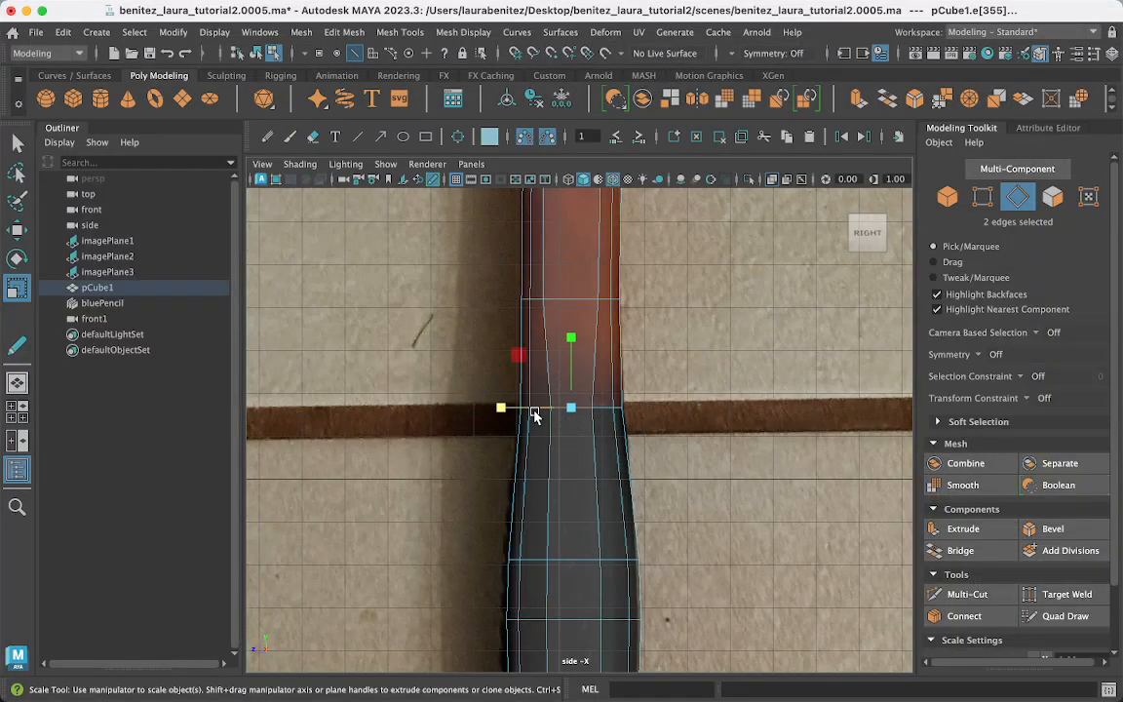
{"action": "left_click_drag", "start_coordinate": [500, 407], "coordinate": [471, 407]}
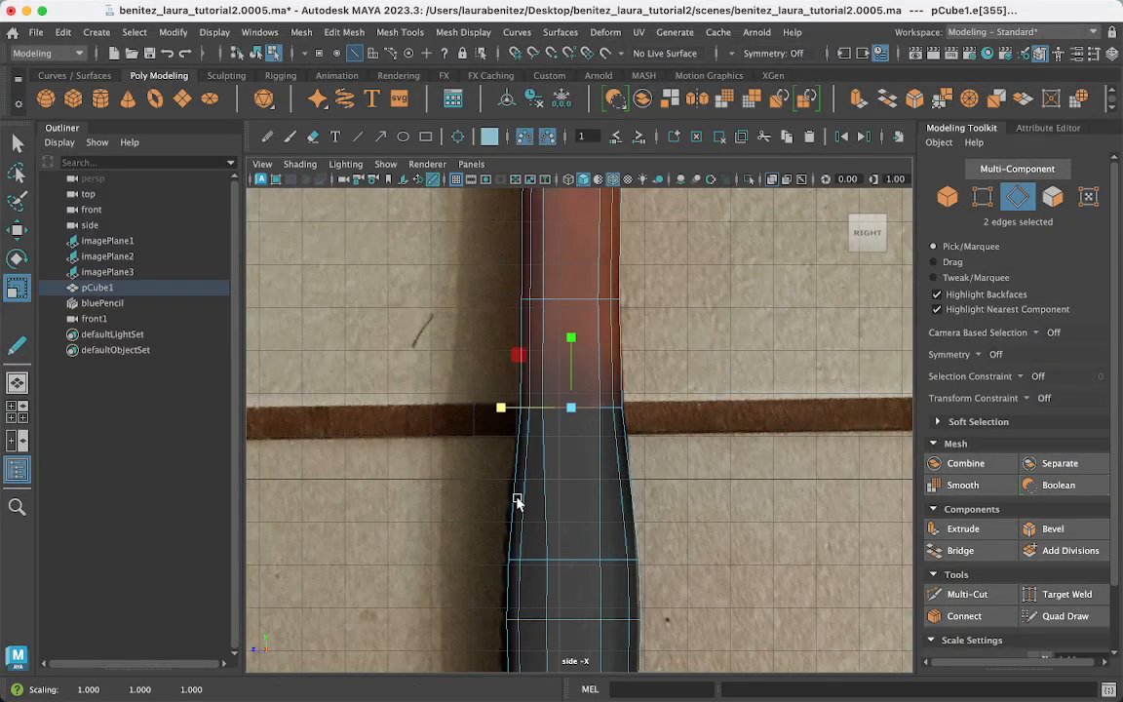
{"action": "left_click_drag", "start_coordinate": [564, 537], "coordinate": [577, 643]}
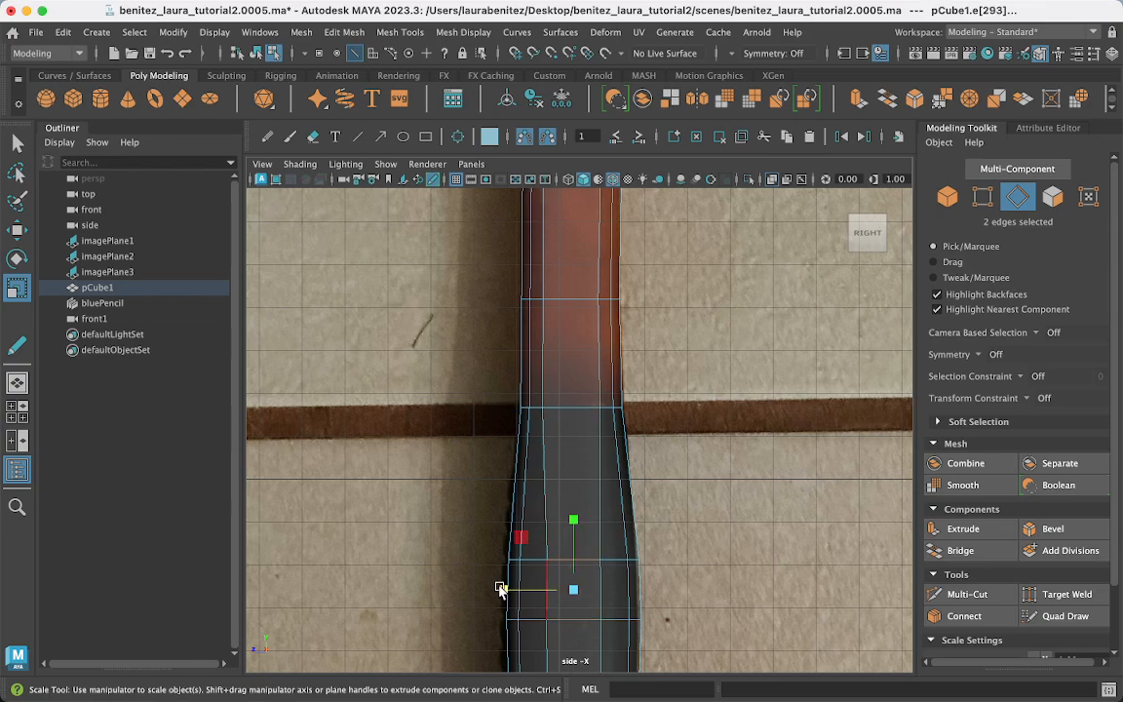
{"action": "left_click_drag", "start_coordinate": [501, 591], "coordinate": [478, 594]}
Widen the central edges of the two loops on the head's tapered neck along Z, then clear the selection.
{"action": "middle_click_drag", "start_coordinate": [677, 605], "coordinate": [689, 502], "text": "alt"}
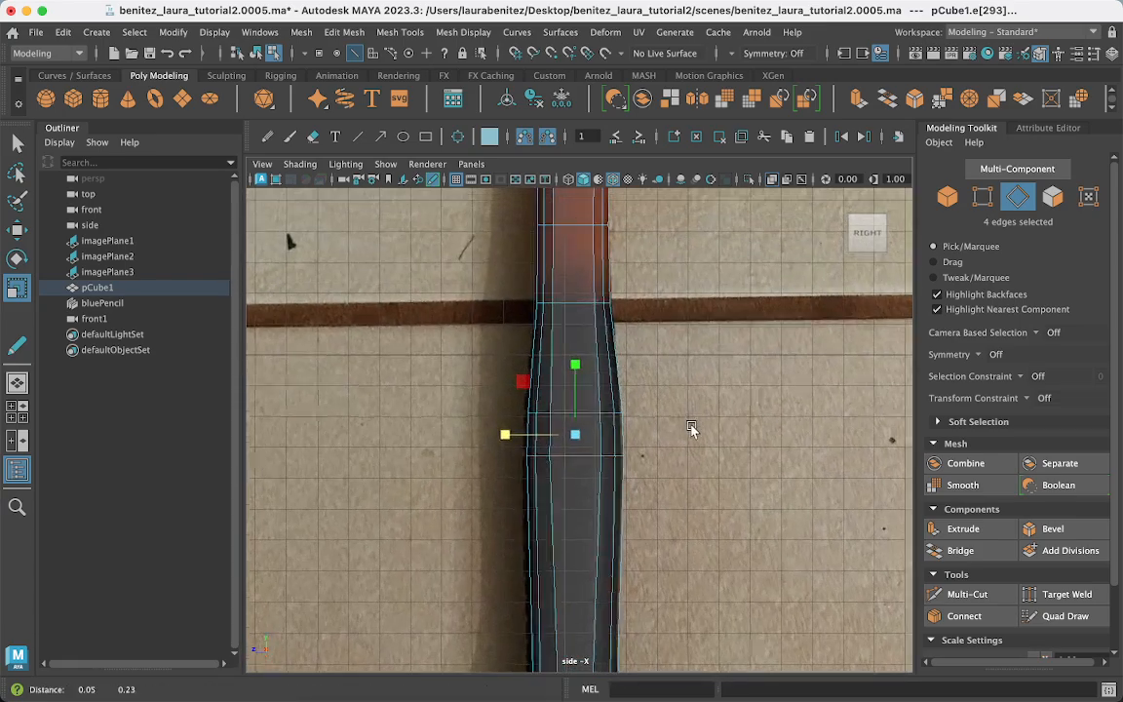
{"action": "middle_click_drag", "start_coordinate": [693, 426], "coordinate": [667, 460], "text": "alt"}
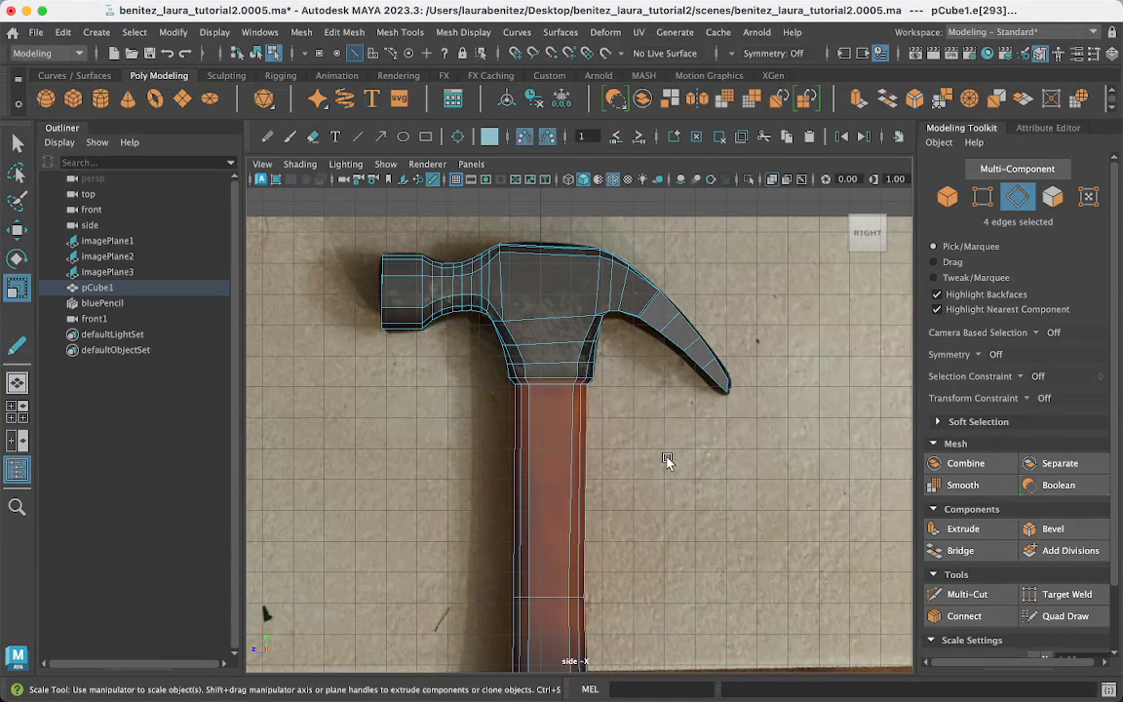
{"action": "middle_click_drag", "start_coordinate": [614, 400], "coordinate": [655, 442], "text": "alt"}
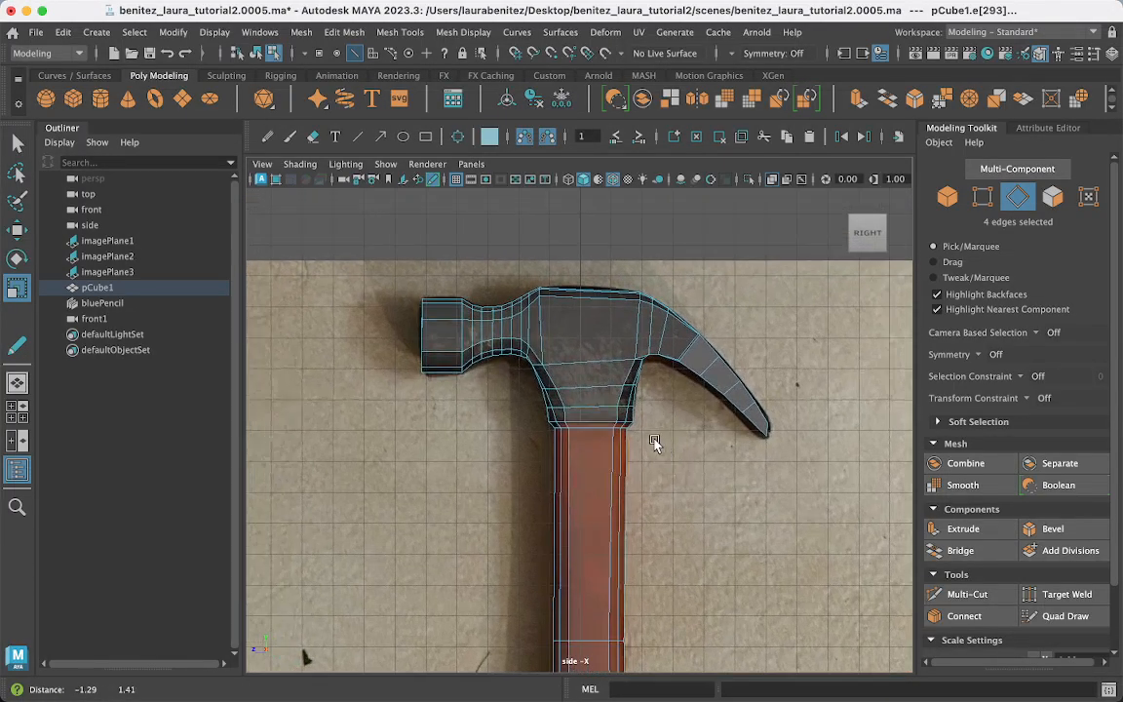
{"action": "scroll", "coordinate": [655, 442], "scroll_direction": "up", "scroll_amount": 5}
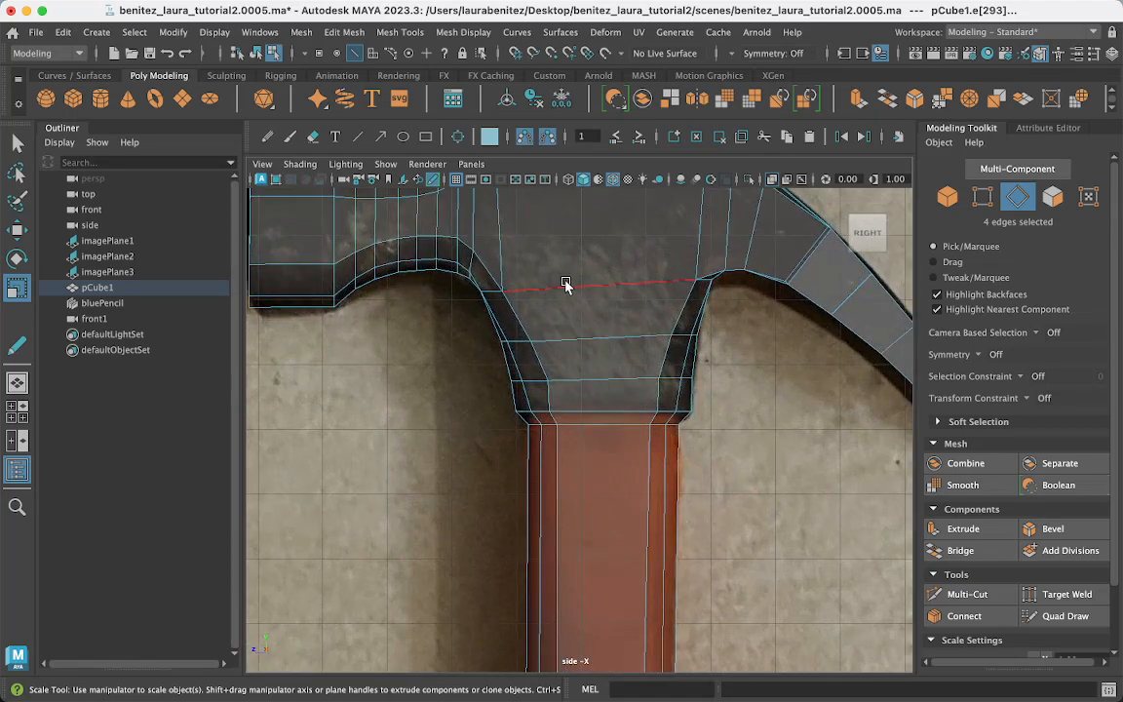
{"action": "left_click_drag", "start_coordinate": [576, 357], "coordinate": [615, 397]}
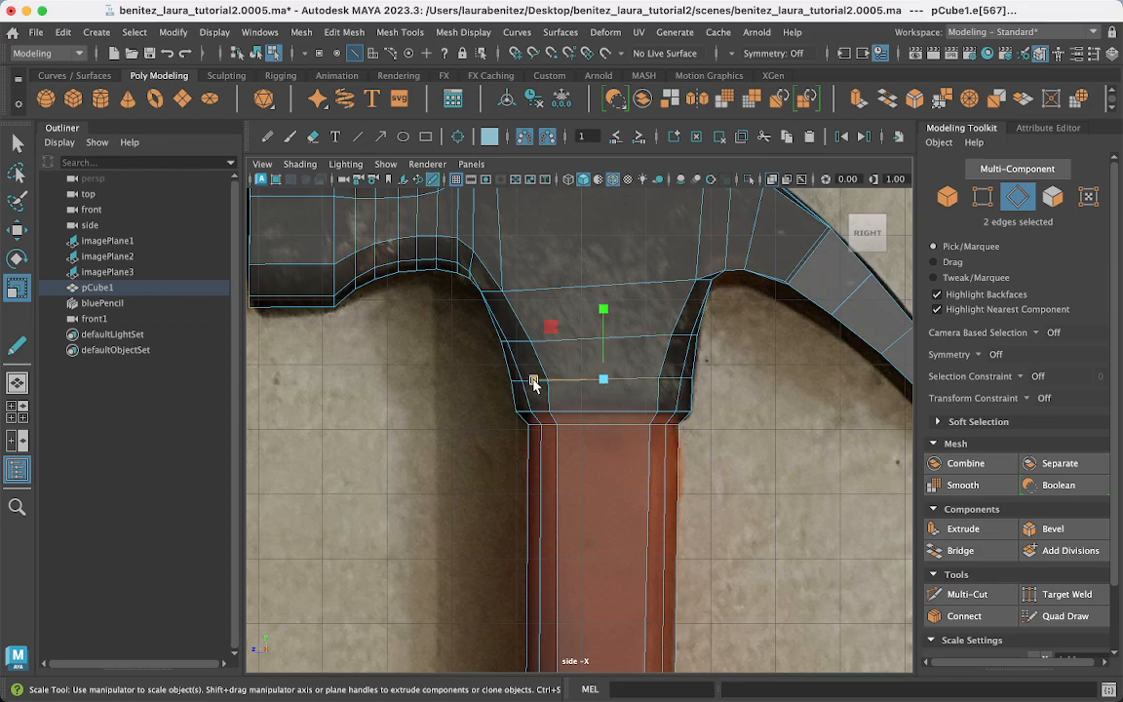
{"action": "left_click_drag", "start_coordinate": [535, 380], "coordinate": [530, 383]}
{"action": "left_click_drag", "start_coordinate": [526, 380], "coordinate": [526, 381]}
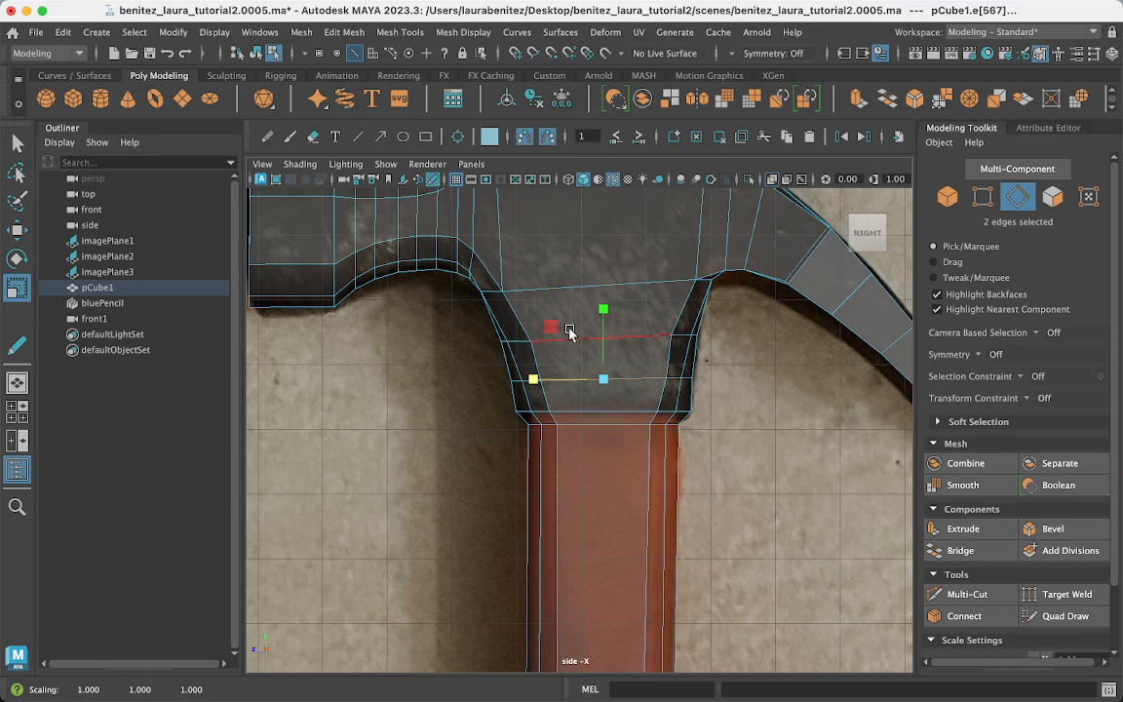
{"action": "left_click_drag", "start_coordinate": [563, 308], "coordinate": [528, 337]}
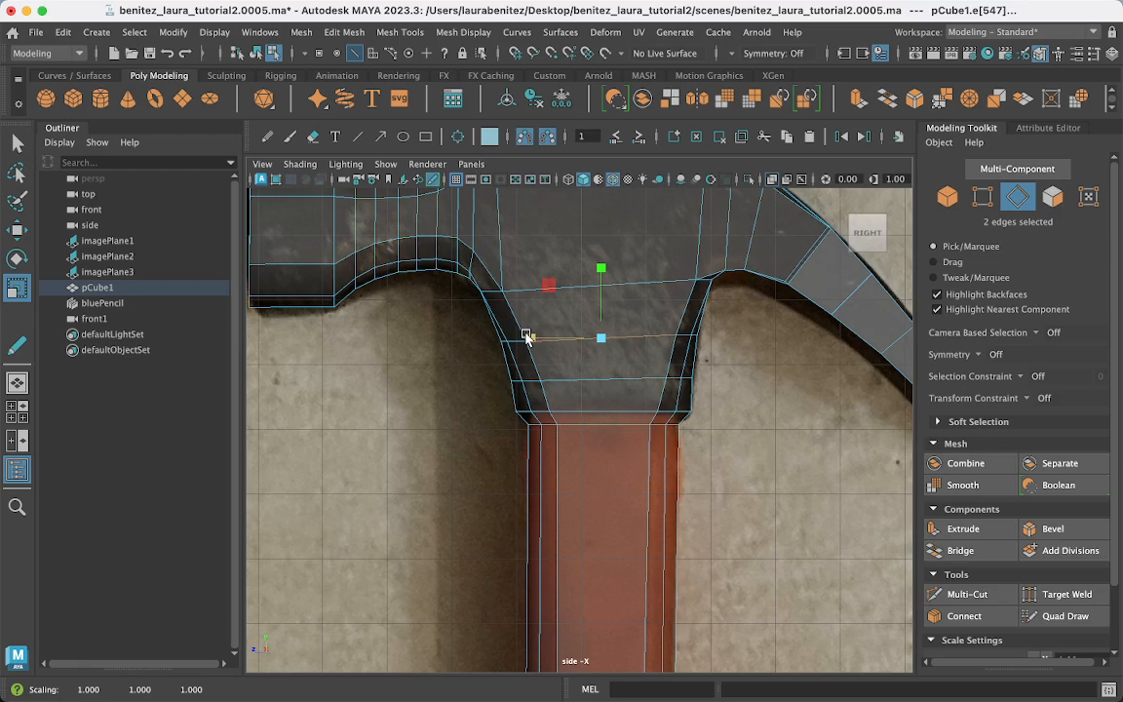
{"action": "left_click", "coordinate": [693, 383]}
Select the two lowest edge loops where the head's neck meets the handle and narrow them along X in the front view.
{"action": "key", "text": "space"}
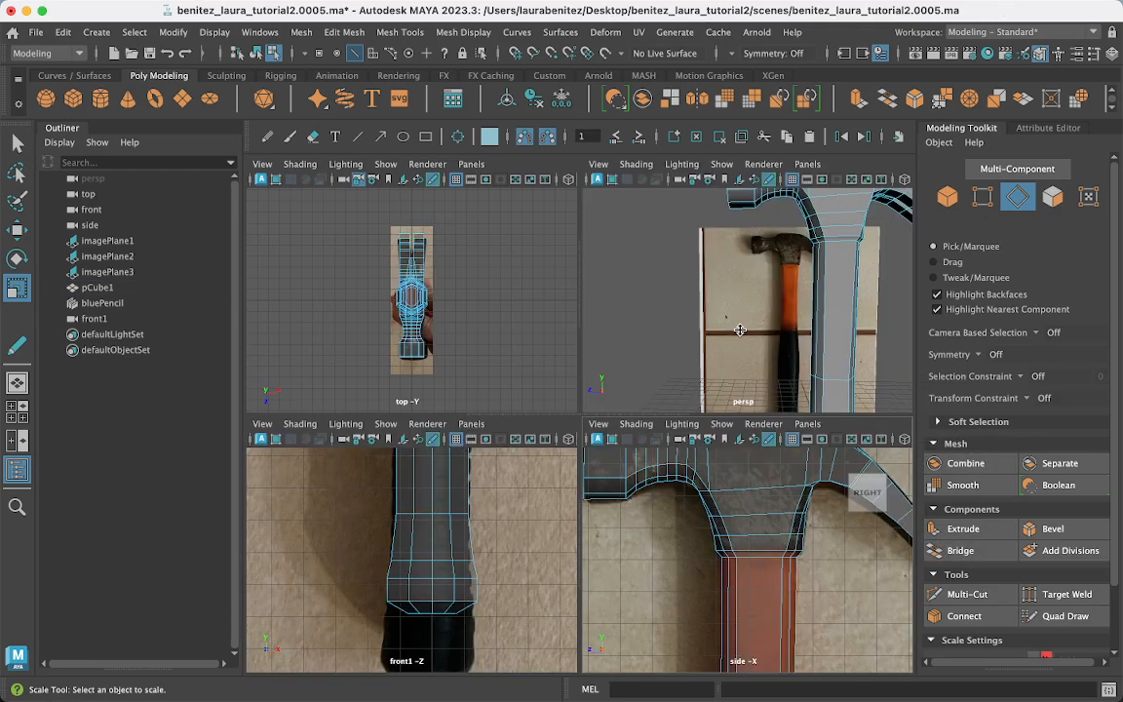
{"action": "left_click_drag", "start_coordinate": [790, 295], "coordinate": [864, 311], "text": "alt"}
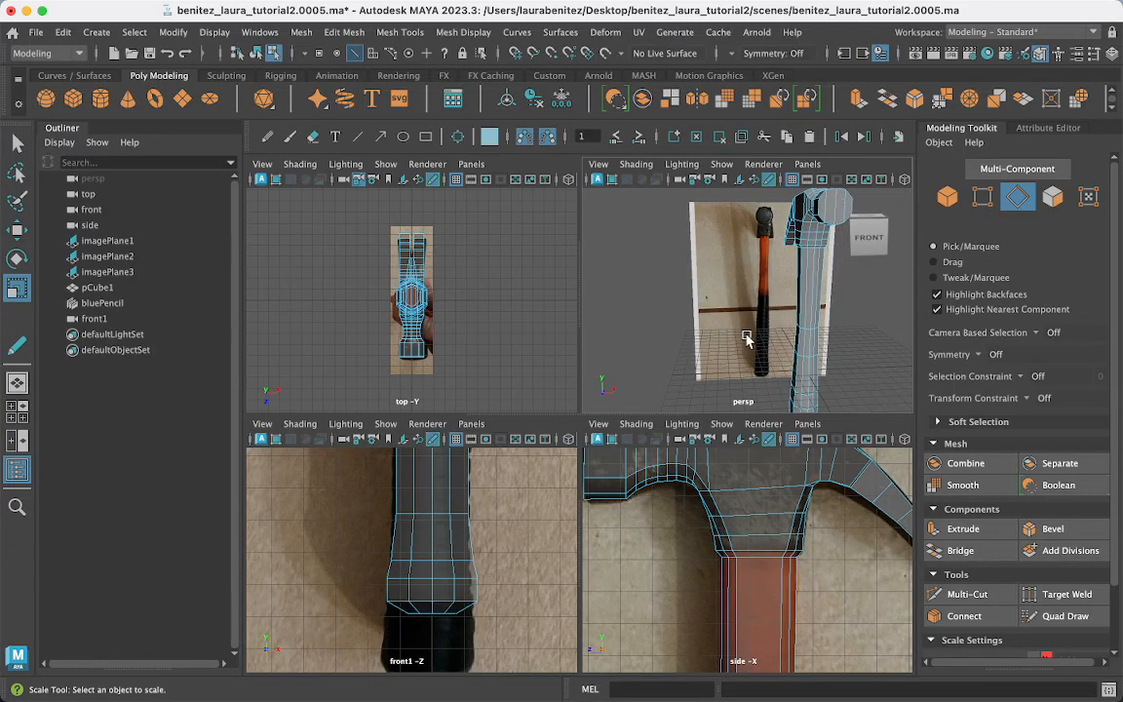
{"action": "mouse_move", "coordinate": [473, 544]}
{"action": "middle_mouse_down", "text": "alt"}
{"action": "mouse_move", "coordinate": [461, 569]}
{"action": "mouse_move", "coordinate": [462, 665]}
{"action": "middle_mouse_up", "text": "alt"}
{"action": "middle_click_drag", "start_coordinate": [418, 587], "coordinate": [383, 682], "text": "alt"}
{"action": "middle_click_drag", "start_coordinate": [395, 543], "coordinate": [395, 618], "text": "alt"}
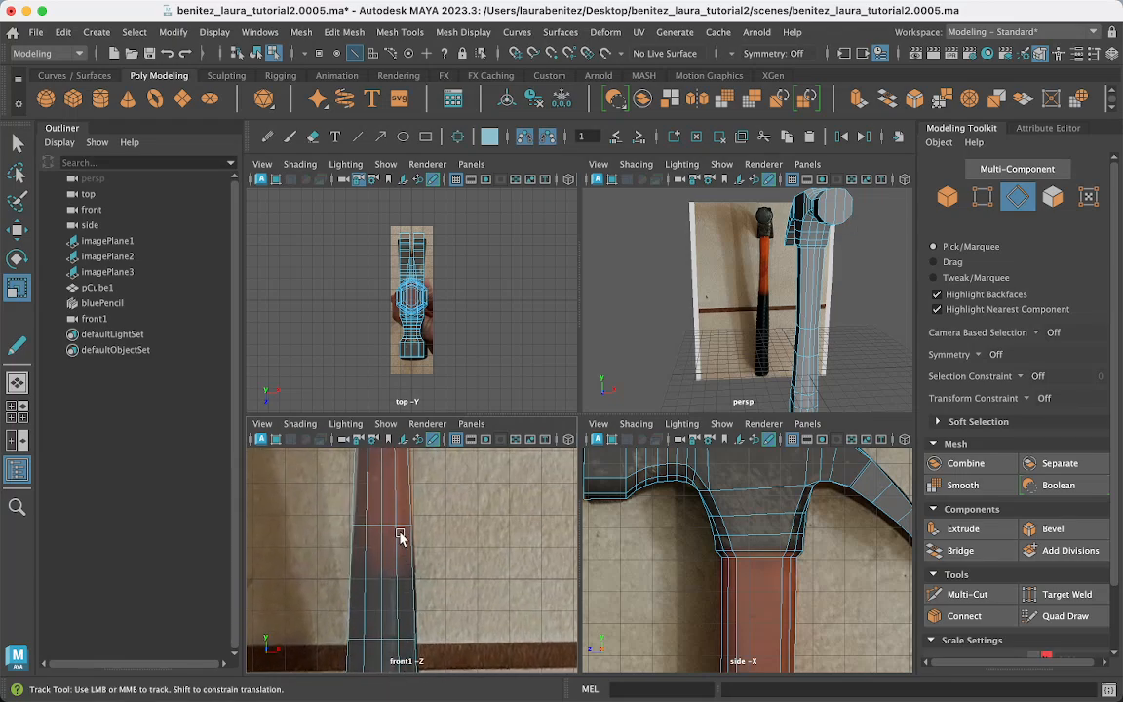
{"action": "middle_click_drag", "start_coordinate": [401, 531], "coordinate": [406, 639], "text": "alt"}
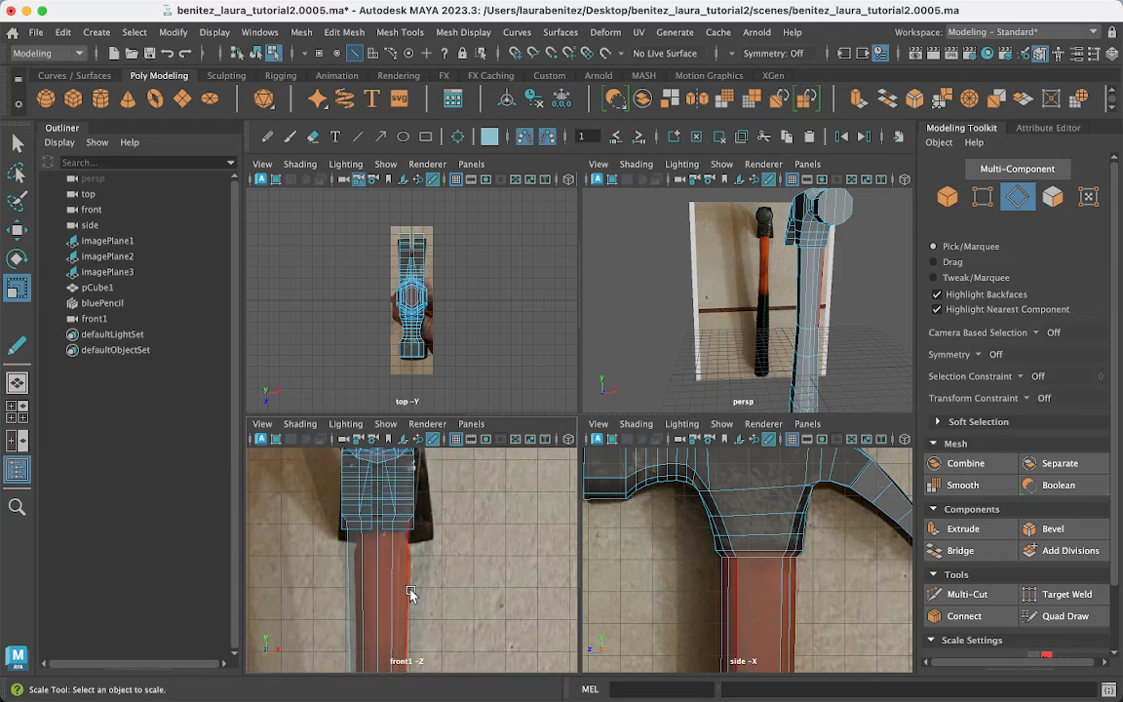
{"action": "key", "text": "space"}
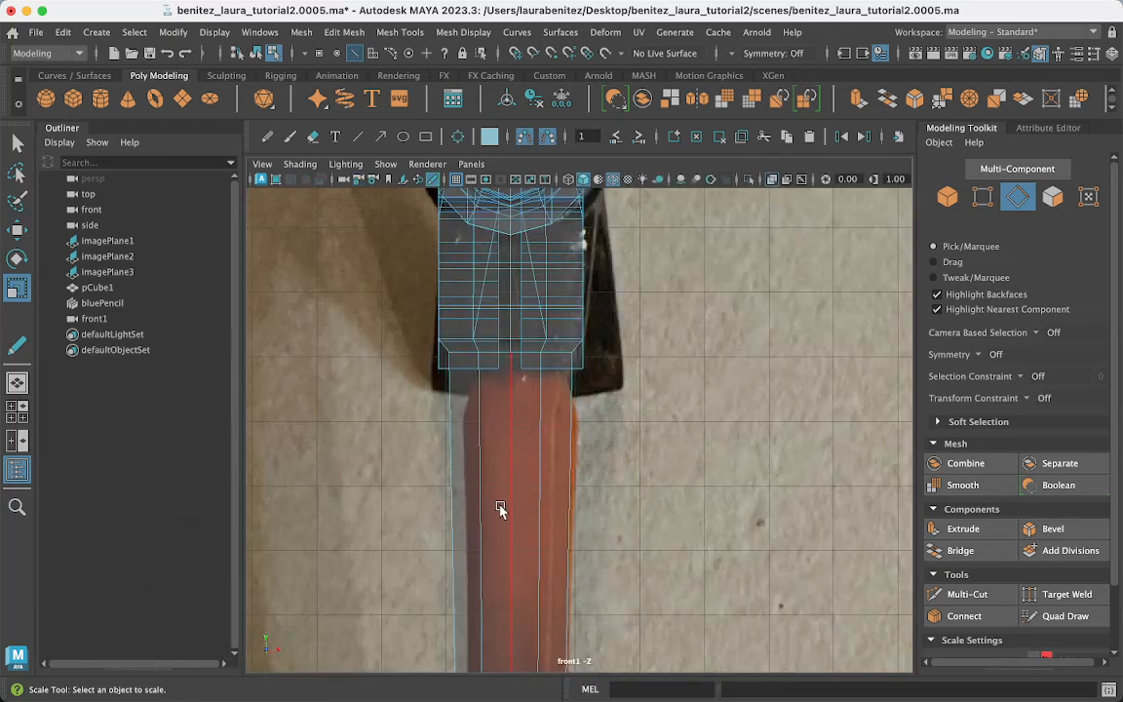
{"action": "left_click", "coordinate": [538, 517]}
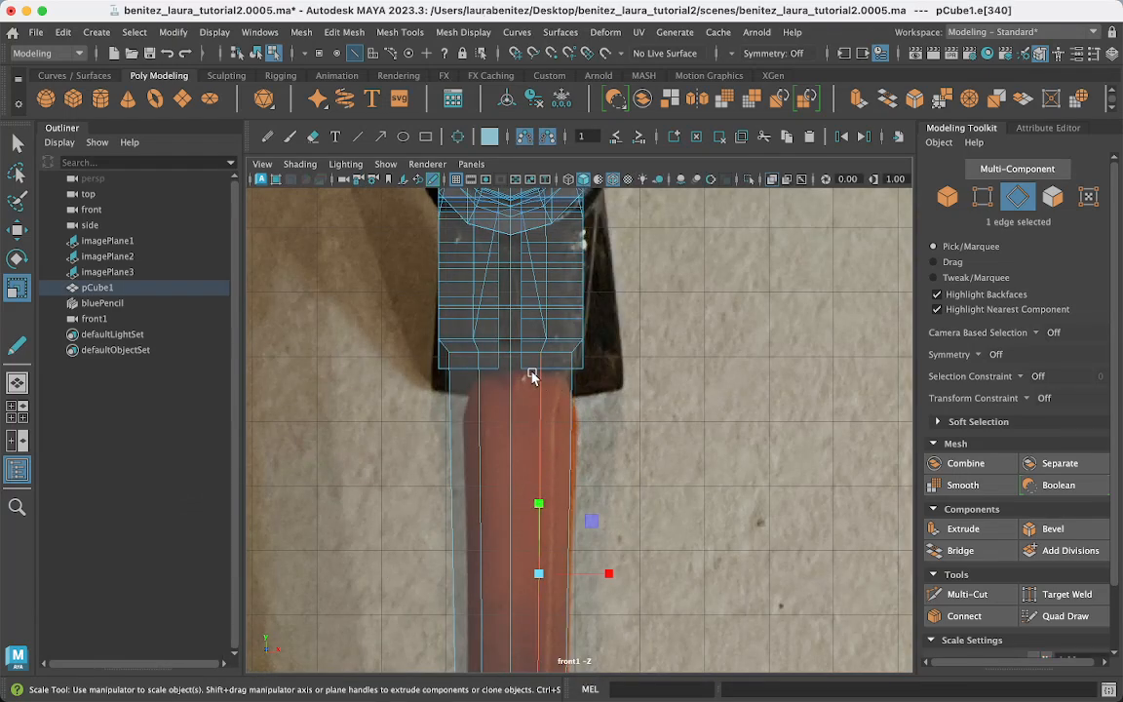
{"action": "key", "text": "q"}
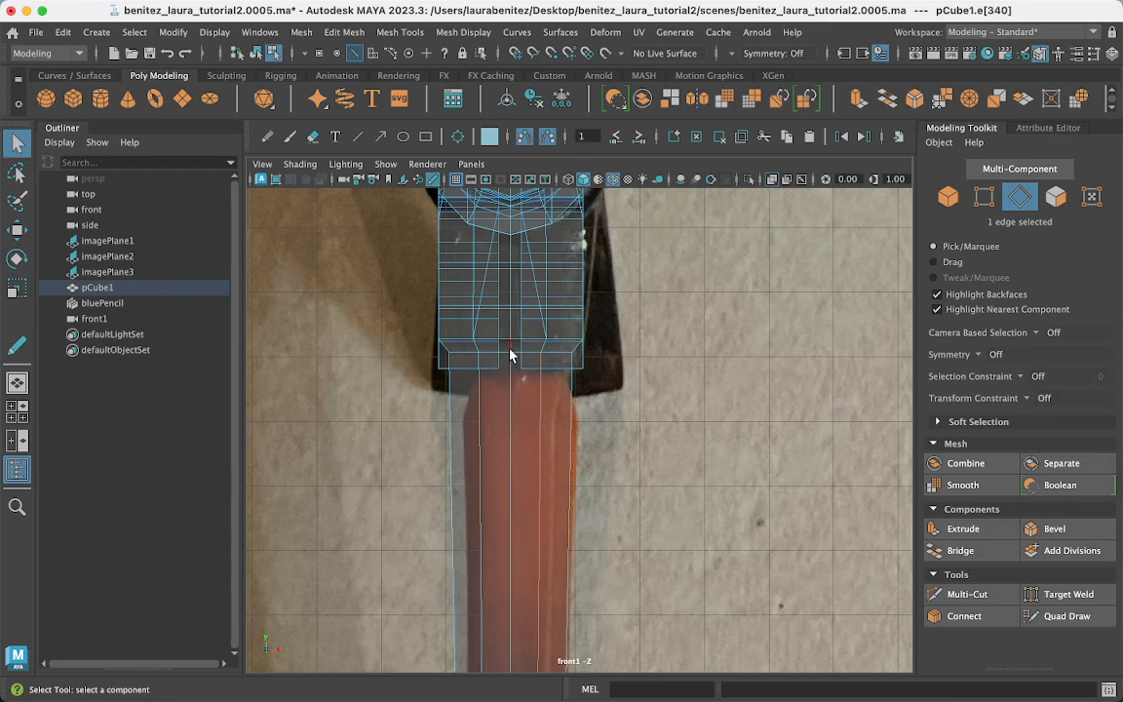
{"action": "double_click", "coordinate": [507, 356]}
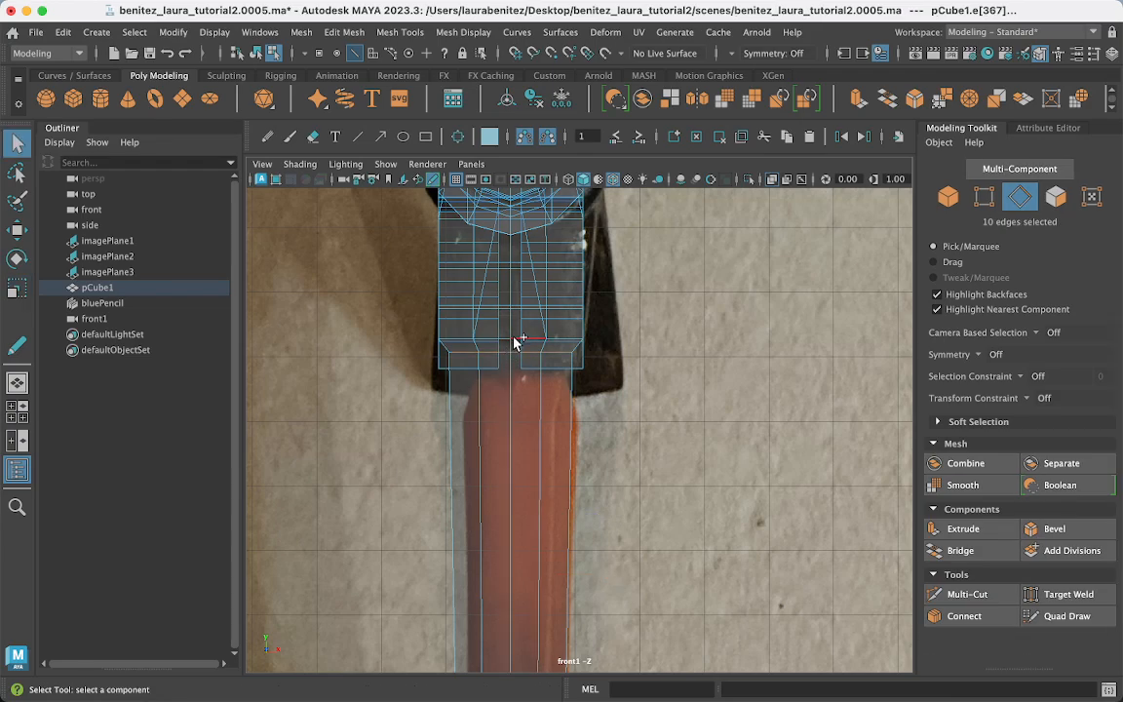
{"action": "double_click", "coordinate": [515, 338], "text": "shift"}
{"action": "key", "text": "space"}
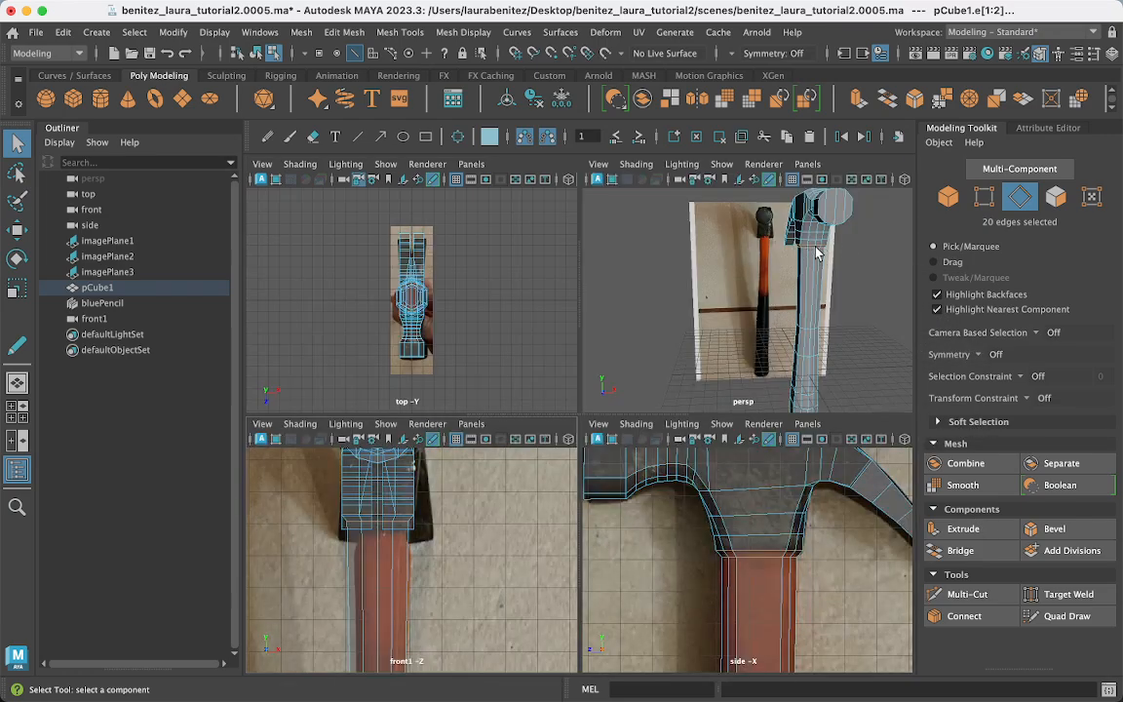
{"action": "scroll", "coordinate": [395, 544], "scroll_direction": "down", "scroll_amount": 2}
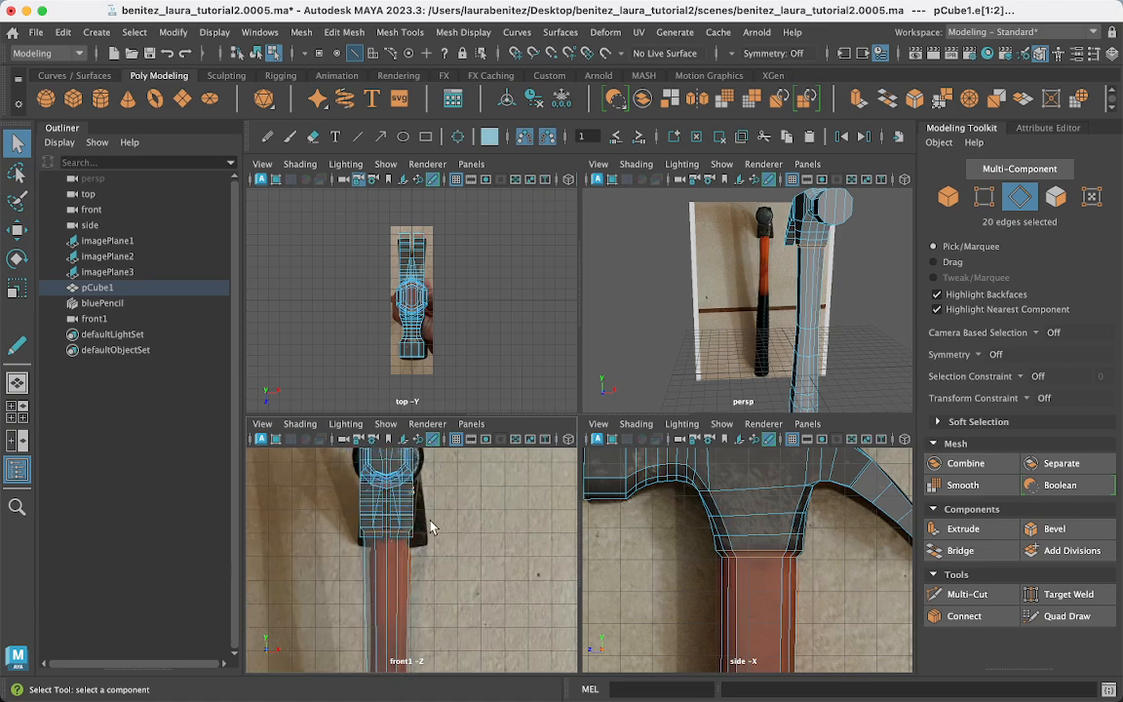
{"action": "scroll", "coordinate": [433, 527], "scroll_direction": "up", "scroll_amount": 4}
{"action": "middle_click_drag", "start_coordinate": [434, 527], "coordinate": [447, 602], "text": "alt"}
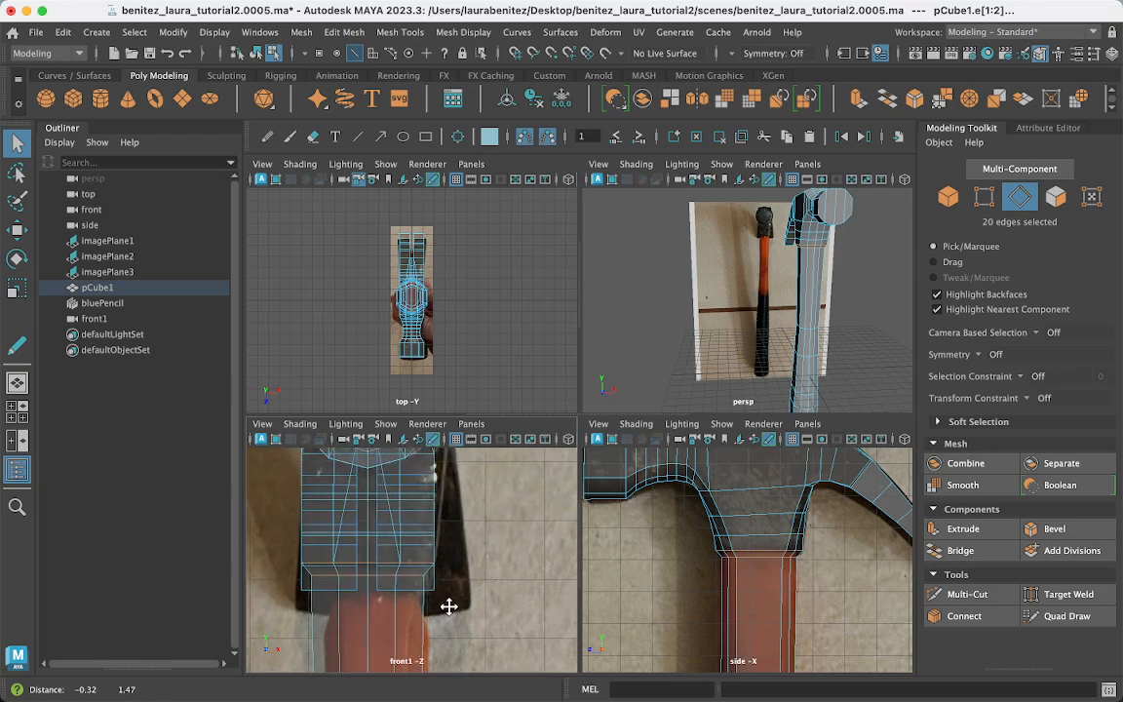
{"action": "key", "text": "r"}
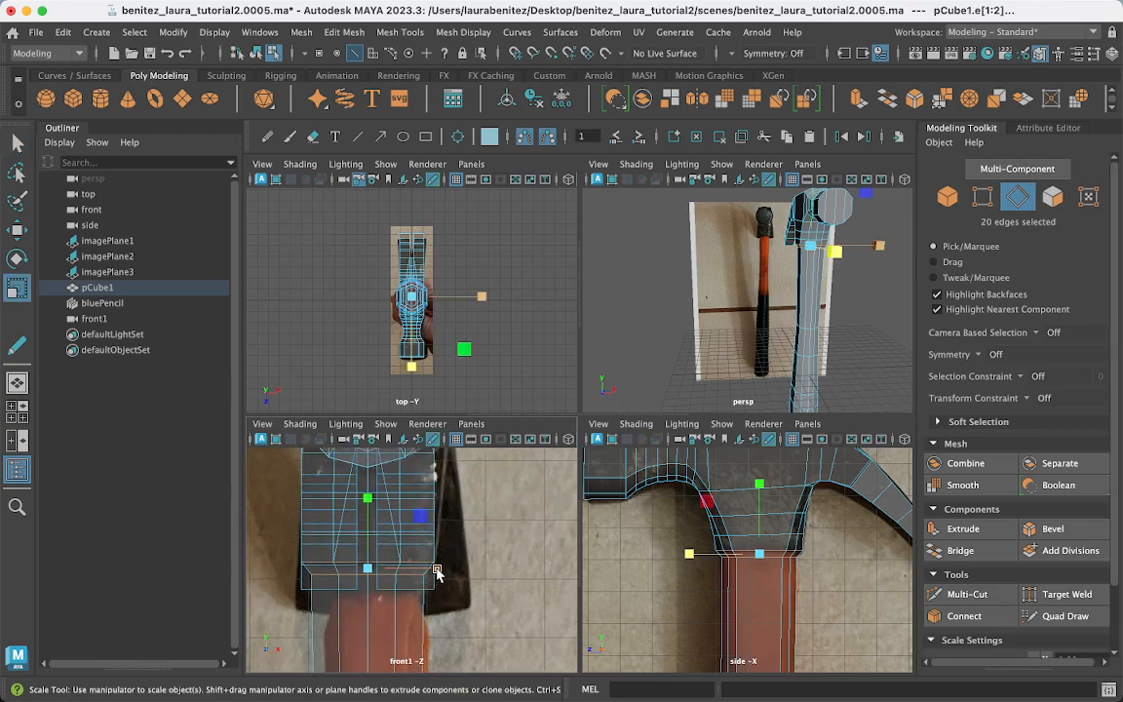
{"action": "left_click_drag", "start_coordinate": [438, 568], "coordinate": [429, 573]}
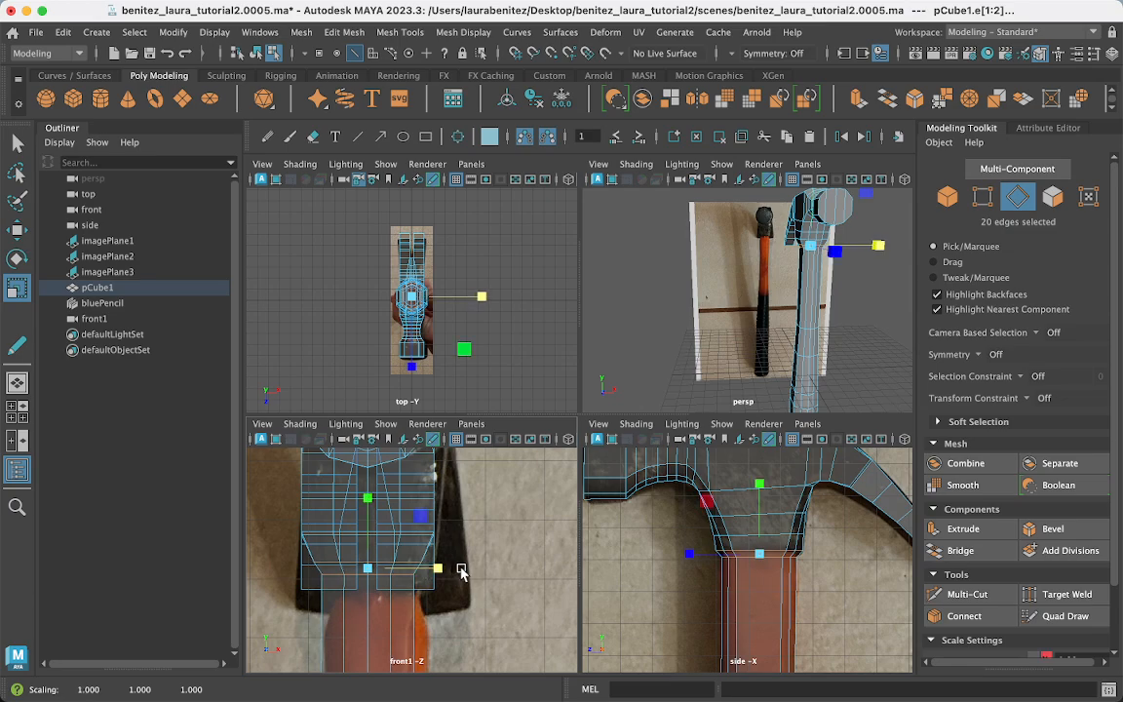
Select the next edge loop up the head's neck and narrow it slightly along X to taper toward the handle.
{"action": "key", "text": "q"}
{"action": "left_click", "coordinate": [812, 246]}
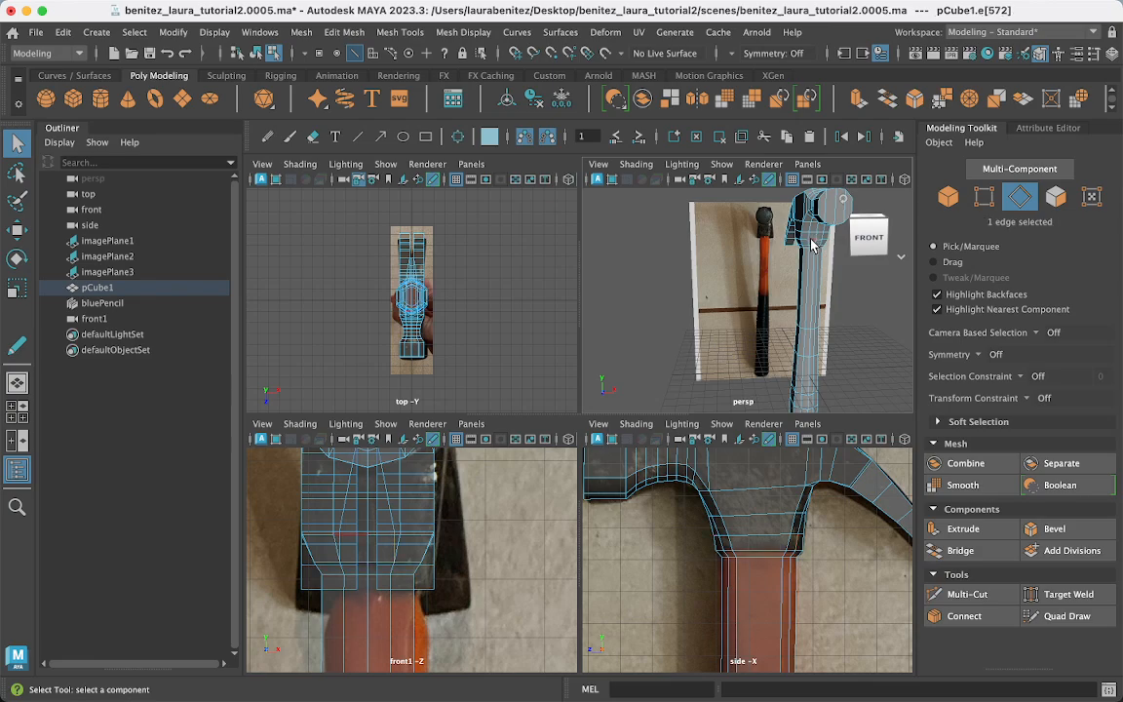
{"action": "double_click", "coordinate": [812, 246]}
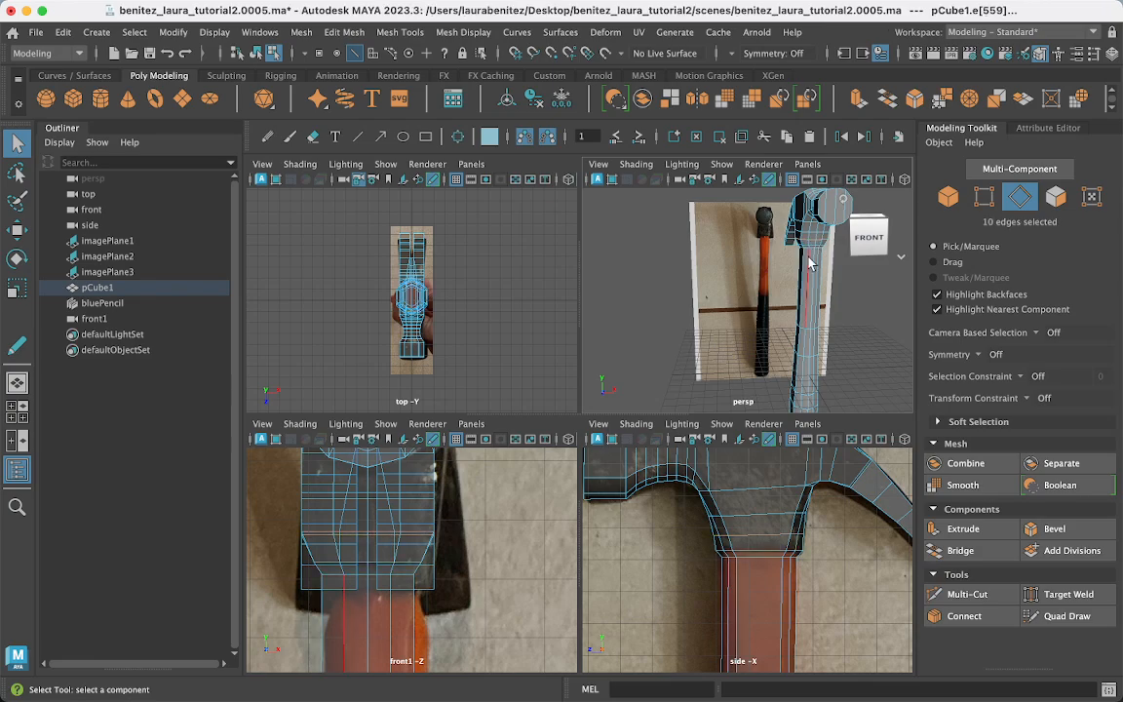
{"action": "key", "text": "space"}
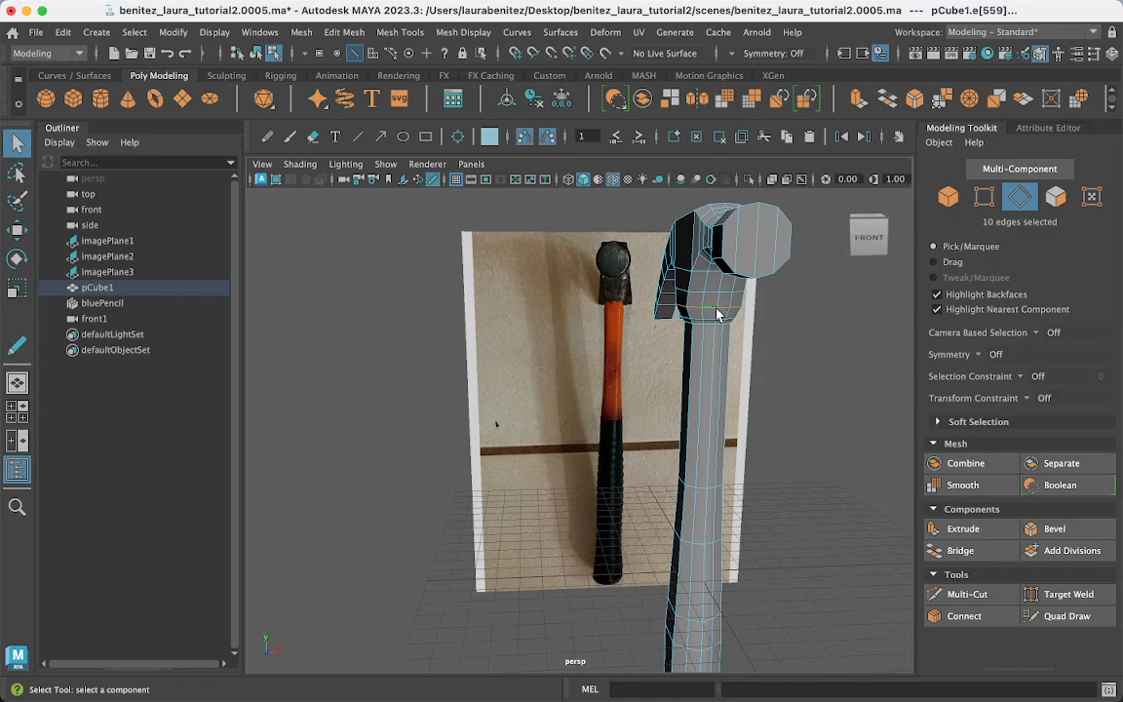
{"action": "key", "text": "space"}
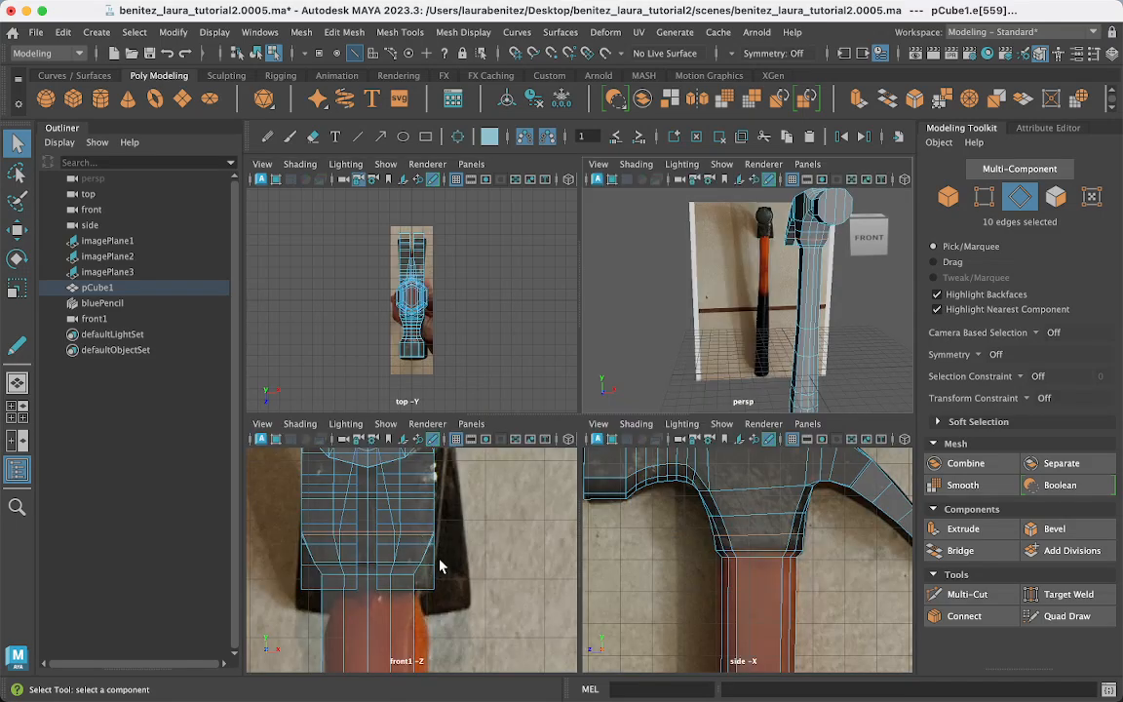
{"action": "key", "text": "r"}
{"action": "left_click_drag", "start_coordinate": [437, 534], "coordinate": [431, 530]}
Select the edge loop at the very top of the handle and narrow it along X to fit the orange handle reference.
{"action": "scroll", "coordinate": [820, 279], "scroll_direction": "up", "scroll_amount": 5}
{"action": "middle_click_drag", "start_coordinate": [820, 279], "coordinate": [725, 372], "text": "alt"}
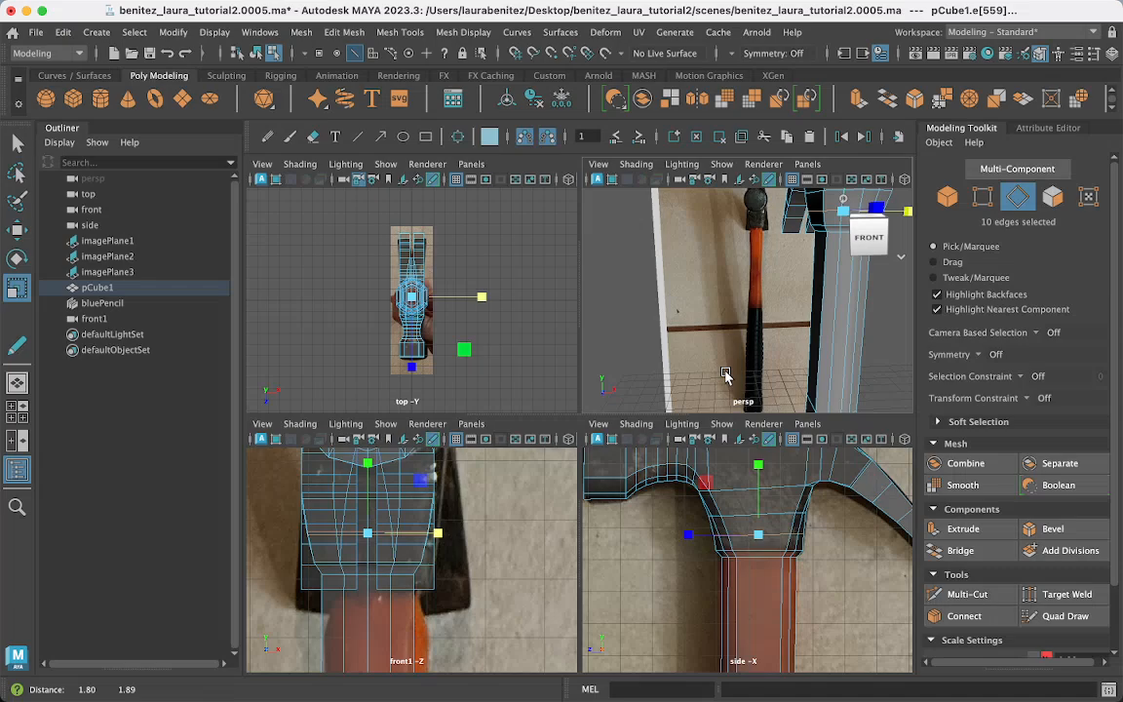
{"action": "left_click_drag", "start_coordinate": [724, 376], "coordinate": [763, 347], "text": "alt"}
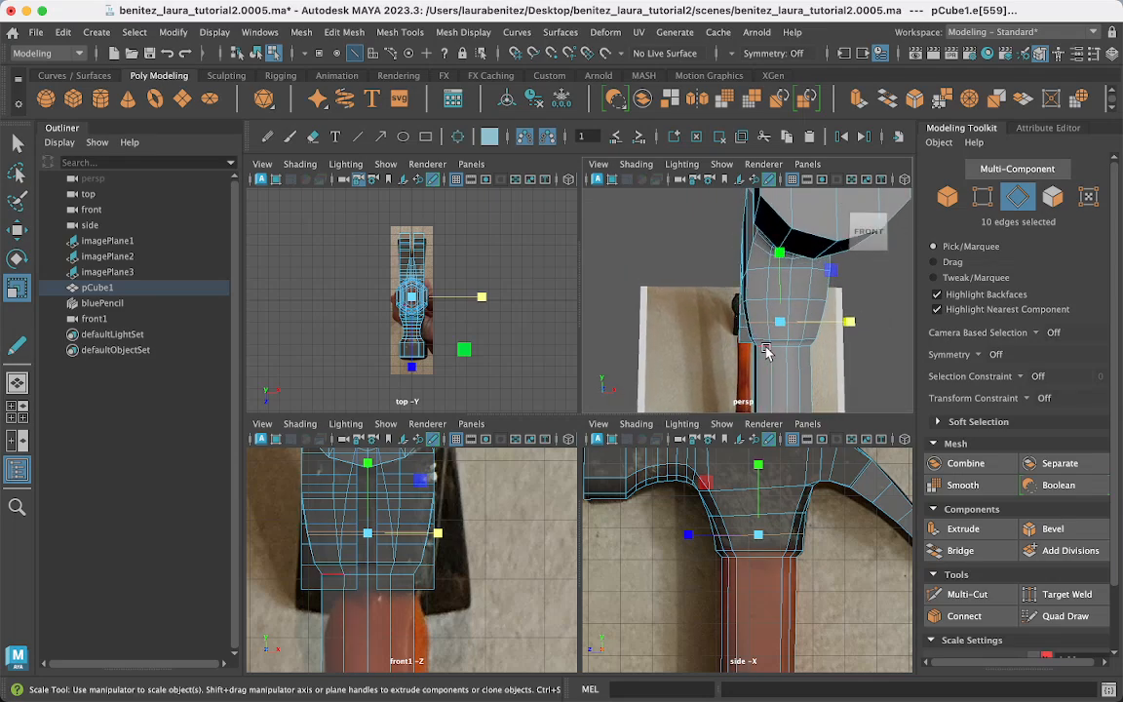
{"action": "double_click", "coordinate": [766, 349]}
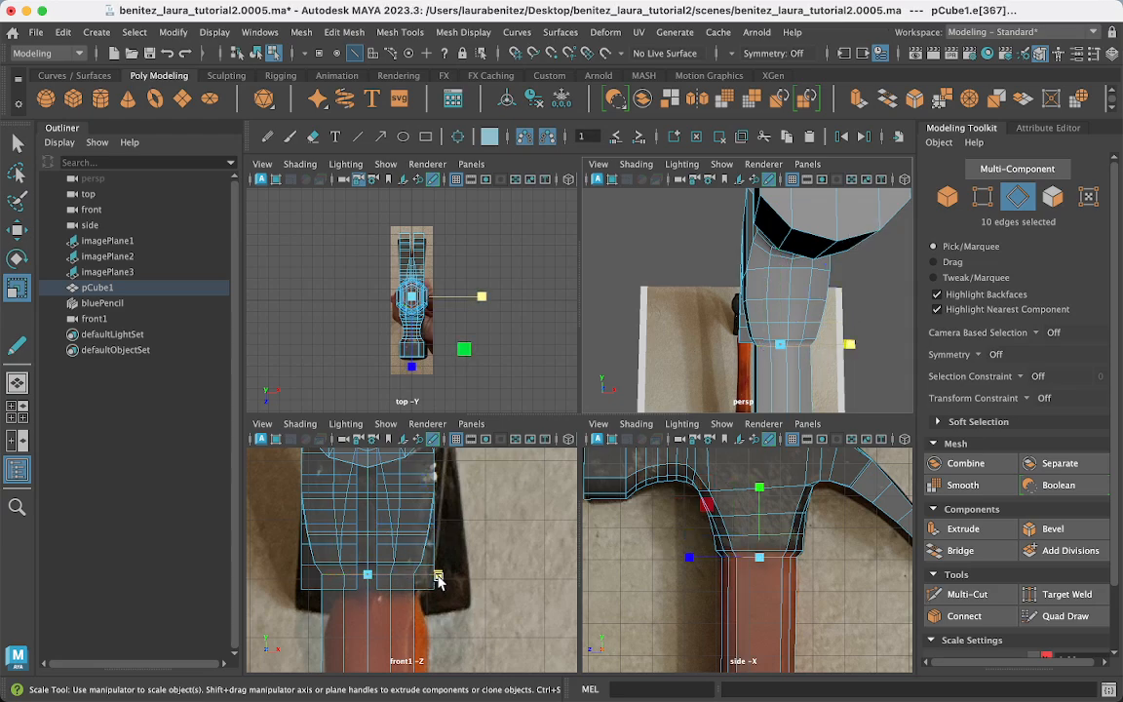
{"action": "left_click_drag", "start_coordinate": [439, 578], "coordinate": [429, 580]}
{"action": "key", "text": "q"}
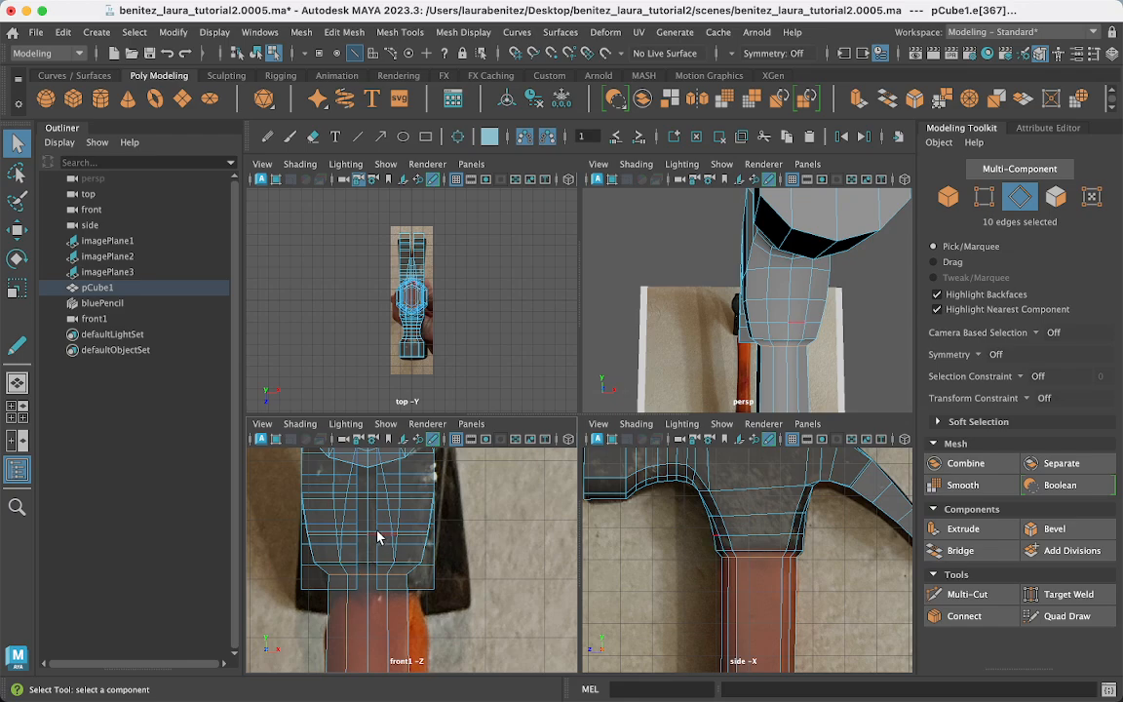
Select the ring of edges around the top of the neck, just under the head, and widen it slightly along X.
{"action": "double_click", "coordinate": [773, 299]}
{"action": "left_click", "coordinate": [778, 268]}
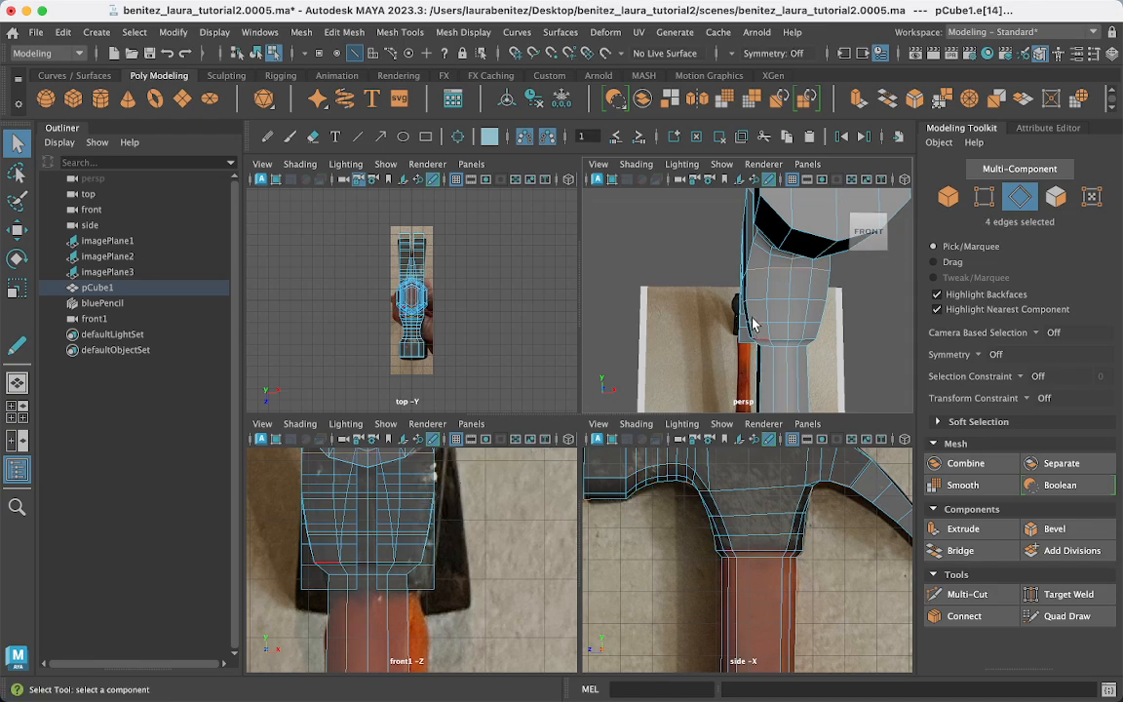
{"action": "left_click_drag", "start_coordinate": [754, 314], "coordinate": [831, 319], "text": "alt"}
{"action": "left_click_drag", "start_coordinate": [747, 310], "coordinate": [886, 325], "text": "alt"}
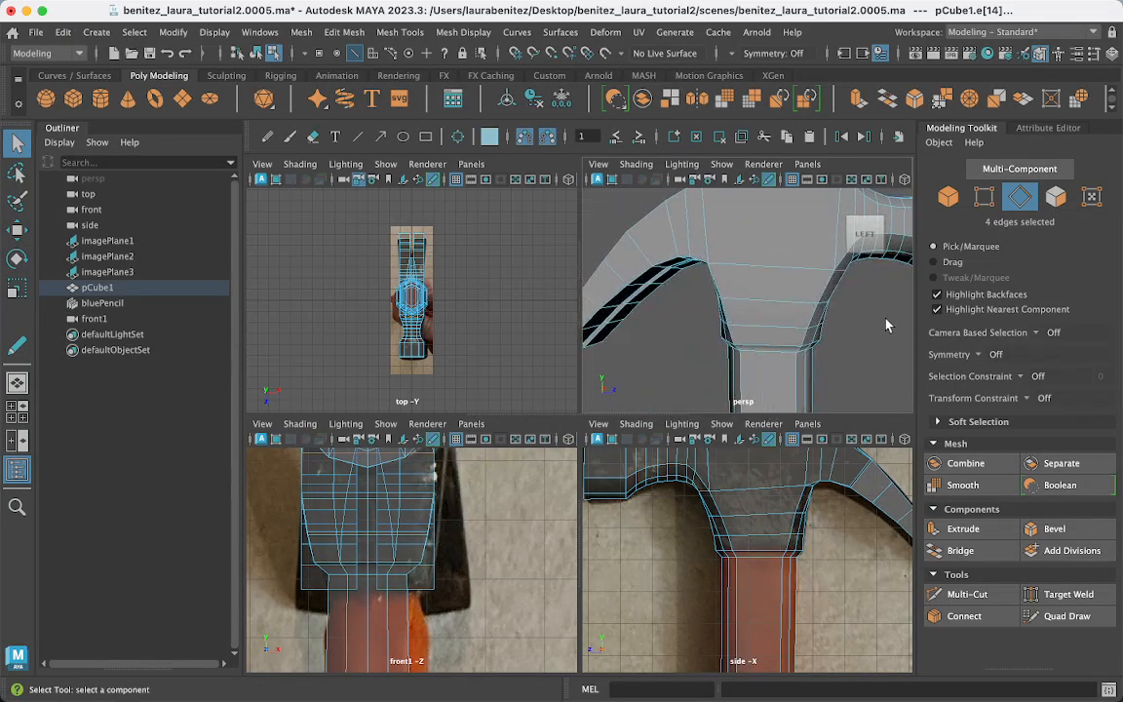
{"action": "left_click", "coordinate": [764, 265], "text": "shift"}
{"action": "left_click_drag", "start_coordinate": [763, 264], "coordinate": [647, 220], "text": "alt"}
{"action": "left_click", "coordinate": [726, 241], "text": "shift"}
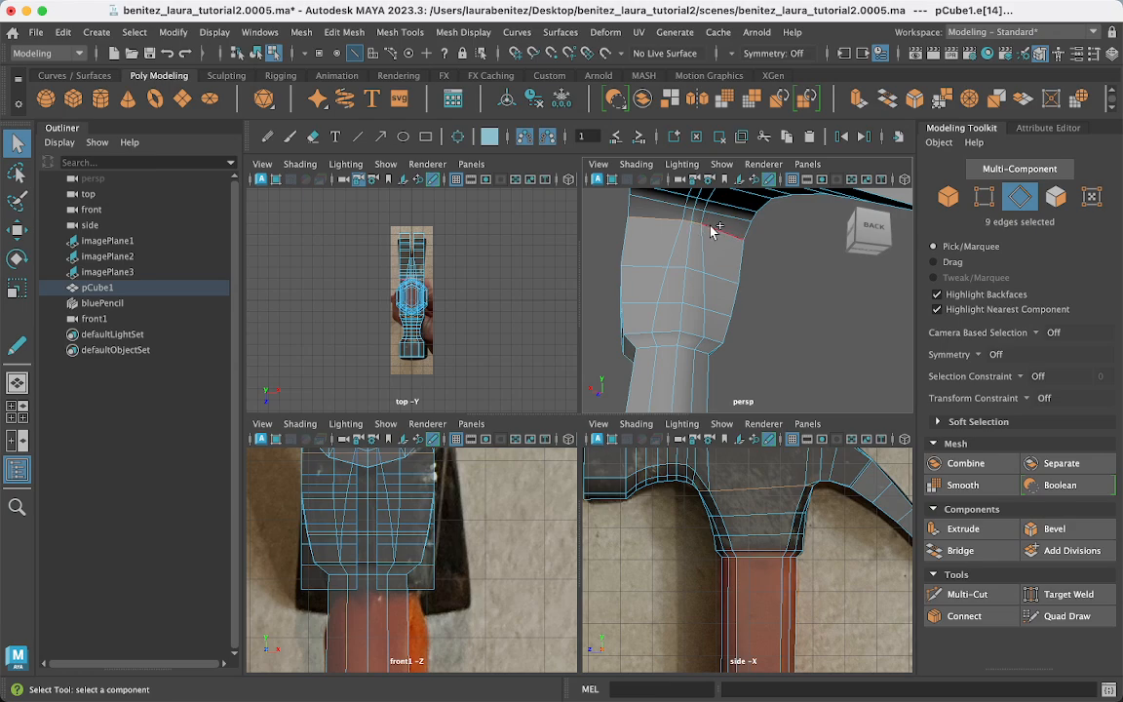
{"action": "key", "text": "r"}
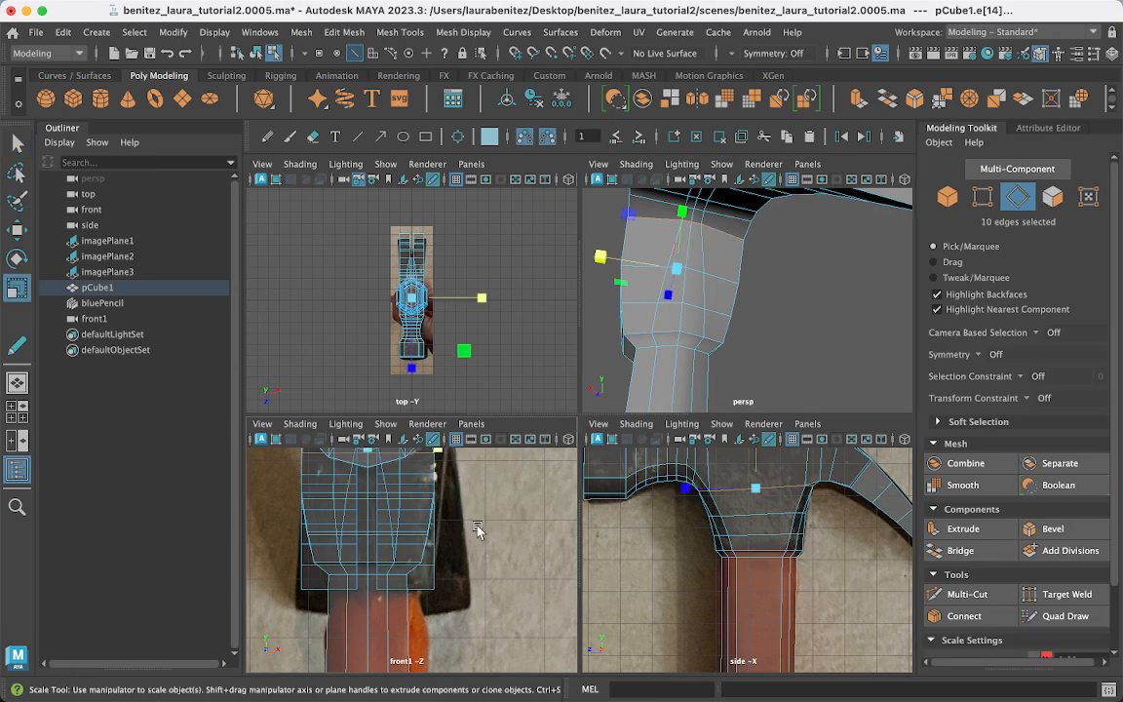
{"action": "scroll", "coordinate": [455, 501], "scroll_direction": "up", "scroll_amount": 2}
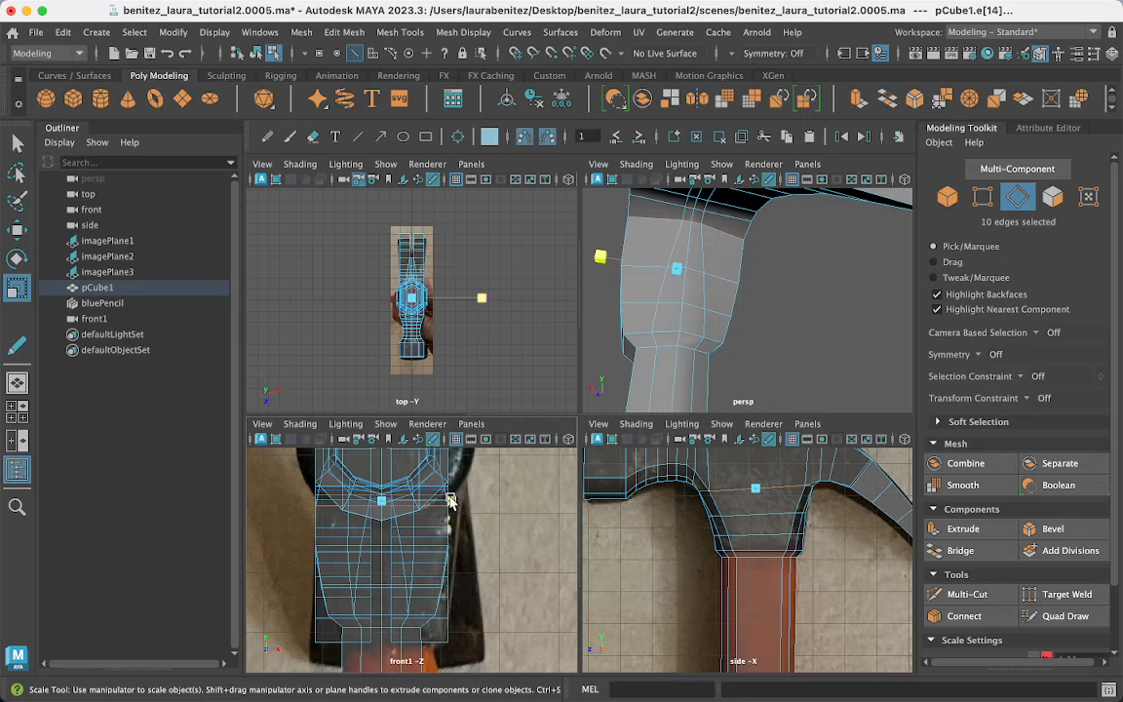
{"action": "left_click_drag", "start_coordinate": [455, 501], "coordinate": [454, 499]}
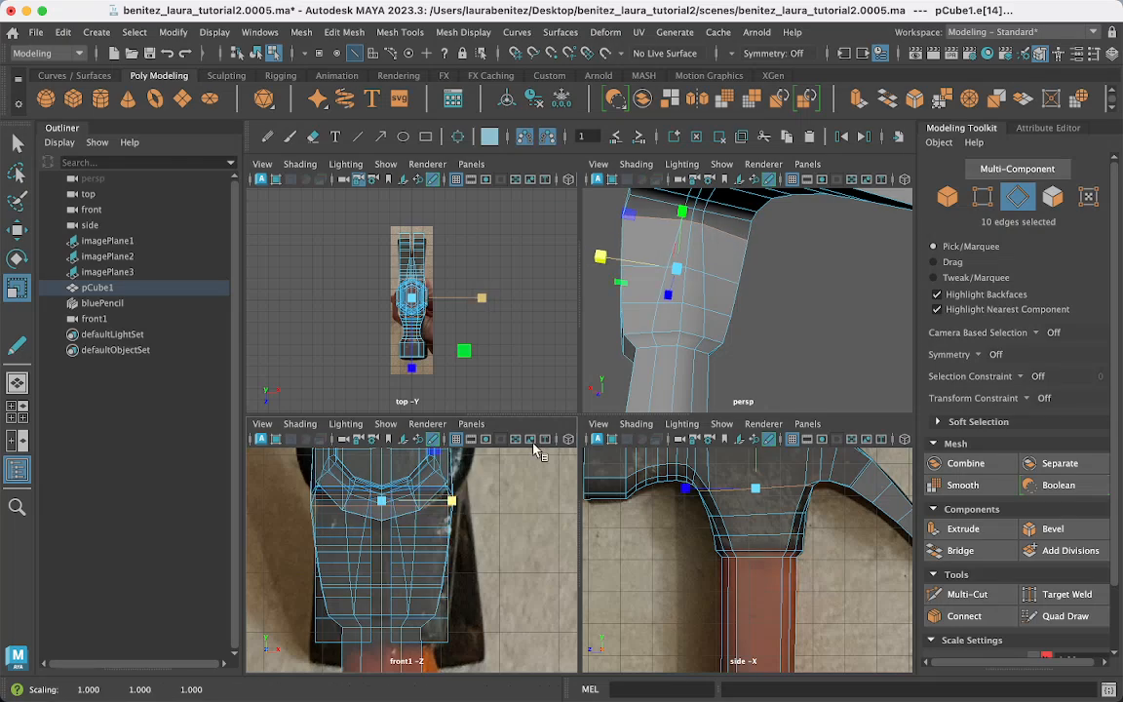
Select the two opposite side edges on top of the head, scale them slightly along X, and clear the selection.
{"action": "left_click_drag", "start_coordinate": [707, 313], "coordinate": [753, 250], "text": "alt"}
{"action": "left_click", "coordinate": [753, 251]}
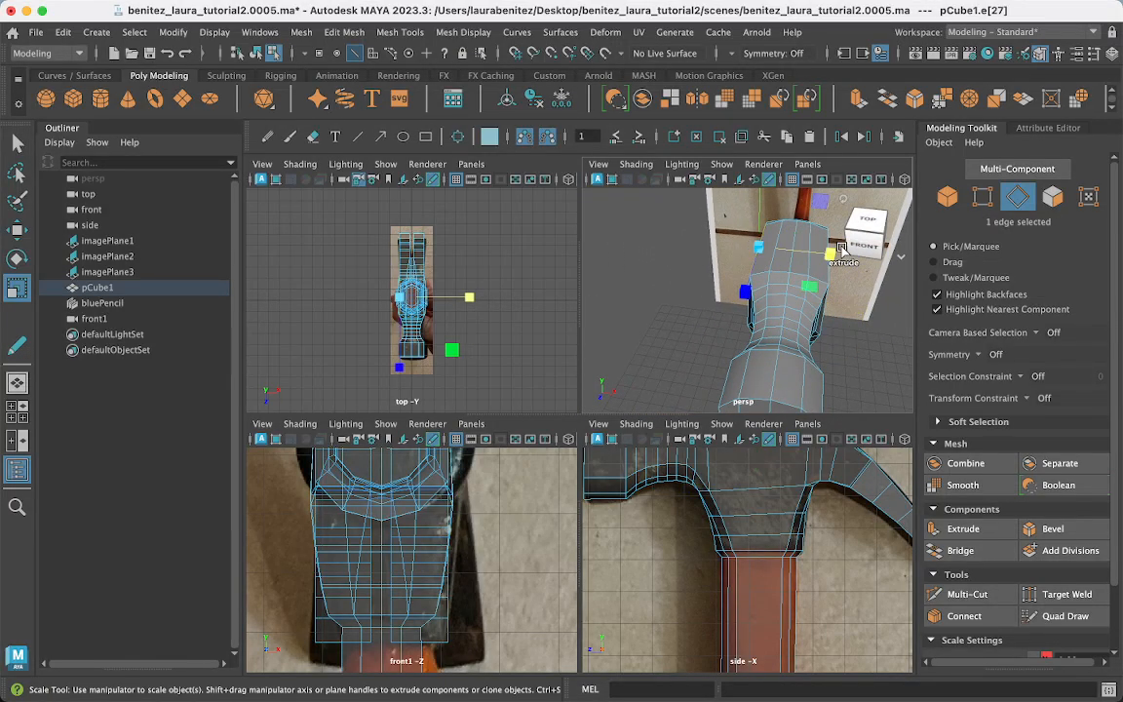
{"action": "key", "text": "q"}
{"action": "left_click", "coordinate": [829, 243], "text": "shift"}
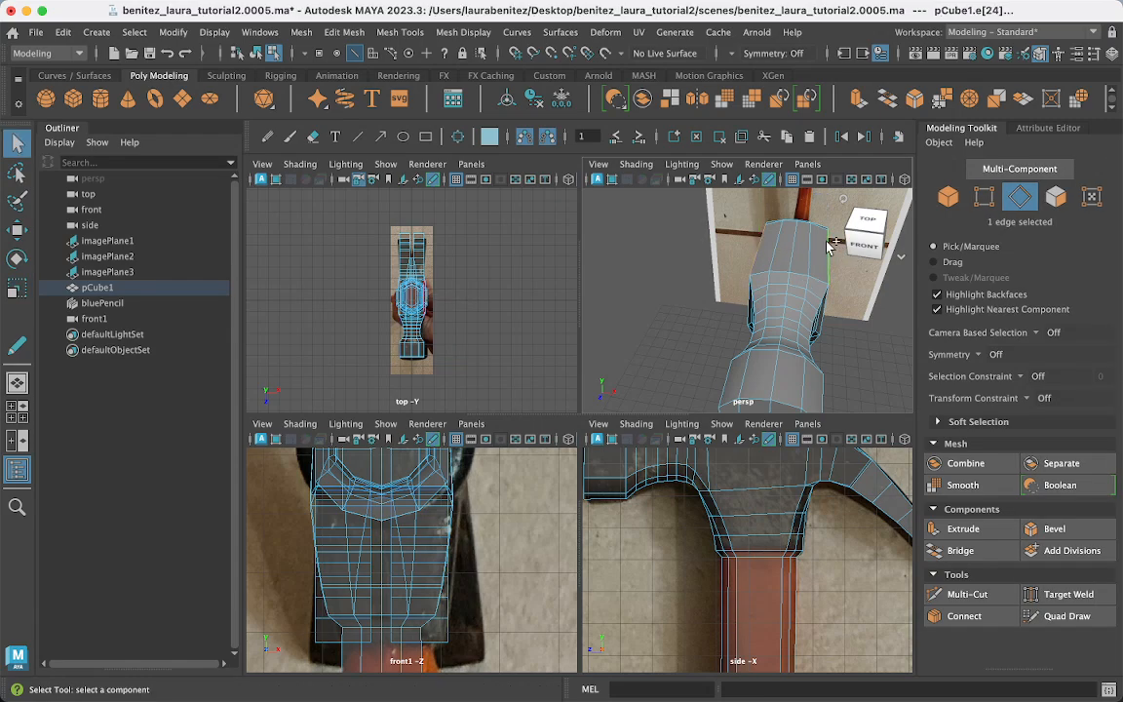
{"action": "key", "text": "r"}
{"action": "key", "text": "f"}
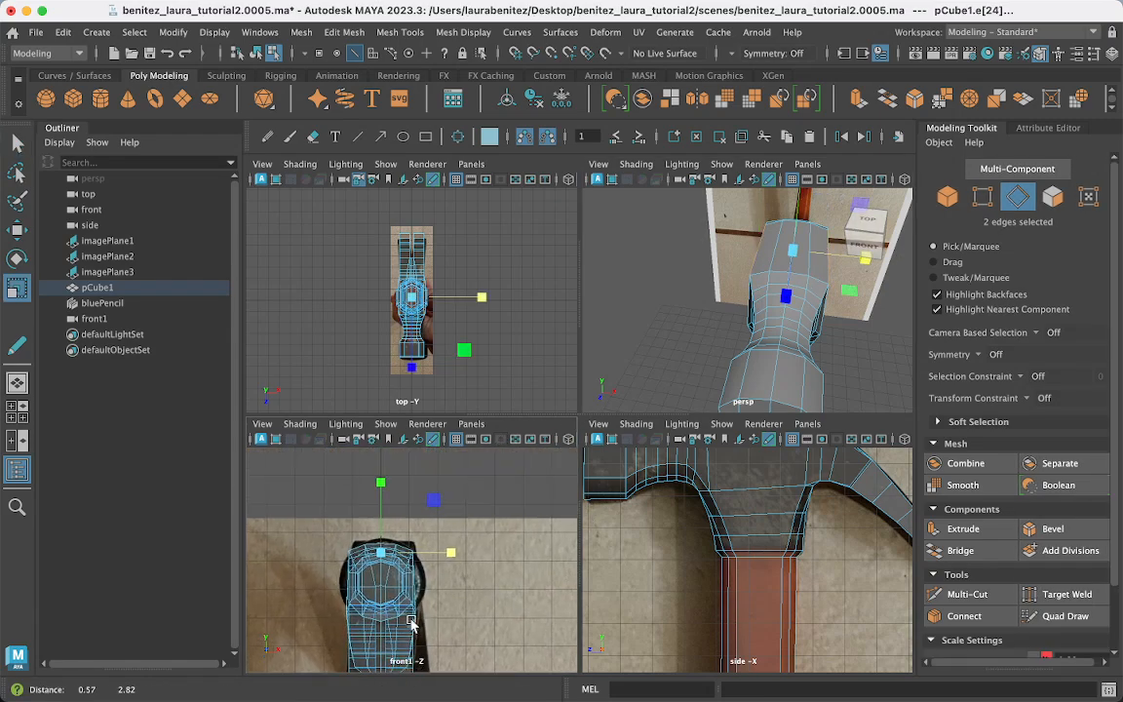
{"action": "left_click_drag", "start_coordinate": [480, 544], "coordinate": [479, 544]}
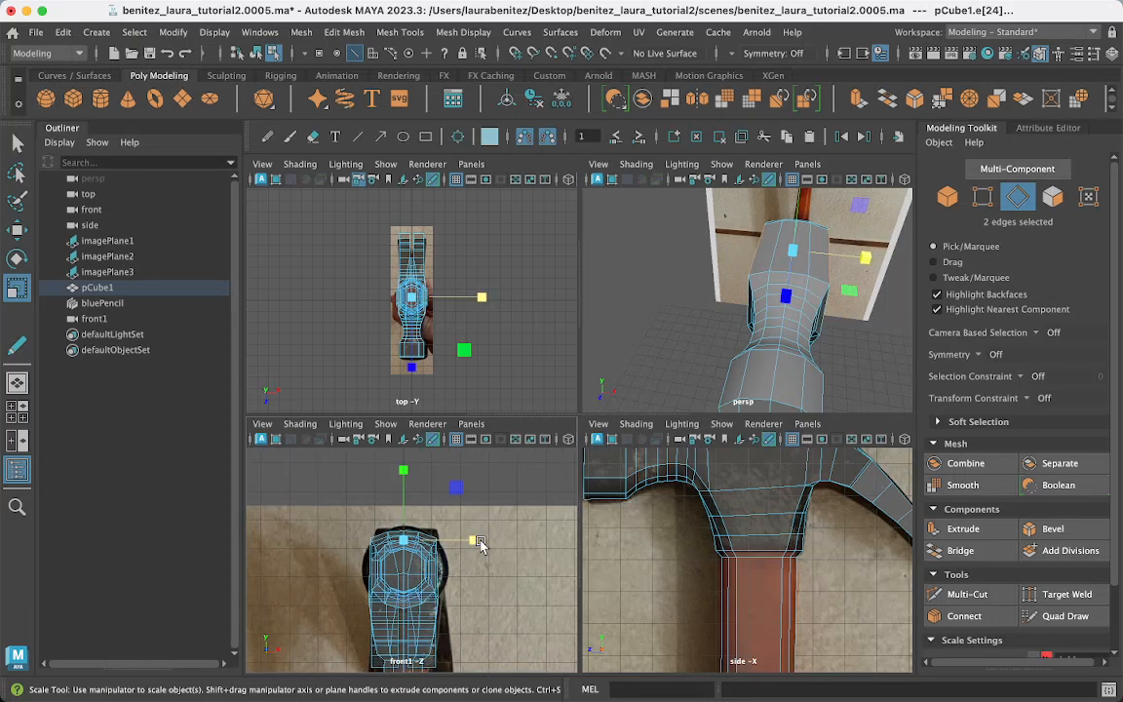
{"action": "left_click", "coordinate": [476, 542]}
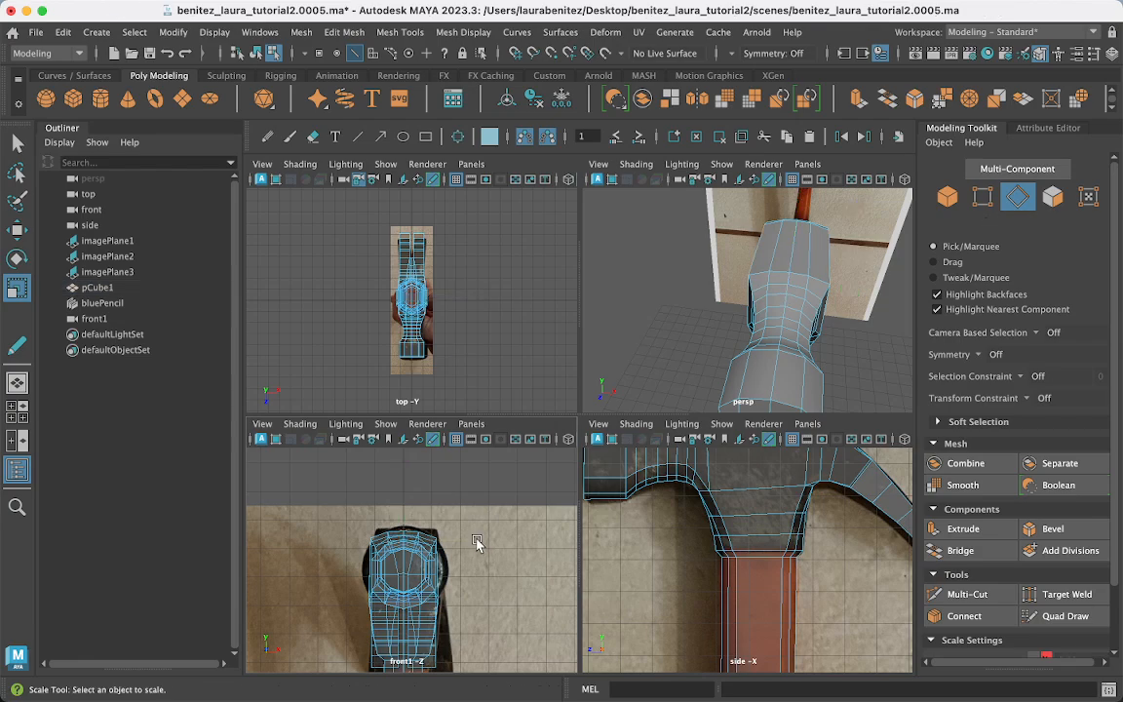
{"action": "left_click_drag", "start_coordinate": [875, 347], "coordinate": [547, 281], "text": "alt"}
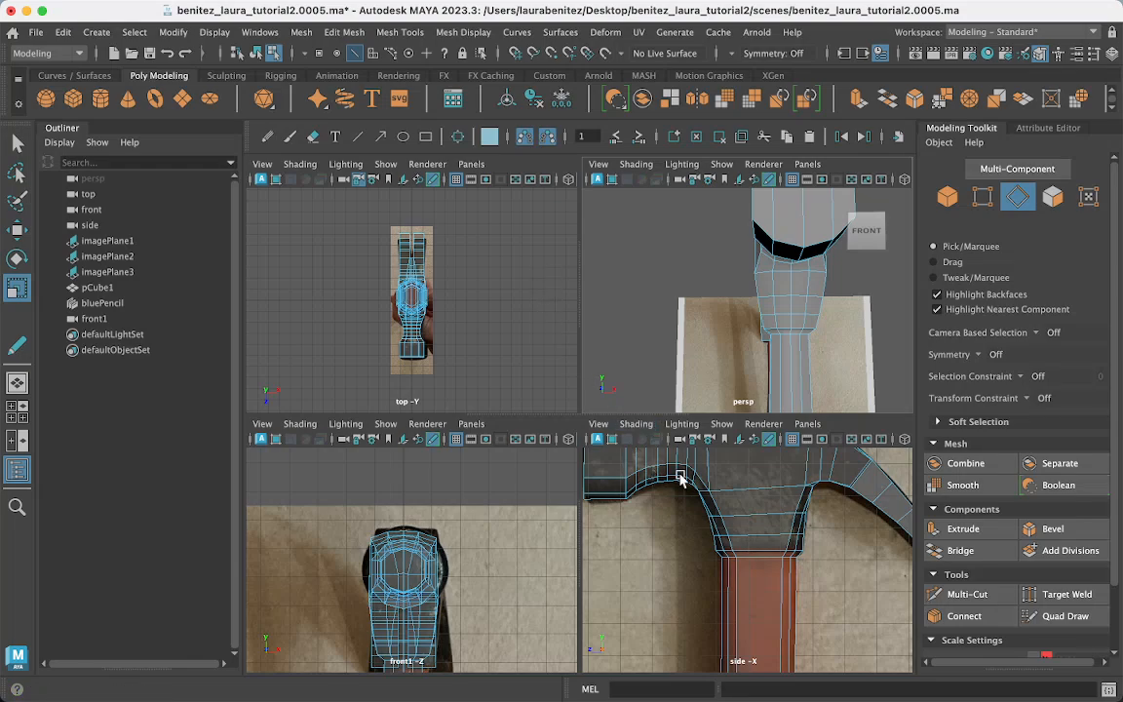
{"action": "middle_click_drag", "start_coordinate": [681, 477], "coordinate": [683, 446], "text": "alt"}
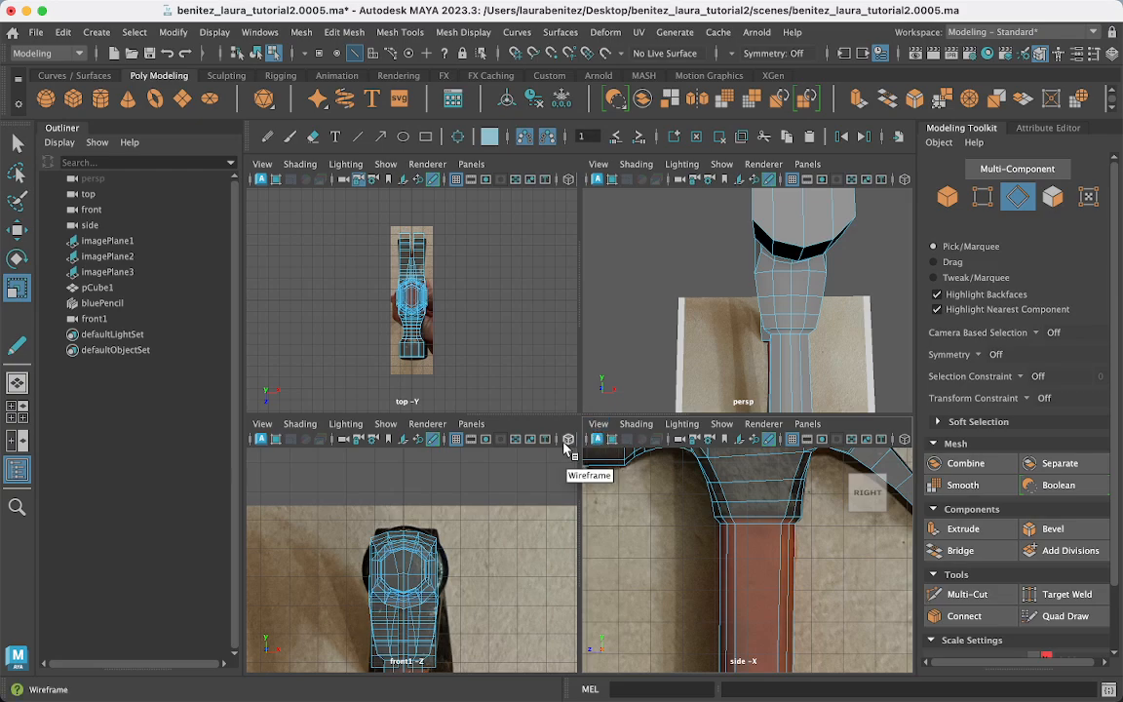
{"action": "middle_click_drag", "start_coordinate": [565, 539], "coordinate": [591, 419], "text": "alt"}
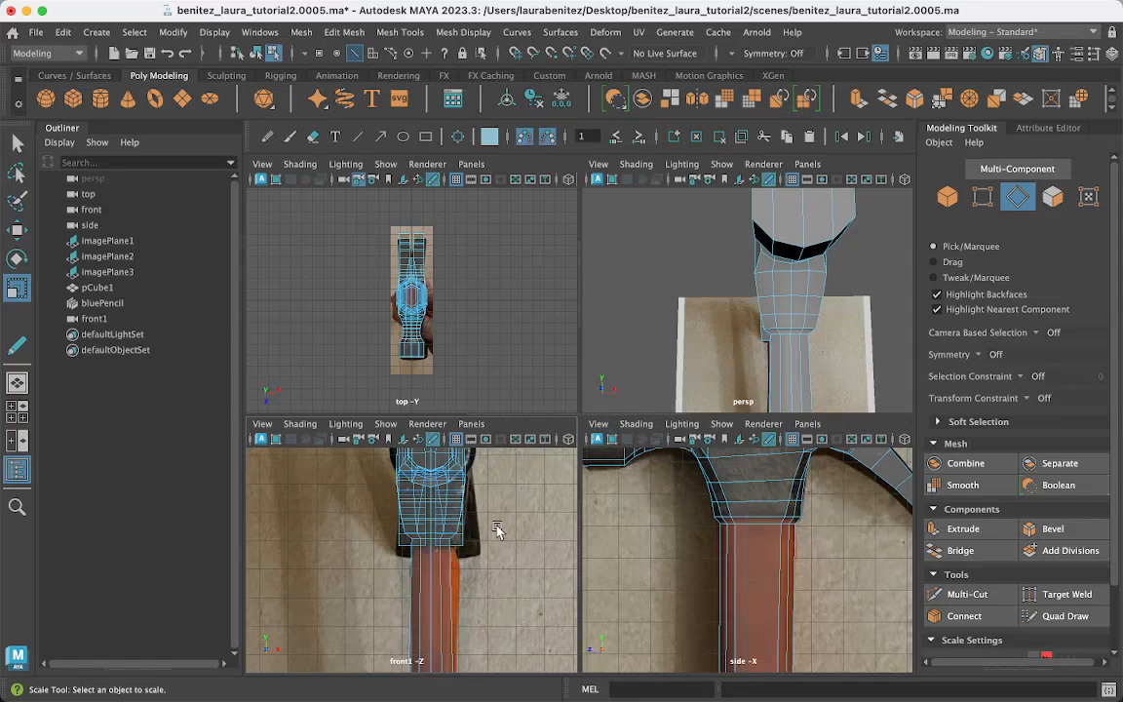
{"action": "scroll", "coordinate": [496, 529], "scroll_direction": "up", "scroll_amount": 4}
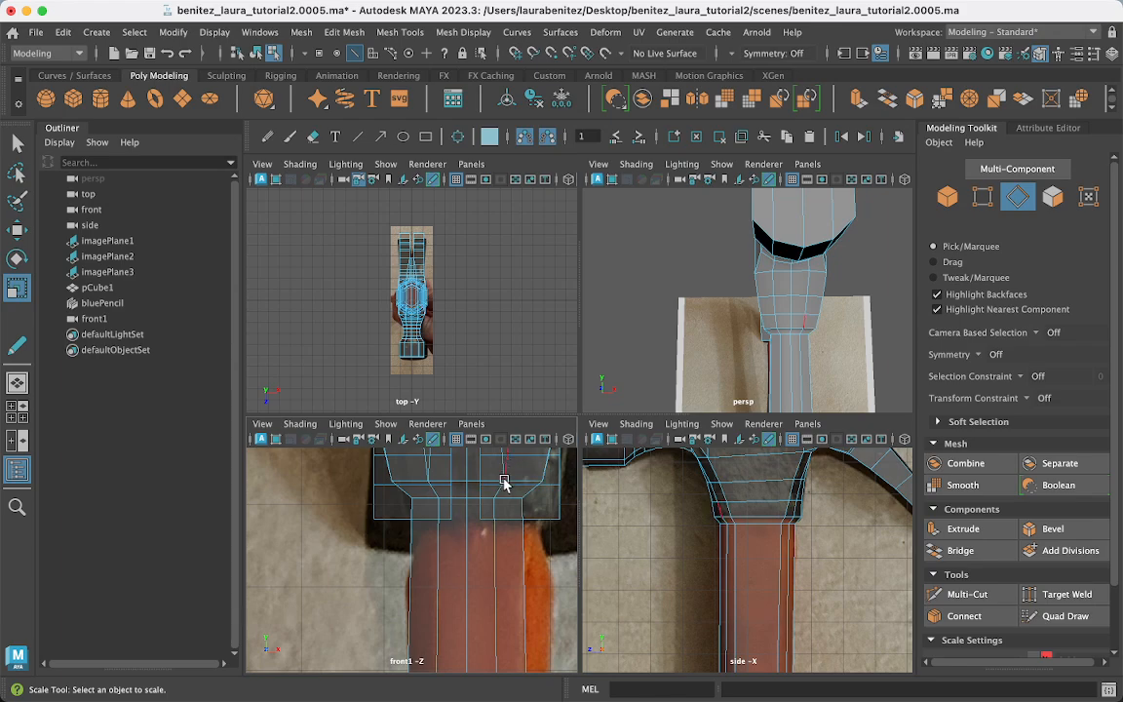
{"action": "right_click", "coordinate": [795, 335]}
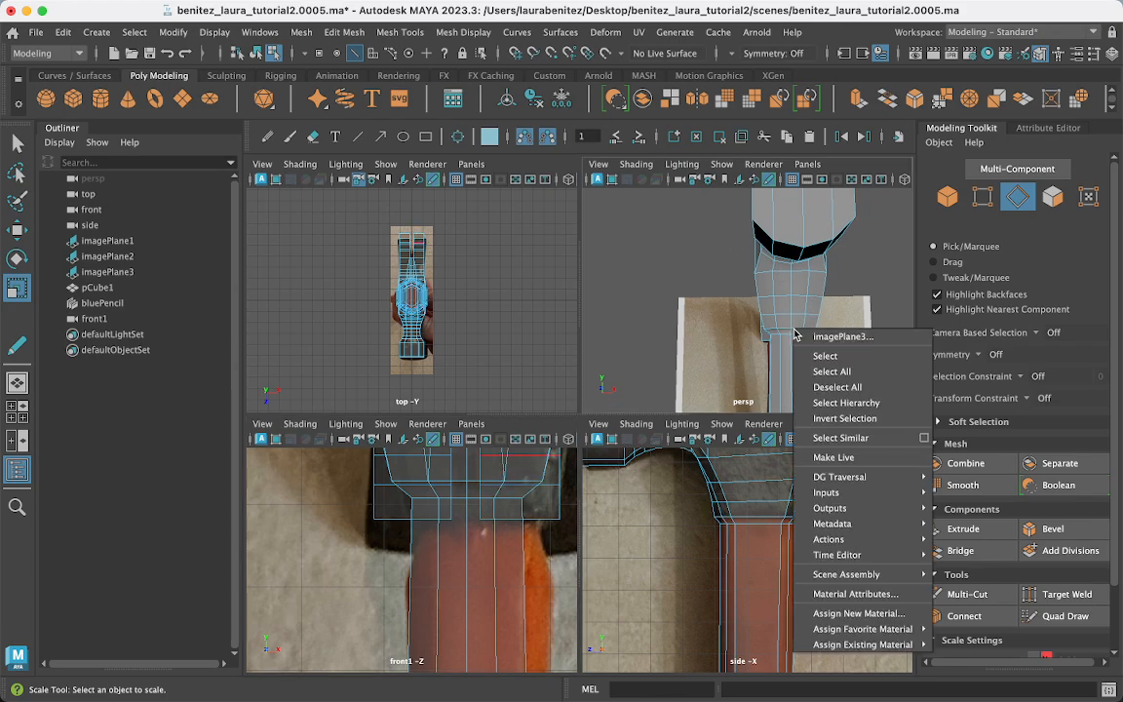
{"action": "right_click", "coordinate": [822, 297]}
{"action": "left_click", "coordinate": [856, 295]}
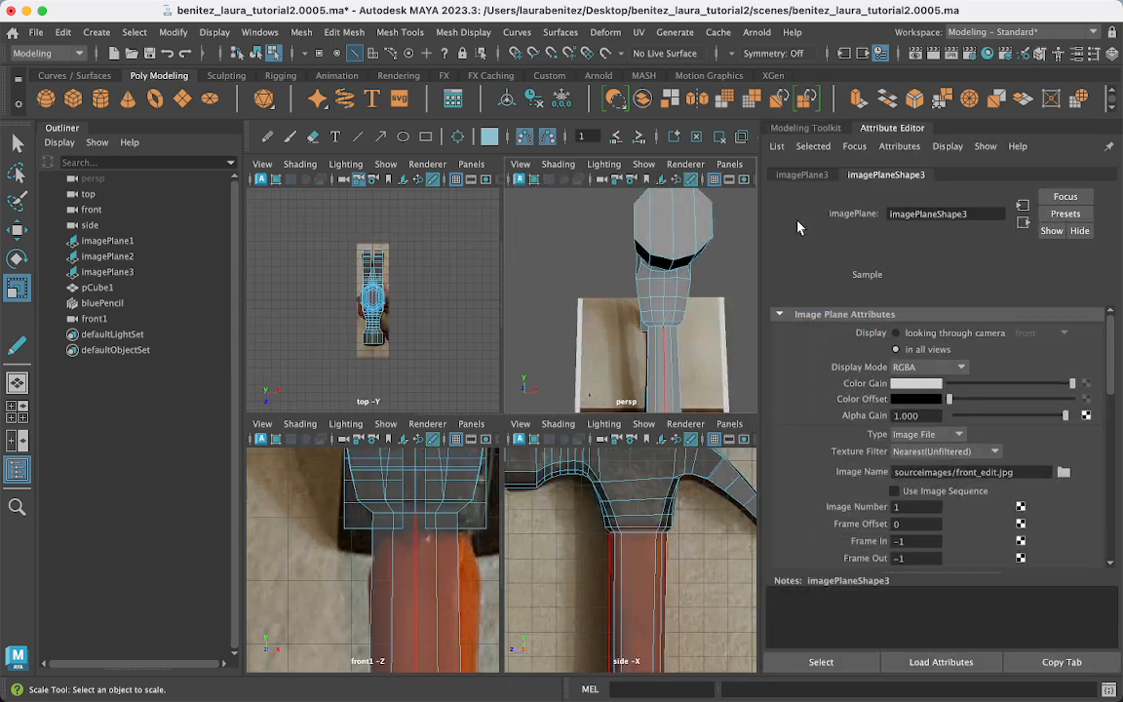
Return the hammer to object mode and insert an edge loop around the upper handle, a short distance below the head.
{"action": "left_click", "coordinate": [658, 305]}
{"action": "key", "text": "q"}
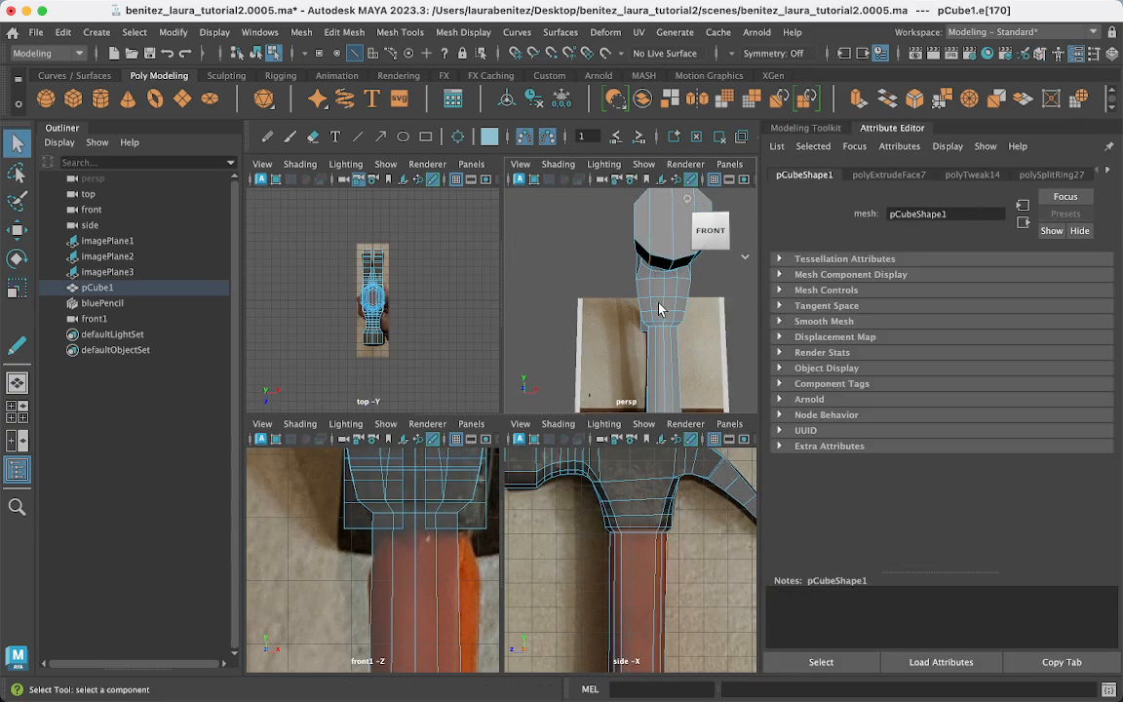
{"action": "right_click_drag", "start_coordinate": [665, 283], "coordinate": [717, 234]}
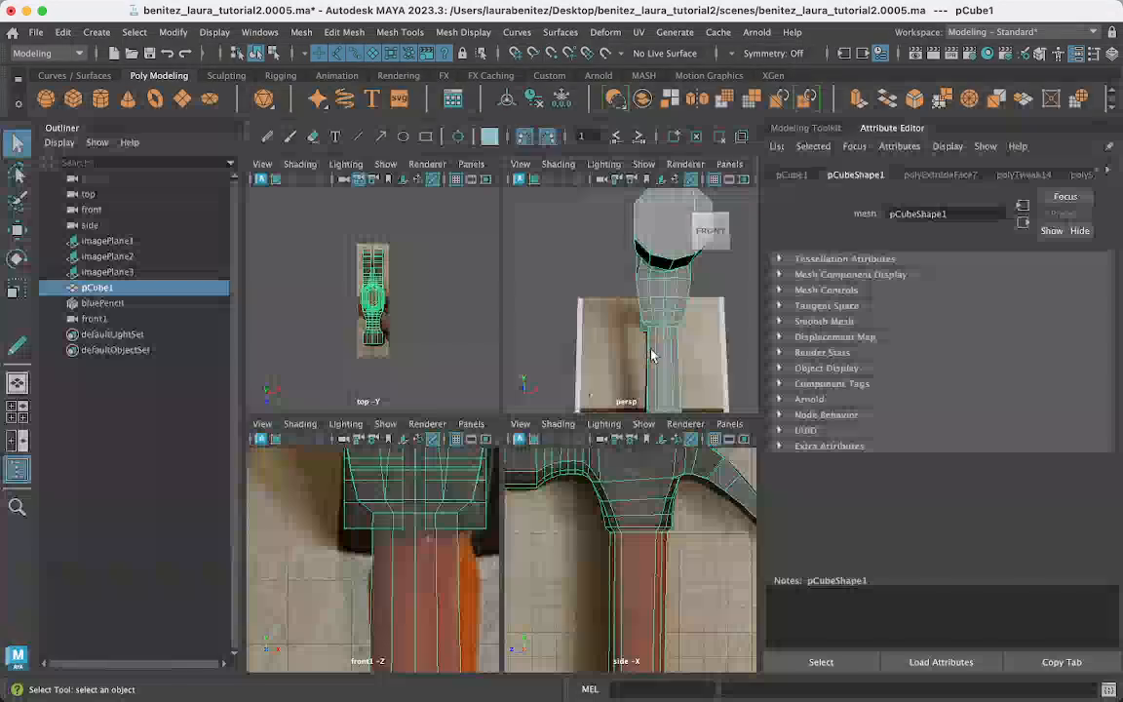
{"action": "right_click_drag", "start_coordinate": [414, 556], "coordinate": [276, 291], "text": "shift"}
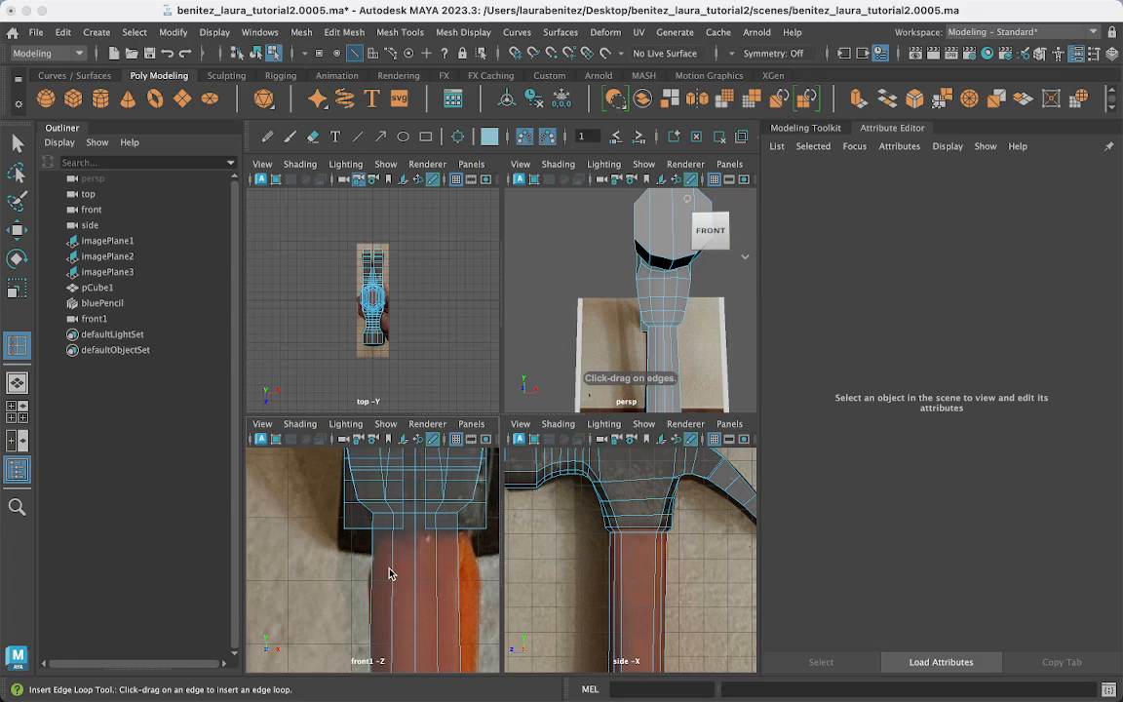
{"action": "left_click", "coordinate": [388, 573]}
Widen the new upper-handle loop along X and slightly along Z to match the orange handle in the front and side references.
{"action": "key", "text": "r"}
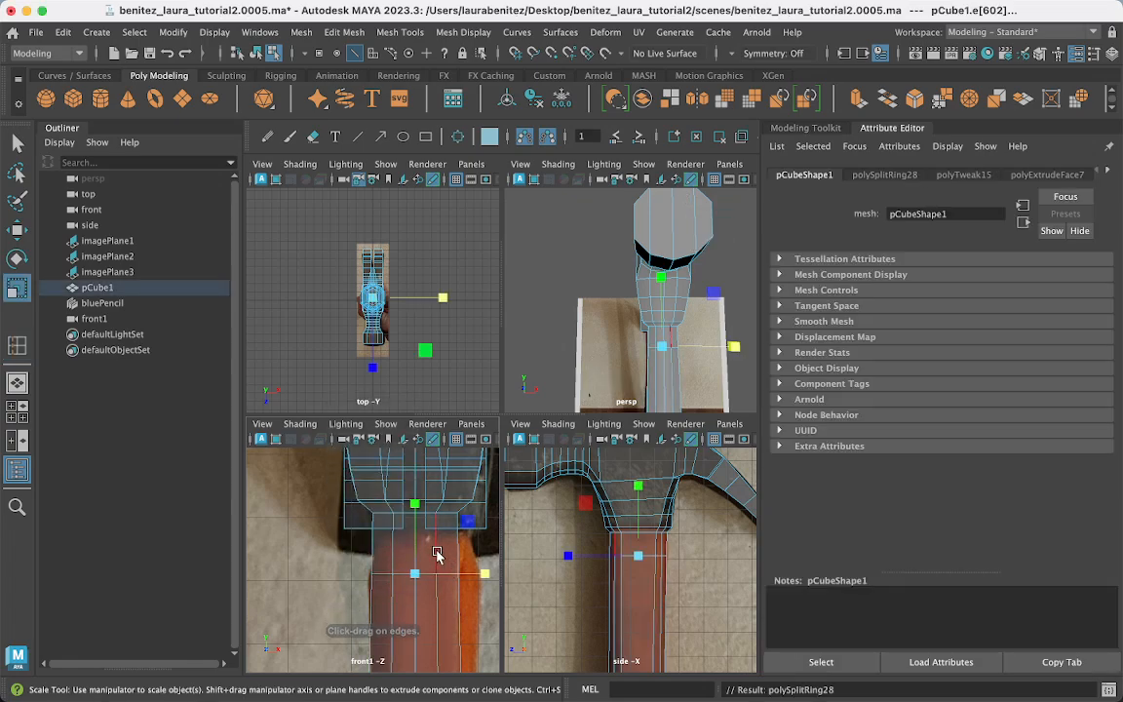
{"action": "left_click_drag", "start_coordinate": [419, 564], "coordinate": [481, 577]}
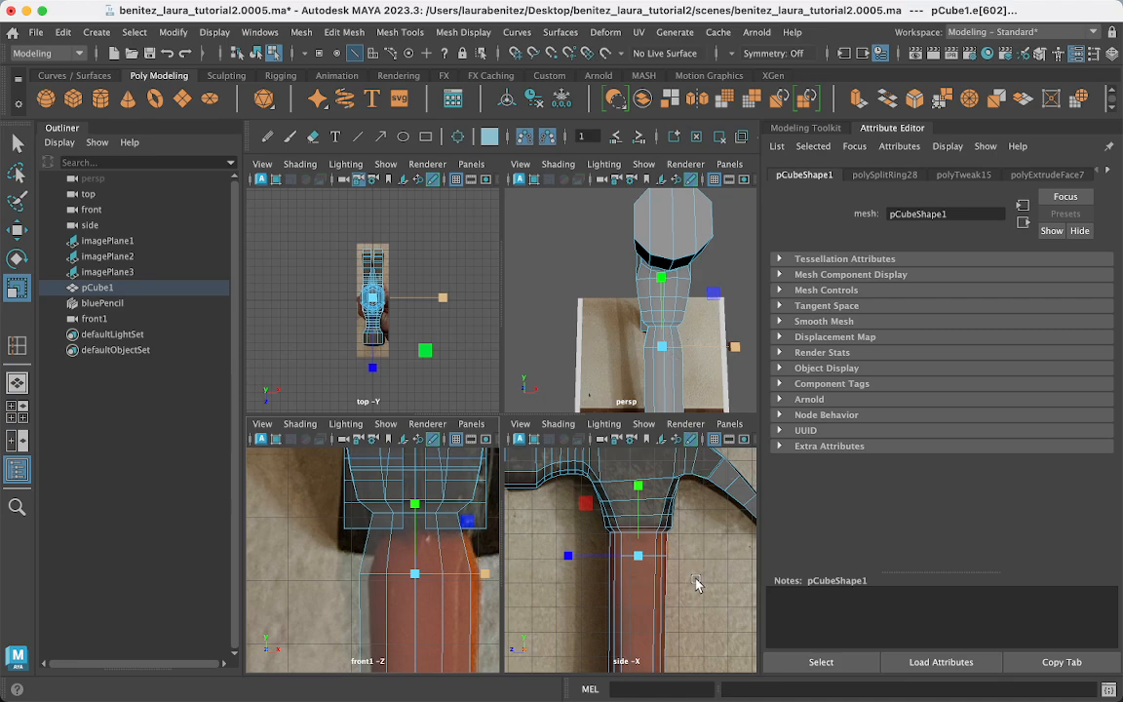
{"action": "key", "text": "space"}
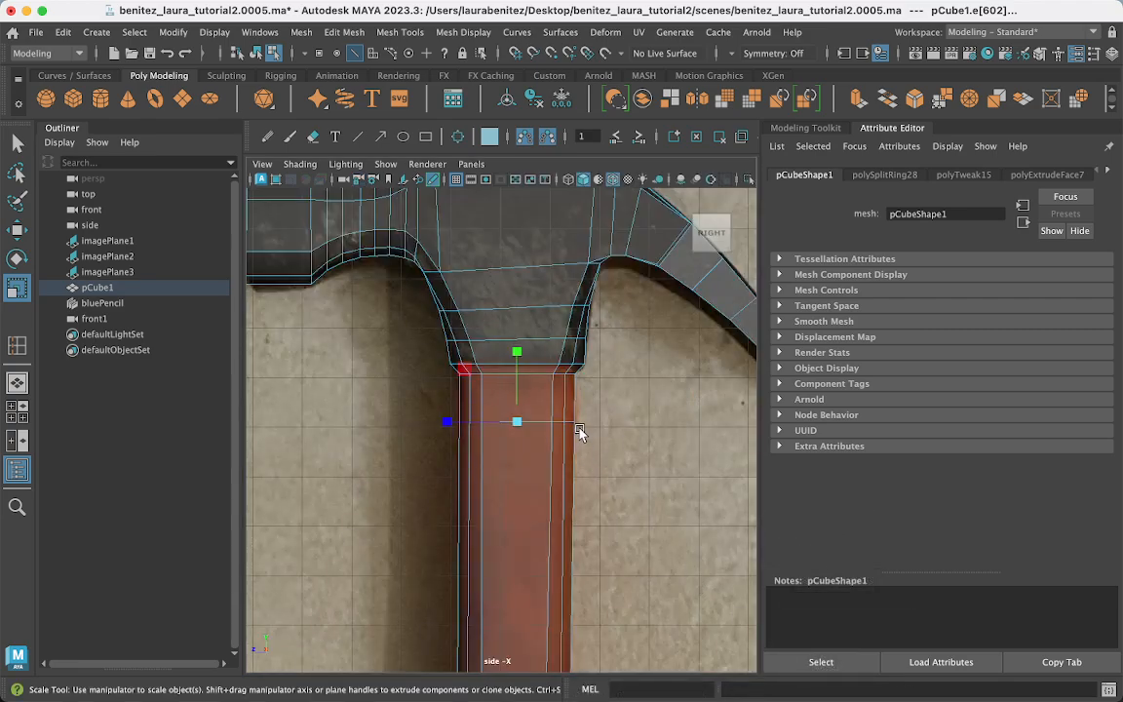
{"action": "scroll", "coordinate": [581, 432], "scroll_direction": "up", "scroll_amount": 2}
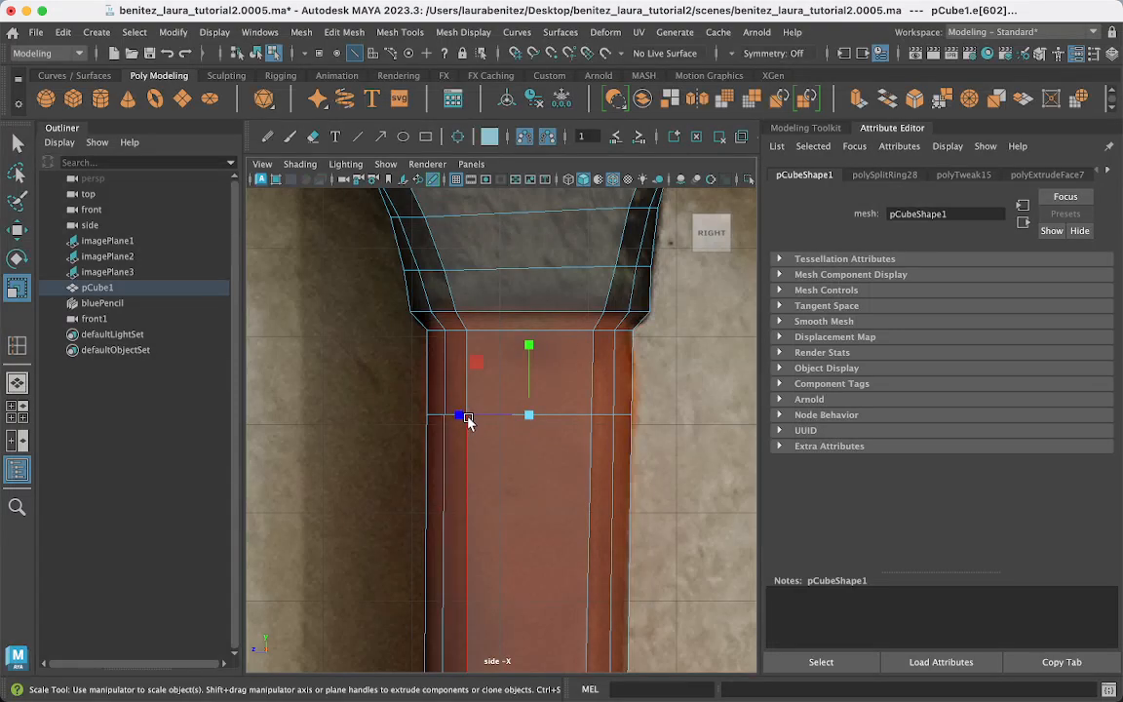
{"action": "left_click_drag", "start_coordinate": [459, 414], "coordinate": [458, 415]}
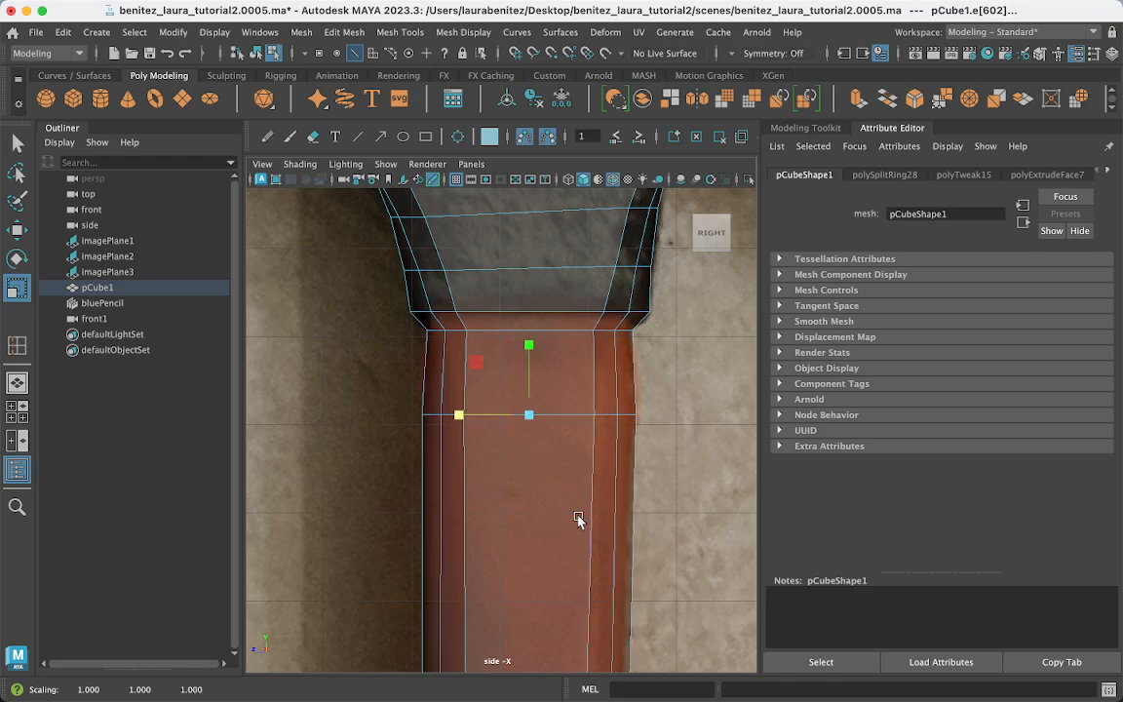
Insert another edge loop across the orange section of the handle, below the widened loop.
{"action": "middle_click_drag", "start_coordinate": [584, 527], "coordinate": [576, 311], "text": "alt"}
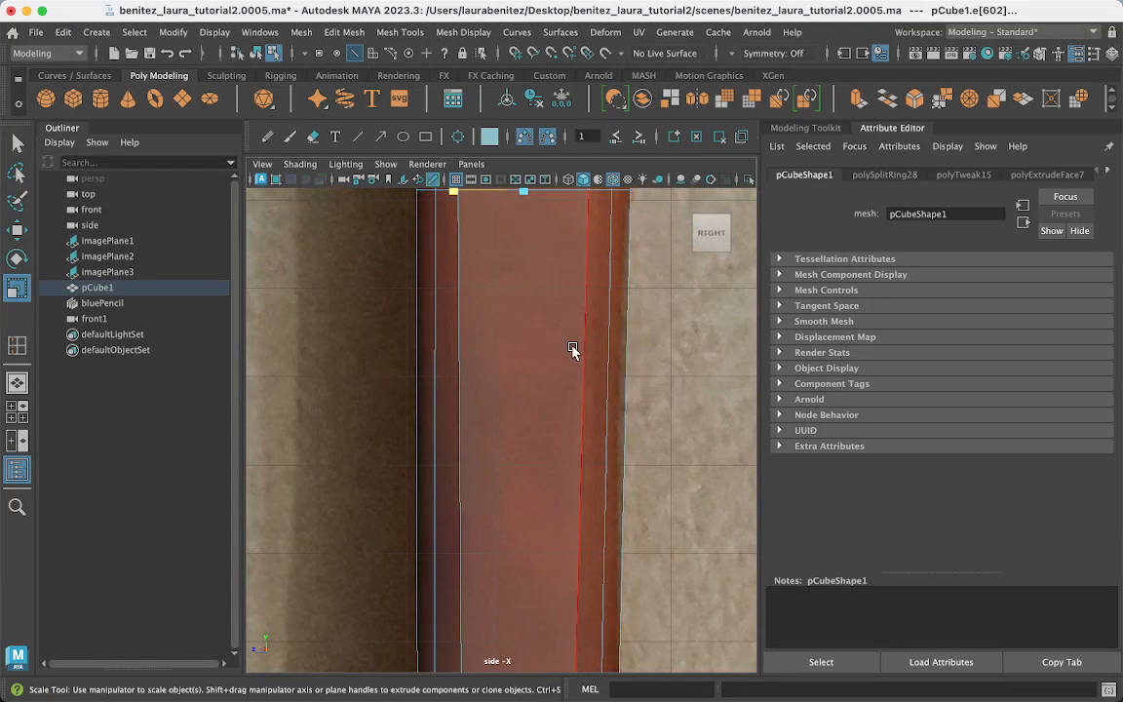
{"action": "mouse_move", "coordinate": [583, 407]}
{"action": "right_mouse_down", "text": "shift"}
{"action": "mouse_move", "coordinate": [477, 396]}
{"action": "mouse_move", "coordinate": [495, 380]}
{"action": "right_mouse_up", "text": "shift"}
{"action": "right_click_drag", "start_coordinate": [571, 400], "coordinate": [571, 503], "text": "shift"}
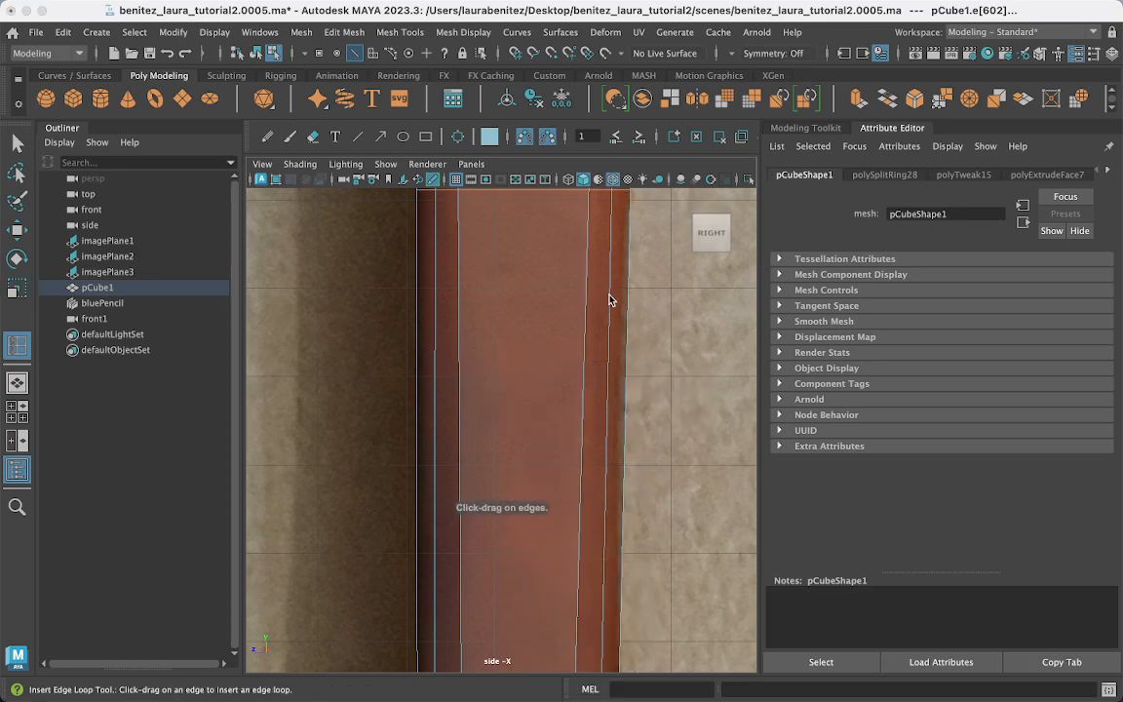
{"action": "left_click", "coordinate": [609, 302]}
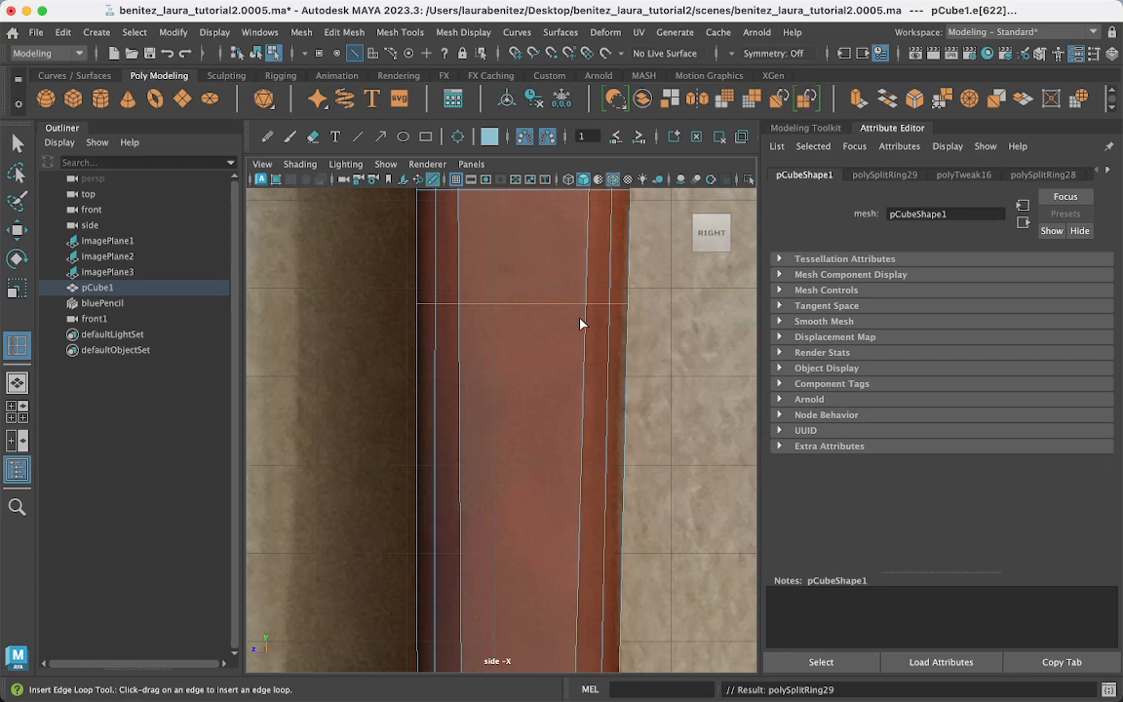
Scale the lower loop slightly along Z in the side view and narrow it slightly along X in the front view.
{"action": "key", "text": "r"}
{"action": "left_click_drag", "start_coordinate": [447, 303], "coordinate": [450, 306]}
{"action": "left_click_drag", "start_coordinate": [451, 306], "coordinate": [452, 305]}
{"action": "key", "text": "space"}
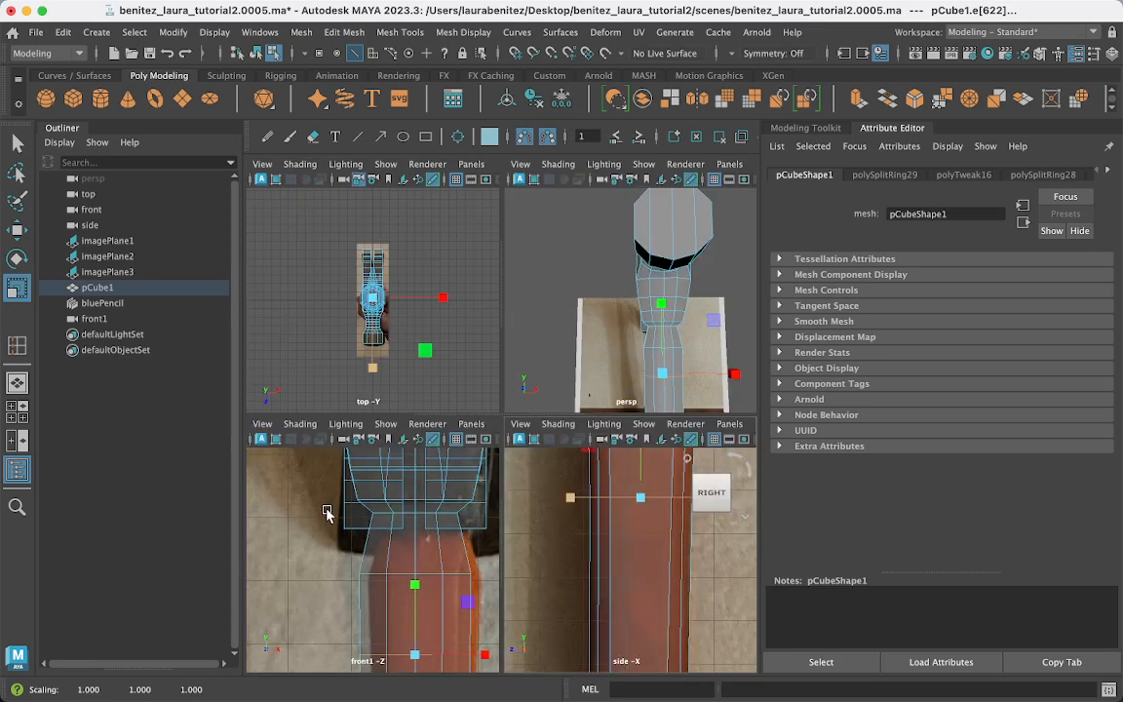
{"action": "key", "text": "space"}
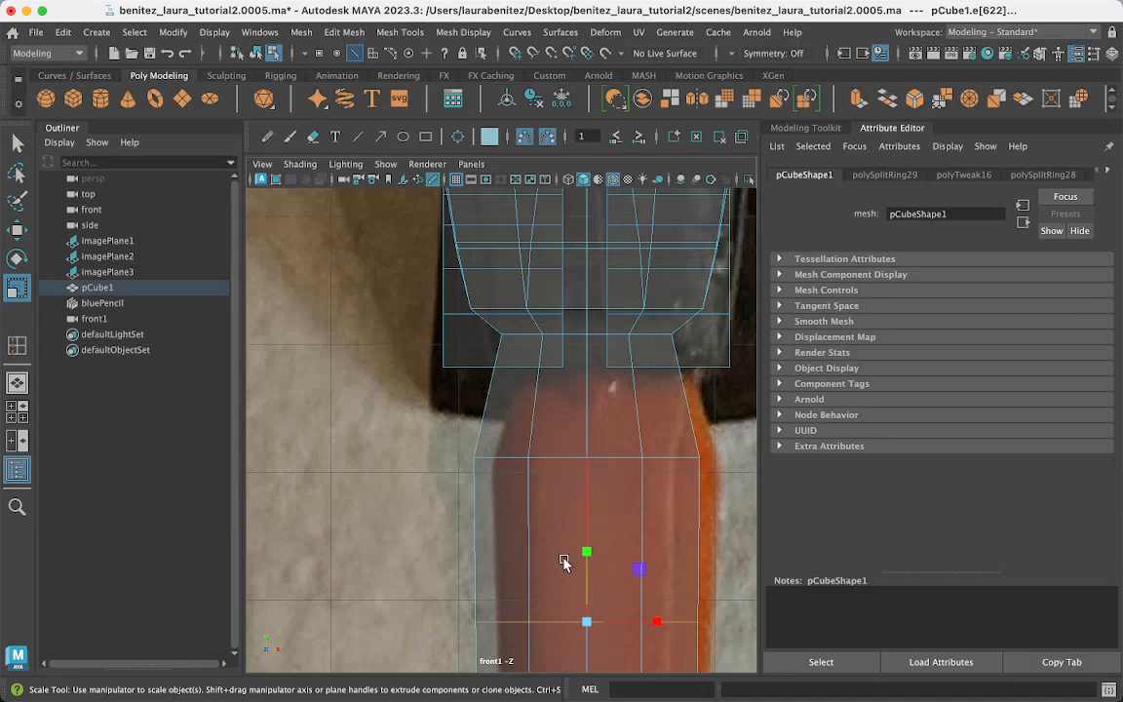
{"action": "middle_click_drag", "start_coordinate": [565, 554], "coordinate": [525, 225], "text": "alt"}
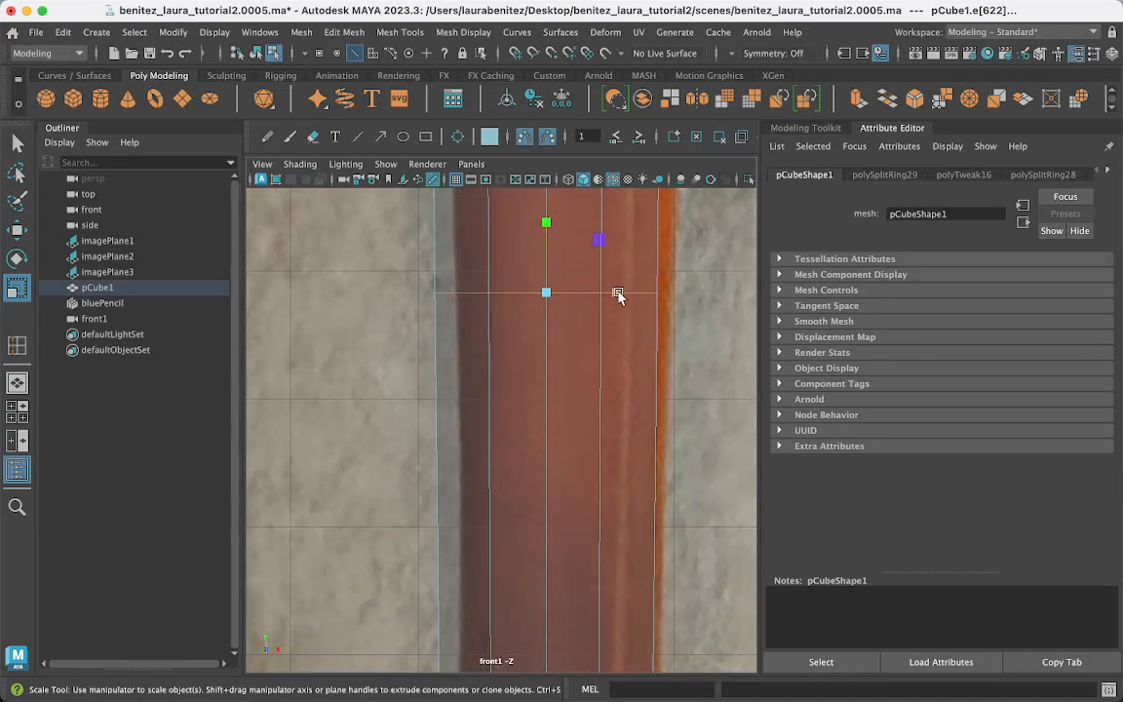
{"action": "left_click_drag", "start_coordinate": [616, 294], "coordinate": [614, 293]}
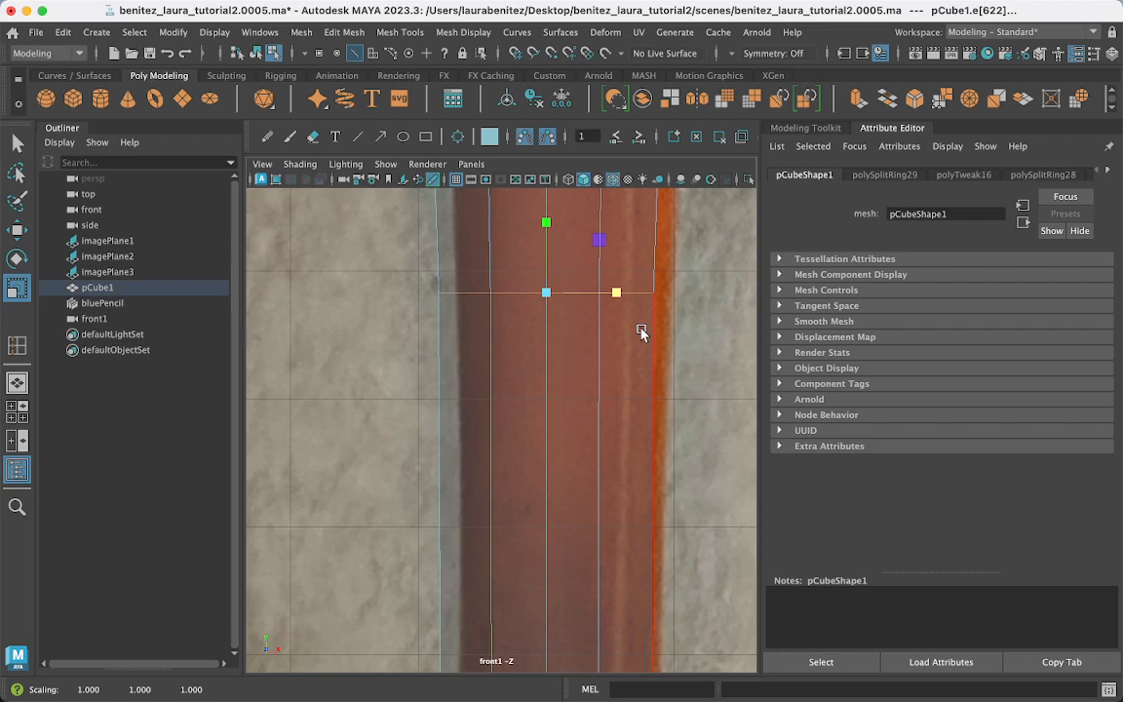
{"action": "middle_click_drag", "start_coordinate": [641, 329], "coordinate": [610, 486], "text": "alt"}
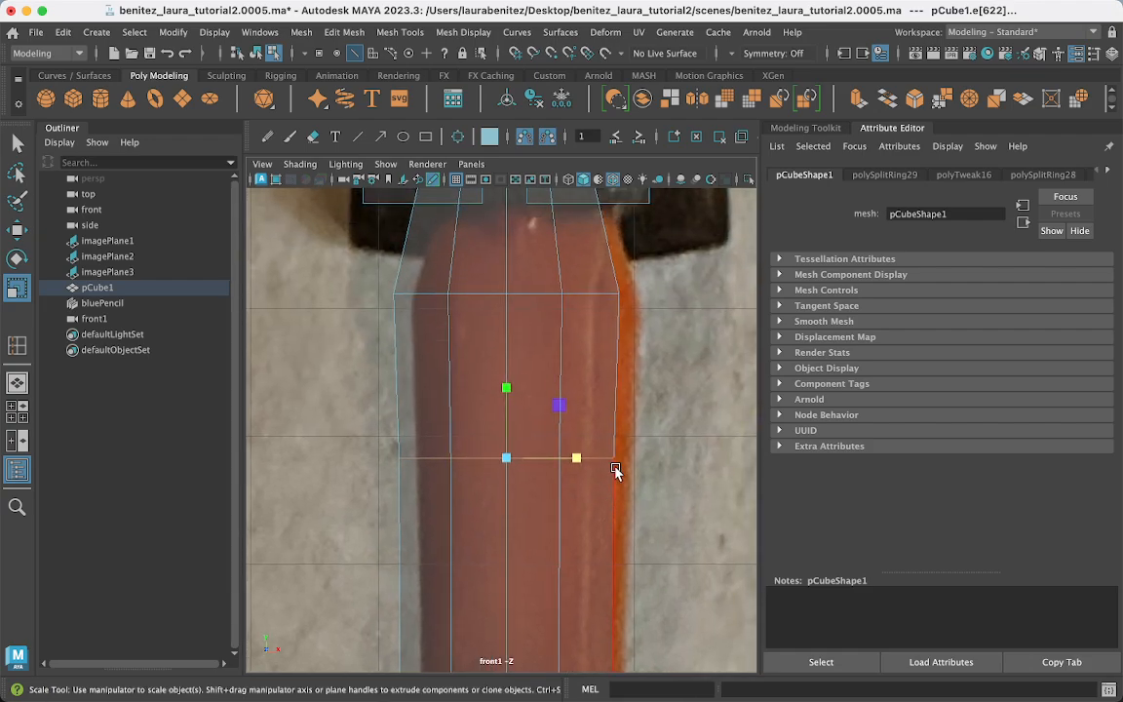
Examine the handle's shape and edge flow from several angles in the perspective view, down to the flared base.
{"action": "key", "text": "space"}
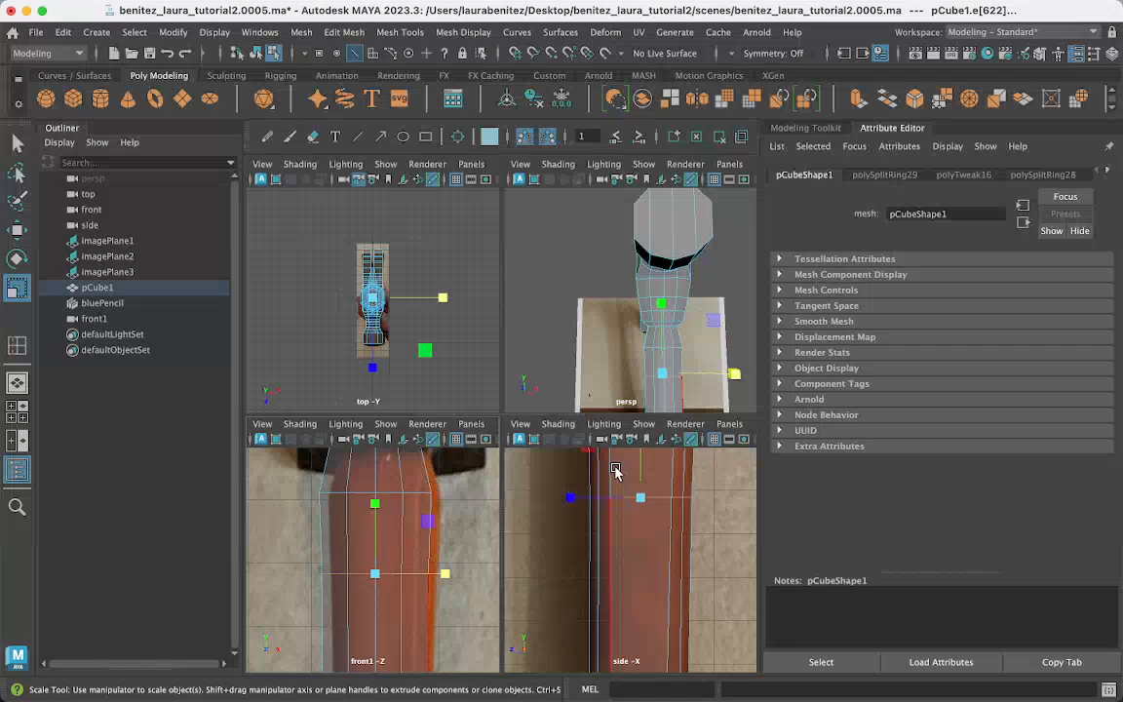
{"action": "left_click_drag", "start_coordinate": [664, 312], "coordinate": [556, 354], "text": "alt"}
{"action": "key", "text": "space"}
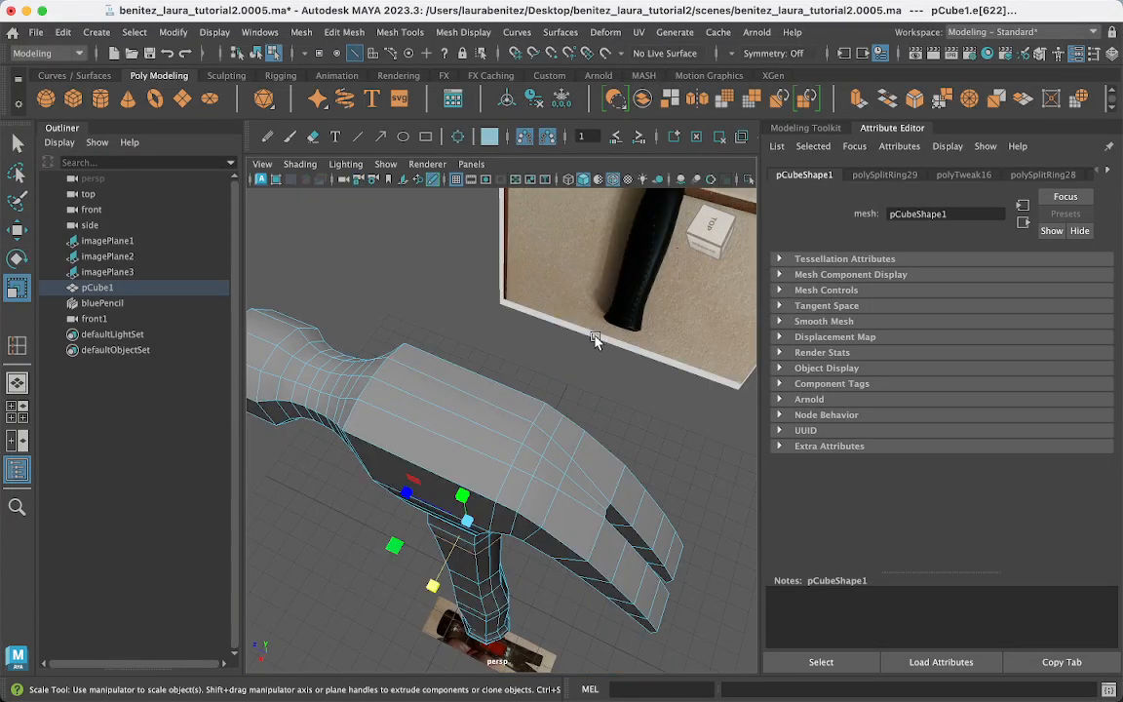
{"action": "left_click_drag", "start_coordinate": [604, 284], "coordinate": [936, 409], "text": "alt"}
{"action": "left_click_drag", "start_coordinate": [586, 627], "coordinate": [482, 369], "text": "alt"}
{"action": "scroll", "coordinate": [549, 386], "scroll_direction": "up", "scroll_amount": 5}
{"action": "scroll", "coordinate": [523, 370], "scroll_direction": "down", "scroll_amount": 5}
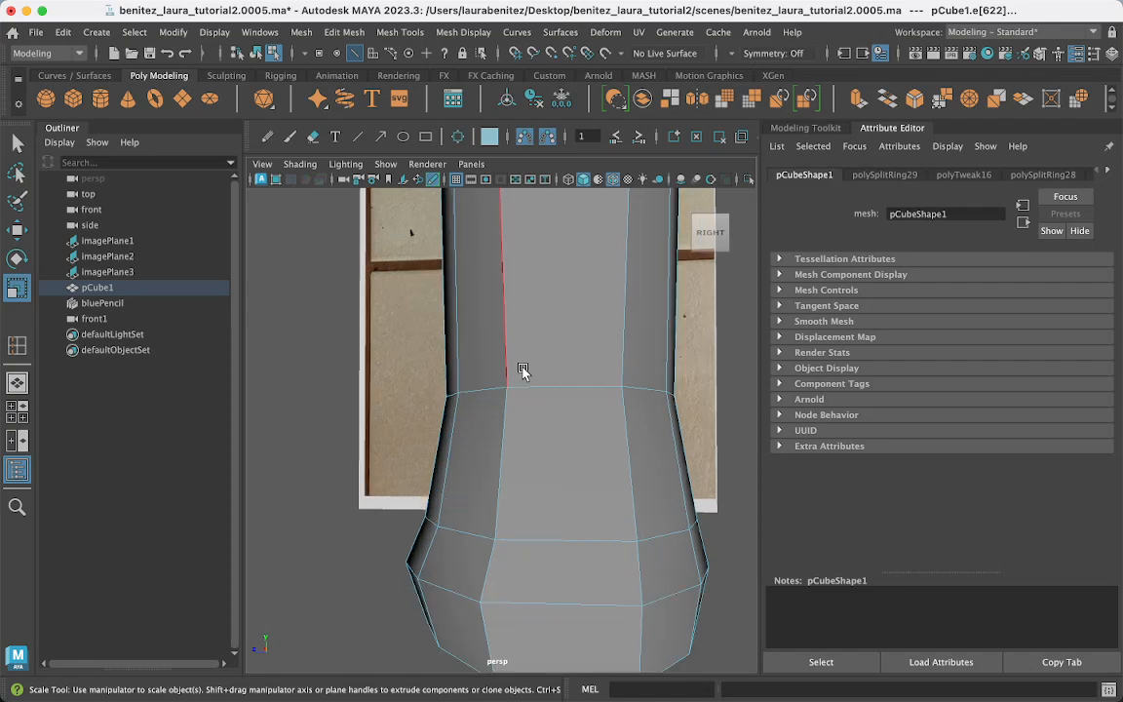
{"action": "left_click_drag", "start_coordinate": [523, 373], "coordinate": [510, 396], "text": "alt"}
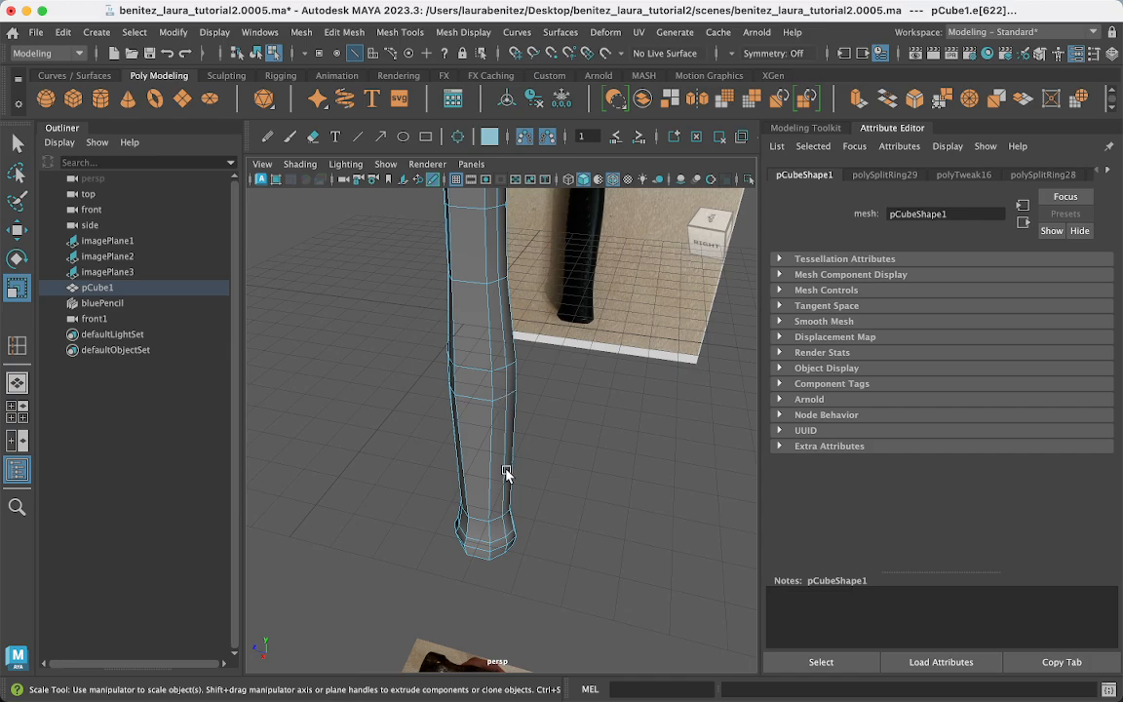
{"action": "left_click_drag", "start_coordinate": [506, 471], "coordinate": [520, 455], "text": "alt"}
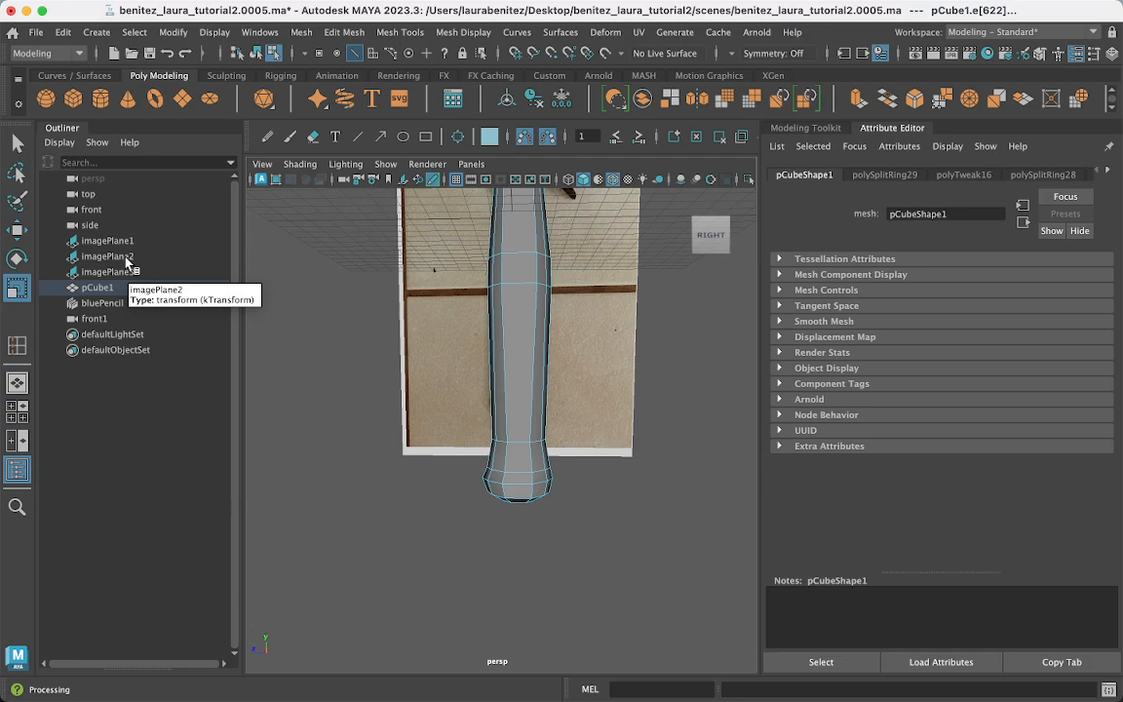
Return the hammer to object mode and create a new polygon cube.
{"action": "left_click", "coordinate": [519, 311]}
{"action": "right_click", "coordinate": [518, 311]}
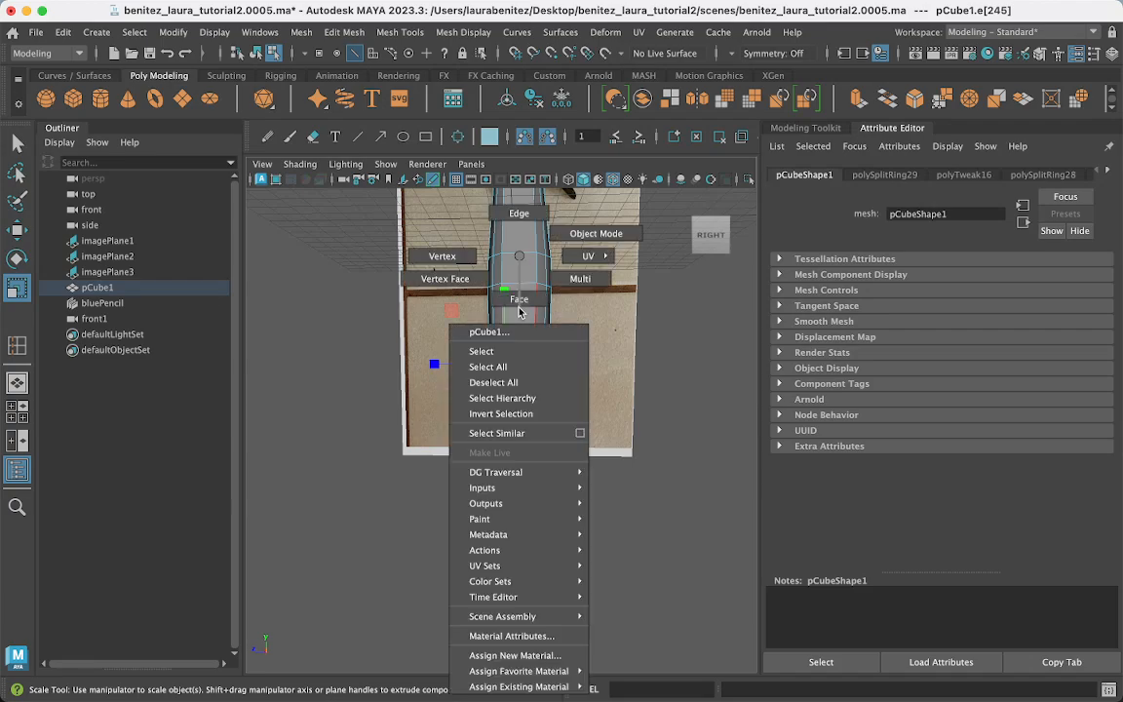
{"action": "right_click_drag", "start_coordinate": [519, 311], "coordinate": [581, 234]}
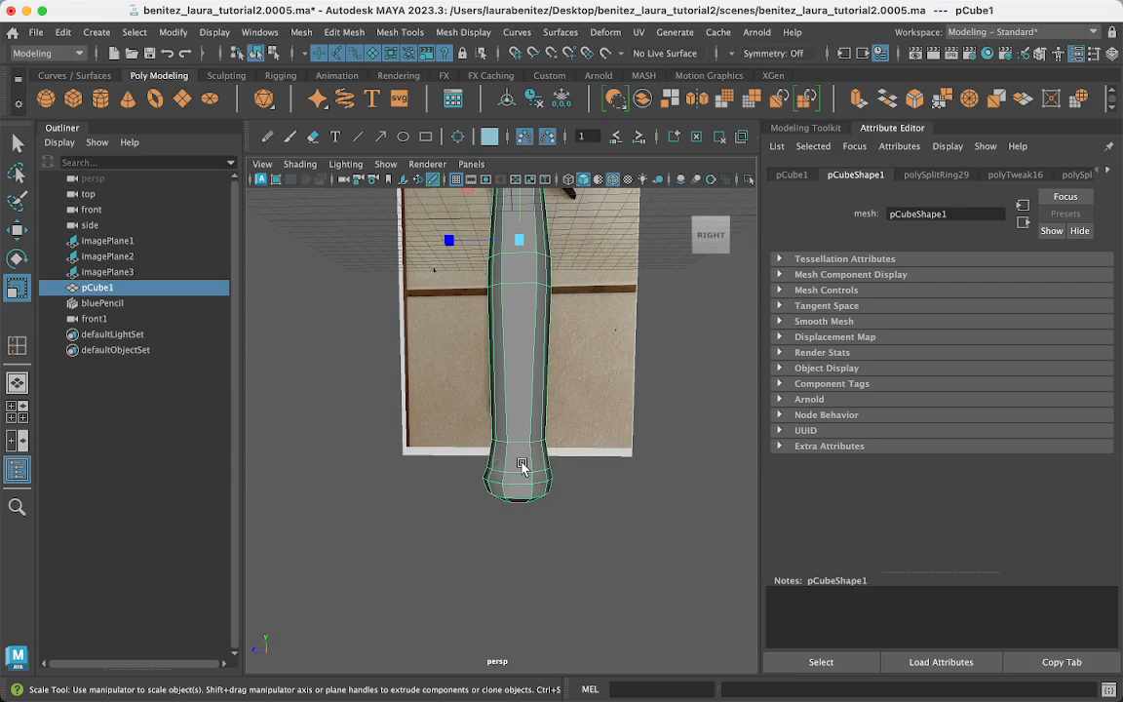
{"action": "left_click", "coordinate": [73, 99]}
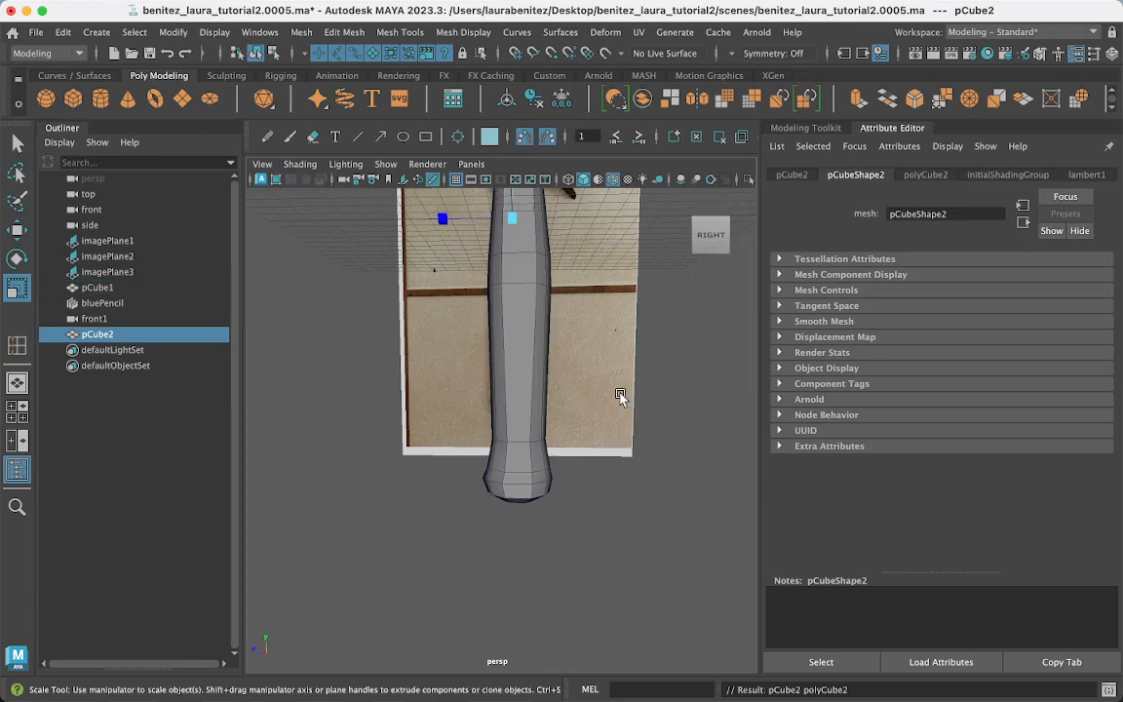
Move the cube down along Y in the side view to about -11.62 cm, near the flared base of the handle.
{"action": "key", "text": "w"}
{"action": "key", "text": "space"}
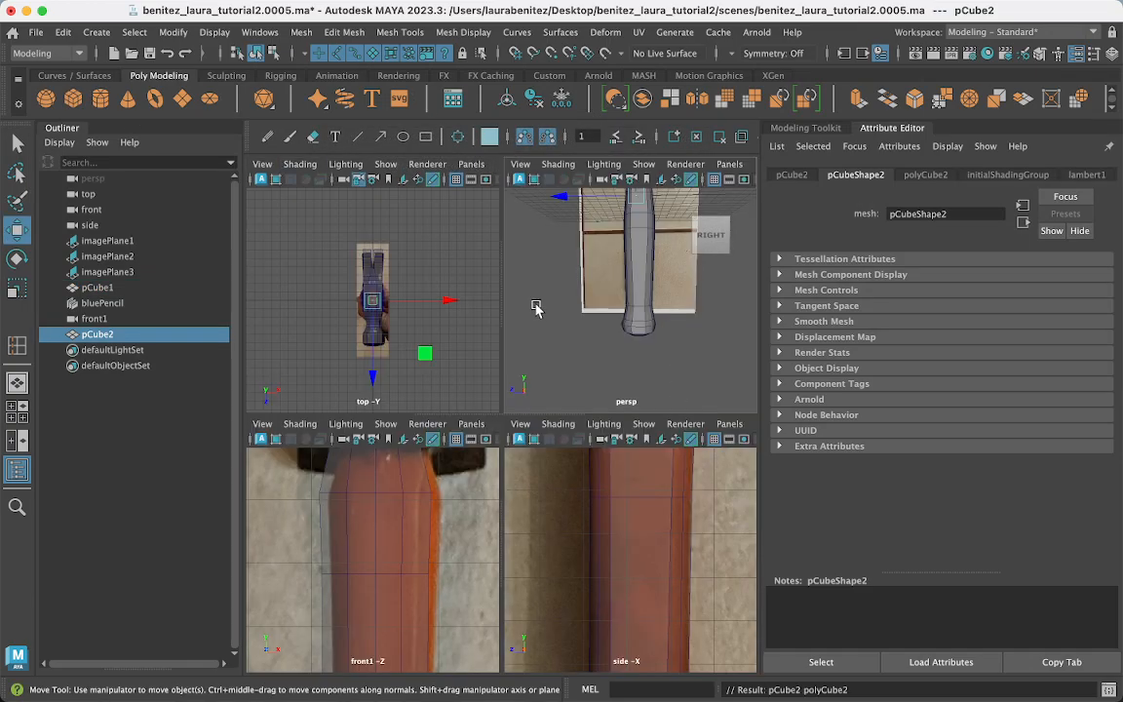
{"action": "key", "text": "space"}
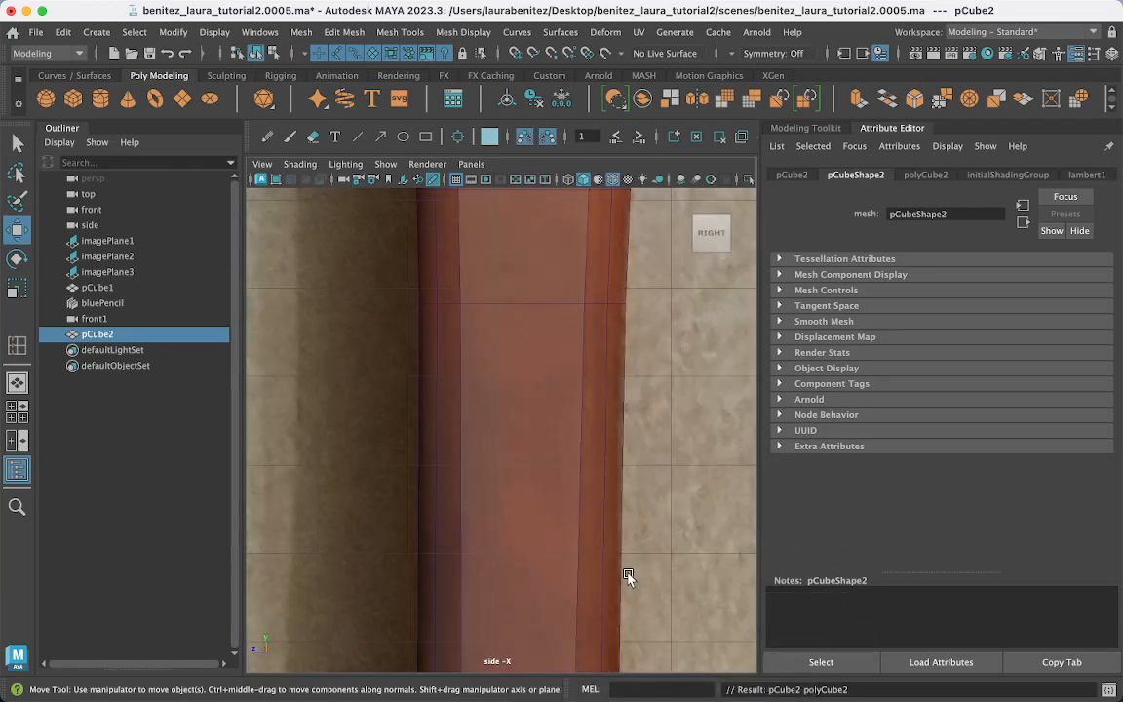
{"action": "scroll", "coordinate": [627, 582], "scroll_direction": "down", "scroll_amount": 5}
{"action": "left_click_drag", "start_coordinate": [501, 454], "coordinate": [515, 592]}
{"action": "middle_click_drag", "start_coordinate": [515, 592], "coordinate": [536, 436], "text": "alt"}
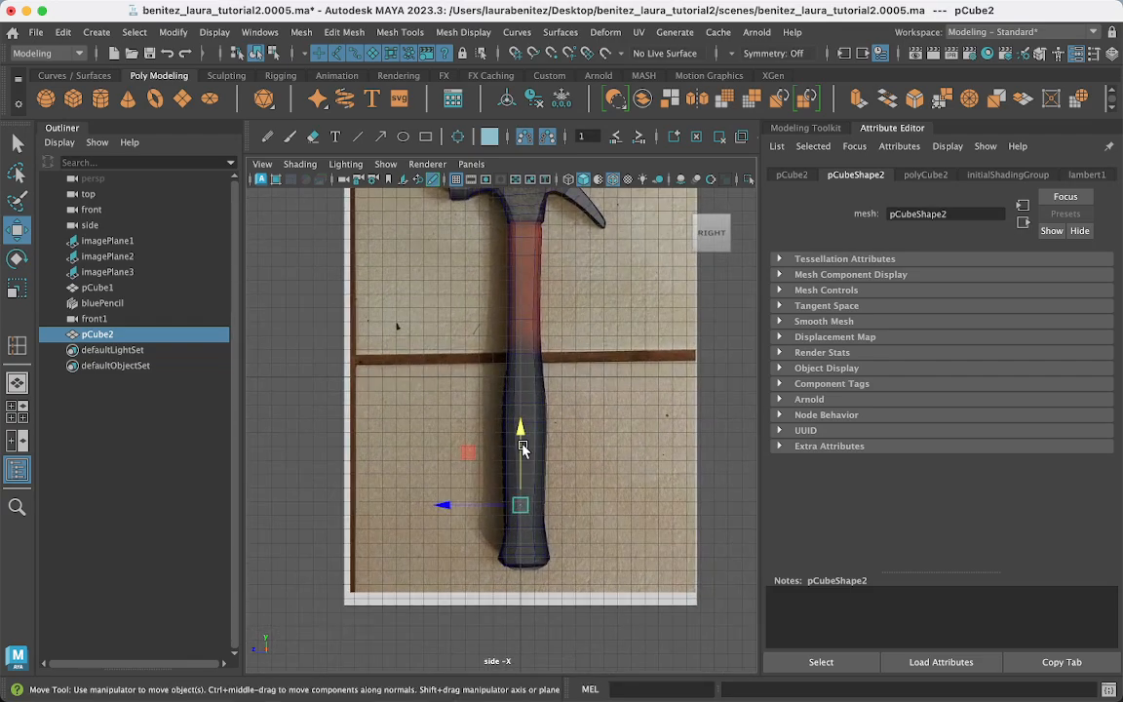
{"action": "left_click_drag", "start_coordinate": [521, 425], "coordinate": [520, 459]}
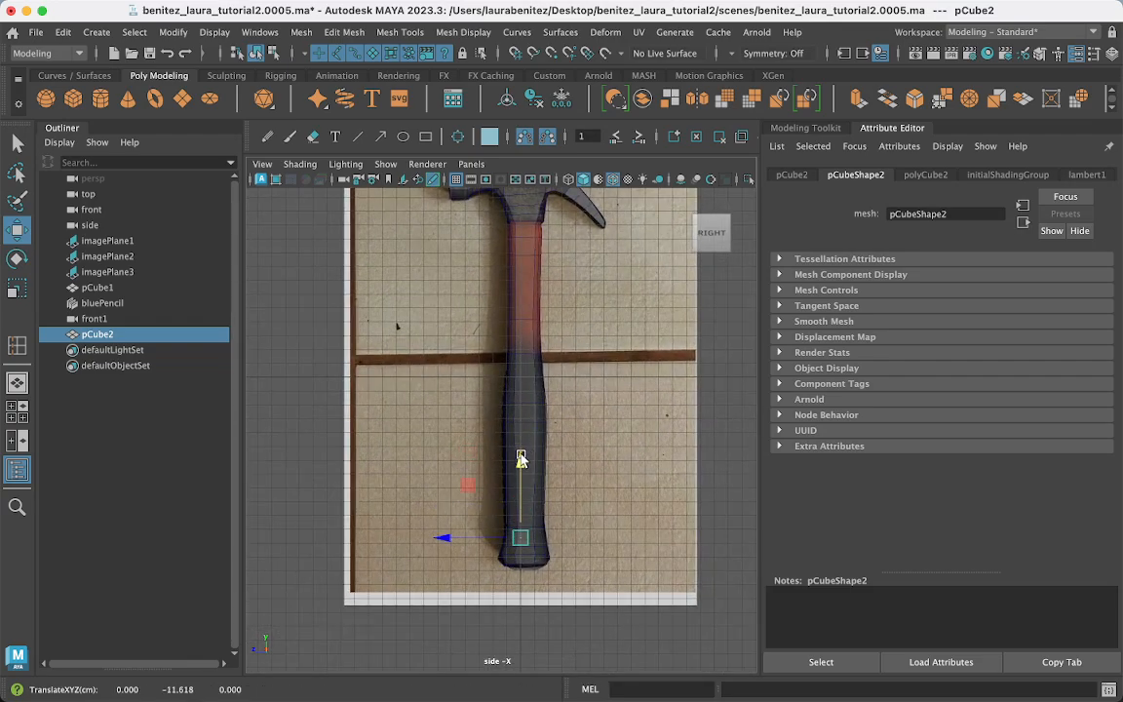
Shift the cube within the handle base in the side view to about Y -11.57 and Z -0.36 cm.
{"action": "key", "text": "space"}
{"action": "key", "text": "space"}
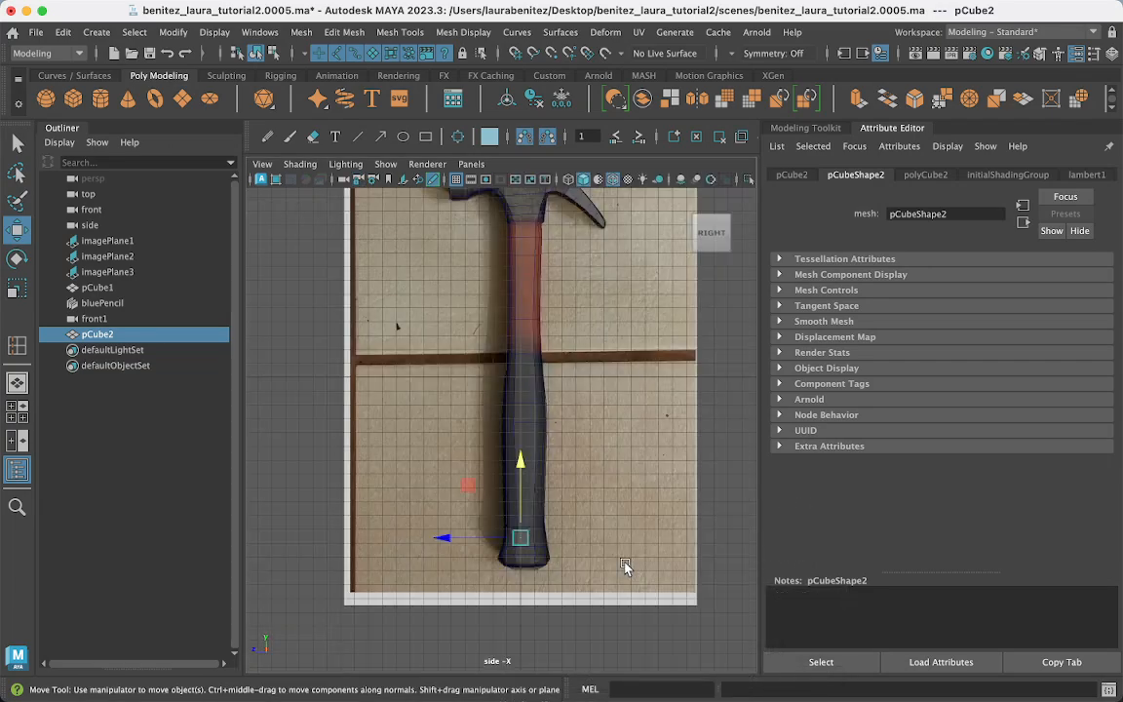
{"action": "key", "text": "f"}
{"action": "scroll", "coordinate": [611, 560], "scroll_direction": "down", "scroll_amount": 10}
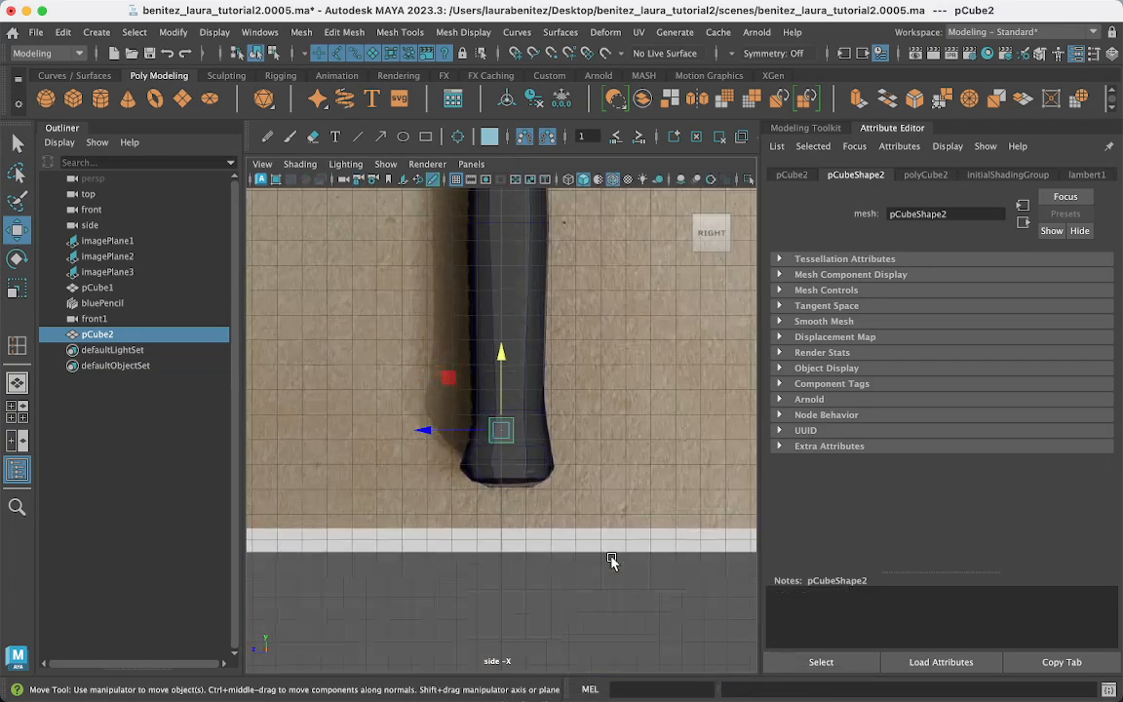
{"action": "scroll", "coordinate": [612, 560], "scroll_direction": "up", "scroll_amount": 3}
{"action": "key", "text": "ctrl+a"}
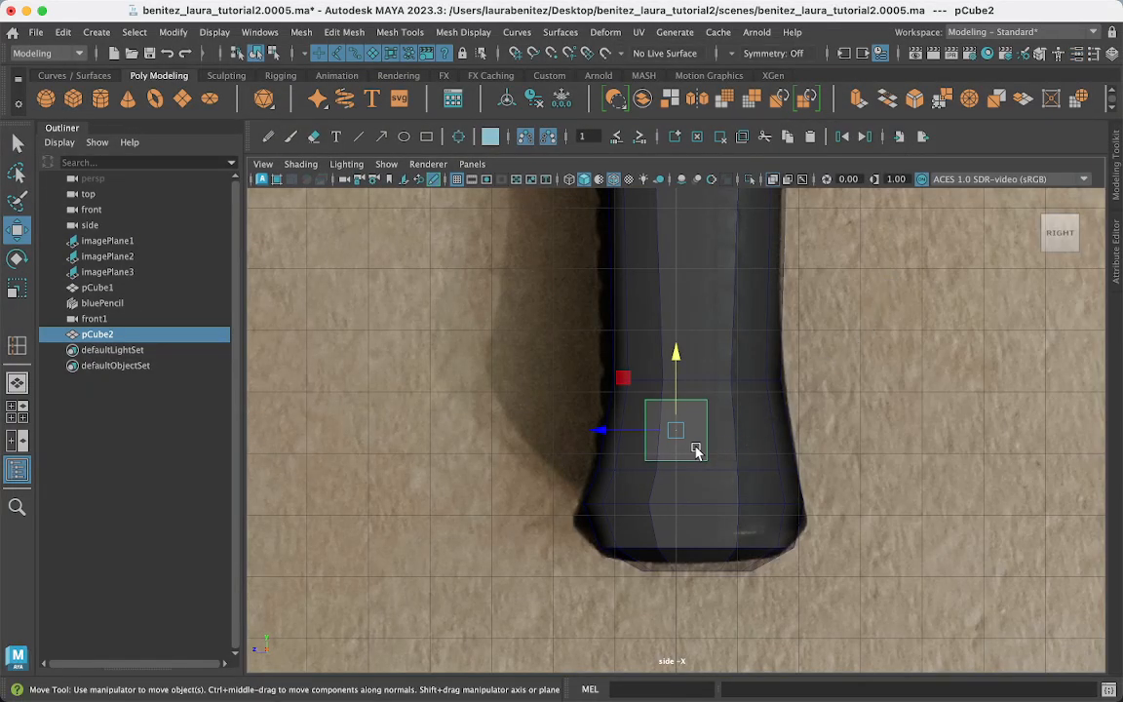
{"action": "left_click_drag", "start_coordinate": [677, 432], "coordinate": [697, 429]}
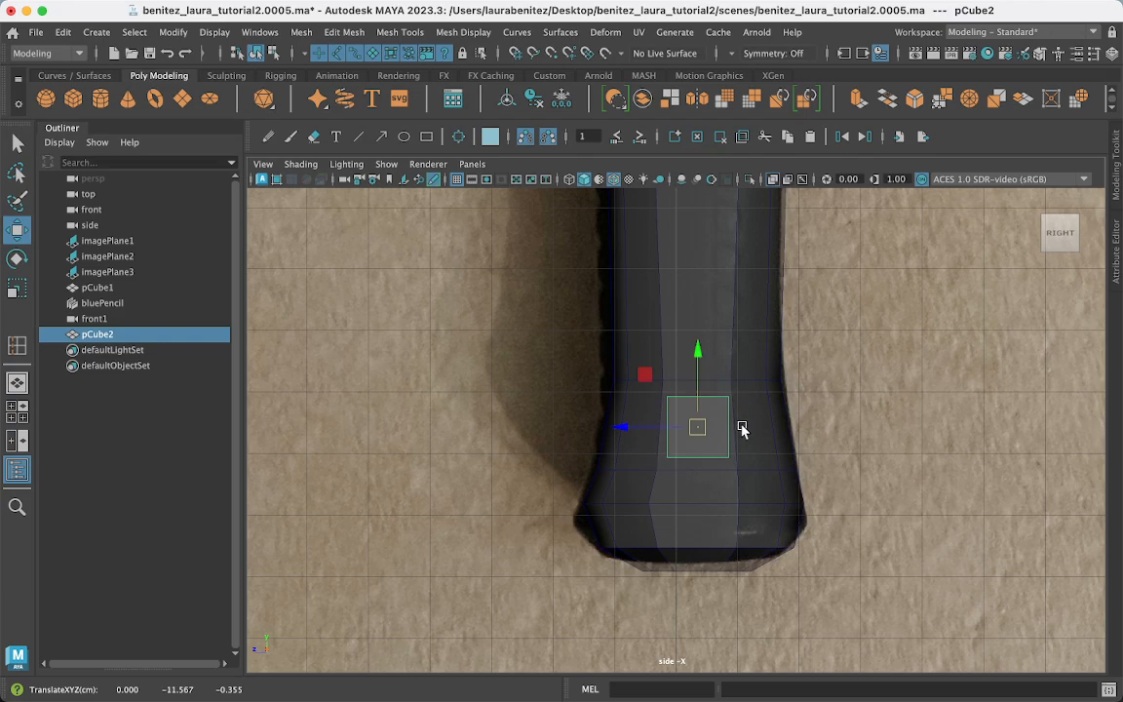
Select the hammer face behind the cube in the side view to check how the cube fits inside it.
{"action": "left_click", "coordinate": [644, 447]}
{"action": "right_click", "coordinate": [669, 458]}
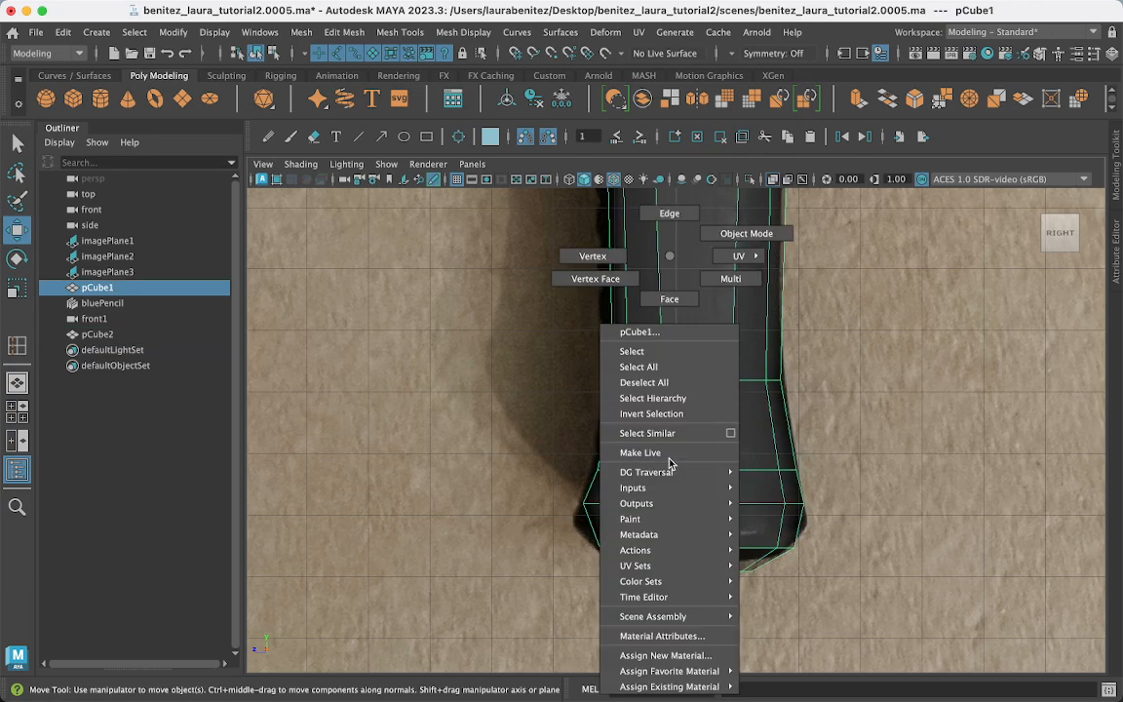
{"action": "left_click", "coordinate": [702, 300]}
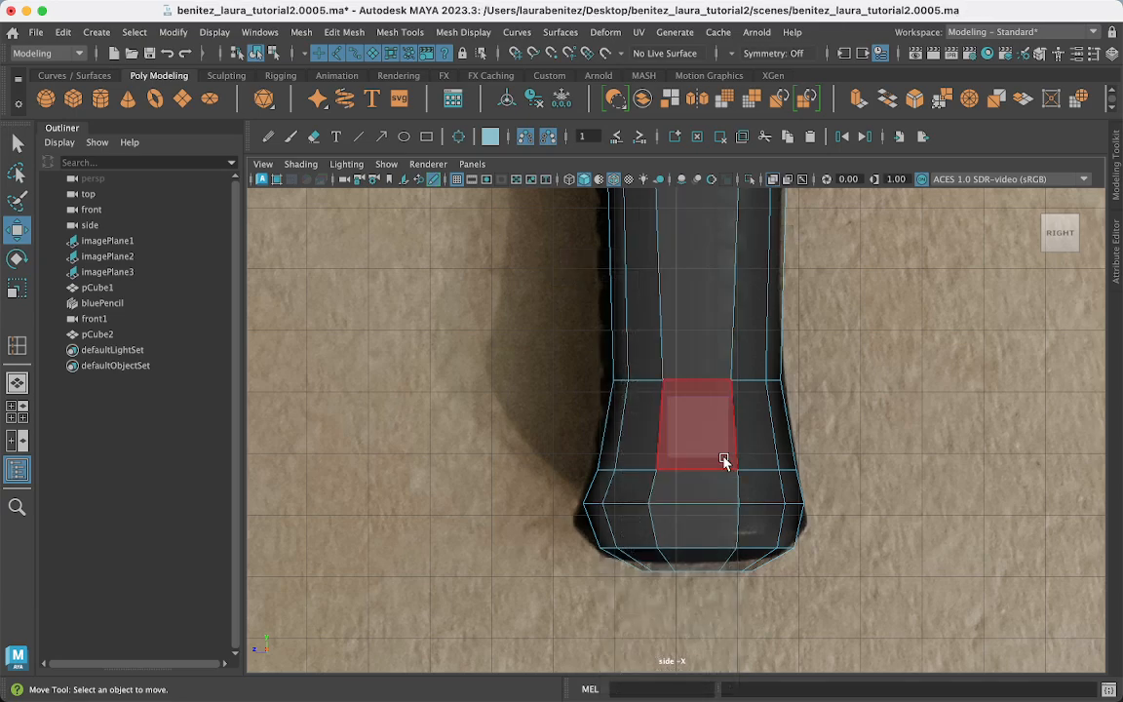
{"action": "left_click", "coordinate": [724, 462]}
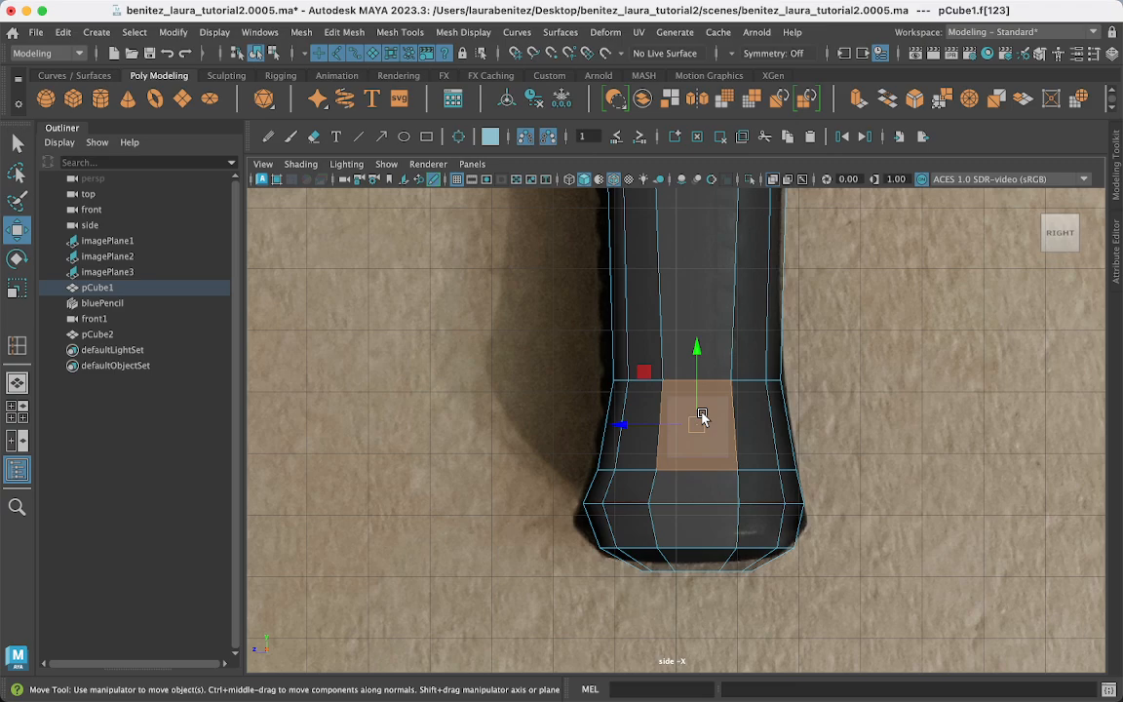
Stretch the cube along X in the front view to a scale of about 4.53, so it passes through the handle.
{"action": "left_click", "coordinate": [90, 335]}
{"action": "key", "text": "space"}
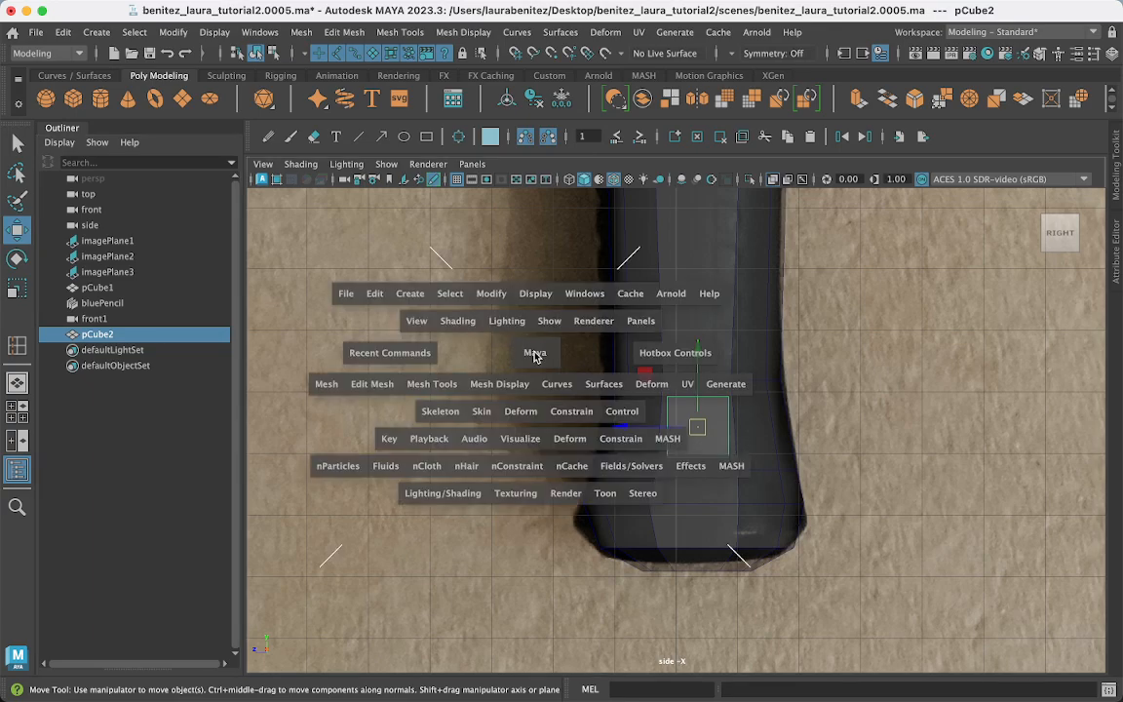
{"action": "key", "text": "space"}
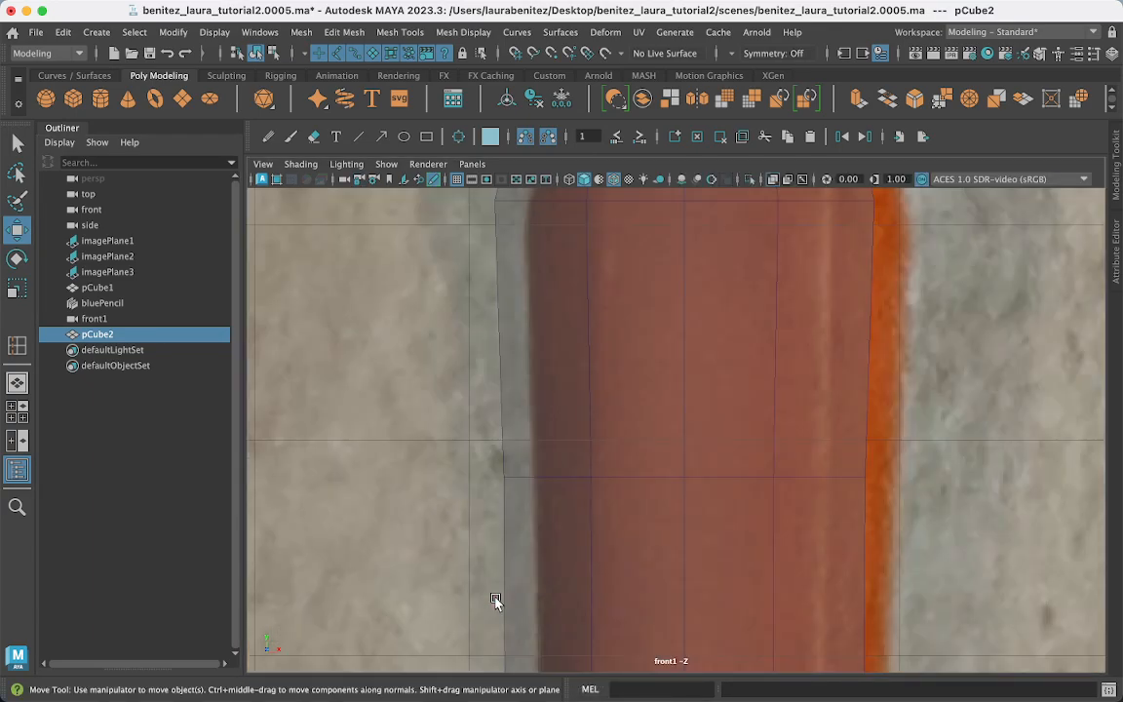
{"action": "key", "text": "f"}
{"action": "scroll", "coordinate": [652, 444], "scroll_direction": "down", "scroll_amount": 5}
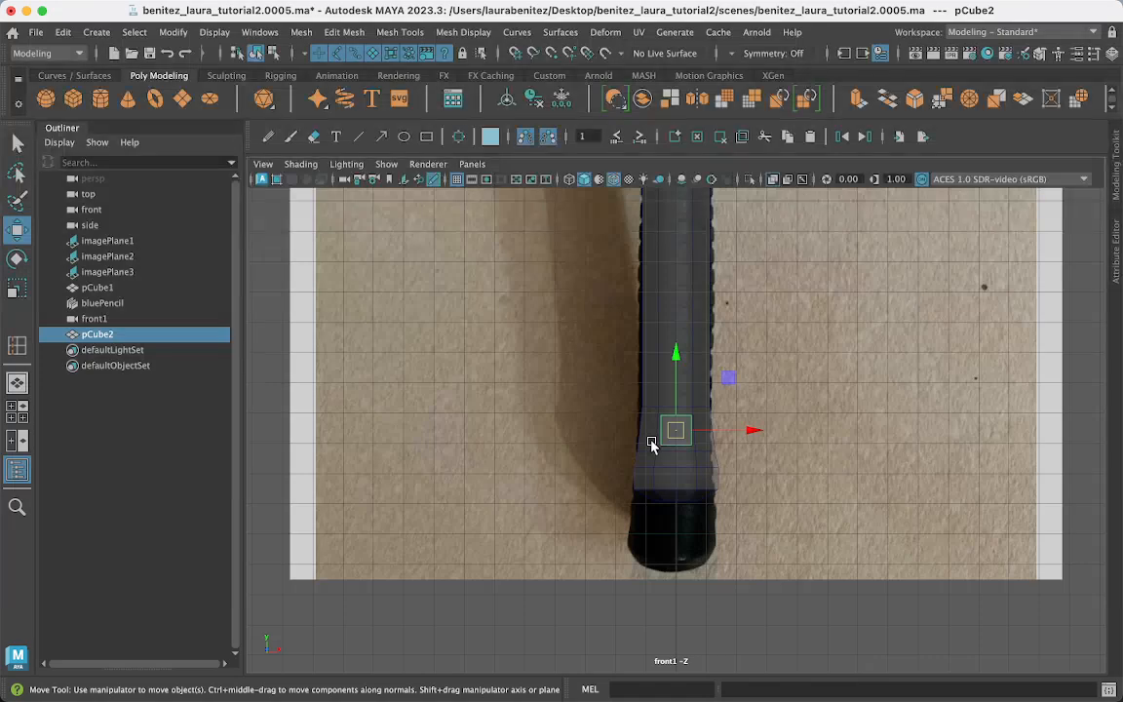
{"action": "key", "text": "r"}
{"action": "left_click_drag", "start_coordinate": [750, 436], "coordinate": [843, 434]}
{"action": "left_click_drag", "start_coordinate": [761, 430], "coordinate": [810, 433]}
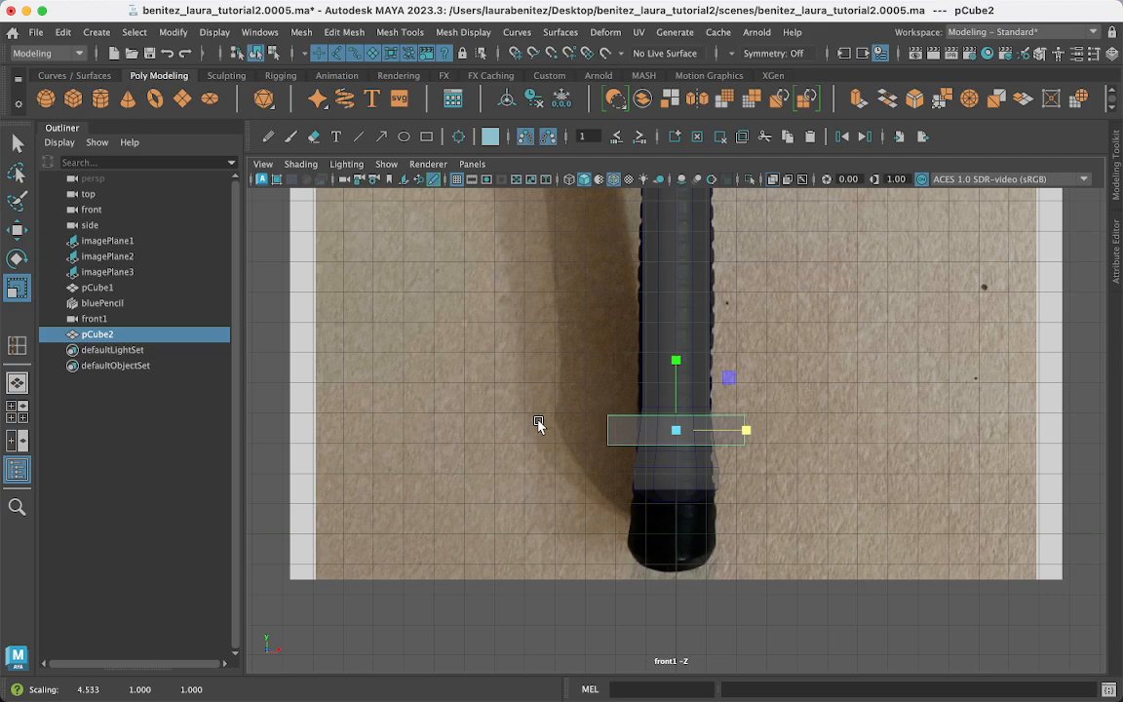
Subtract the stretched cube from the hammer in object mode with a Boolean Difference (A - B), cutting a square hole through the handle base.
{"action": "key", "text": "space"}
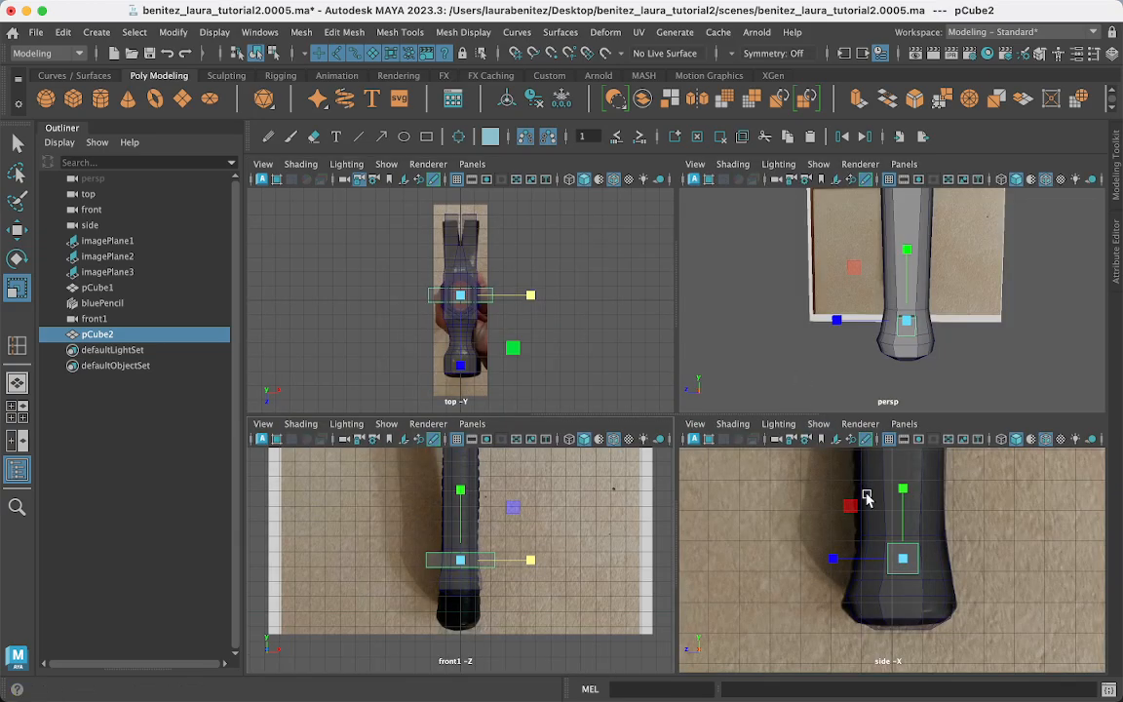
{"action": "key", "text": "space"}
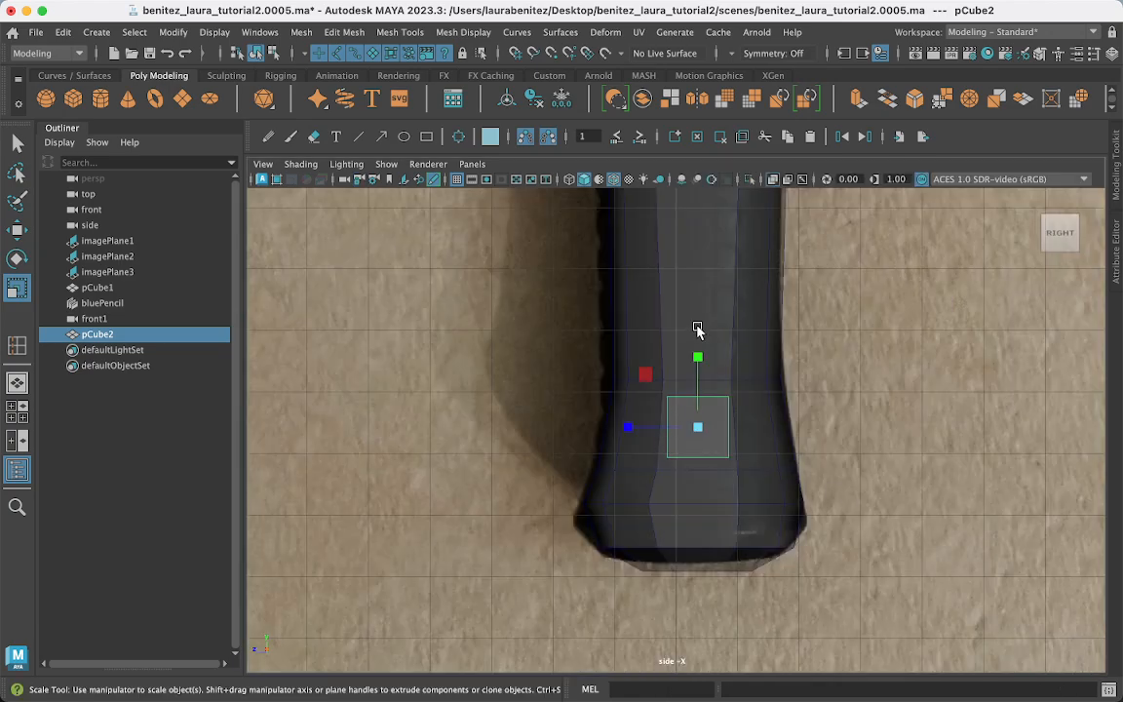
{"action": "right_click_drag", "start_coordinate": [706, 255], "coordinate": [786, 234]}
{"action": "left_click", "coordinate": [694, 433], "text": "shift"}
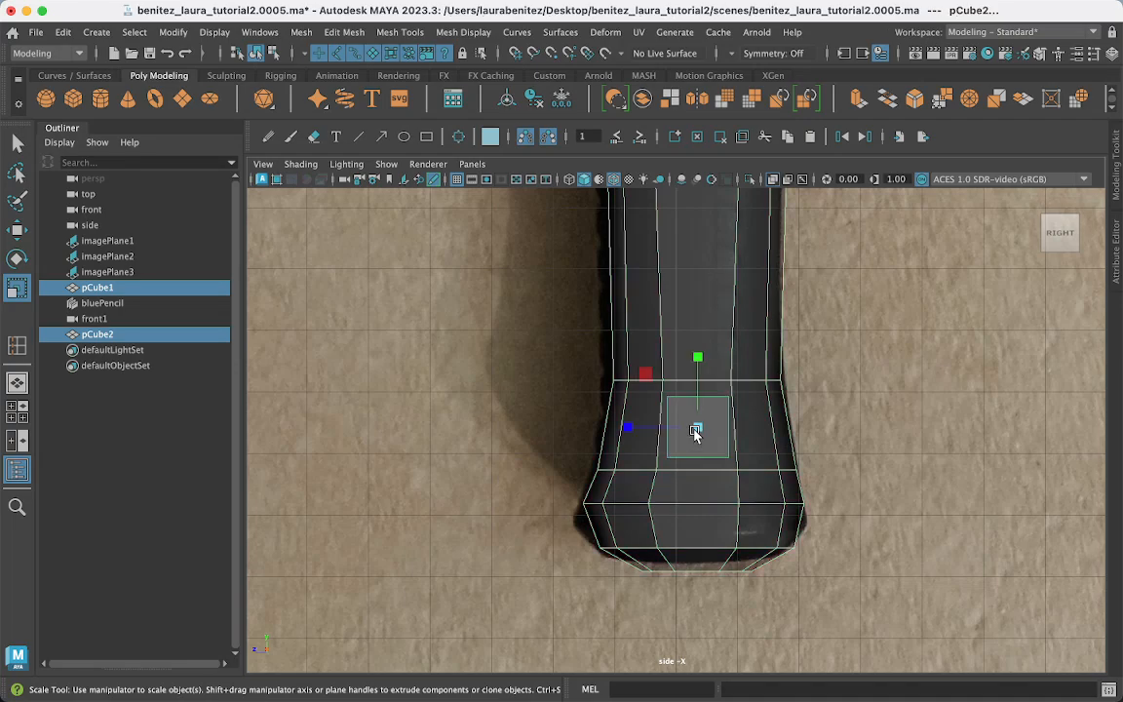
{"action": "left_click", "coordinate": [714, 291]}
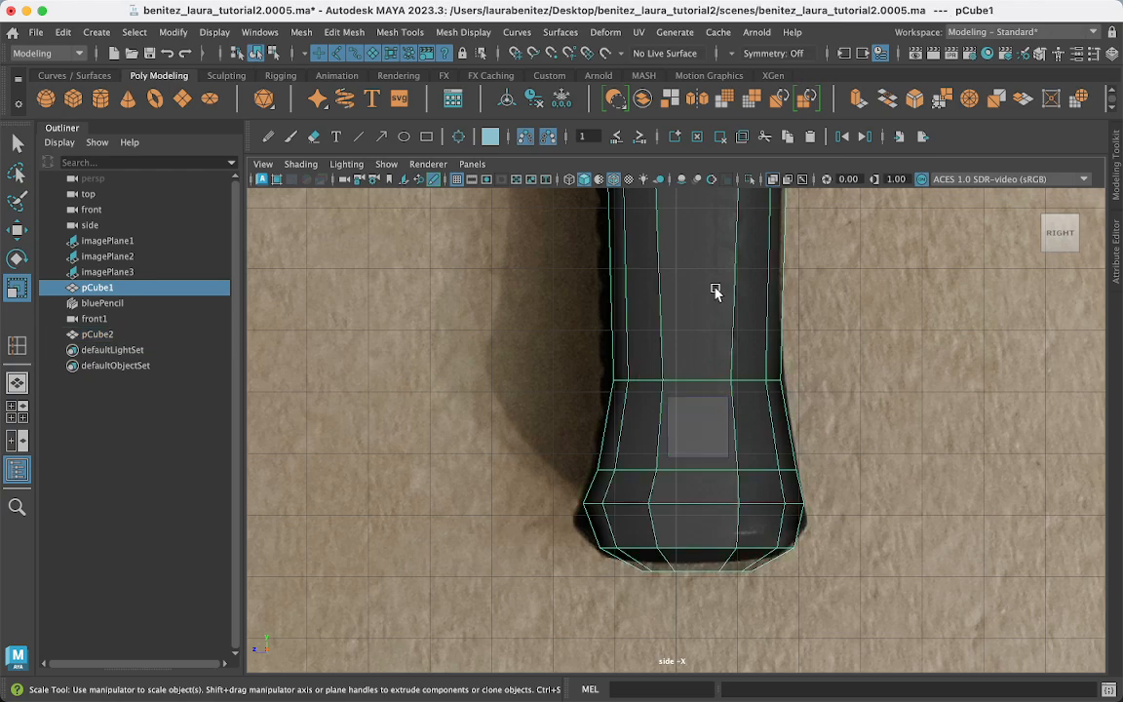
{"action": "left_click", "coordinate": [700, 427], "text": "shift"}
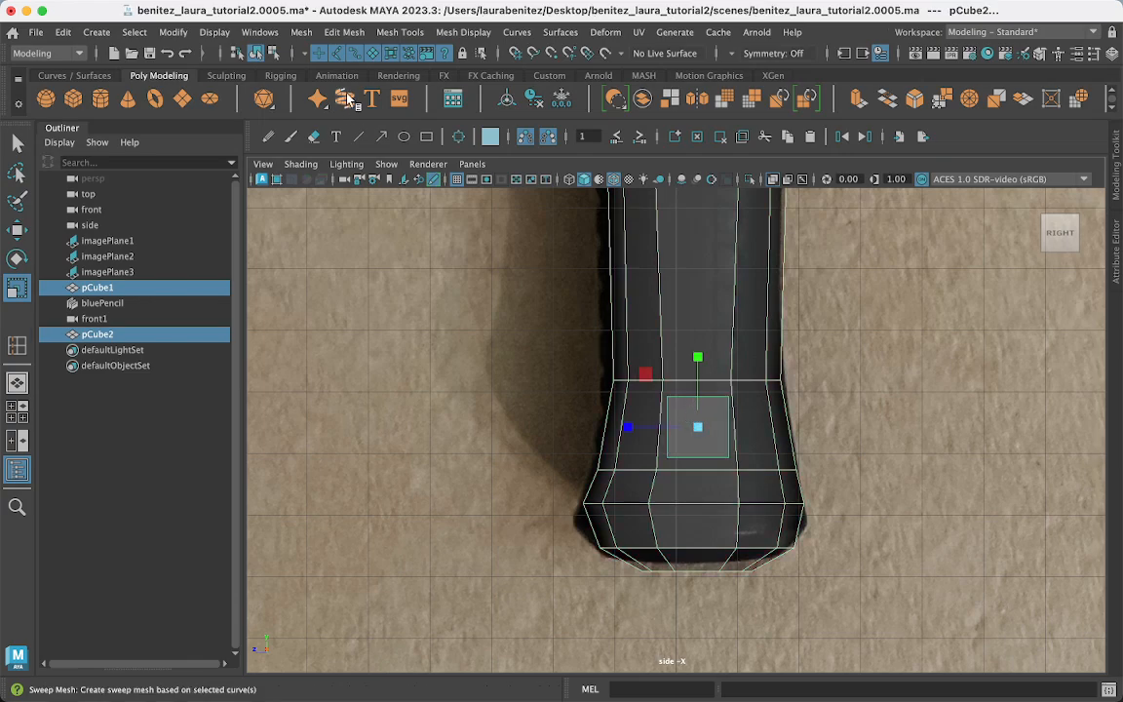
{"action": "left_click", "coordinate": [299, 33]}
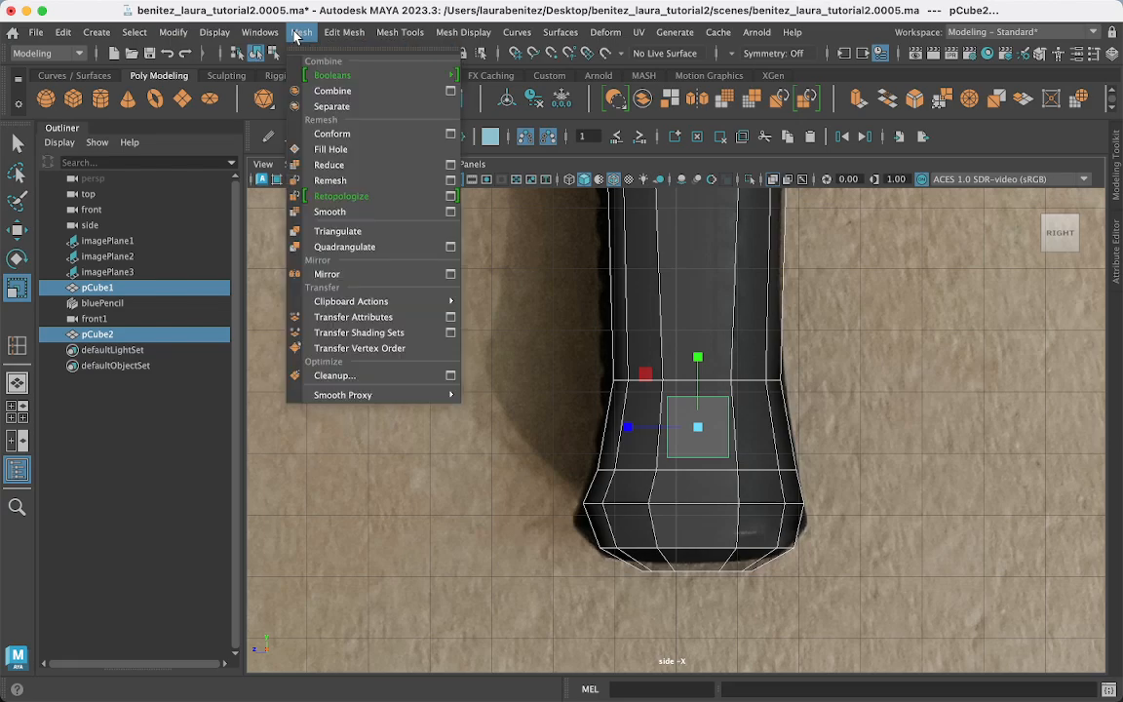
{"action": "mouse_move", "coordinate": [315, 76]}
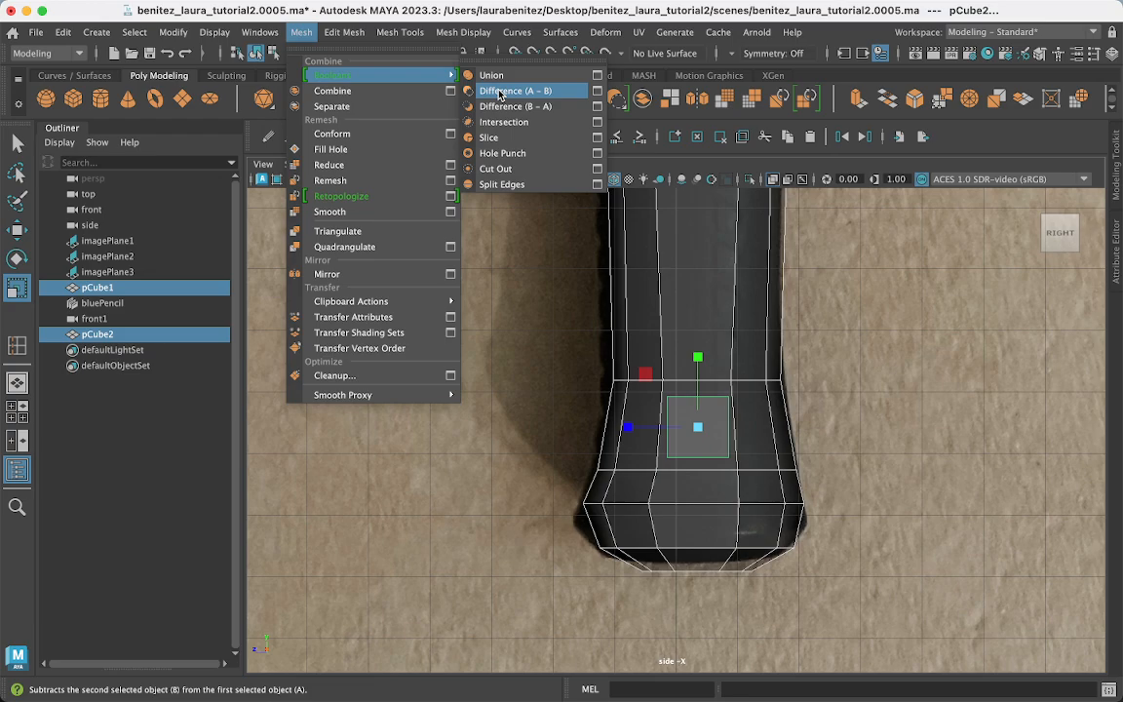
{"action": "left_click", "coordinate": [499, 91]}
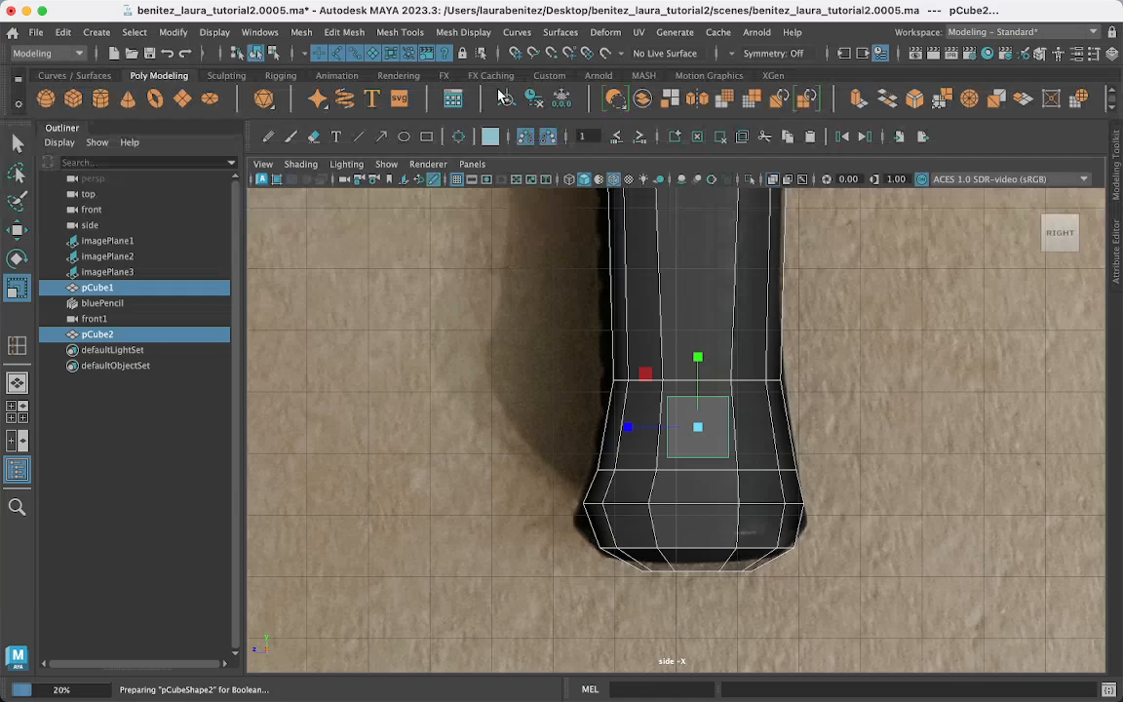
Try to pick the upper corner vertex of the square hole and the nearest handle vertex in the side view.
{"action": "left_click", "coordinate": [638, 365]}
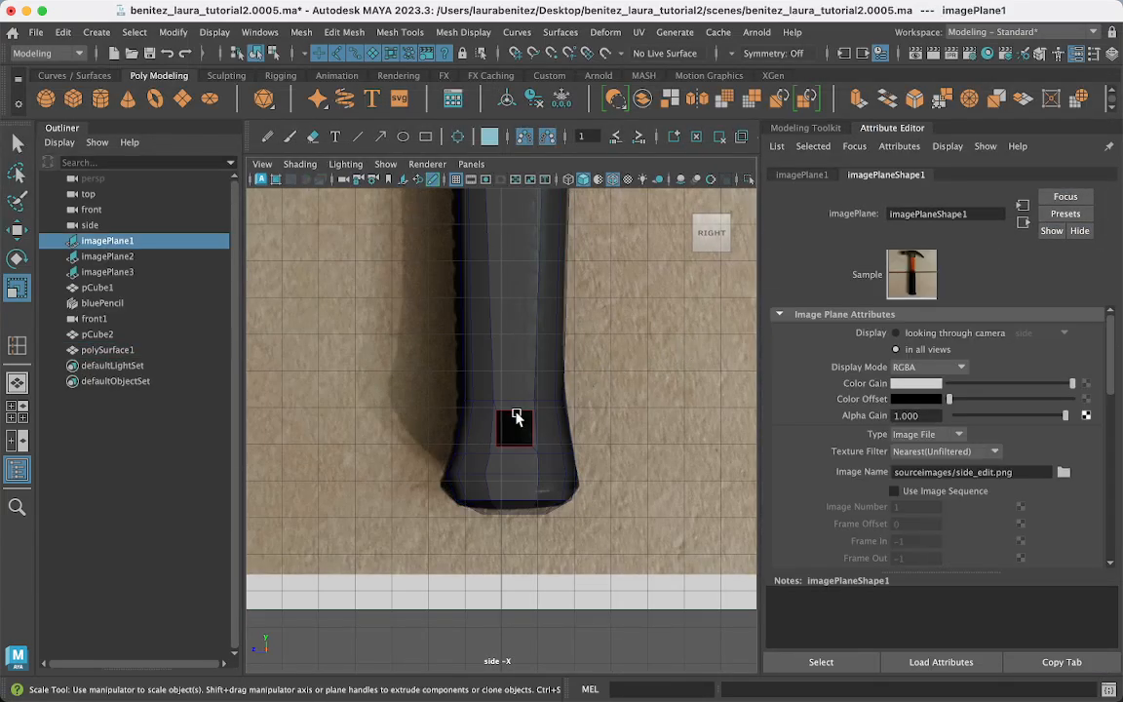
{"action": "scroll", "coordinate": [552, 380], "scroll_direction": "down", "scroll_amount": 3}
{"action": "scroll", "coordinate": [552, 380], "scroll_direction": "up", "scroll_amount": 6}
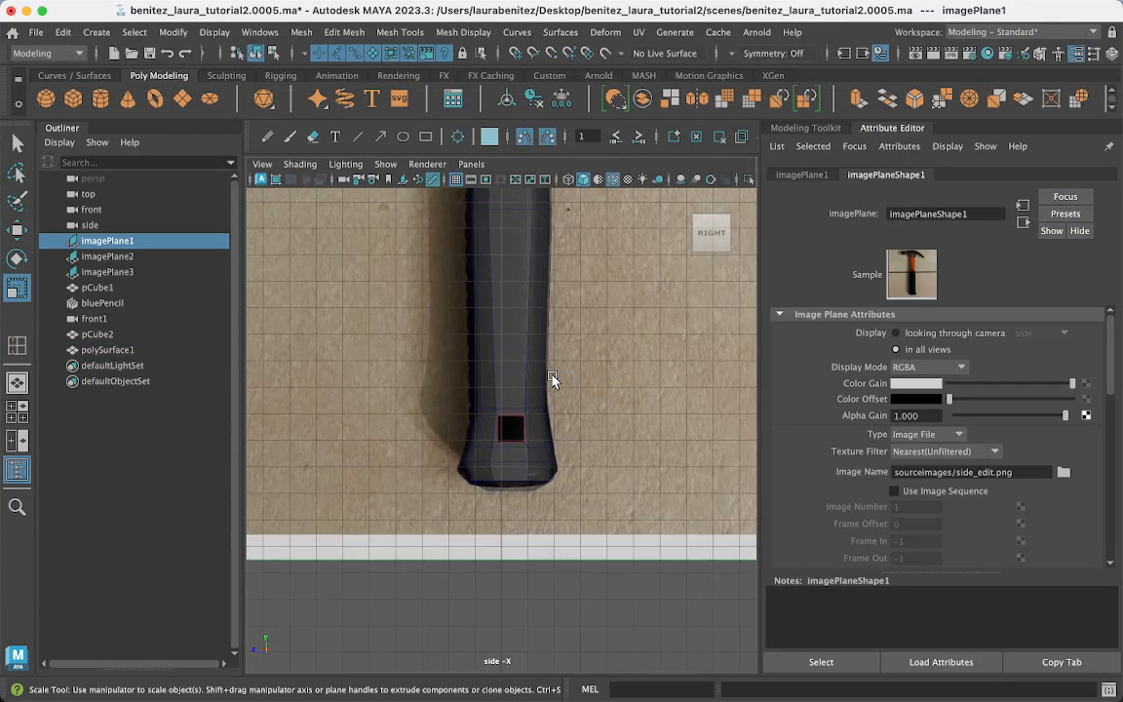
{"action": "right_click_drag", "start_coordinate": [596, 353], "coordinate": [496, 256]}
{"action": "left_click", "coordinate": [630, 349]}
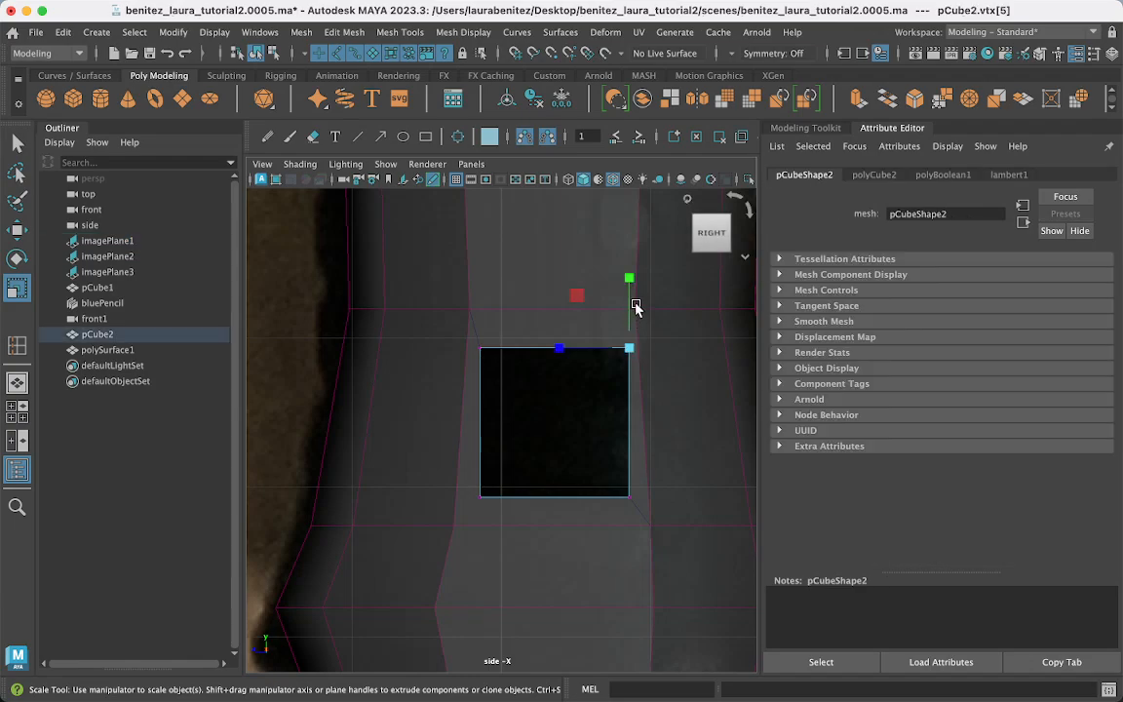
{"action": "left_click", "coordinate": [634, 310]}
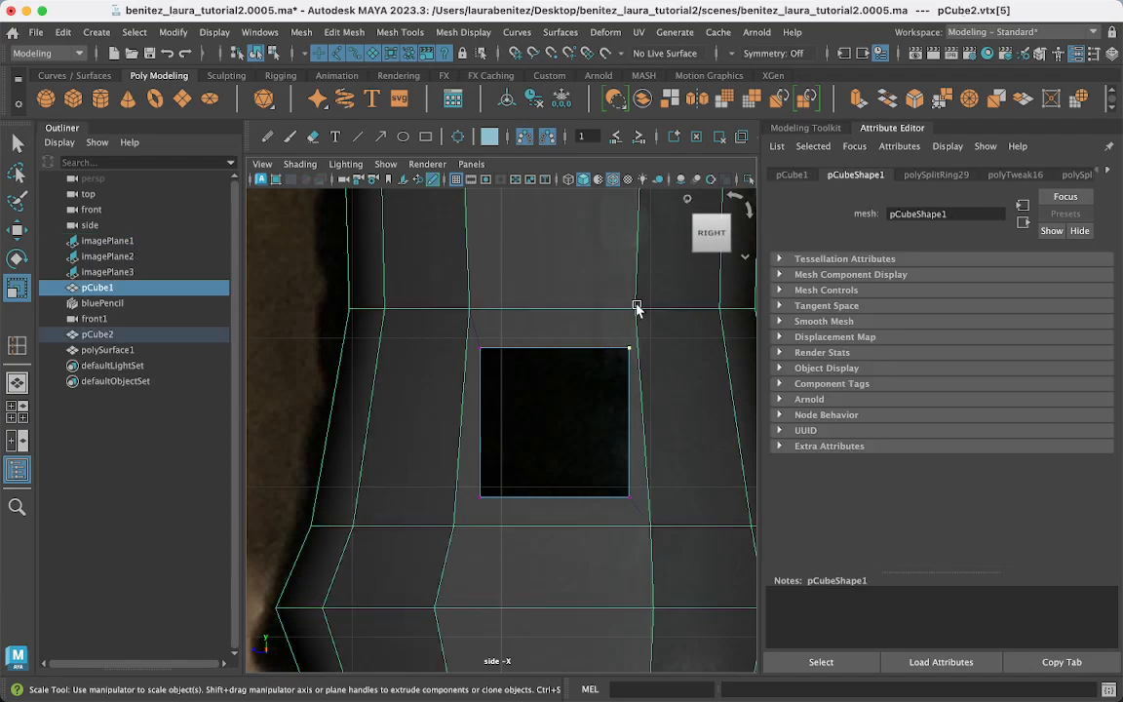
{"action": "mouse_move", "coordinate": [636, 306]}
{"action": "right_mouse_down", "text": "shift"}
{"action": "mouse_move", "coordinate": [539, 300]}
{"action": "mouse_move", "coordinate": [567, 308]}
{"action": "mouse_move", "coordinate": [662, 281]}
{"action": "mouse_move", "coordinate": [630, 300]}
{"action": "mouse_move", "coordinate": [640, 307]}
{"action": "right_mouse_up", "text": "shift"}
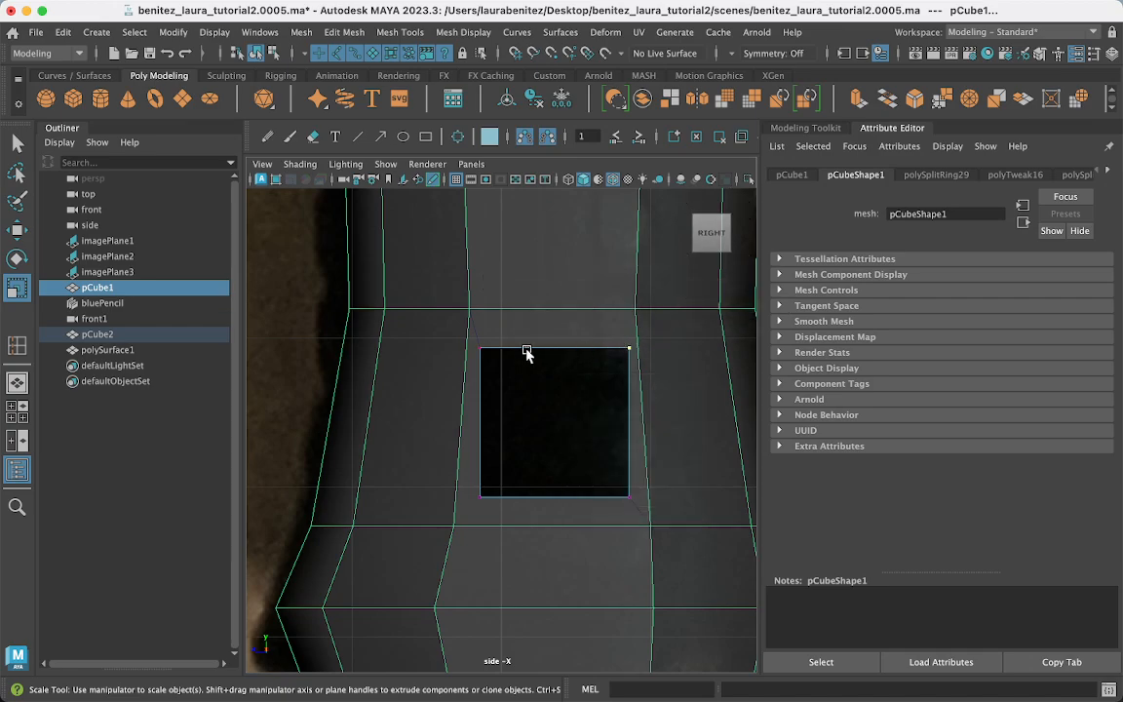
Check which scene objects make up the Boolean and hide the original hammer mesh pCube1.
{"action": "left_click", "coordinate": [471, 329]}
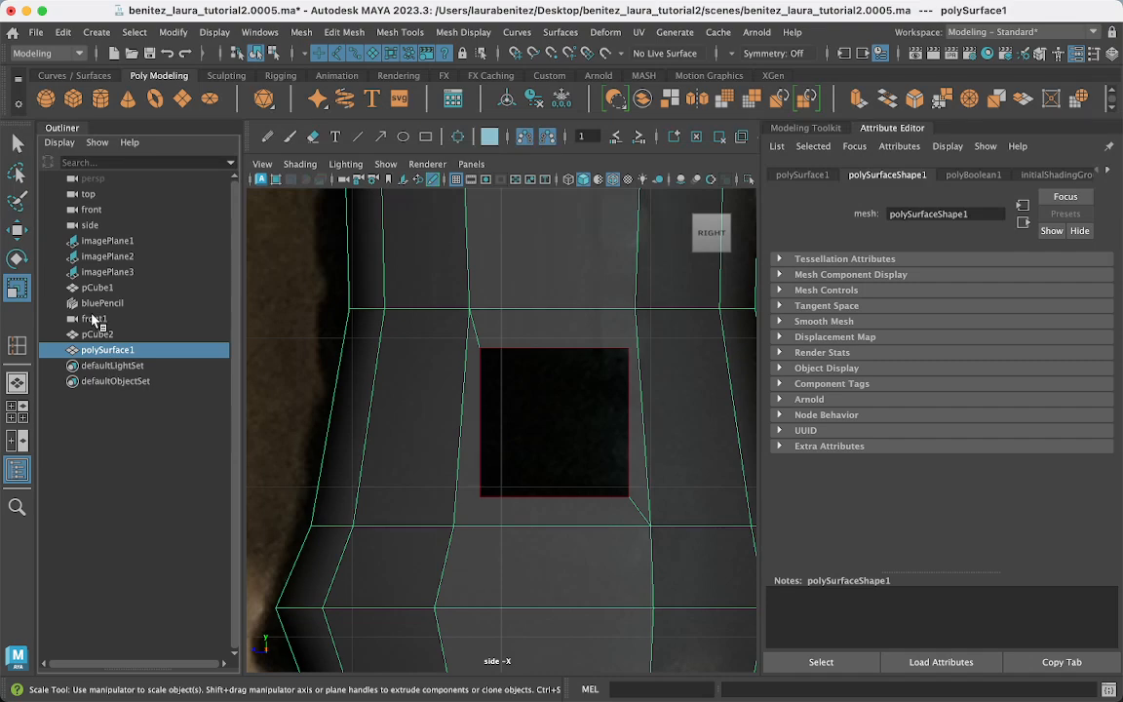
{"action": "left_click", "coordinate": [94, 335]}
{"action": "left_click", "coordinate": [94, 319]}
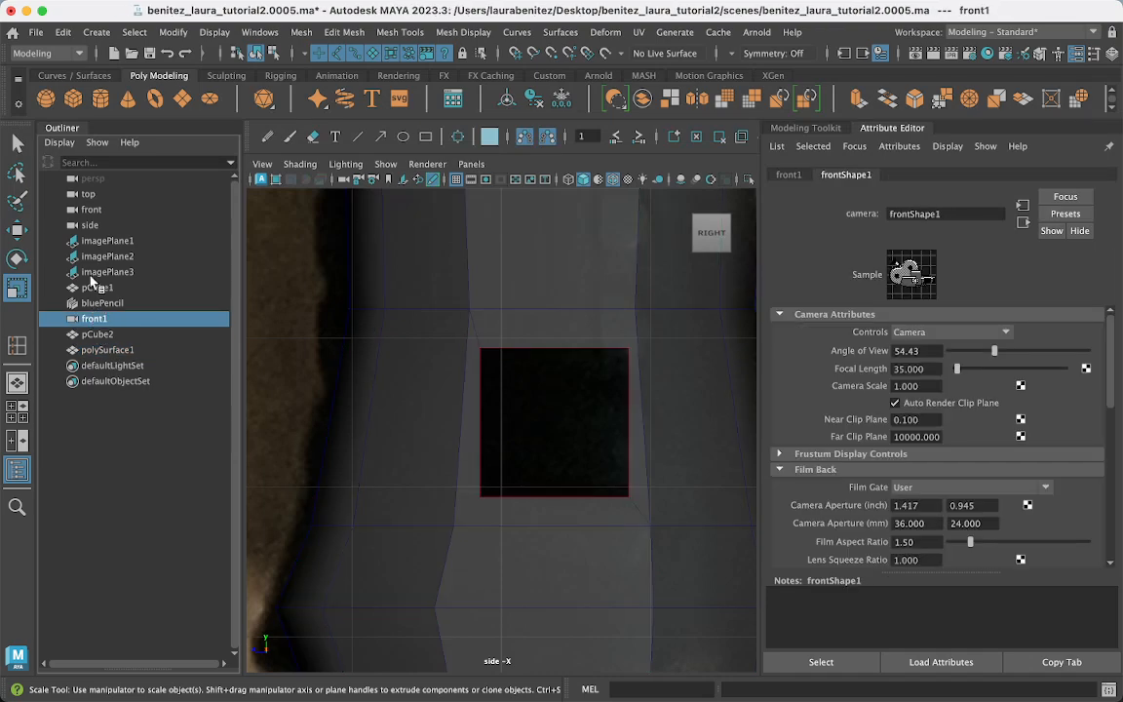
{"action": "left_click", "coordinate": [106, 288]}
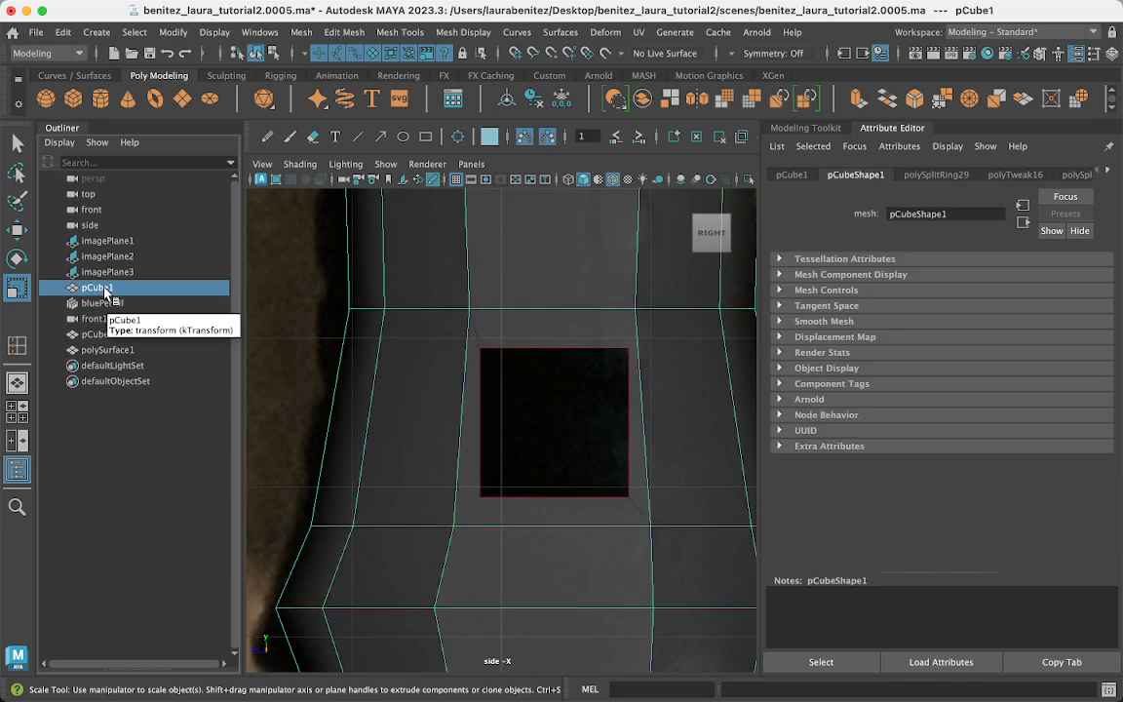
{"action": "left_click", "coordinate": [105, 335]}
{"action": "left_click", "coordinate": [102, 351]}
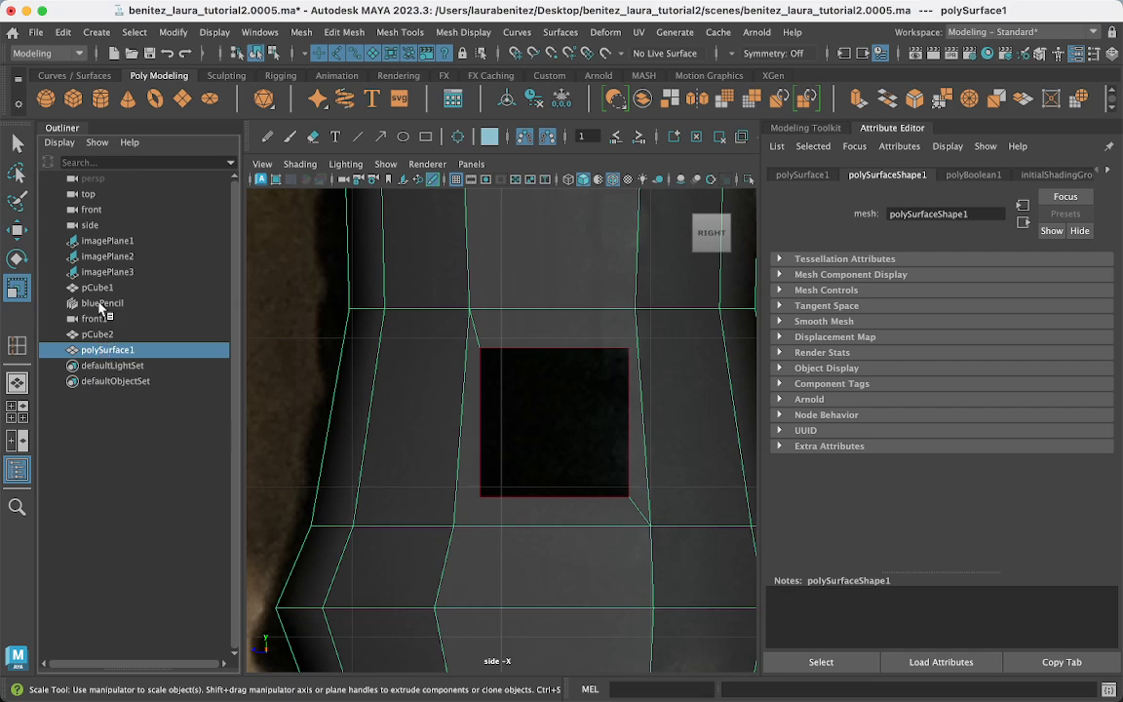
{"action": "left_click", "coordinate": [100, 305]}
{"action": "left_click", "coordinate": [102, 290]}
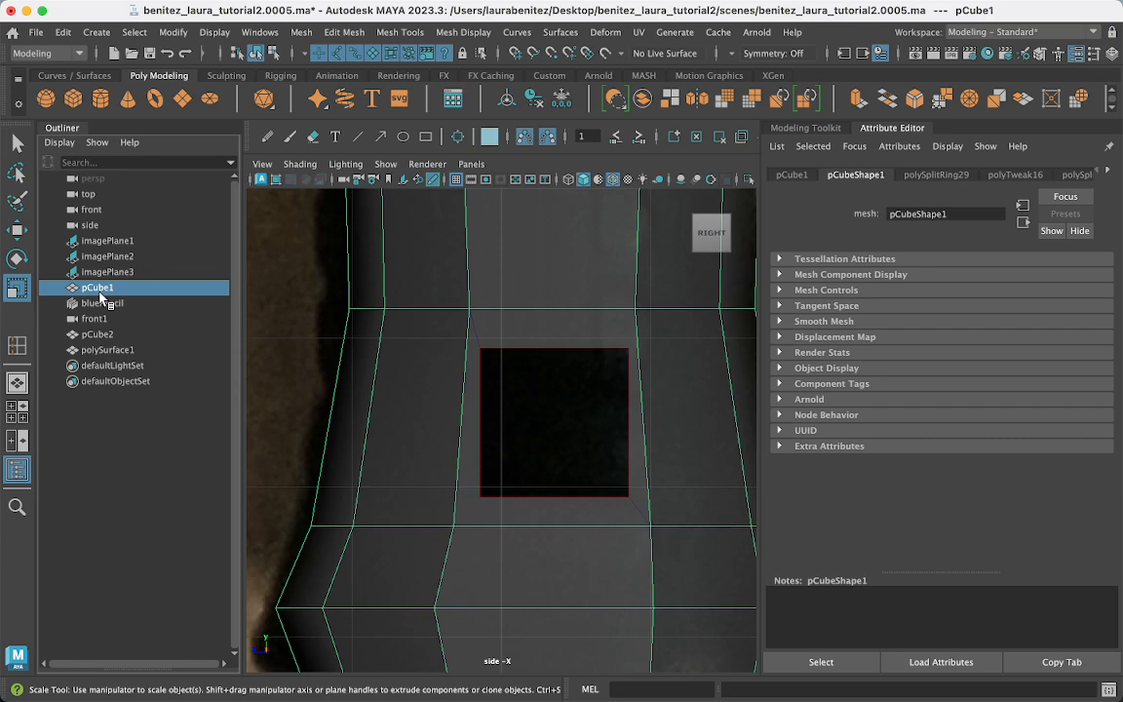
{"action": "key", "text": "h"}
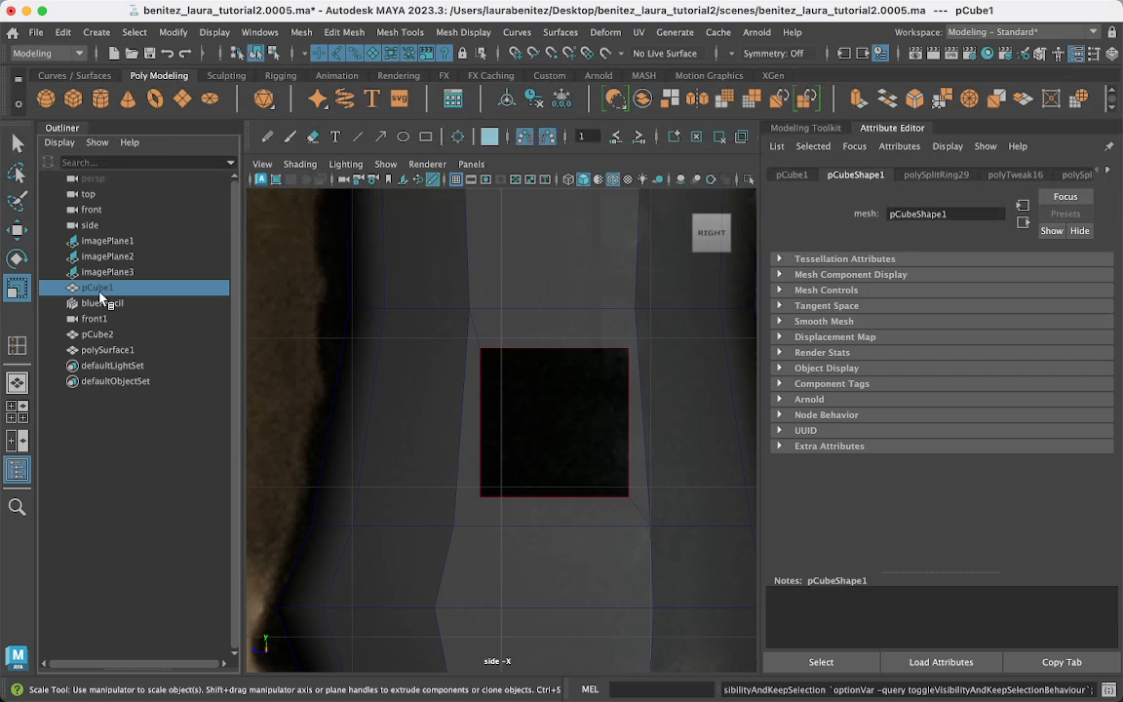
Delete the construction history of the Boolean result polySurface1.
{"action": "left_click", "coordinate": [112, 351]}
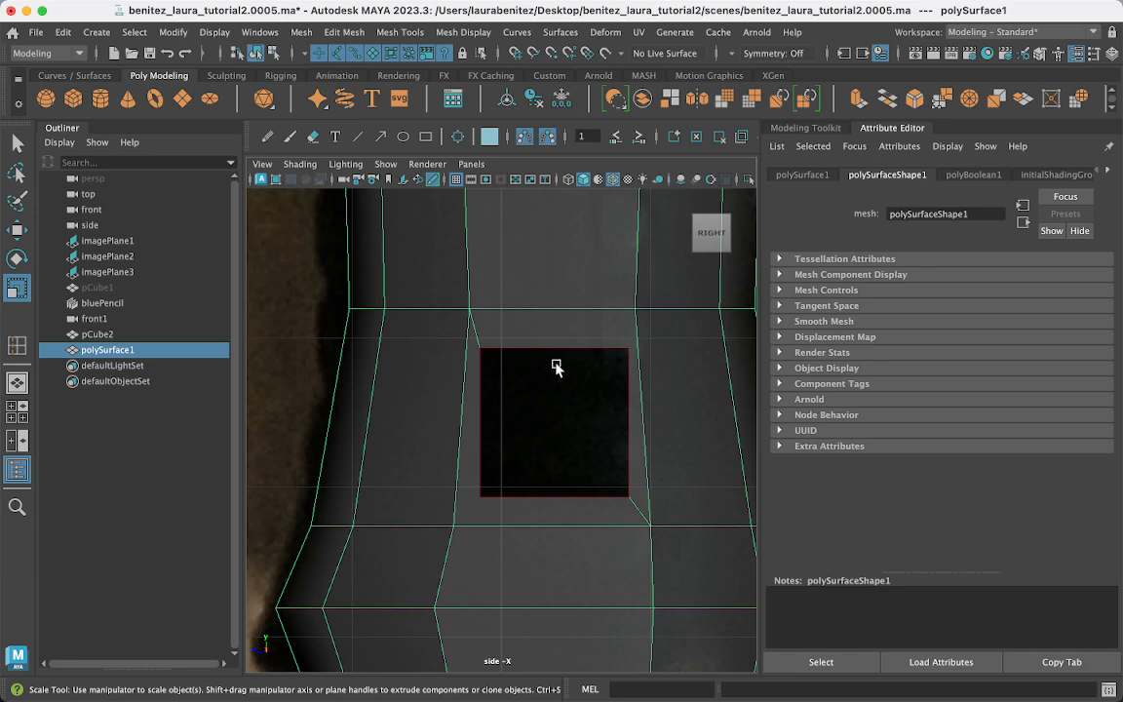
{"action": "left_click", "coordinate": [624, 362]}
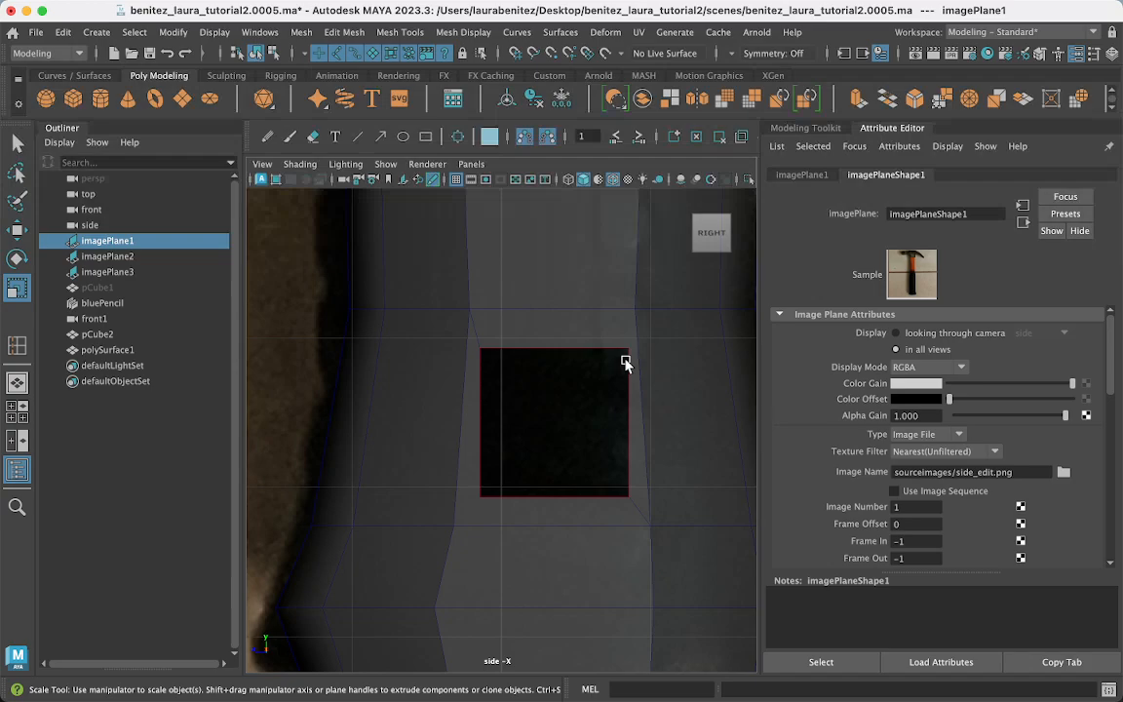
{"action": "left_click", "coordinate": [635, 321]}
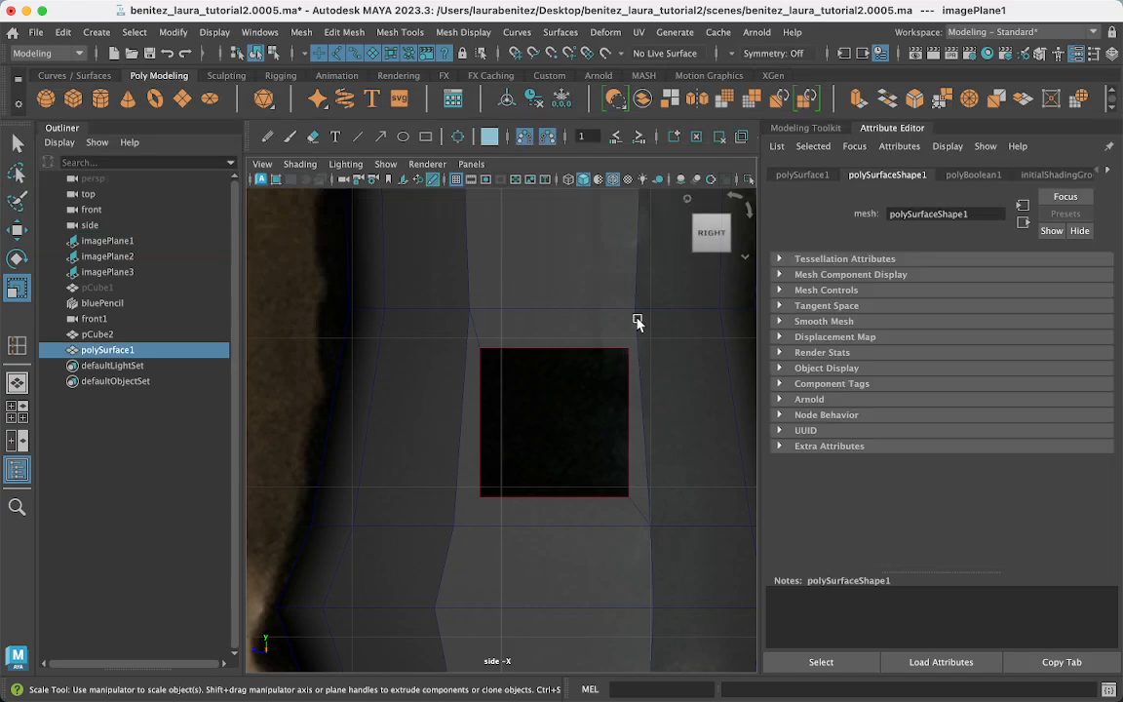
{"action": "left_click", "coordinate": [63, 33]}
{"action": "mouse_move", "coordinate": [151, 220]}
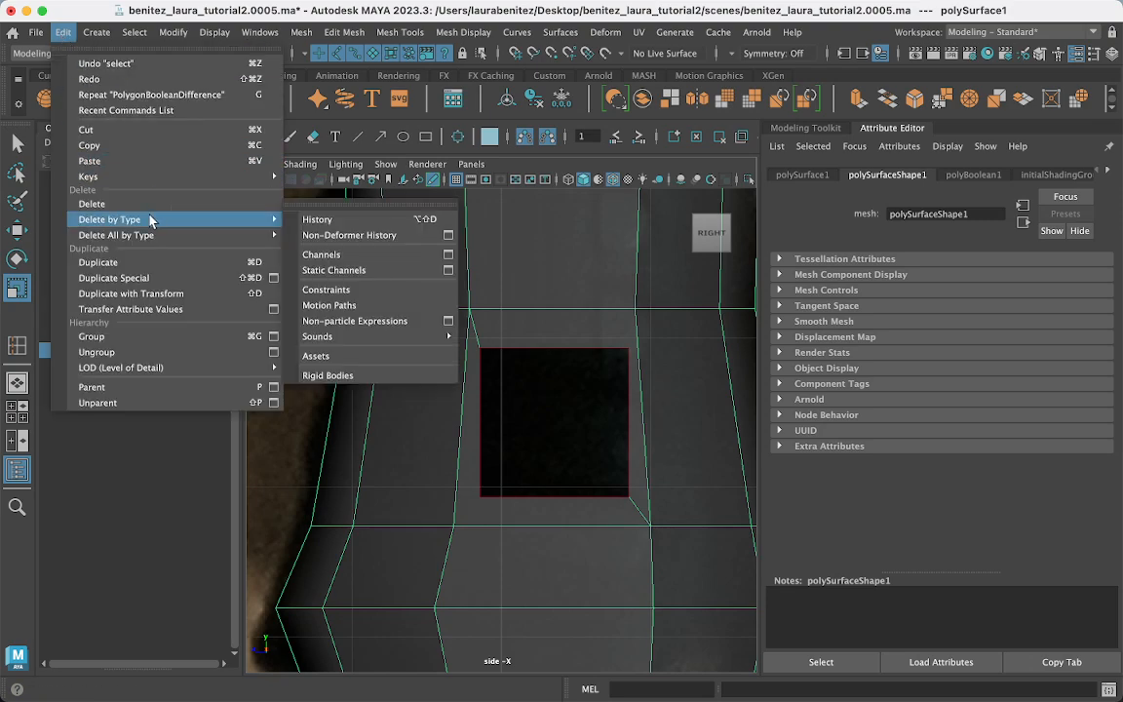
{"action": "left_click", "coordinate": [339, 224]}
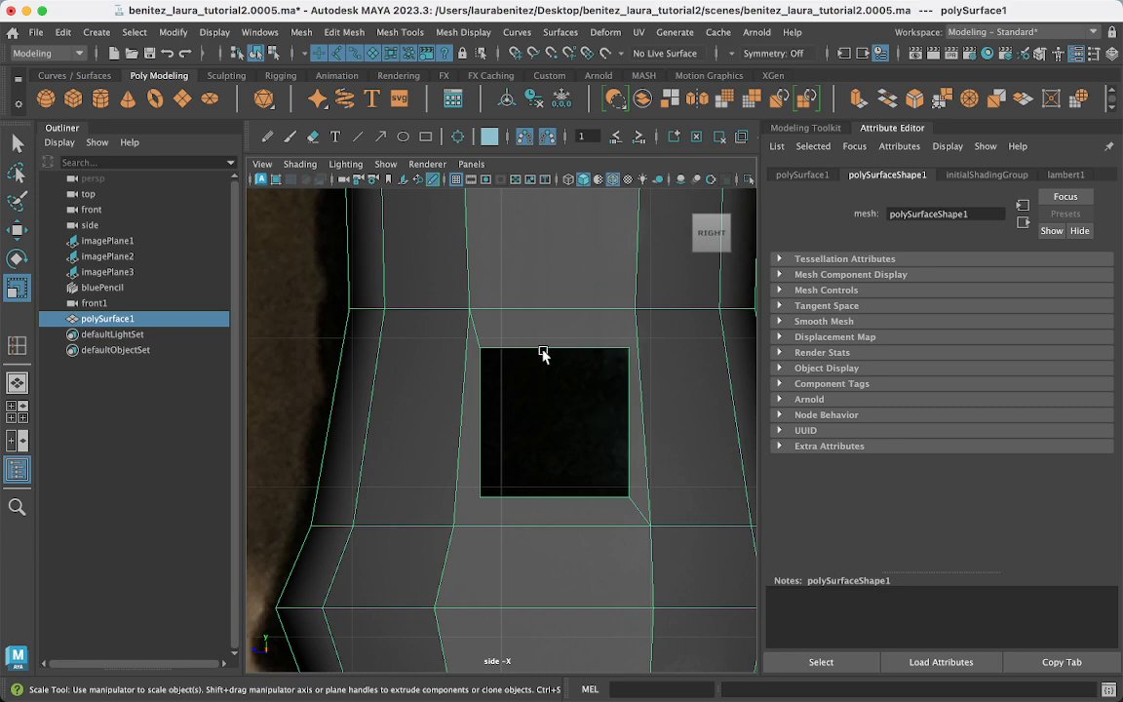
Cut edges with Multi-Cut from the square hole's two unconnected corners to the nearest handle vertices in the side view.
{"action": "right_click_drag", "start_coordinate": [623, 255], "coordinate": [546, 256]}
{"action": "left_click", "coordinate": [628, 349]}
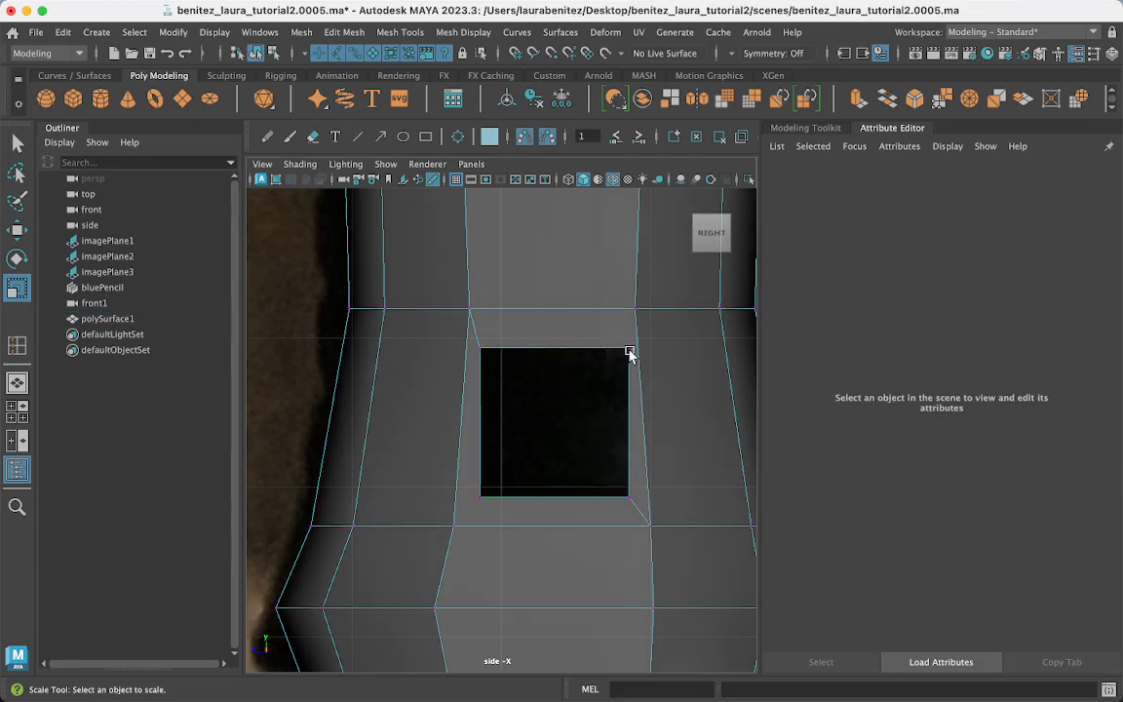
{"action": "left_click", "coordinate": [635, 310]}
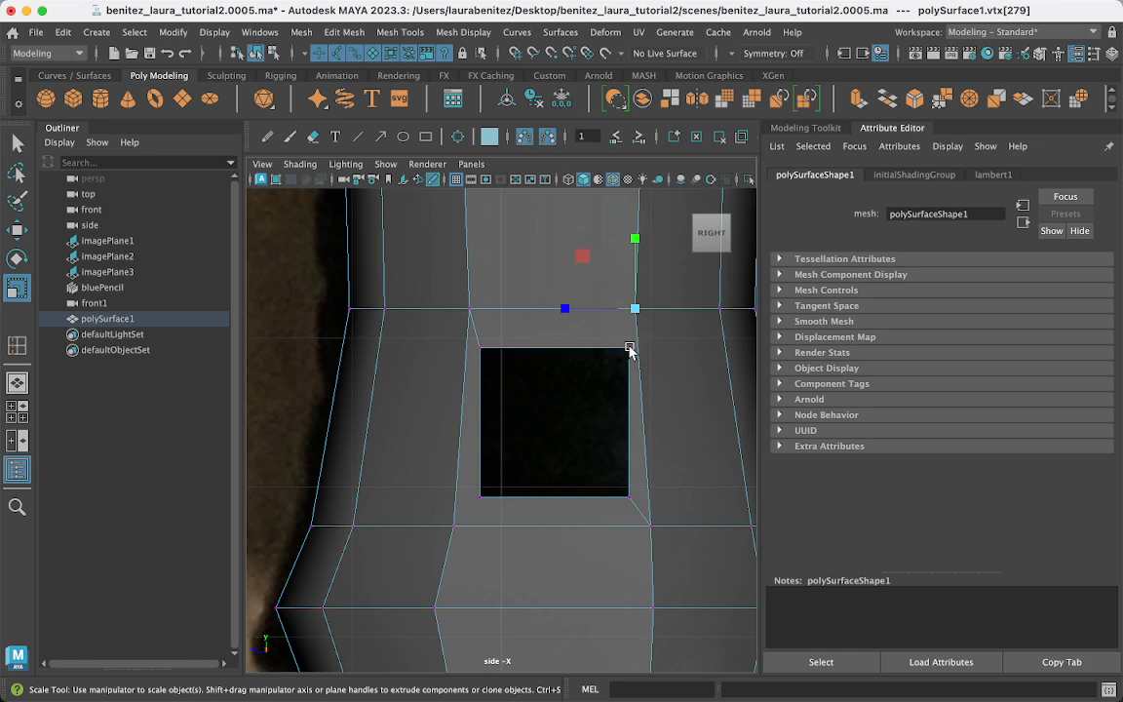
{"action": "right_click", "coordinate": [629, 349], "text": "shift"}
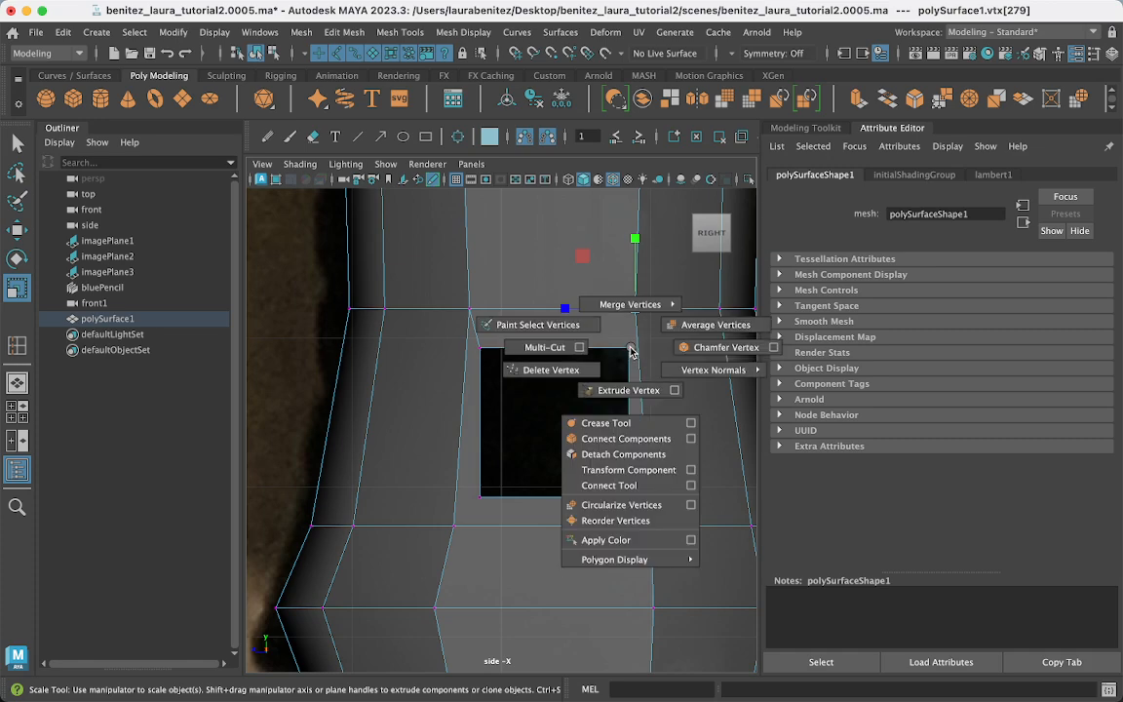
{"action": "left_click", "coordinate": [532, 349]}
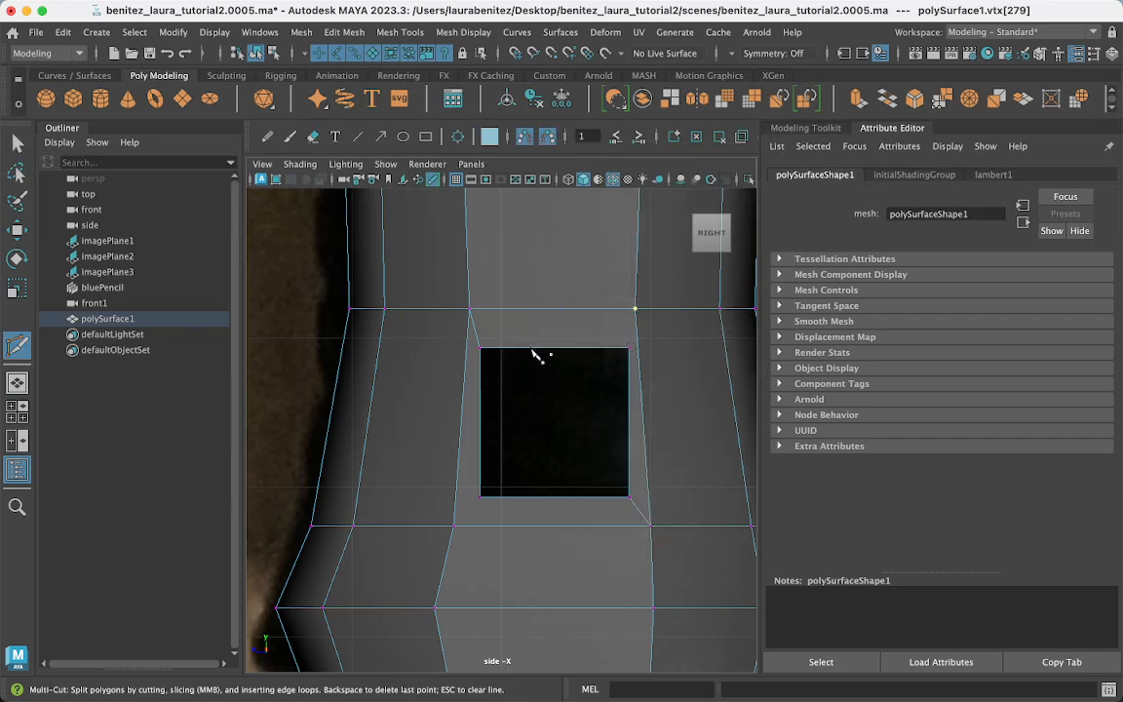
{"action": "left_click", "coordinate": [630, 348]}
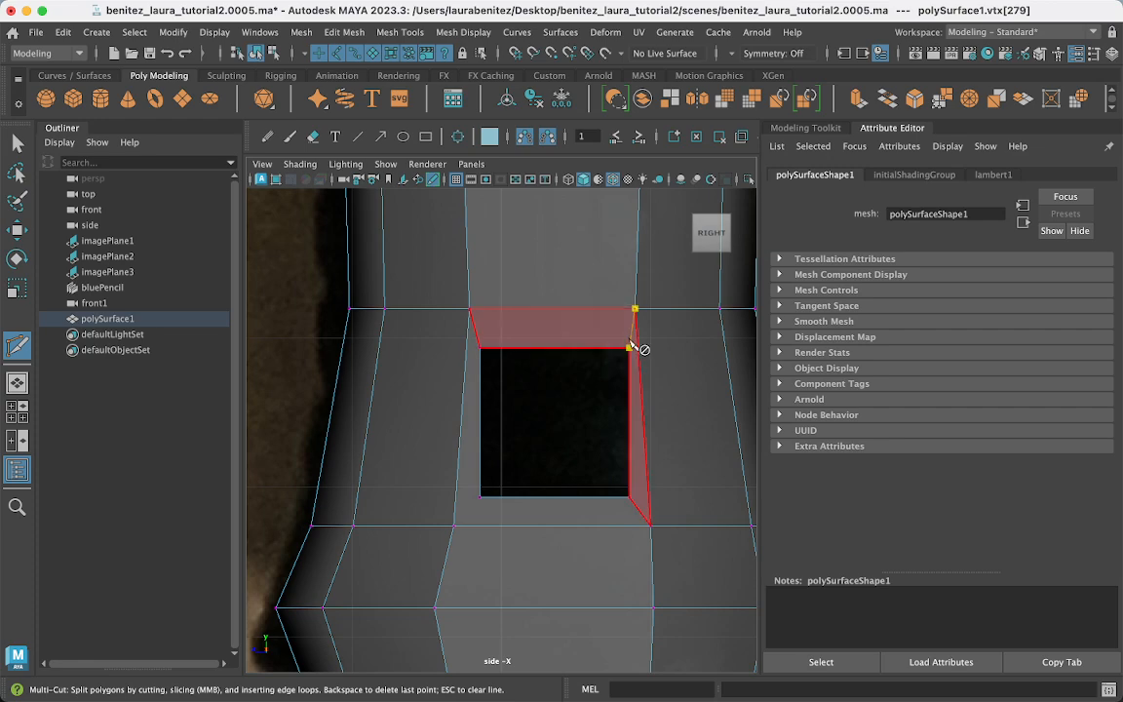
{"action": "key", "text": "Return"}
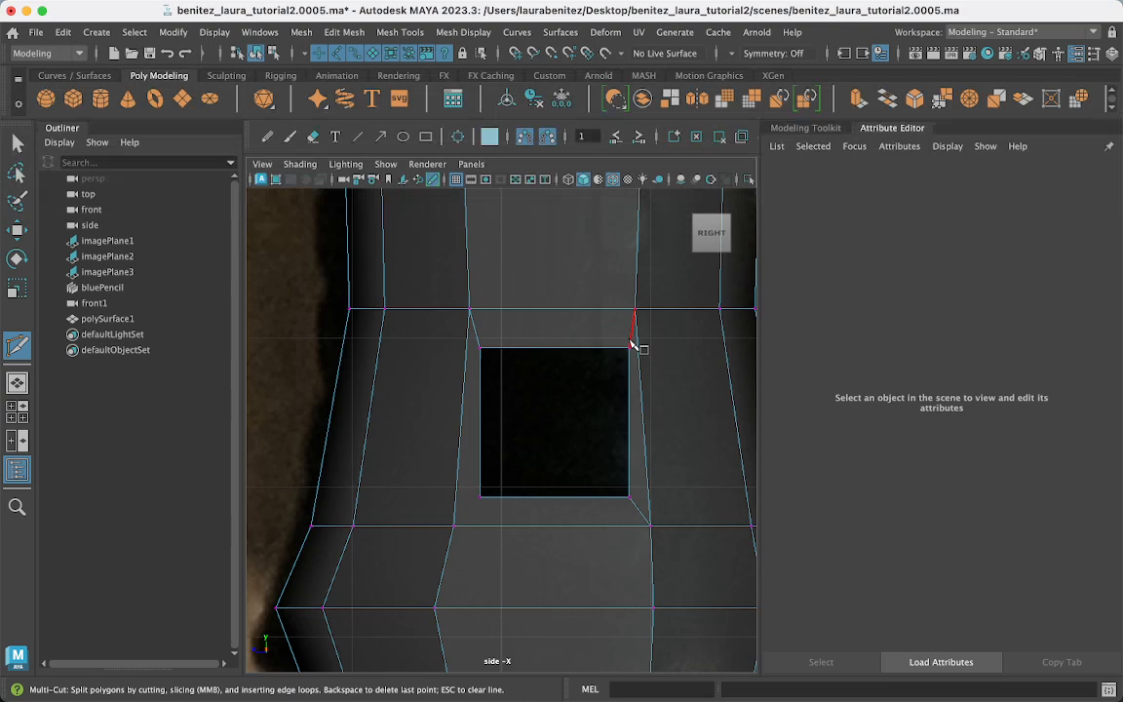
{"action": "left_click", "coordinate": [479, 498]}
{"action": "left_click", "coordinate": [455, 528]}
{"action": "key", "text": "Return"}
On the opposite side of the handle, Multi-Cut edges from the hole's two unconnected corners to the nearest handle vertices.
{"action": "key", "text": "space"}
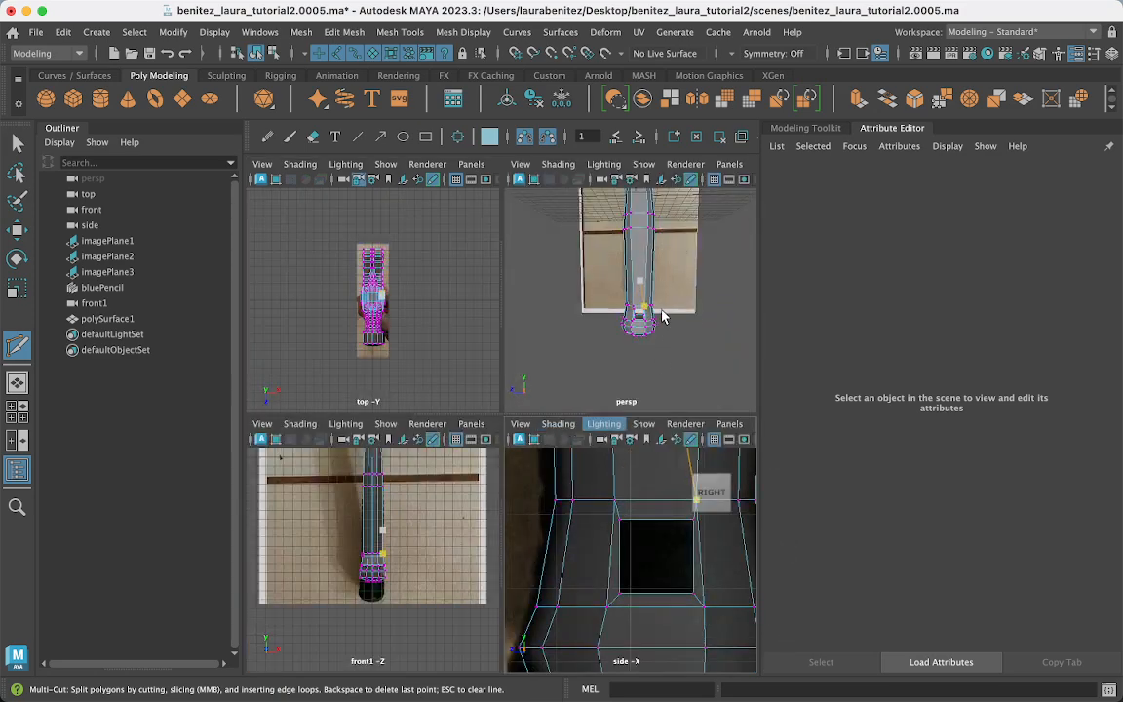
{"action": "left_click_drag", "start_coordinate": [663, 316], "coordinate": [509, 313], "text": "alt"}
{"action": "right_click_drag", "start_coordinate": [602, 301], "coordinate": [763, 438], "text": "alt"}
{"action": "right_click_drag", "start_coordinate": [576, 285], "coordinate": [674, 339], "text": "alt"}
{"action": "left_click_drag", "start_coordinate": [633, 335], "coordinate": [661, 338], "text": "alt"}
{"action": "middle_click_drag", "start_coordinate": [614, 337], "coordinate": [708, 344], "text": "alt"}
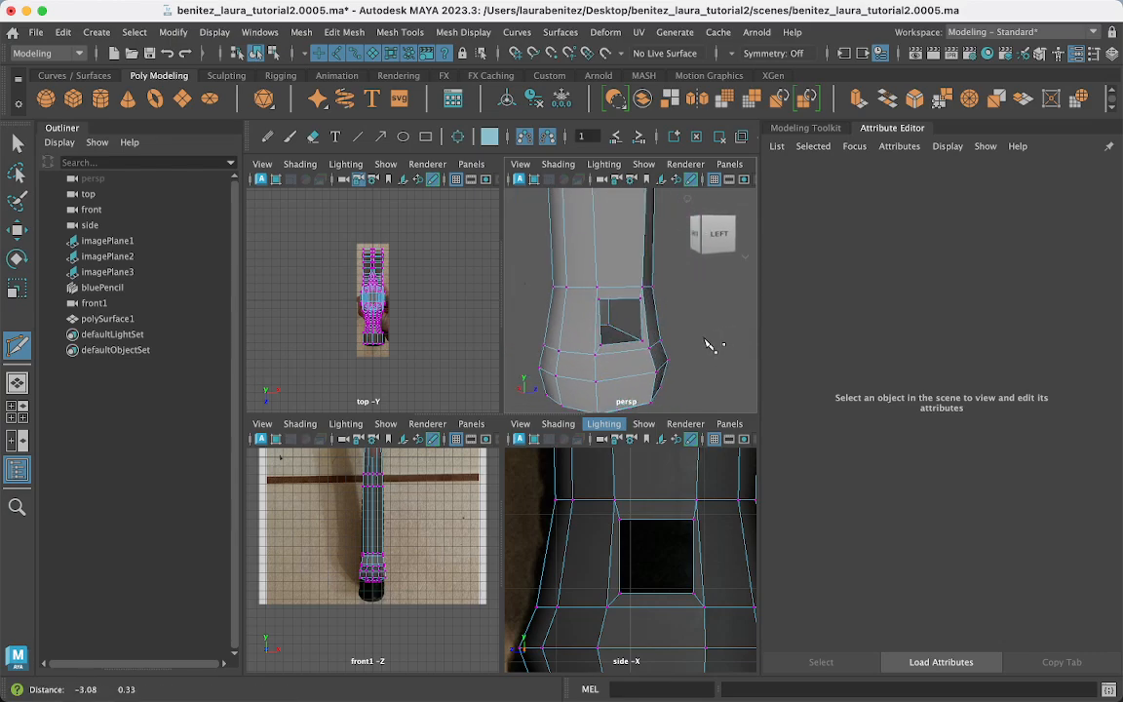
{"action": "left_click", "coordinate": [882, 129]}
{"action": "key", "text": "space"}
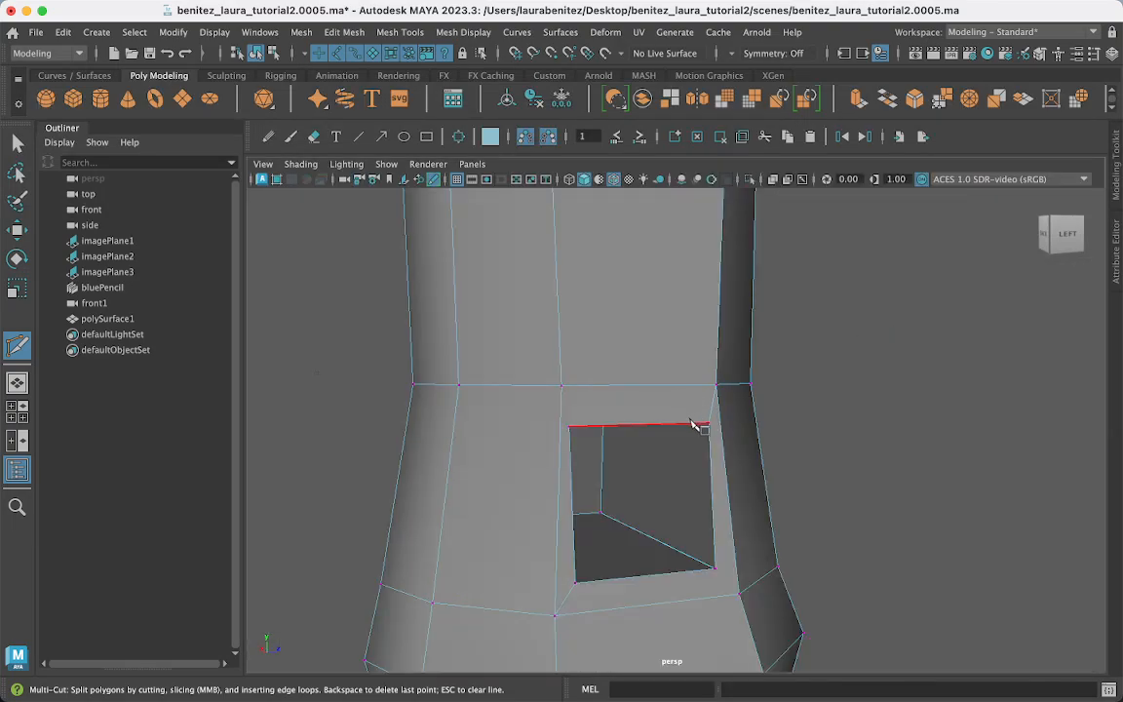
{"action": "left_click_drag", "start_coordinate": [696, 425], "coordinate": [672, 424], "text": "alt"}
{"action": "left_click_drag", "start_coordinate": [792, 431], "coordinate": [589, 406], "text": "alt"}
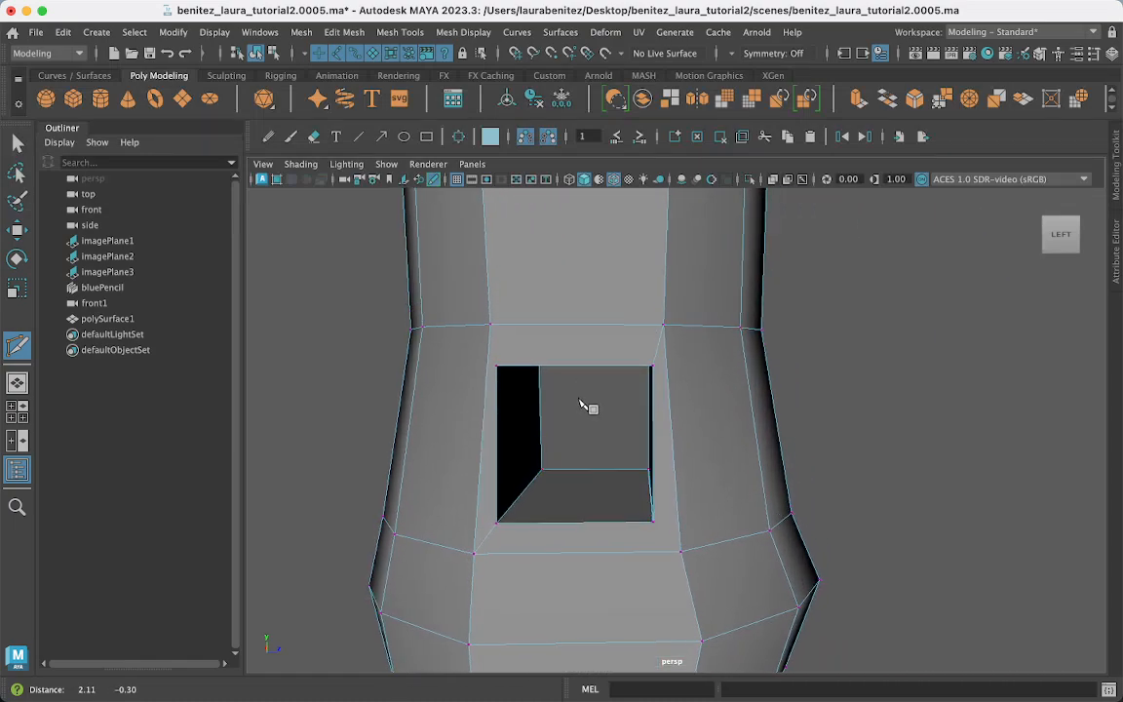
{"action": "middle_click_drag", "start_coordinate": [589, 407], "coordinate": [597, 405], "text": "alt"}
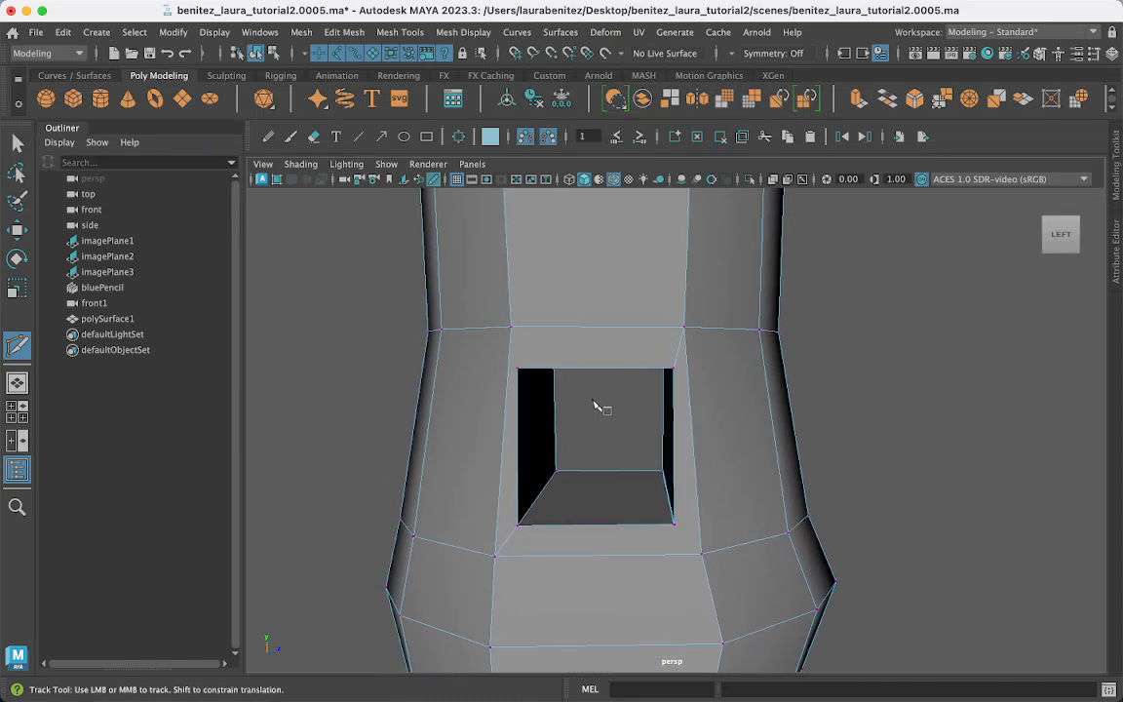
{"action": "left_click", "coordinate": [517, 369]}
{"action": "left_click", "coordinate": [511, 328]}
{"action": "right_click", "coordinate": [517, 326]}
{"action": "left_click", "coordinate": [673, 525]}
{"action": "left_click", "coordinate": [701, 553]}
{"action": "right_click", "coordinate": [702, 553]}
{"action": "left_click", "coordinate": [18, 145]}
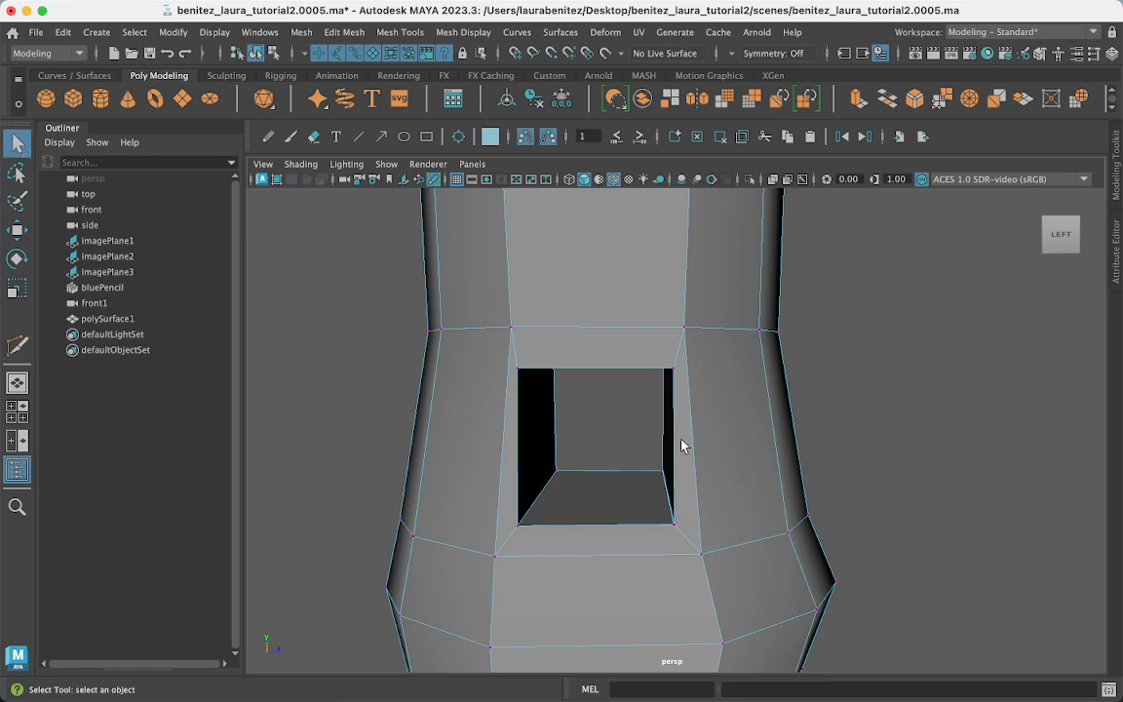
Insert an edge loop near mid-height through the handle faces and inner walls on each side of the square hole.
{"action": "right_click_drag", "start_coordinate": [685, 255], "coordinate": [763, 236]}
{"action": "right_click_drag", "start_coordinate": [706, 271], "coordinate": [623, 304], "text": "shift"}
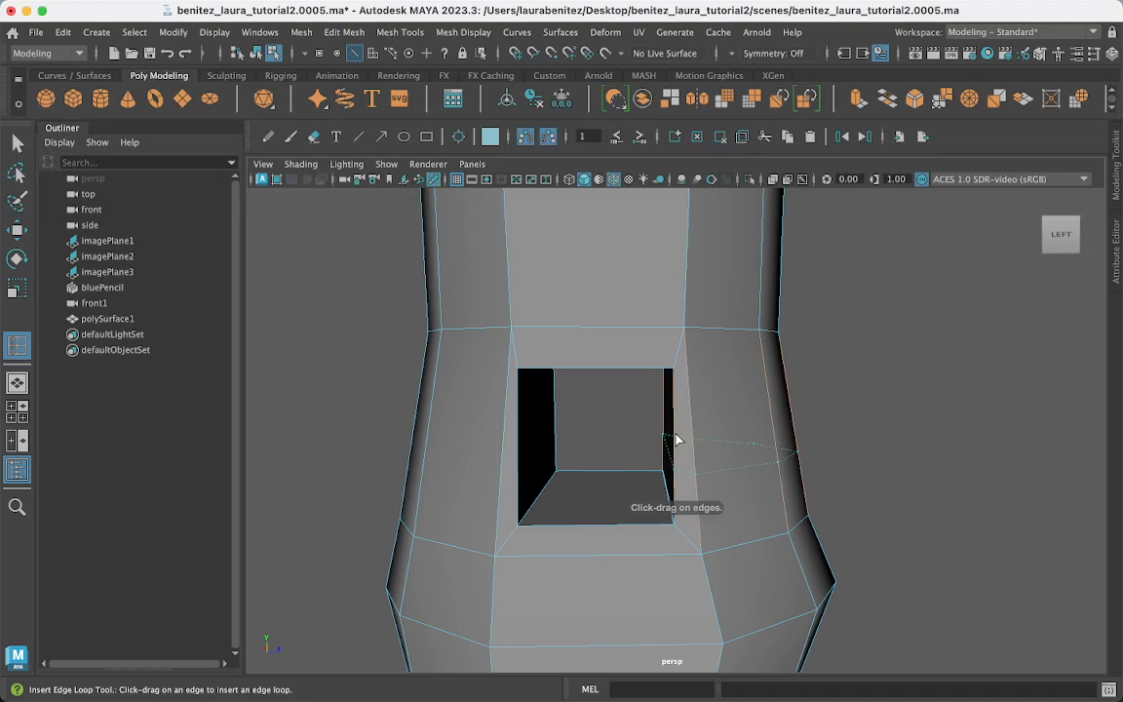
{"action": "left_click_drag", "start_coordinate": [680, 419], "coordinate": [678, 427]}
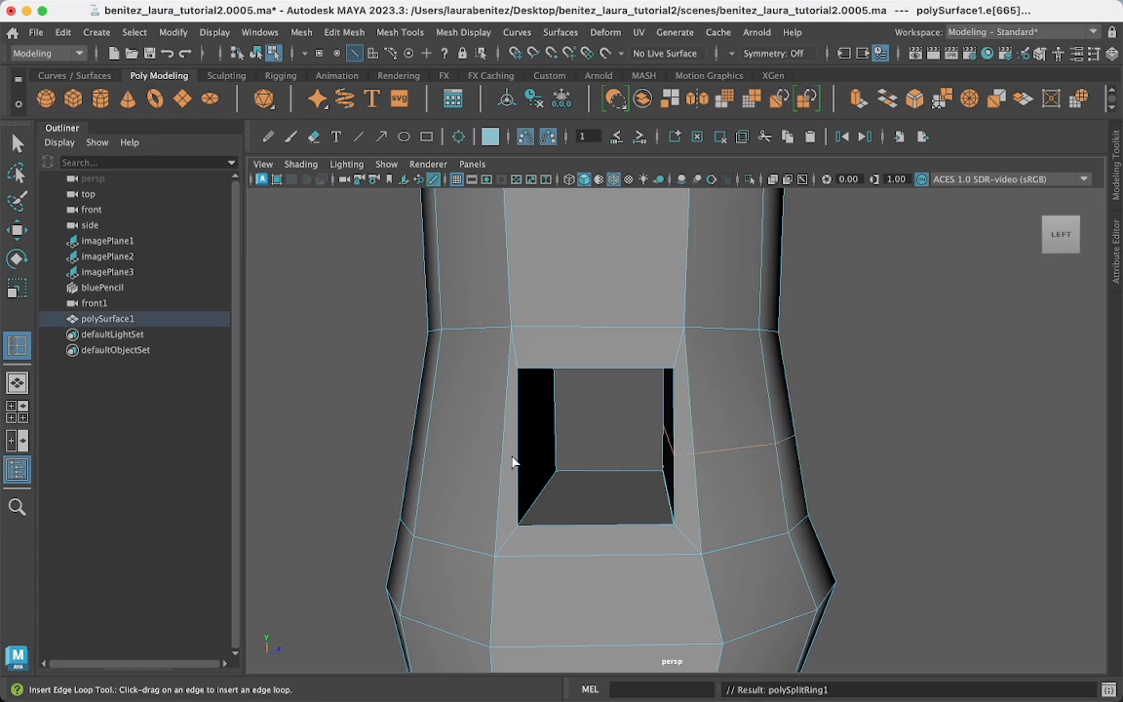
{"action": "left_click_drag", "start_coordinate": [573, 462], "coordinate": [585, 429], "text": "alt"}
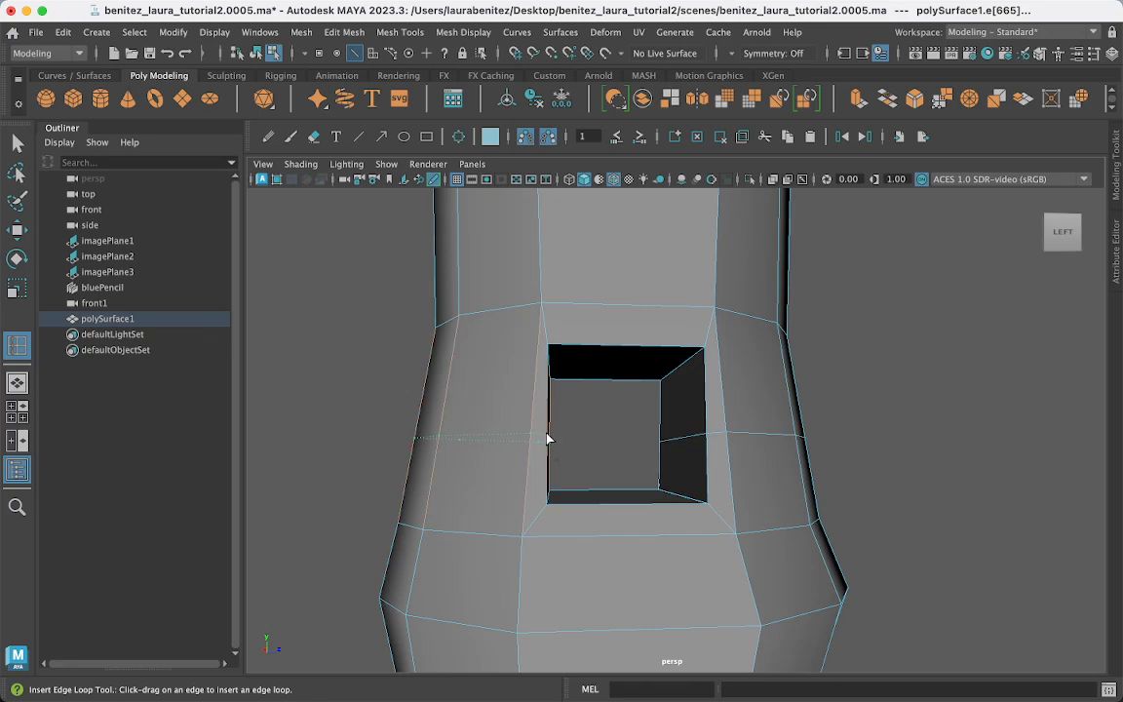
{"action": "left_click", "coordinate": [547, 438]}
{"action": "left_click_drag", "start_coordinate": [634, 463], "coordinate": [607, 464], "text": "alt"}
{"action": "mouse_move", "coordinate": [607, 464]}
{"action": "middle_mouse_down", "text": "alt"}
{"action": "mouse_move", "coordinate": [629, 465]}
{"action": "mouse_move", "coordinate": [578, 465]}
{"action": "mouse_move", "coordinate": [600, 472]}
{"action": "middle_mouse_up", "text": "alt"}
{"action": "key", "text": "q"}
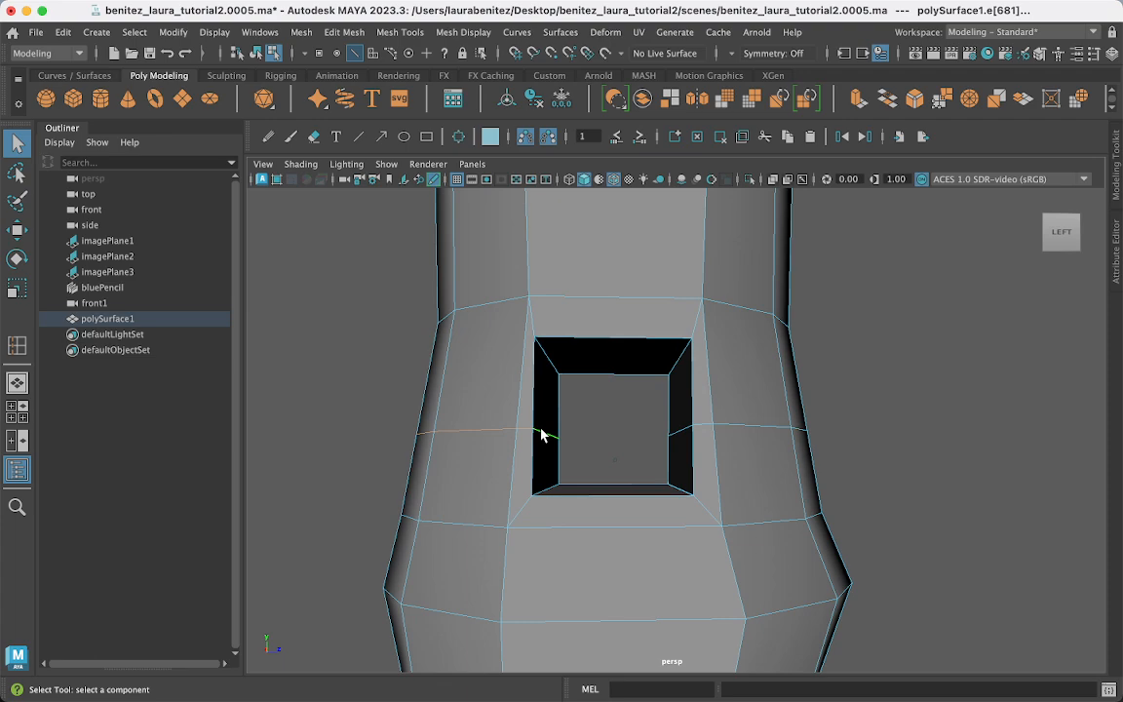
{"action": "left_click", "coordinate": [543, 435]}
{"action": "left_click", "coordinate": [675, 434]}
{"action": "key", "text": "r"}
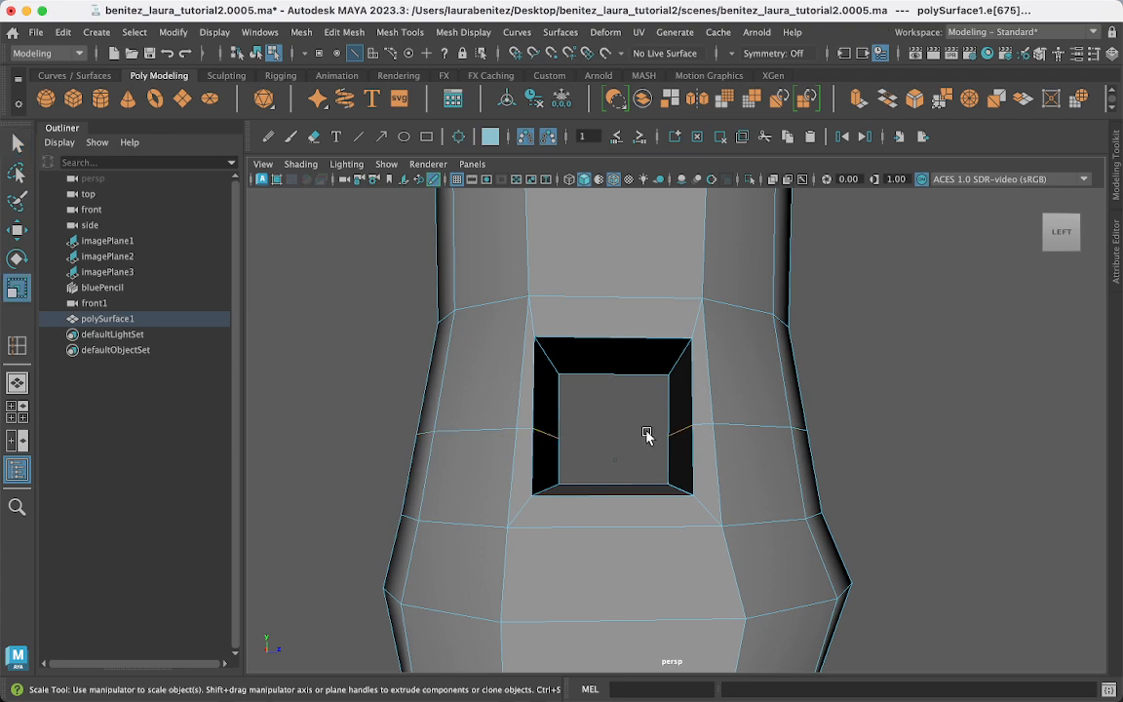
{"action": "mouse_move", "coordinate": [677, 433]}
{"action": "left_mouse_down"}
{"action": "mouse_move", "coordinate": [725, 441]}
{"action": "mouse_move", "coordinate": [673, 437]}
{"action": "left_mouse_up"}
{"action": "left_click", "coordinate": [523, 431]}
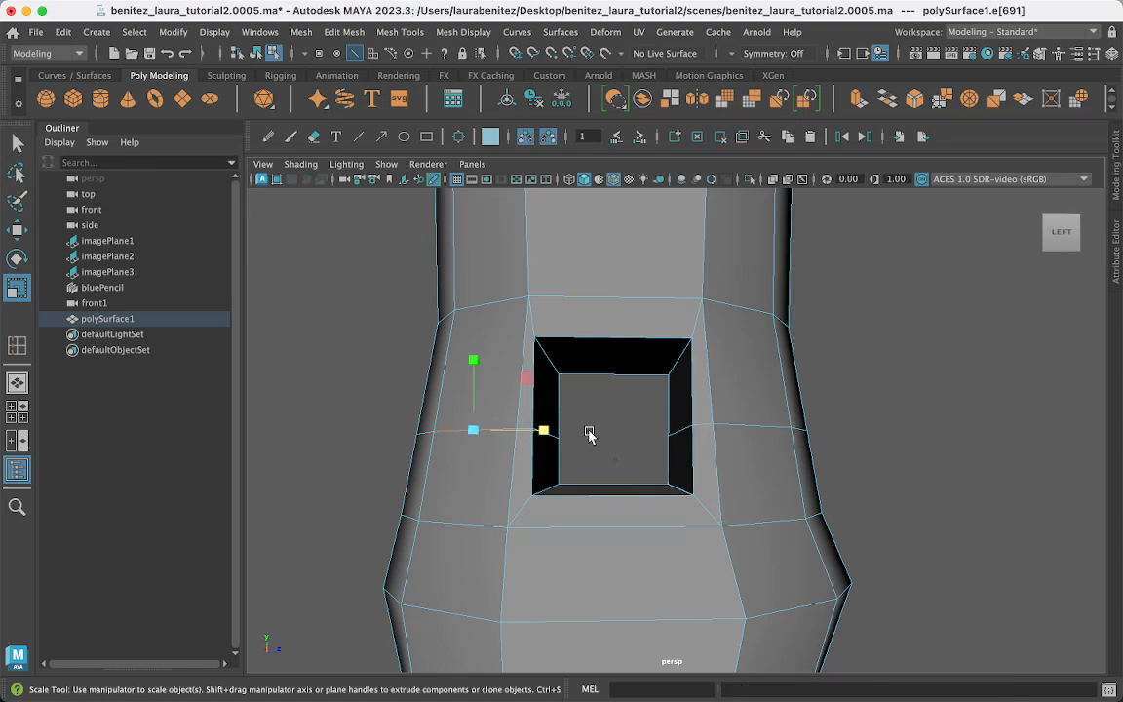
{"action": "key", "text": "q"}
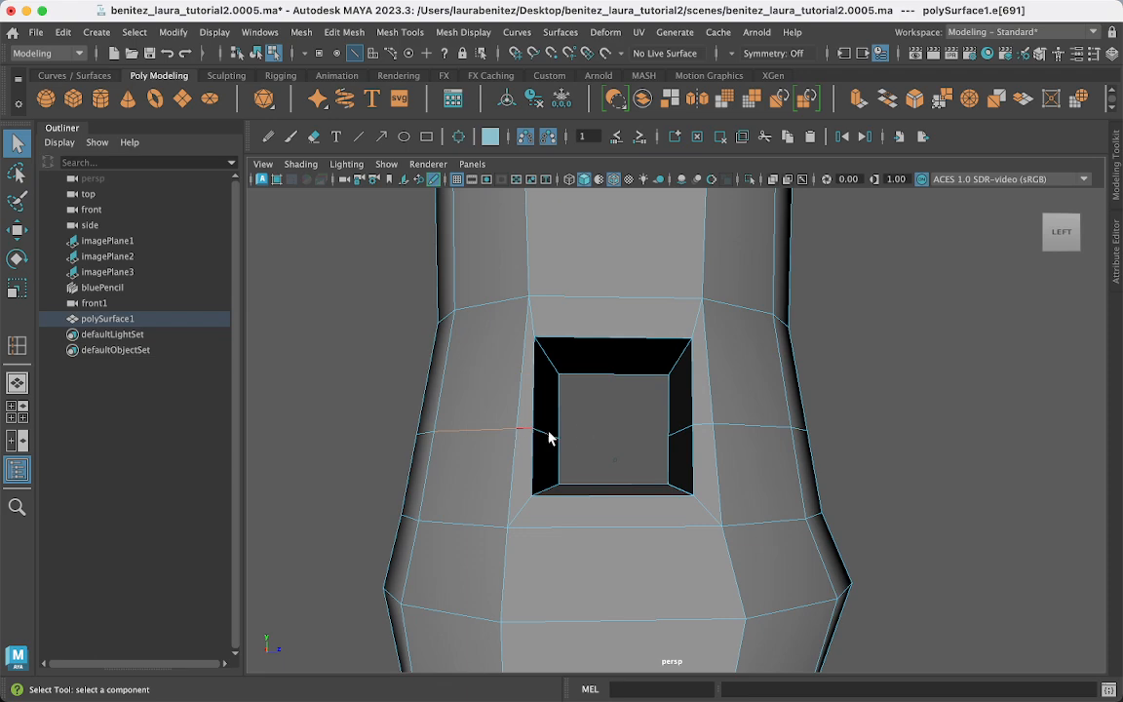
{"action": "right_click_drag", "start_coordinate": [557, 255], "coordinate": [480, 254]}
{"action": "left_click_drag", "start_coordinate": [651, 394], "coordinate": [559, 415]}
Try to shape the hole into a hexagon by scaling its upper and lower inner faces narrower.
{"action": "right_click", "coordinate": [575, 344]}
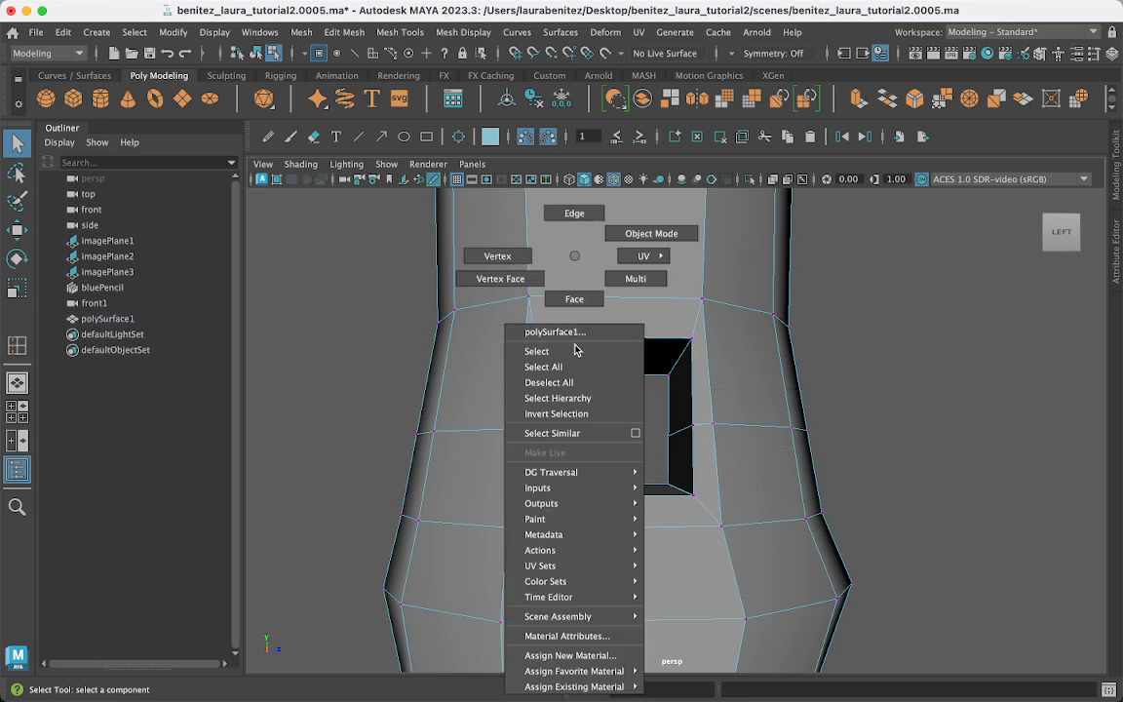
{"action": "left_click", "coordinate": [574, 300]}
{"action": "left_click", "coordinate": [610, 347]}
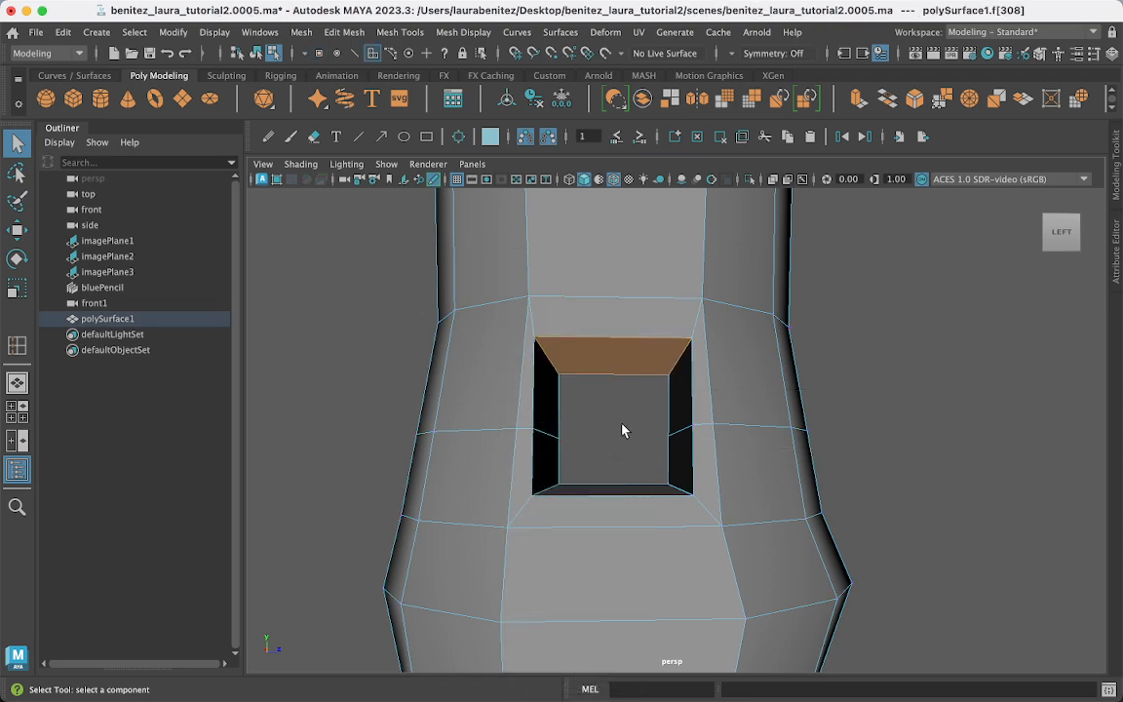
{"action": "left_click", "coordinate": [604, 485], "text": "shift"}
{"action": "key", "text": "r"}
{"action": "left_click_drag", "start_coordinate": [682, 426], "coordinate": [649, 429]}
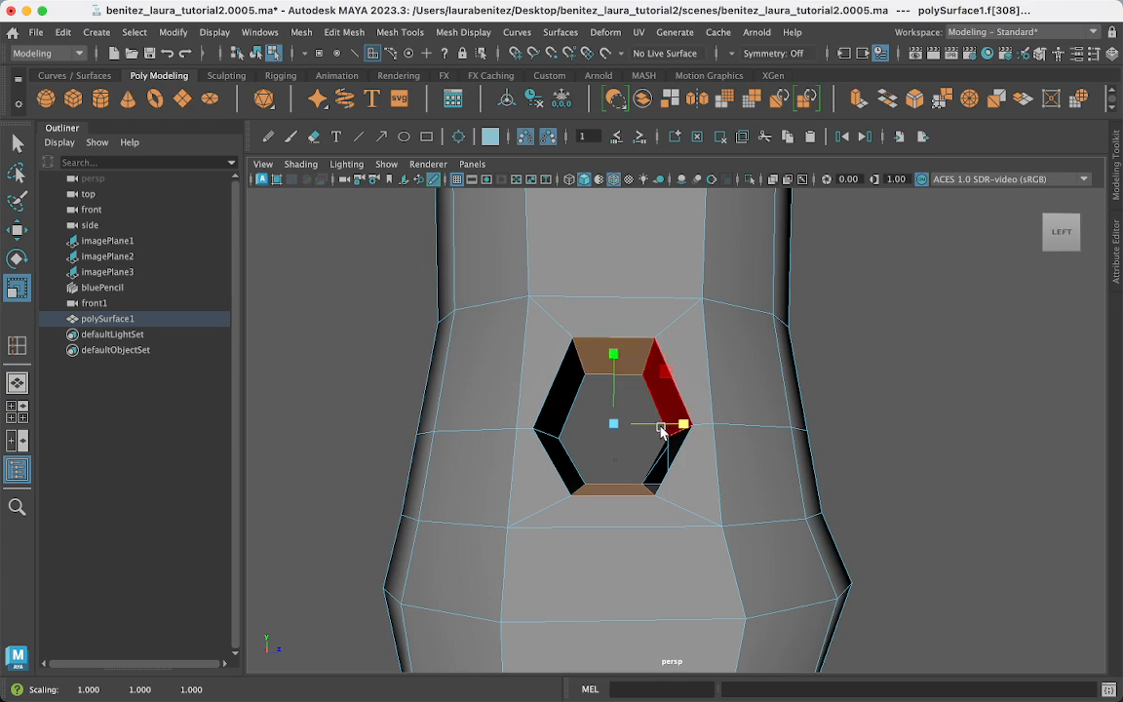
{"action": "left_click_drag", "start_coordinate": [665, 441], "coordinate": [665, 447], "text": "alt"}
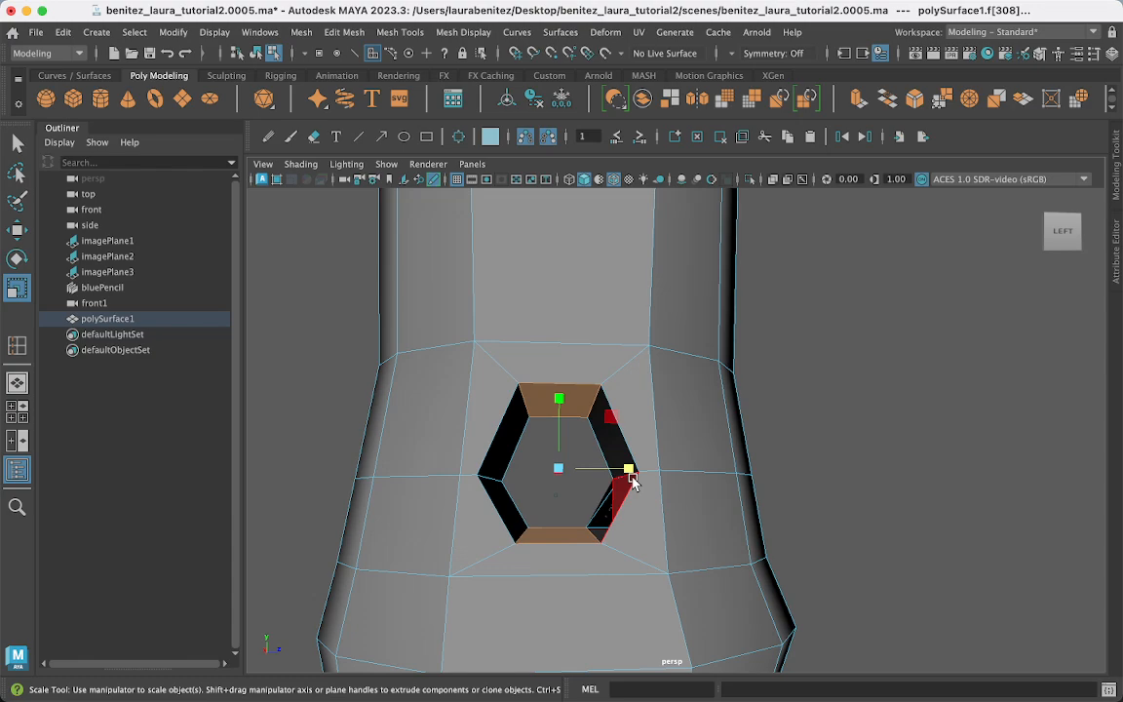
{"action": "key", "text": "q"}
{"action": "middle_click_drag", "start_coordinate": [646, 527], "coordinate": [695, 510], "text": "alt"}
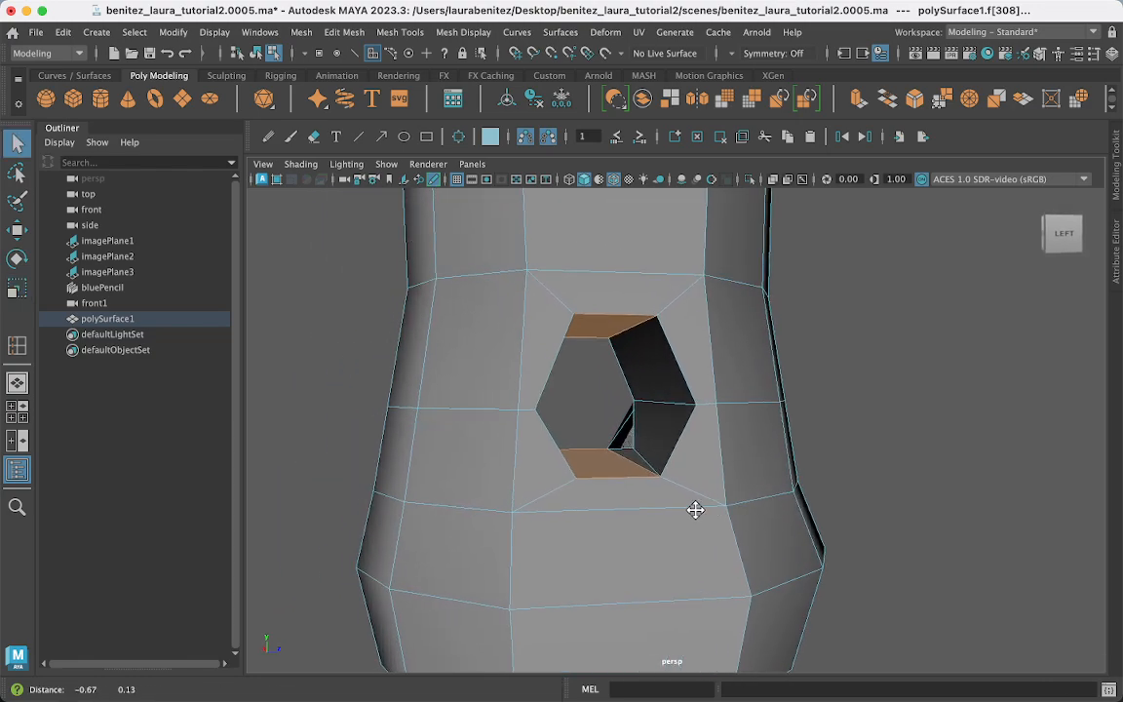
{"action": "left_click_drag", "start_coordinate": [696, 510], "coordinate": [657, 501], "text": "alt"}
Delete the stray diagonal edge running from the hole's lower corner on the other side of the handle.
{"action": "middle_click_drag", "start_coordinate": [693, 497], "coordinate": [495, 496], "text": "alt"}
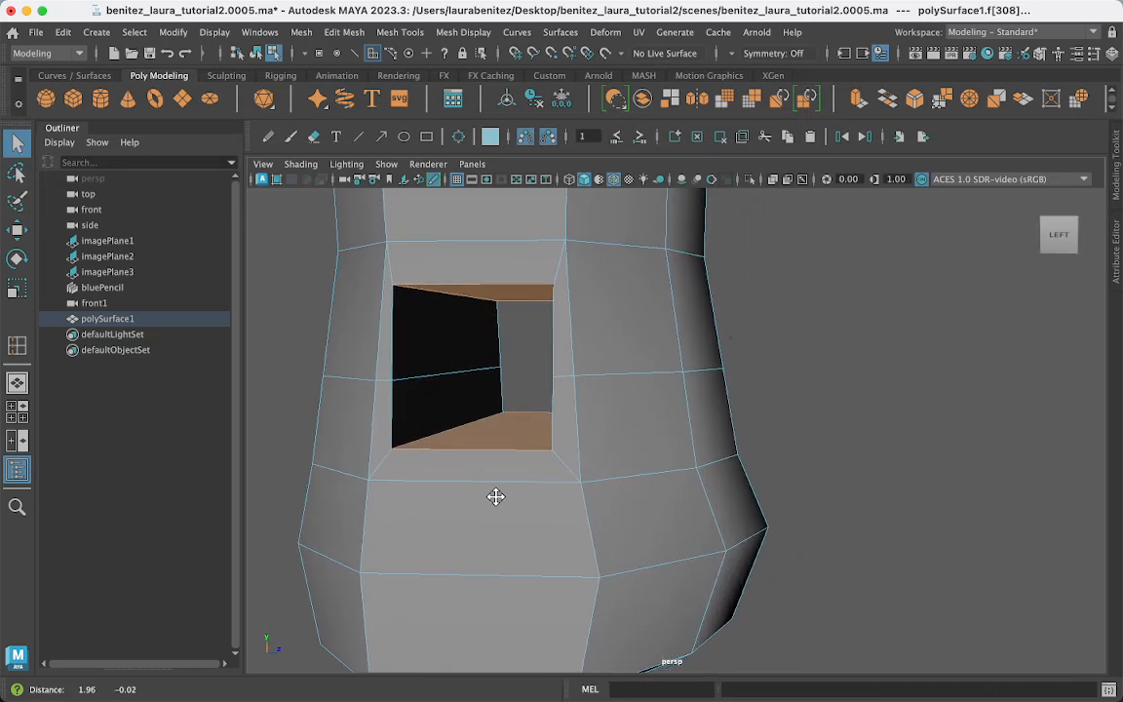
{"action": "left_click_drag", "start_coordinate": [654, 486], "coordinate": [410, 480], "text": "alt"}
{"action": "middle_click_drag", "start_coordinate": [746, 493], "coordinate": [117, 437], "text": "alt"}
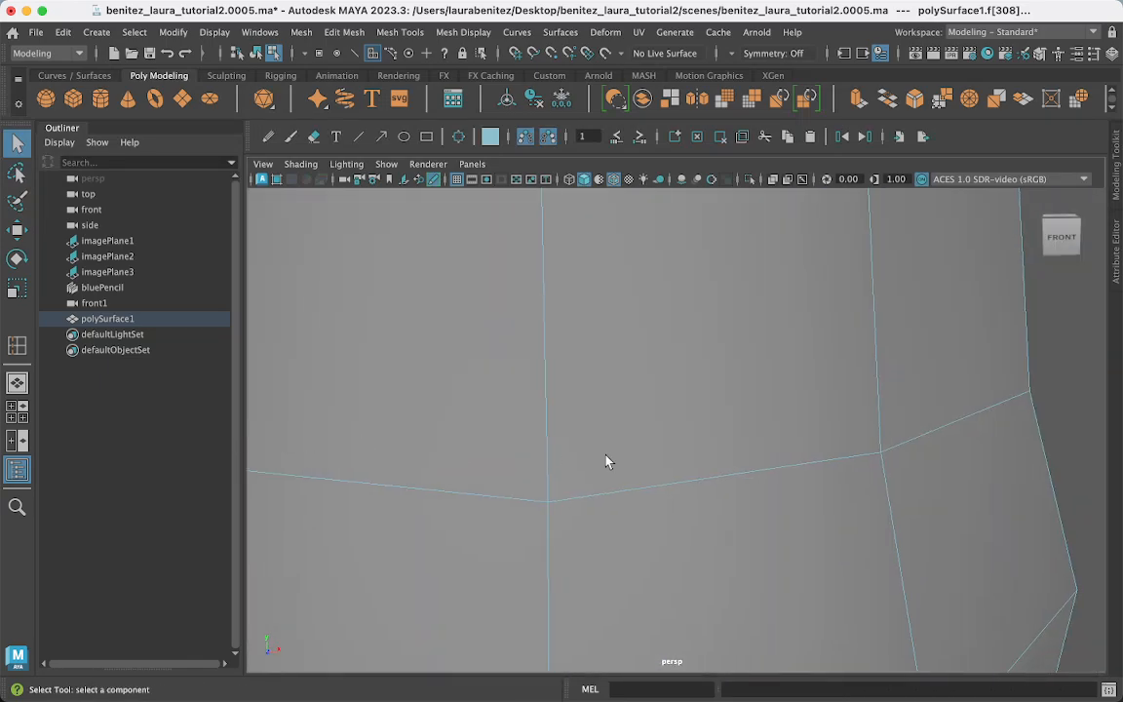
{"action": "middle_click_drag", "start_coordinate": [605, 456], "coordinate": [447, 452], "text": "alt"}
{"action": "left_click_drag", "start_coordinate": [446, 451], "coordinate": [531, 426], "text": "alt"}
{"action": "middle_click_drag", "start_coordinate": [532, 426], "coordinate": [539, 461], "text": "alt"}
{"action": "left_click_drag", "start_coordinate": [546, 462], "coordinate": [439, 470], "text": "alt"}
{"action": "middle_click_drag", "start_coordinate": [439, 470], "coordinate": [510, 468], "text": "alt"}
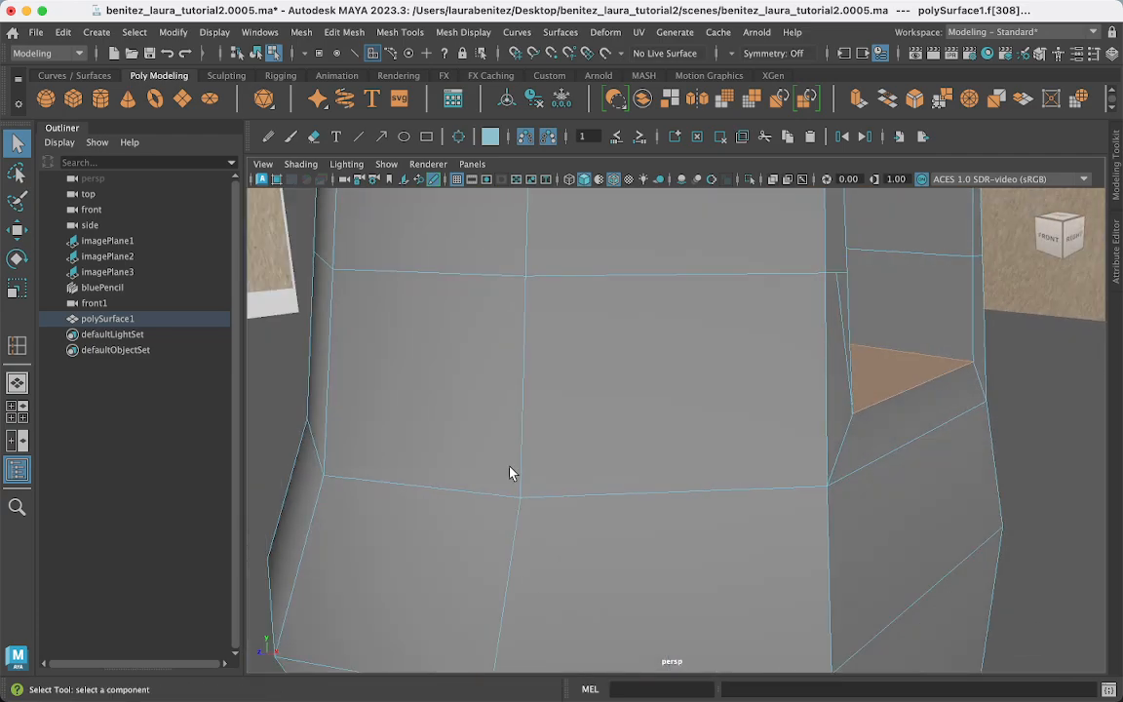
{"action": "left_click_drag", "start_coordinate": [587, 461], "coordinate": [465, 469], "text": "alt"}
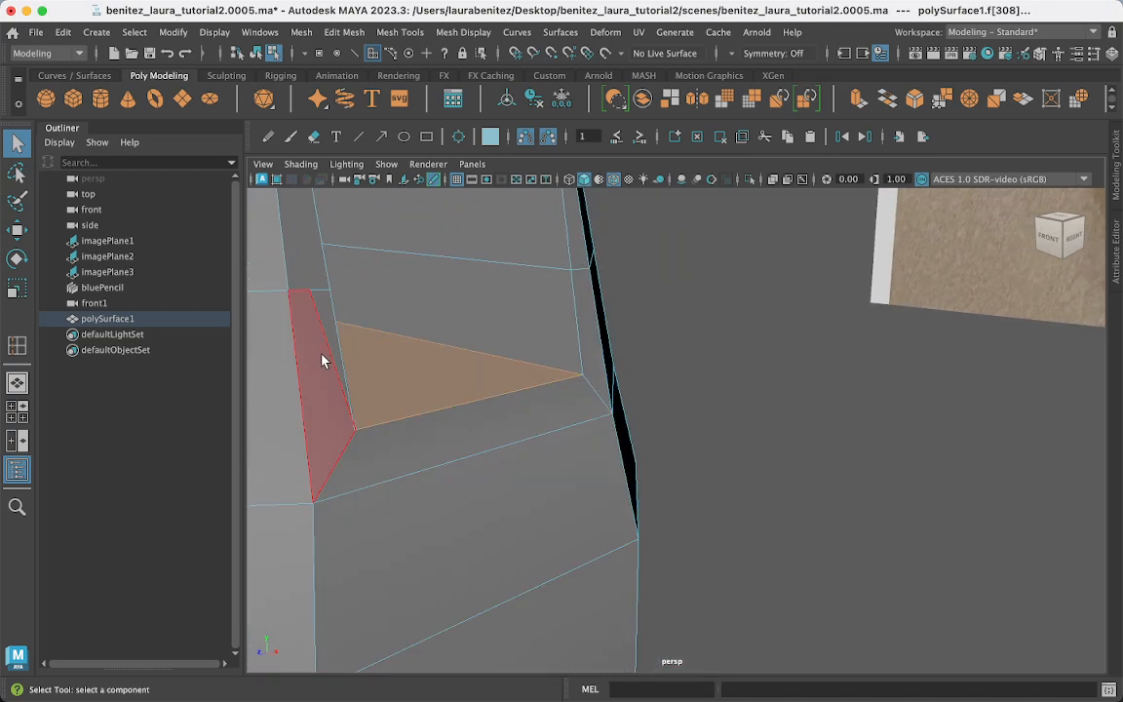
{"action": "right_click", "coordinate": [310, 255]}
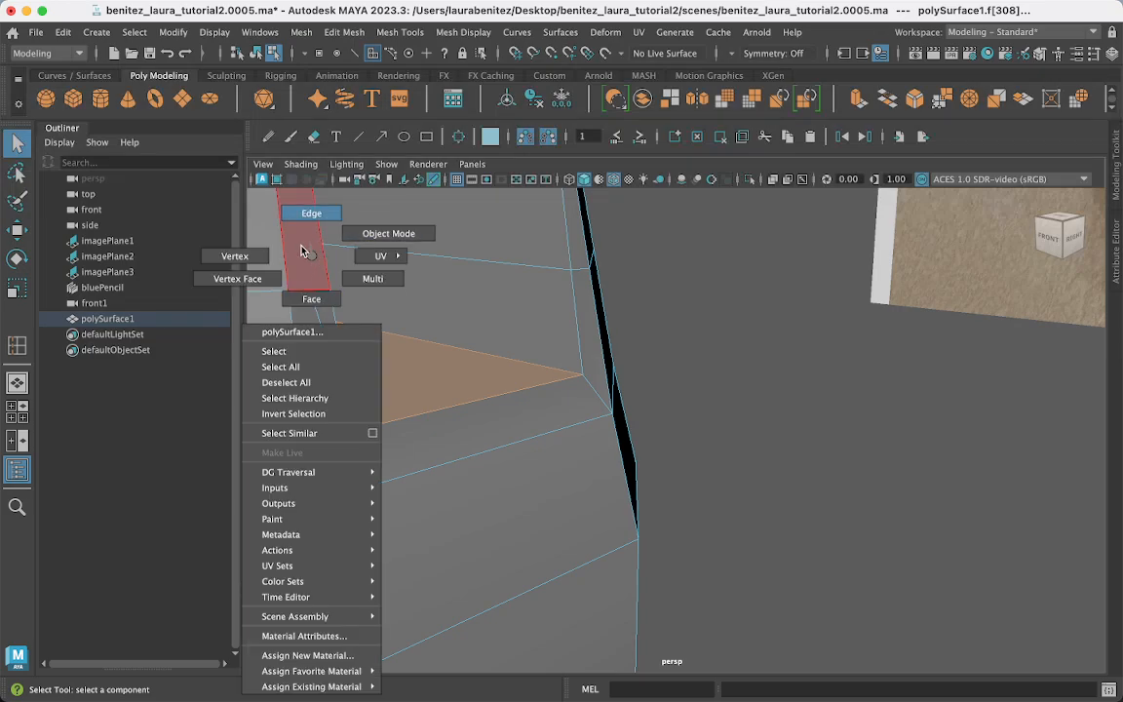
{"action": "left_click", "coordinate": [311, 213]}
{"action": "left_click", "coordinate": [327, 351]}
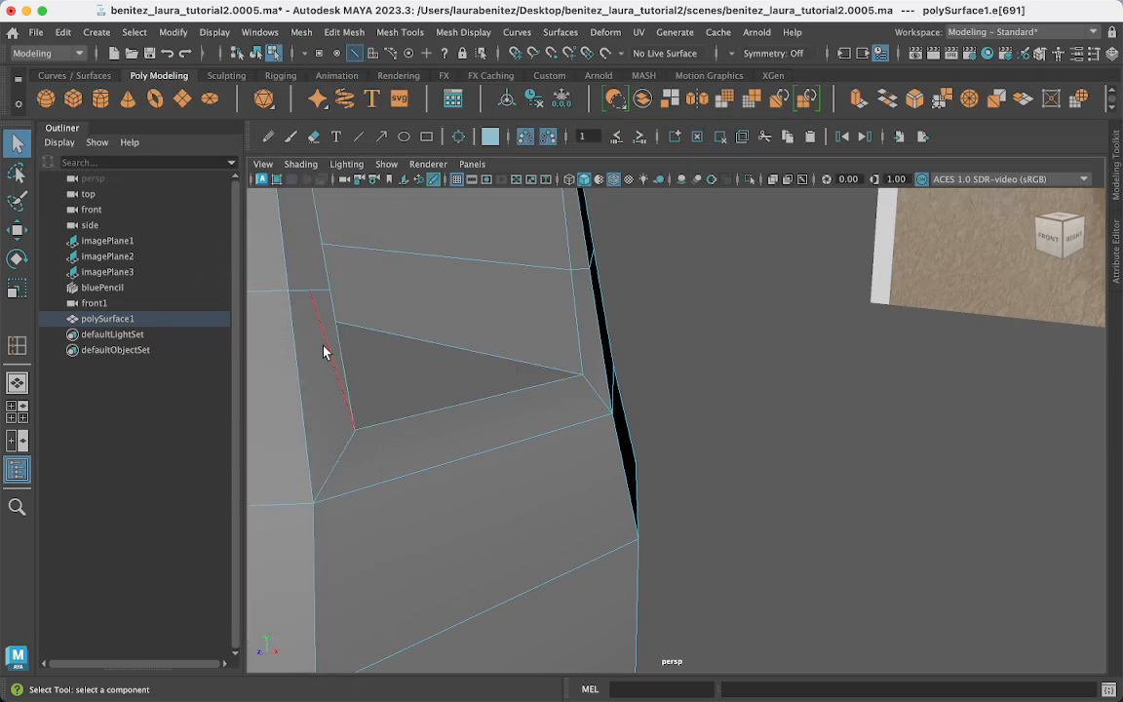
{"action": "left_click", "coordinate": [325, 352]}
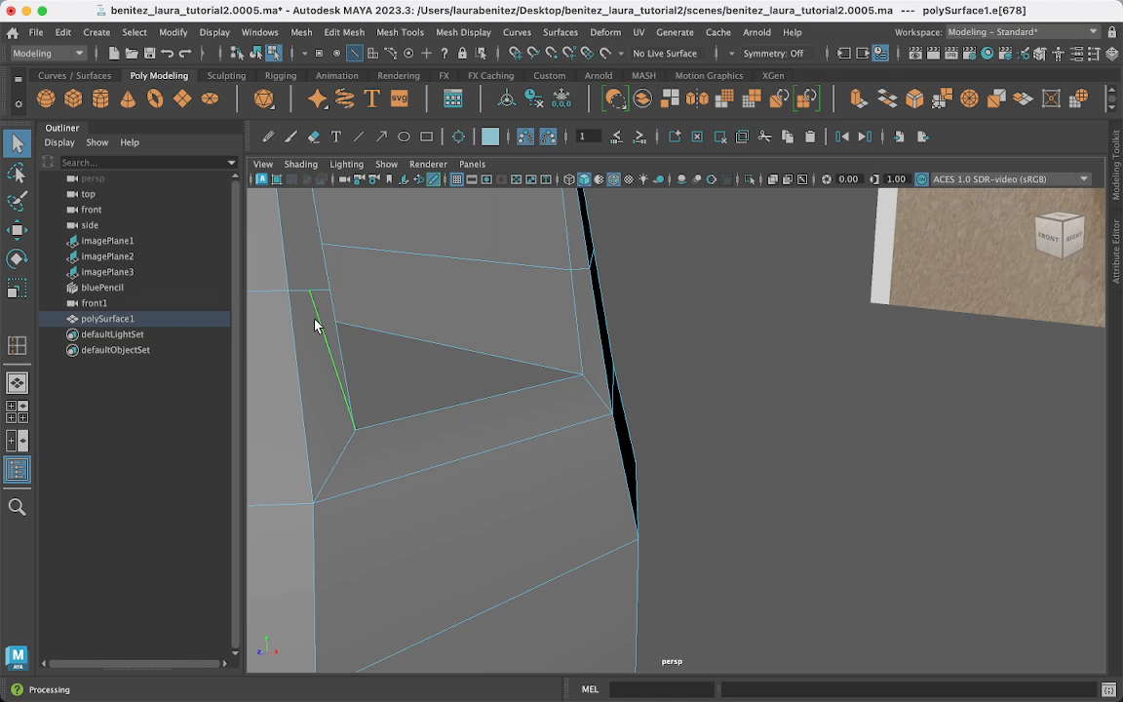
{"action": "key", "text": "Delete"}
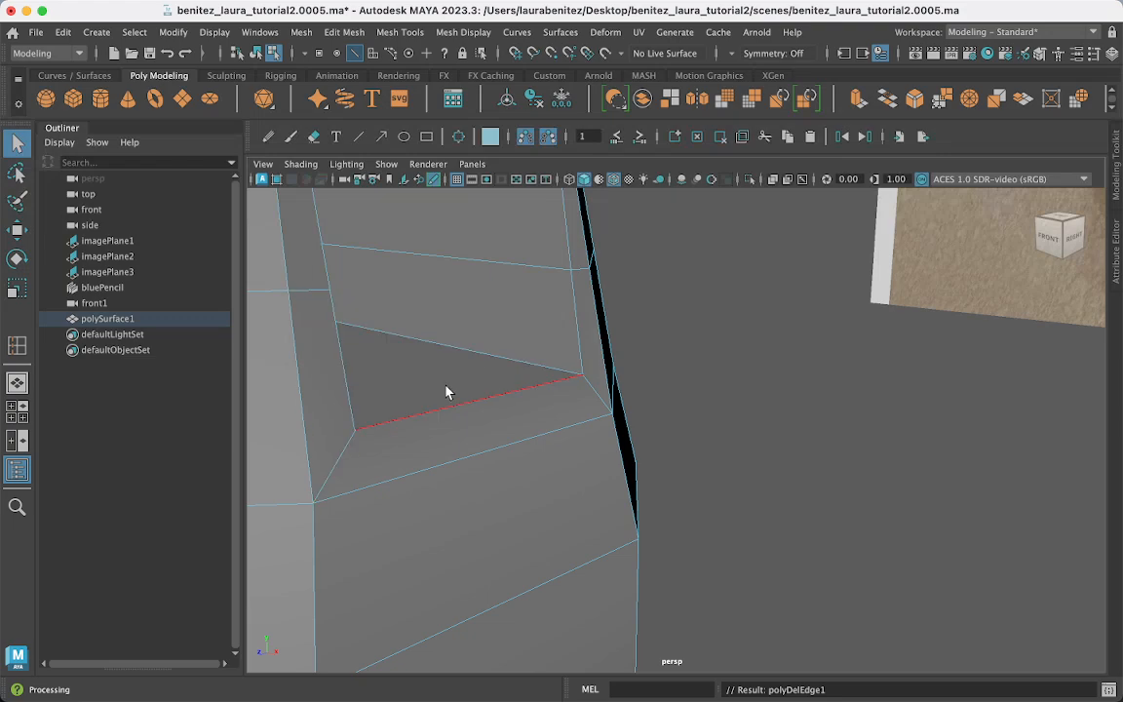
Try to narrow the handle hole by scaling its upper and lower inner faces together, starting from the opposite side, and undo the scaling.
{"action": "left_click_drag", "start_coordinate": [393, 394], "coordinate": [660, 417], "text": "alt"}
{"action": "middle_click_drag", "start_coordinate": [662, 417], "coordinate": [874, 413], "text": "alt"}
{"action": "left_click_drag", "start_coordinate": [741, 417], "coordinate": [850, 421], "text": "alt"}
{"action": "middle_click_drag", "start_coordinate": [792, 425], "coordinate": [886, 435], "text": "alt"}
{"action": "right_click_drag", "start_coordinate": [885, 434], "coordinate": [785, 436], "text": "alt"}
{"action": "left_click_drag", "start_coordinate": [784, 436], "coordinate": [826, 452], "text": "alt"}
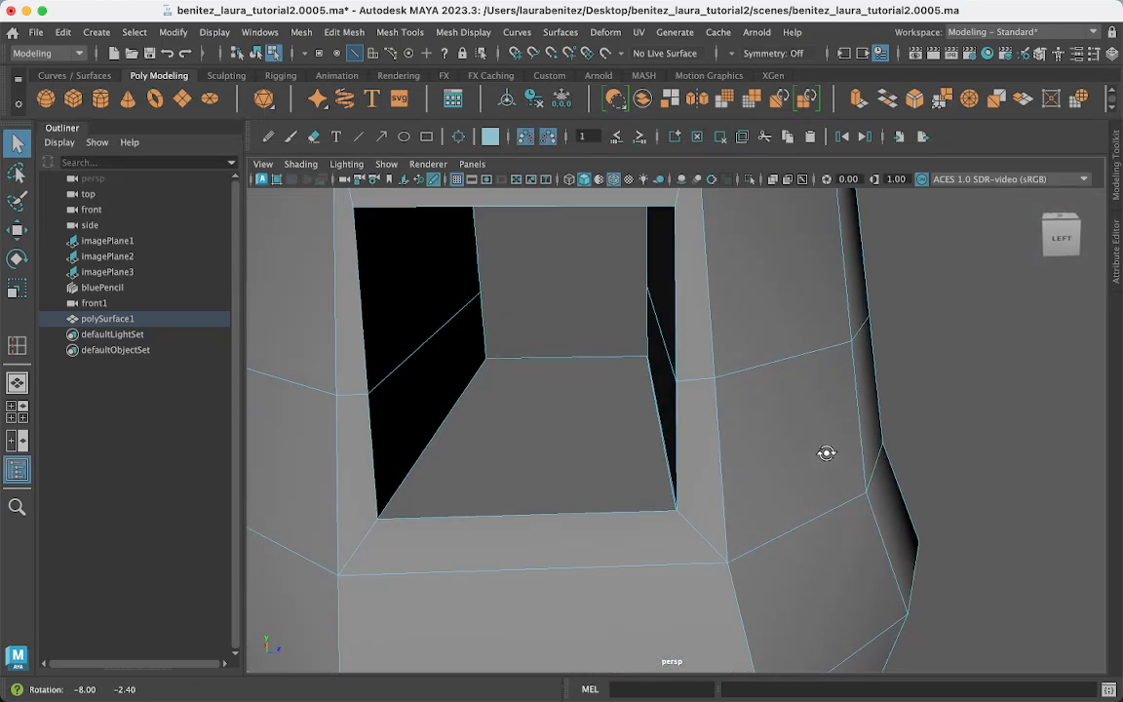
{"action": "right_click_drag", "start_coordinate": [582, 429], "coordinate": [588, 300]}
{"action": "left_click", "coordinate": [564, 414]}
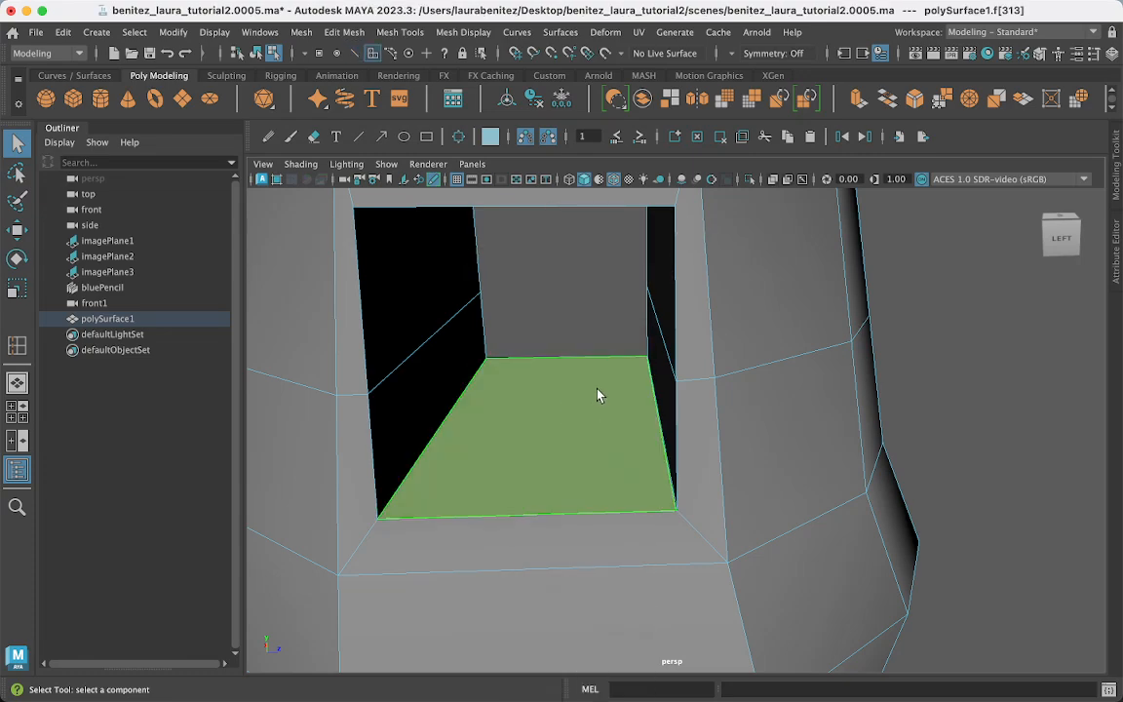
{"action": "middle_click_drag", "start_coordinate": [599, 395], "coordinate": [586, 462], "text": "alt"}
{"action": "left_click", "coordinate": [545, 358]}
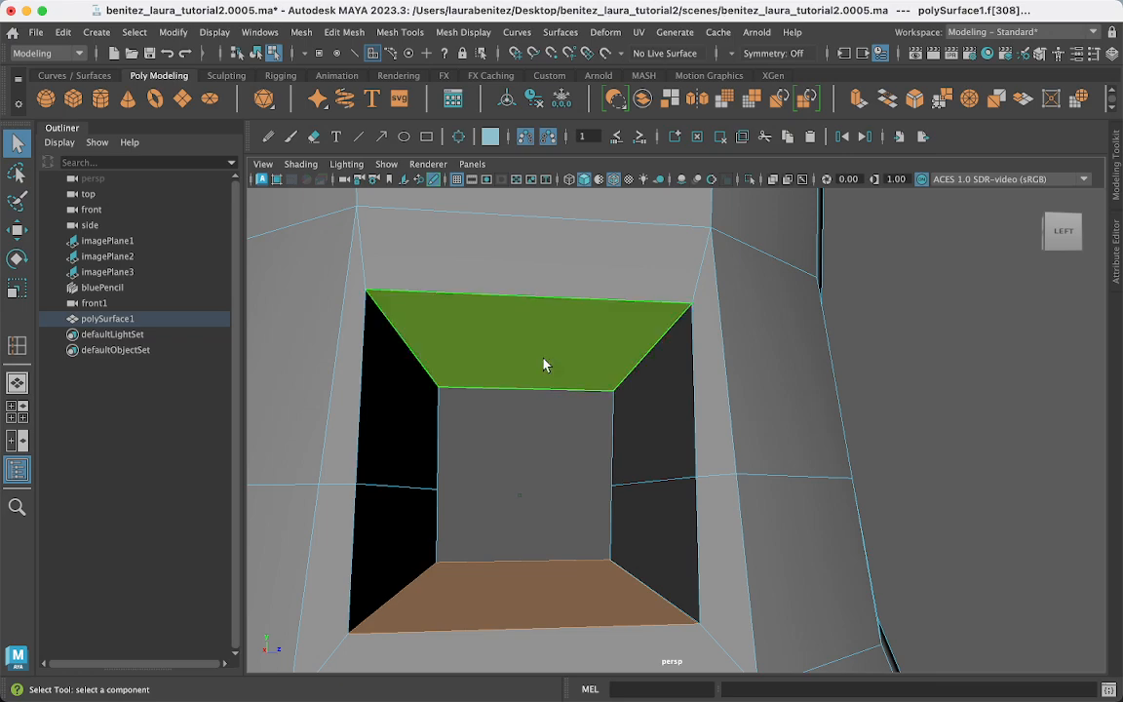
{"action": "key", "text": "r"}
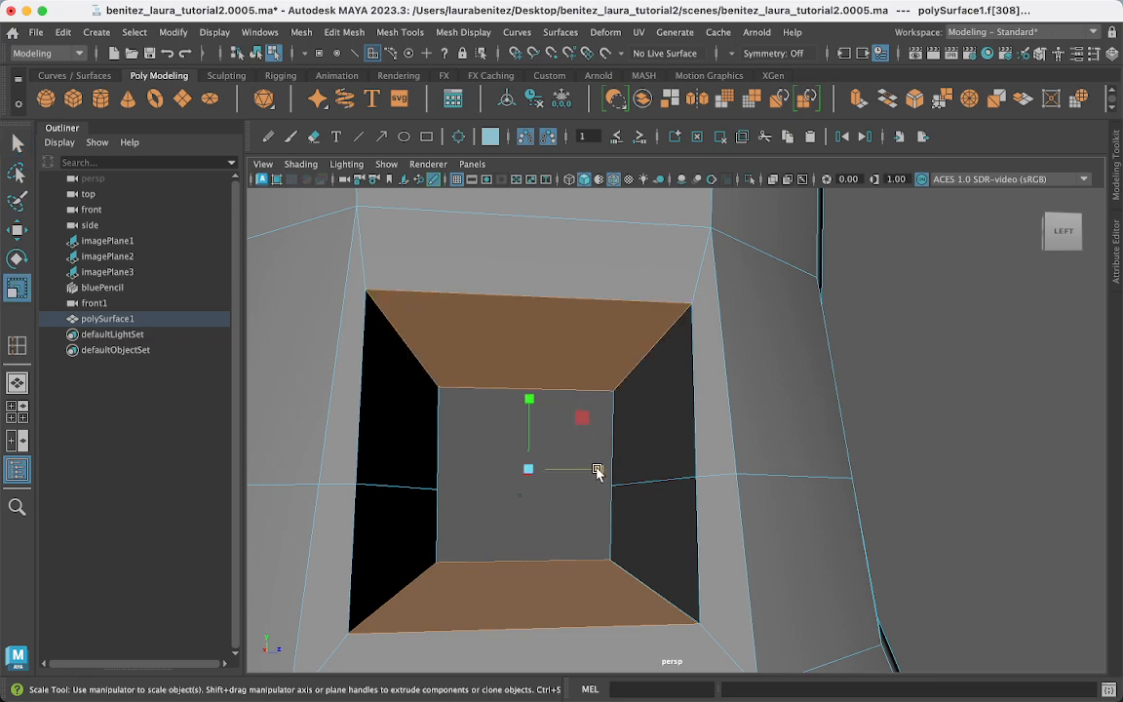
{"action": "left_click_drag", "start_coordinate": [597, 471], "coordinate": [574, 477]}
{"action": "key", "text": "ctrl+z"}
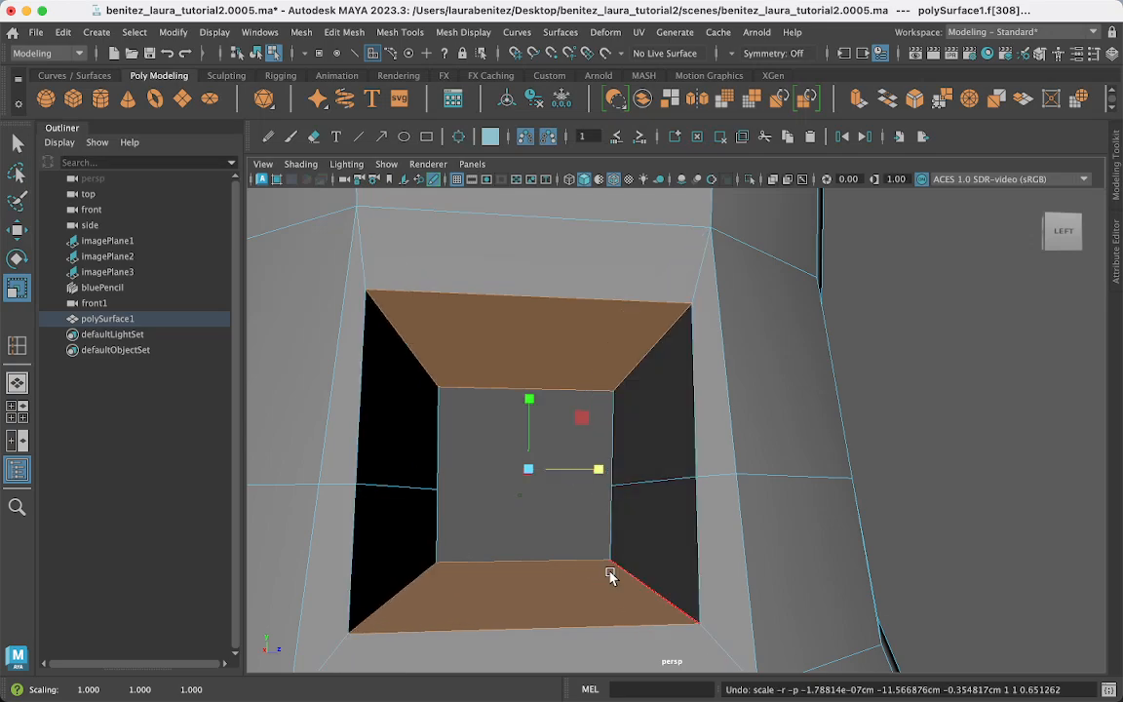
Merge the overlapping vertices around the handle hole with a distance threshold of 0.01.
{"action": "left_click_drag", "start_coordinate": [609, 575], "coordinate": [861, 568], "text": "alt"}
{"action": "middle_click_drag", "start_coordinate": [862, 568], "coordinate": [442, 548], "text": "alt"}
{"action": "left_click_drag", "start_coordinate": [442, 548], "coordinate": [389, 547], "text": "alt"}
{"action": "middle_click_drag", "start_coordinate": [590, 538], "coordinate": [466, 555], "text": "alt"}
{"action": "left_click_drag", "start_coordinate": [466, 555], "coordinate": [459, 587], "text": "alt"}
{"action": "right_click_drag", "start_coordinate": [707, 255], "coordinate": [662, 261]}
{"action": "left_click_drag", "start_coordinate": [642, 281], "coordinate": [795, 557]}
{"action": "right_click_drag", "start_coordinate": [724, 394], "coordinate": [787, 331], "text": "shift"}
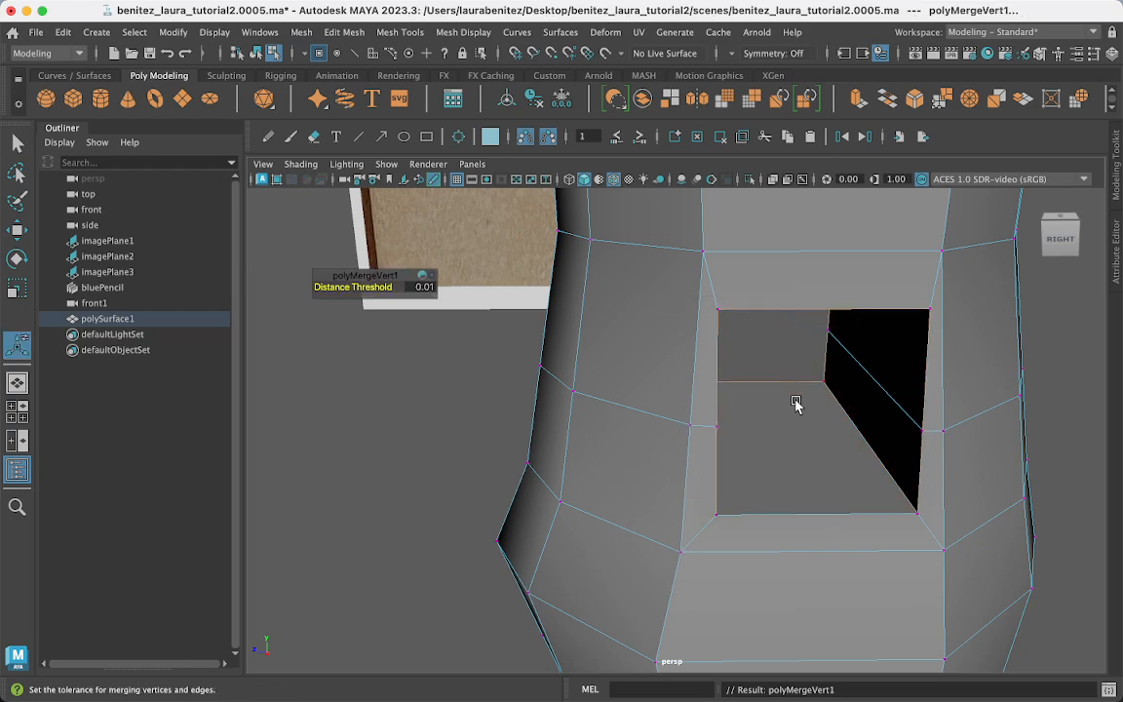
Scale the hole's upper and lower inner faces narrower along the handle's width to form a hexagonal opening.
{"action": "right_click_drag", "start_coordinate": [755, 255], "coordinate": [756, 297]}
{"action": "left_click", "coordinate": [792, 434]}
{"action": "left_click_drag", "start_coordinate": [792, 434], "coordinate": [673, 258], "text": "alt"}
{"action": "left_click", "coordinate": [693, 295]}
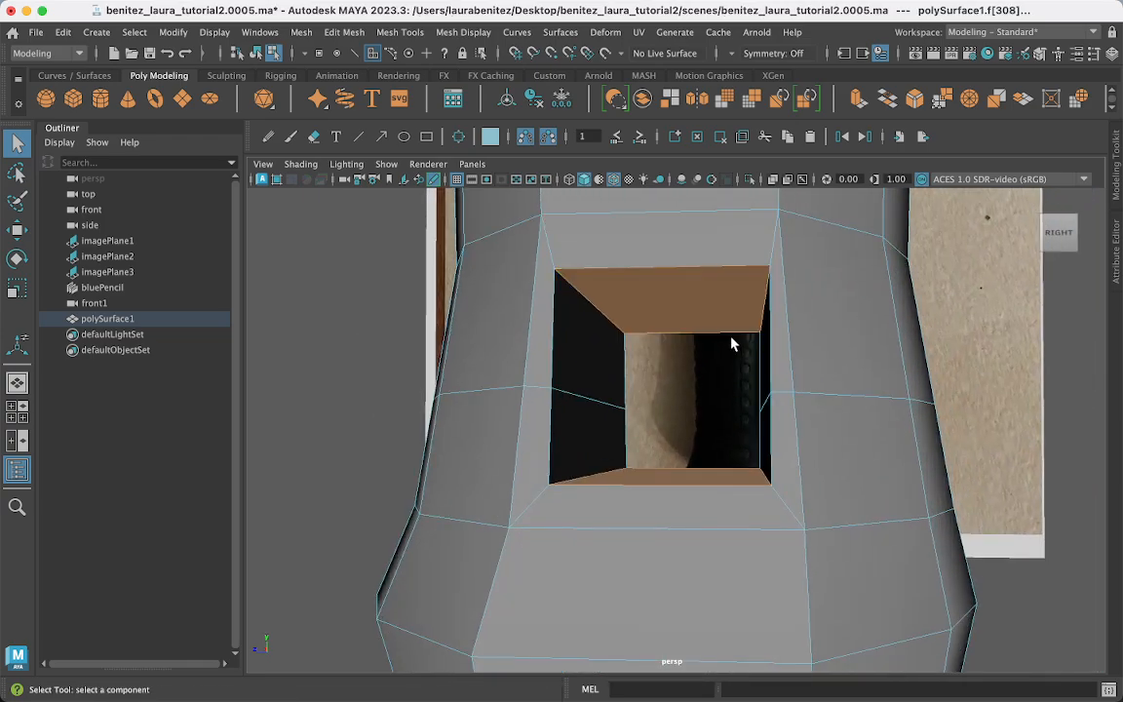
{"action": "key", "text": "r"}
{"action": "left_click_drag", "start_coordinate": [625, 397], "coordinate": [717, 417]}
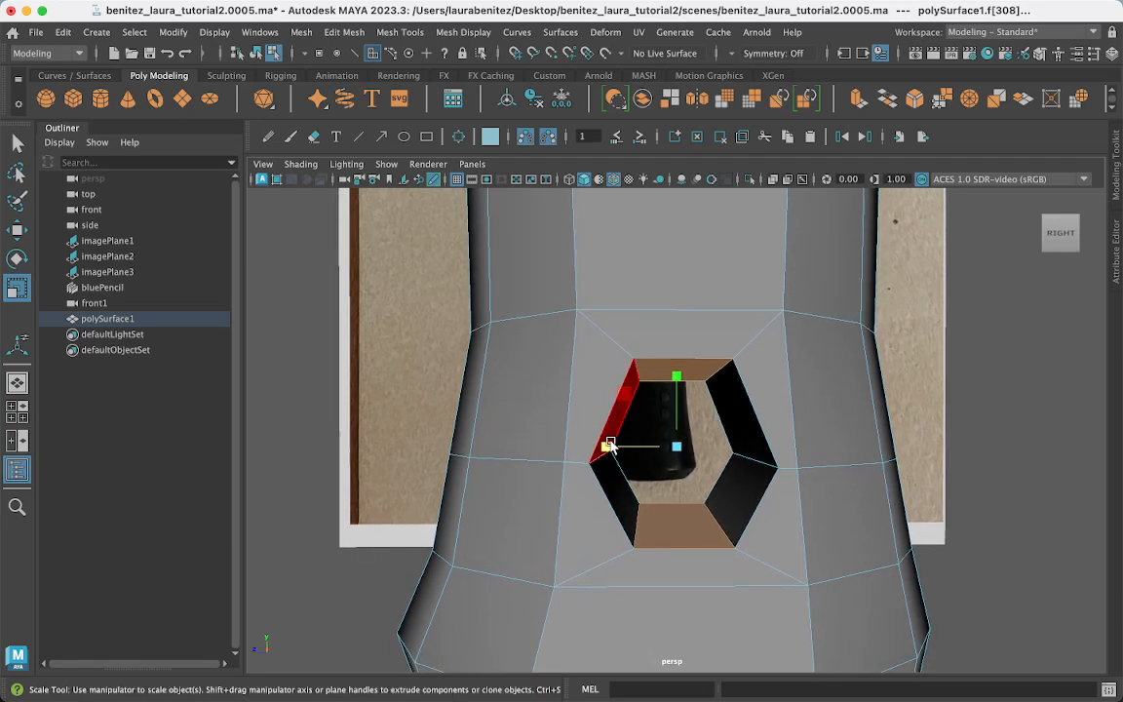
{"action": "left_click_drag", "start_coordinate": [608, 446], "coordinate": [617, 448]}
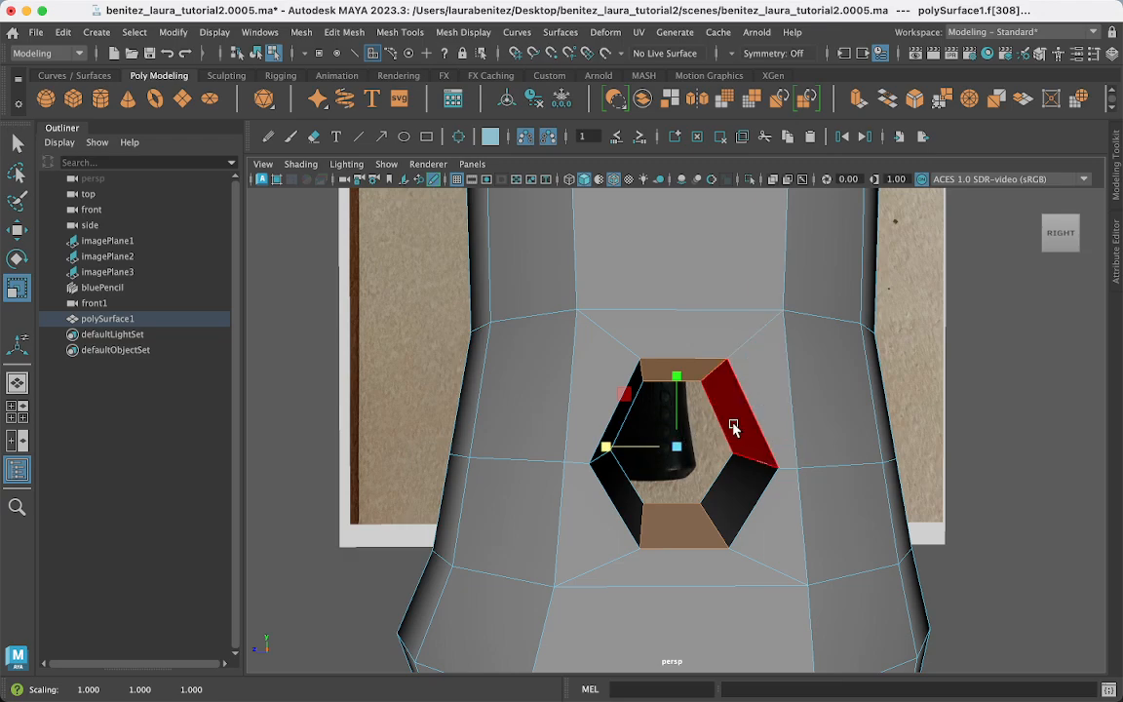
Insert an edge loop through the middle of each of the hexagonal hole's four slanted walls and the adjoining handle faces.
{"action": "right_click_drag", "start_coordinate": [761, 255], "coordinate": [830, 233]}
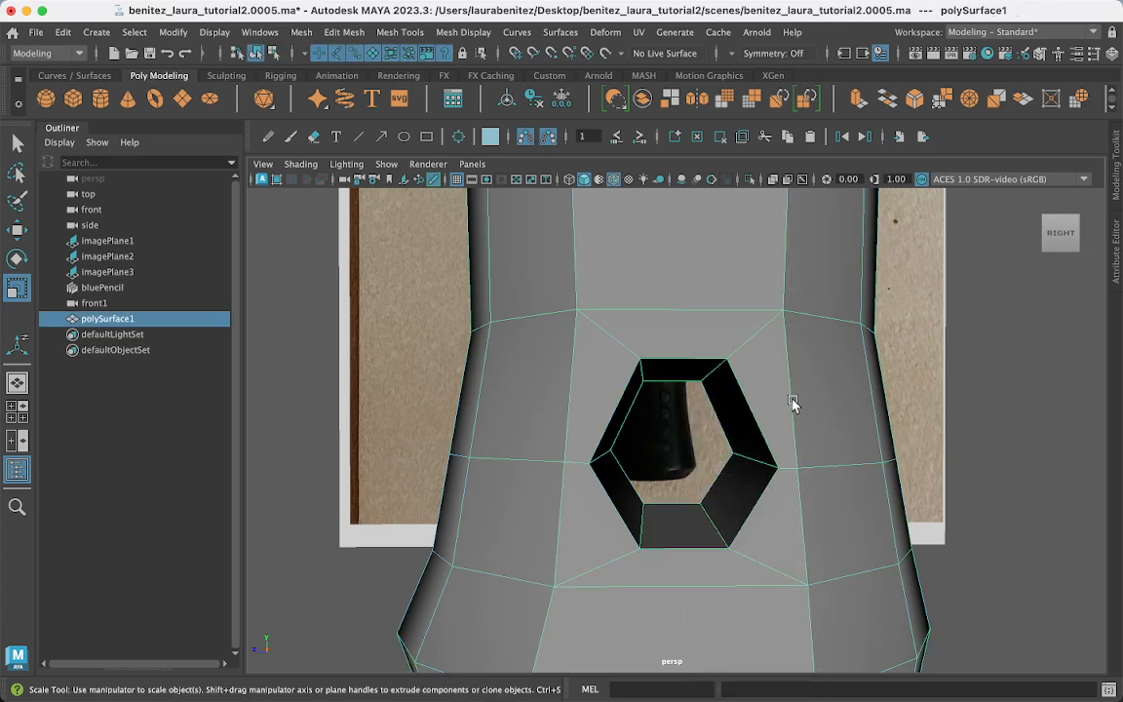
{"action": "right_click_drag", "start_coordinate": [793, 271], "coordinate": [683, 300], "text": "shift"}
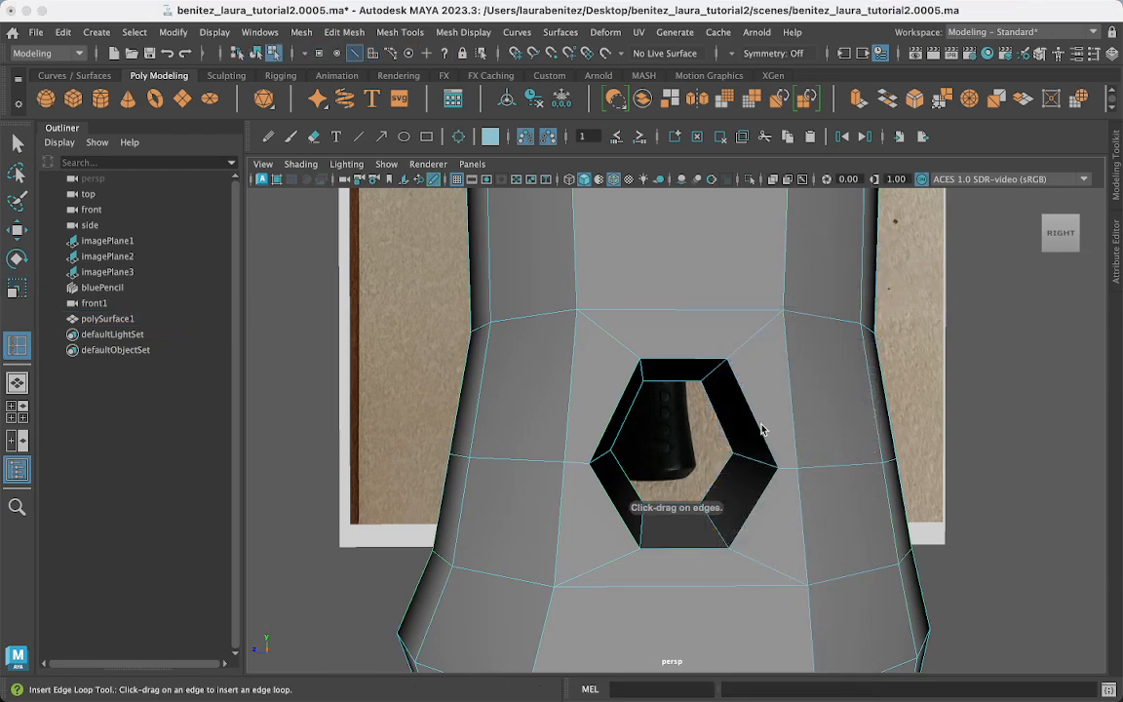
{"action": "left_click", "coordinate": [746, 402]}
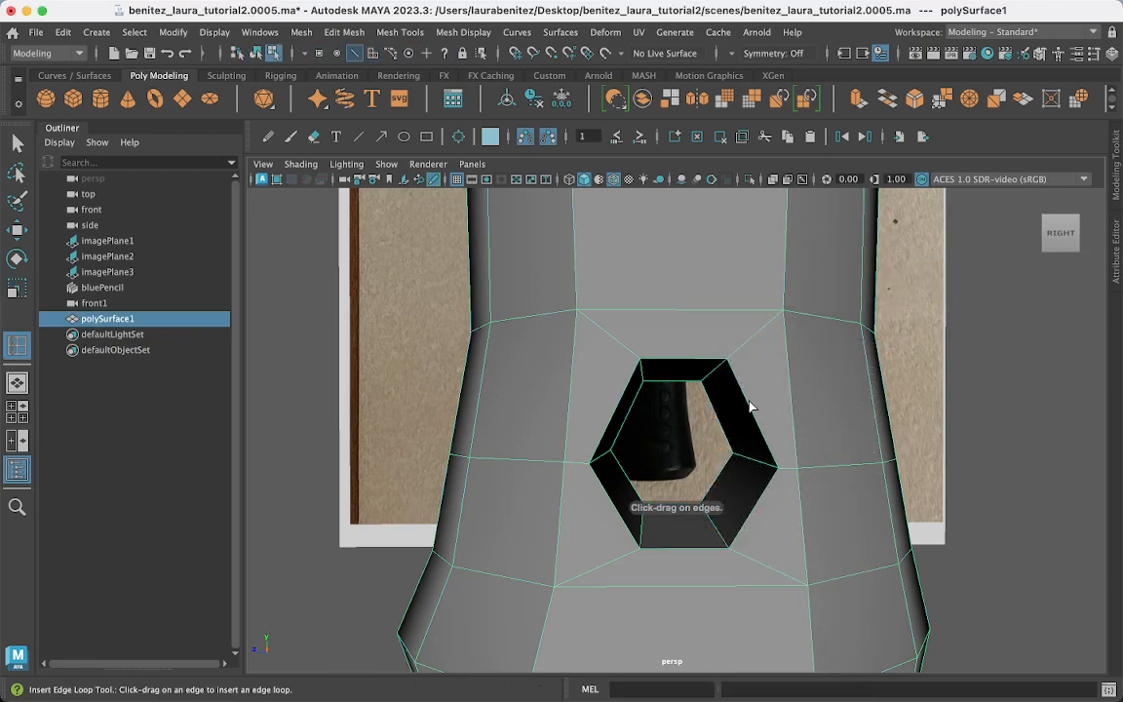
{"action": "left_click", "coordinate": [617, 409]}
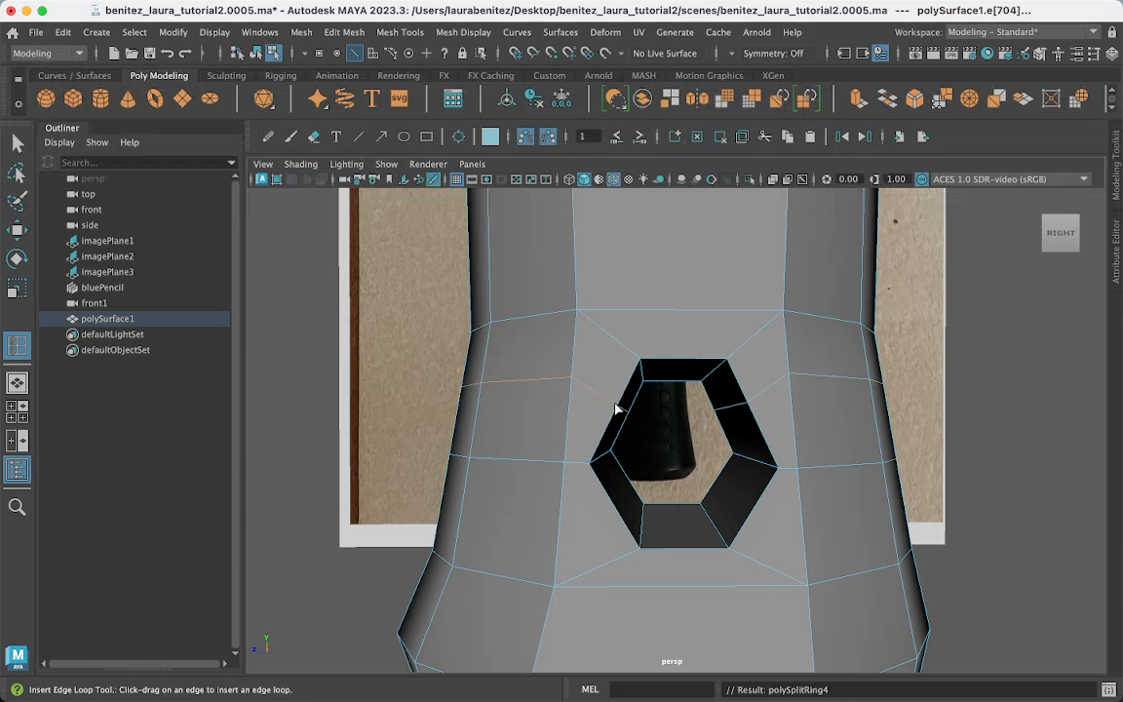
{"action": "left_click", "coordinate": [614, 509]}
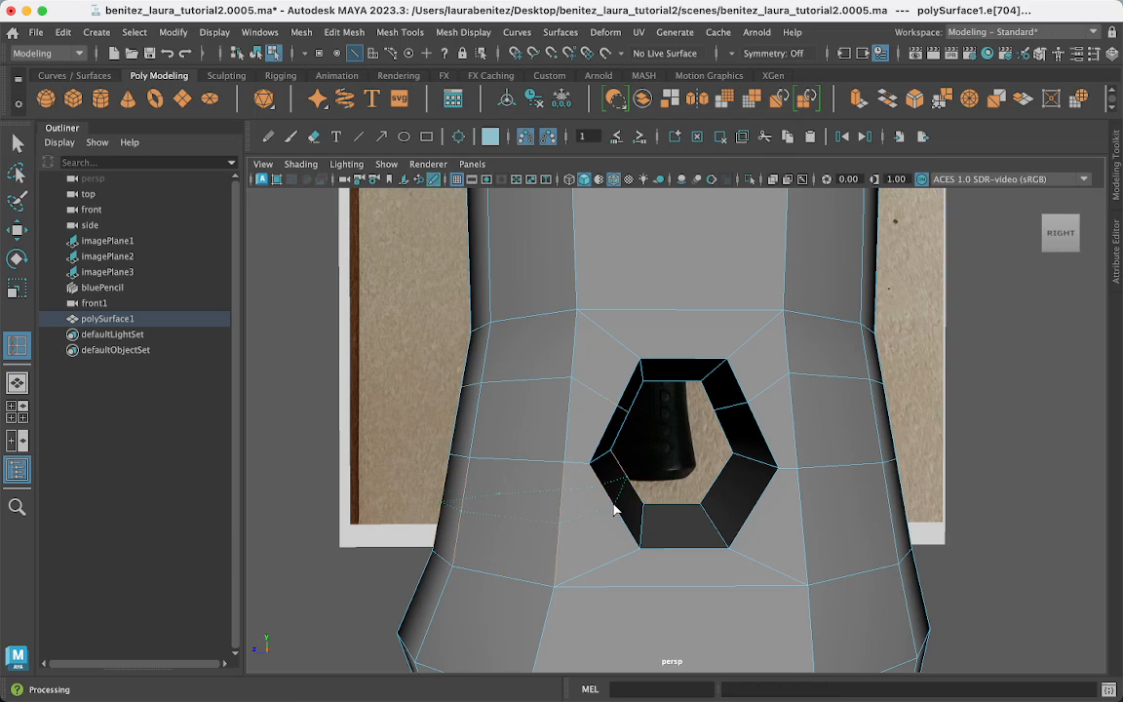
{"action": "left_click", "coordinate": [760, 511]}
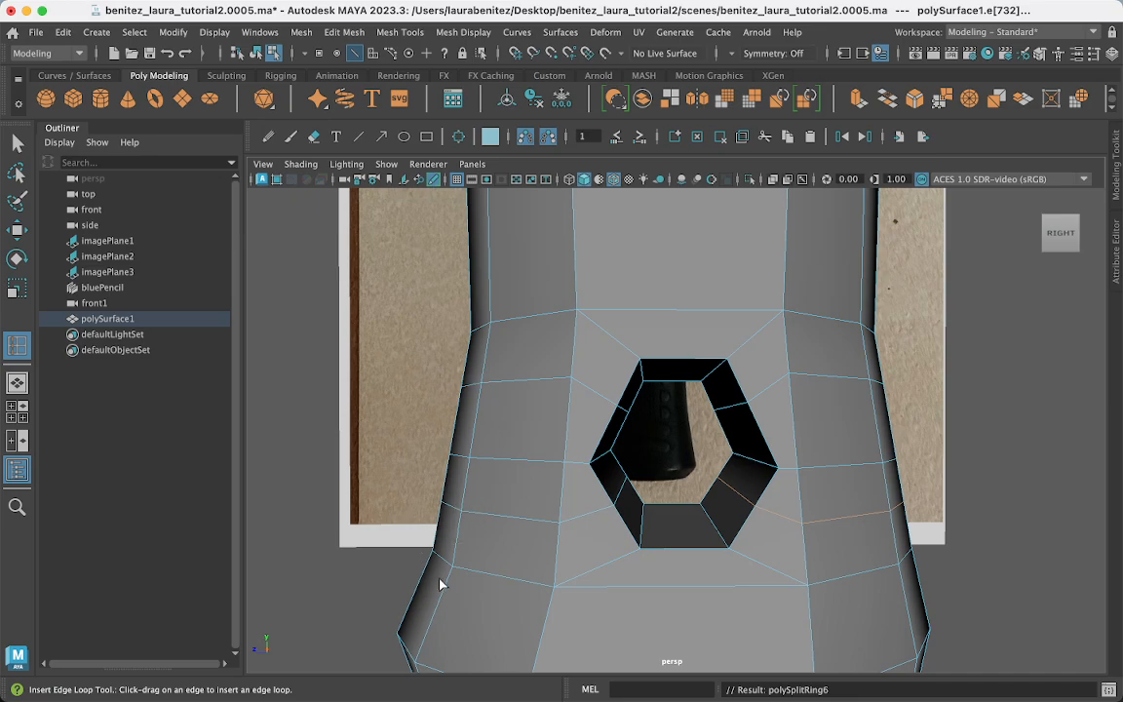
Scale the four new inner-wall edges outward in width and height to round the hole.
{"action": "key", "text": "q"}
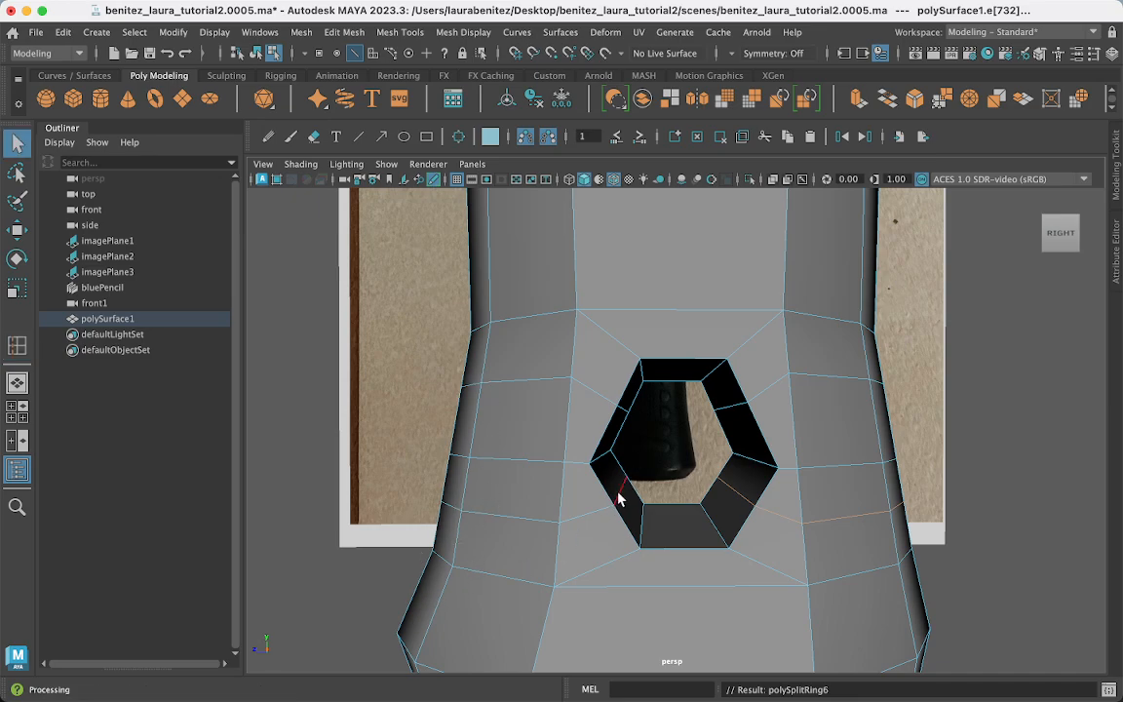
{"action": "left_click", "coordinate": [693, 505]}
{"action": "left_click", "coordinate": [728, 495], "text": "shift"}
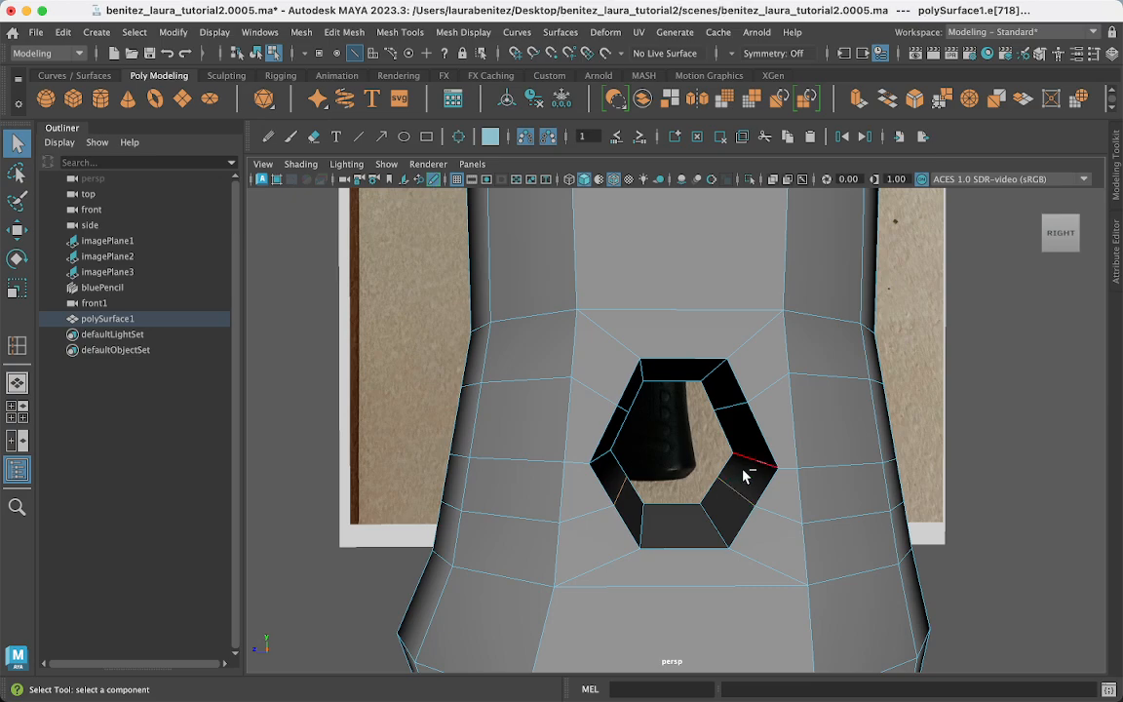
{"action": "left_click", "coordinate": [737, 410], "text": "shift"}
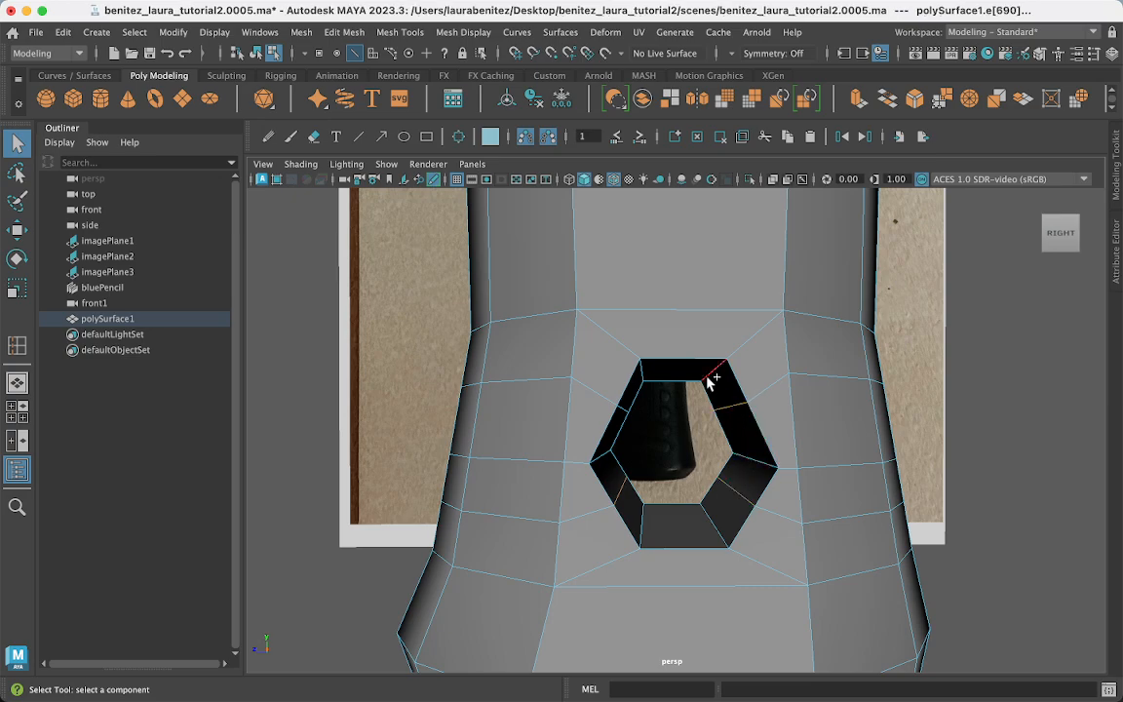
{"action": "key", "text": "r"}
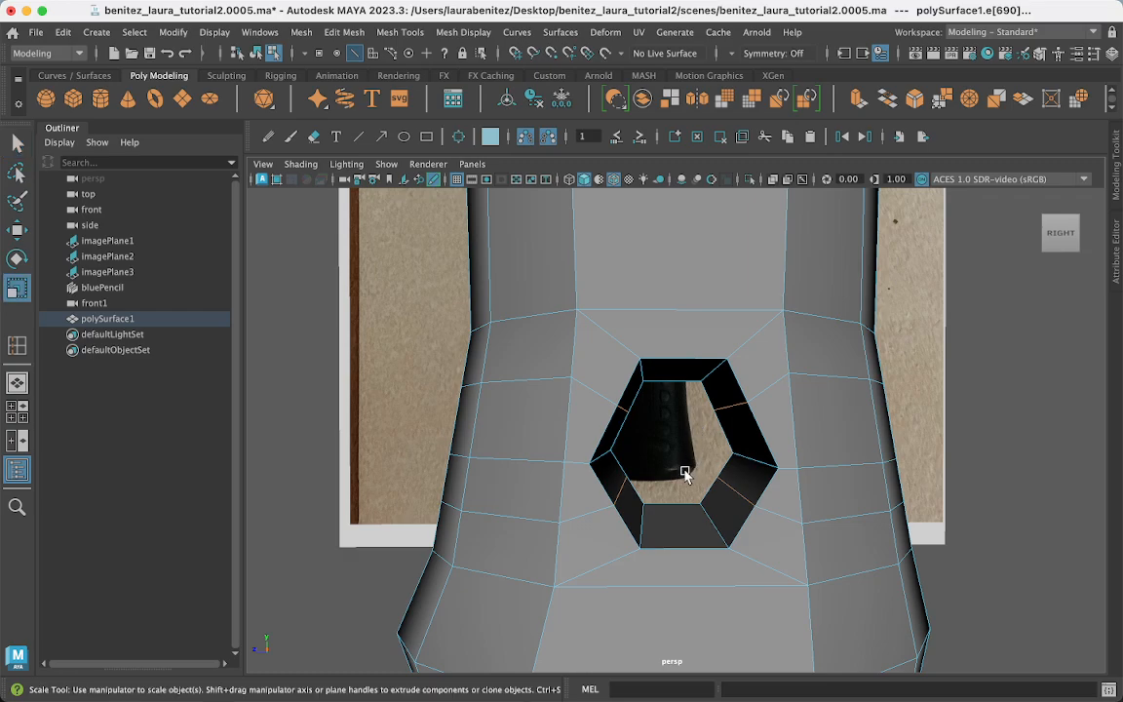
{"action": "left_click_drag", "start_coordinate": [603, 450], "coordinate": [599, 455]}
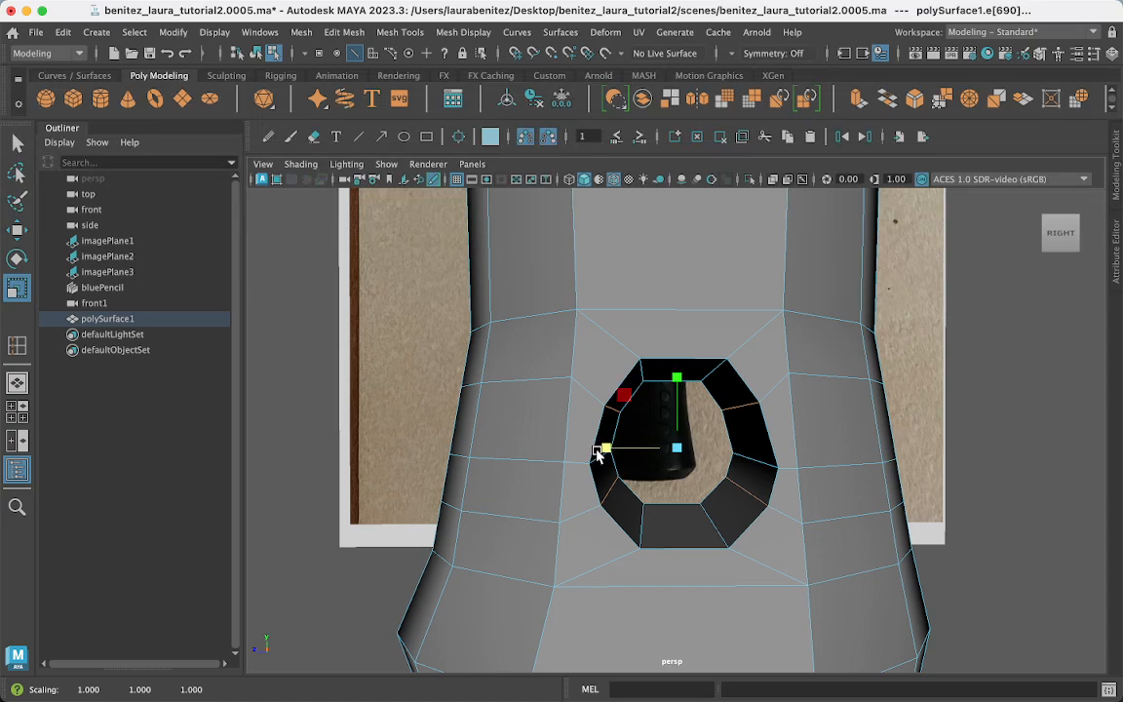
{"action": "left_click", "coordinate": [645, 450]}
{"action": "left_click_drag", "start_coordinate": [684, 382], "coordinate": [681, 368]}
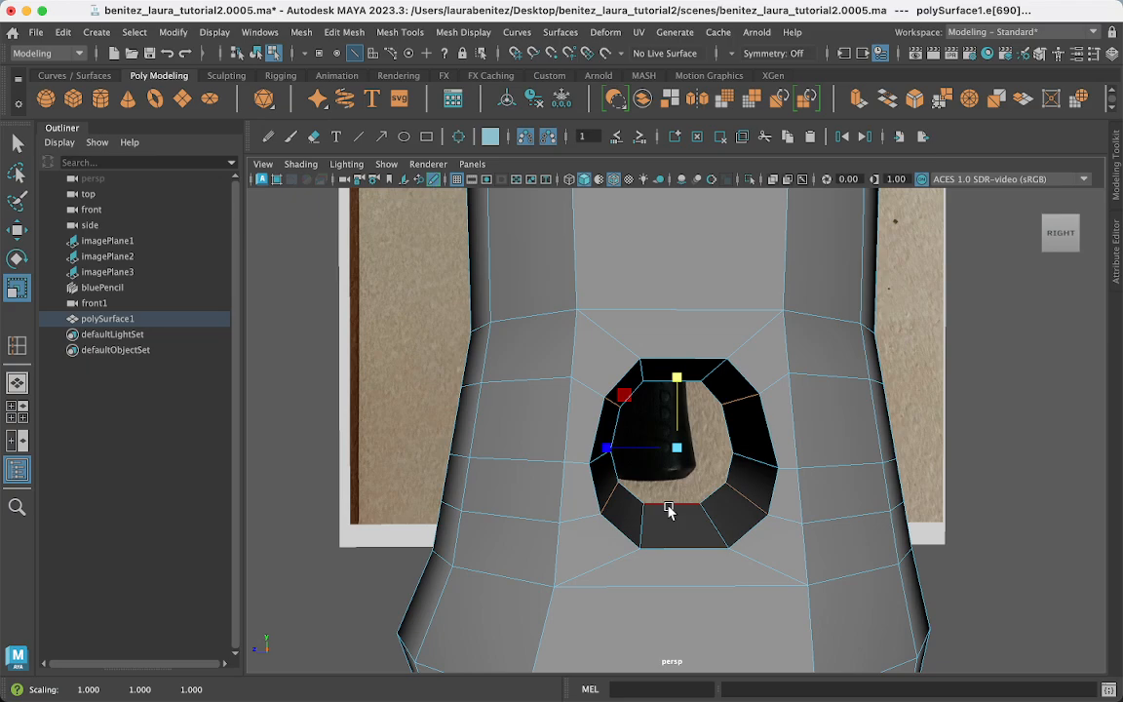
Scale the rounded hole's upper and lower inner faces slightly narrower to even out its outline.
{"action": "left_click_drag", "start_coordinate": [668, 511], "coordinate": [680, 541], "text": "alt"}
{"action": "right_click_drag", "start_coordinate": [672, 268], "coordinate": [672, 304]}
{"action": "left_click", "coordinate": [716, 532]}
{"action": "left_click", "coordinate": [711, 367], "text": "shift"}
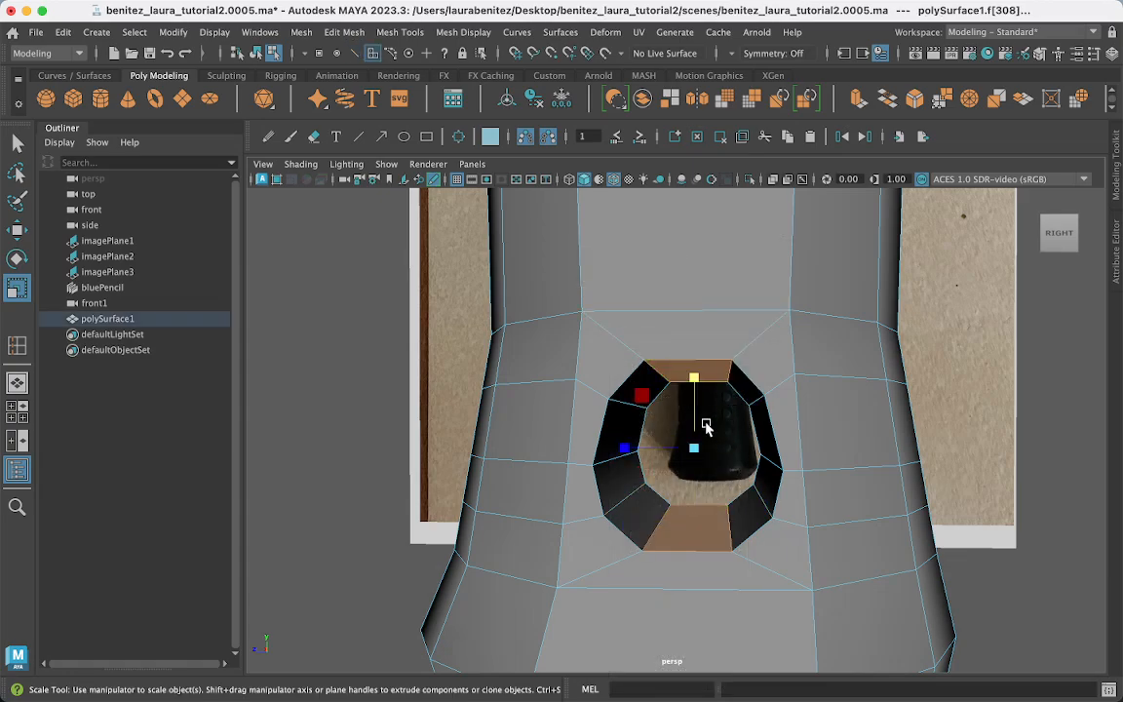
{"action": "left_click_drag", "start_coordinate": [627, 450], "coordinate": [633, 453]}
{"action": "key", "text": "w"}
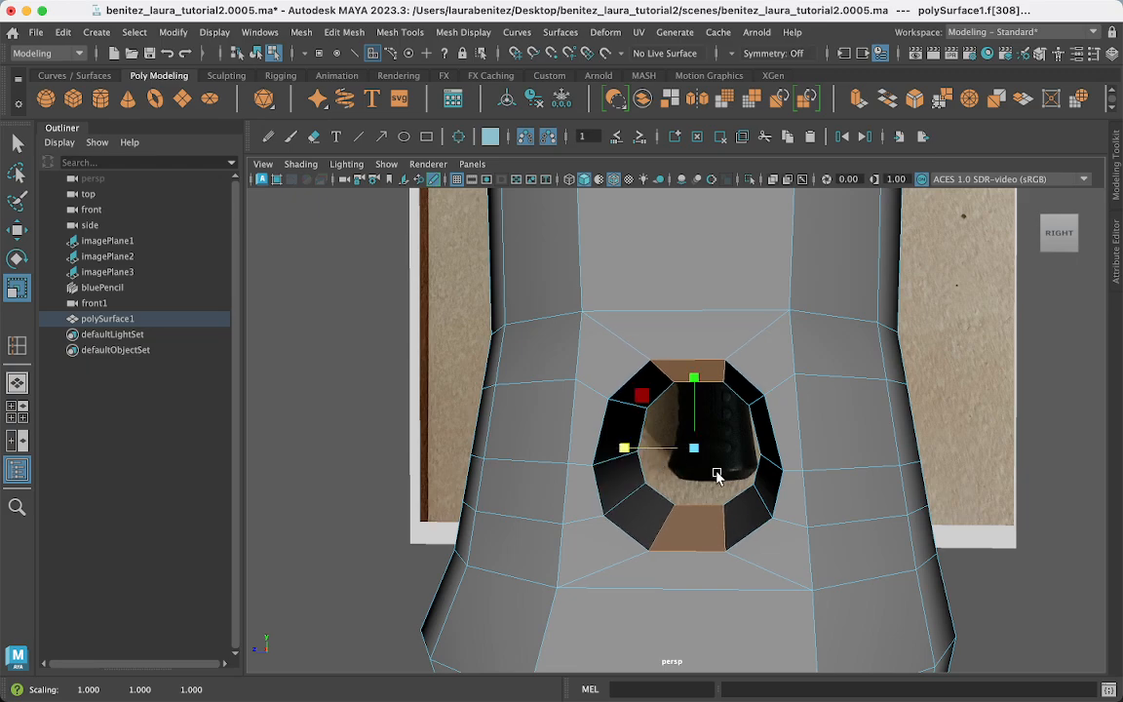
In the maximized side view, move the right-edge vertex pair on the row just above the hole slightly outward toward the reference outline.
{"action": "left_click_drag", "start_coordinate": [717, 471], "coordinate": [729, 474], "text": "alt"}
{"action": "key", "text": "r"}
{"action": "key", "text": "space"}
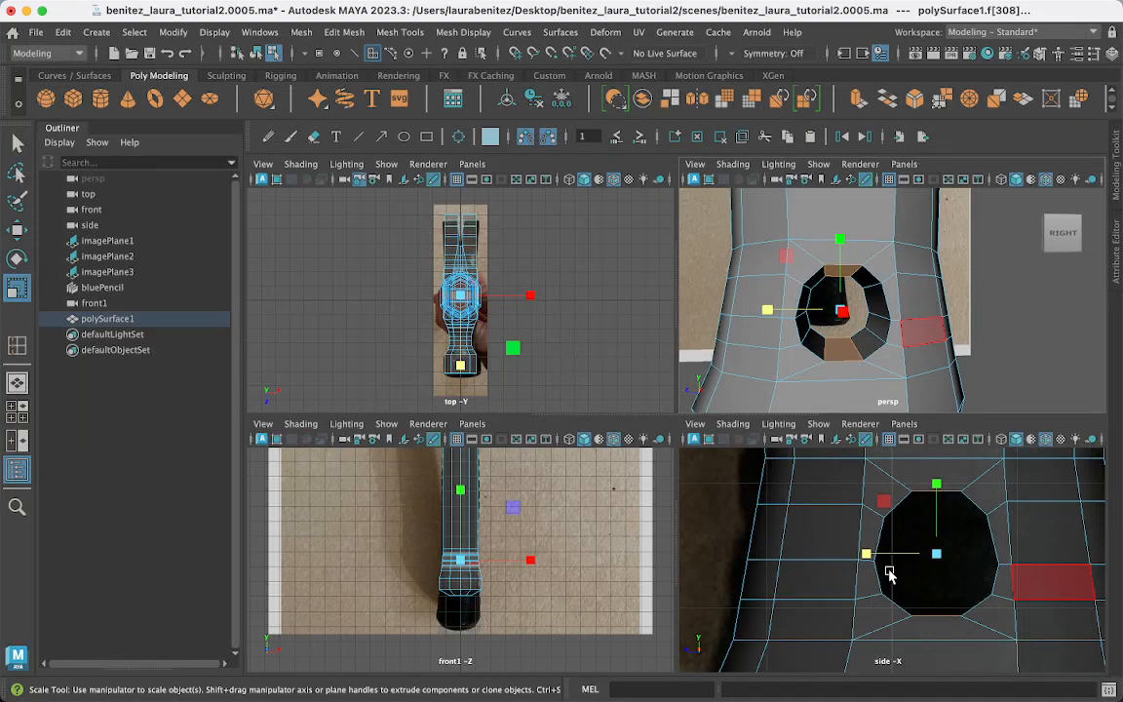
{"action": "middle_click_drag", "start_coordinate": [889, 573], "coordinate": [776, 565], "text": "alt"}
{"action": "key", "text": "space"}
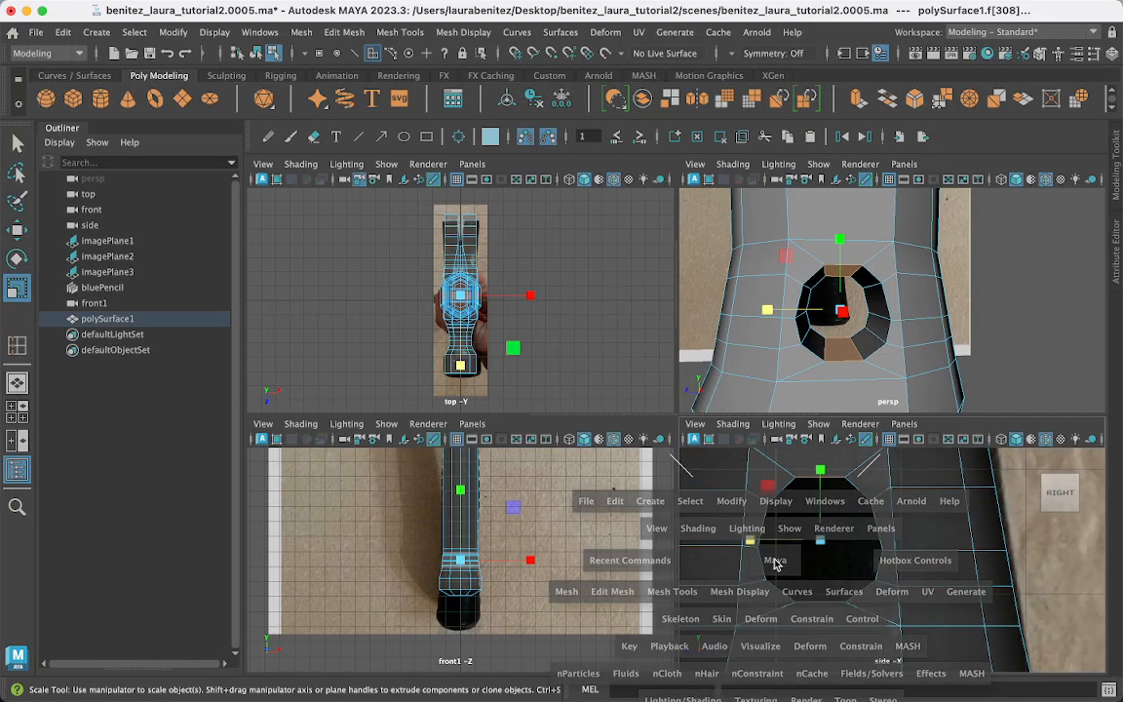
{"action": "scroll", "coordinate": [798, 529], "scroll_direction": "up", "scroll_amount": 2}
{"action": "scroll", "coordinate": [797, 530], "scroll_direction": "down", "scroll_amount": 6}
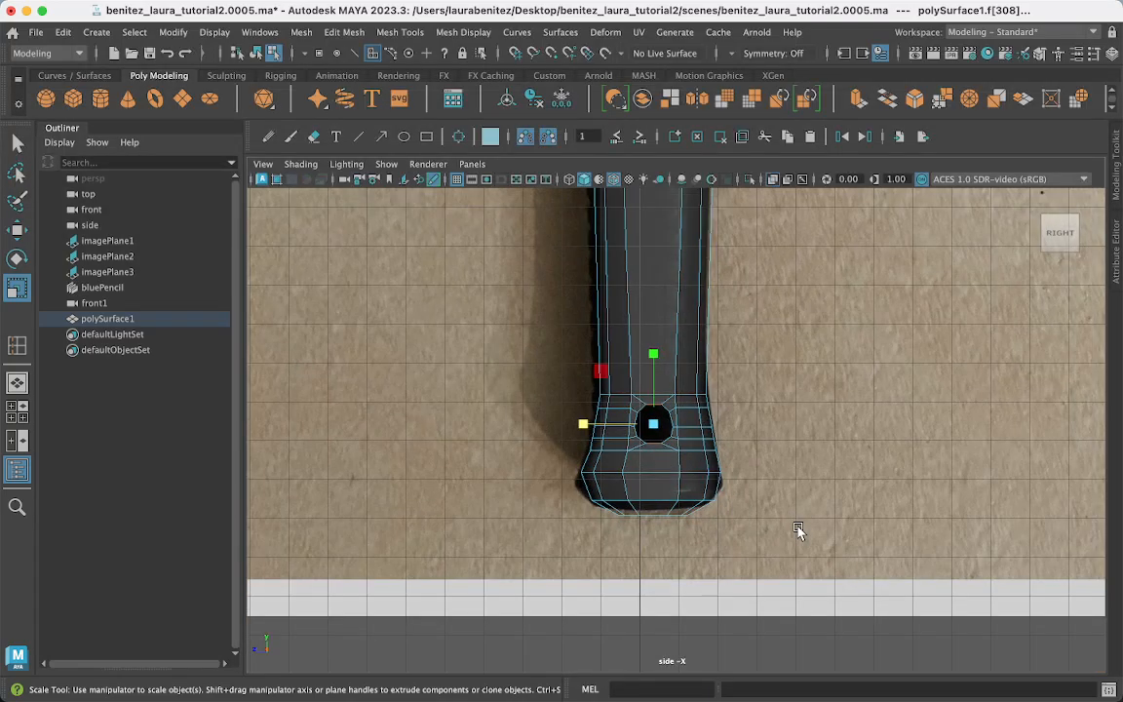
{"action": "scroll", "coordinate": [797, 529], "scroll_direction": "up", "scroll_amount": 5}
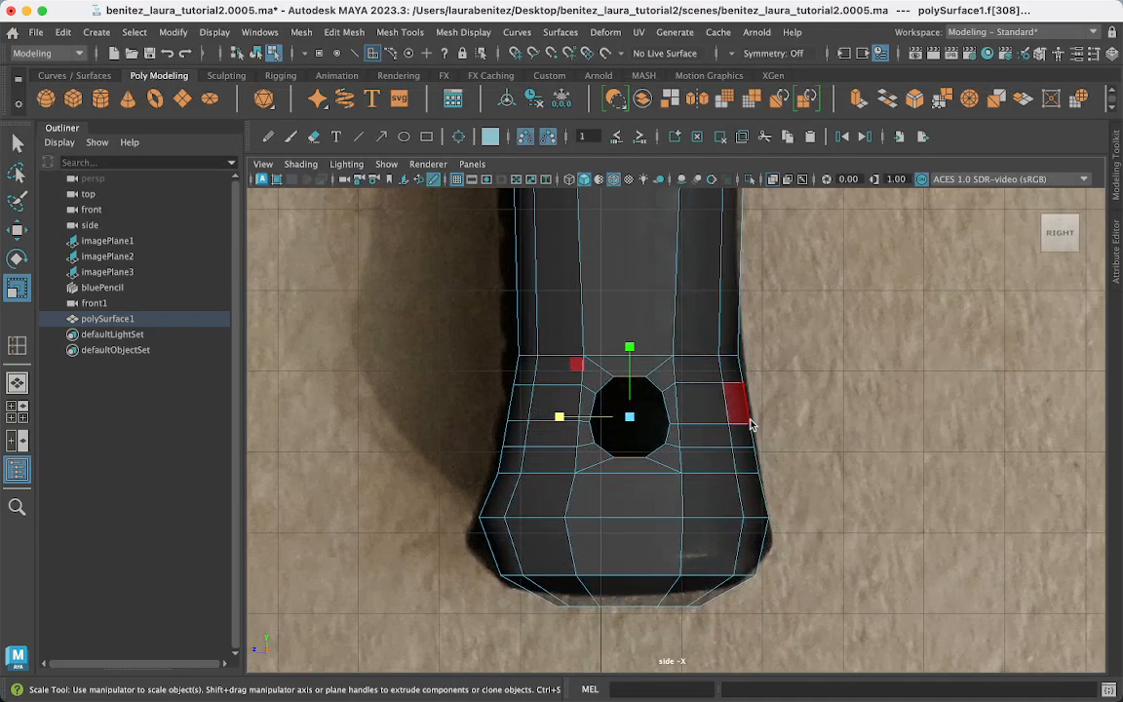
{"action": "right_click", "coordinate": [750, 424]}
{"action": "left_click", "coordinate": [683, 258]}
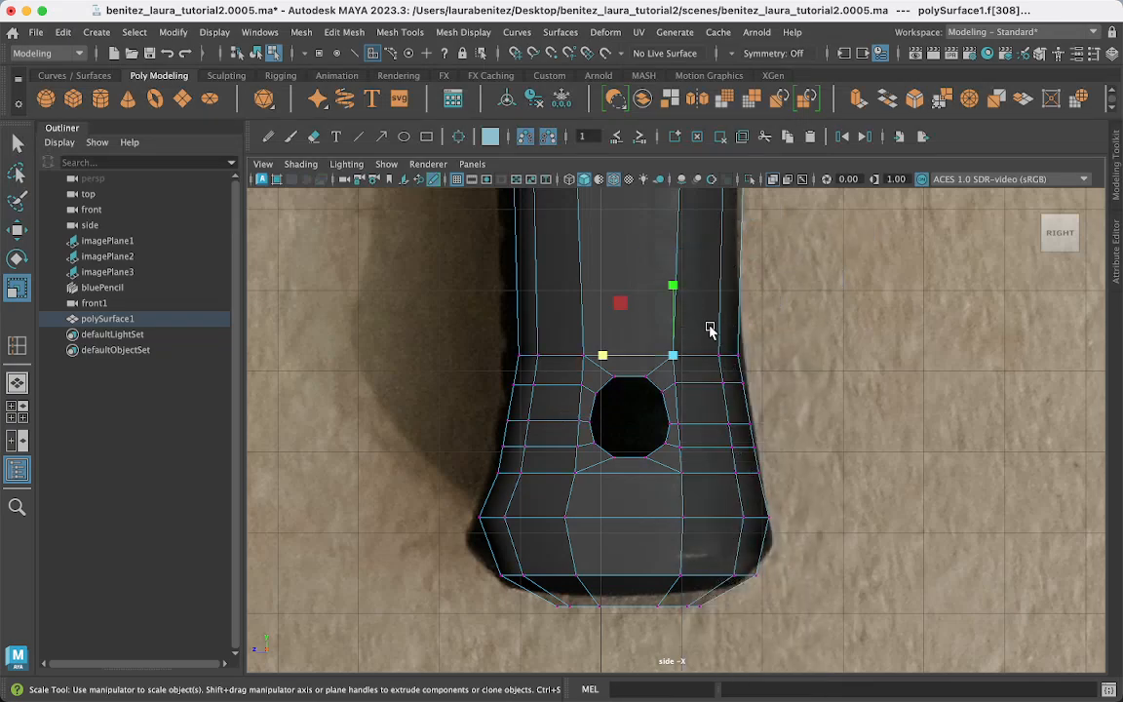
{"action": "key", "text": "q"}
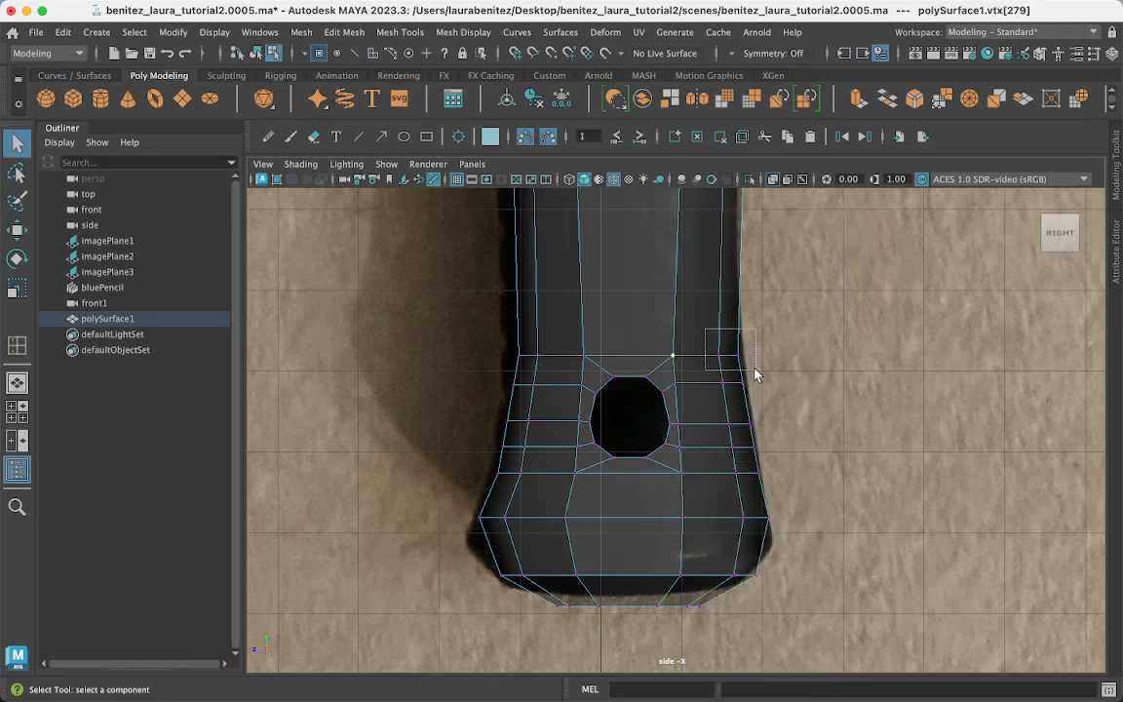
{"action": "left_click", "coordinate": [728, 356]}
{"action": "key", "text": "w"}
{"action": "left_click_drag", "start_coordinate": [697, 359], "coordinate": [700, 359]}
{"action": "key", "text": "q"}
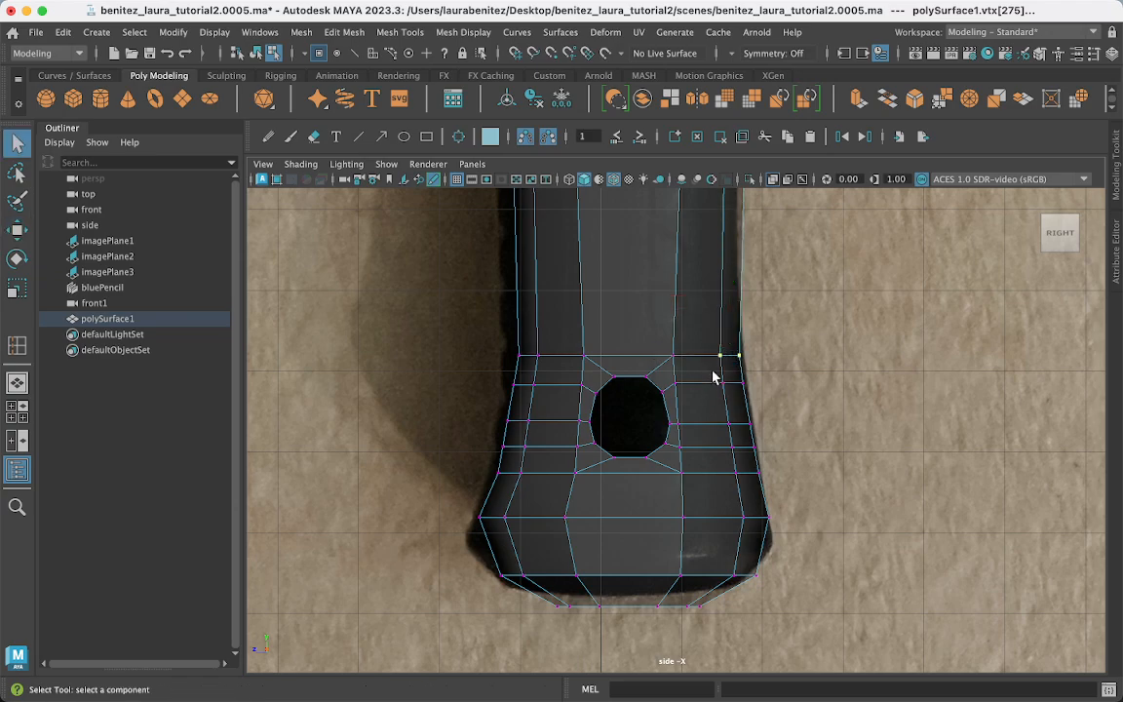
Move the right-edge vertex pair level with the hole's upper part outward, and shift the pair above it further out to match.
{"action": "left_click_drag", "start_coordinate": [760, 397], "coordinate": [763, 398]}
{"action": "key", "text": "w"}
{"action": "left_click_drag", "start_coordinate": [665, 385], "coordinate": [667, 384]}
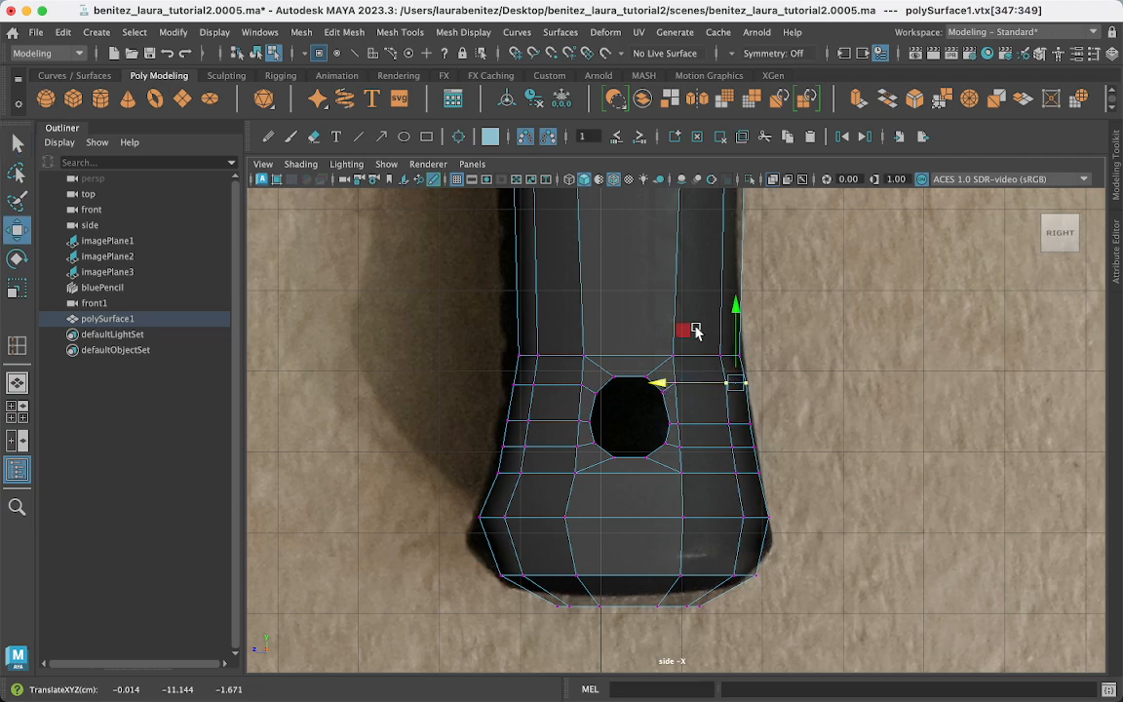
{"action": "key", "text": "q"}
{"action": "left_click_drag", "start_coordinate": [702, 333], "coordinate": [742, 369]}
{"action": "key", "text": "w"}
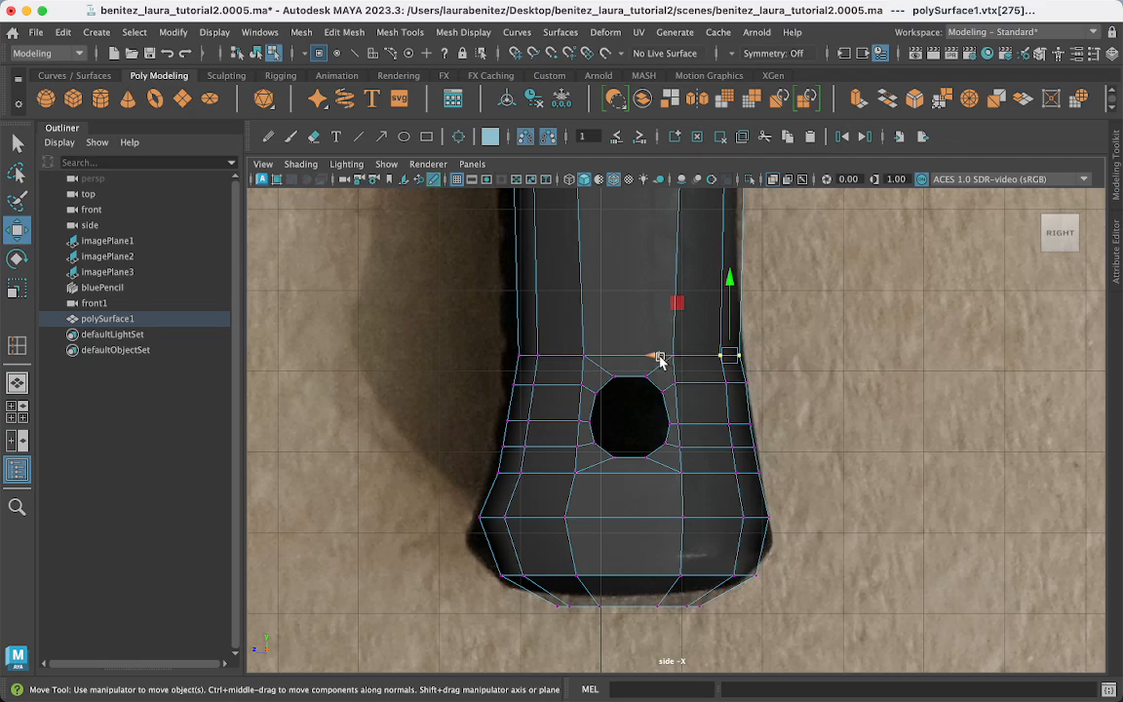
{"action": "left_click_drag", "start_coordinate": [658, 359], "coordinate": [661, 358]}
{"action": "key", "text": "q"}
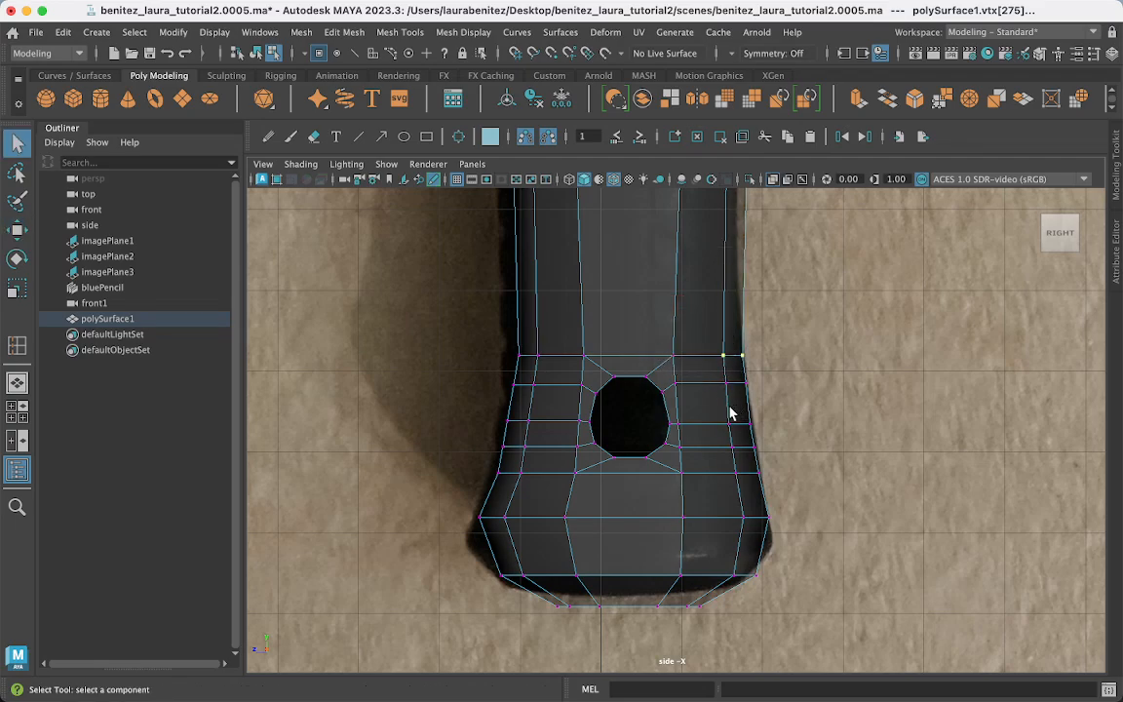
Move the right-edge vertex pair at the hole's mid-height slightly outward to follow the reference outline.
{"action": "left_click_drag", "start_coordinate": [759, 443], "coordinate": [759, 444]}
{"action": "key", "text": "w"}
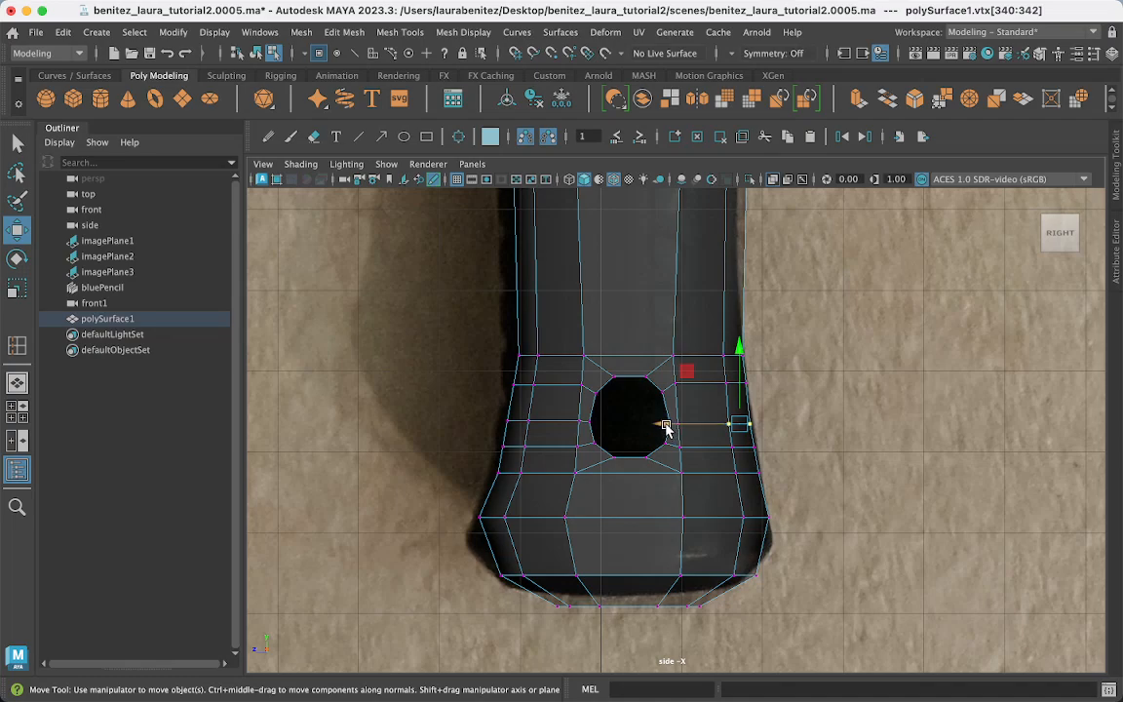
{"action": "left_click_drag", "start_coordinate": [666, 427], "coordinate": [669, 426]}
{"action": "key", "text": "q"}
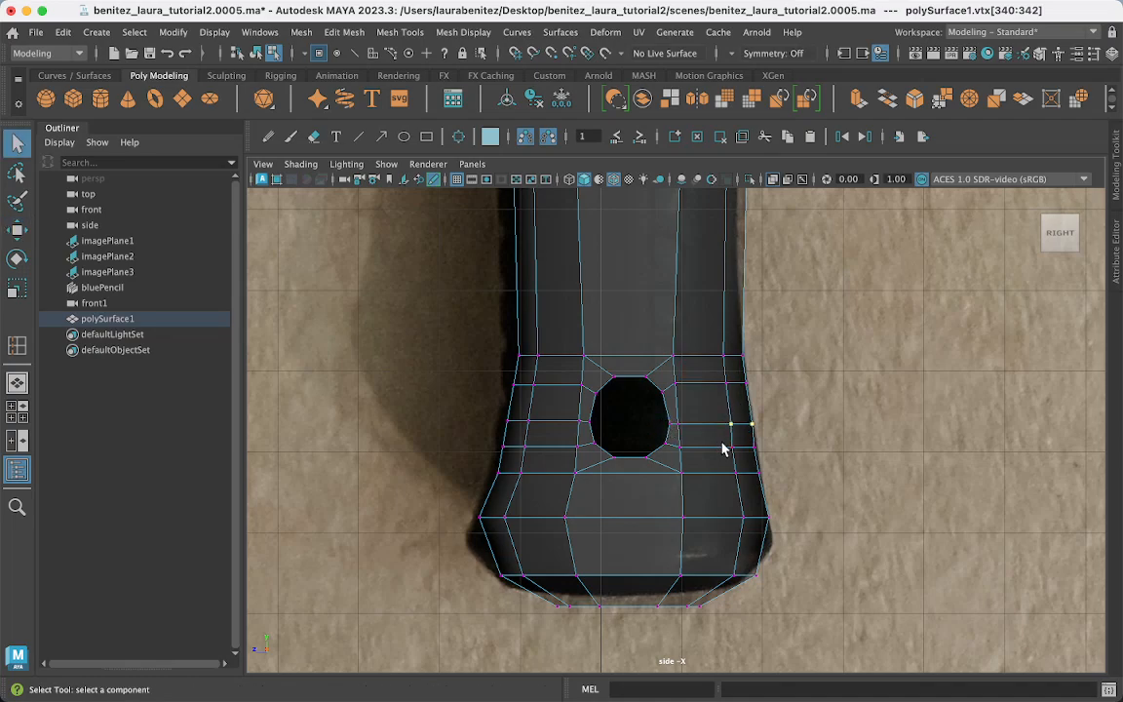
Move the right-edge vertex pair level with the hole's lower part slightly outward, and adjust the pair just below the hole to match.
{"action": "left_click_drag", "start_coordinate": [766, 460], "coordinate": [767, 460]}
{"action": "key", "text": "w"}
{"action": "left_click_drag", "start_coordinate": [663, 448], "coordinate": [672, 447]}
{"action": "key", "text": "q"}
{"action": "left_click", "coordinate": [756, 473]}
{"action": "key", "text": "w"}
{"action": "left_click_drag", "start_coordinate": [769, 531], "coordinate": [769, 530]}
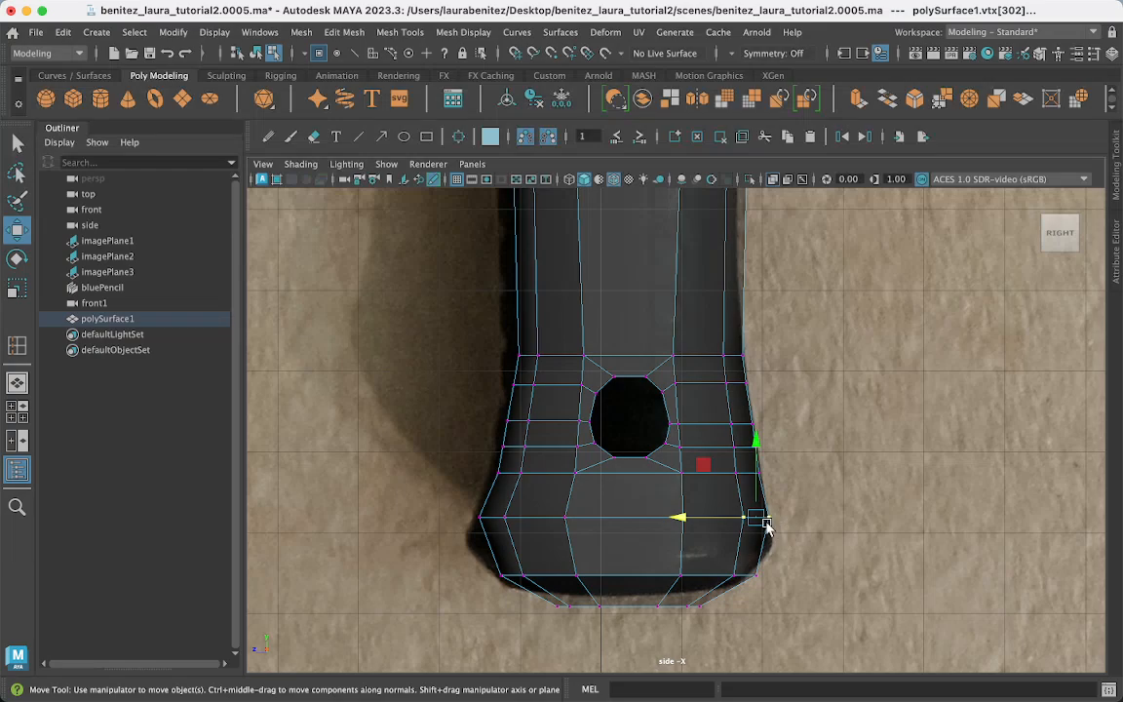
Lower the handle end's widest vertex row and scale it wider along its length to meet the reference outline on both sides.
{"action": "key", "text": "q"}
{"action": "left_click_drag", "start_coordinate": [453, 514], "coordinate": [765, 534]}
{"action": "key", "text": "w"}
{"action": "left_click_drag", "start_coordinate": [624, 439], "coordinate": [625, 465]}
{"action": "key", "text": "r"}
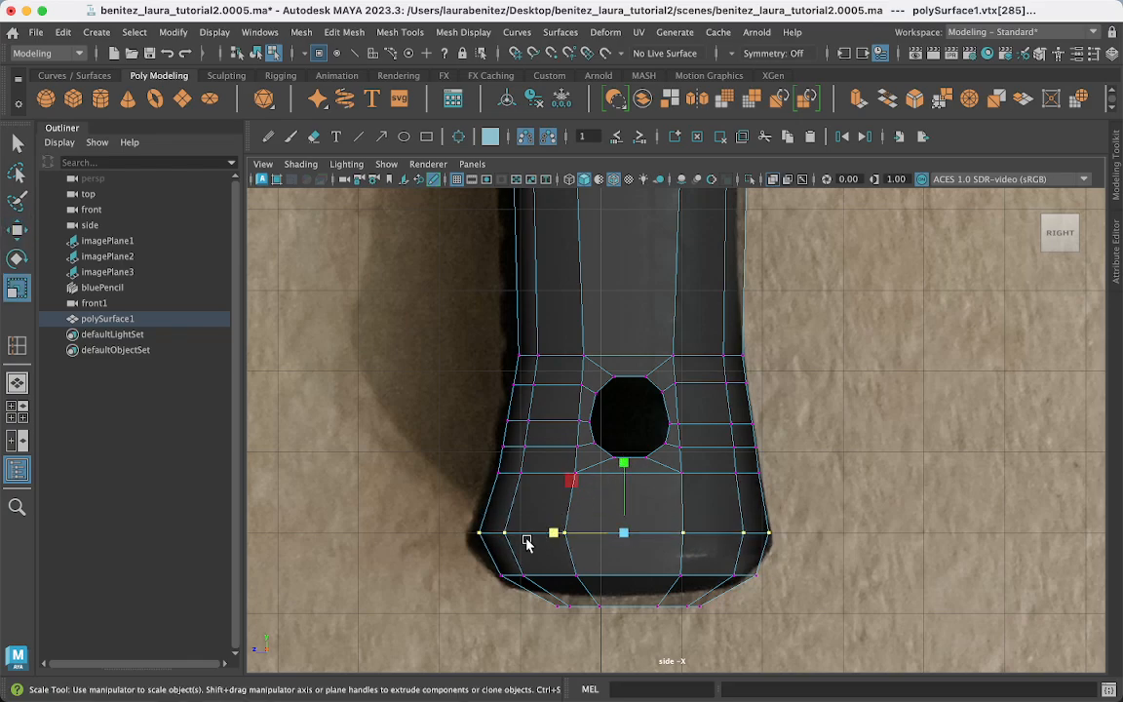
{"action": "left_click_drag", "start_coordinate": [555, 534], "coordinate": [553, 535]}
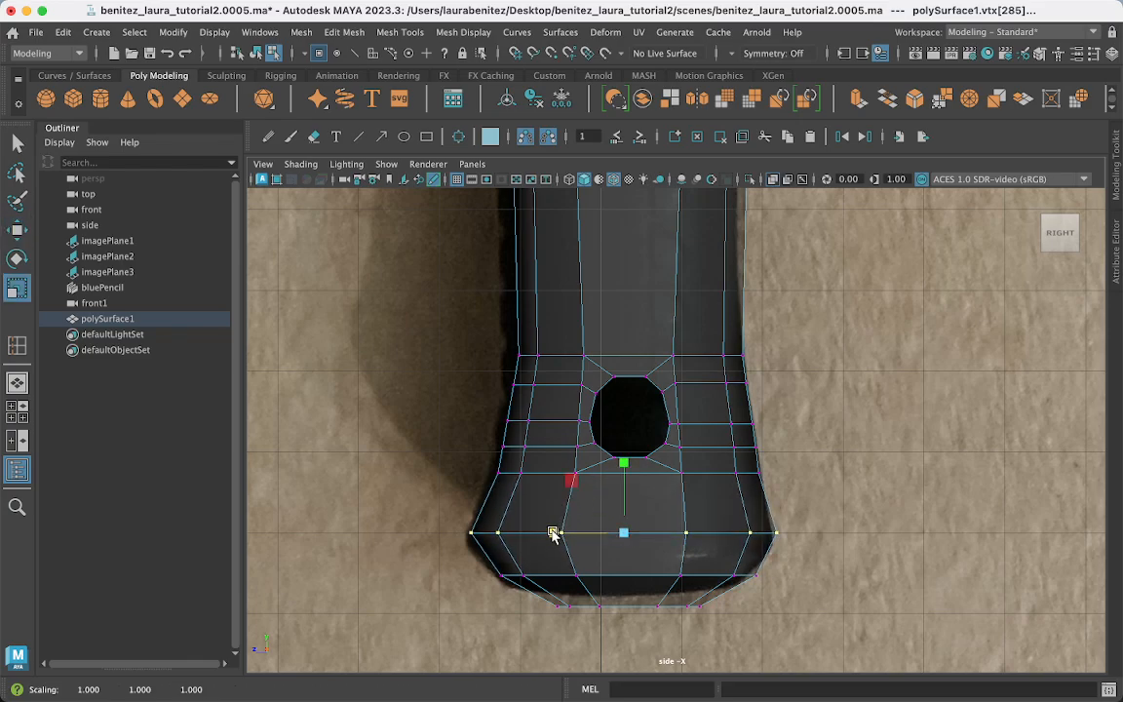
Raise the second-lowest vertex row slightly, and move the bottommost row up to the reference's lower edge.
{"action": "left_click_drag", "start_coordinate": [774, 589], "coordinate": [480, 558]}
{"action": "key", "text": "w"}
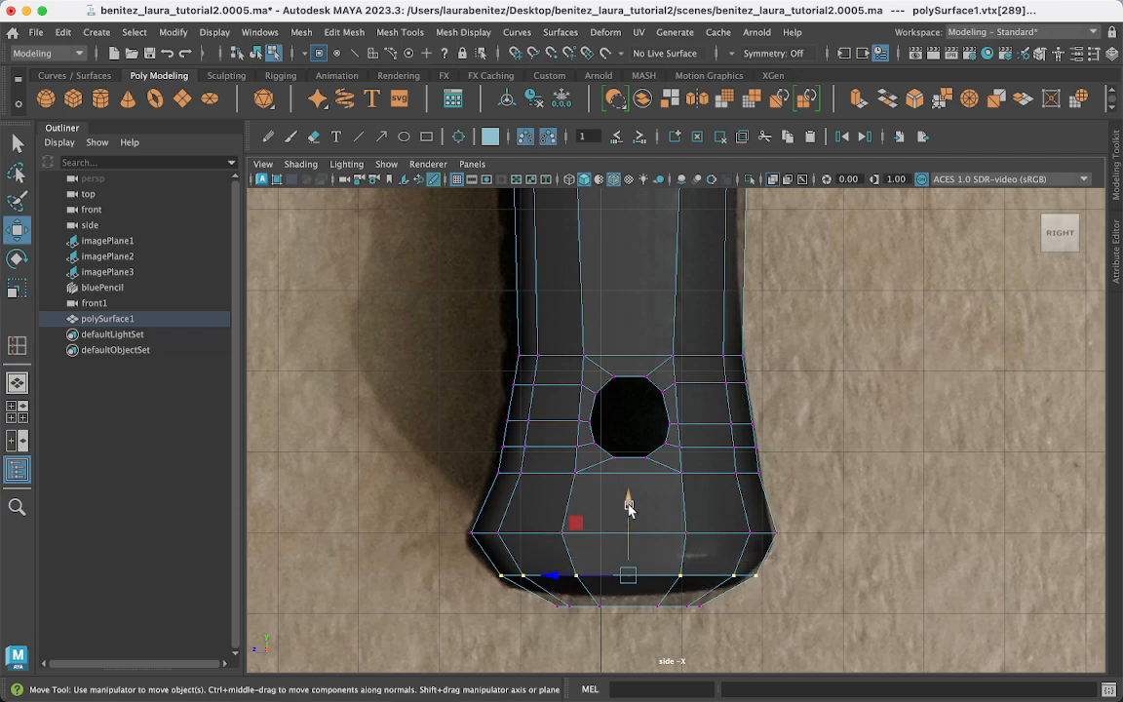
{"action": "left_click_drag", "start_coordinate": [629, 501], "coordinate": [629, 497]}
{"action": "left_click_drag", "start_coordinate": [709, 645], "coordinate": [534, 596]}
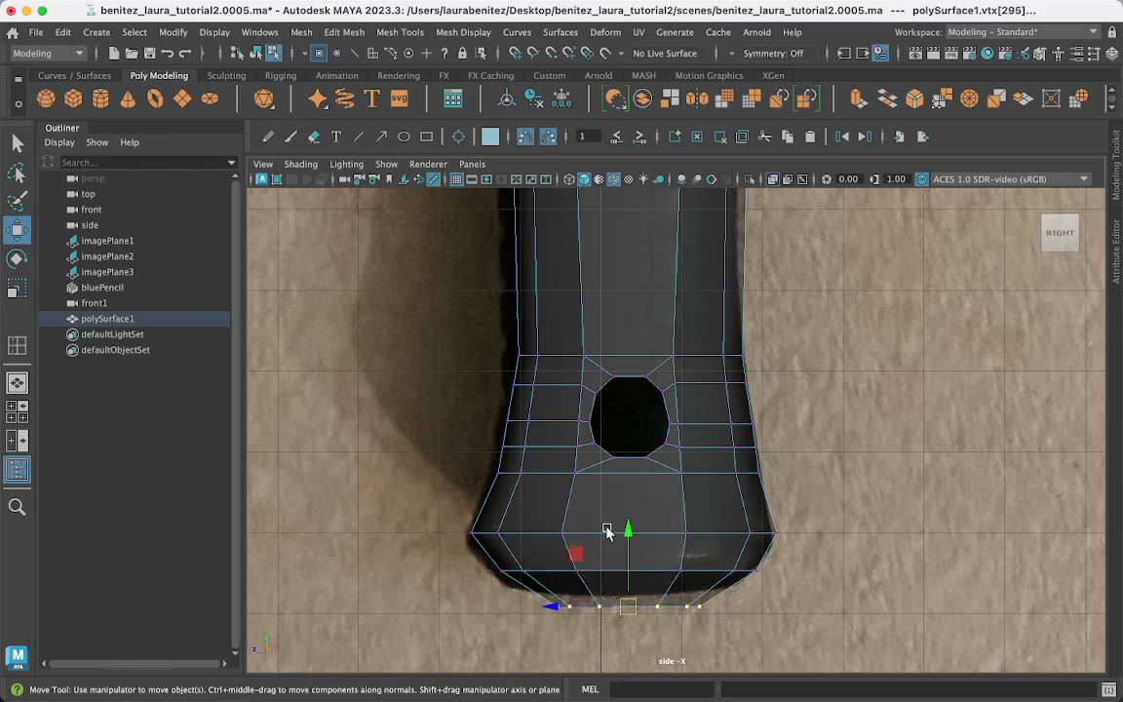
{"action": "left_click_drag", "start_coordinate": [628, 533], "coordinate": [632, 523]}
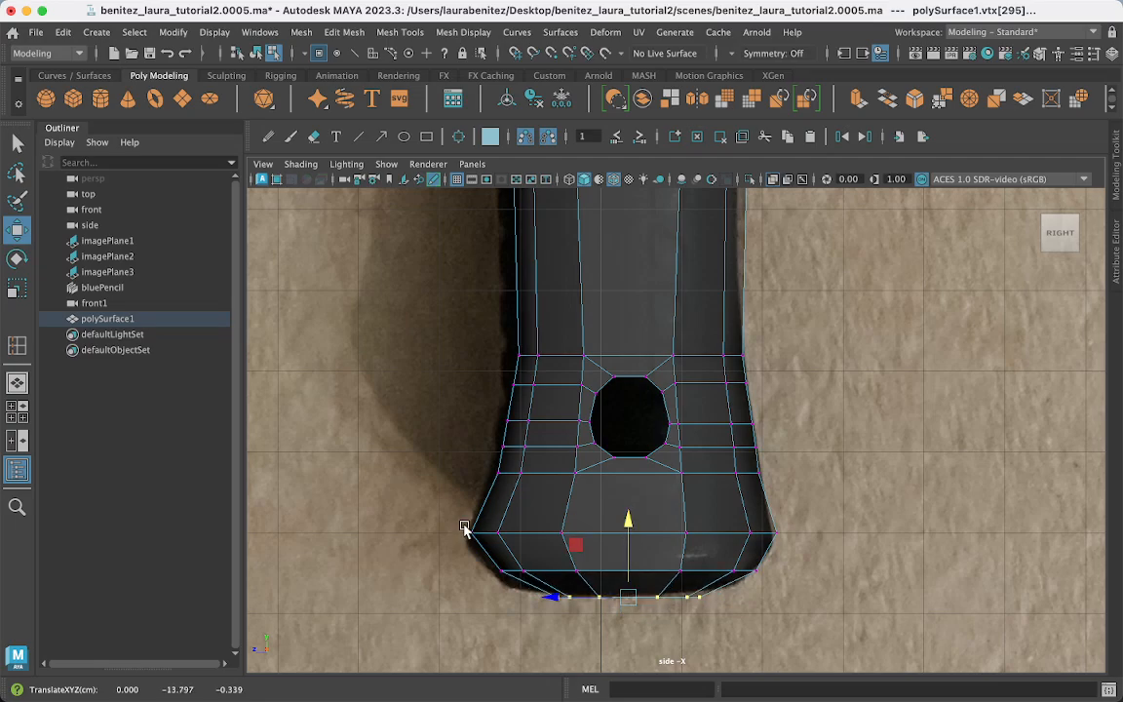
Move the left-edge vertex pairs level with the hole's lower part and just below the hole outward to follow the reference outline.
{"action": "left_click_drag", "start_coordinate": [484, 456], "coordinate": [543, 492]}
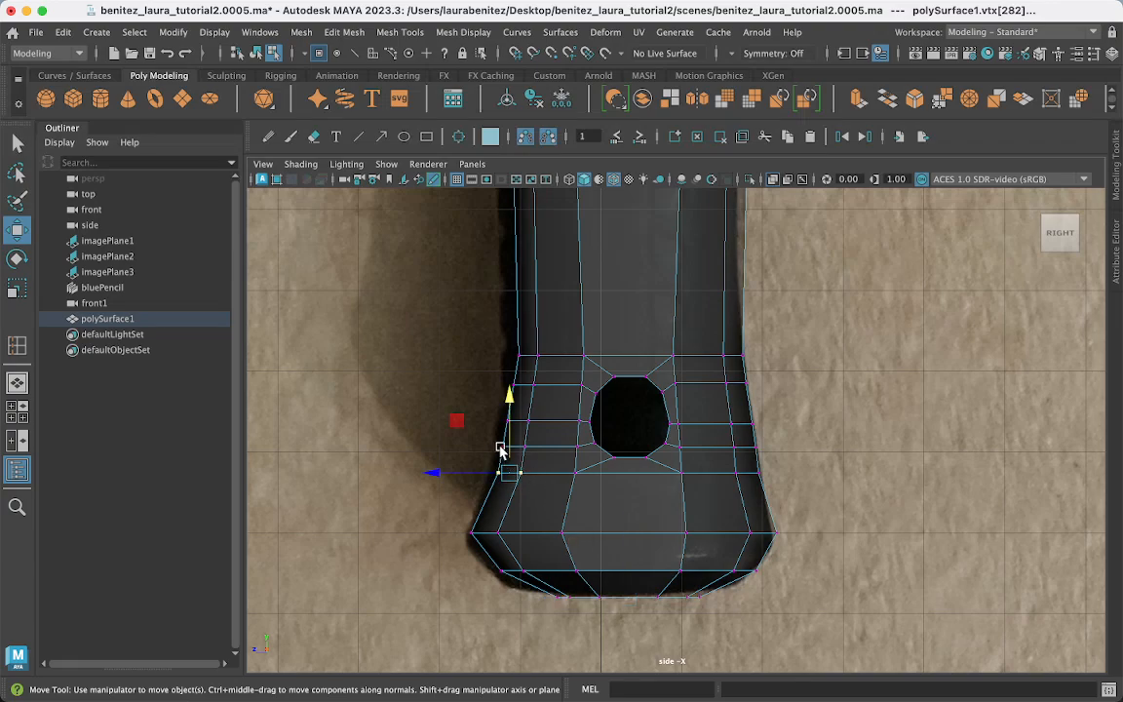
{"action": "left_click_drag", "start_coordinate": [487, 439], "coordinate": [531, 456]}
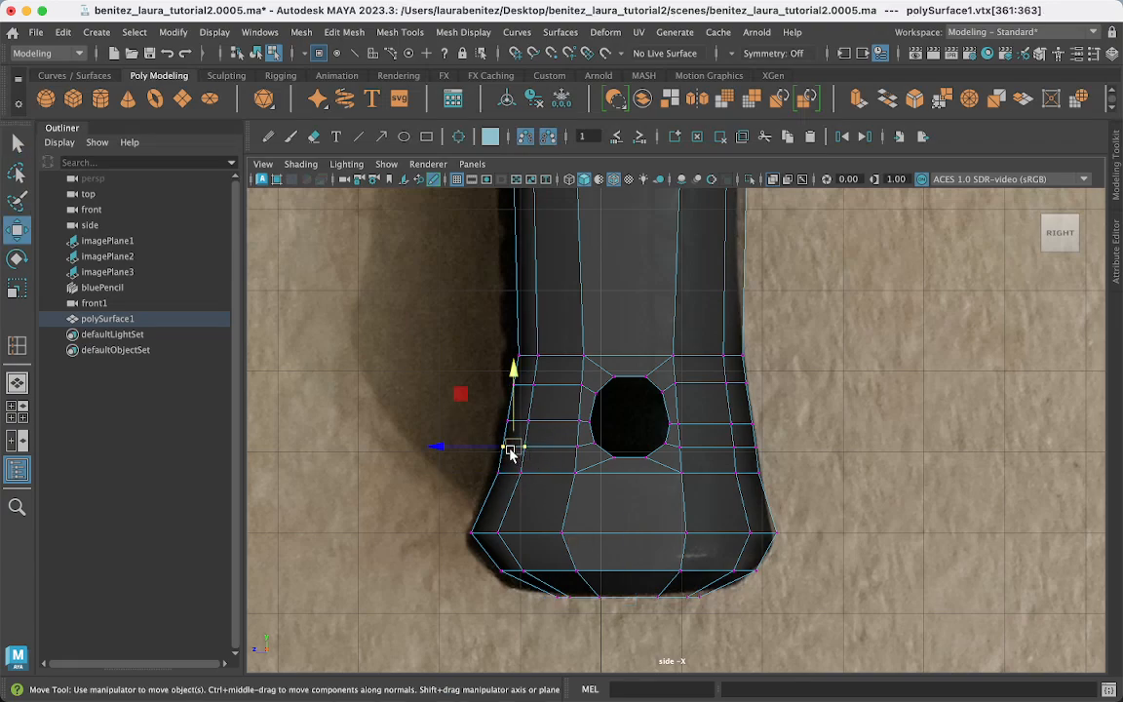
{"action": "key", "text": "q"}
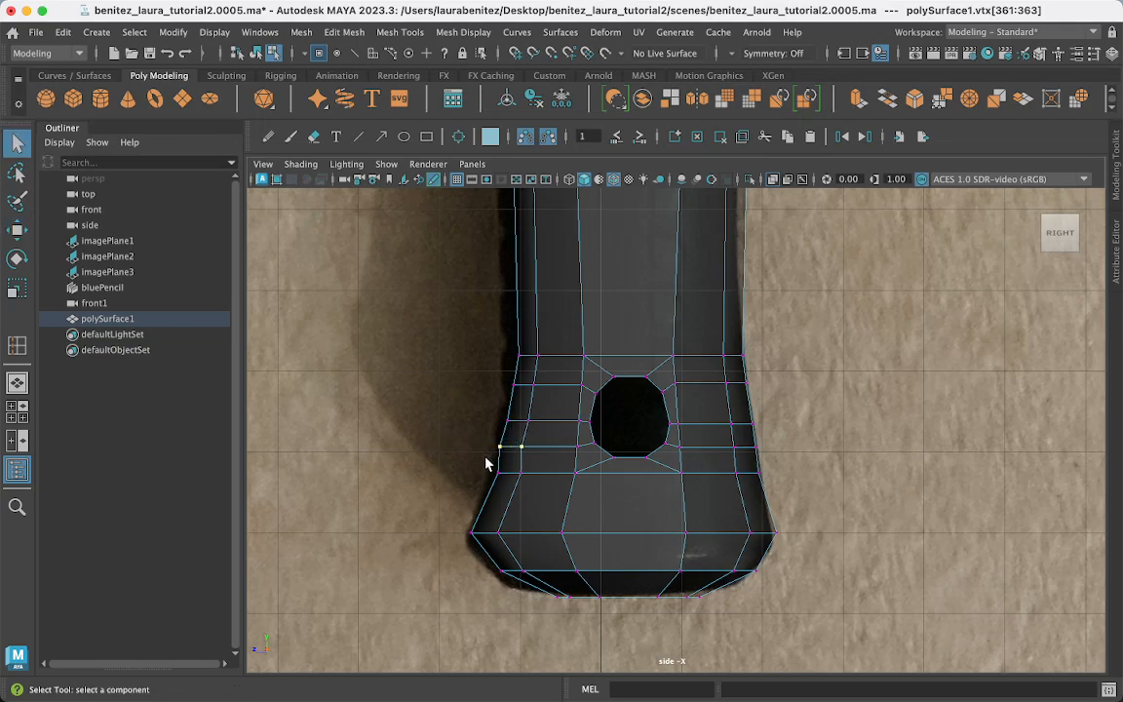
{"action": "left_click_drag", "start_coordinate": [542, 495], "coordinate": [542, 495]}
{"action": "key", "text": "w"}
{"action": "left_click_drag", "start_coordinate": [465, 471], "coordinate": [458, 468]}
{"action": "key", "text": "q"}
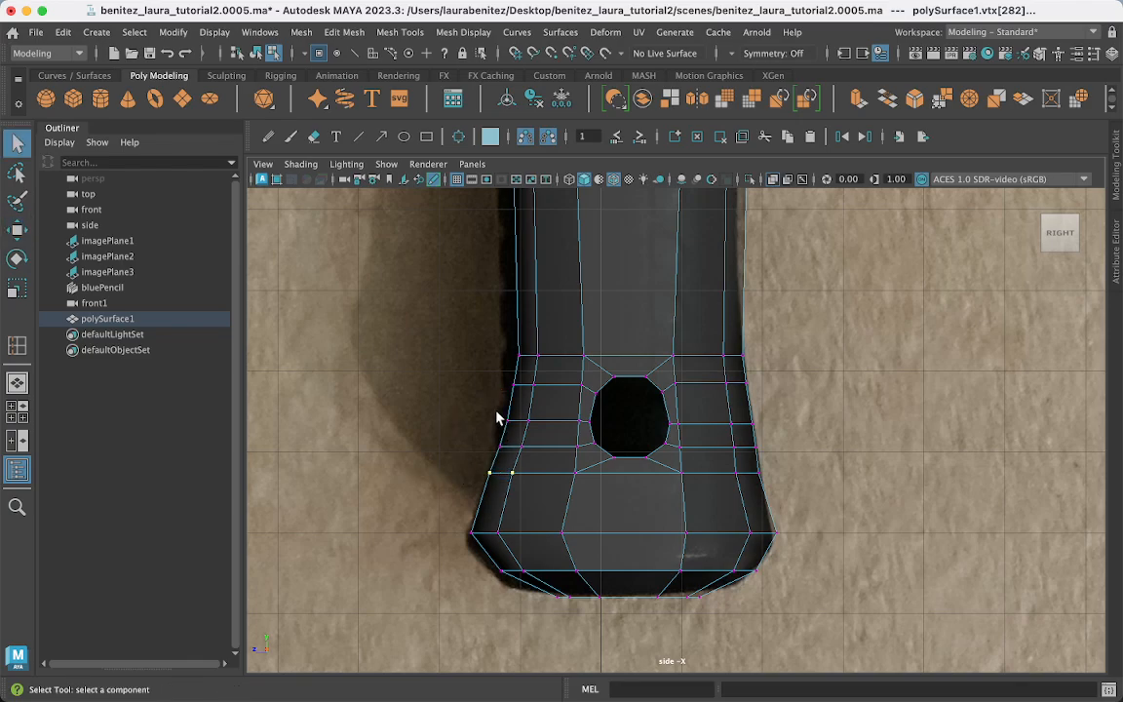
Move the left outer vertices of the two rows level with the handle's hole outward to match the reference silhouette in the side view.
{"action": "left_click_drag", "start_coordinate": [546, 426], "coordinate": [555, 429]}
{"action": "key", "text": "w"}
{"action": "left_click_drag", "start_coordinate": [464, 421], "coordinate": [460, 422]}
{"action": "key", "text": "q"}
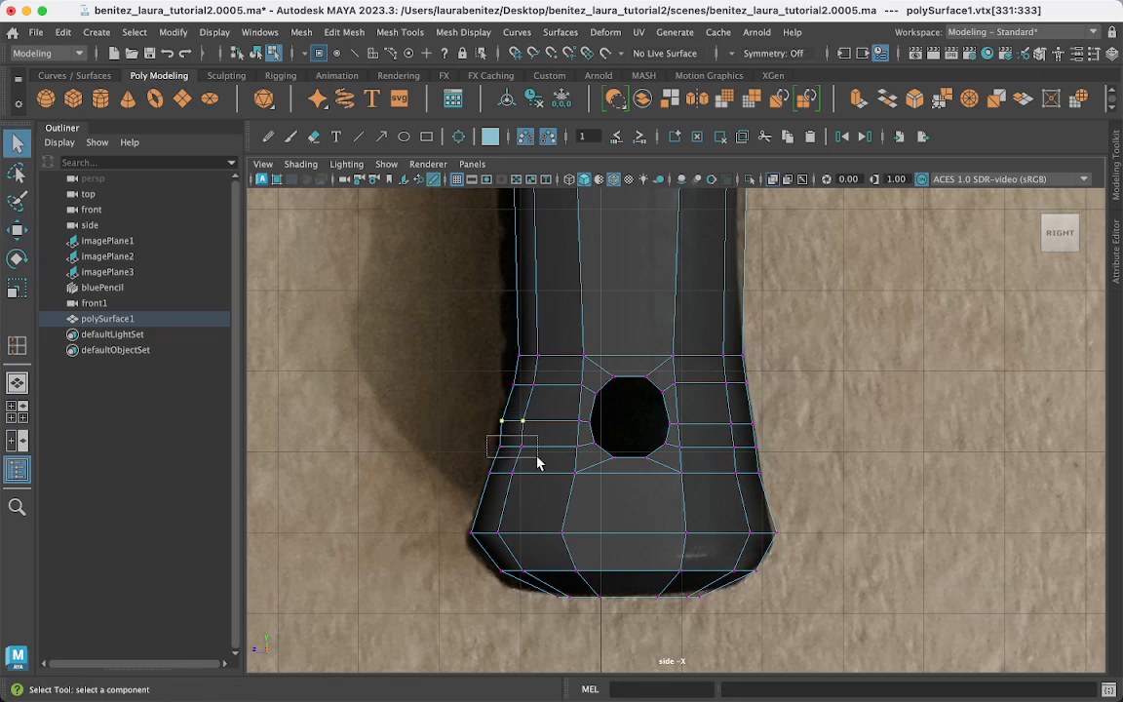
{"action": "left_click_drag", "start_coordinate": [538, 459], "coordinate": [540, 460]}
{"action": "key", "text": "w"}
{"action": "left_click_drag", "start_coordinate": [474, 447], "coordinate": [470, 447]}
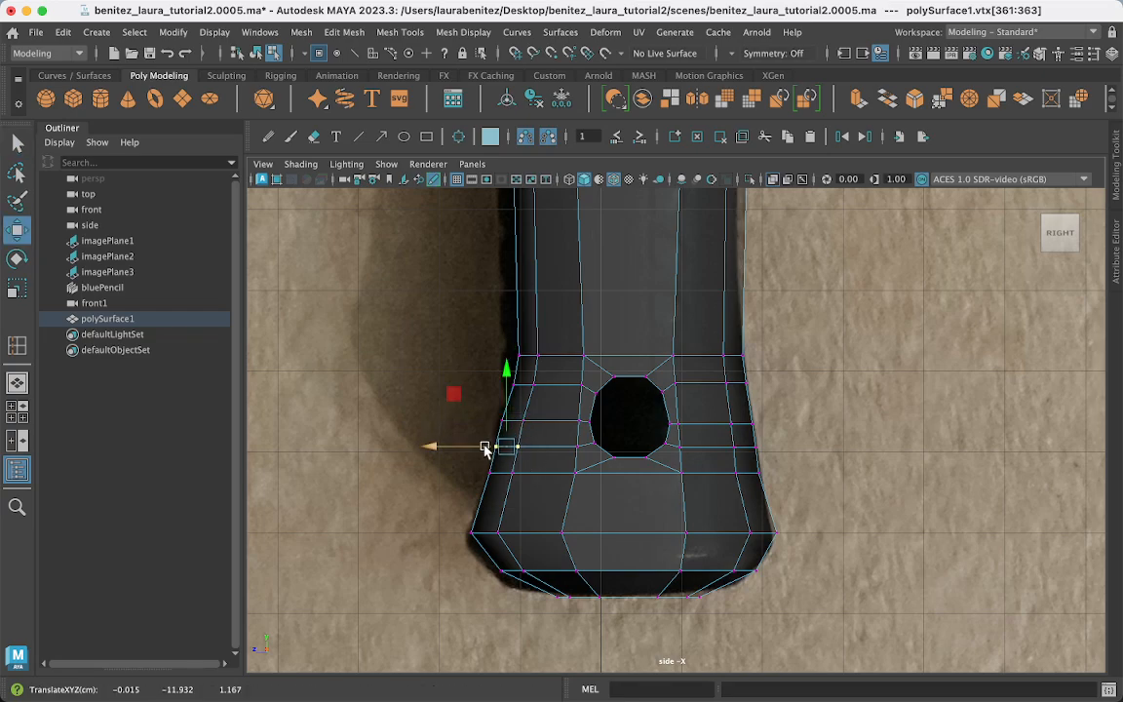
Move the left outer vertices of the two rows just above the handle's hole outward to follow the reference outline.
{"action": "scroll", "coordinate": [484, 449], "scroll_direction": "down", "scroll_amount": 5}
{"action": "scroll", "coordinate": [485, 448], "scroll_direction": "up", "scroll_amount": 6}
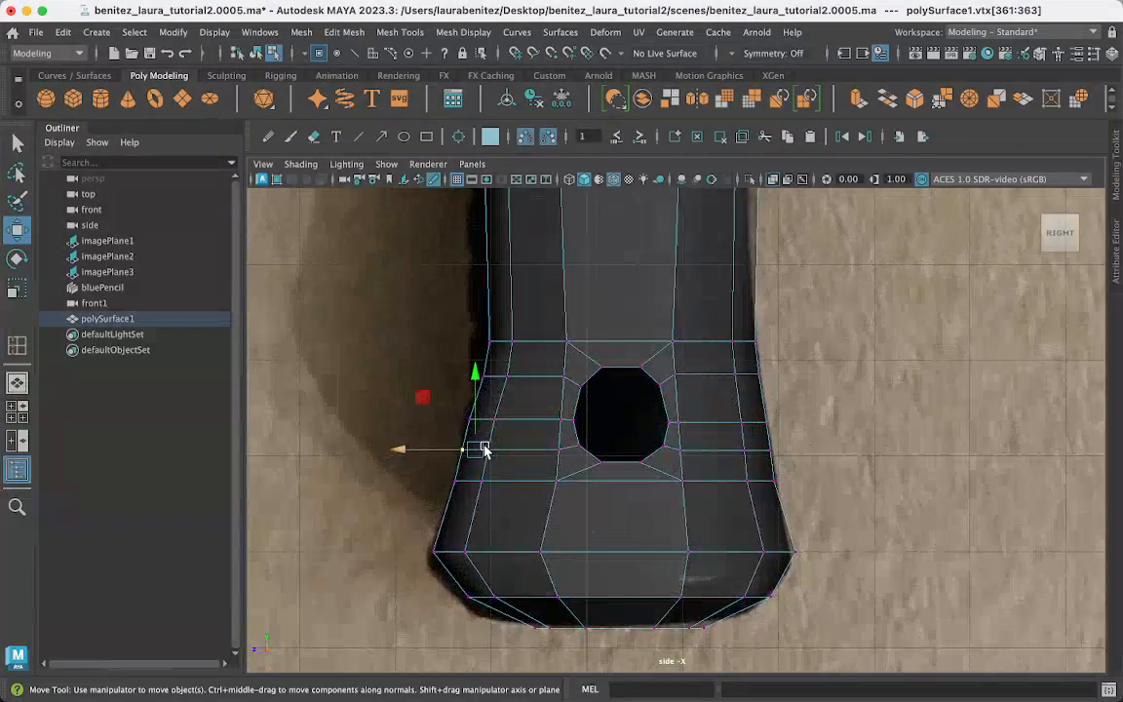
{"action": "scroll", "coordinate": [484, 449], "scroll_direction": "up", "scroll_amount": 2}
{"action": "key", "text": "q"}
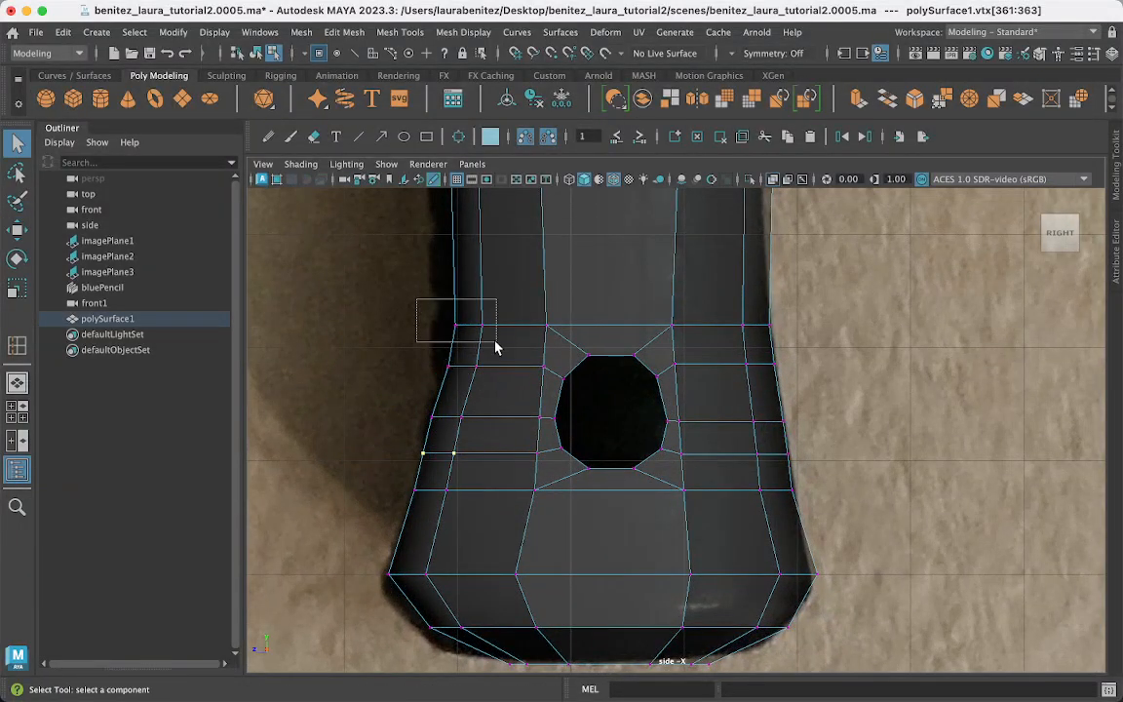
{"action": "left_click_drag", "start_coordinate": [496, 346], "coordinate": [495, 346]}
{"action": "key", "text": "w"}
{"action": "left_click_drag", "start_coordinate": [423, 326], "coordinate": [513, 393]}
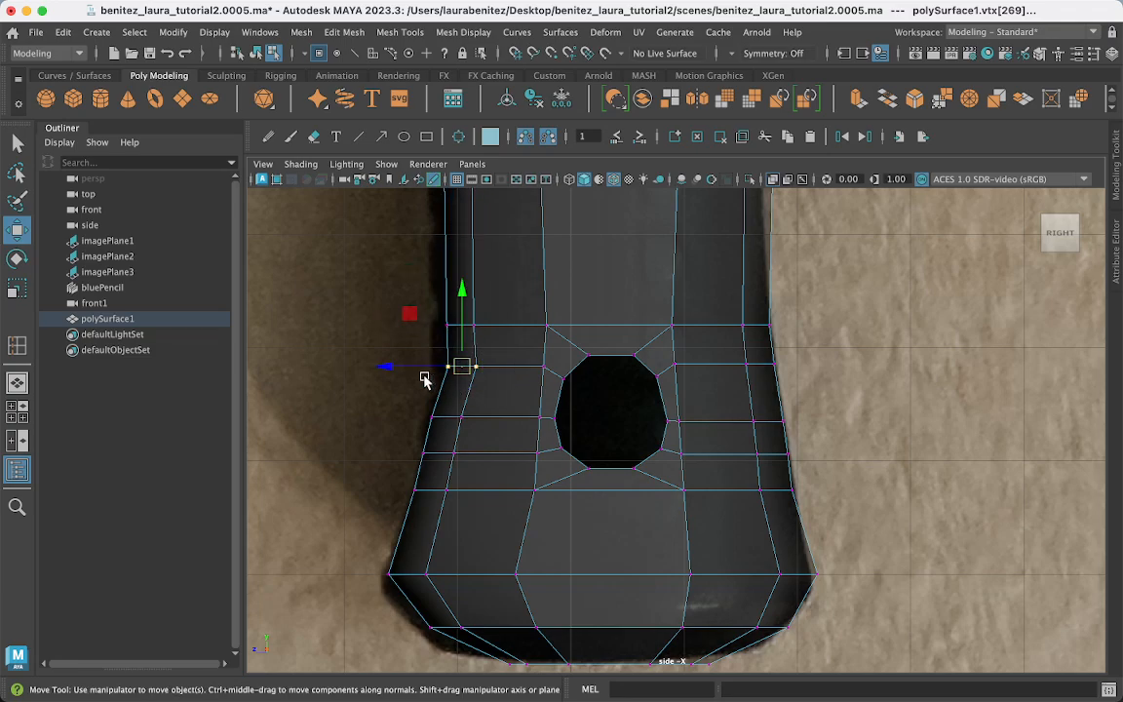
{"action": "left_click_drag", "start_coordinate": [421, 367], "coordinate": [417, 369]}
In the front view, narrow the handle's lower flare along X, scaling its widest row to about 0.97 and narrowing the bottom end vertices.
{"action": "key", "text": "space"}
{"action": "key", "text": "space"}
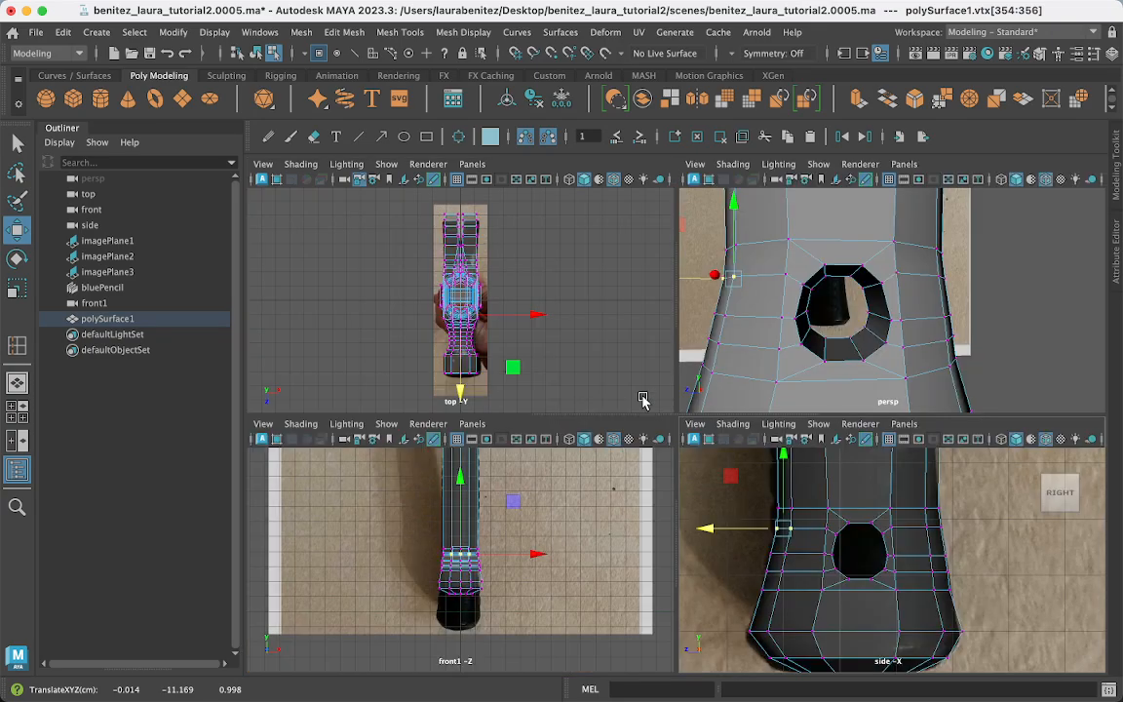
{"action": "key", "text": "space"}
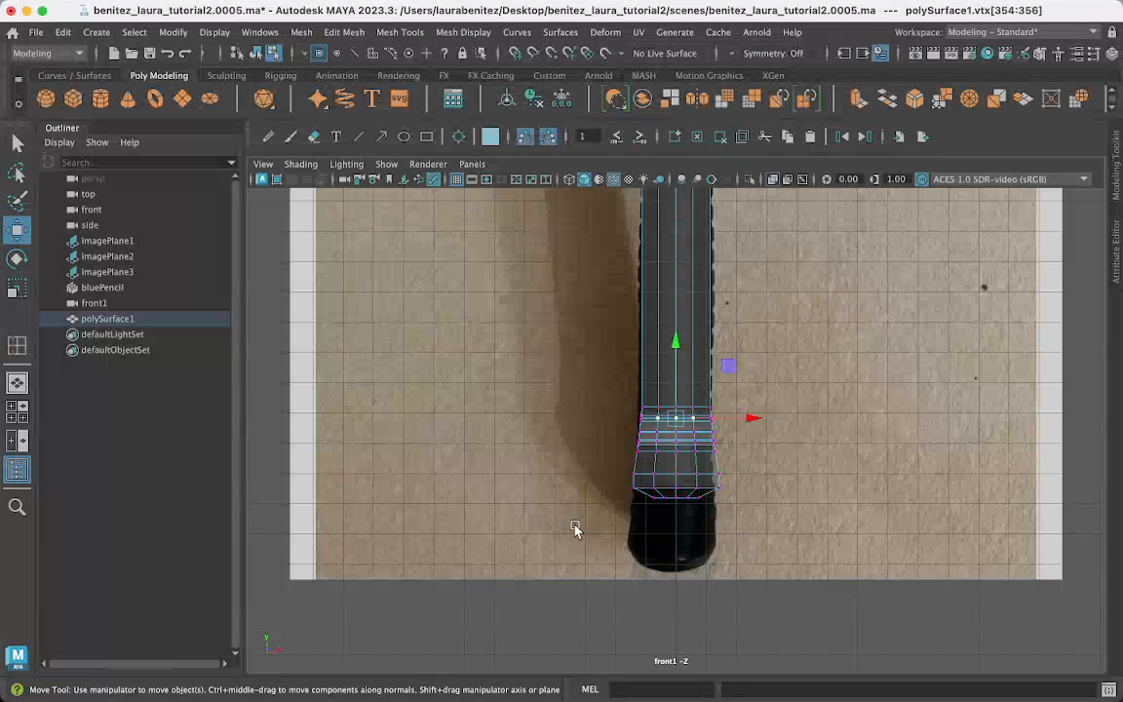
{"action": "scroll", "coordinate": [574, 526], "scroll_direction": "up", "scroll_amount": 5}
{"action": "scroll", "coordinate": [574, 527], "scroll_direction": "down", "scroll_amount": 2}
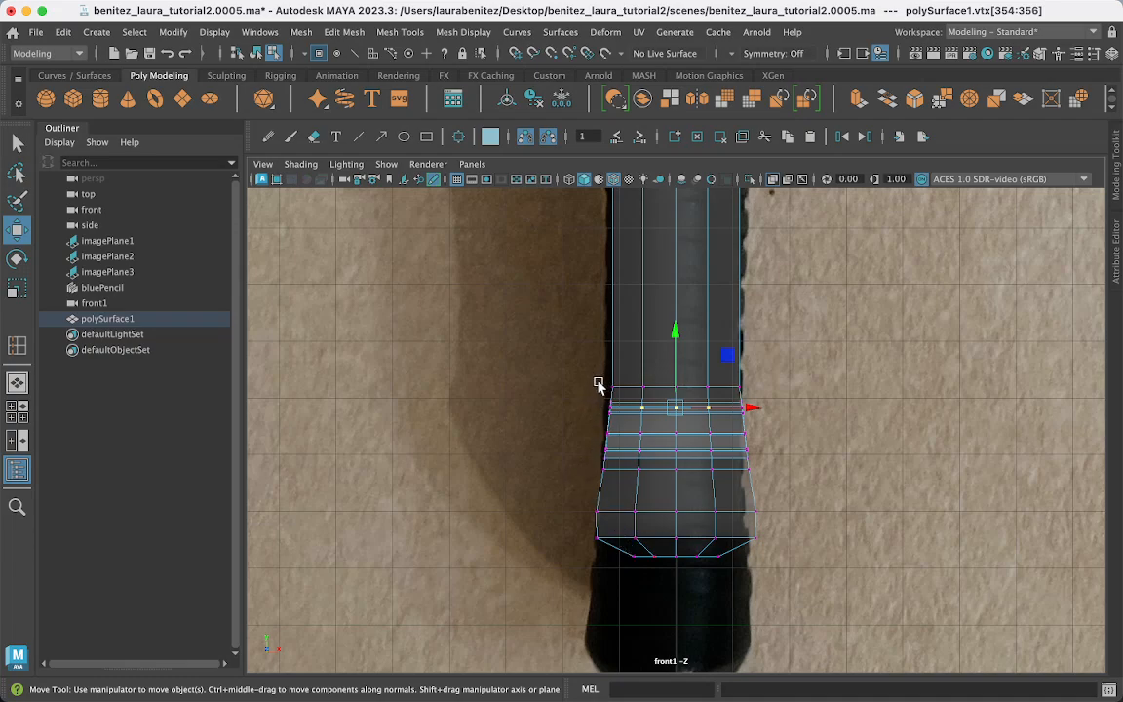
{"action": "left_click_drag", "start_coordinate": [586, 499], "coordinate": [745, 509]}
{"action": "key", "text": "r"}
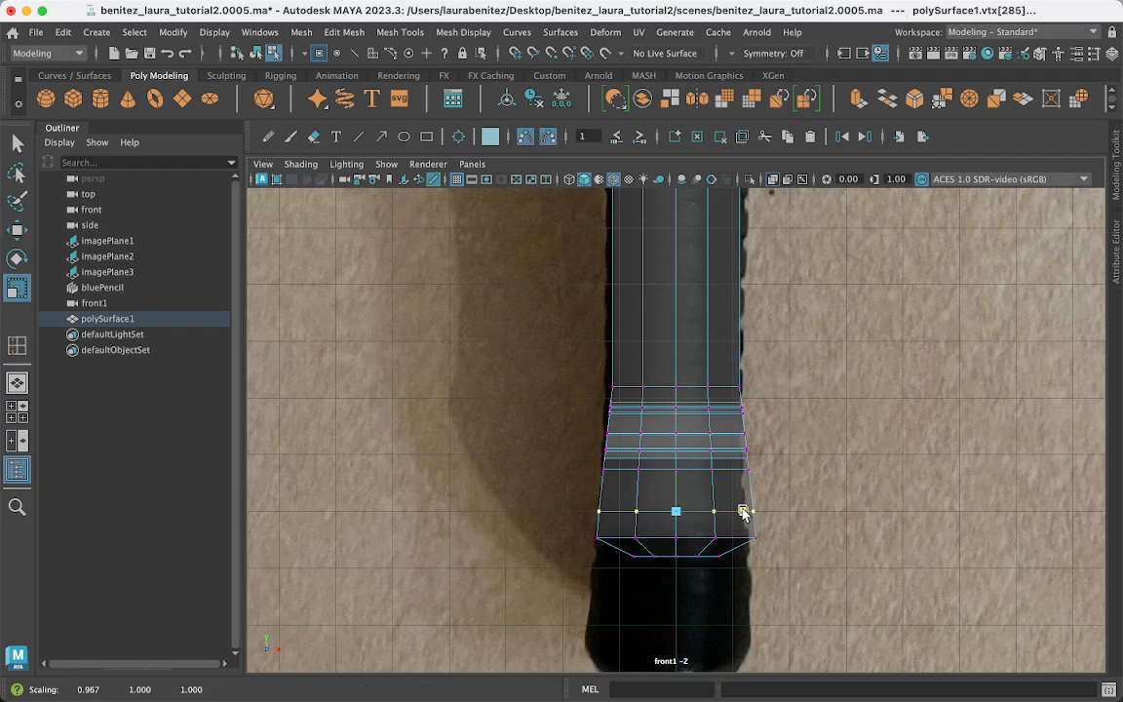
{"action": "left_click_drag", "start_coordinate": [579, 531], "coordinate": [808, 580]}
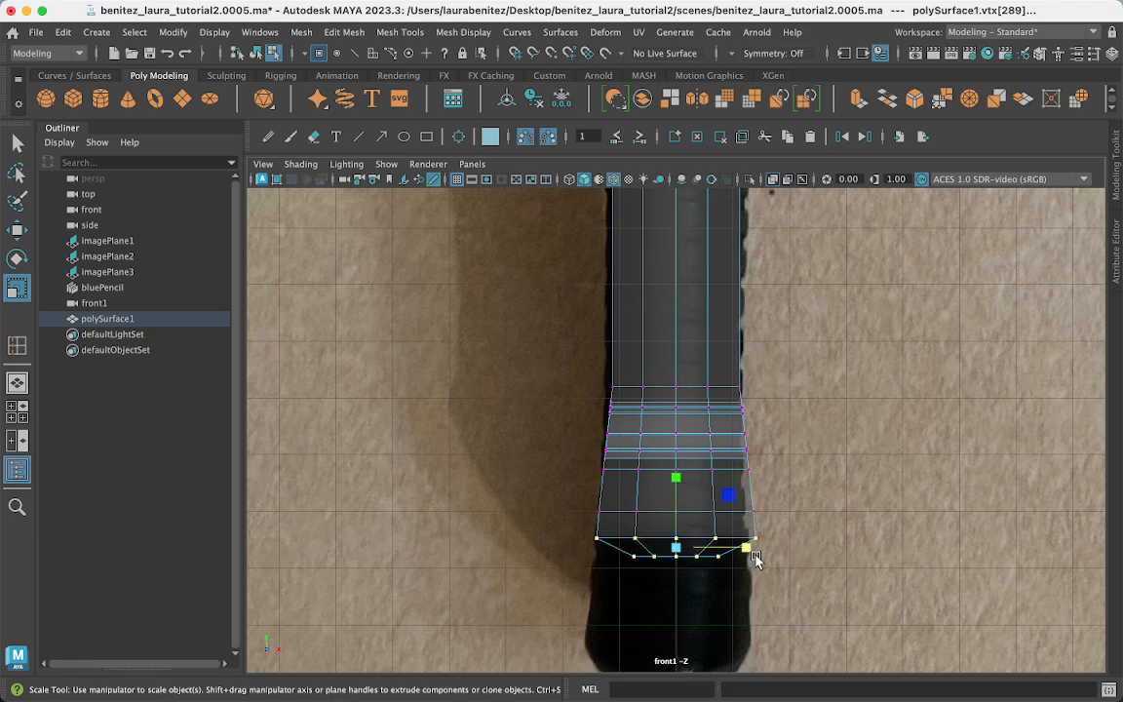
{"action": "left_click_drag", "start_coordinate": [747, 544], "coordinate": [742, 546]}
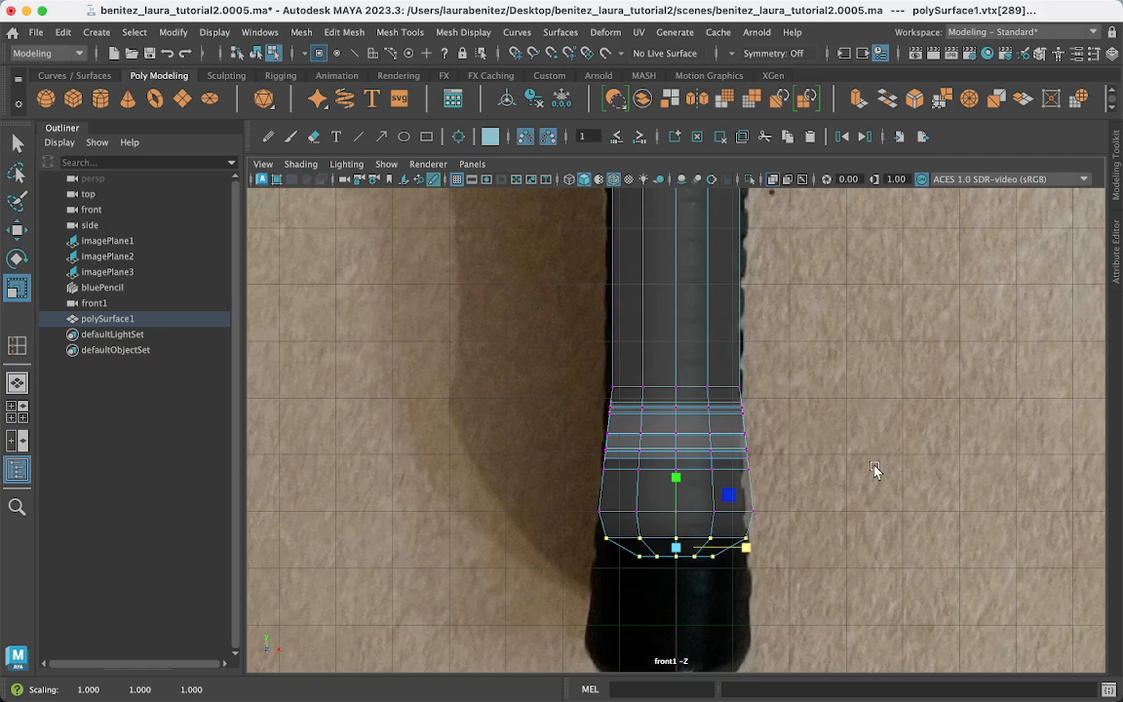
Inspect the reshaped handle and the hammer head's striking end in the perspective view.
{"action": "key", "text": "space"}
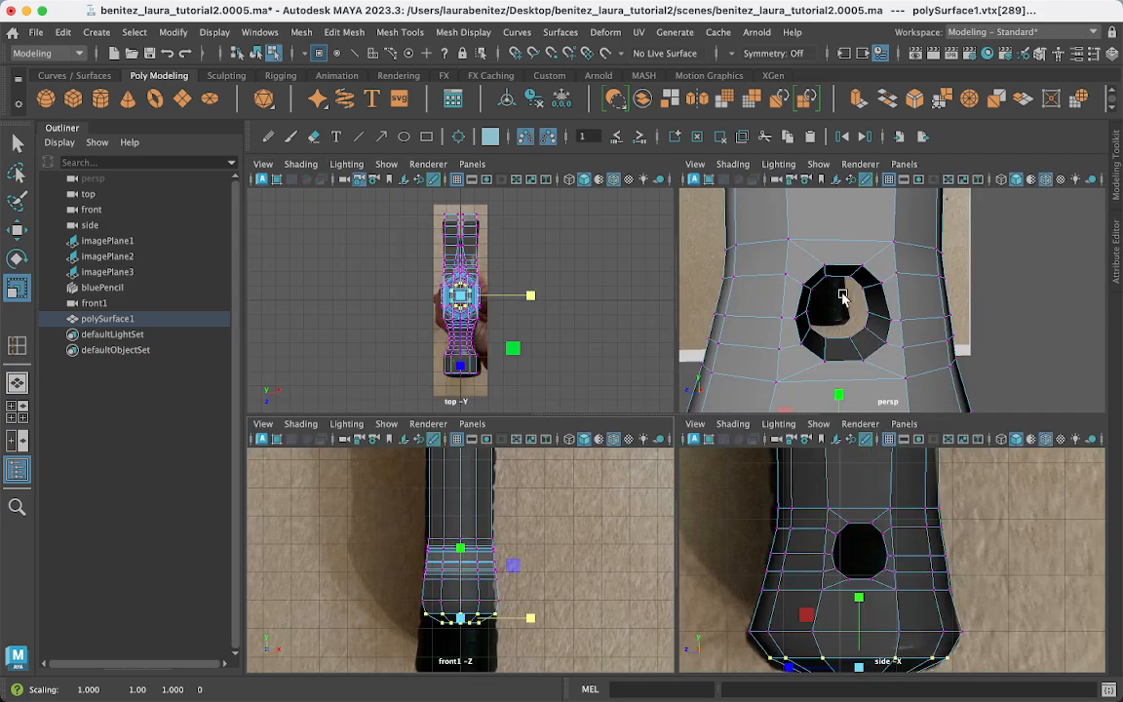
{"action": "scroll", "coordinate": [843, 296], "scroll_direction": "up", "scroll_amount": 2}
{"action": "scroll", "coordinate": [845, 296], "scroll_direction": "down", "scroll_amount": 10}
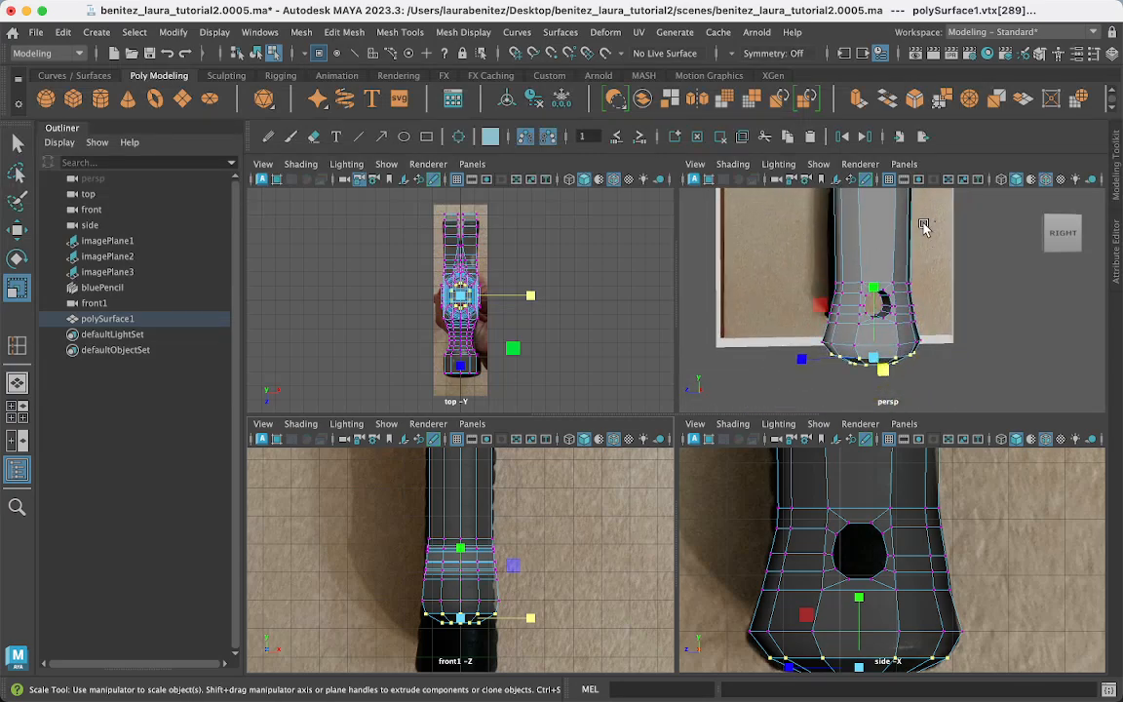
{"action": "key", "text": "space"}
{"action": "middle_click_drag", "start_coordinate": [790, 334], "coordinate": [758, 617], "text": "alt"}
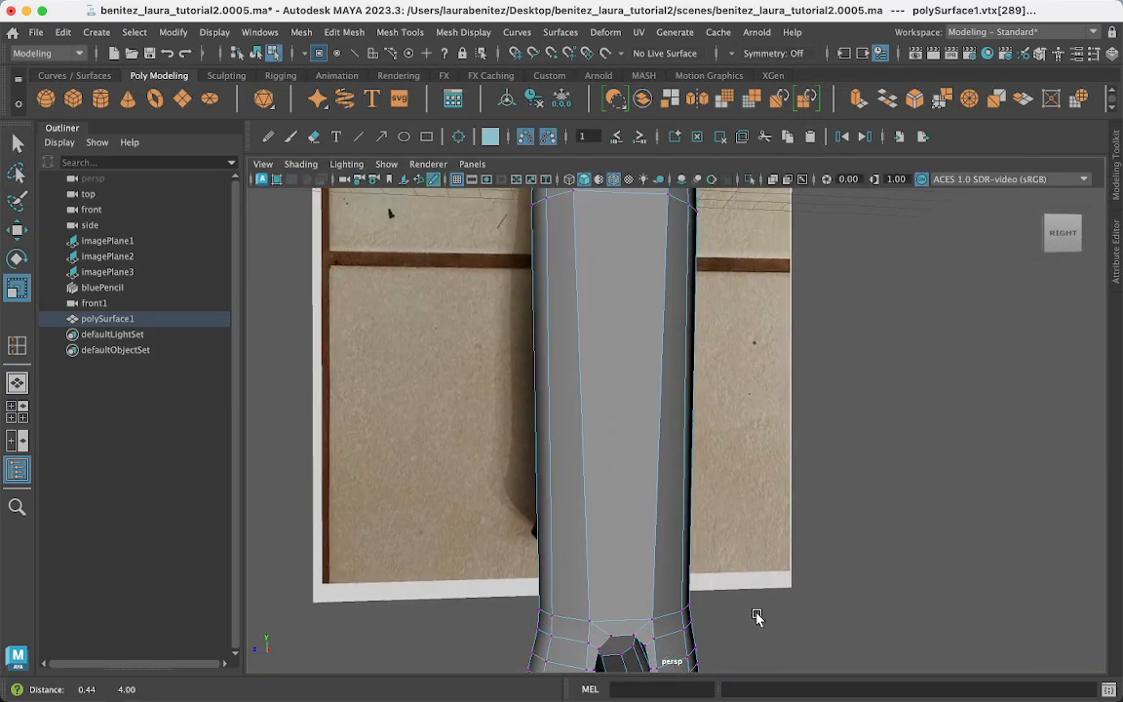
{"action": "scroll", "coordinate": [712, 518], "scroll_direction": "down", "scroll_amount": 4}
{"action": "scroll", "coordinate": [711, 518], "scroll_direction": "up", "scroll_amount": 4}
{"action": "scroll", "coordinate": [712, 519], "scroll_direction": "down", "scroll_amount": 3}
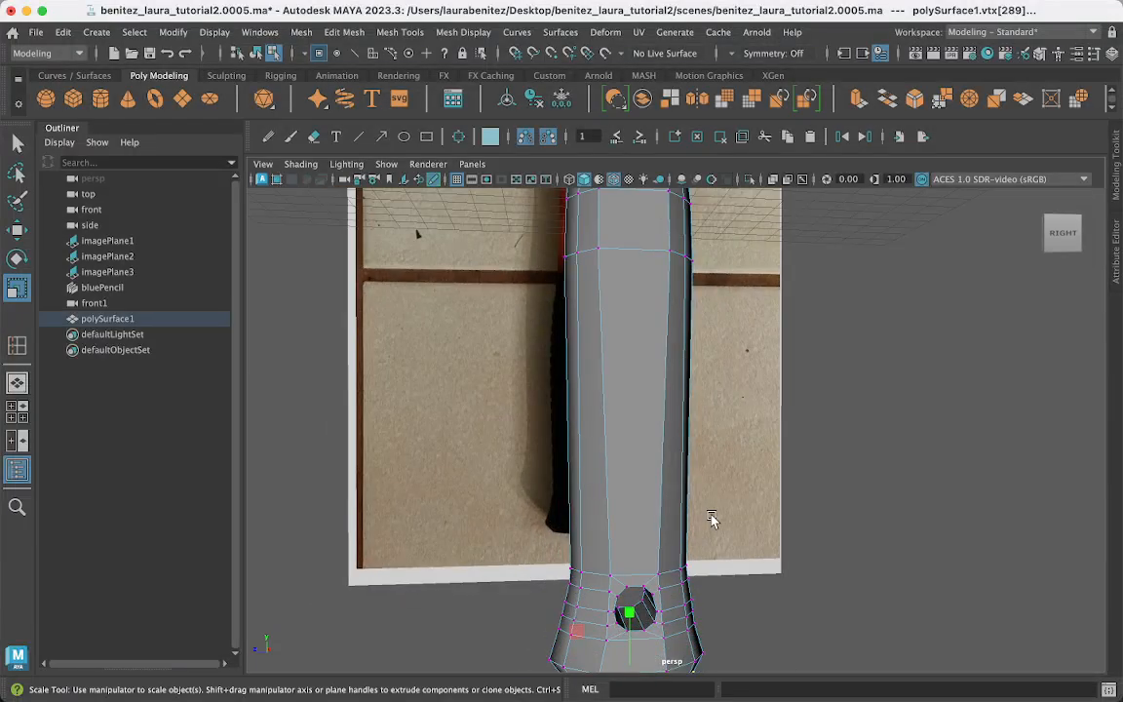
{"action": "scroll", "coordinate": [575, 419], "scroll_direction": "down", "scroll_amount": 1}
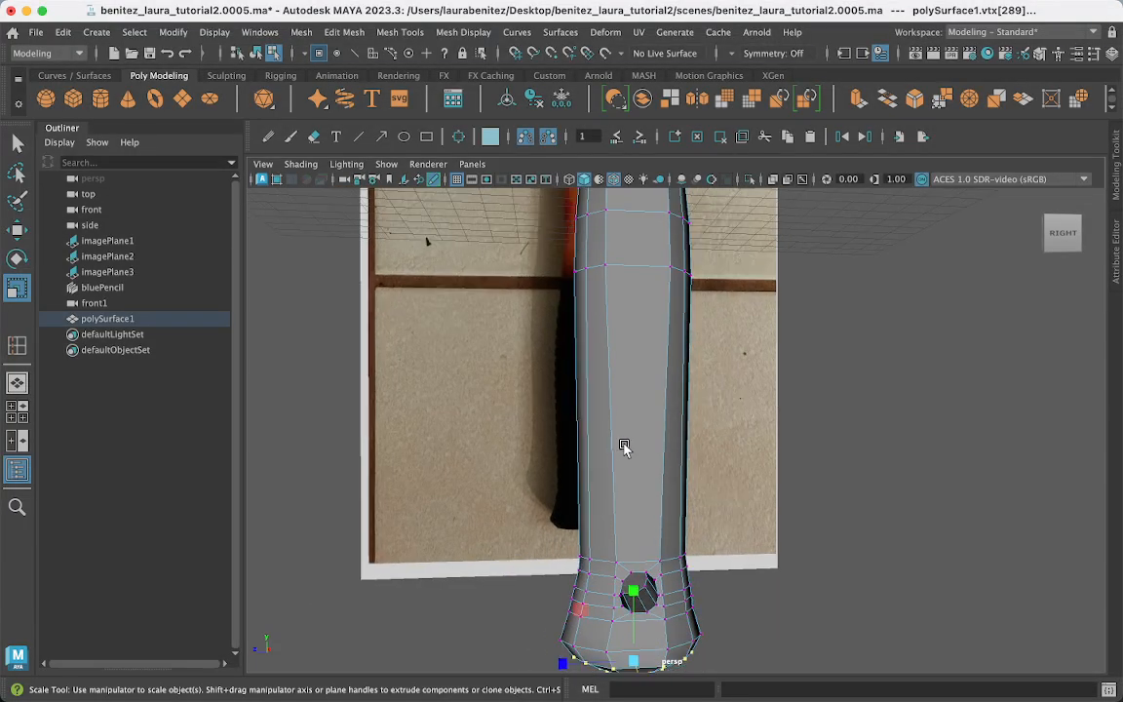
{"action": "middle_click_drag", "start_coordinate": [624, 446], "coordinate": [615, 663], "text": "alt"}
{"action": "middle_click_drag", "start_coordinate": [674, 396], "coordinate": [660, 668], "text": "alt"}
{"action": "middle_click_drag", "start_coordinate": [677, 438], "coordinate": [688, 672], "text": "alt"}
{"action": "middle_click_drag", "start_coordinate": [657, 399], "coordinate": [660, 484], "text": "alt"}
{"action": "left_click_drag", "start_coordinate": [656, 490], "coordinate": [724, 463], "text": "alt"}
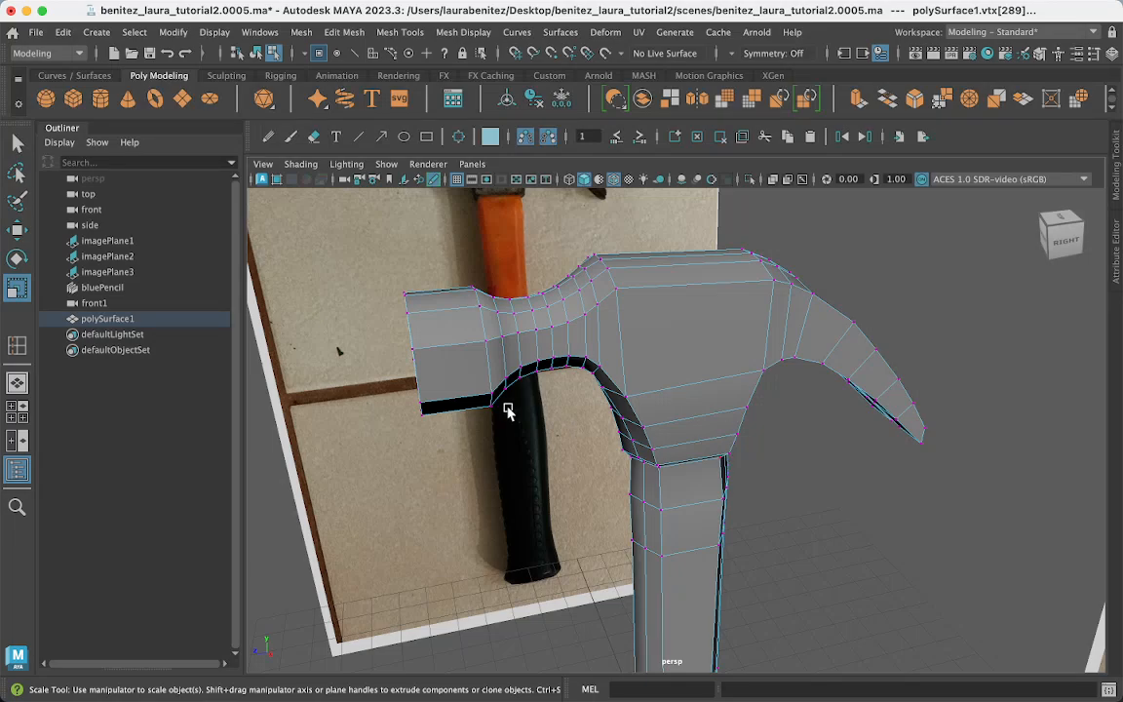
{"action": "scroll", "coordinate": [509, 408], "scroll_direction": "up", "scroll_amount": 4}
{"action": "left_click_drag", "start_coordinate": [512, 413], "coordinate": [594, 381], "text": "alt"}
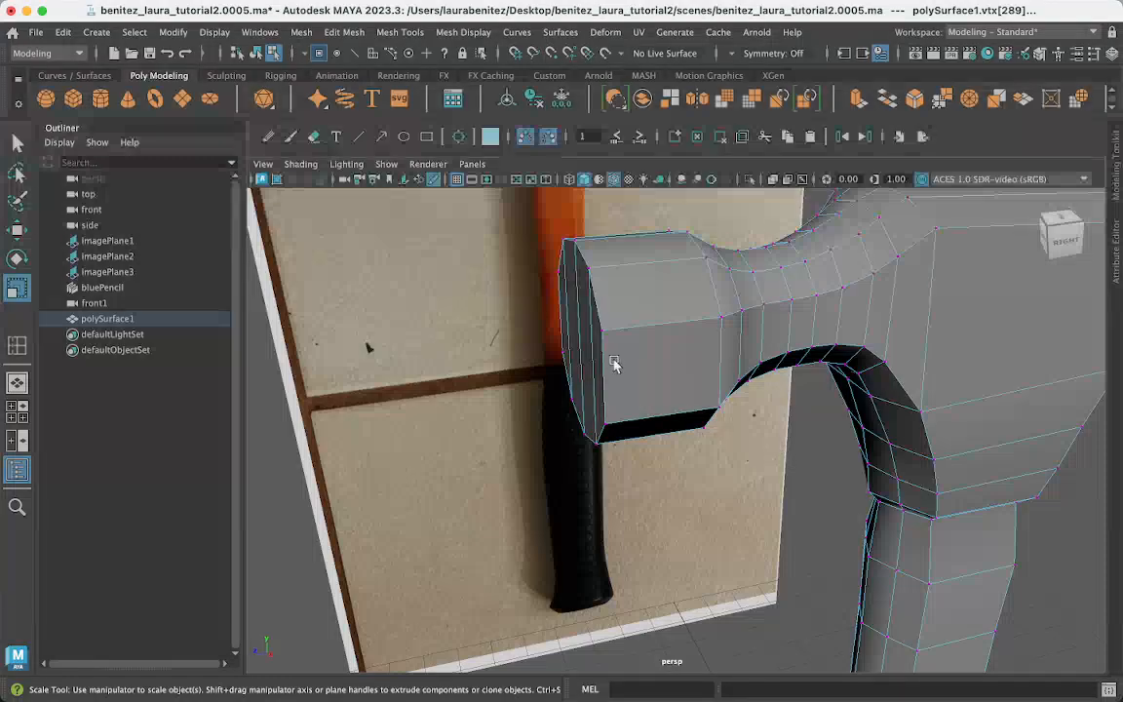
Select the perimeter edges of the hammer head's flat striking face and bevel them.
{"action": "right_click_drag", "start_coordinate": [606, 373], "coordinate": [605, 219]}
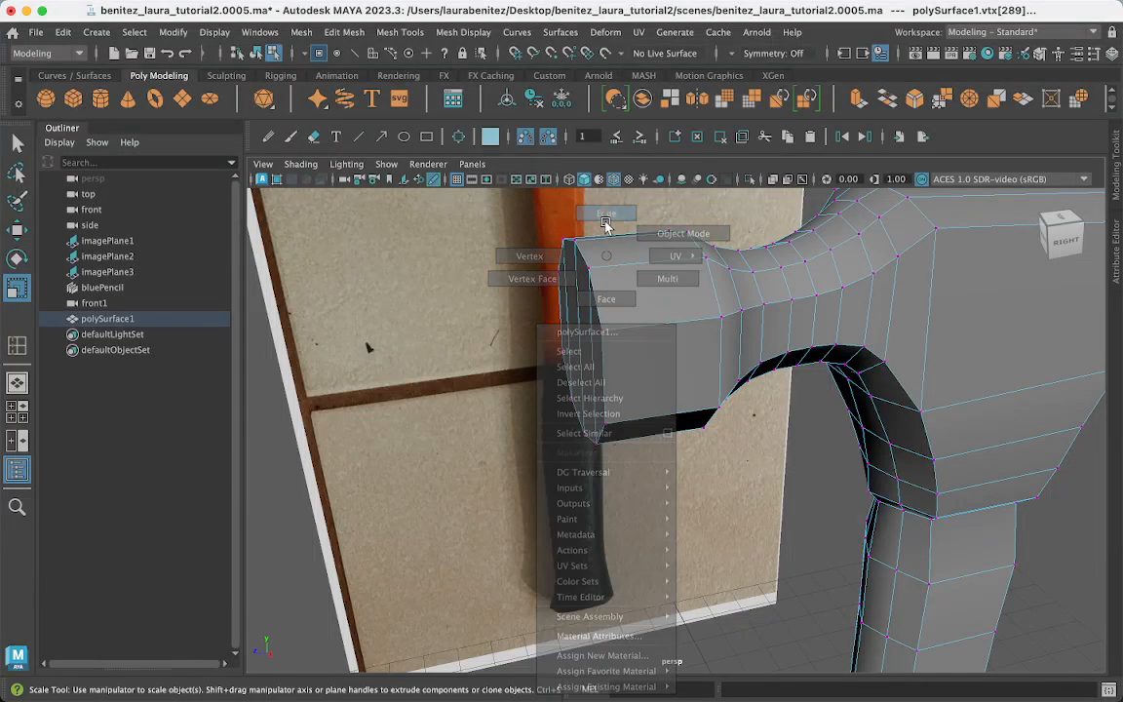
{"action": "left_click", "coordinate": [597, 356]}
{"action": "left_click", "coordinate": [600, 357]}
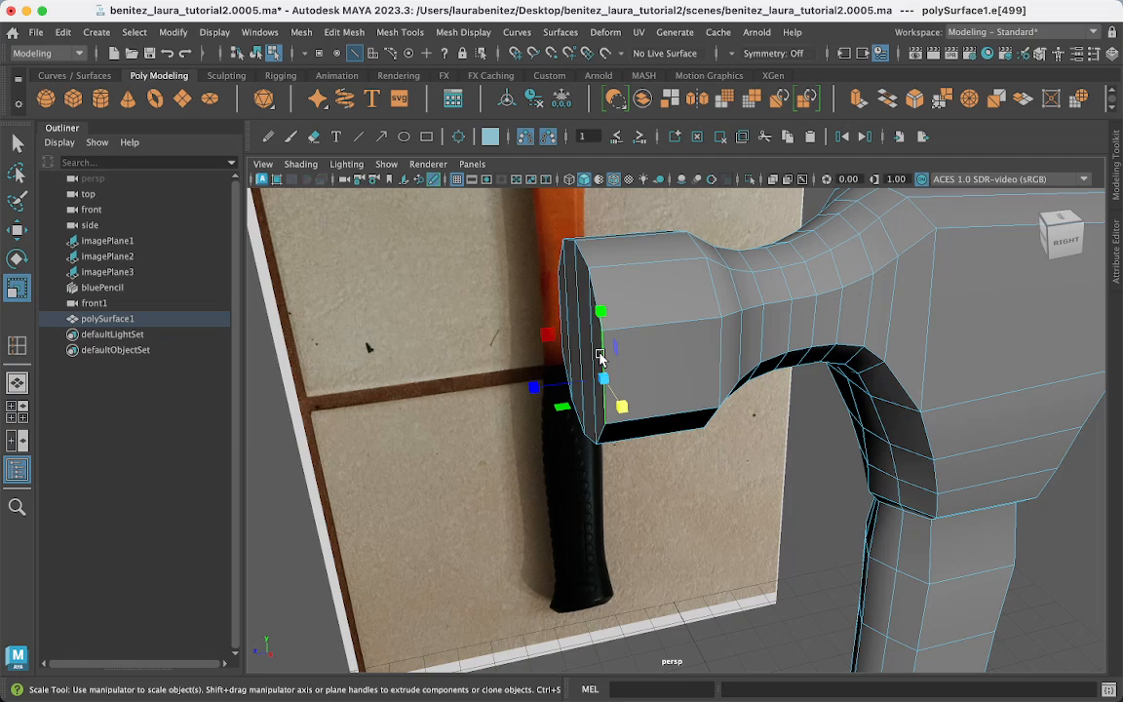
{"action": "key", "text": "q"}
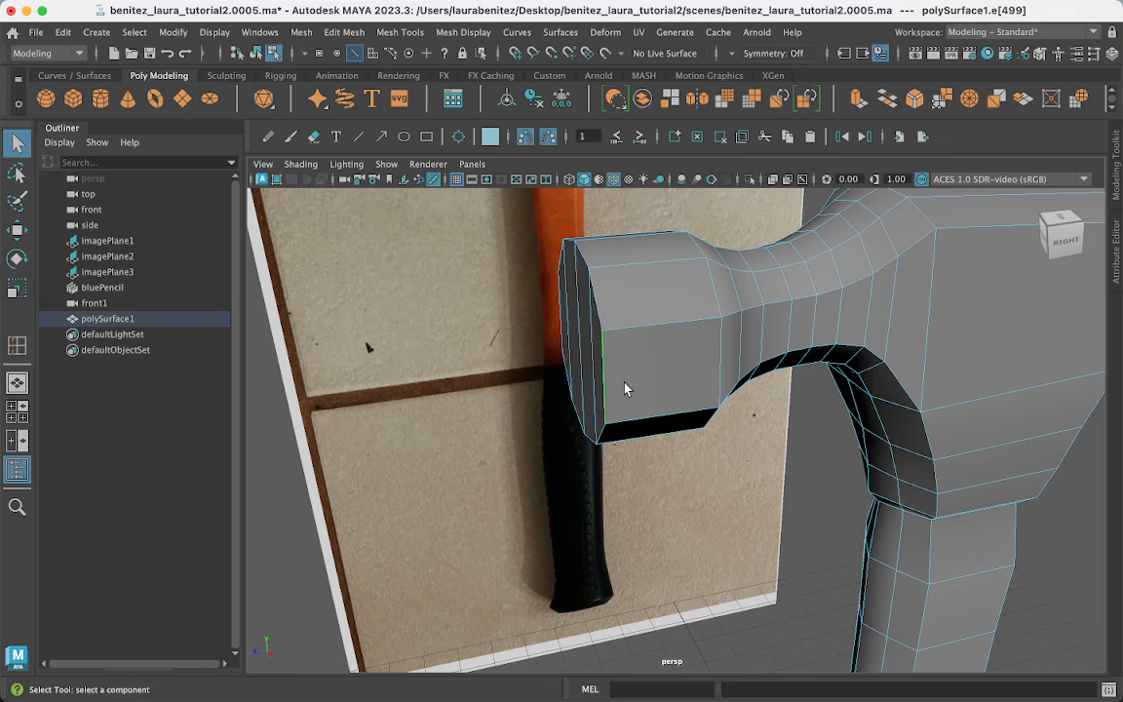
{"action": "left_click_drag", "start_coordinate": [626, 389], "coordinate": [695, 355], "text": "alt"}
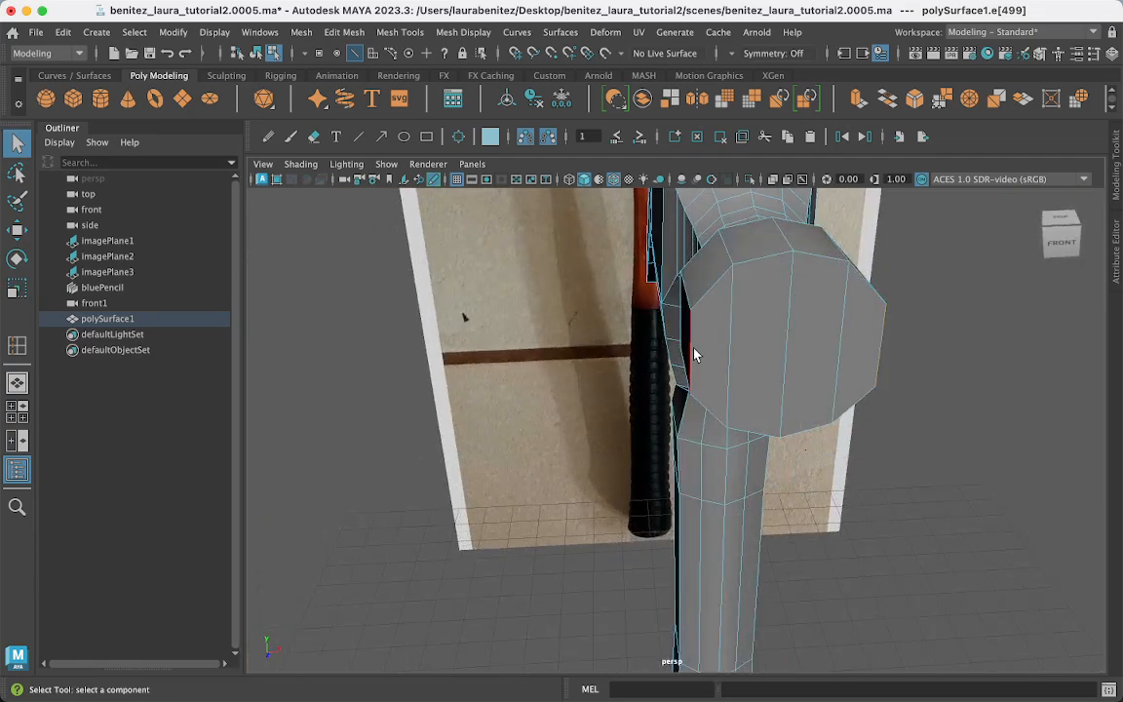
{"action": "left_click", "coordinate": [695, 353]}
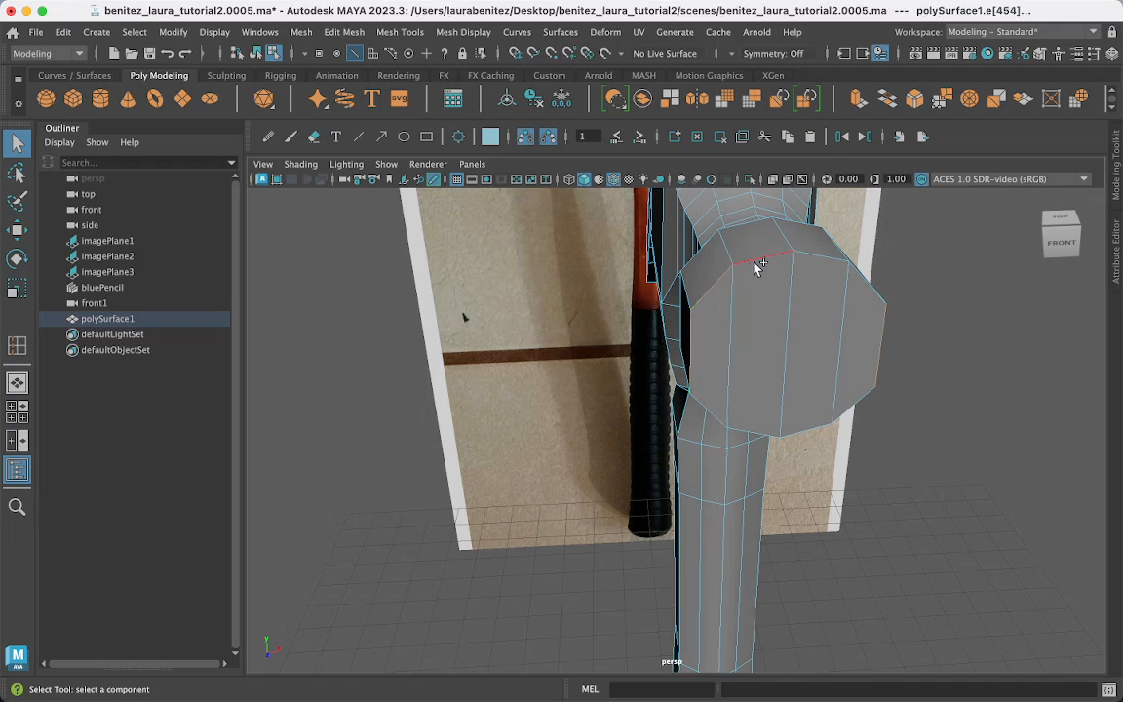
{"action": "left_click", "coordinate": [870, 288], "text": "shift"}
{"action": "left_click", "coordinate": [717, 413], "text": "shift"}
{"action": "left_click_drag", "start_coordinate": [876, 446], "coordinate": [792, 438], "text": "alt"}
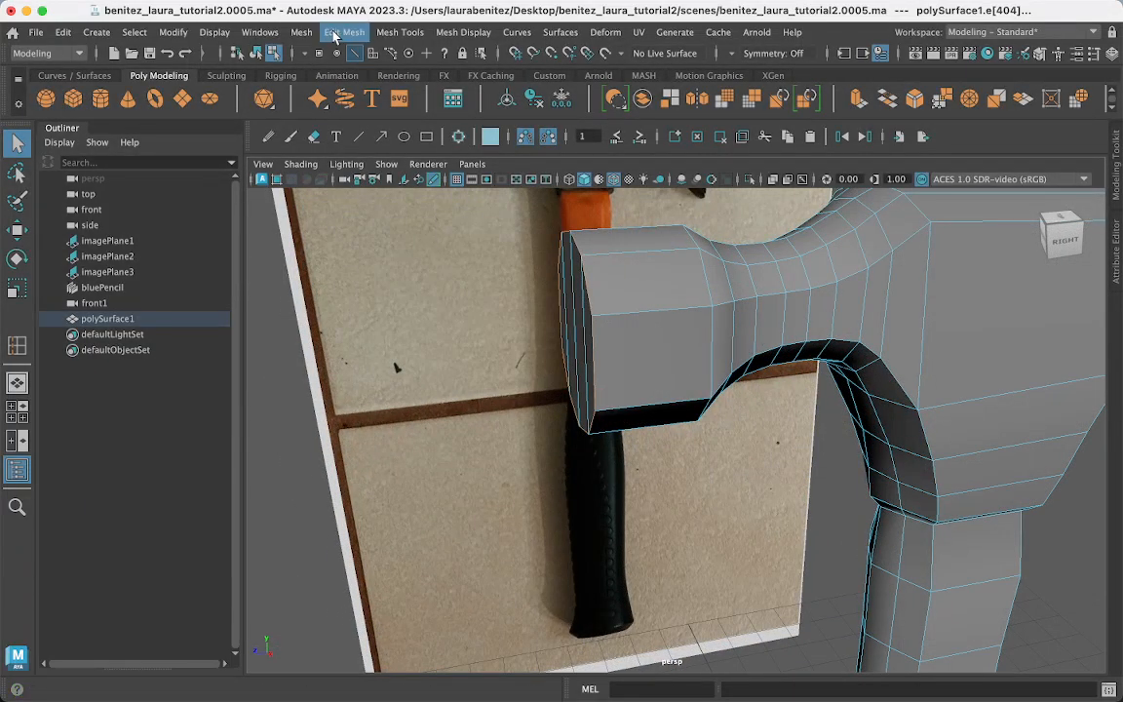
{"action": "left_click", "coordinate": [335, 34]}
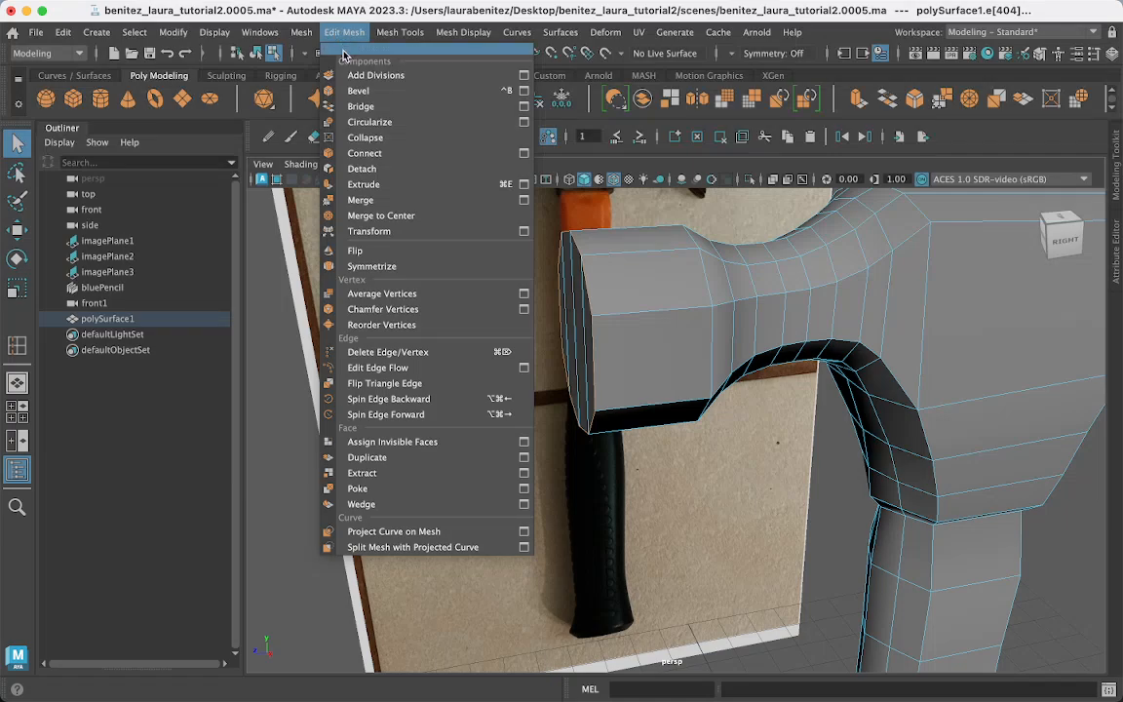
{"action": "left_click", "coordinate": [358, 91]}
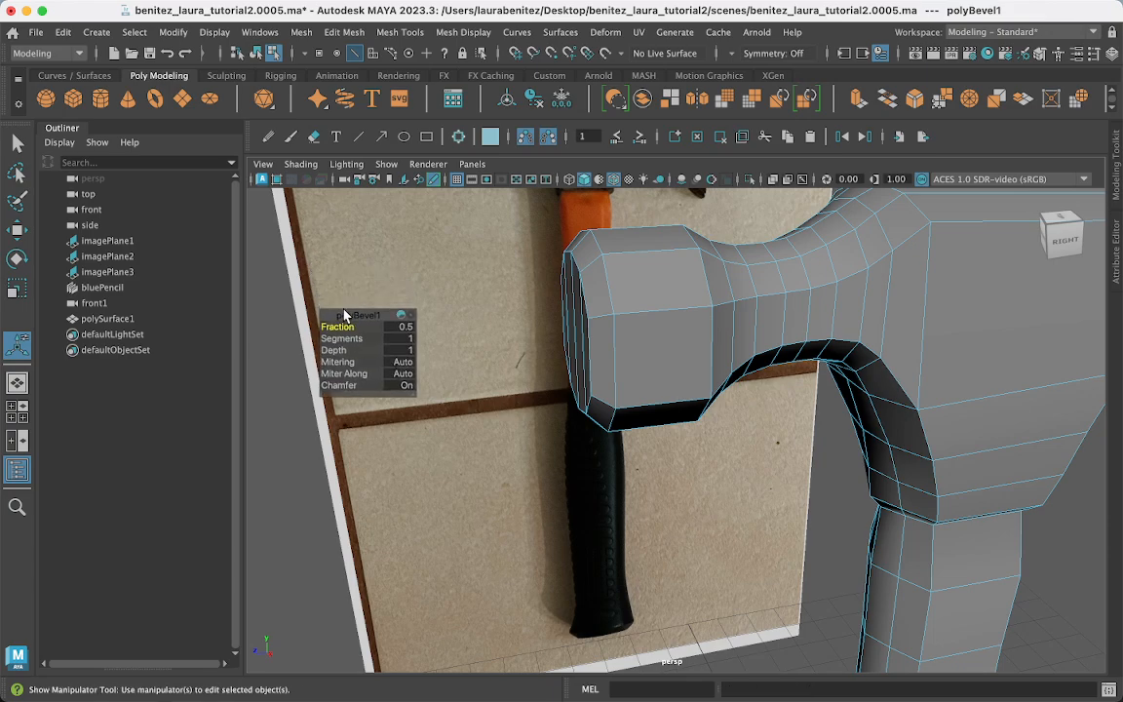
{"action": "left_click", "coordinate": [414, 396]}
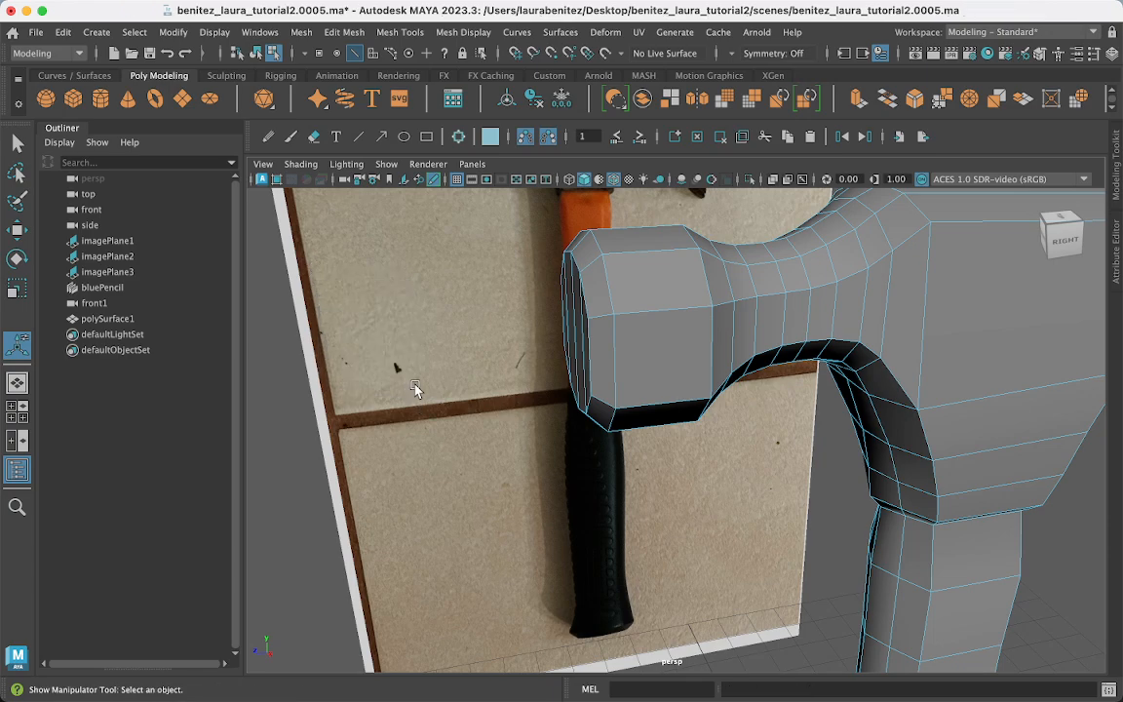
{"action": "key", "text": "ctrl+z"}
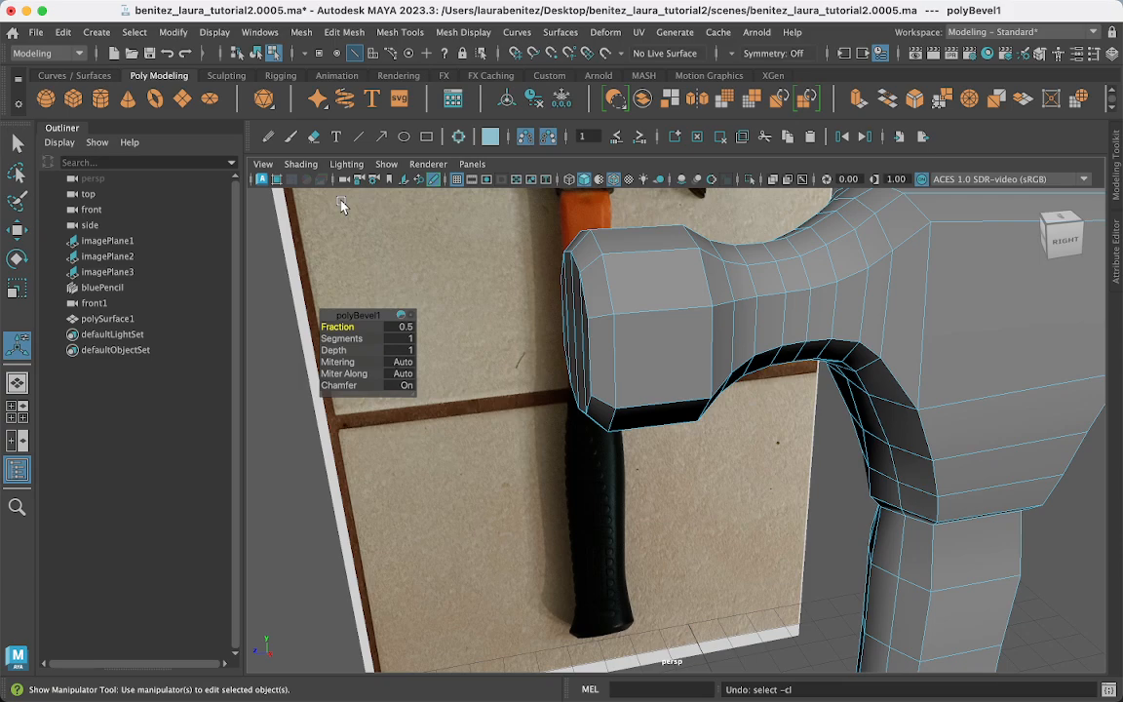
Set the striking face bevel to a fraction of 0.3 with 3 segments and check its shape from the front and side.
{"action": "left_click_drag", "start_coordinate": [366, 318], "coordinate": [369, 329]}
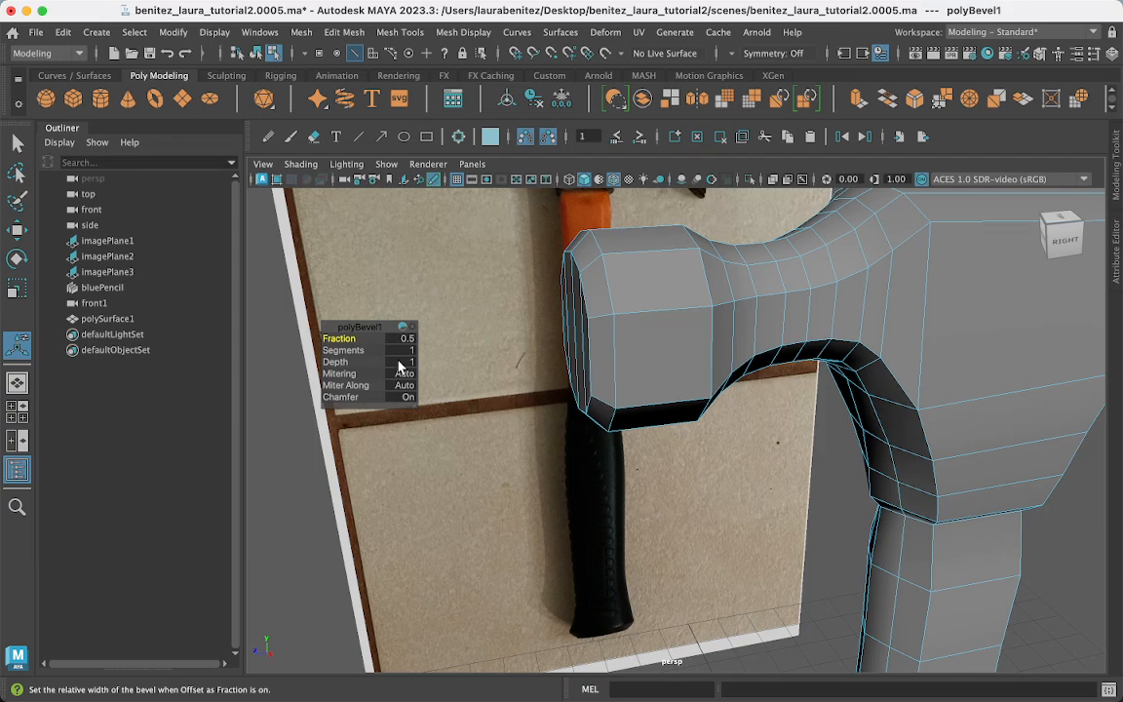
{"action": "left_click", "coordinate": [377, 361]}
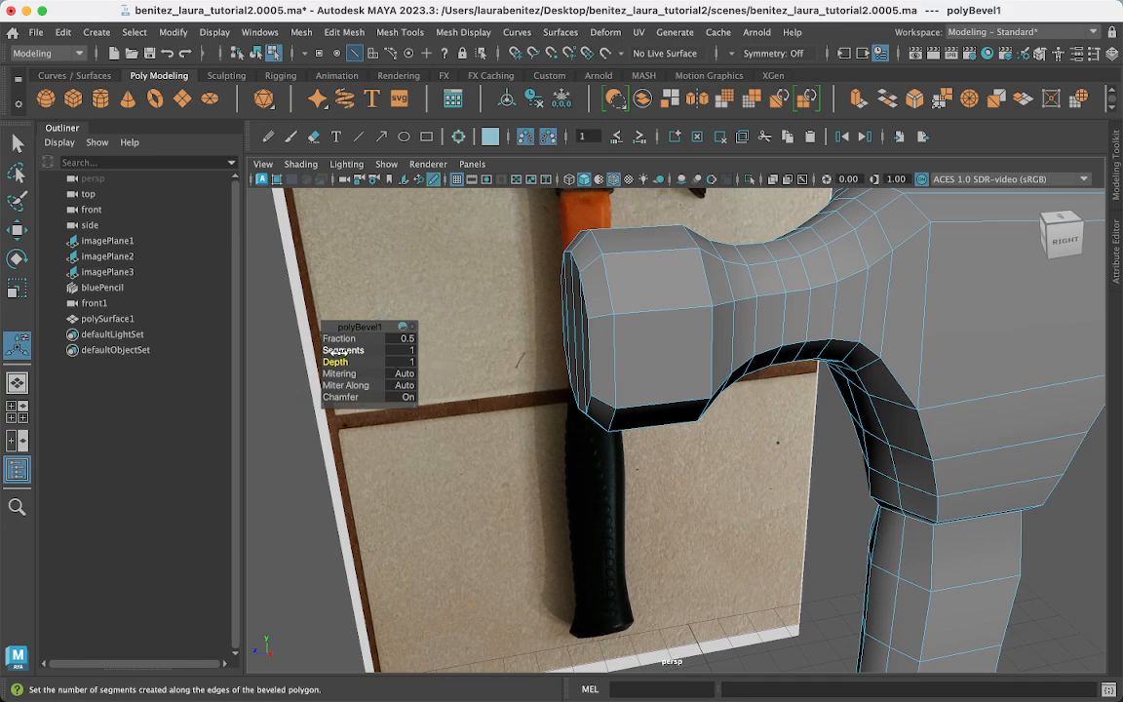
{"action": "mouse_move", "coordinate": [338, 352]}
{"action": "left_mouse_down"}
{"action": "mouse_move", "coordinate": [292, 364]}
{"action": "mouse_move", "coordinate": [356, 367]}
{"action": "left_mouse_up"}
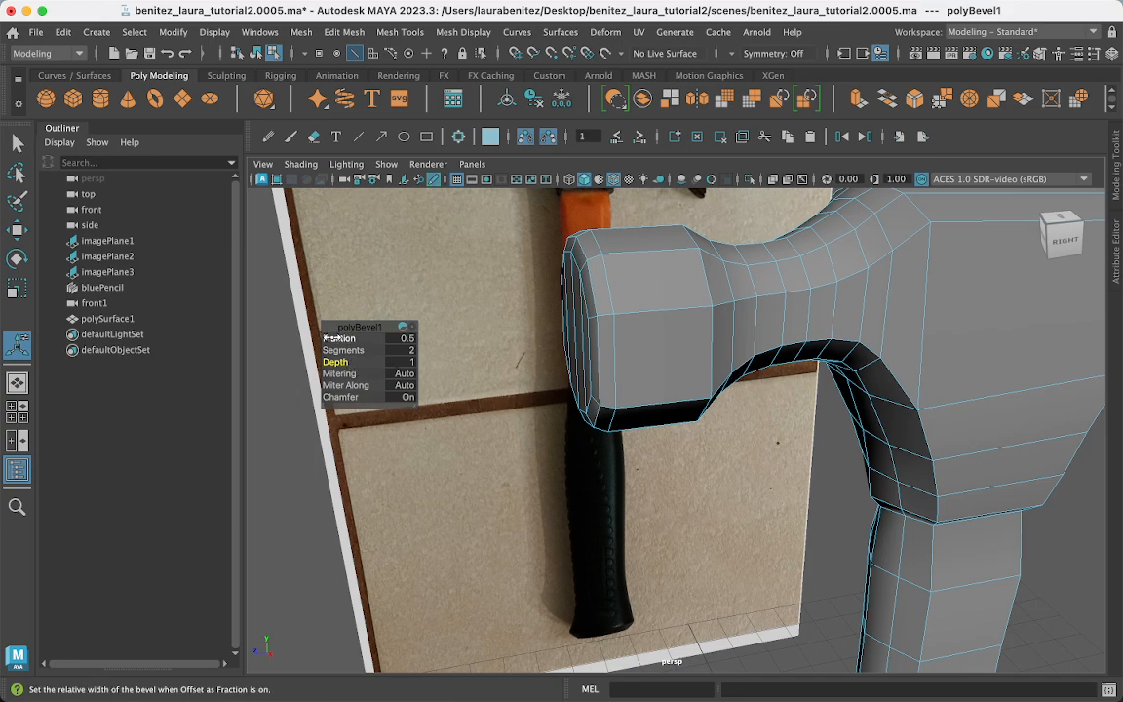
{"action": "left_click", "coordinate": [328, 338]}
{"action": "mouse_move", "coordinate": [327, 338]}
{"action": "left_mouse_down"}
{"action": "mouse_move", "coordinate": [299, 338]}
{"action": "mouse_move", "coordinate": [347, 339]}
{"action": "left_mouse_up"}
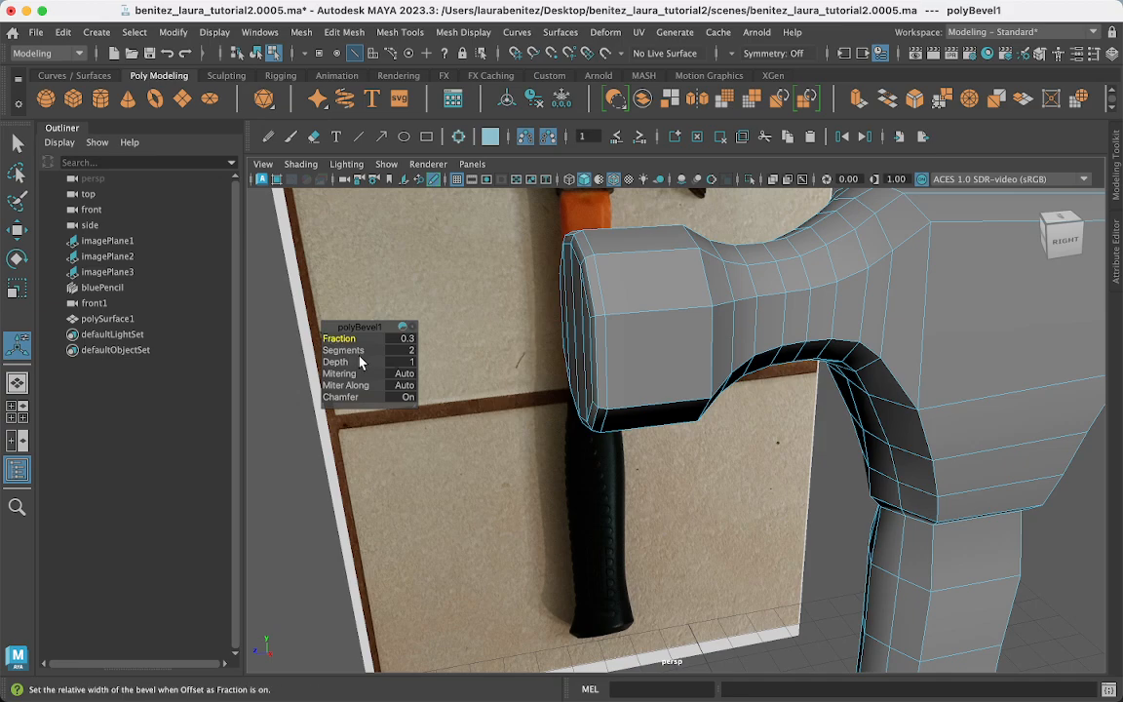
{"action": "left_click", "coordinate": [343, 352]}
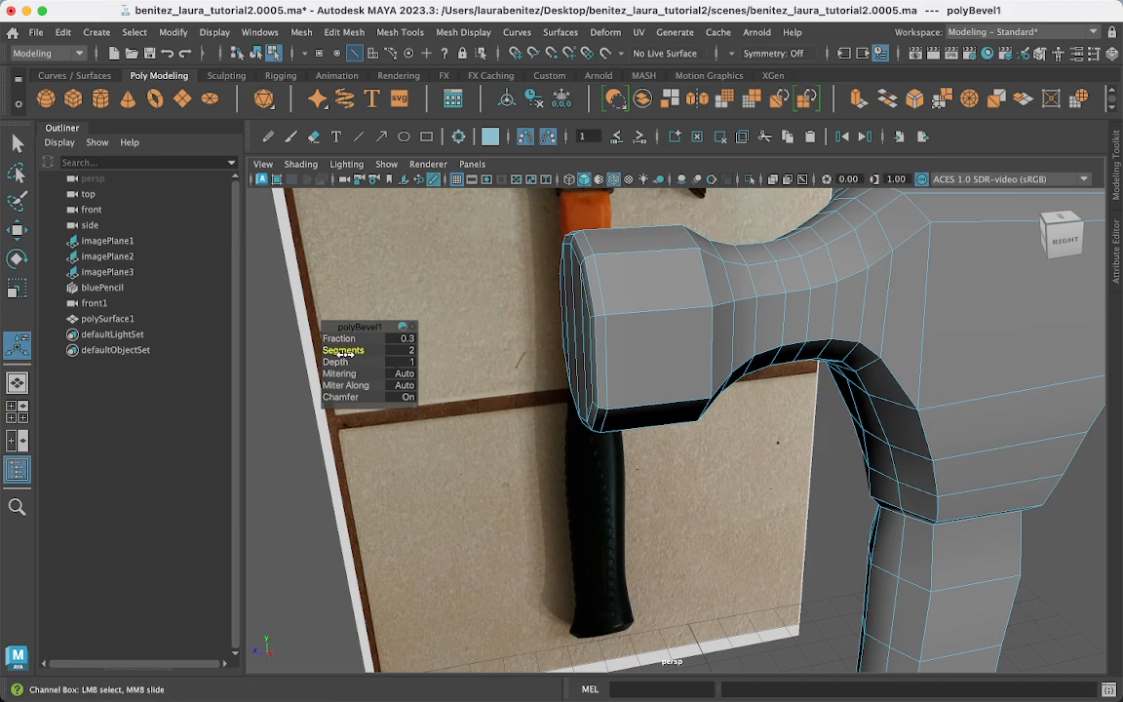
{"action": "left_click_drag", "start_coordinate": [344, 352], "coordinate": [353, 352]}
{"action": "left_click_drag", "start_coordinate": [548, 288], "coordinate": [693, 315], "text": "alt"}
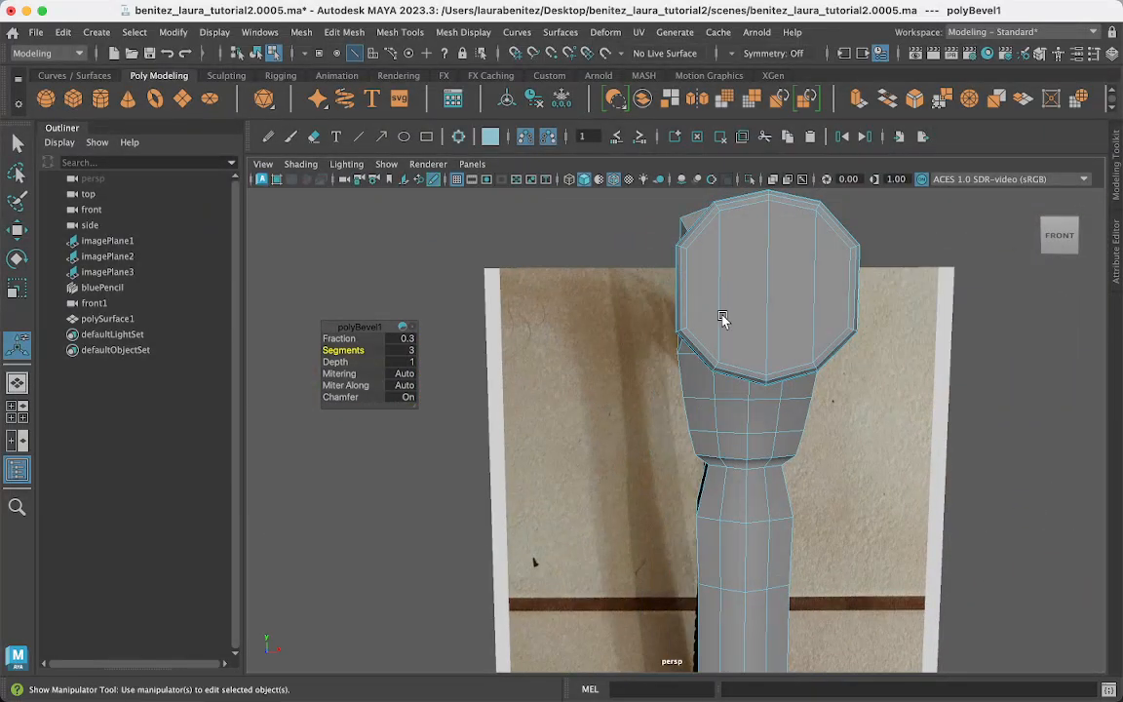
{"action": "middle_click_drag", "start_coordinate": [862, 312], "coordinate": [780, 347], "text": "alt"}
{"action": "left_click_drag", "start_coordinate": [780, 347], "coordinate": [705, 358], "text": "alt"}
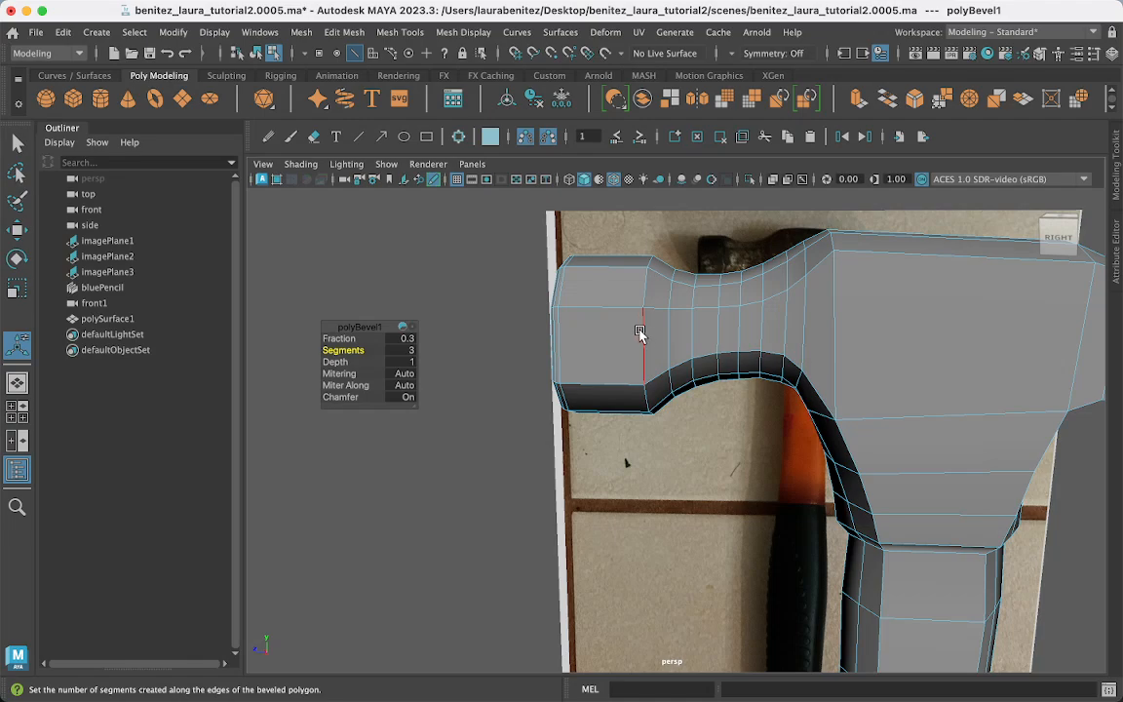
Bevel the edge loop where the hammer's striking end meets the neck, using a fraction of 0.1 and 2 segments.
{"action": "left_click", "coordinate": [641, 331]}
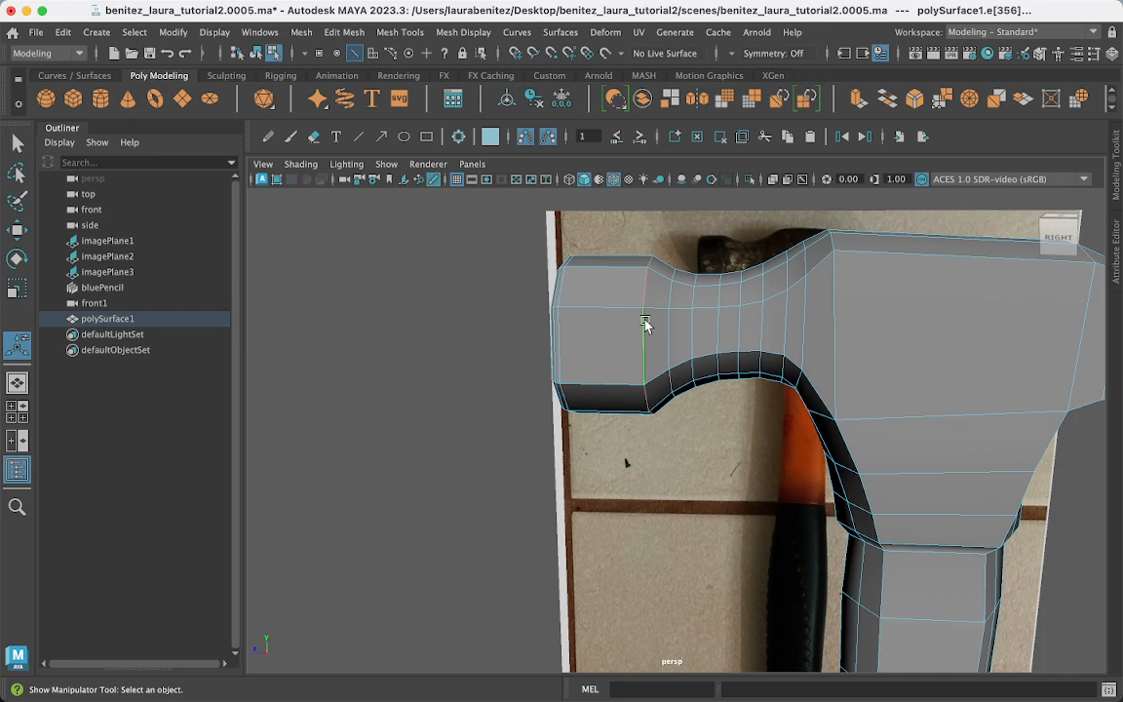
{"action": "key", "text": "ctrl+b"}
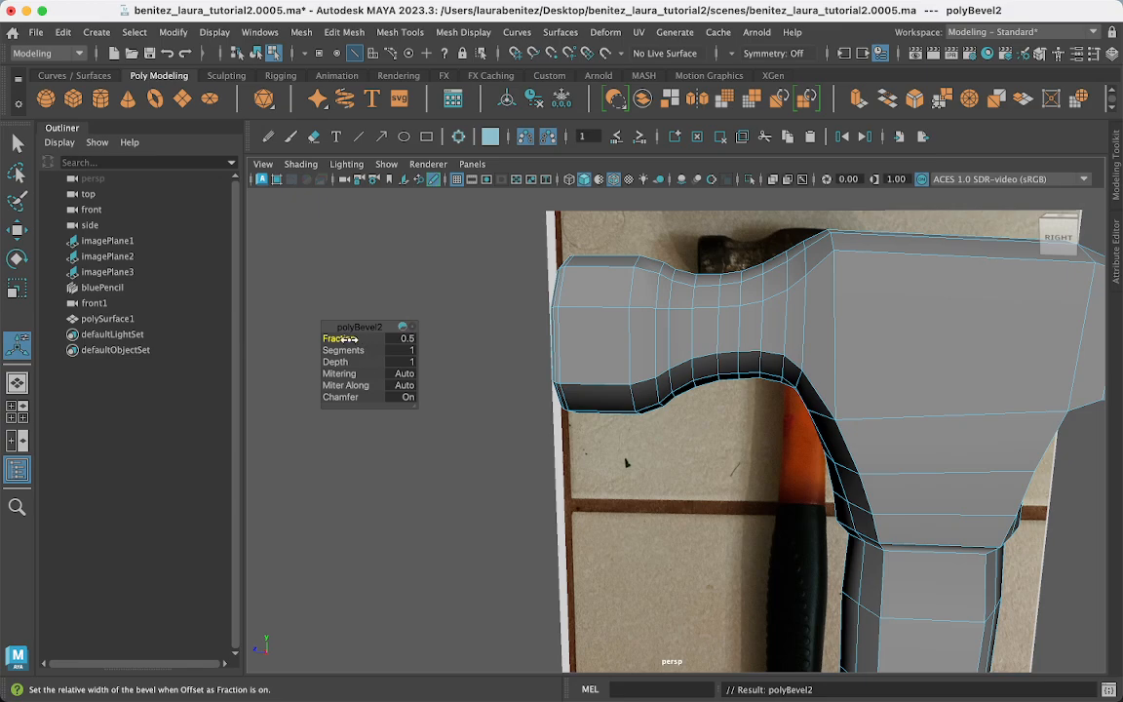
{"action": "left_click_drag", "start_coordinate": [350, 340], "coordinate": [348, 338]}
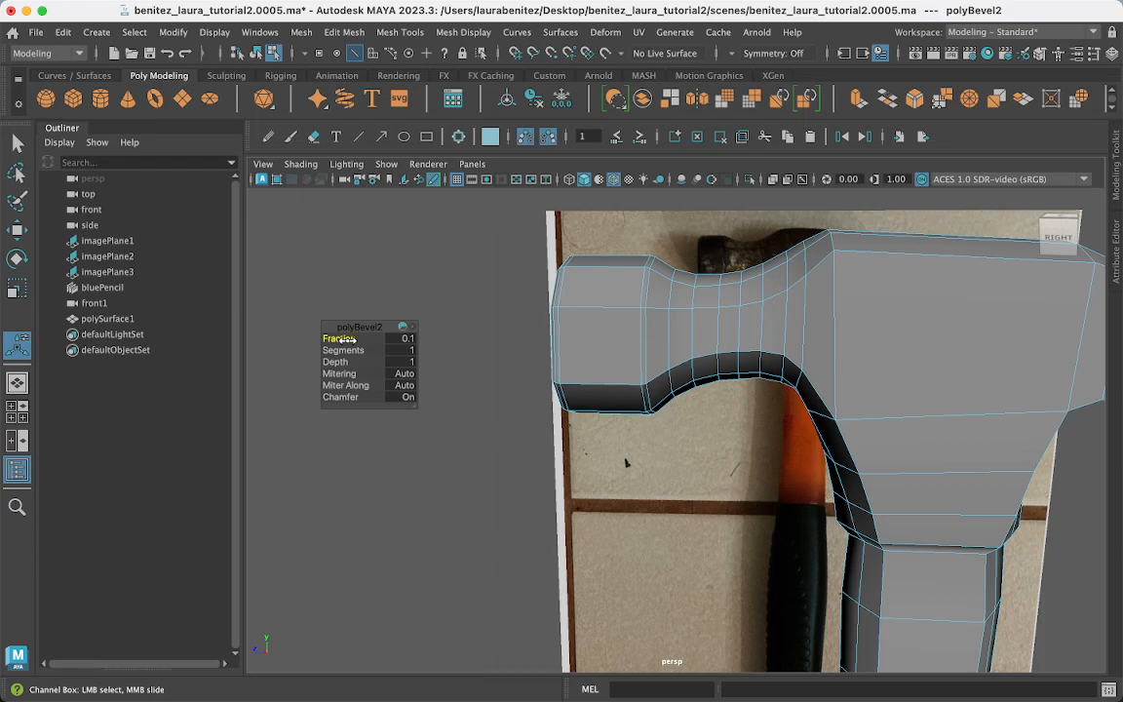
{"action": "left_click_drag", "start_coordinate": [348, 338], "coordinate": [351, 338]}
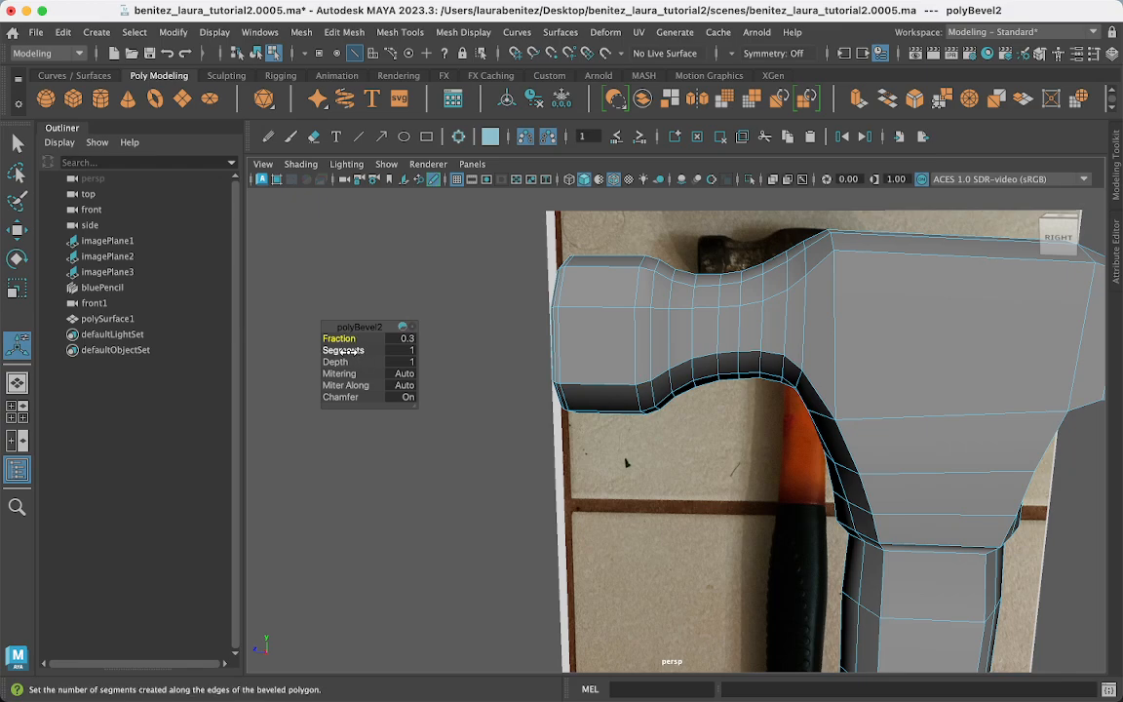
{"action": "left_click_drag", "start_coordinate": [344, 351], "coordinate": [346, 352]}
{"action": "left_click", "coordinate": [339, 340]}
{"action": "left_click_drag", "start_coordinate": [346, 342], "coordinate": [345, 341]}
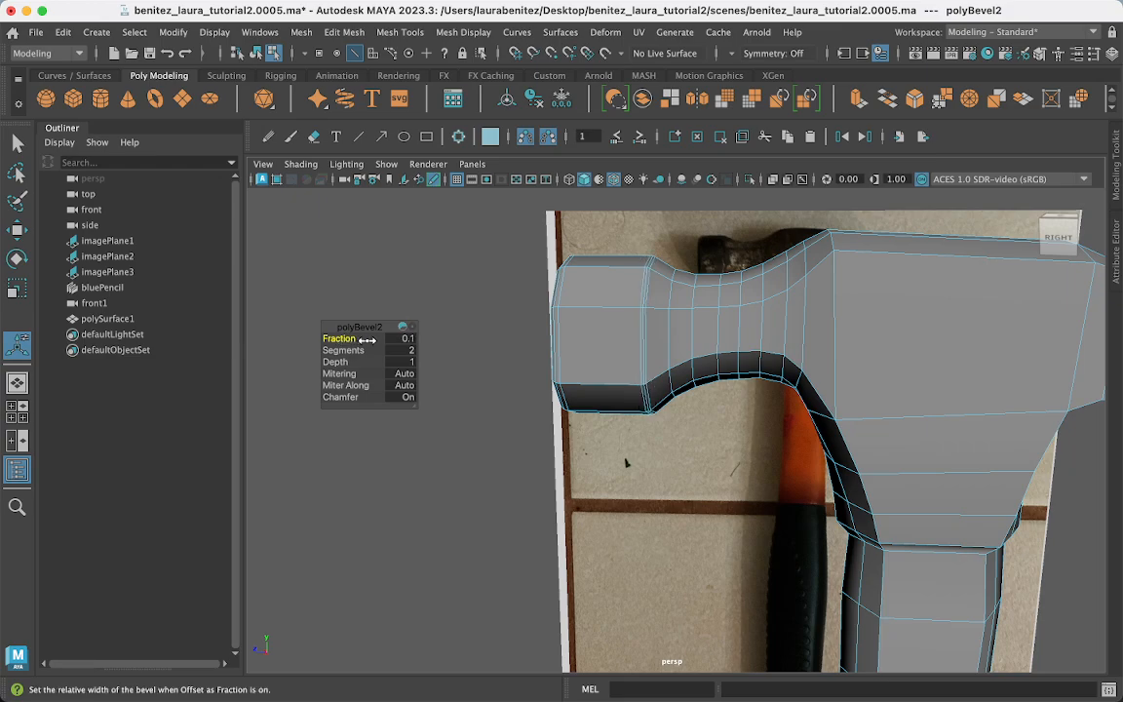
Set the bevel fraction between striking end and neck to 0.2, try 3 segments, and settle on 2.
{"action": "left_click", "coordinate": [404, 340]}
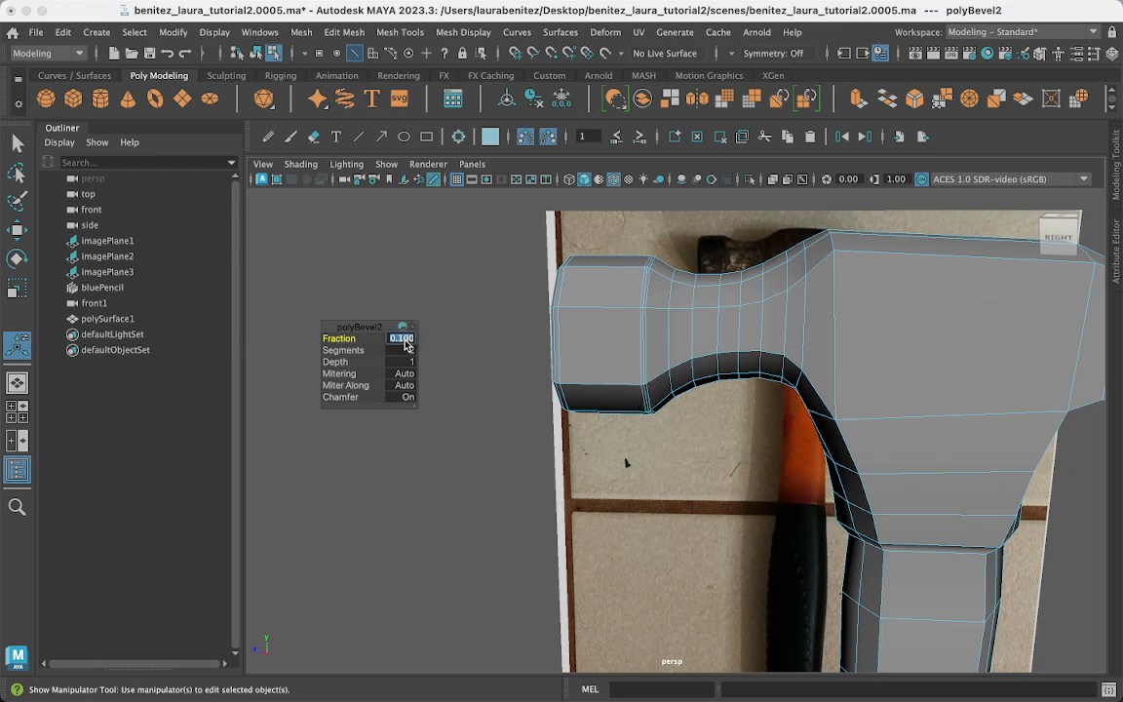
{"action": "key", "text": "BackSpace"}
{"action": "type", "text": ".2"}
{"action": "key", "text": "Return"}
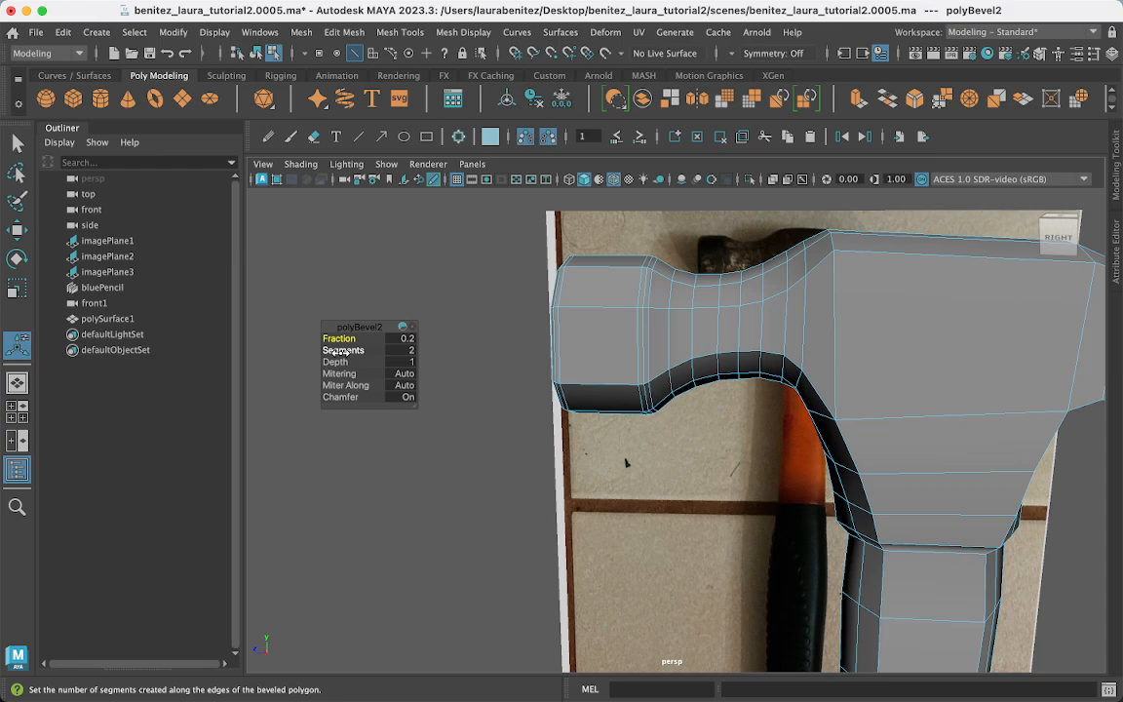
{"action": "left_click_drag", "start_coordinate": [338, 351], "coordinate": [344, 353]}
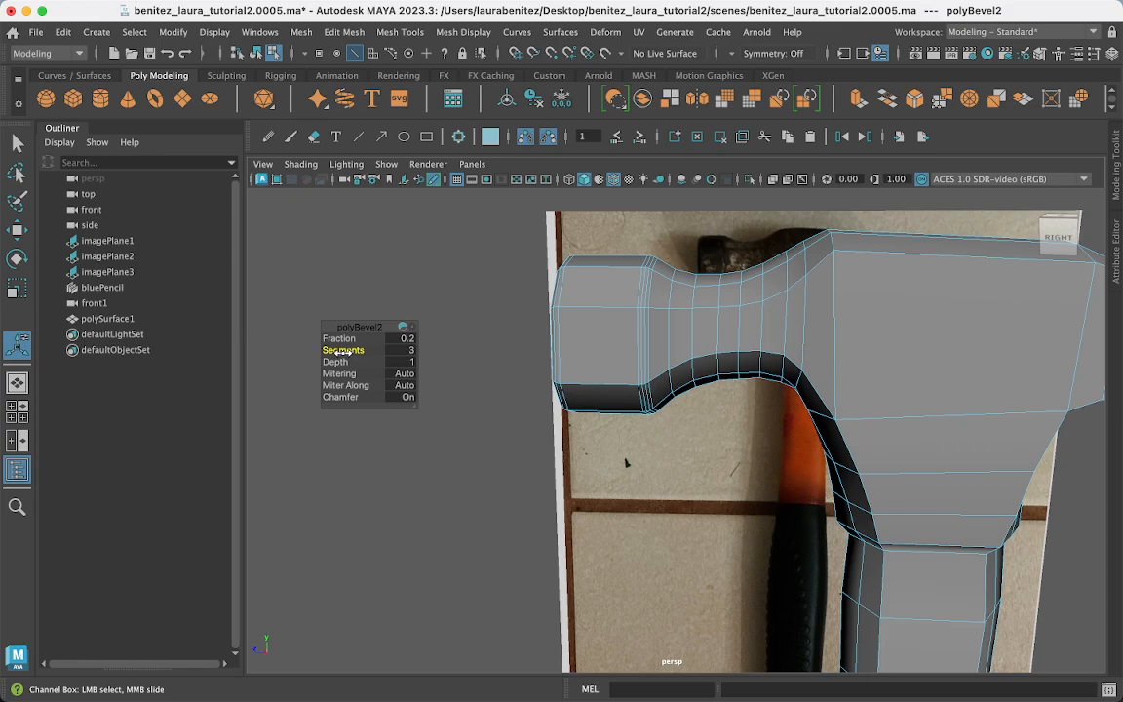
{"action": "left_click_drag", "start_coordinate": [341, 353], "coordinate": [338, 353]}
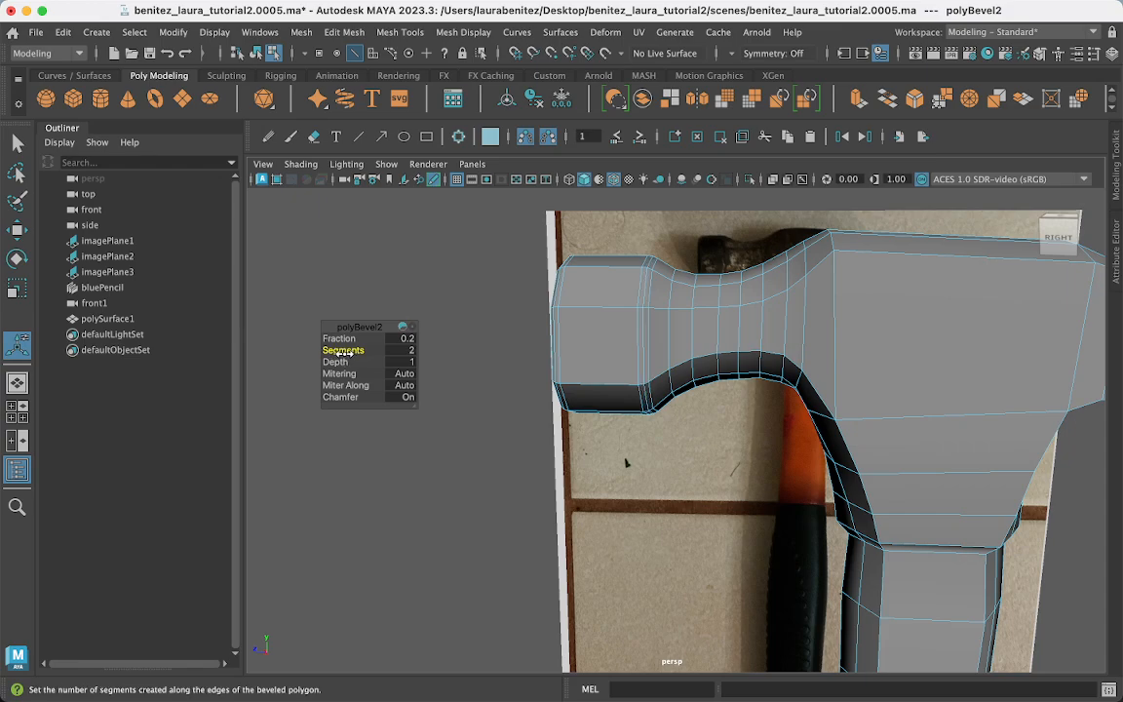
{"action": "left_click", "coordinate": [458, 392]}
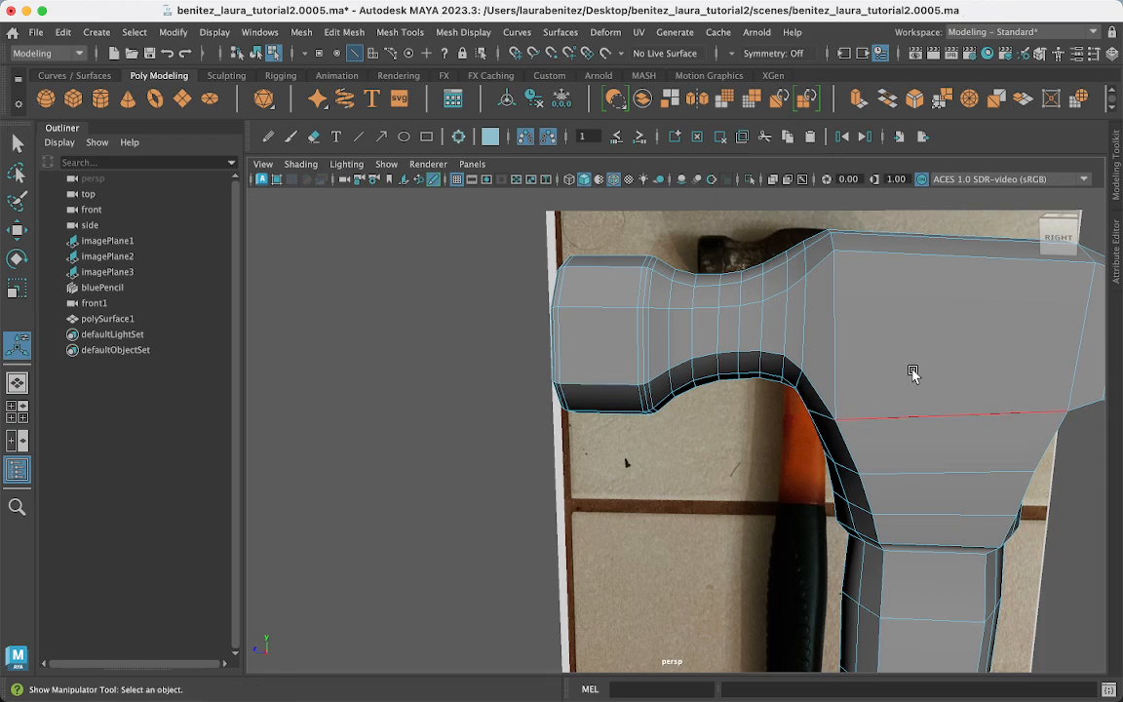
Sketch the hammer head's side outline over the reference photo with the Blue Pencil, and clear the sketch.
{"action": "scroll", "coordinate": [911, 373], "scroll_direction": "up", "scroll_amount": 5}
{"action": "scroll", "coordinate": [910, 374], "scroll_direction": "down", "scroll_amount": 6}
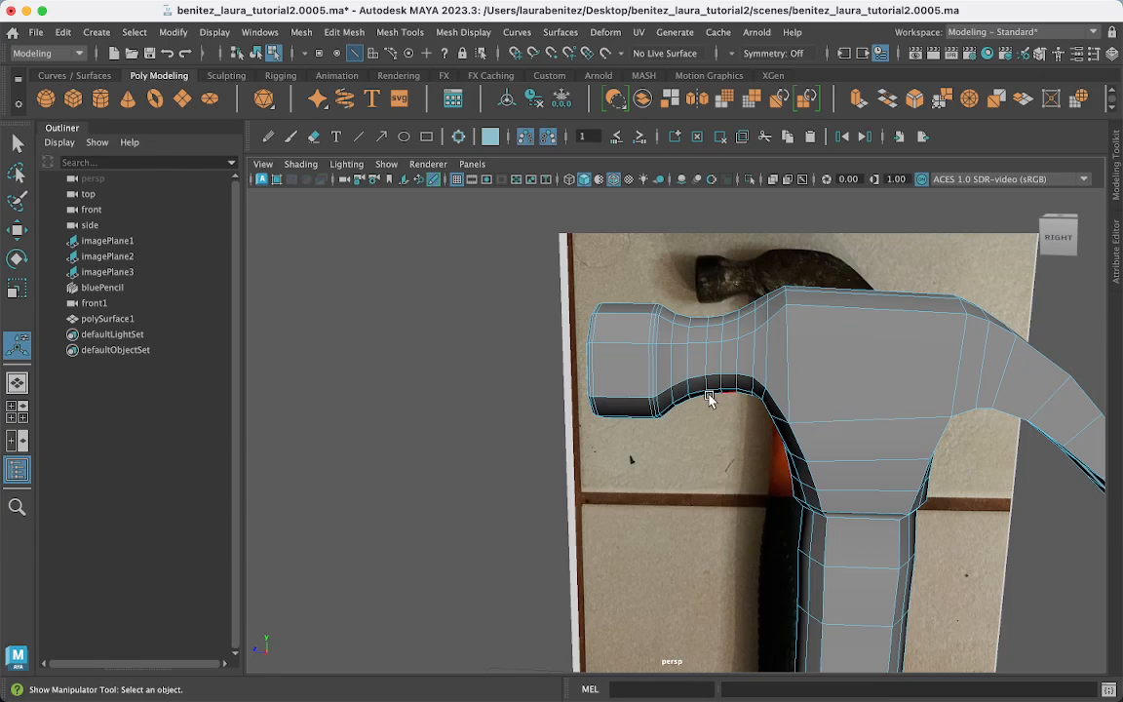
{"action": "left_click_drag", "start_coordinate": [624, 388], "coordinate": [647, 497], "text": "alt"}
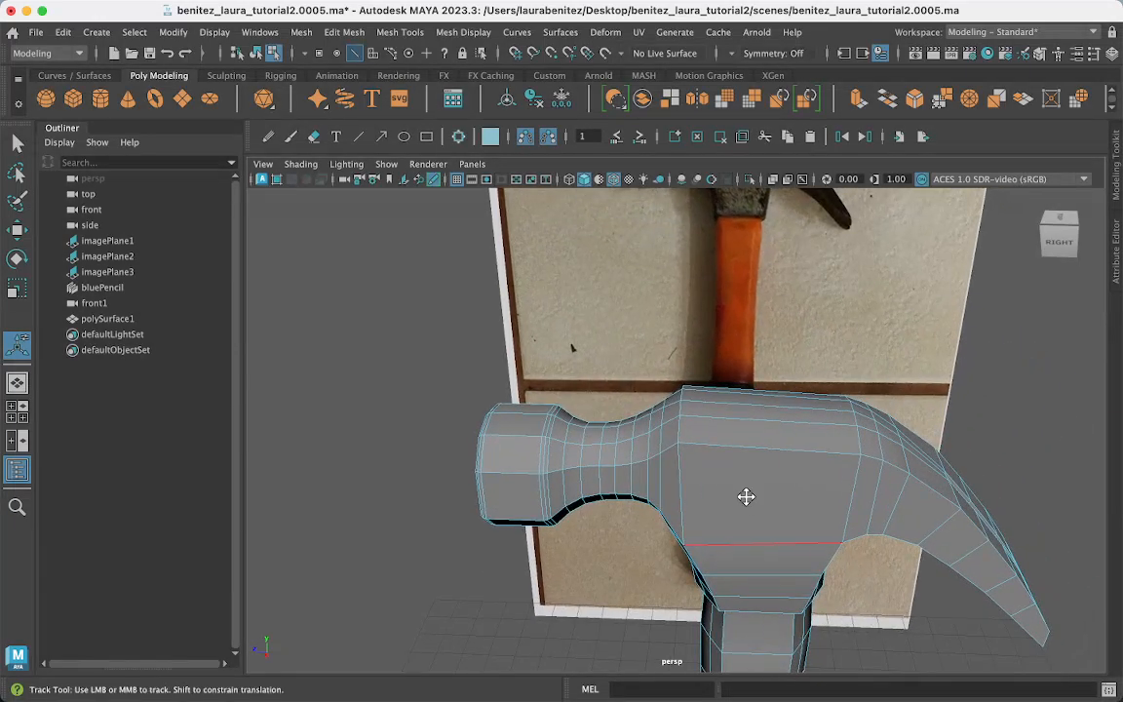
{"action": "middle_click_drag", "start_coordinate": [747, 496], "coordinate": [602, 634], "text": "alt"}
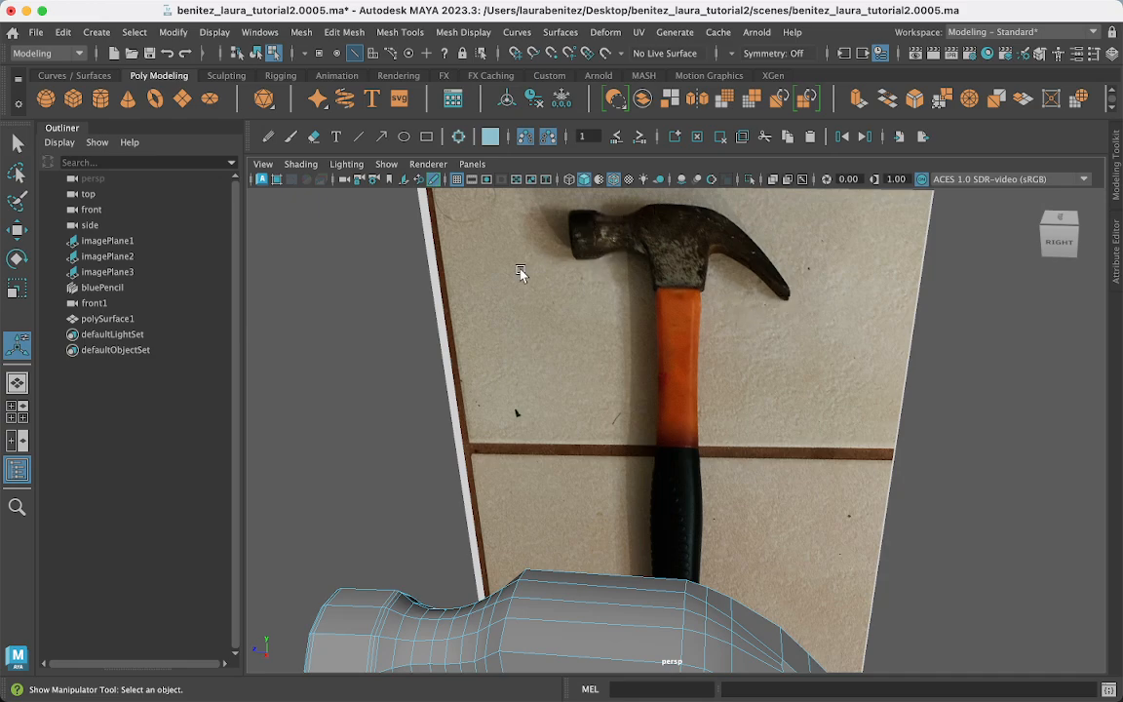
{"action": "left_click", "coordinate": [270, 138]}
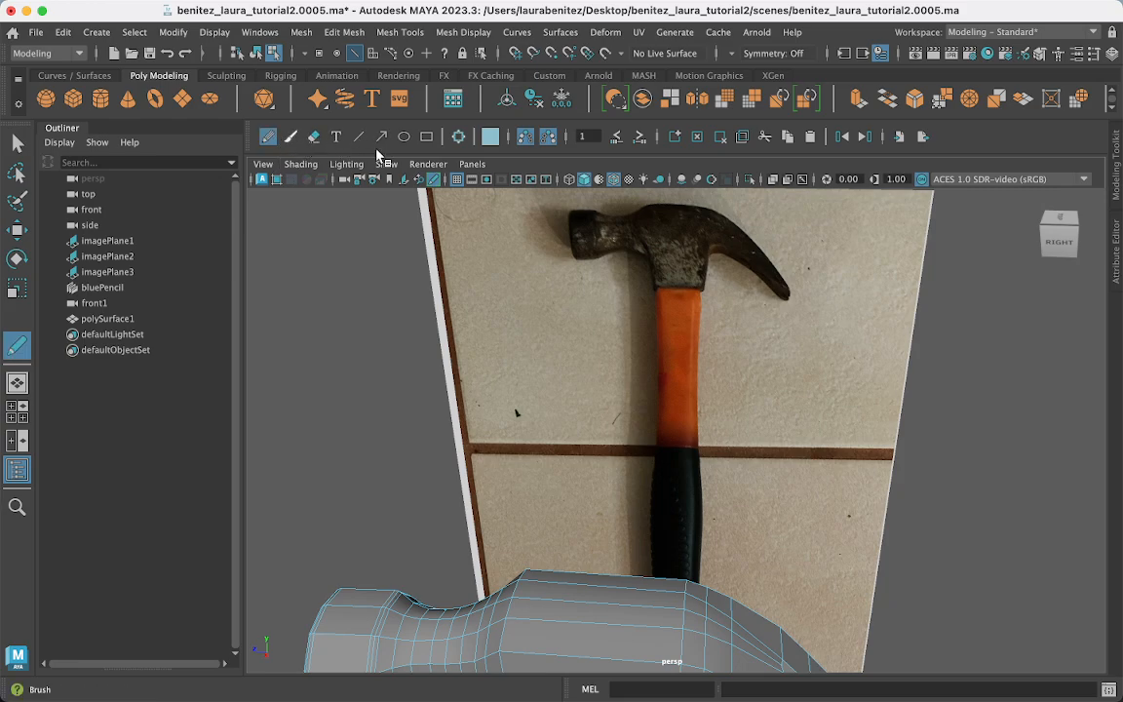
{"action": "mouse_move", "coordinate": [595, 218]}
{"action": "left_mouse_down"}
{"action": "mouse_move", "coordinate": [726, 216]}
{"action": "mouse_move", "coordinate": [780, 273]}
{"action": "mouse_move", "coordinate": [727, 251]}
{"action": "left_mouse_up"}
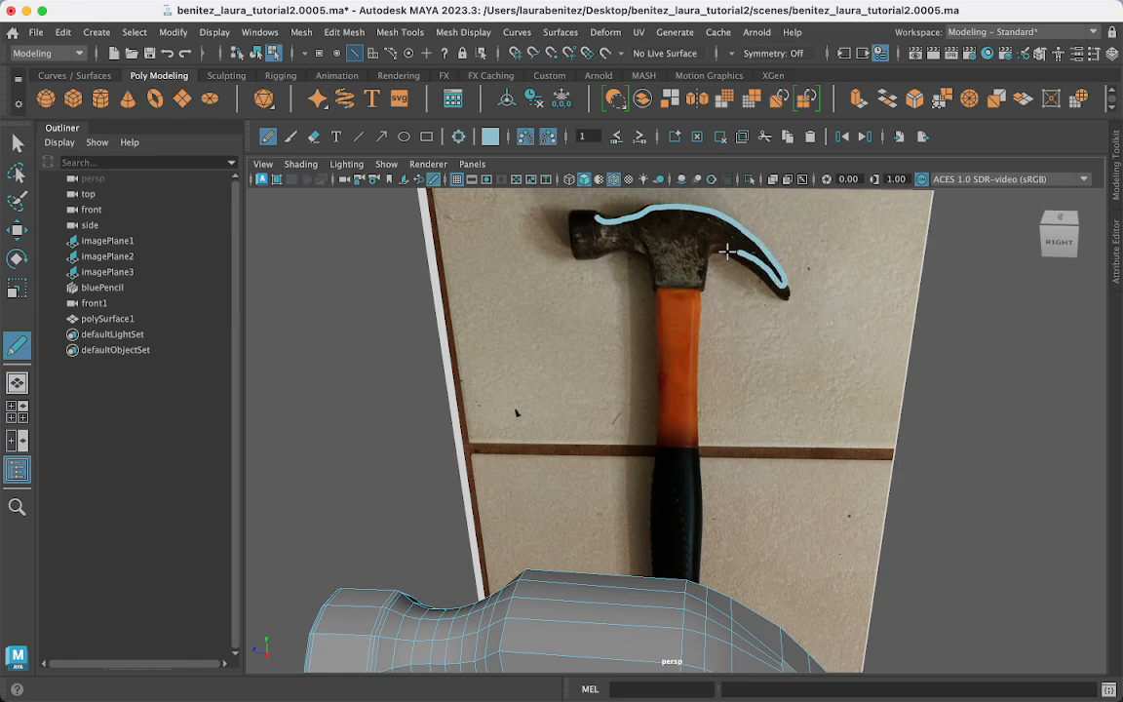
{"action": "mouse_move", "coordinate": [677, 281]}
{"action": "left_mouse_down"}
{"action": "mouse_move", "coordinate": [644, 248]}
{"action": "mouse_move", "coordinate": [597, 238]}
{"action": "left_mouse_up"}
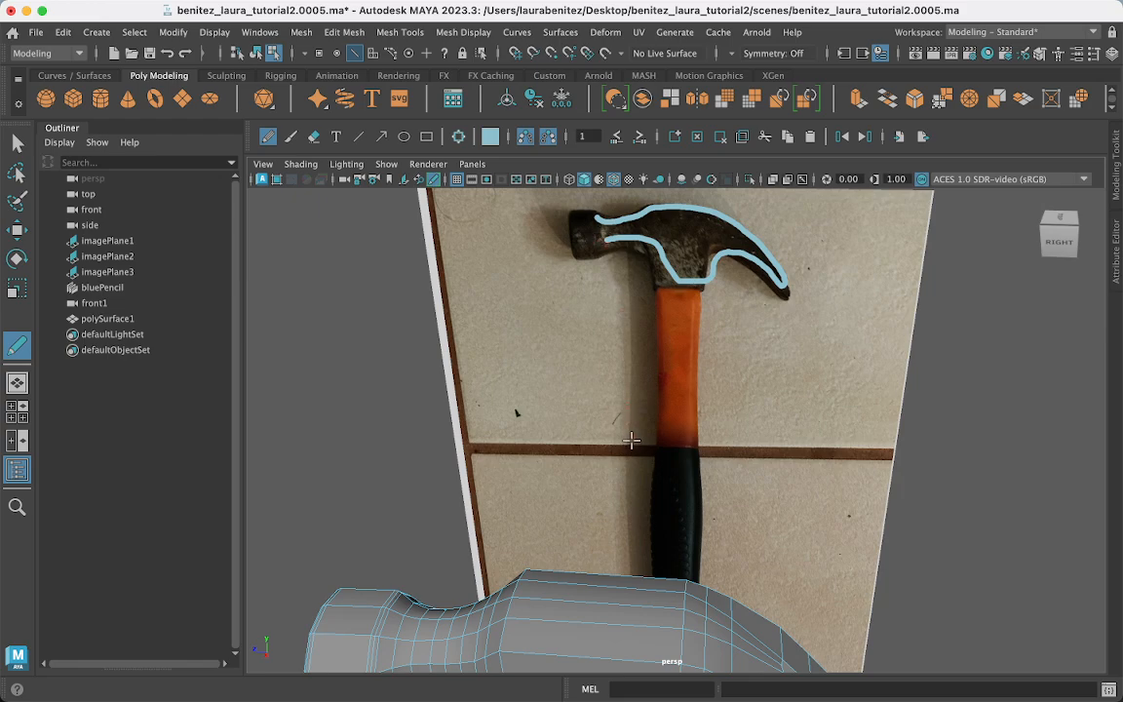
{"action": "left_click", "coordinate": [720, 136]}
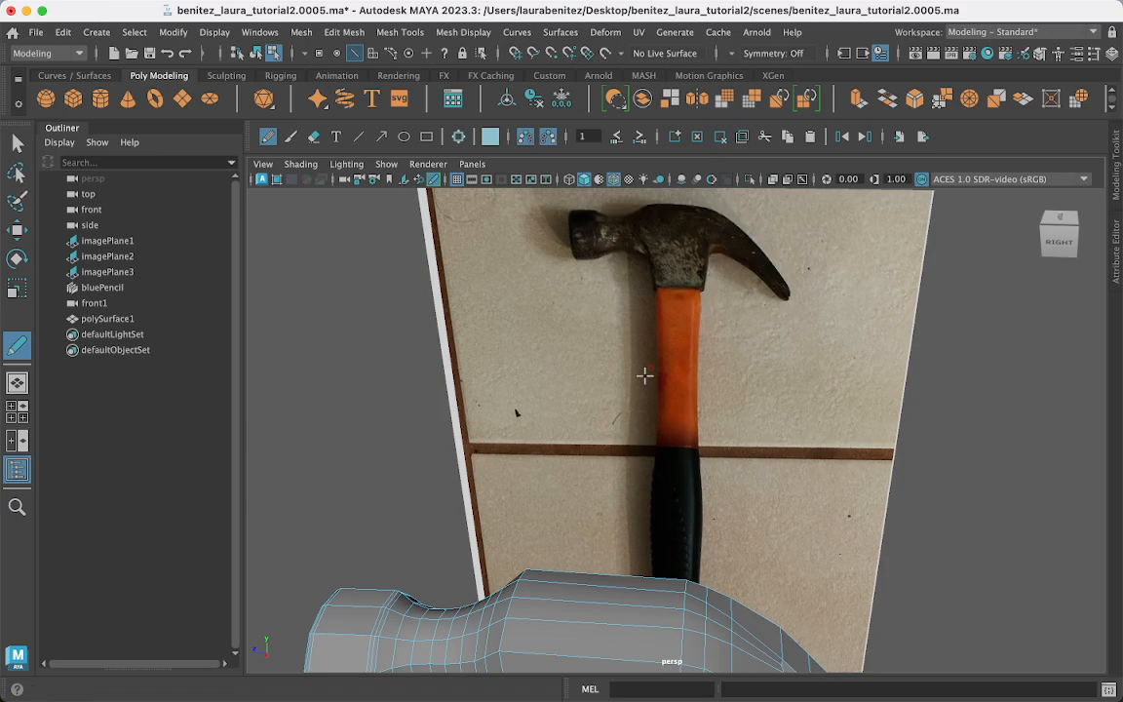
Select the edges outlining the hammer head's side face, along the neck, top and claw and down around the handle socket.
{"action": "mouse_move", "coordinate": [648, 515]}
{"action": "middle_mouse_down", "text": "alt"}
{"action": "mouse_move", "coordinate": [650, 526]}
{"action": "mouse_move", "coordinate": [684, 380]}
{"action": "mouse_move", "coordinate": [664, 245]}
{"action": "middle_mouse_up", "text": "alt"}
{"action": "left_click_drag", "start_coordinate": [623, 402], "coordinate": [620, 365], "text": "alt"}
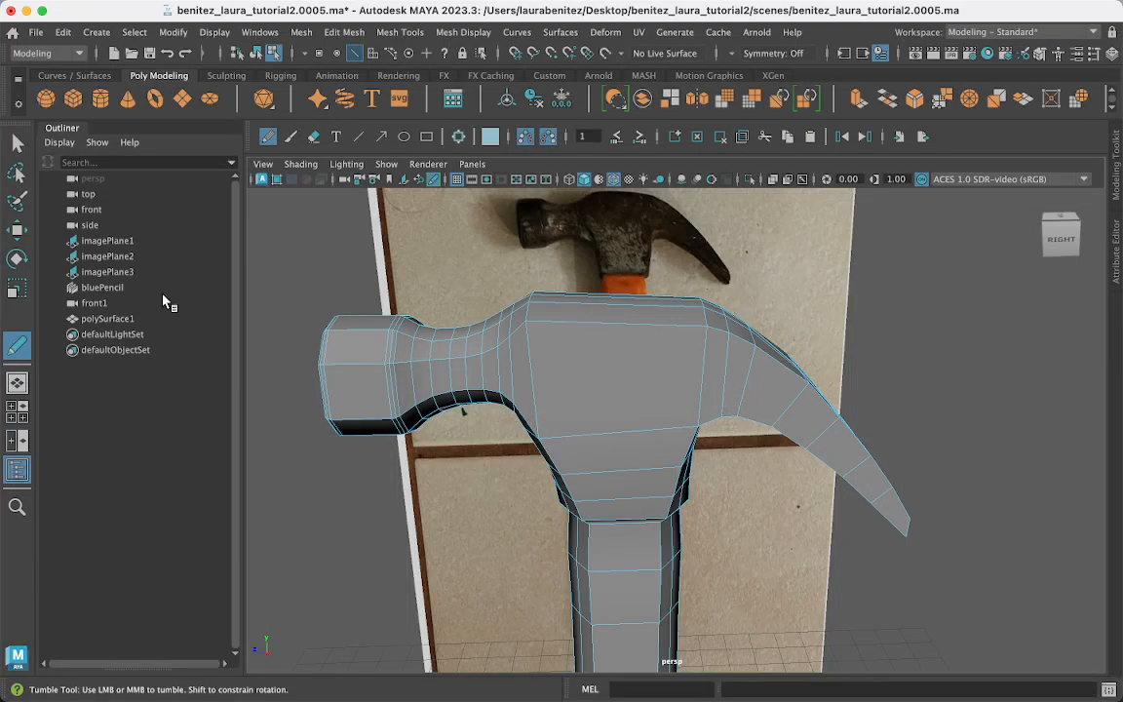
{"action": "left_click", "coordinate": [16, 143]}
{"action": "left_click", "coordinate": [413, 362]}
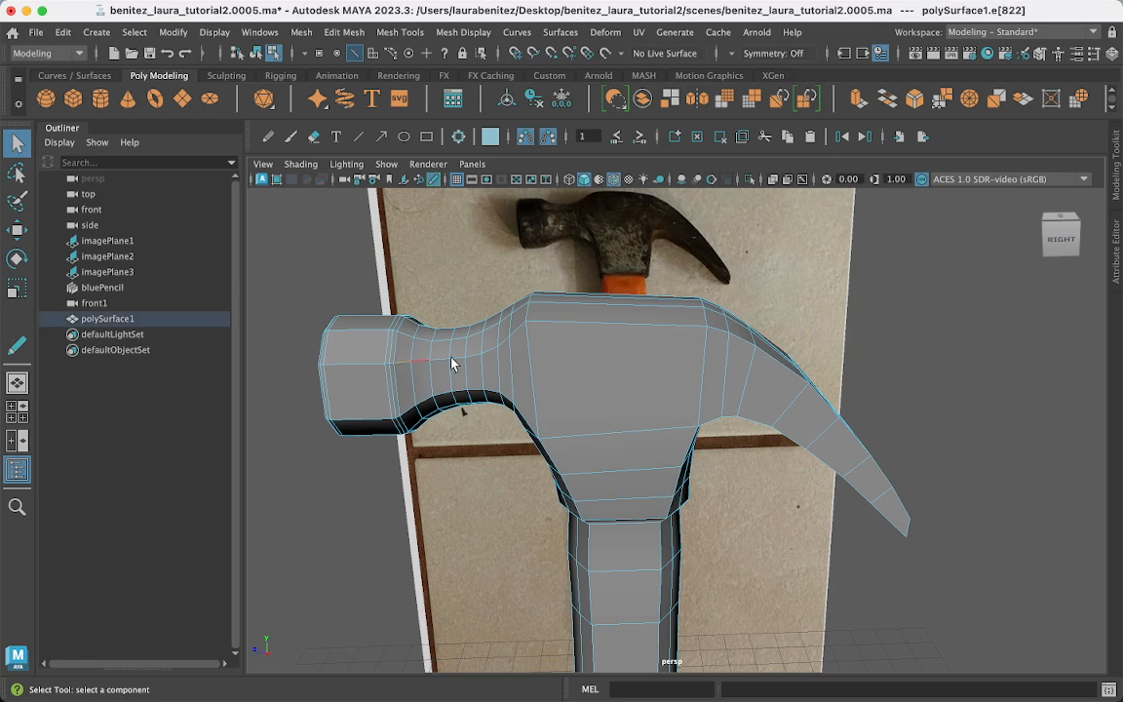
{"action": "left_click", "coordinate": [658, 332]}
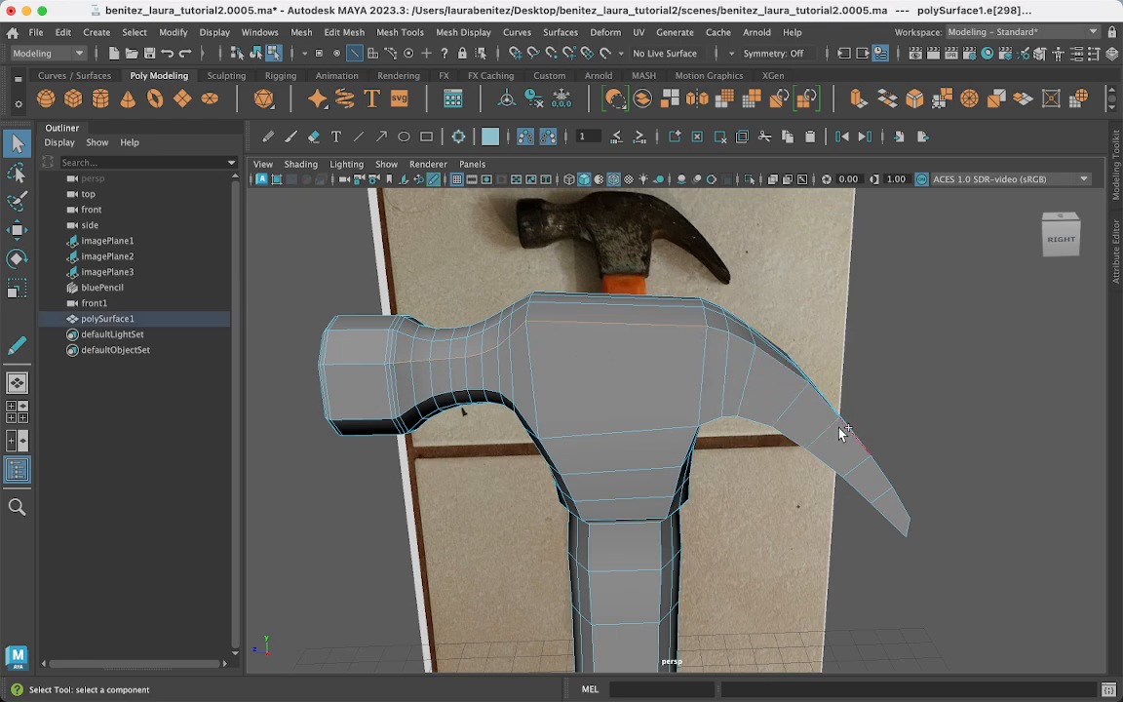
{"action": "left_click", "coordinate": [874, 465]}
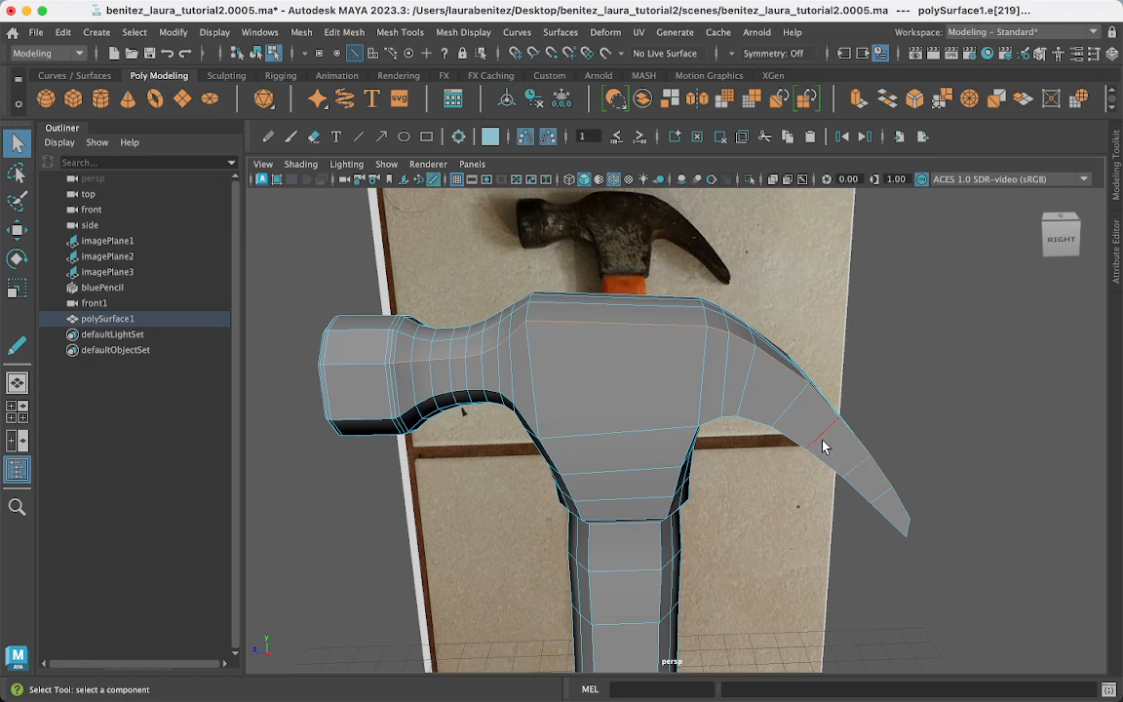
{"action": "left_click_drag", "start_coordinate": [822, 447], "coordinate": [765, 431], "text": "alt"}
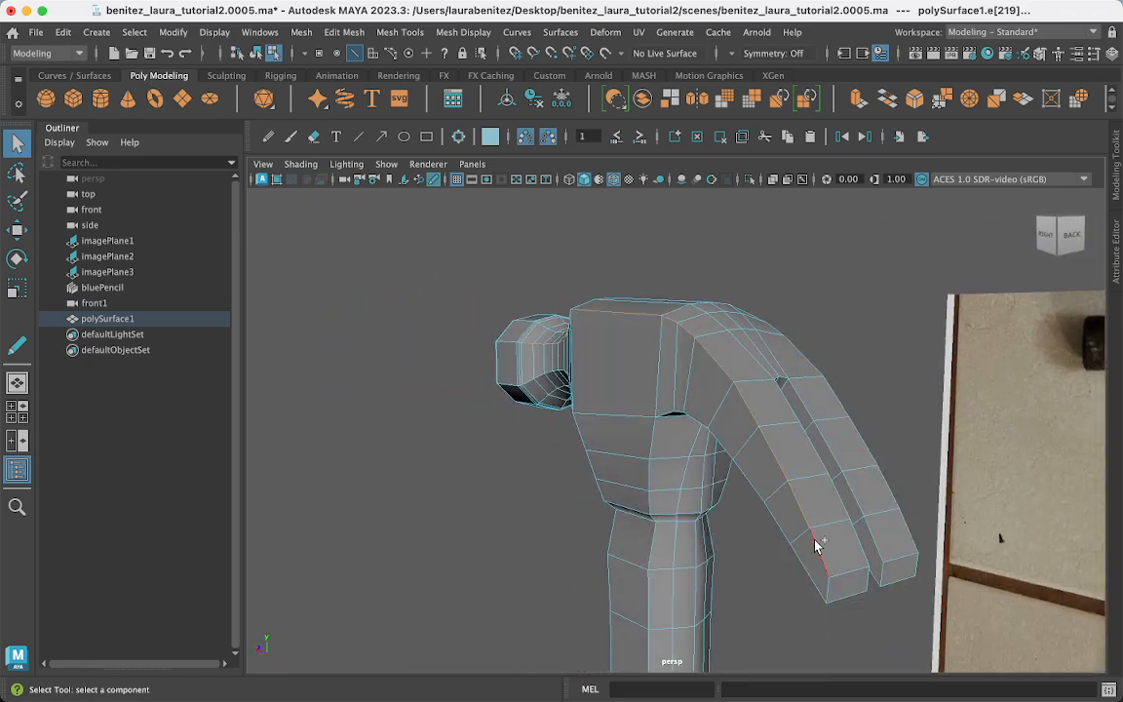
{"action": "left_click", "coordinate": [830, 586]}
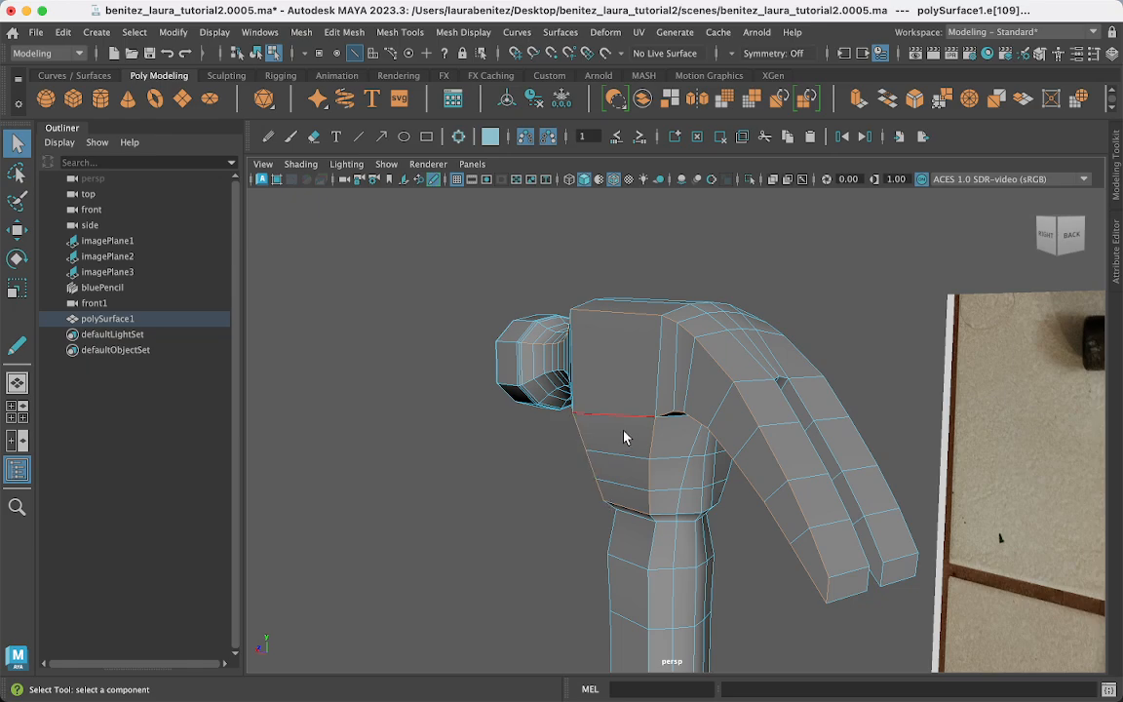
{"action": "left_click_drag", "start_coordinate": [624, 434], "coordinate": [582, 426], "text": "alt"}
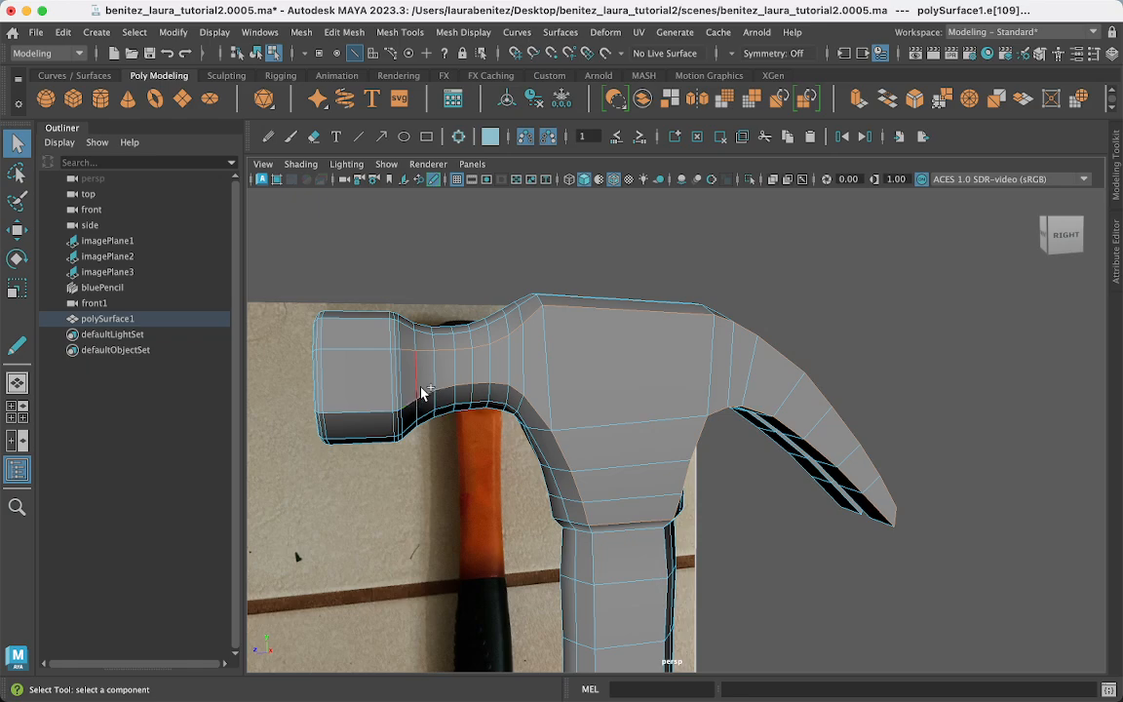
{"action": "left_click", "coordinate": [563, 374]}
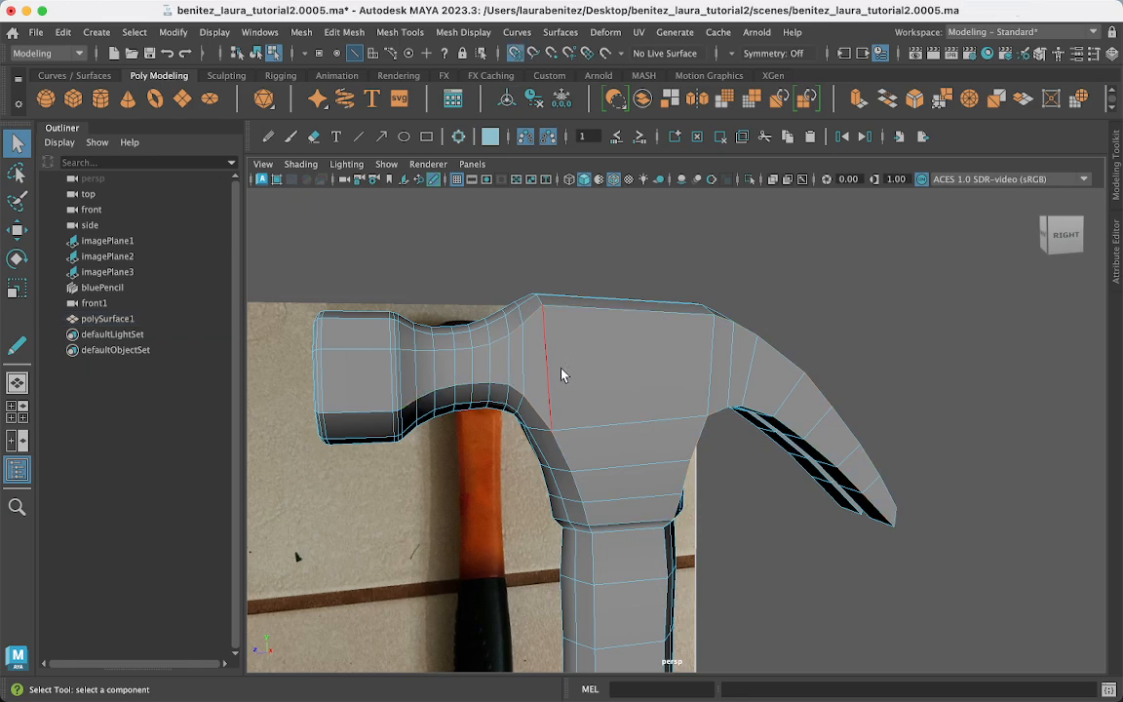
{"action": "key", "text": "ctrl+z"}
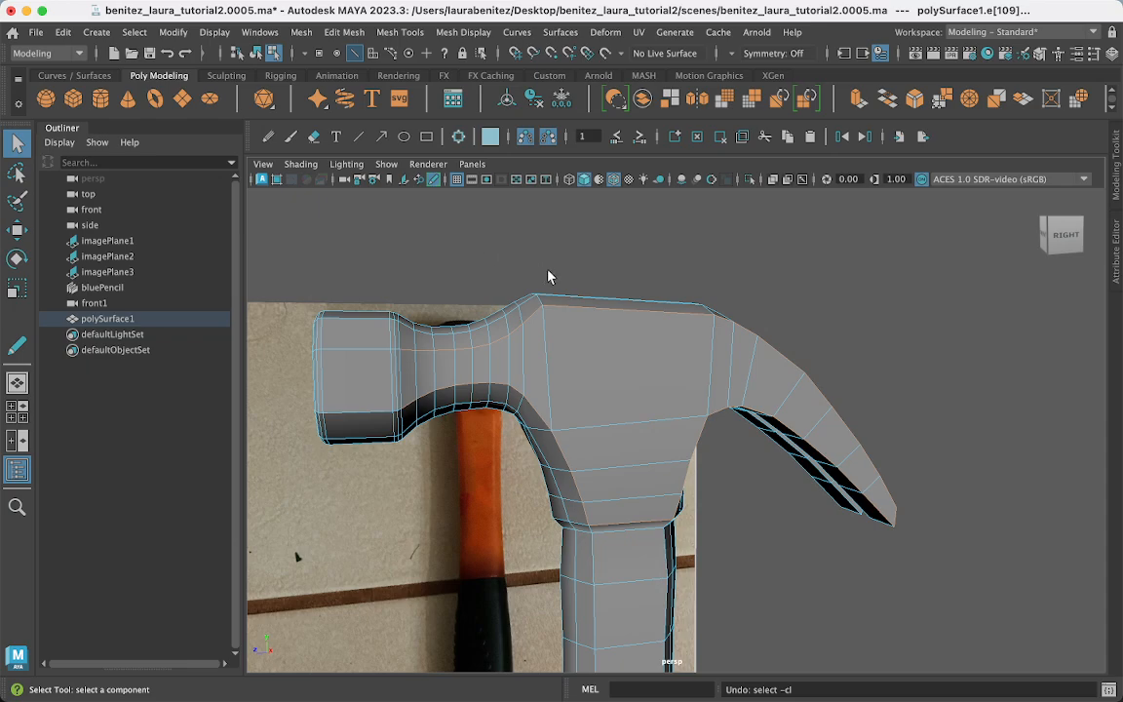
{"action": "mouse_move", "coordinate": [633, 272]}
{"action": "left_mouse_down", "text": "alt"}
{"action": "mouse_move", "coordinate": [614, 294]}
{"action": "mouse_move", "coordinate": [566, 294]}
{"action": "mouse_move", "coordinate": [589, 268]}
{"action": "mouse_move", "coordinate": [645, 264]}
{"action": "mouse_move", "coordinate": [609, 269]}
{"action": "mouse_move", "coordinate": [623, 267]}
{"action": "left_mouse_up", "text": "alt"}
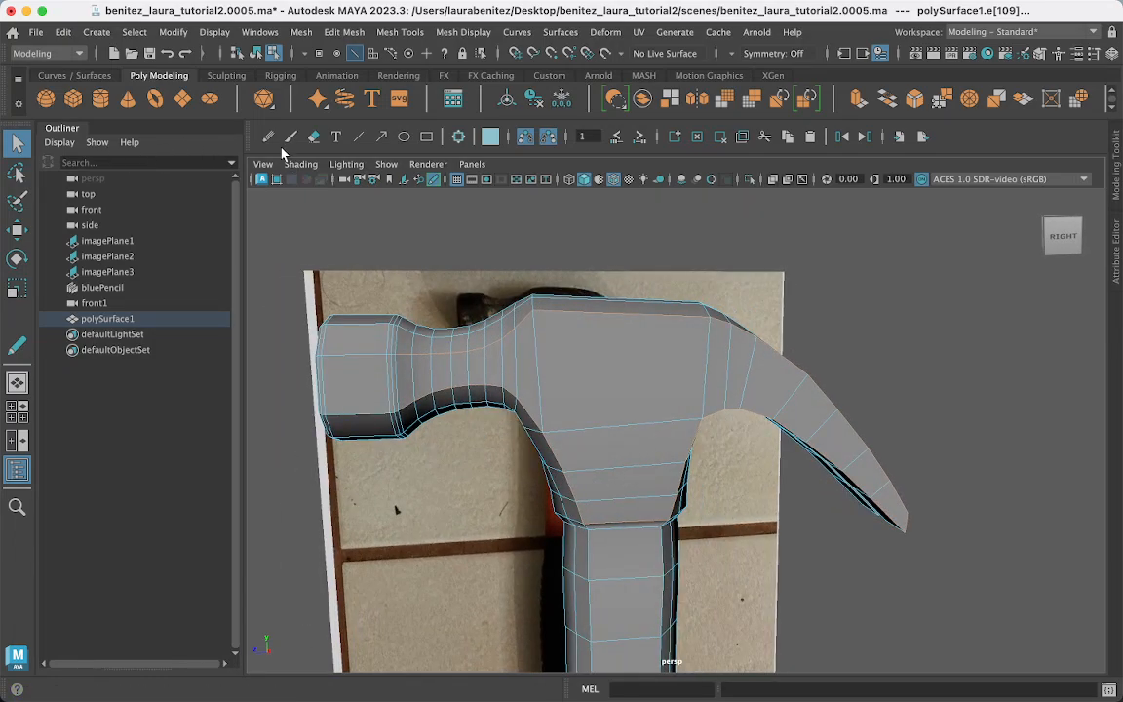
Bevel the selected side-outline edges of the hammer head with 2 segments and a fraction of 0.9, checking the neck and claw.
{"action": "key", "text": "ctrl+b"}
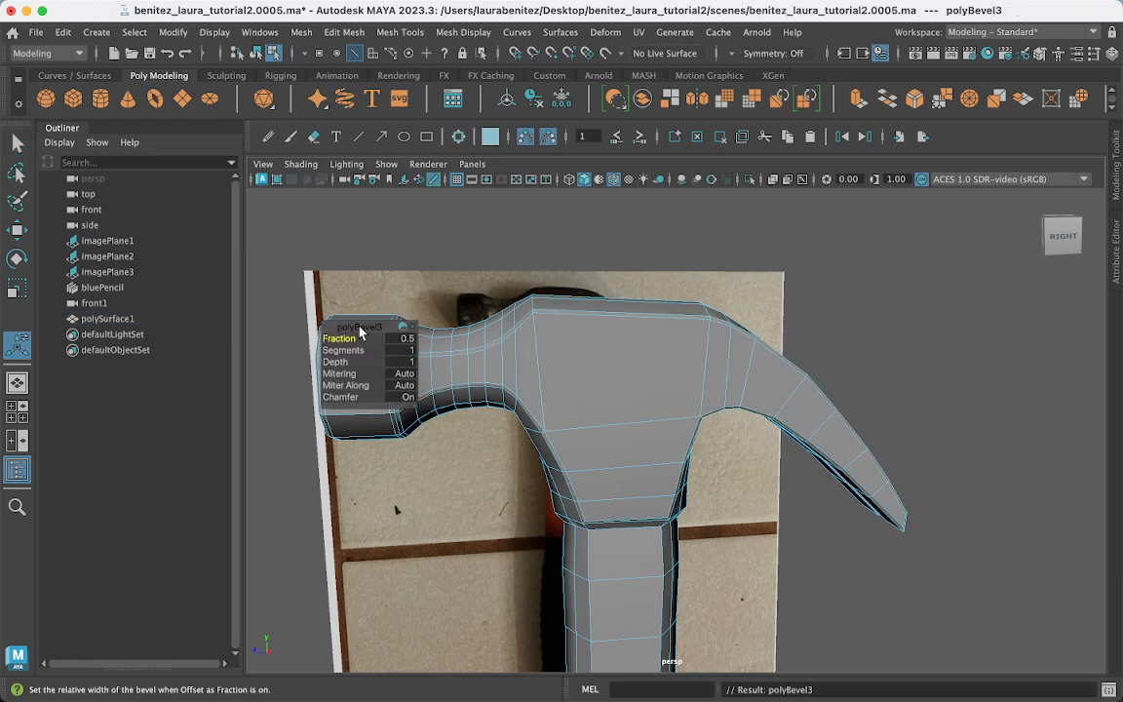
{"action": "left_click_drag", "start_coordinate": [360, 333], "coordinate": [906, 360]}
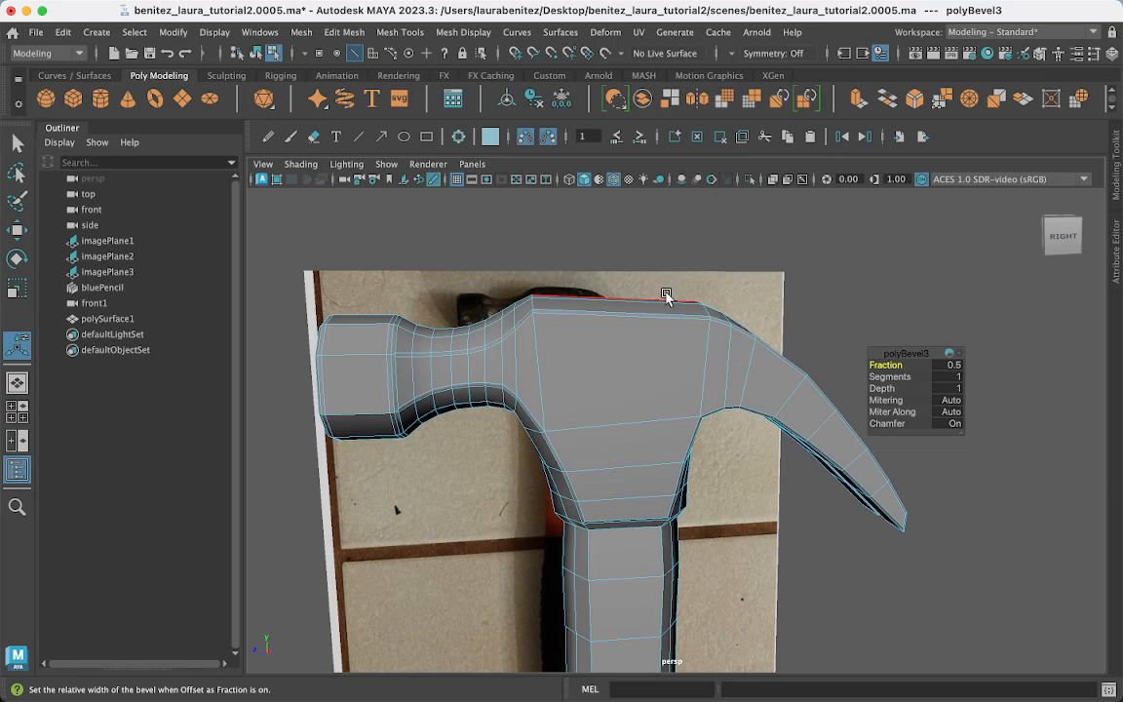
{"action": "scroll", "coordinate": [667, 295], "scroll_direction": "up", "scroll_amount": 8}
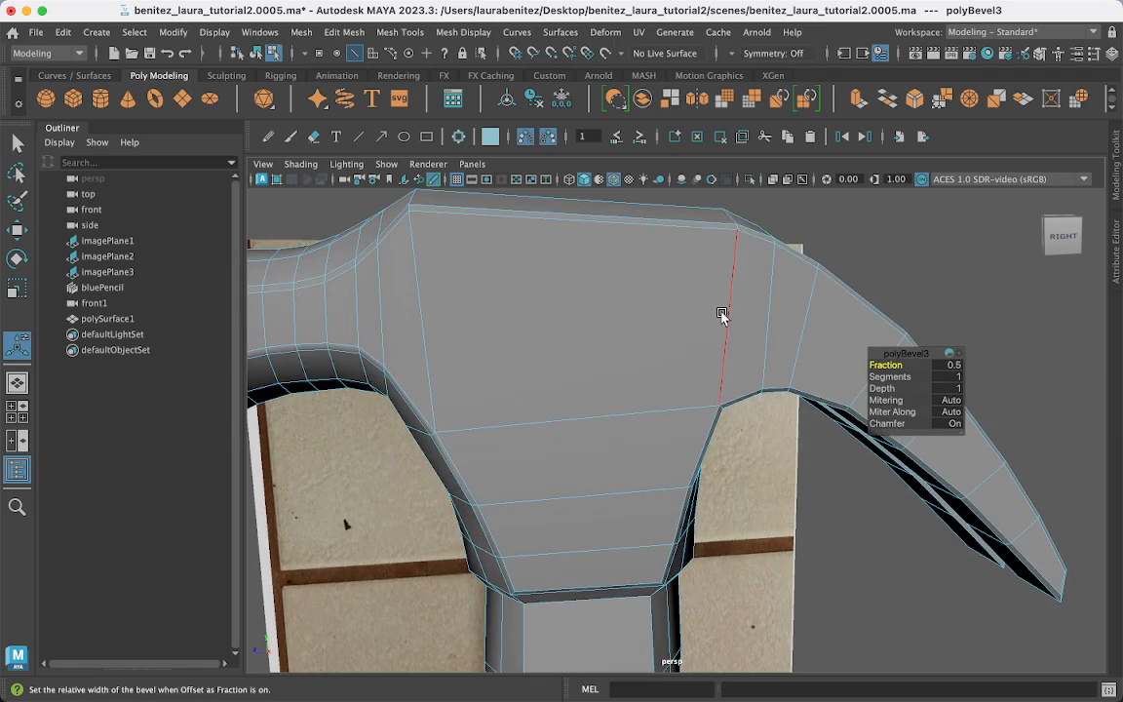
{"action": "left_click_drag", "start_coordinate": [721, 314], "coordinate": [617, 301], "text": "alt"}
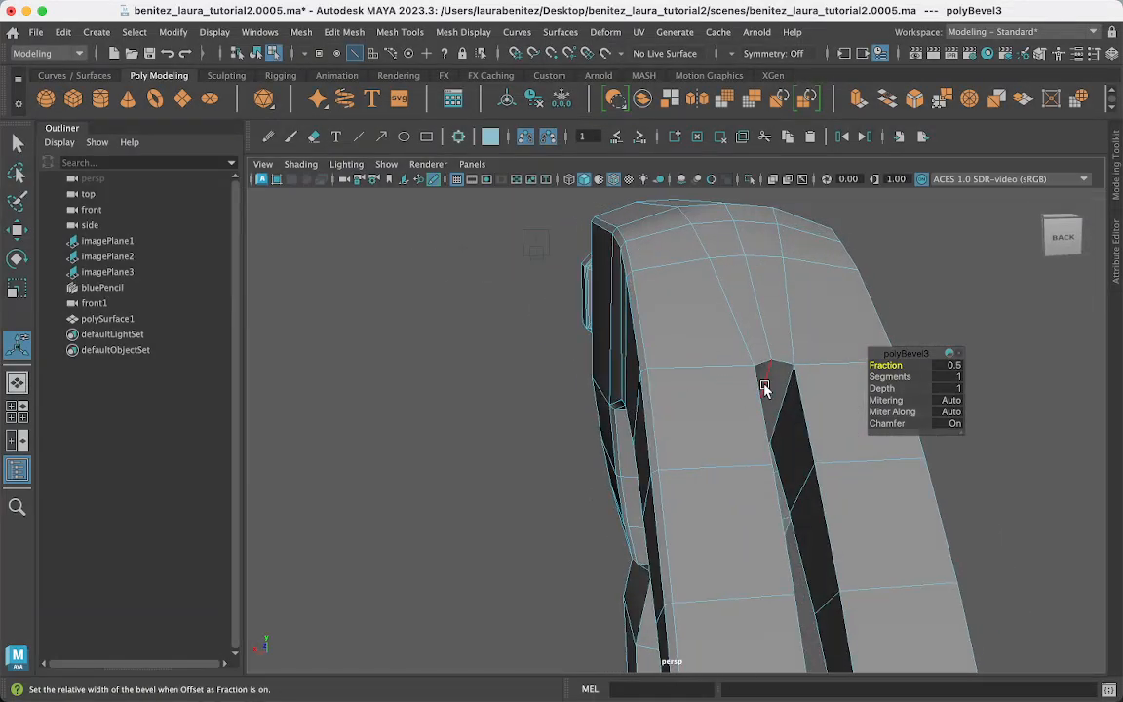
{"action": "left_click_drag", "start_coordinate": [697, 306], "coordinate": [739, 306], "text": "alt"}
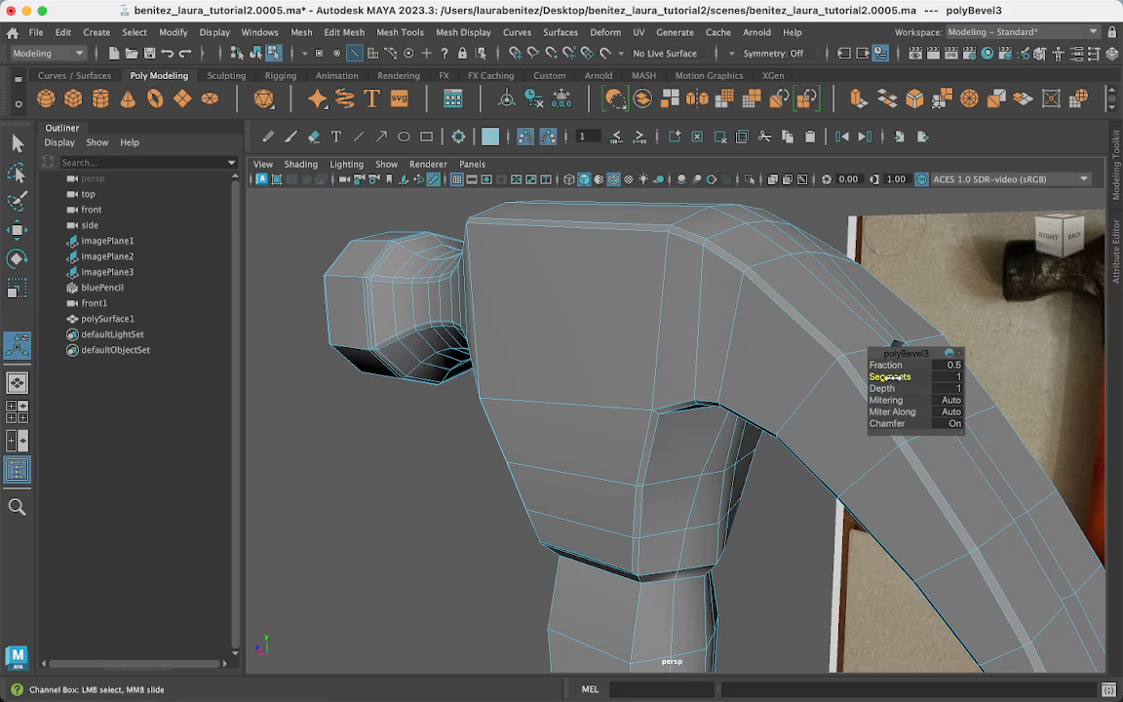
{"action": "left_click_drag", "start_coordinate": [889, 377], "coordinate": [890, 377]}
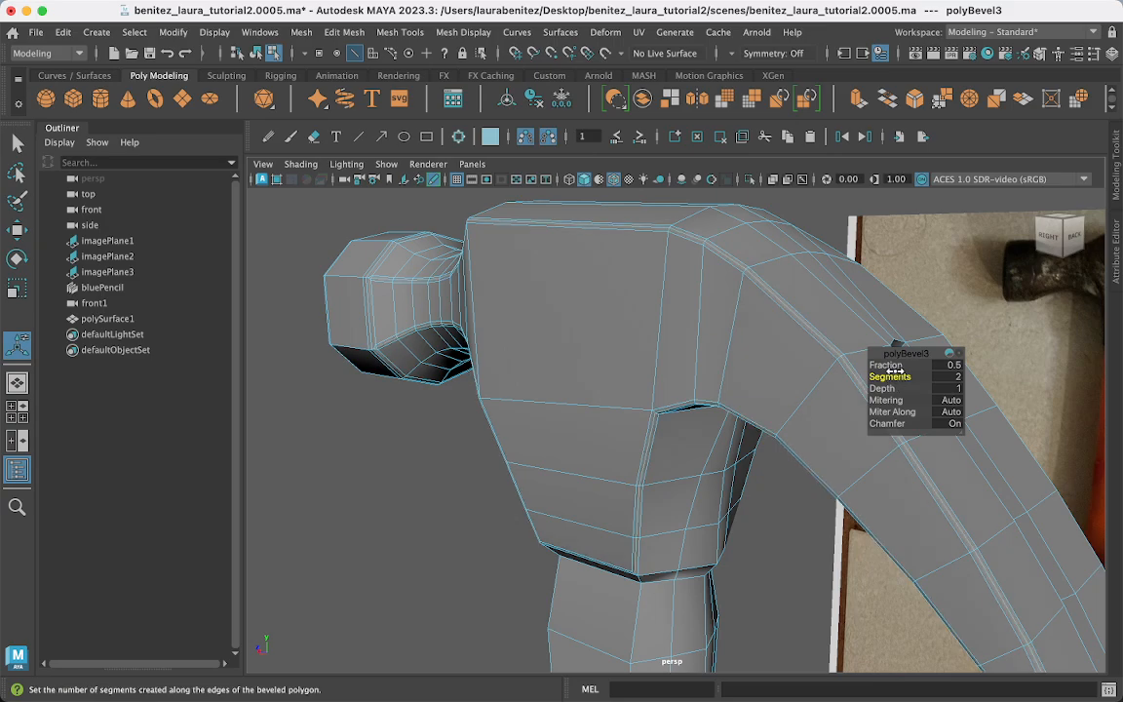
{"action": "left_click_drag", "start_coordinate": [887, 364], "coordinate": [552, 351]}
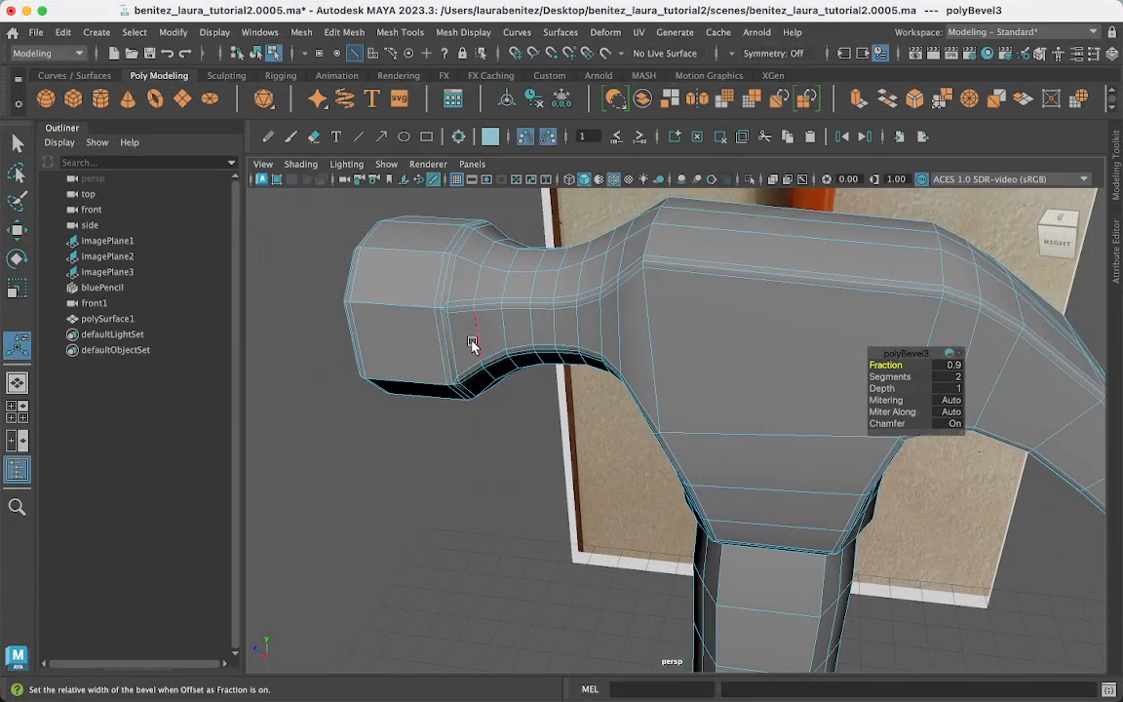
{"action": "scroll", "coordinate": [471, 344], "scroll_direction": "up", "scroll_amount": 3}
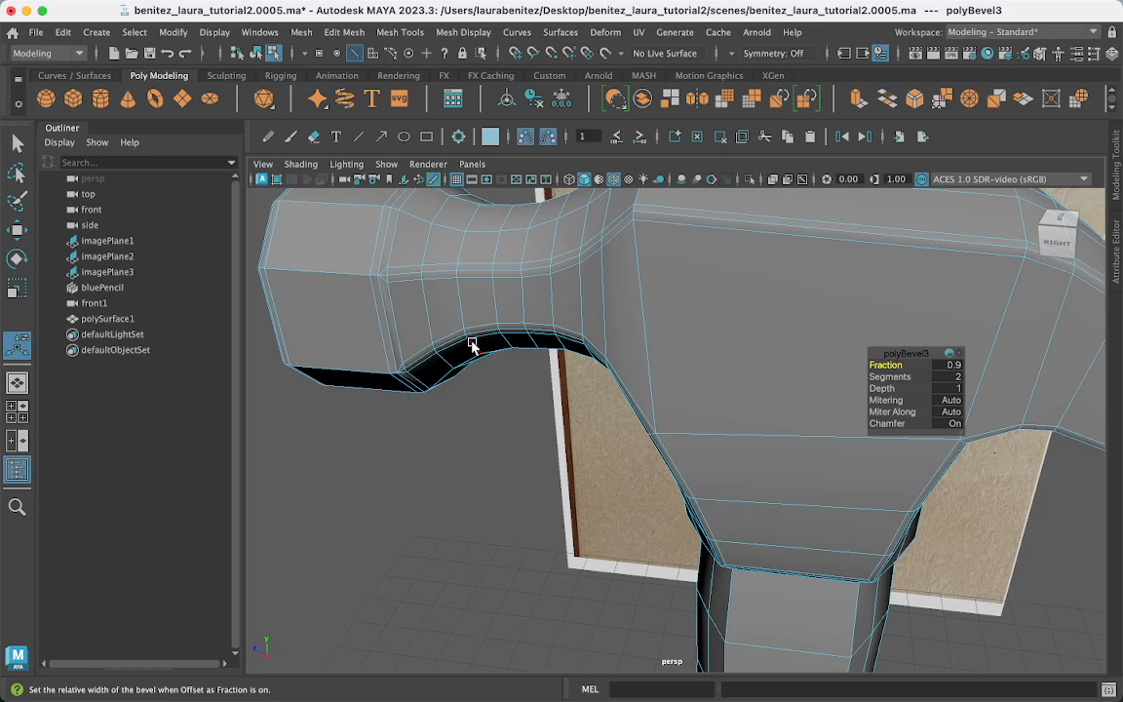
Select the edges outlining the hammer head's opposite side face along the neck and the top of the head.
{"action": "left_click_drag", "start_coordinate": [471, 344], "coordinate": [627, 320], "text": "alt"}
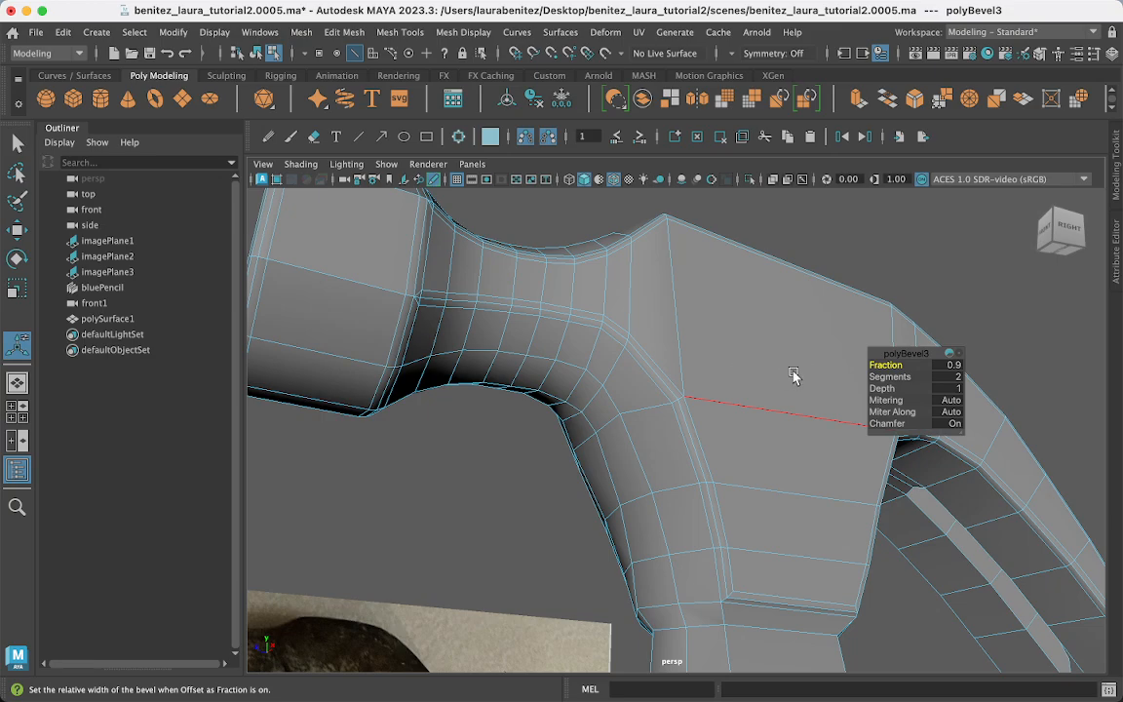
{"action": "left_click_drag", "start_coordinate": [794, 375], "coordinate": [635, 383], "text": "alt"}
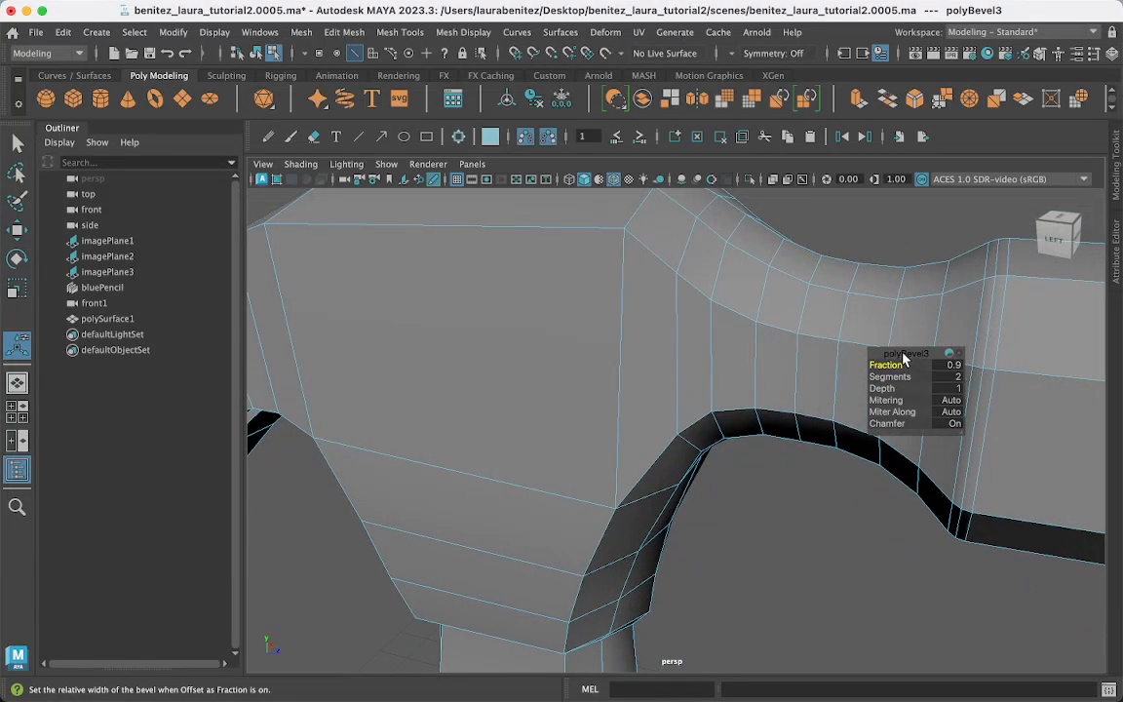
{"action": "left_click_drag", "start_coordinate": [904, 358], "coordinate": [865, 517]}
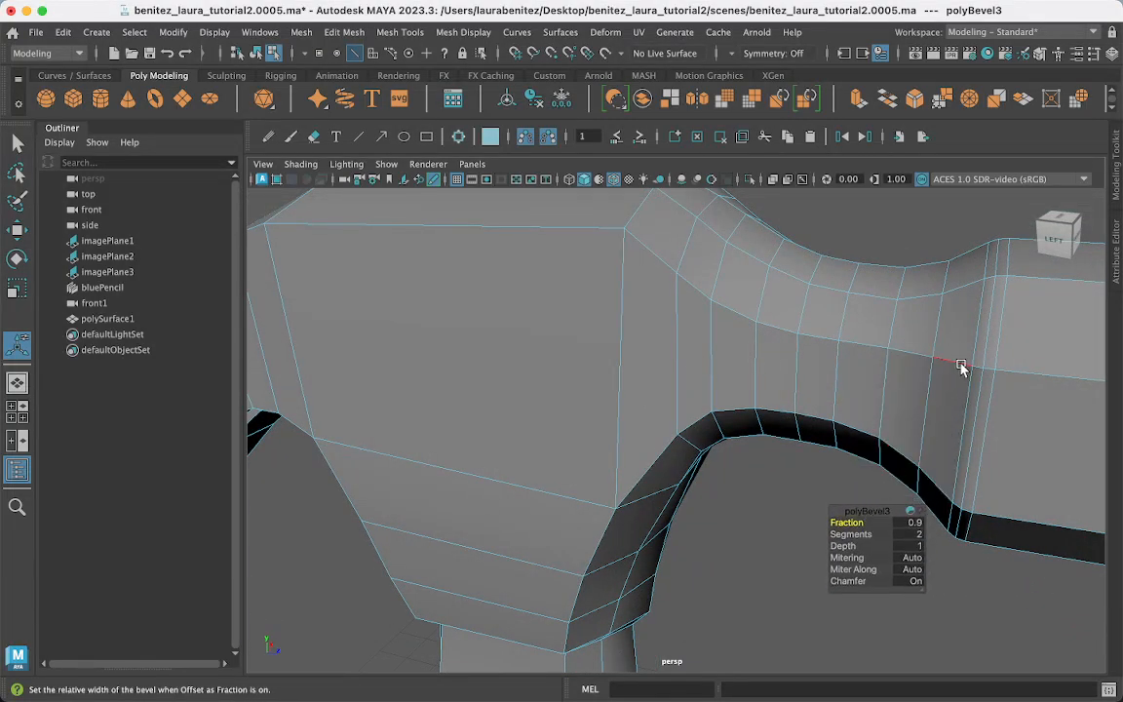
{"action": "left_click", "coordinate": [951, 367]}
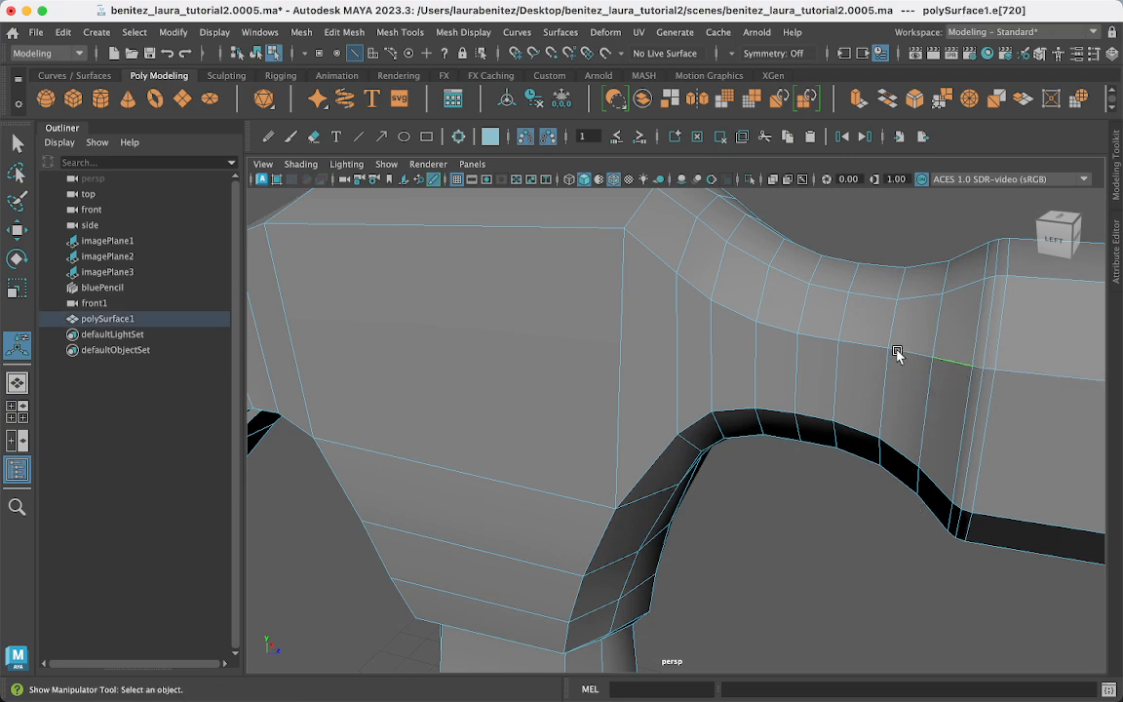
{"action": "left_click", "coordinate": [638, 253]}
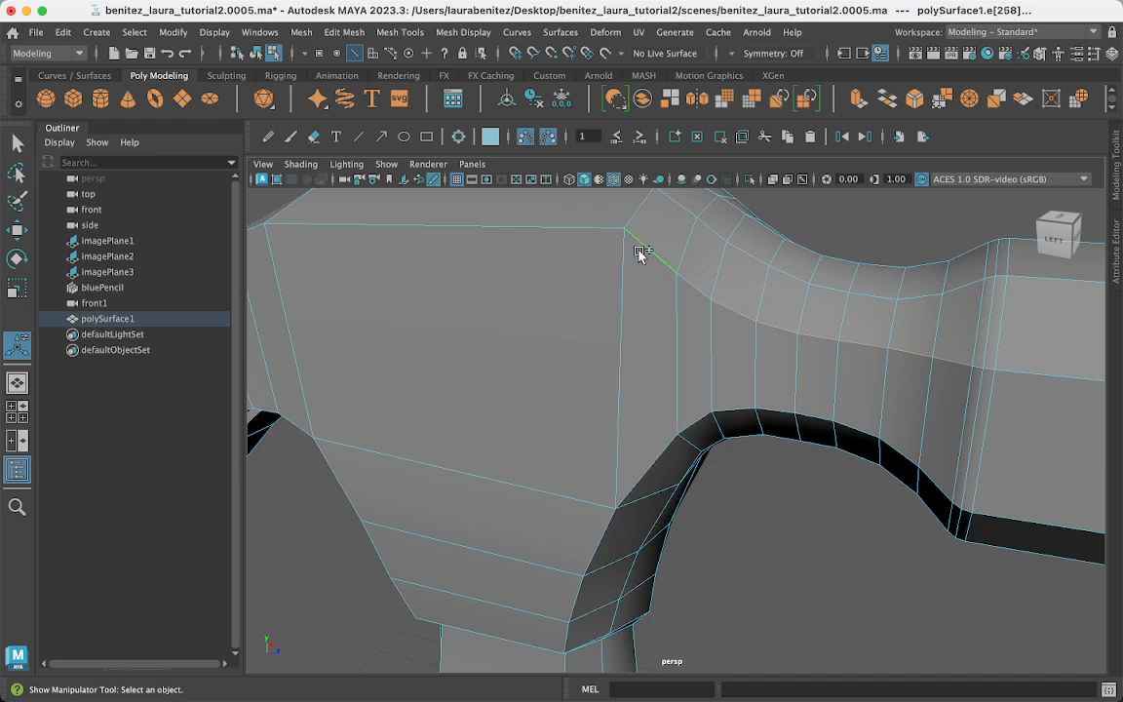
{"action": "middle_click_drag", "start_coordinate": [697, 311], "coordinate": [829, 348], "text": "alt"}
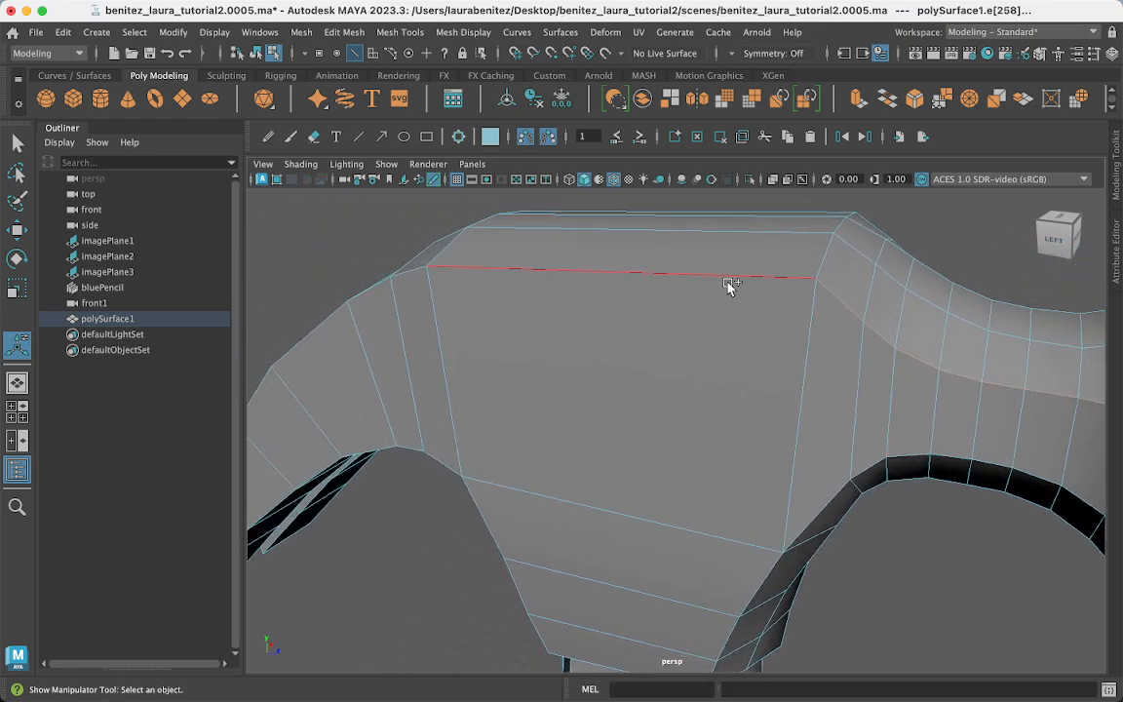
{"action": "left_click", "coordinate": [654, 253]}
Add the opposite side's claw outline and the edges down around the handle socket and under the neck to the selection.
{"action": "middle_click_drag", "start_coordinate": [651, 341], "coordinate": [890, 348], "text": "alt"}
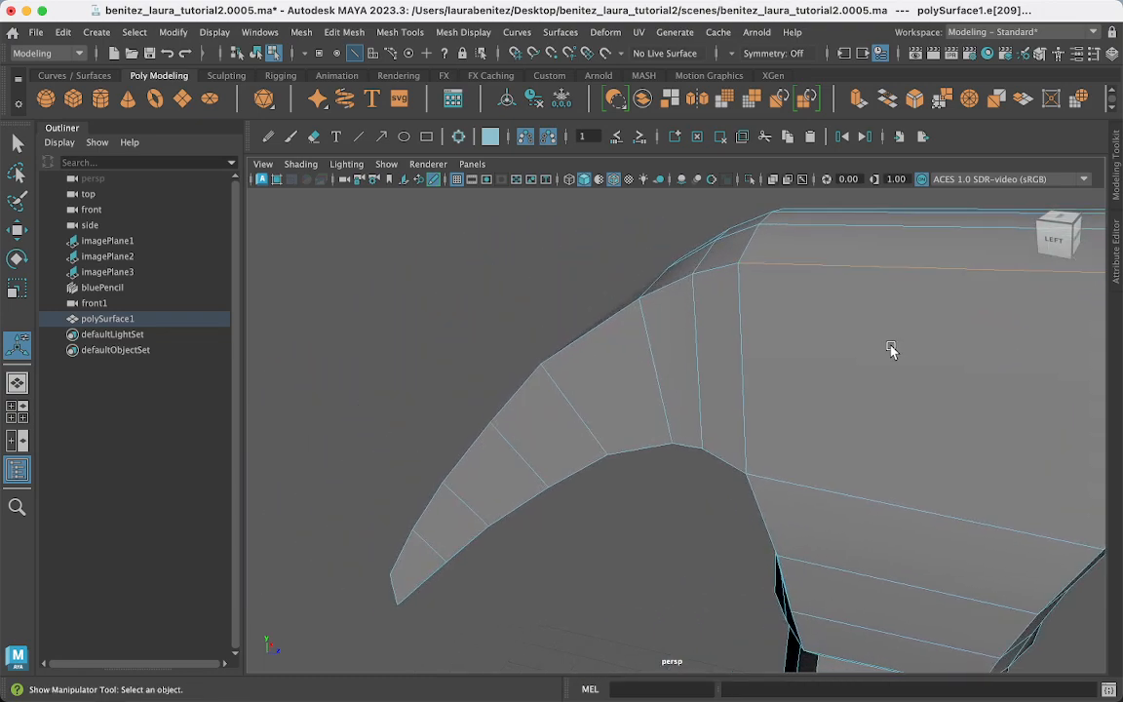
{"action": "left_click", "coordinate": [706, 276]}
{"action": "middle_click_drag", "start_coordinate": [706, 276], "coordinate": [911, 294], "text": "alt"}
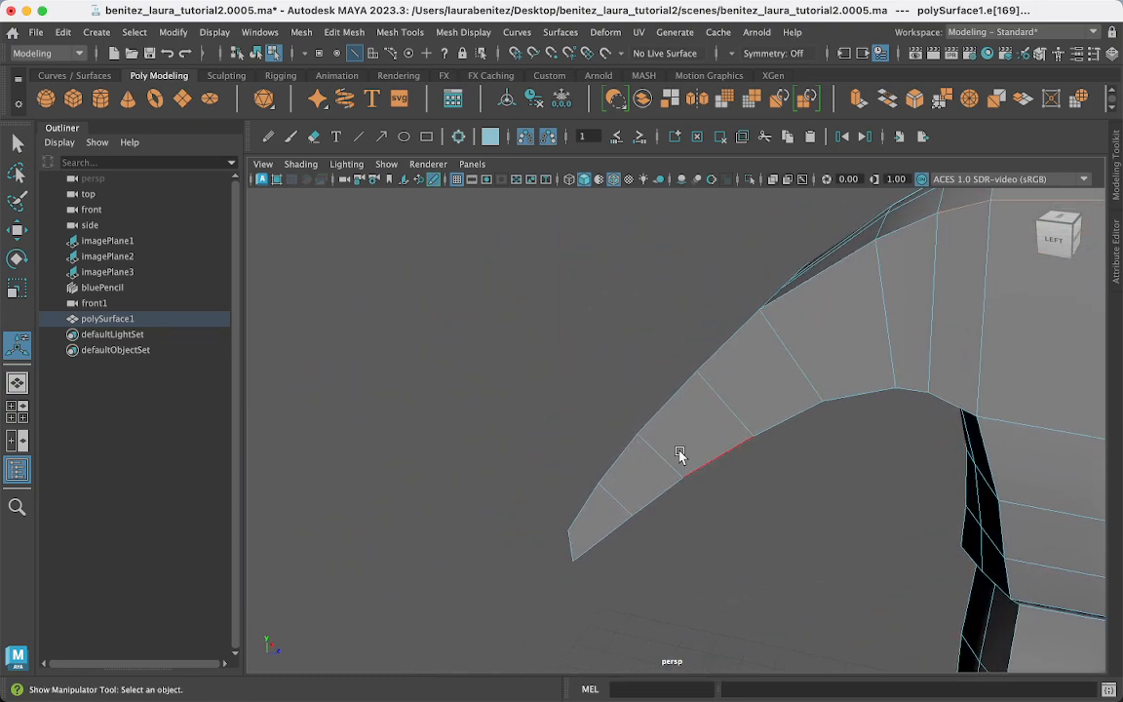
{"action": "left_click", "coordinate": [586, 508]}
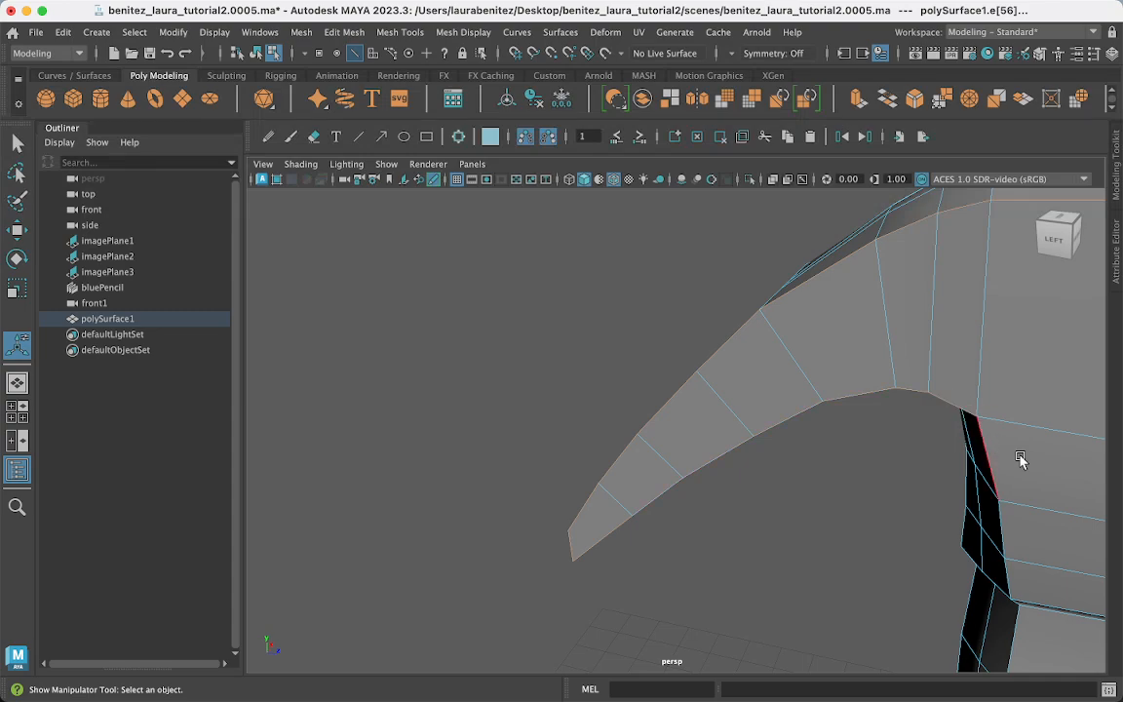
{"action": "middle_click_drag", "start_coordinate": [1020, 458], "coordinate": [848, 355], "text": "alt"}
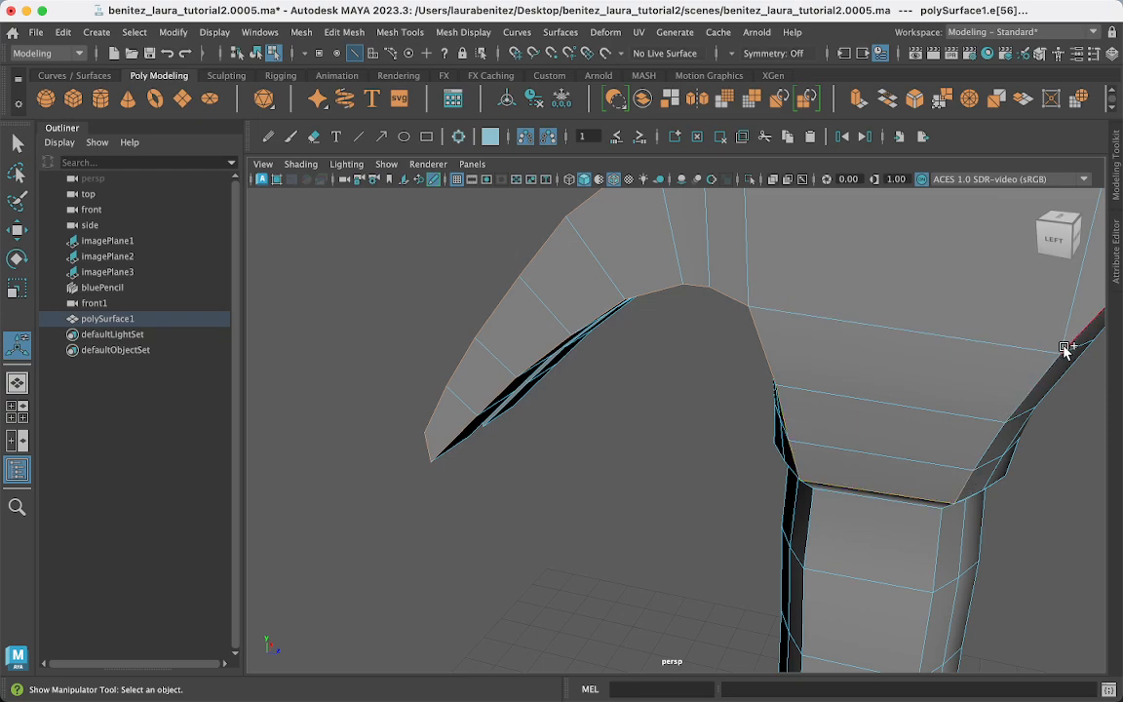
{"action": "middle_click_drag", "start_coordinate": [1061, 396], "coordinate": [802, 416], "text": "alt"}
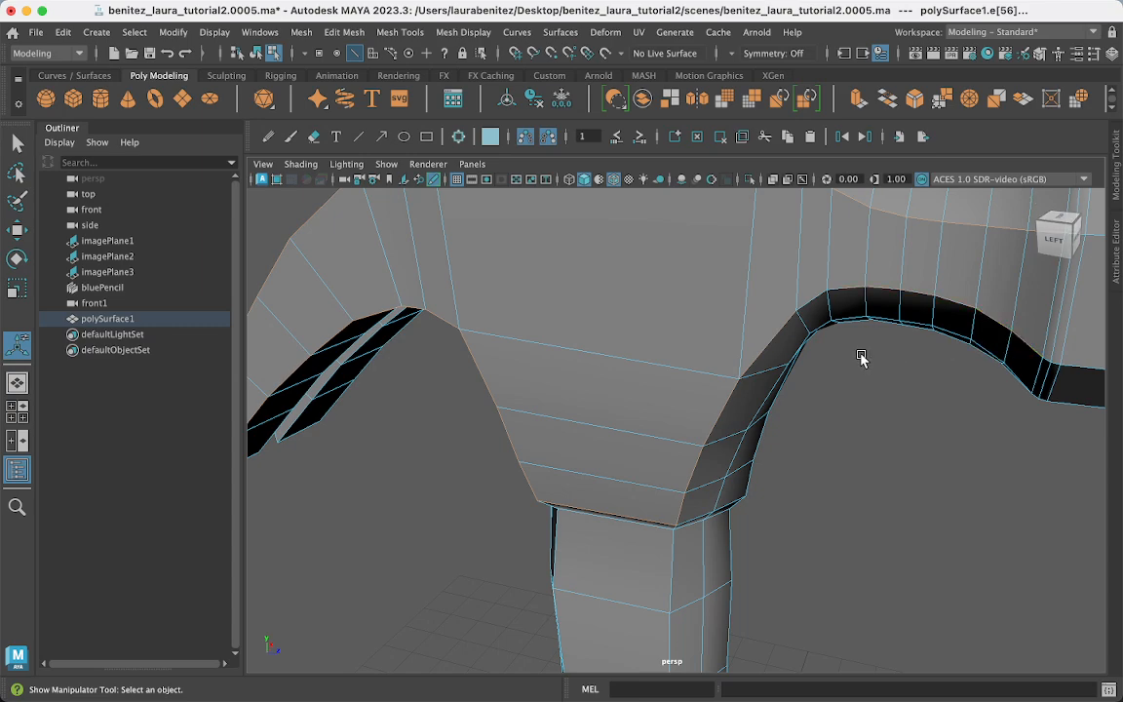
{"action": "middle_click_drag", "start_coordinate": [798, 271], "coordinate": [881, 375], "text": "alt"}
{"action": "middle_click_drag", "start_coordinate": [856, 430], "coordinate": [900, 399], "text": "alt"}
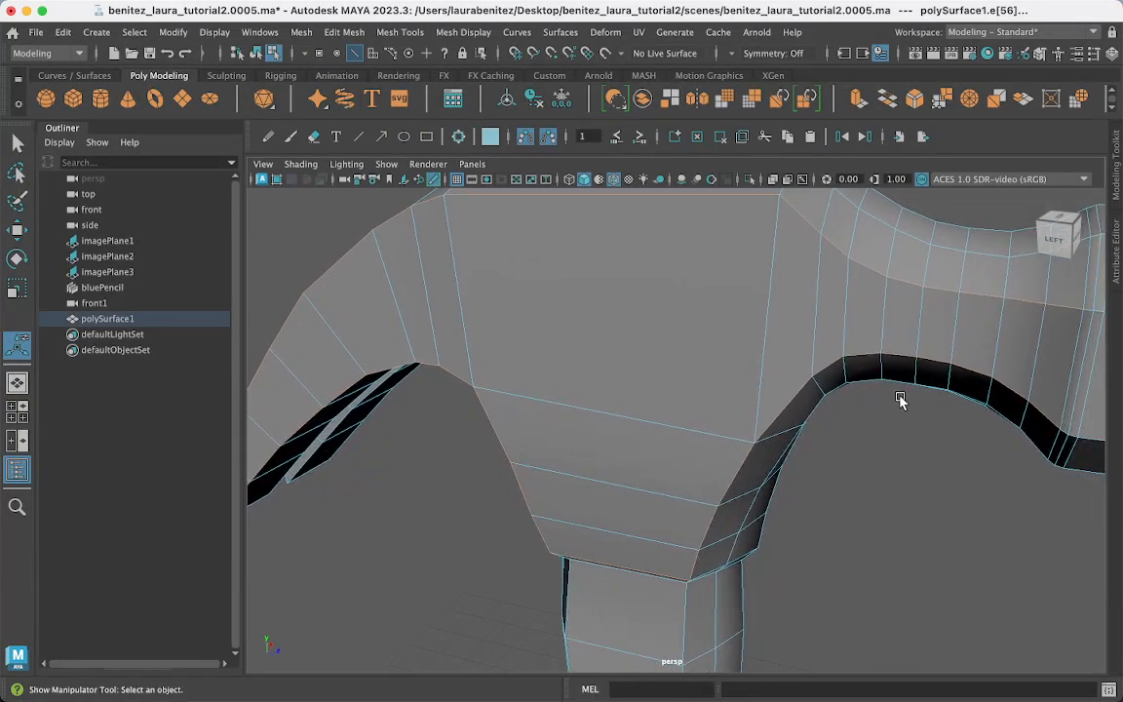
{"action": "double_click", "coordinate": [802, 292]}
Bevel the selected opposite-side outline edges with a fraction of 0.9 and 2 segments.
{"action": "key", "text": "ctrl+b"}
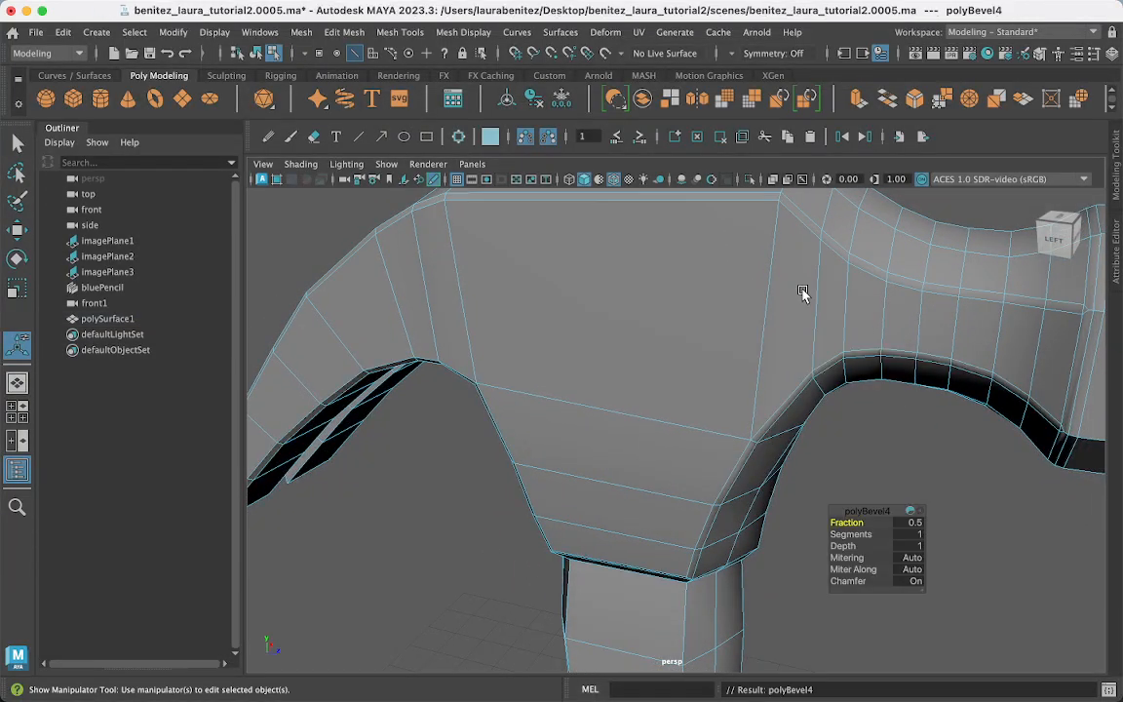
{"action": "left_click", "coordinate": [909, 522]}
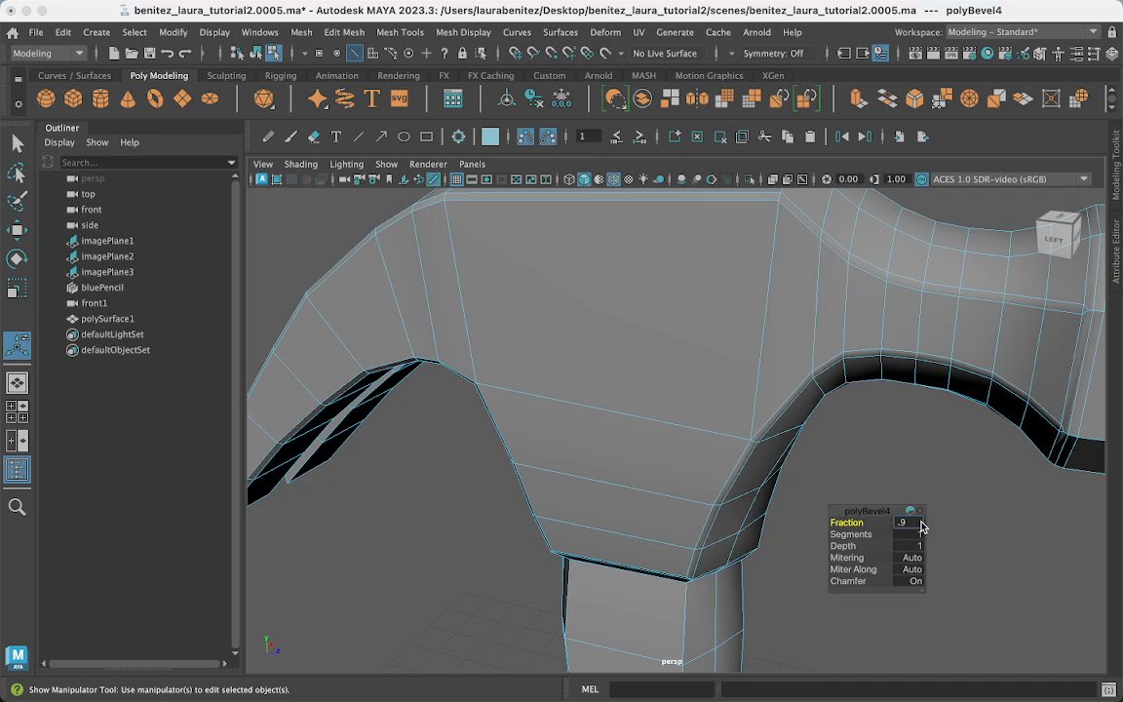
{"action": "type", "text": ".9"}
{"action": "key", "text": "Return"}
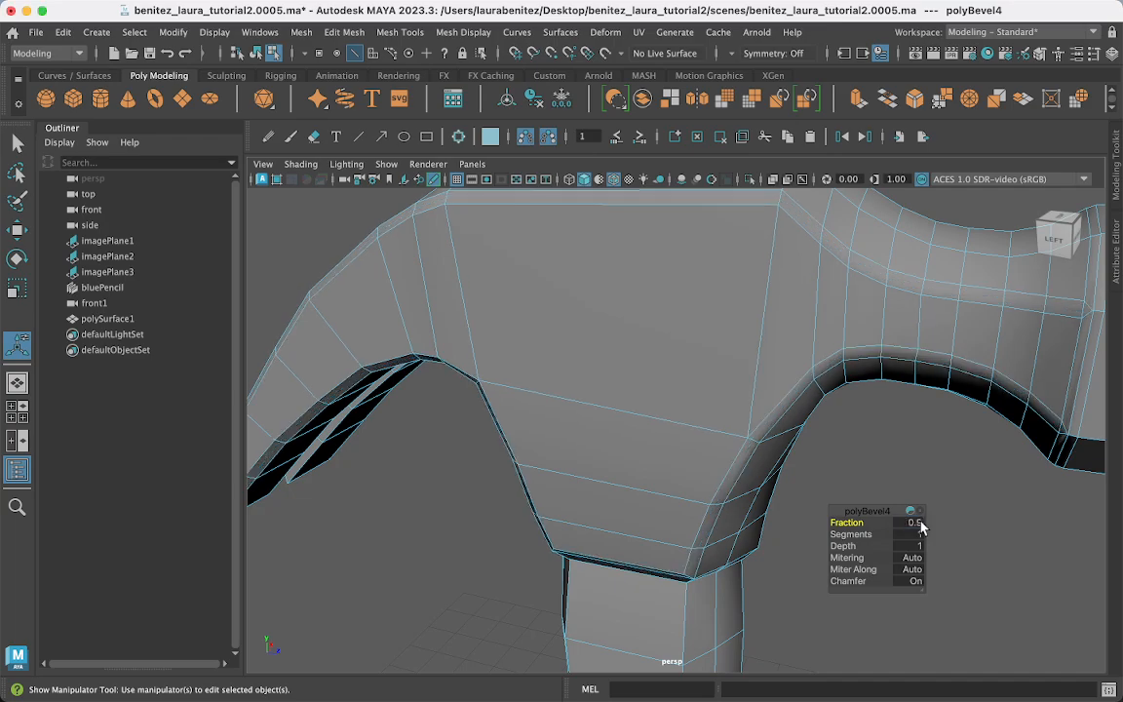
{"action": "left_click", "coordinate": [911, 534]}
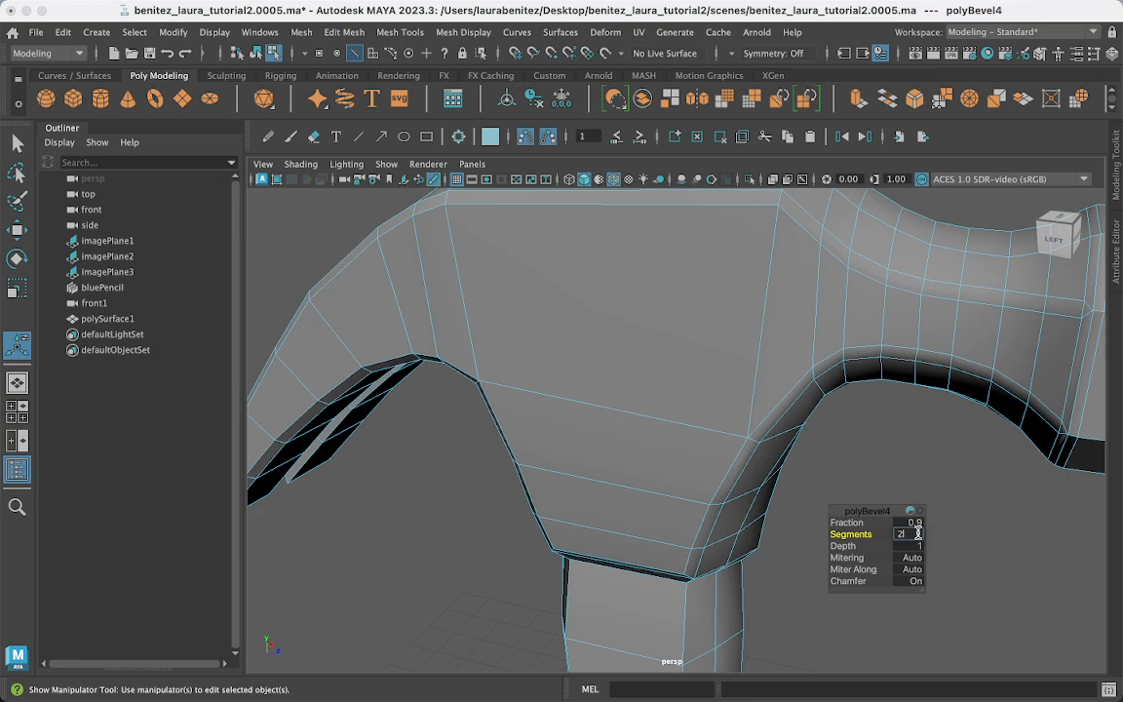
{"action": "type", "text": "2"}
{"action": "key", "text": "Return"}
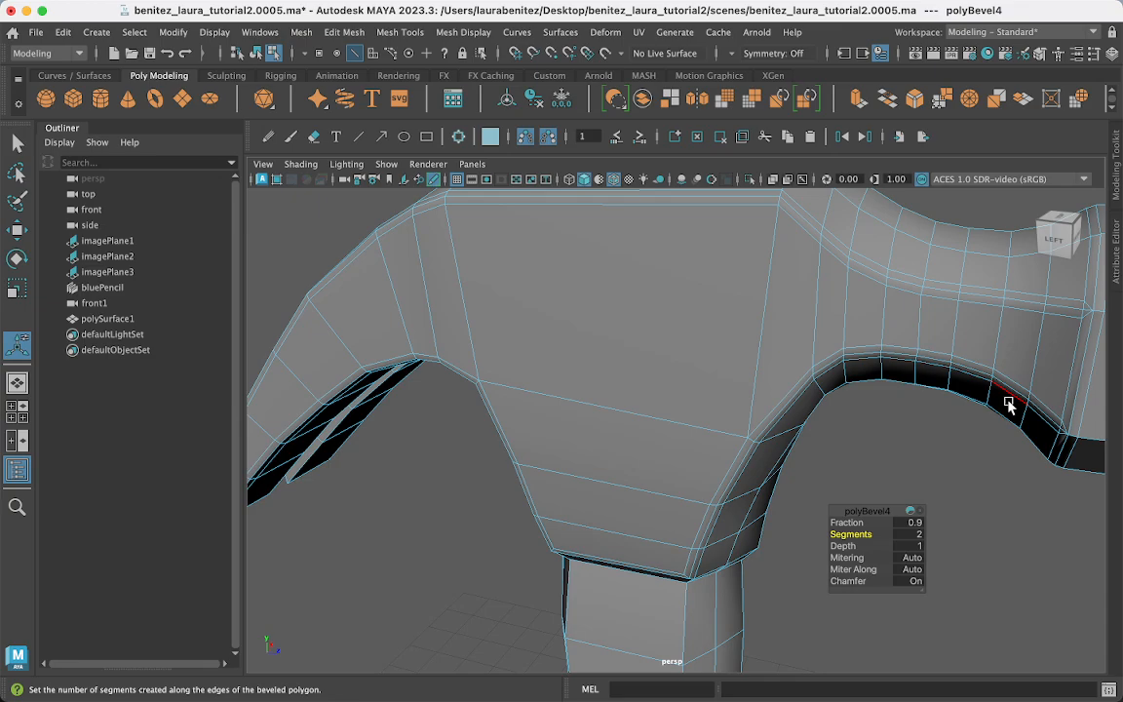
{"action": "left_click", "coordinate": [17, 144]}
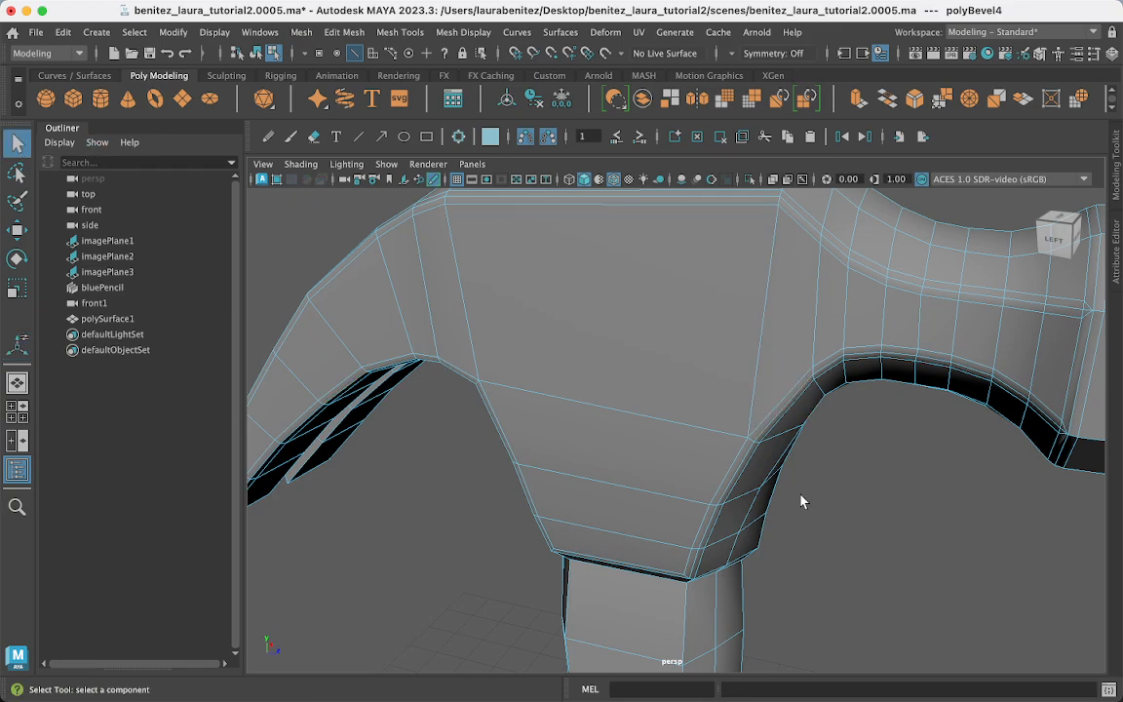
Bevel the edge loop where the head's socket meets the handle with 2 segments, trying a depth of -1 and returning to 1.
{"action": "left_click_drag", "start_coordinate": [775, 521], "coordinate": [924, 488], "text": "alt"}
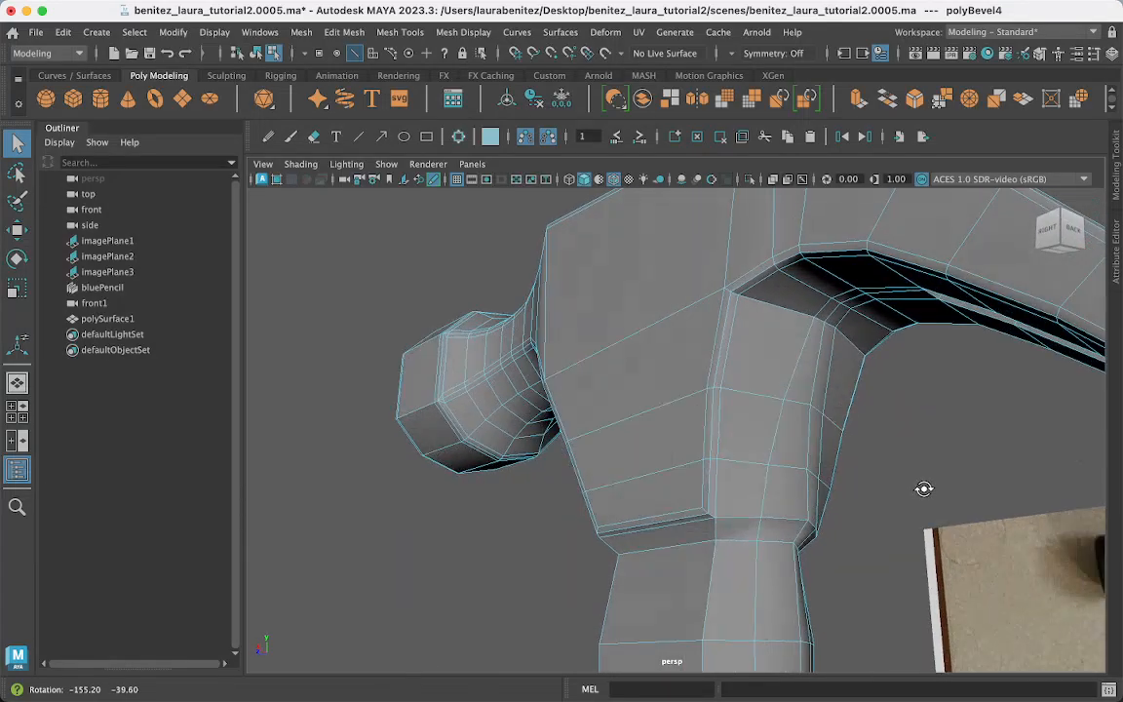
{"action": "scroll", "coordinate": [710, 535], "scroll_direction": "up", "scroll_amount": 2}
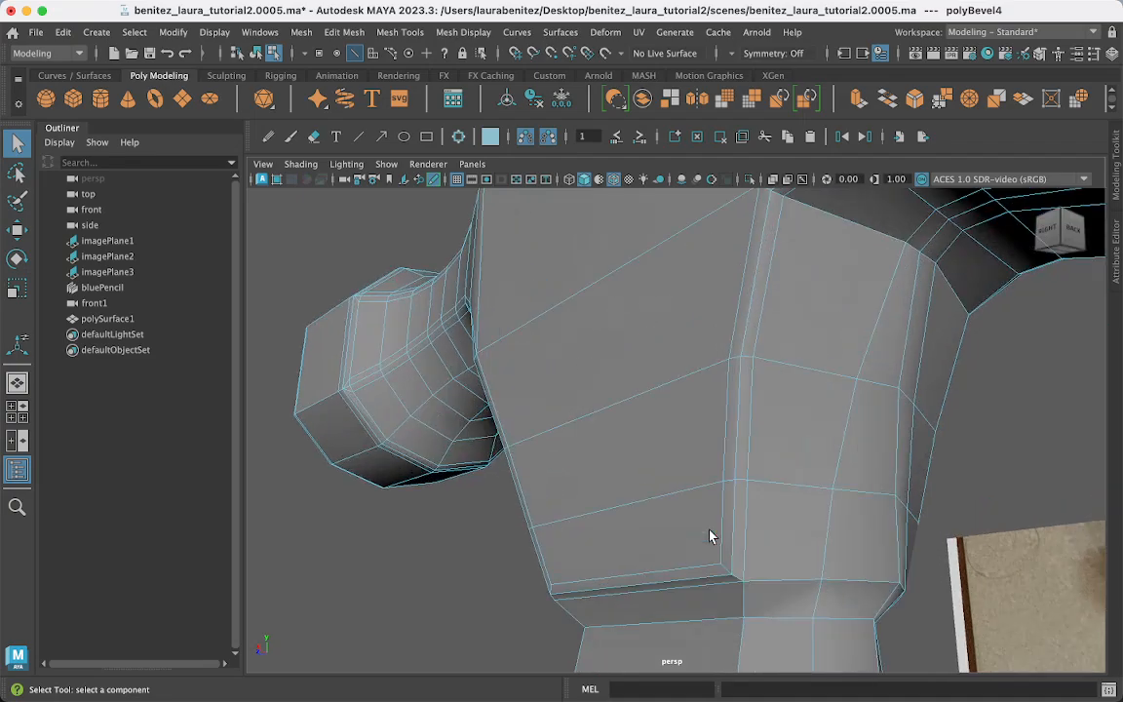
{"action": "scroll", "coordinate": [710, 535], "scroll_direction": "down", "scroll_amount": 1}
{"action": "left_click", "coordinate": [715, 575]}
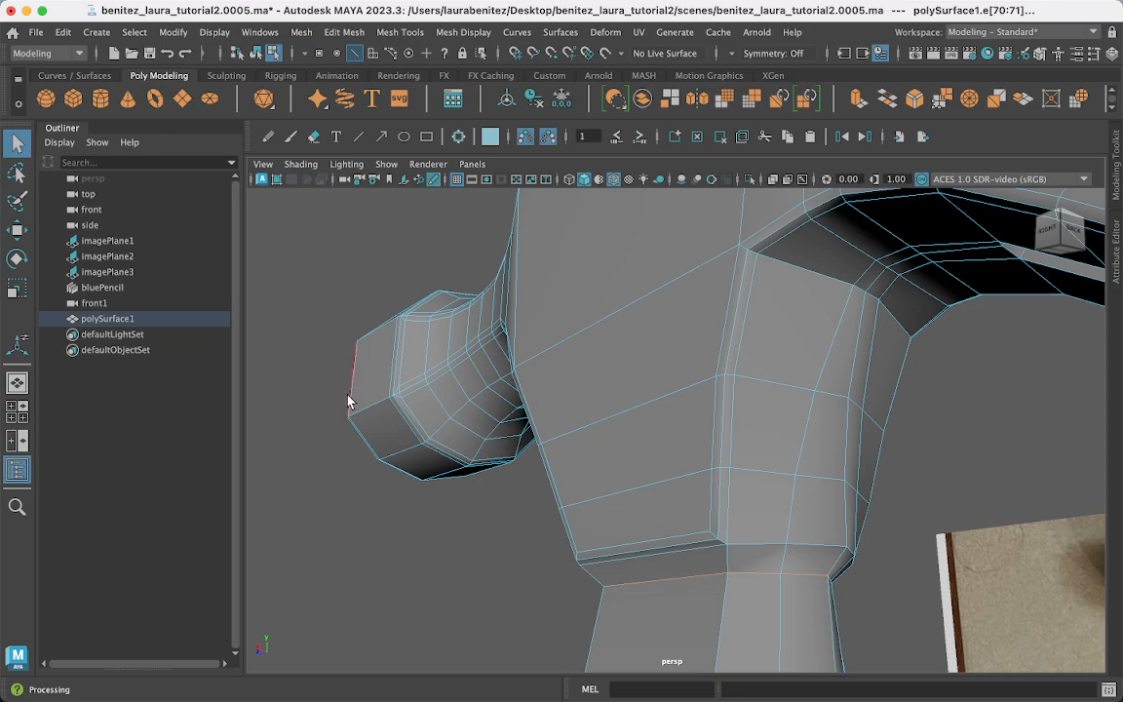
{"action": "key", "text": "ctrl+b"}
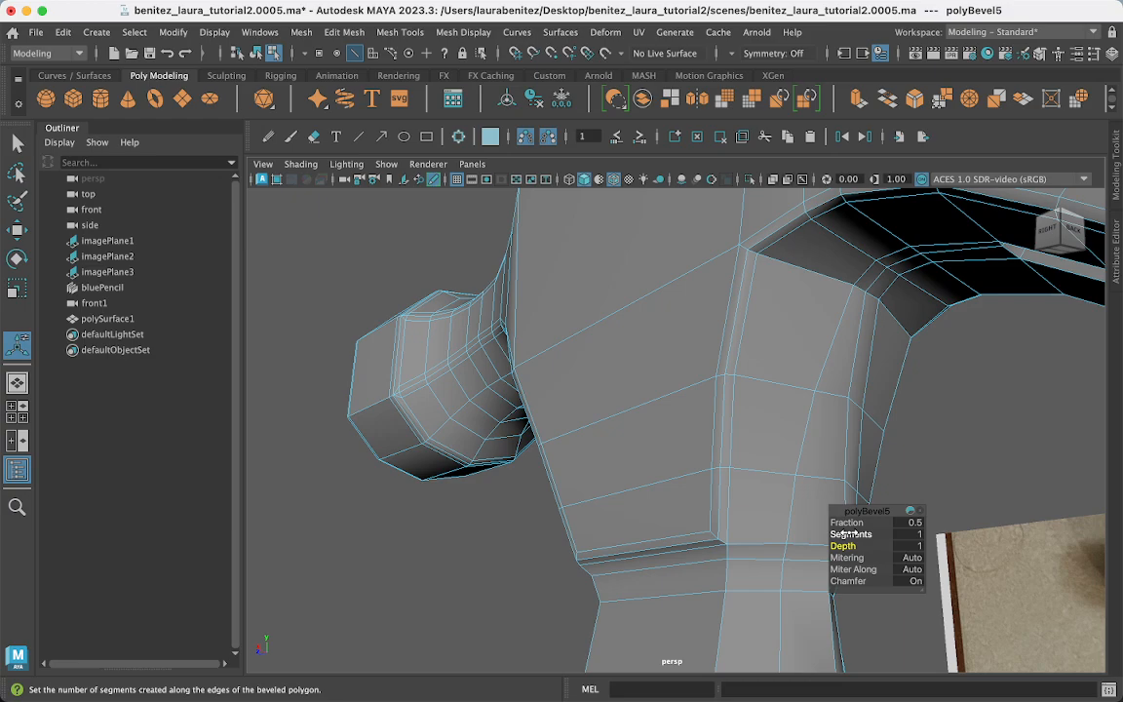
{"action": "middle_click_drag", "start_coordinate": [847, 533], "coordinate": [828, 546]}
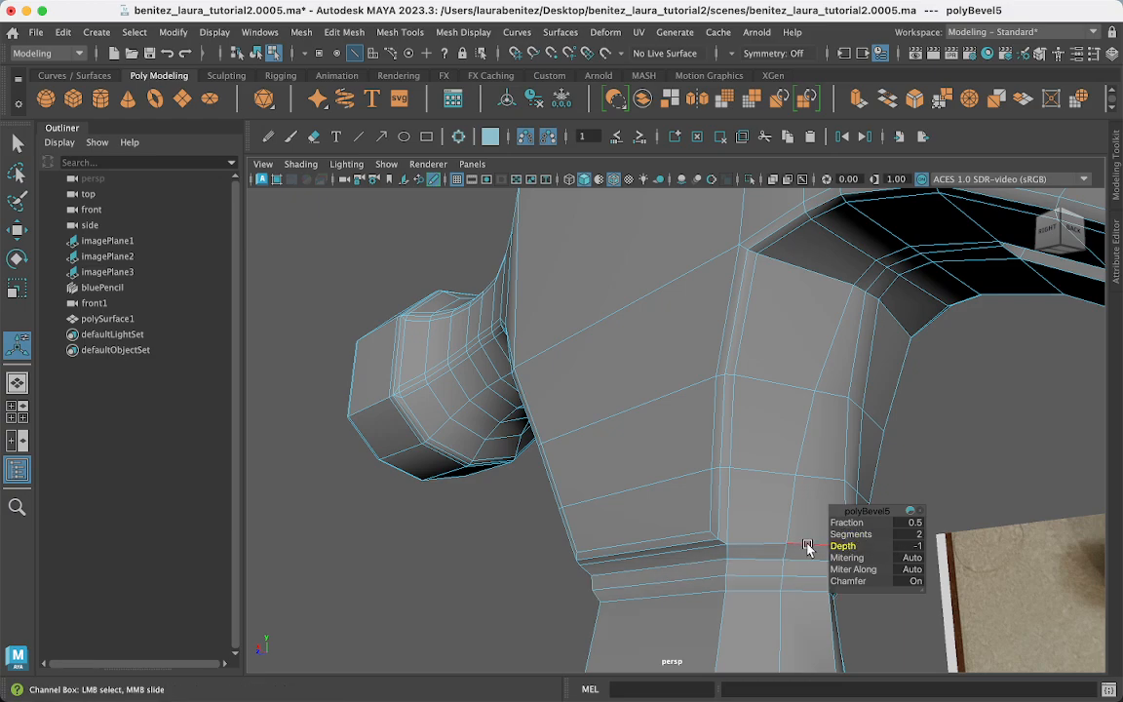
{"action": "left_click_drag", "start_coordinate": [726, 497], "coordinate": [834, 516], "text": "alt"}
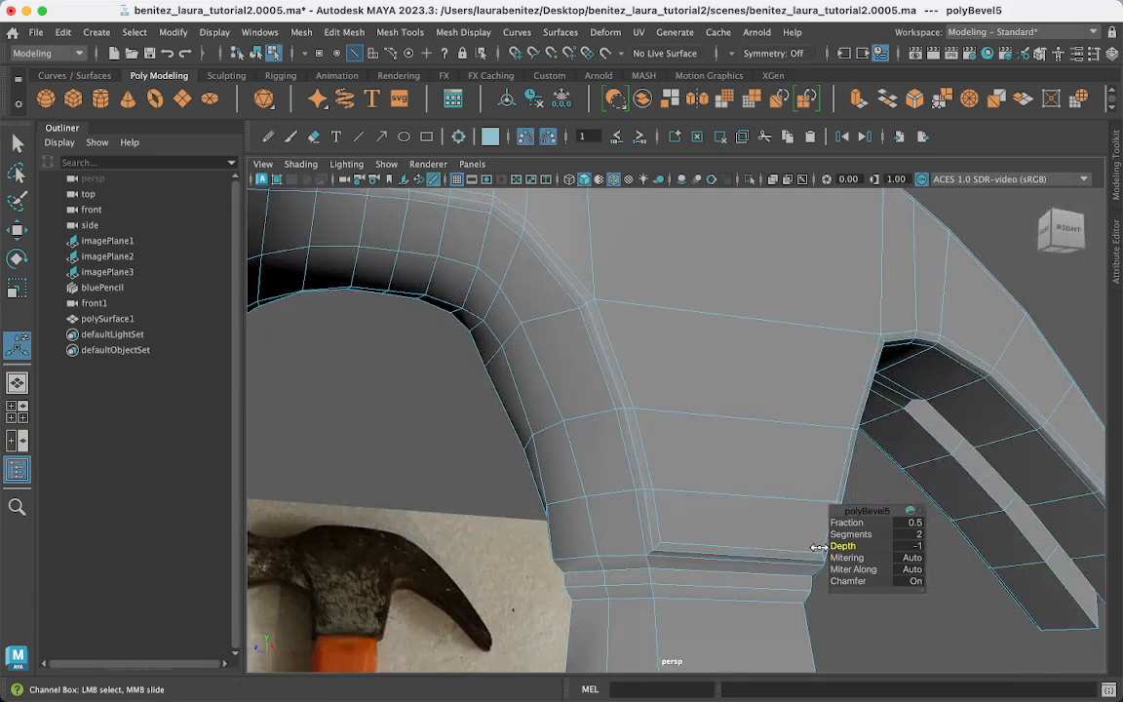
{"action": "left_click_drag", "start_coordinate": [805, 547], "coordinate": [769, 528]}
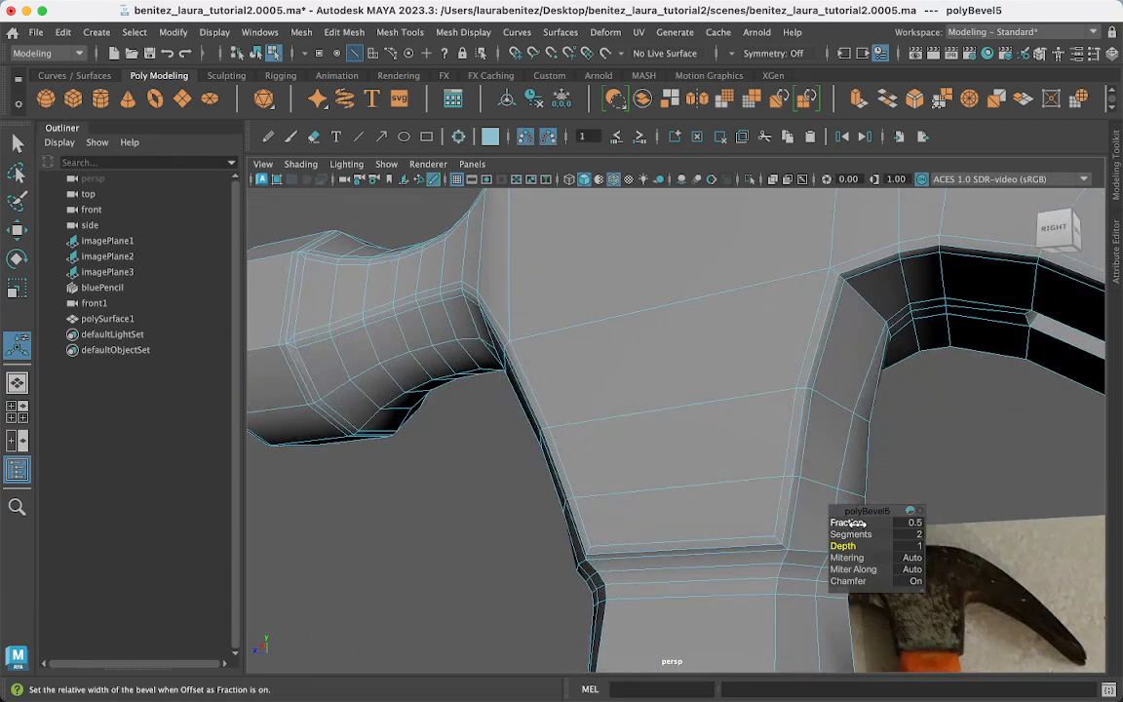
Try a fraction of 0.3 on the socket-to-handle bevel, keep 2 segments and depth 1, and settle on a fraction of 0.2.
{"action": "left_click_drag", "start_coordinate": [854, 523], "coordinate": [846, 522]}
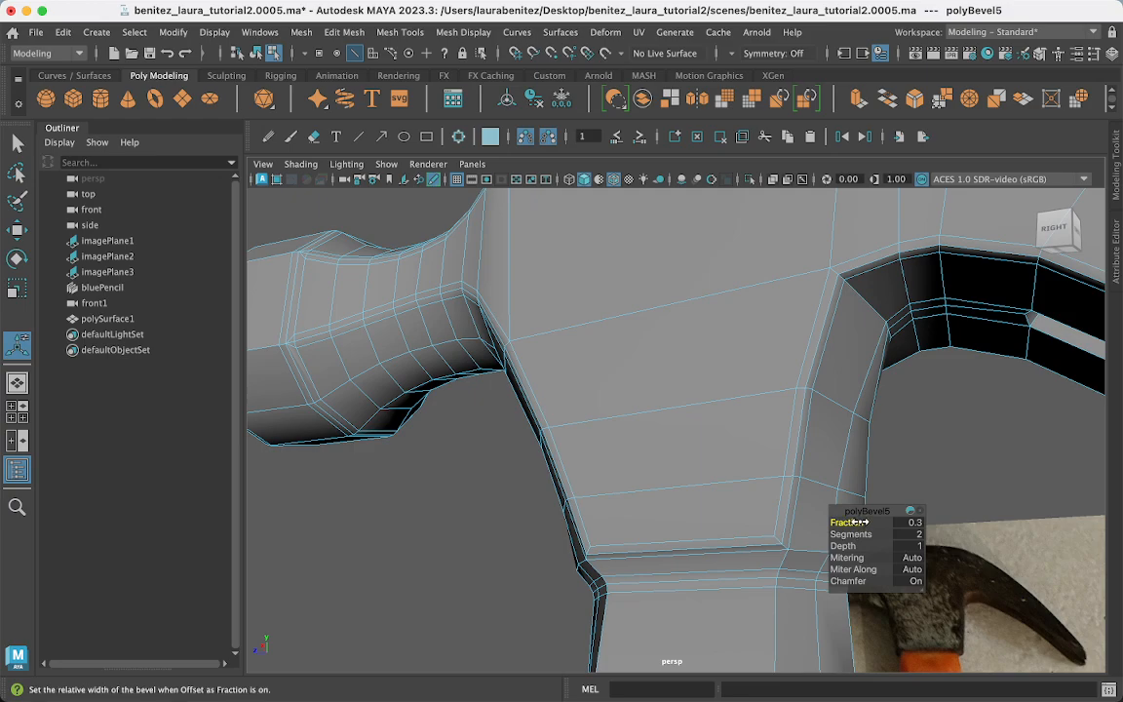
{"action": "left_click", "coordinate": [850, 535]}
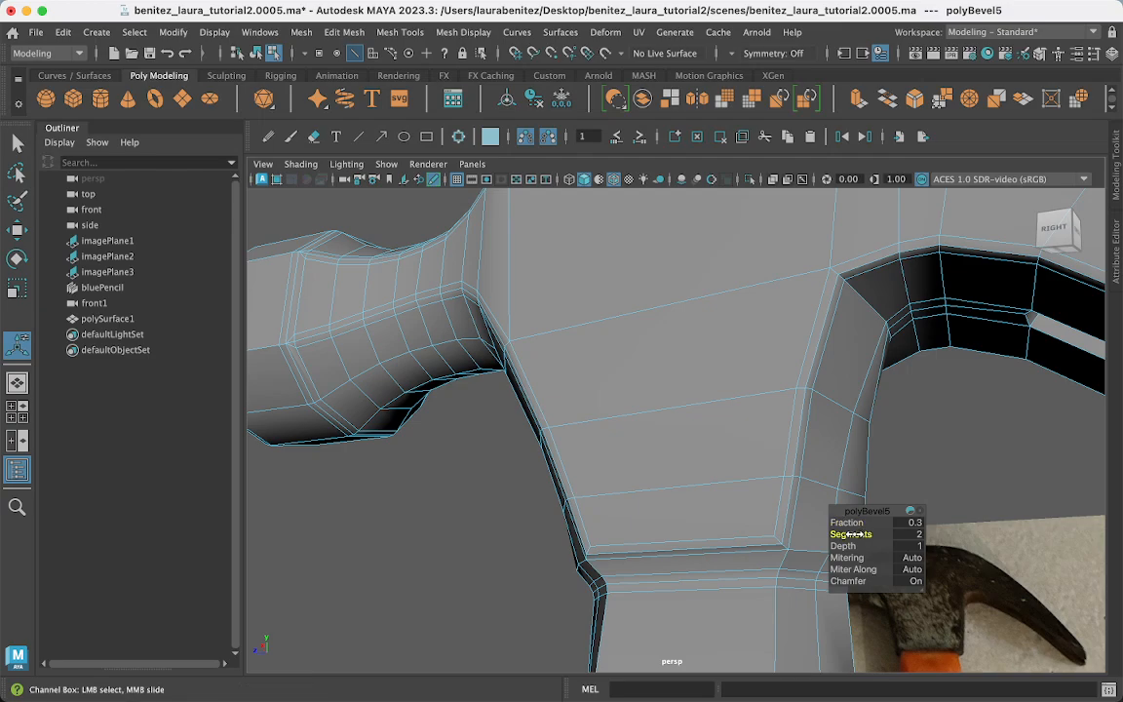
{"action": "left_click", "coordinate": [854, 546]}
{"action": "mouse_move", "coordinate": [893, 546]}
{"action": "middle_mouse_down"}
{"action": "mouse_move", "coordinate": [766, 541]}
{"action": "mouse_move", "coordinate": [893, 541]}
{"action": "middle_mouse_up"}
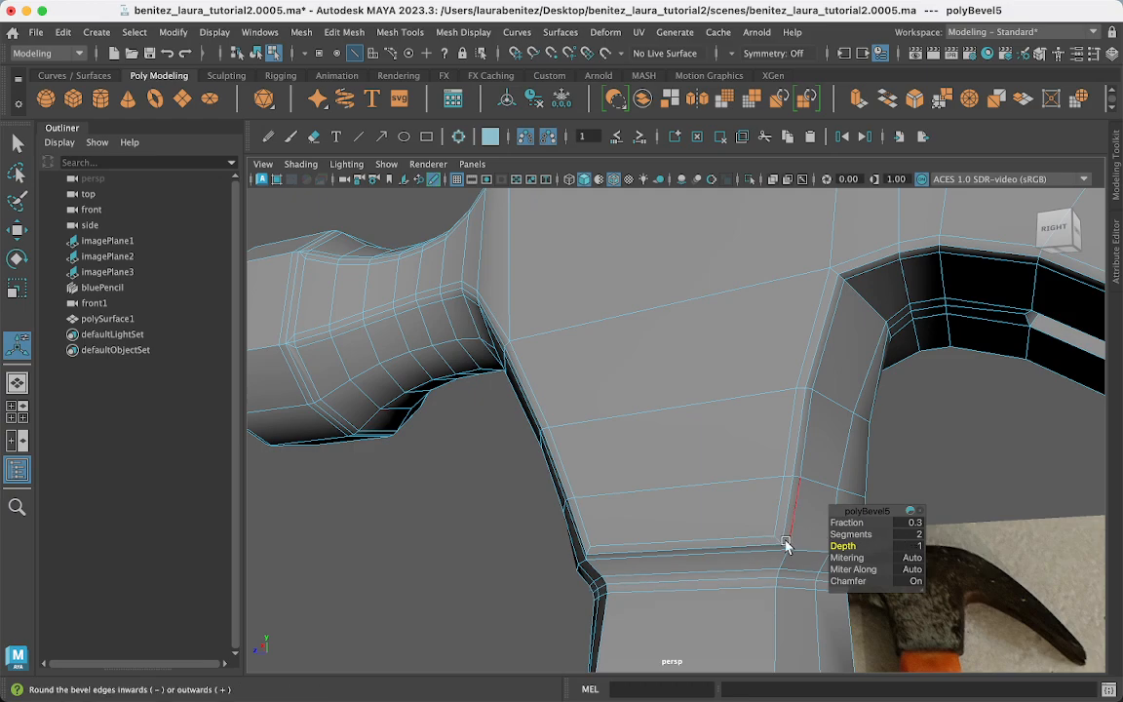
{"action": "left_click", "coordinate": [846, 523]}
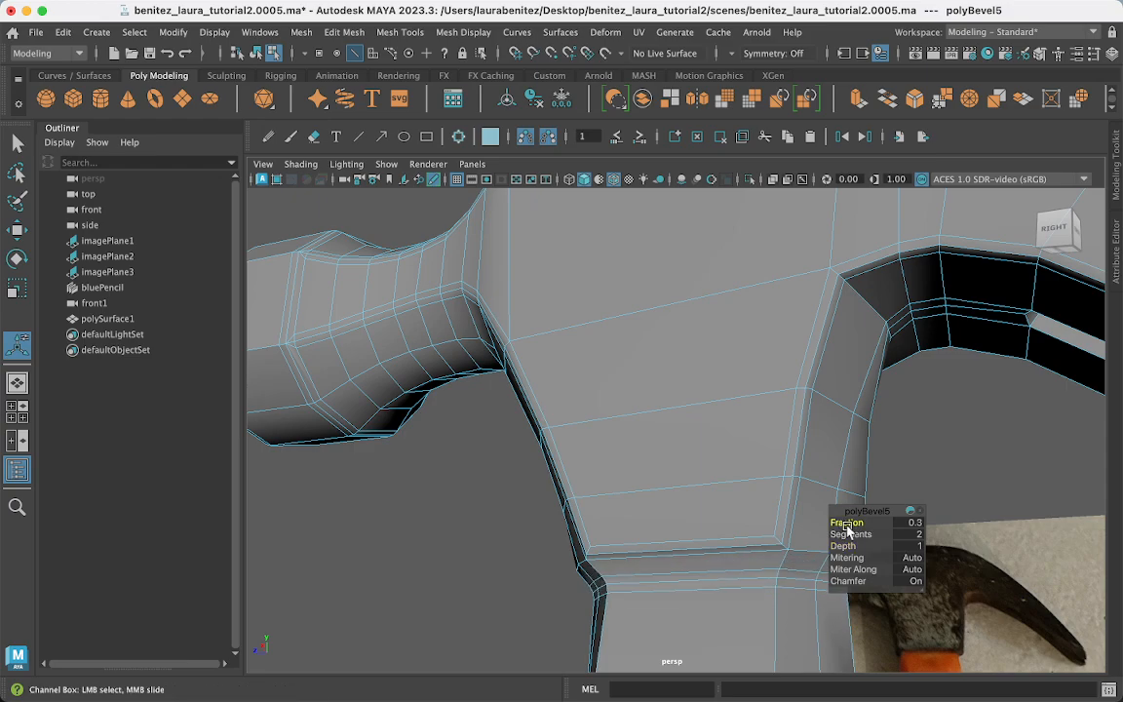
{"action": "left_click", "coordinate": [910, 523]}
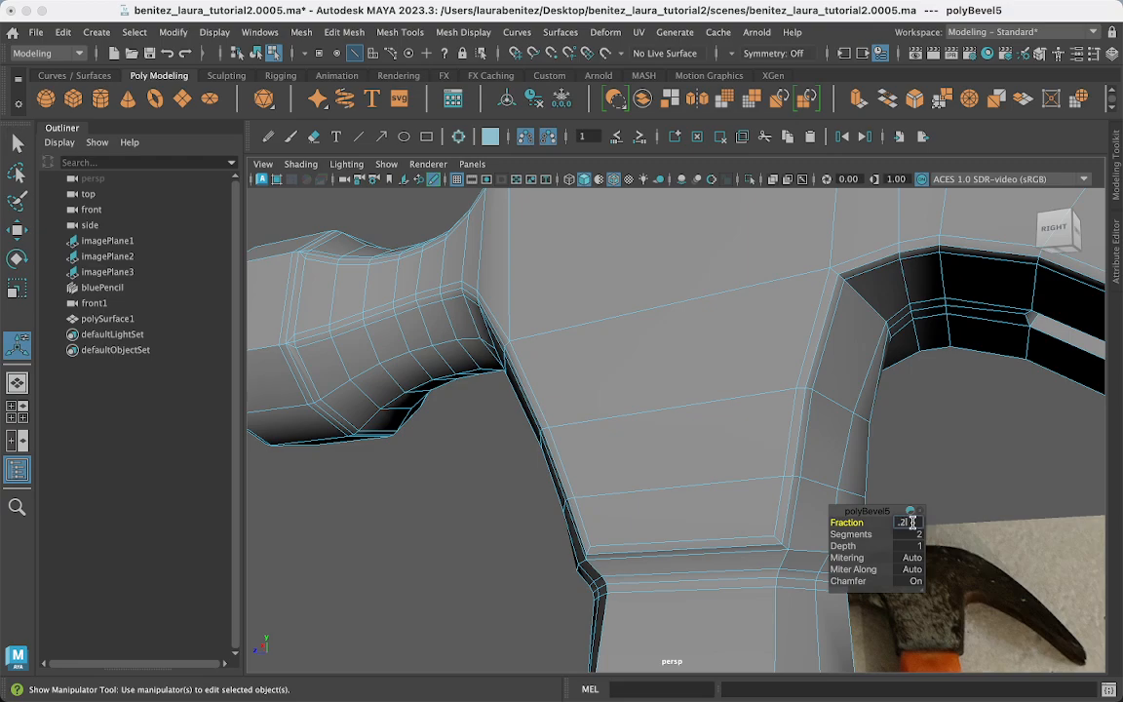
{"action": "type", "text": ".2"}
{"action": "key", "text": "Return"}
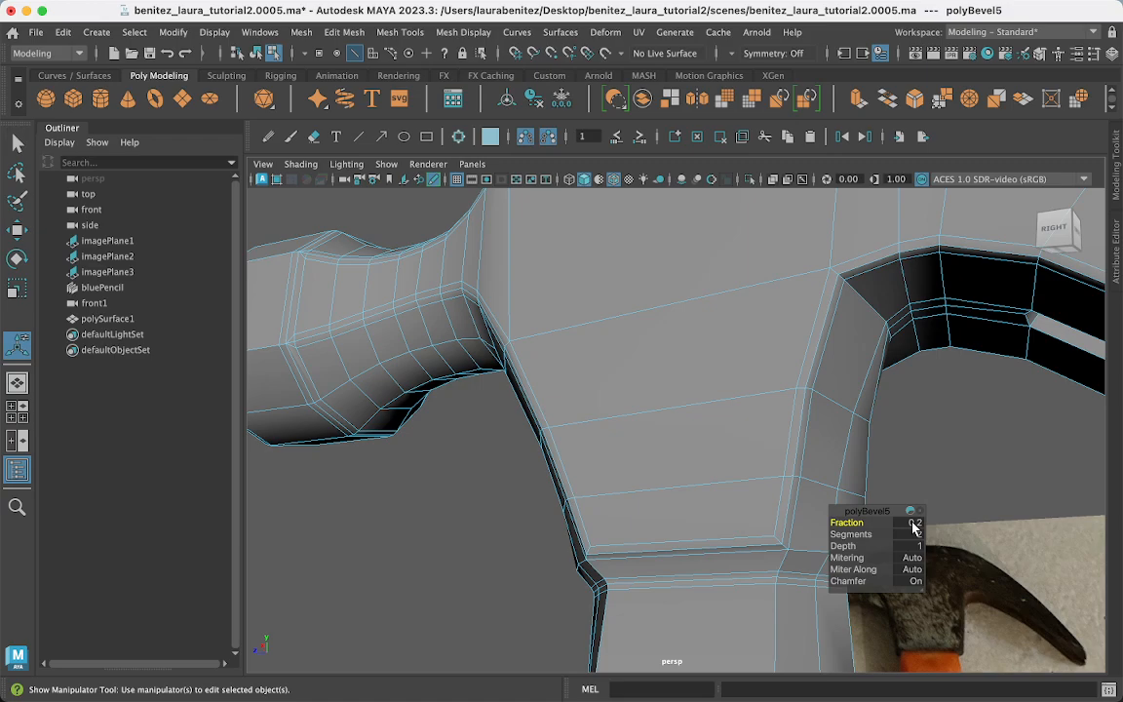
{"action": "left_click_drag", "start_coordinate": [754, 519], "coordinate": [733, 515], "text": "alt"}
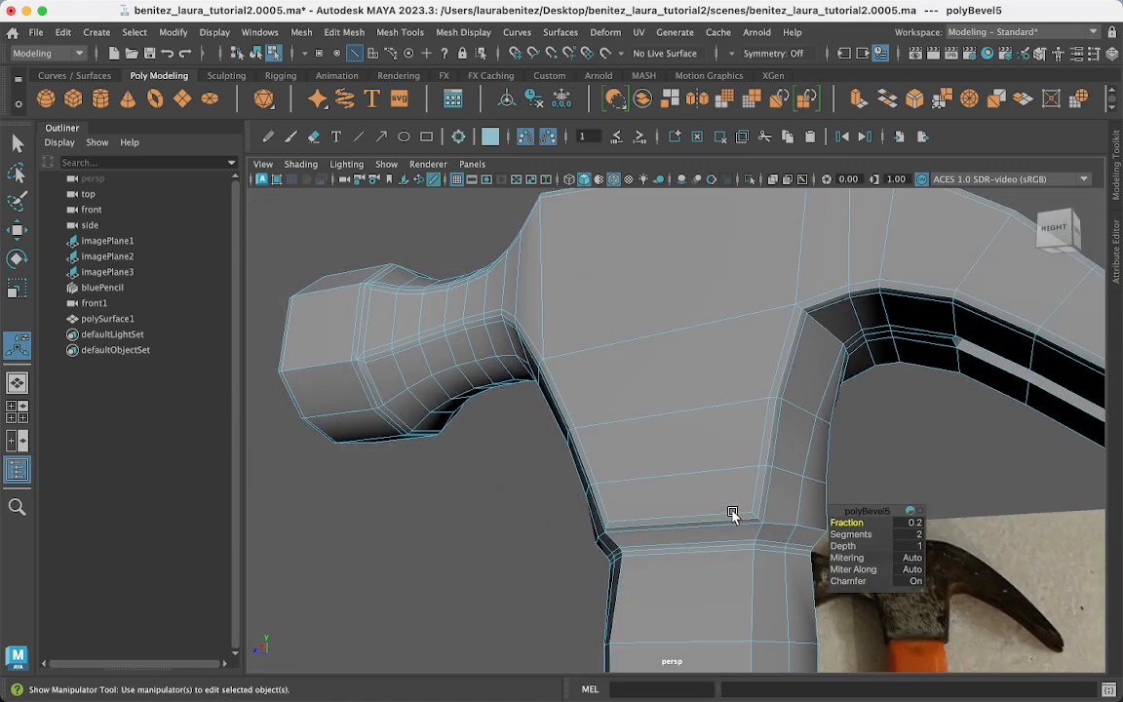
{"action": "scroll", "coordinate": [733, 514], "scroll_direction": "down", "scroll_amount": 2}
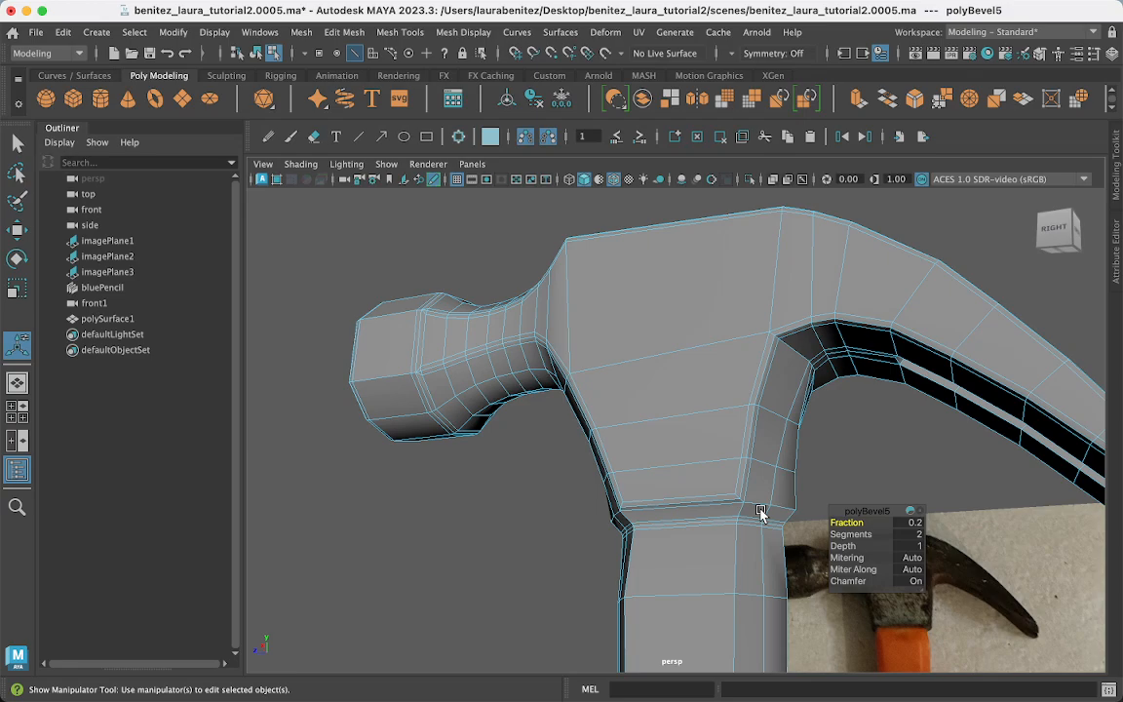
Select the ring of faces around the bottom of the head's socket, just above the handle, and scale it.
{"action": "left_click", "coordinate": [764, 506]}
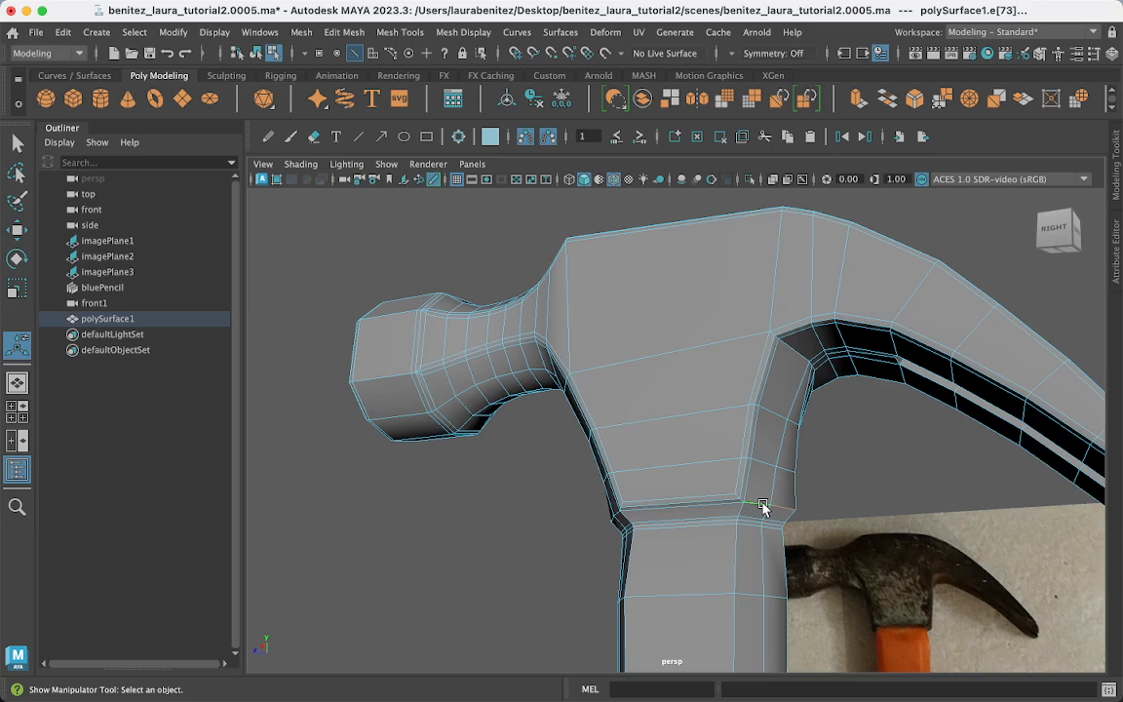
{"action": "left_click_drag", "start_coordinate": [763, 506], "coordinate": [635, 501], "text": "alt"}
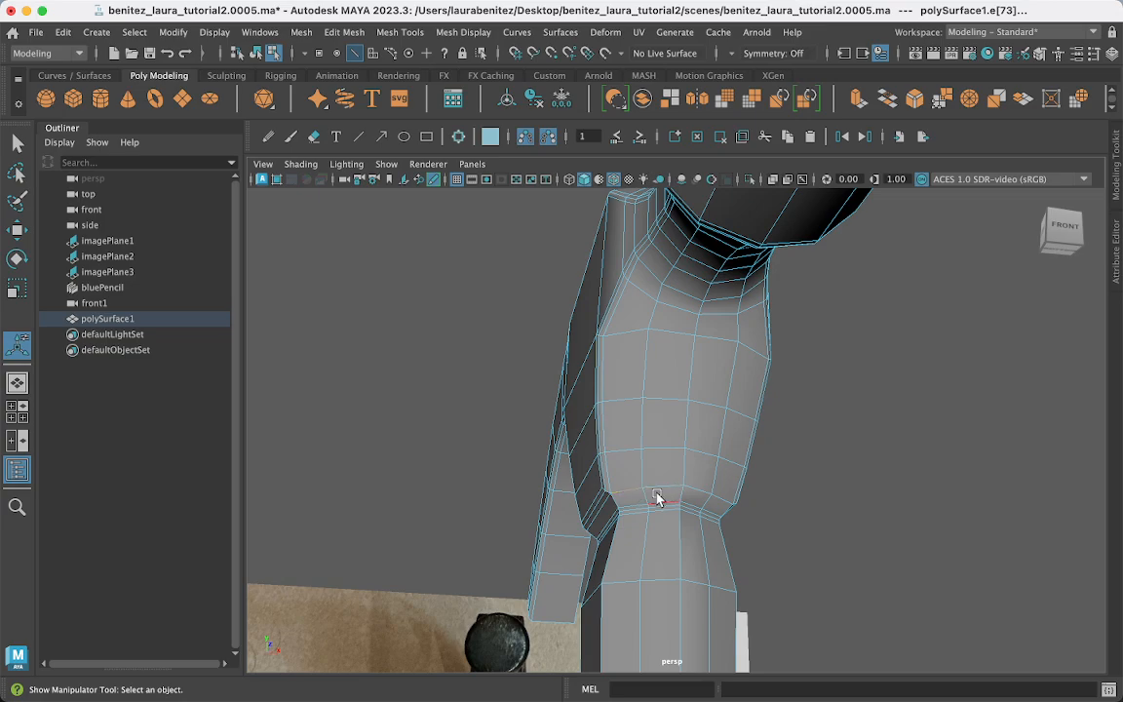
{"action": "left_click_drag", "start_coordinate": [661, 495], "coordinate": [701, 511], "text": "alt"}
{"action": "right_click_drag", "start_coordinate": [681, 518], "coordinate": [685, 303]}
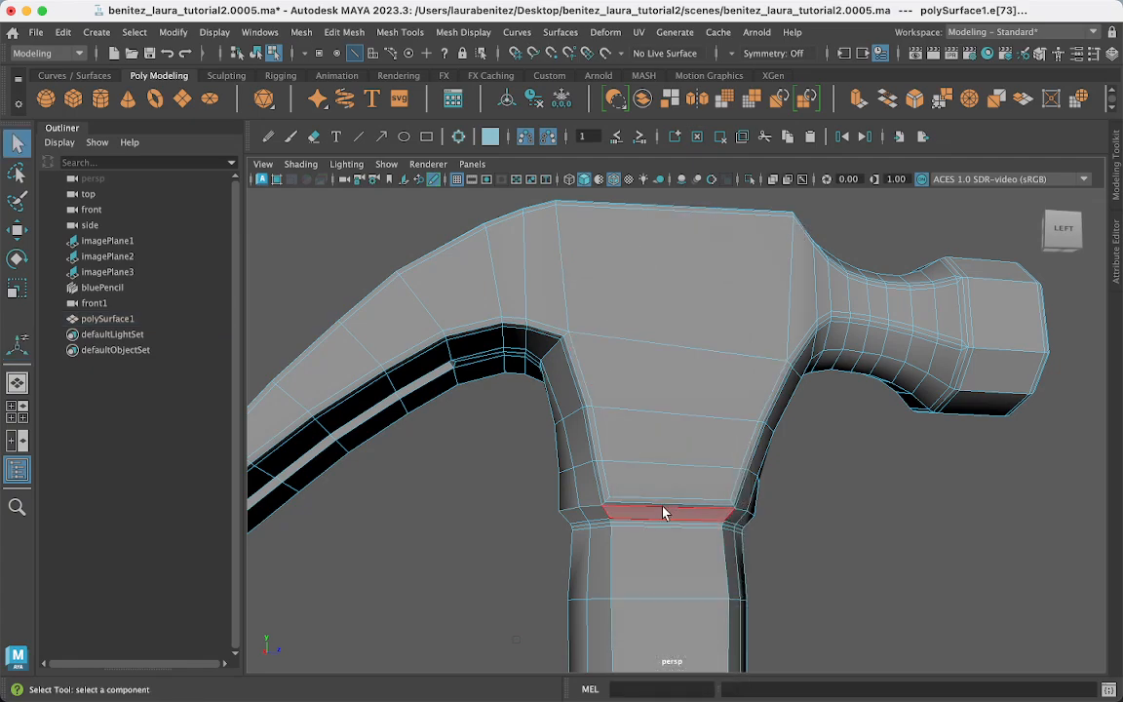
{"action": "left_click", "coordinate": [644, 514]}
{"action": "double_click", "coordinate": [597, 514]}
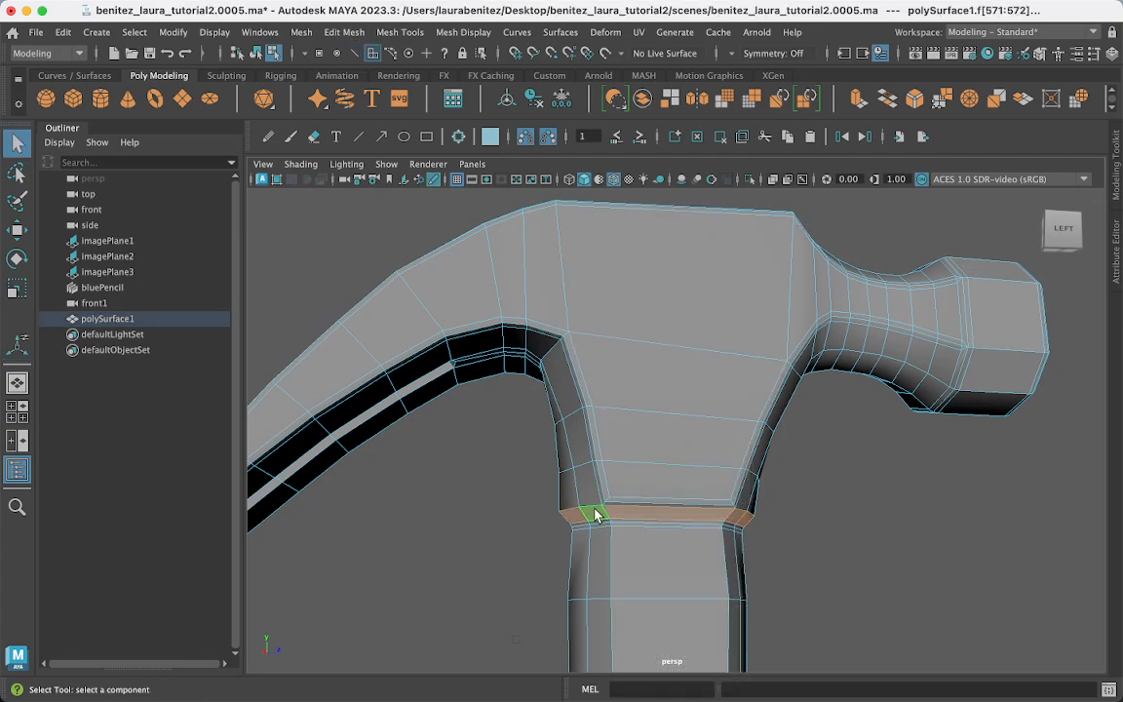
{"action": "key", "text": "r"}
{"action": "left_click_drag", "start_coordinate": [657, 451], "coordinate": [780, 511]}
{"action": "left_click", "coordinate": [844, 564]}
Examine the socket junction, the claw and the length of the handle against the reference photo.
{"action": "scroll", "coordinate": [755, 532], "scroll_direction": "up", "scroll_amount": 3}
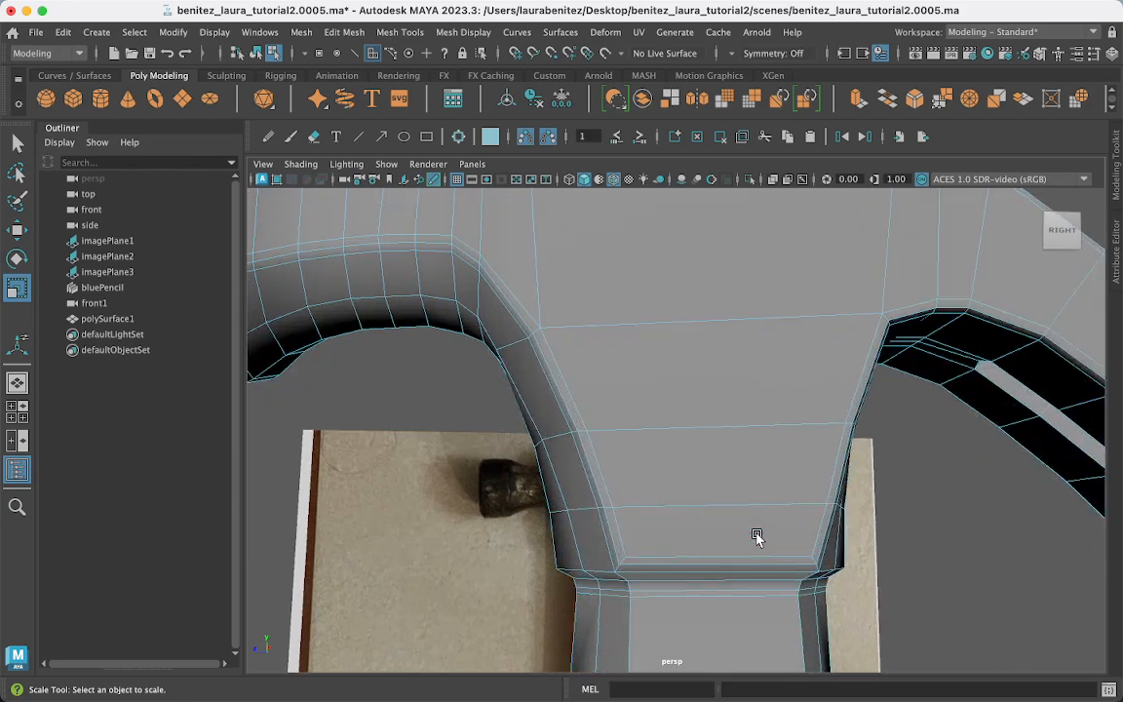
{"action": "scroll", "coordinate": [756, 533], "scroll_direction": "down", "scroll_amount": 8}
{"action": "left_click_drag", "start_coordinate": [757, 536], "coordinate": [659, 536], "text": "alt"}
{"action": "scroll", "coordinate": [659, 536], "scroll_direction": "up", "scroll_amount": 10}
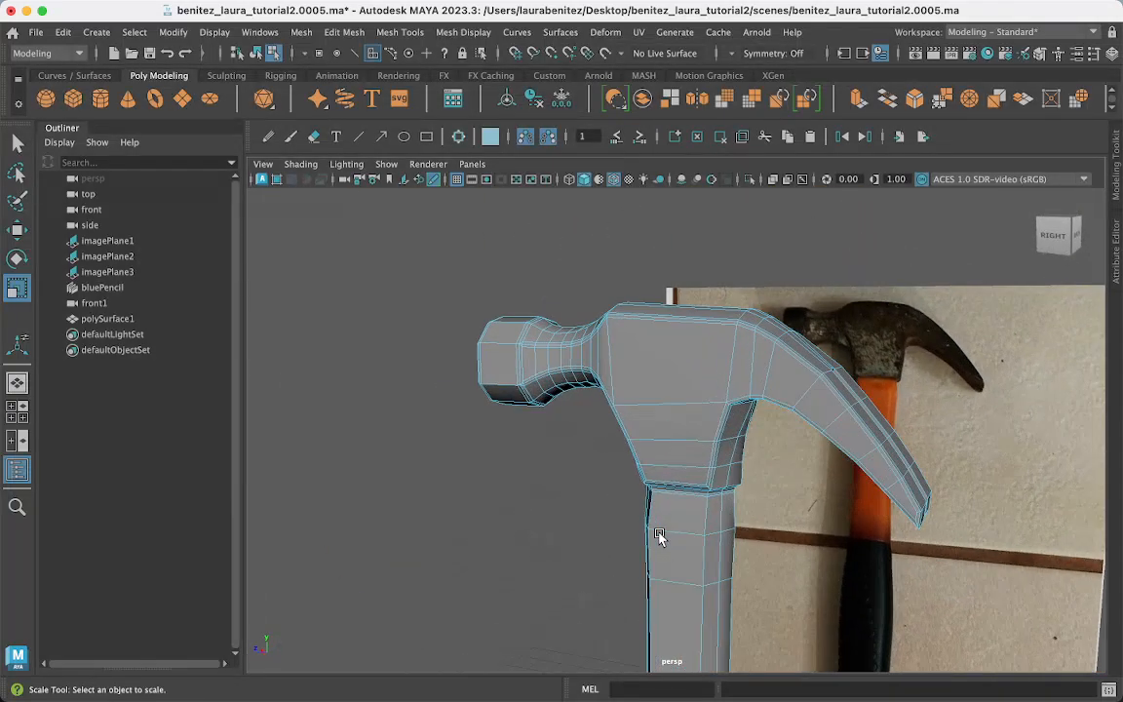
{"action": "scroll", "coordinate": [658, 538], "scroll_direction": "down", "scroll_amount": 4}
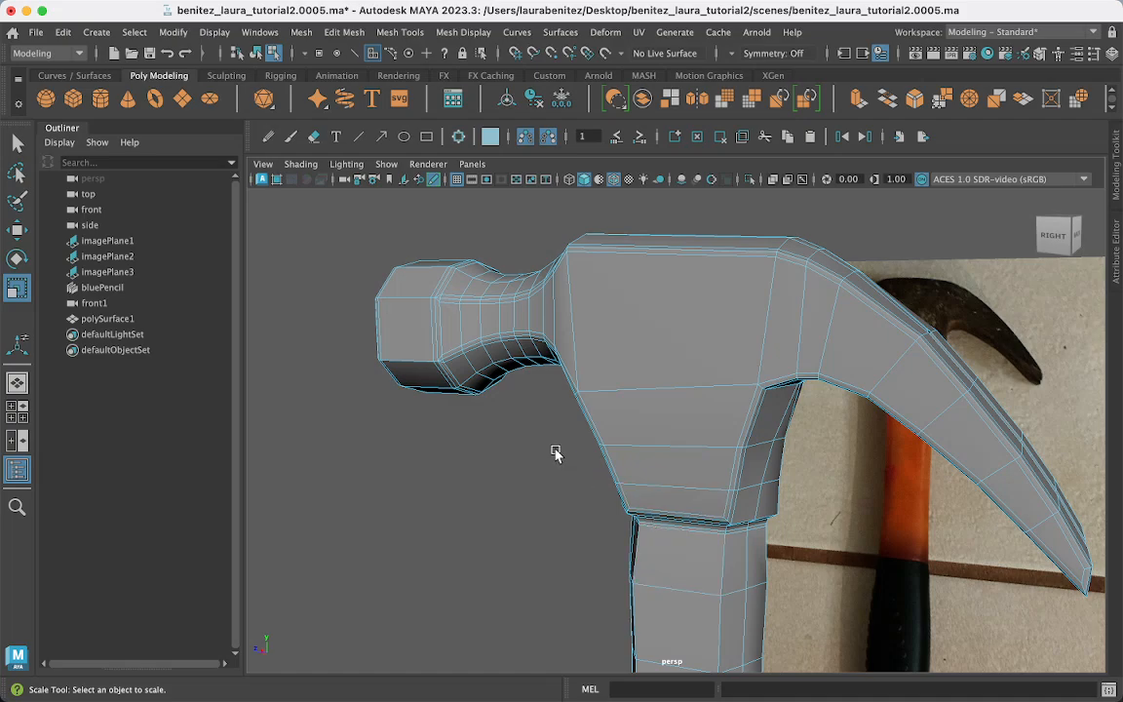
{"action": "scroll", "coordinate": [668, 469], "scroll_direction": "down", "scroll_amount": 4}
{"action": "left_click_drag", "start_coordinate": [696, 507], "coordinate": [710, 263], "text": "alt"}
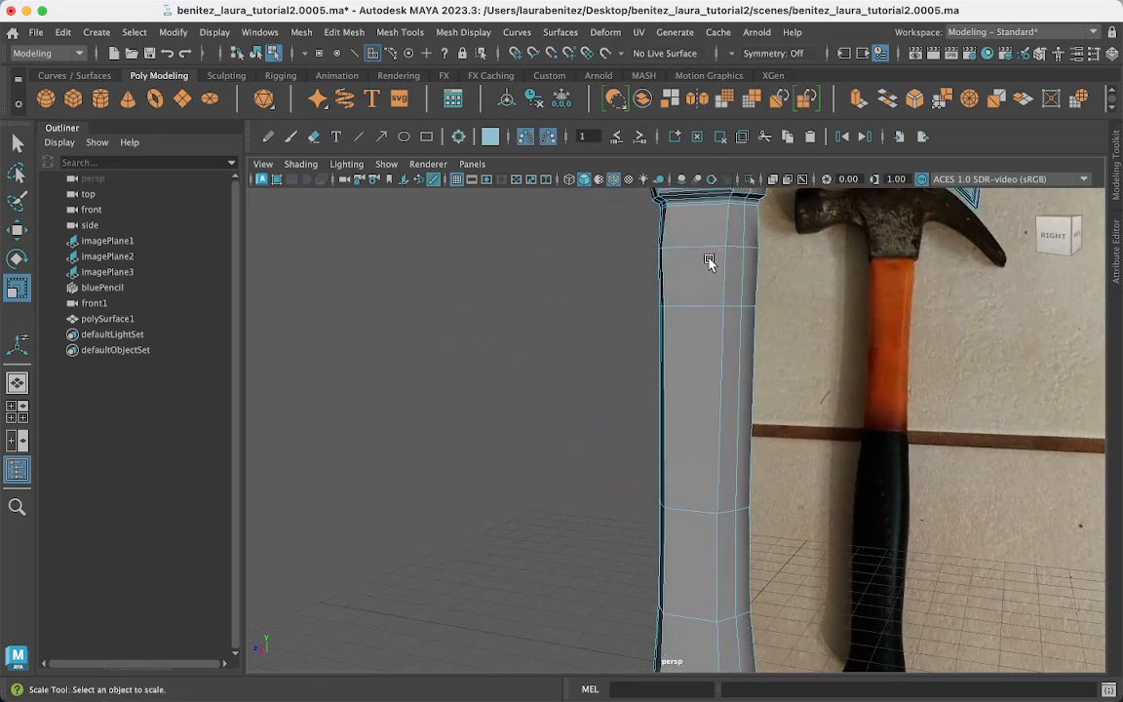
{"action": "scroll", "coordinate": [729, 447], "scroll_direction": "down", "scroll_amount": 3}
{"action": "left_click_drag", "start_coordinate": [727, 446], "coordinate": [686, 476], "text": "alt"}
{"action": "scroll", "coordinate": [689, 386], "scroll_direction": "up", "scroll_amount": 5}
{"action": "scroll", "coordinate": [695, 477], "scroll_direction": "up", "scroll_amount": 2}
Select the run of lengthwise edges down the claw side of the handle toward its lower end.
{"action": "mouse_move", "coordinate": [680, 256]}
{"action": "right_mouse_down"}
{"action": "mouse_move", "coordinate": [692, 211]}
{"action": "mouse_move", "coordinate": [683, 262]}
{"action": "right_mouse_up"}
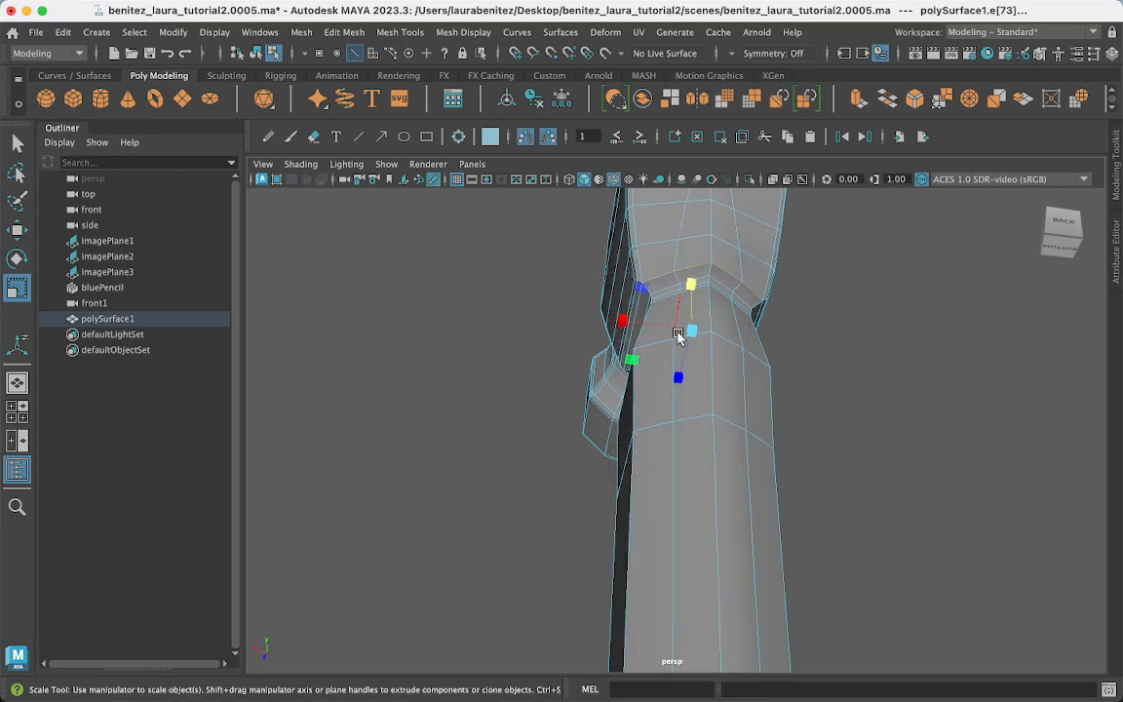
{"action": "key", "text": "q"}
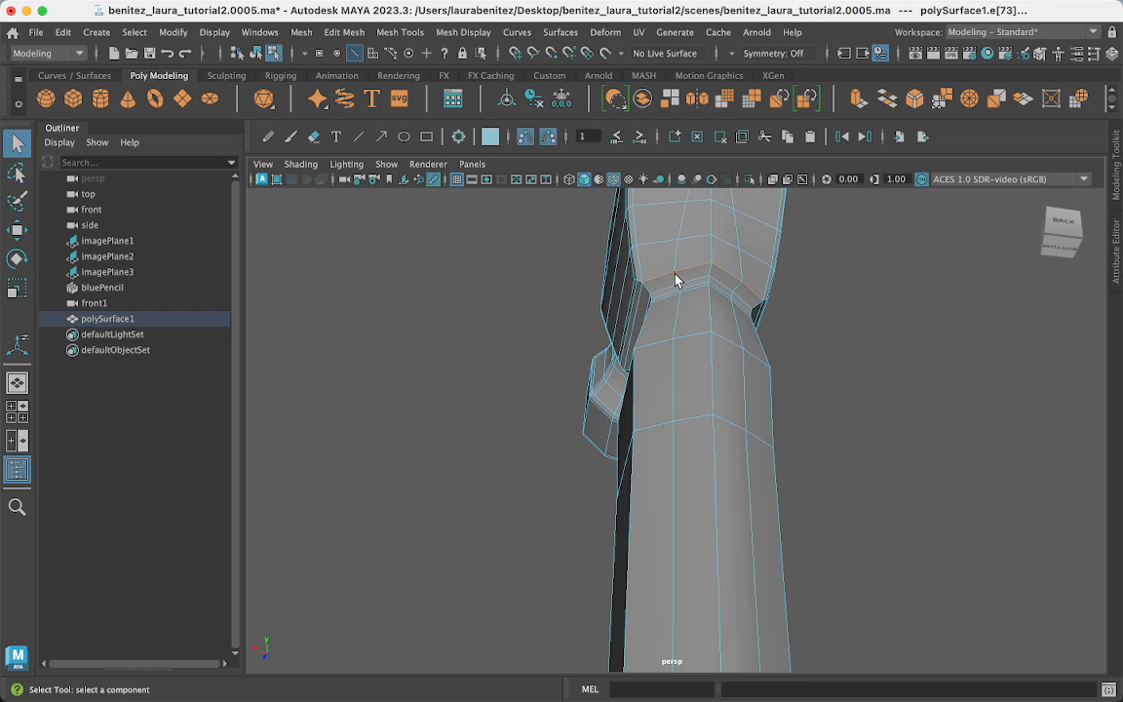
{"action": "left_click", "coordinate": [711, 414]}
{"action": "scroll", "coordinate": [711, 422], "scroll_direction": "down", "scroll_amount": 2}
{"action": "middle_click_drag", "start_coordinate": [712, 429], "coordinate": [807, 189], "text": "alt"}
{"action": "scroll", "coordinate": [807, 189], "scroll_direction": "up", "scroll_amount": 4}
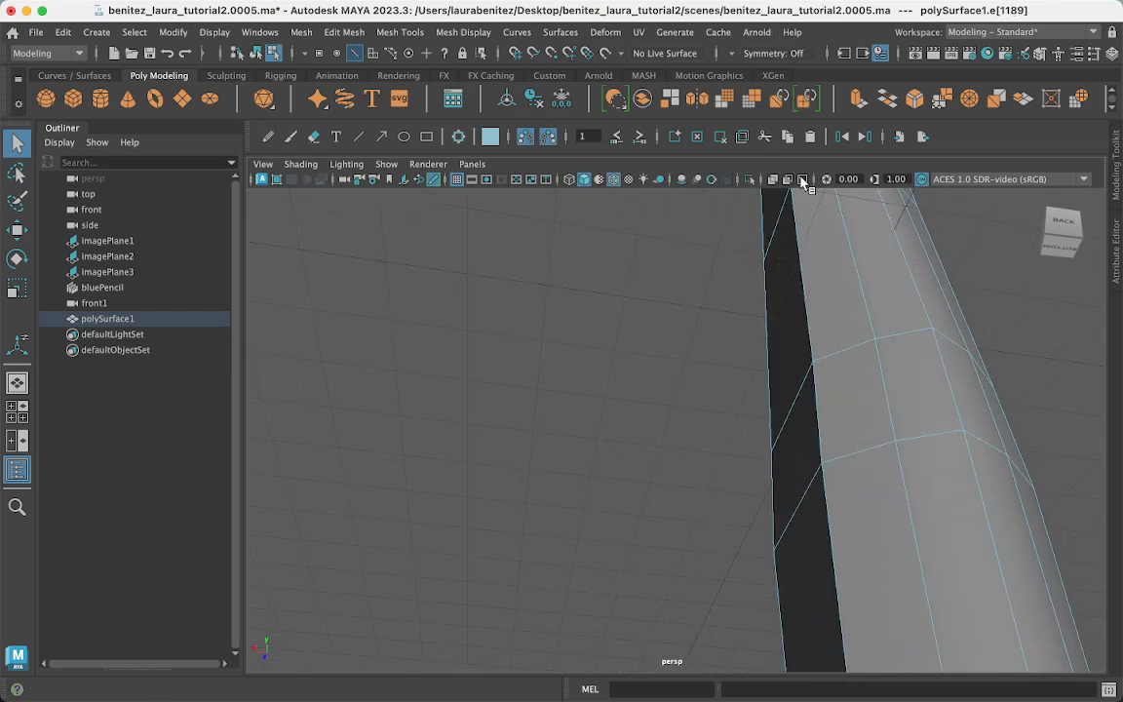
{"action": "middle_click_drag", "start_coordinate": [850, 412], "coordinate": [825, 311], "text": "alt"}
{"action": "scroll", "coordinate": [824, 314], "scroll_direction": "down", "scroll_amount": 6}
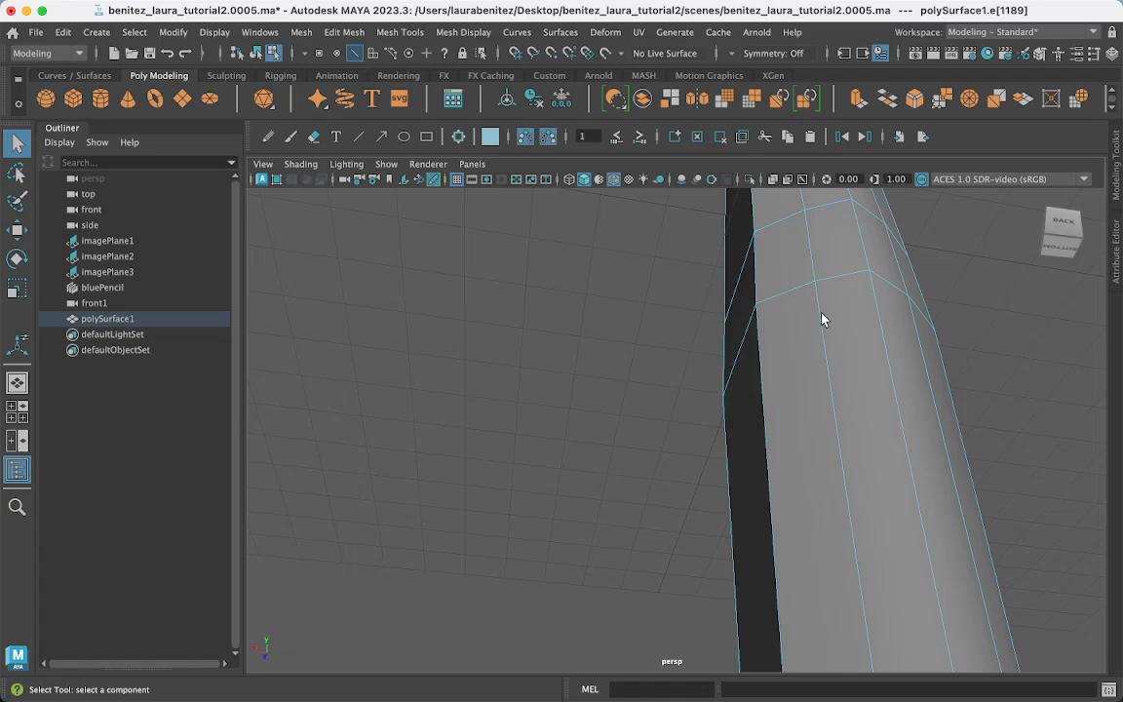
{"action": "middle_click_drag", "start_coordinate": [765, 430], "coordinate": [777, 377], "text": "alt"}
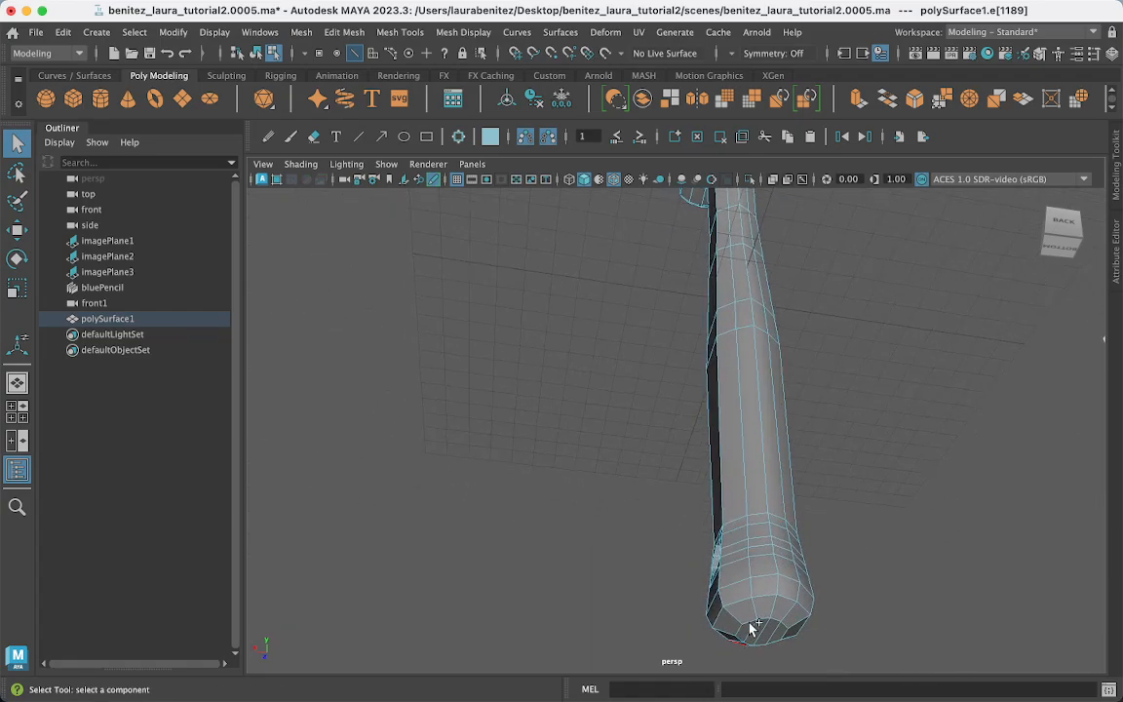
{"action": "left_click_drag", "start_coordinate": [757, 426], "coordinate": [754, 366], "text": "alt"}
{"action": "left_click", "coordinate": [747, 463], "text": "shift"}
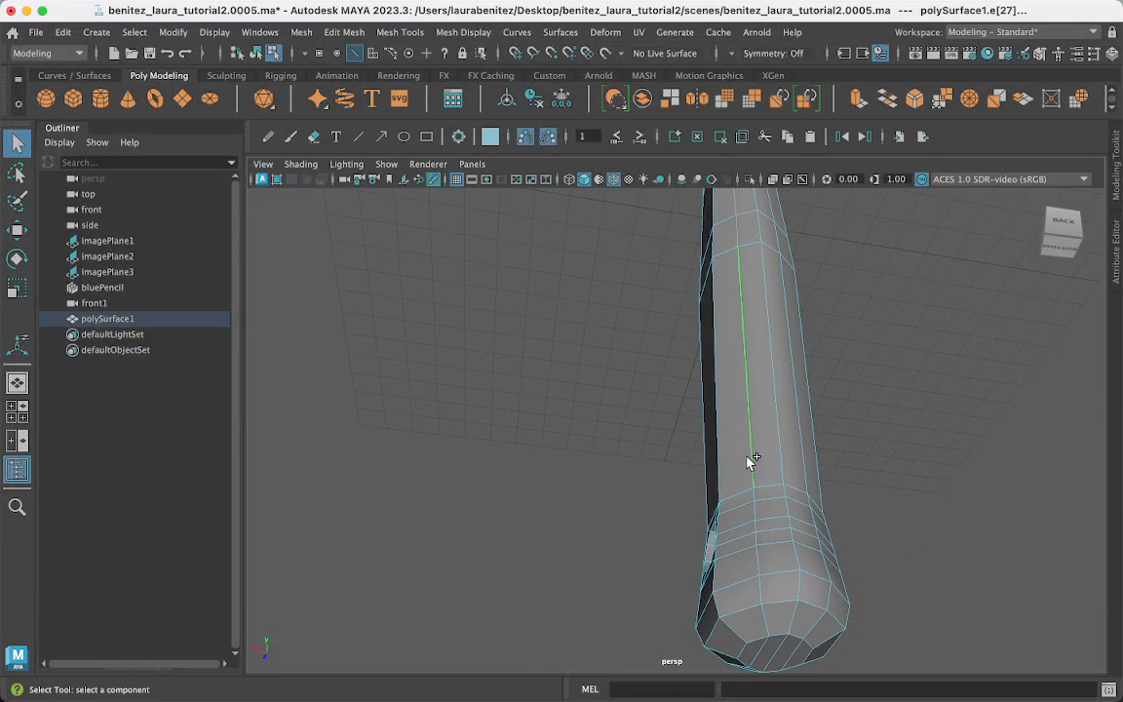
Try moving the selected lengthwise handle edges, inspect the handle, and undo the move.
{"action": "key", "text": "w"}
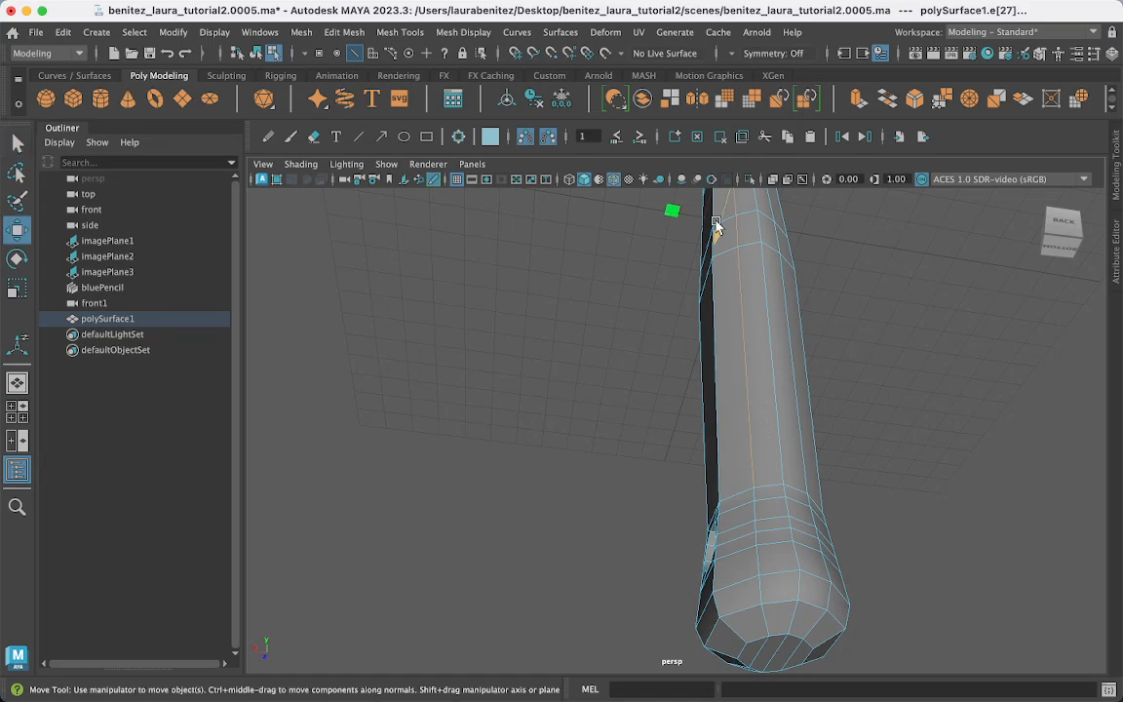
{"action": "left_click_drag", "start_coordinate": [714, 230], "coordinate": [715, 230]}
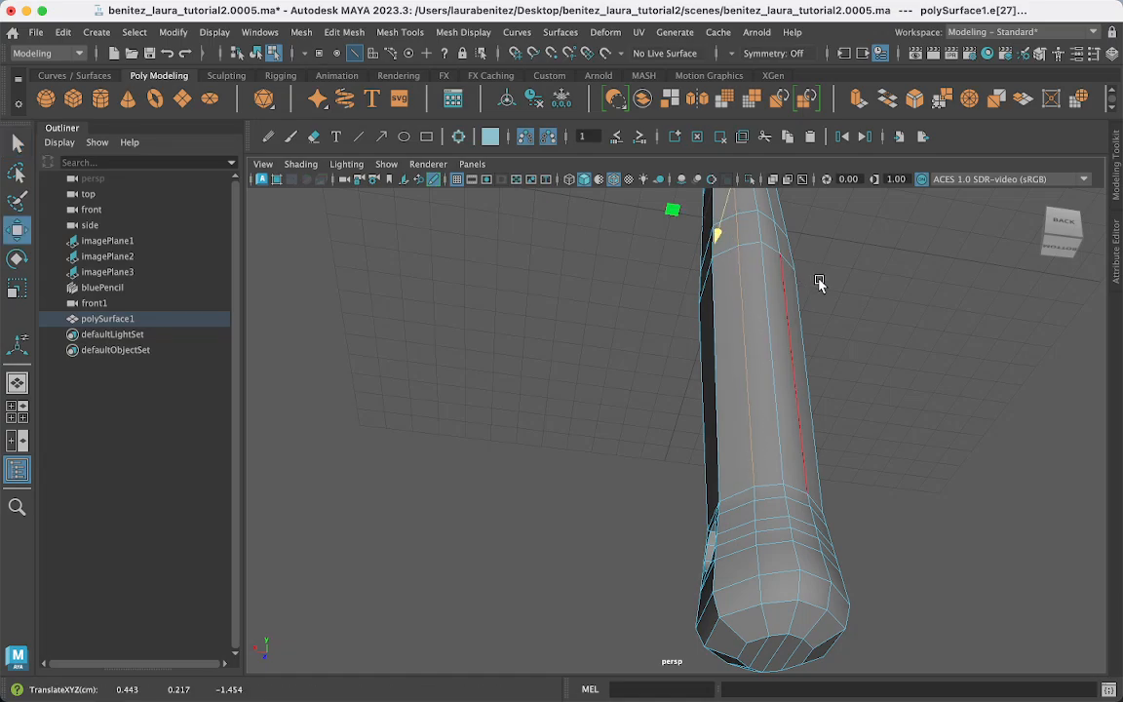
{"action": "left_click_drag", "start_coordinate": [846, 282], "coordinate": [805, 296], "text": "alt"}
{"action": "middle_click_drag", "start_coordinate": [806, 295], "coordinate": [883, 566], "text": "alt"}
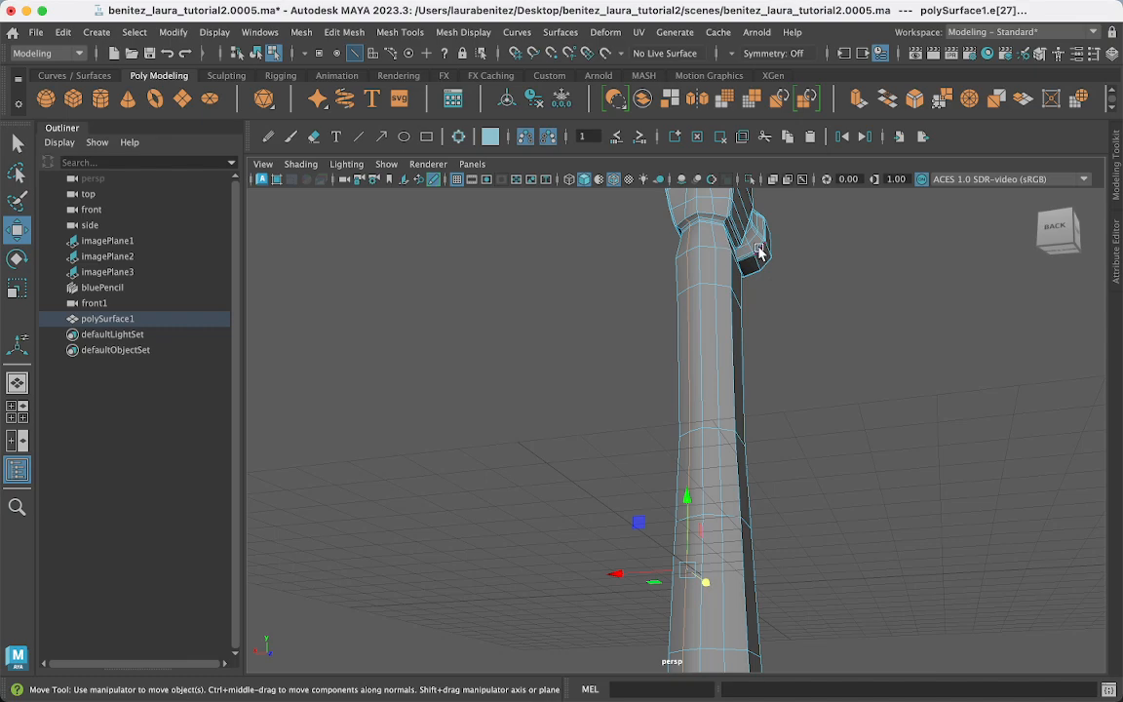
{"action": "key", "text": "ctrl+z"}
Select the edges around the closed end of the claw's slot and the adjoining inner prong edges.
{"action": "left_click_drag", "start_coordinate": [760, 257], "coordinate": [729, 562], "text": "alt"}
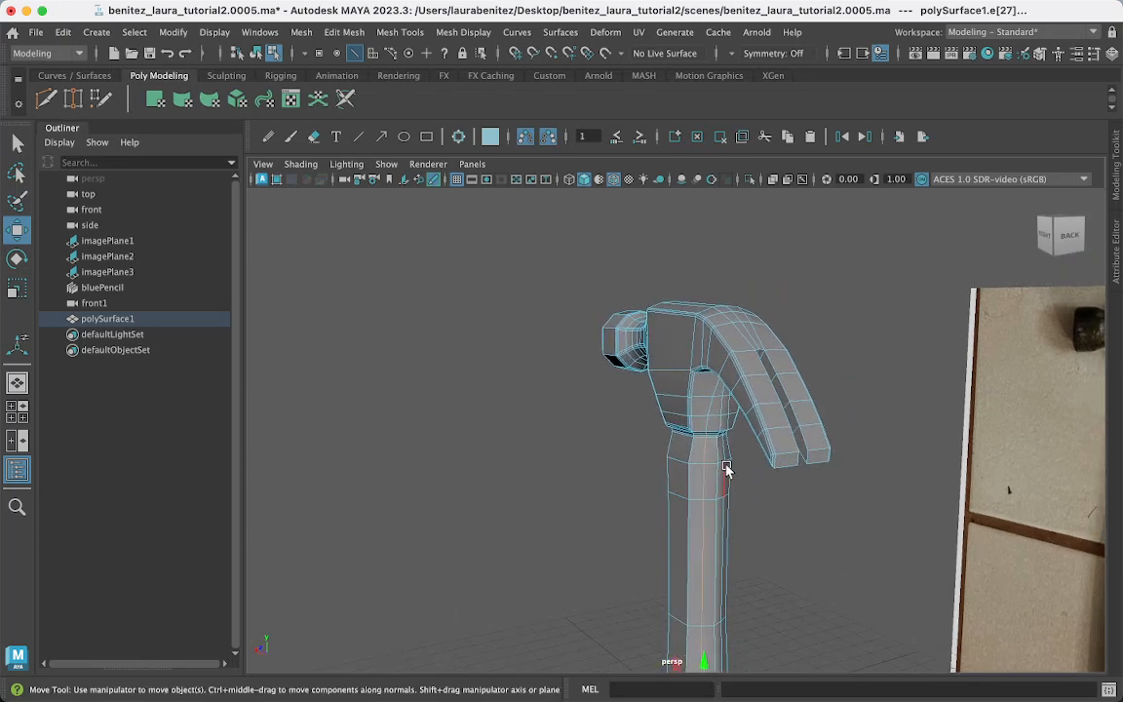
{"action": "scroll", "coordinate": [726, 469], "scroll_direction": "up", "scroll_amount": 3}
{"action": "left_click_drag", "start_coordinate": [726, 469], "coordinate": [742, 447], "text": "alt"}
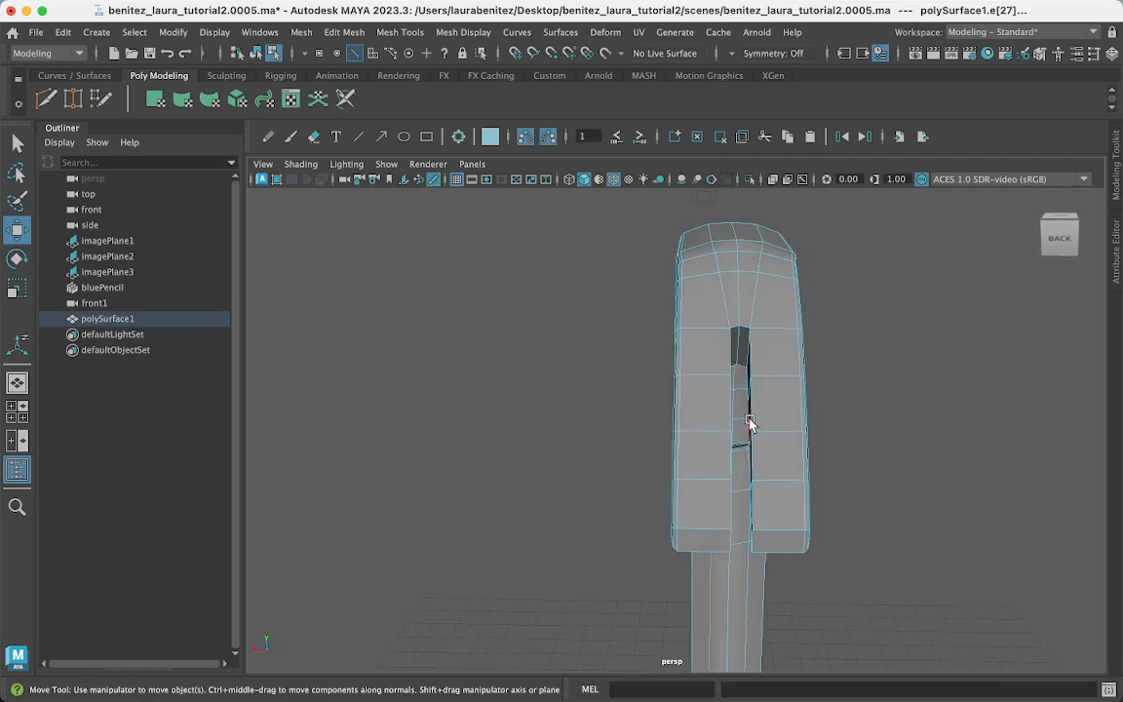
{"action": "left_click", "coordinate": [751, 505]}
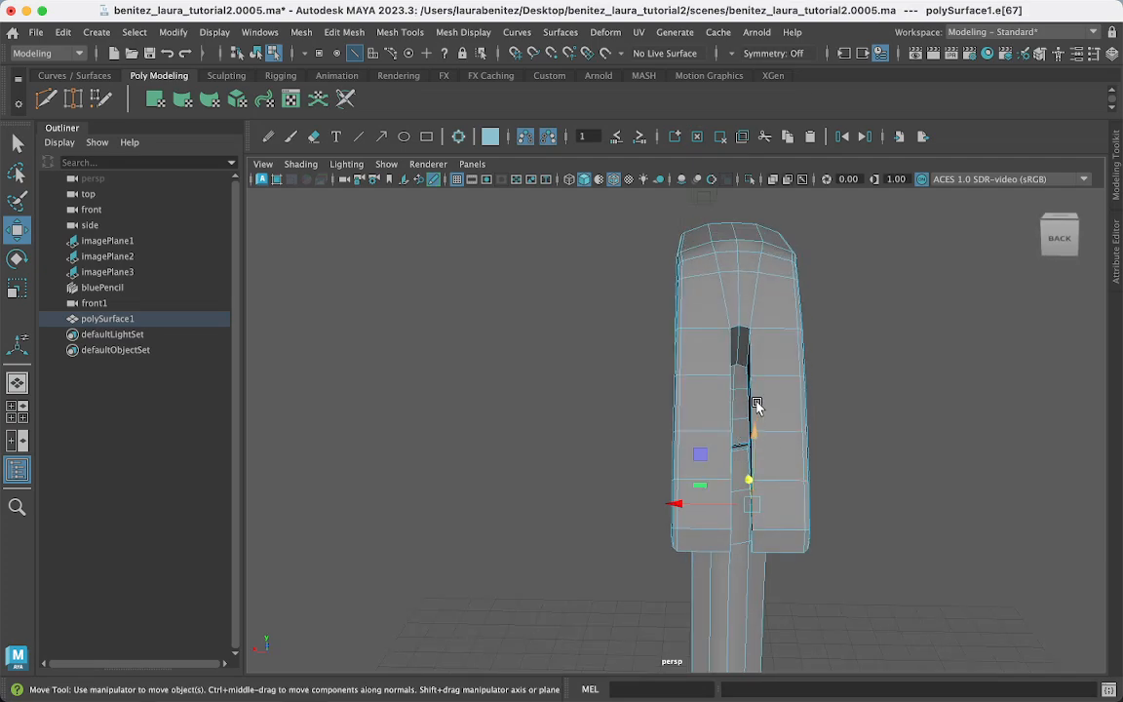
{"action": "scroll", "coordinate": [736, 488], "scroll_direction": "up", "scroll_amount": 5}
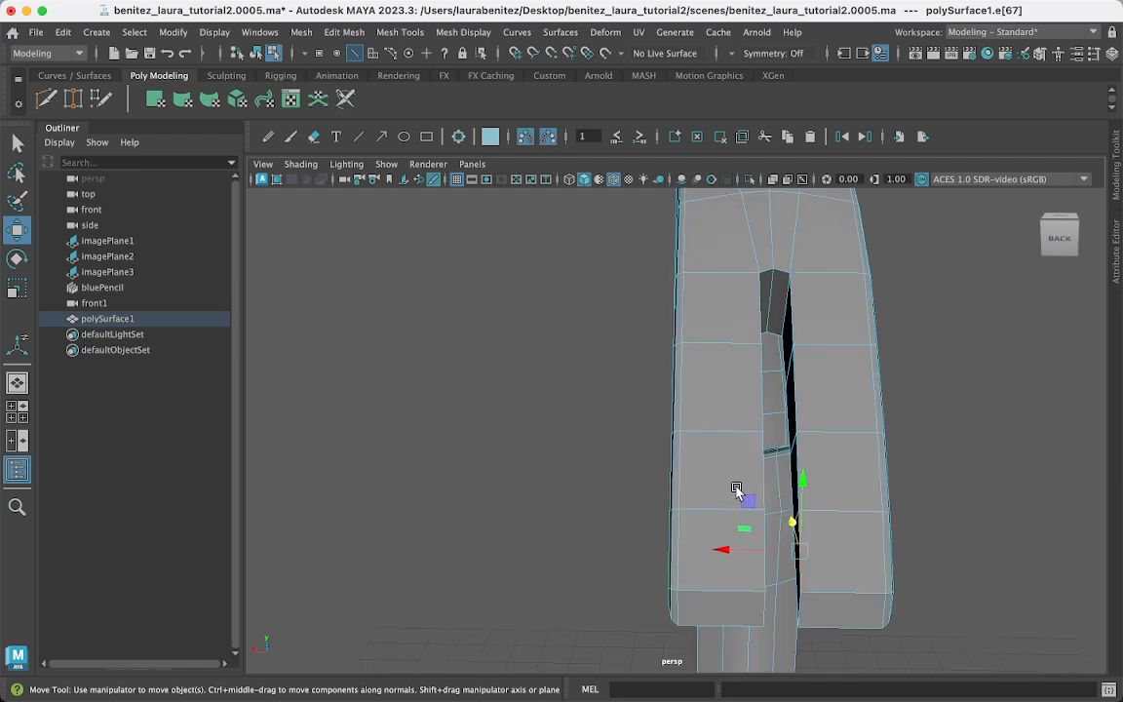
{"action": "left_click", "coordinate": [796, 265]}
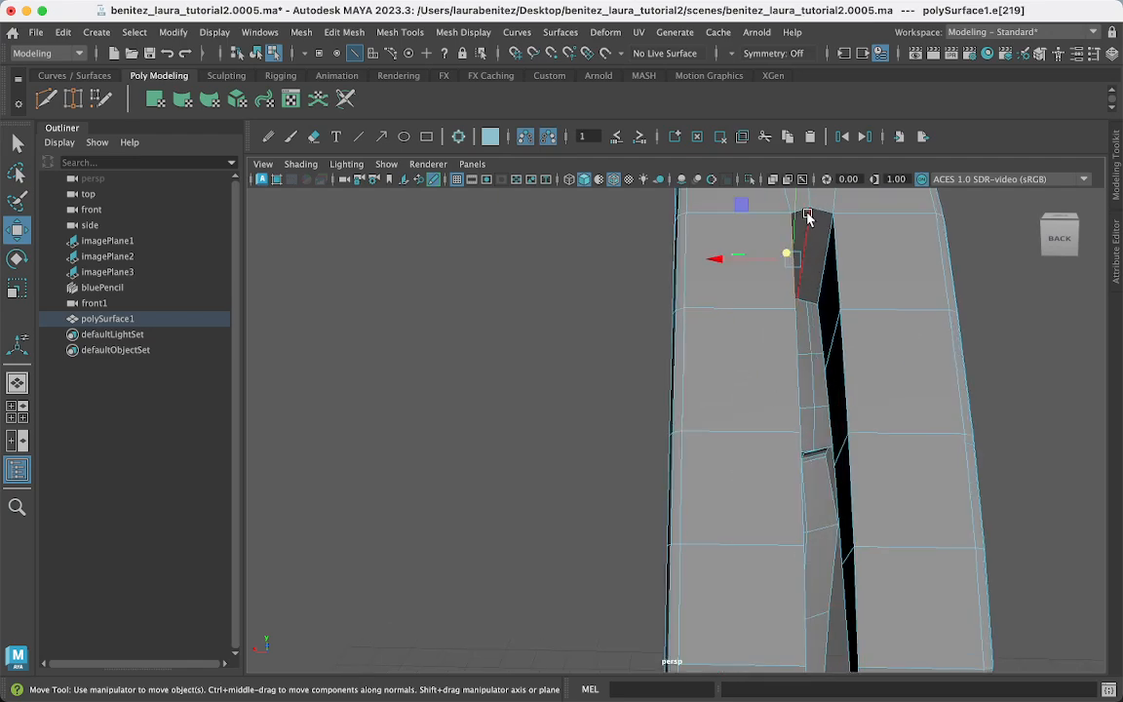
{"action": "left_click", "coordinate": [822, 214]}
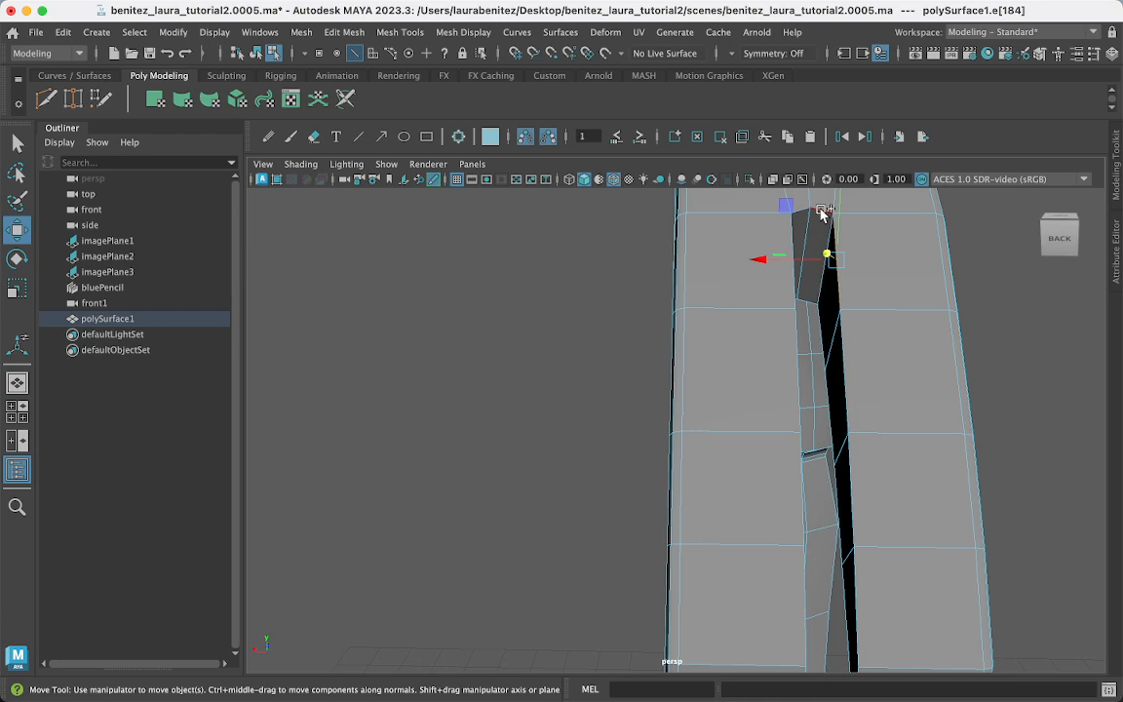
{"action": "key", "text": "q"}
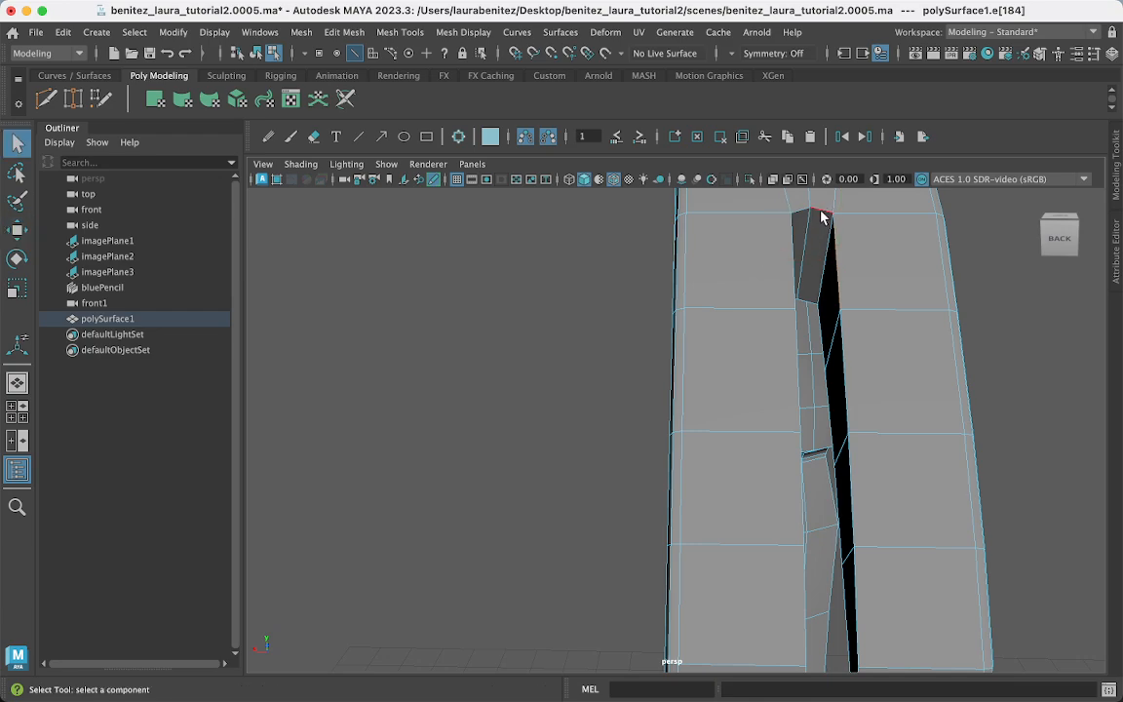
{"action": "left_click", "coordinate": [824, 214], "text": "shift"}
{"action": "left_click", "coordinate": [799, 215], "text": "shift"}
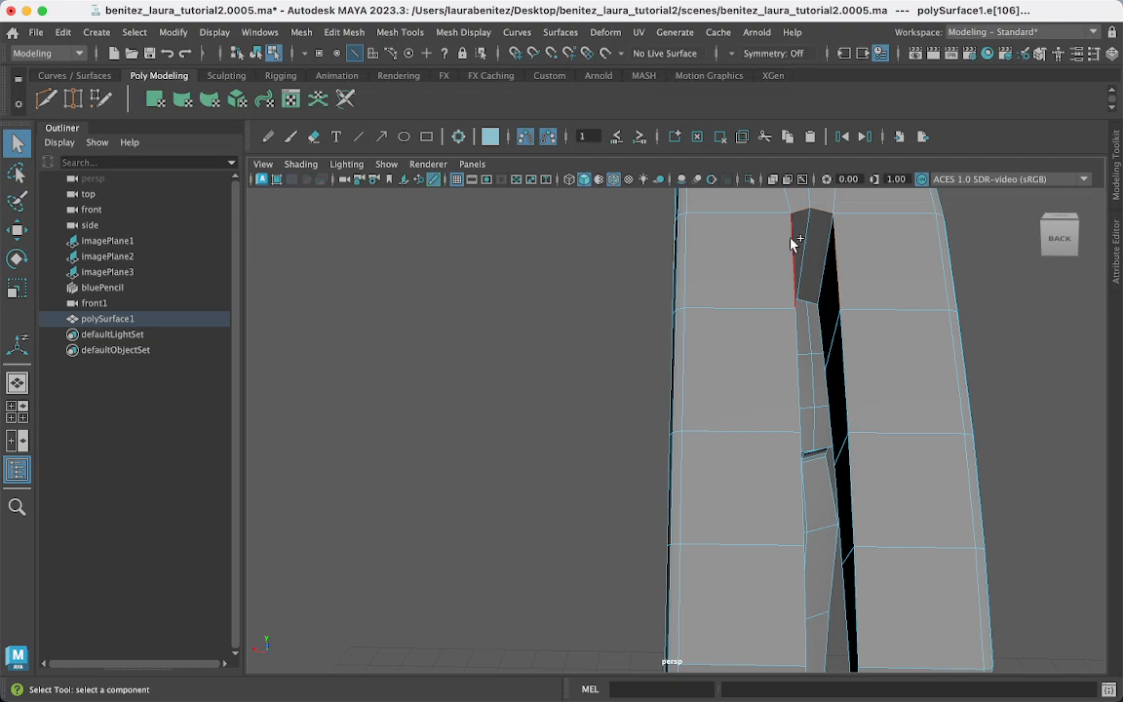
{"action": "left_click", "coordinate": [795, 245], "text": "shift"}
{"action": "left_click", "coordinate": [790, 328], "text": "shift"}
Add the remaining inner edges of both claw prongs down to their tips to the selection.
{"action": "left_click_drag", "start_coordinate": [843, 351], "coordinate": [831, 349], "text": "alt"}
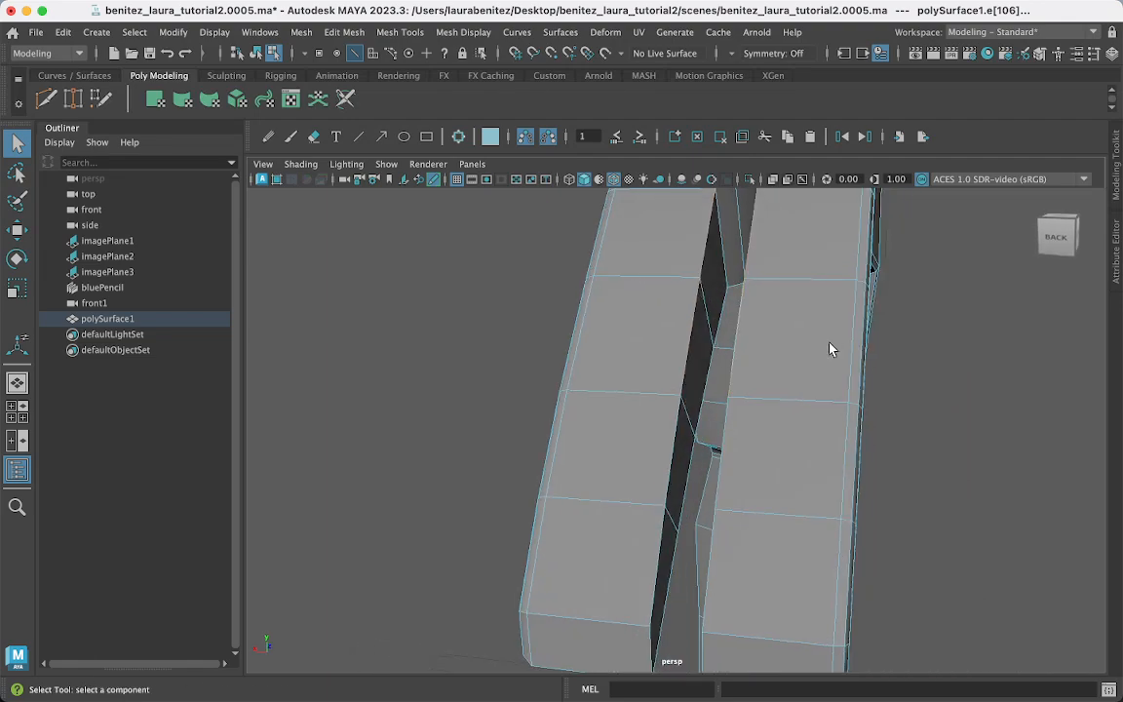
{"action": "left_click", "coordinate": [729, 293], "text": "shift"}
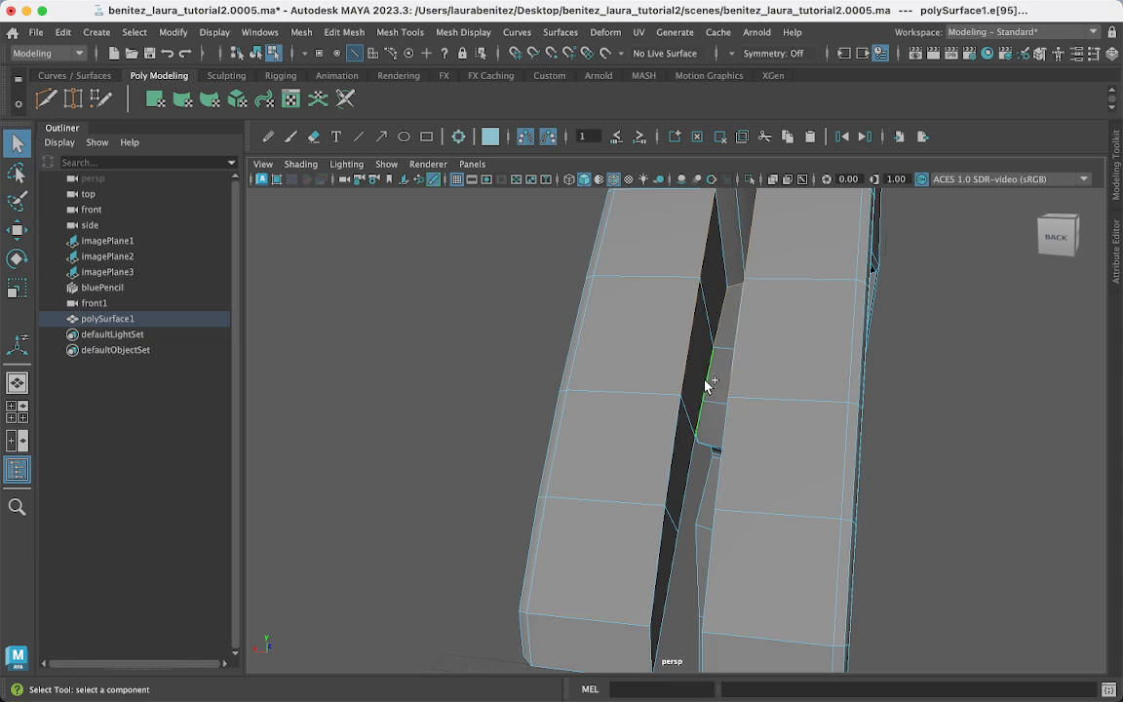
{"action": "left_click", "coordinate": [666, 566], "text": "shift"}
{"action": "middle_click_drag", "start_coordinate": [765, 327], "coordinate": [782, 261], "text": "alt"}
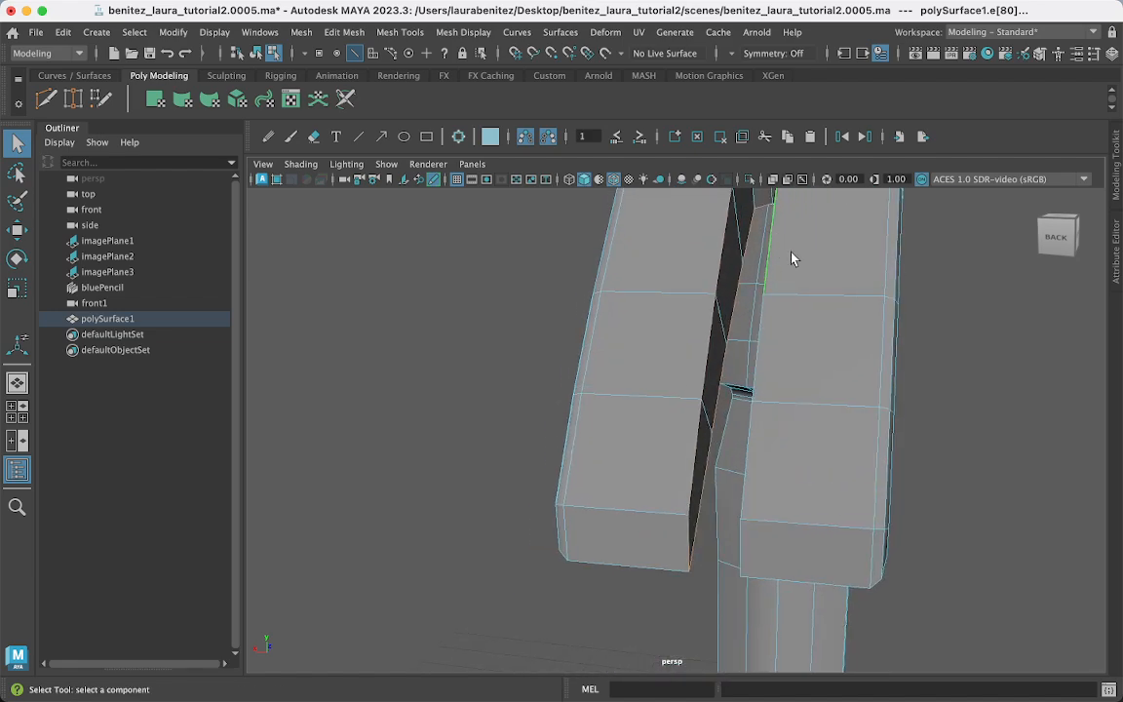
{"action": "left_click_drag", "start_coordinate": [791, 258], "coordinate": [829, 213], "text": "alt"}
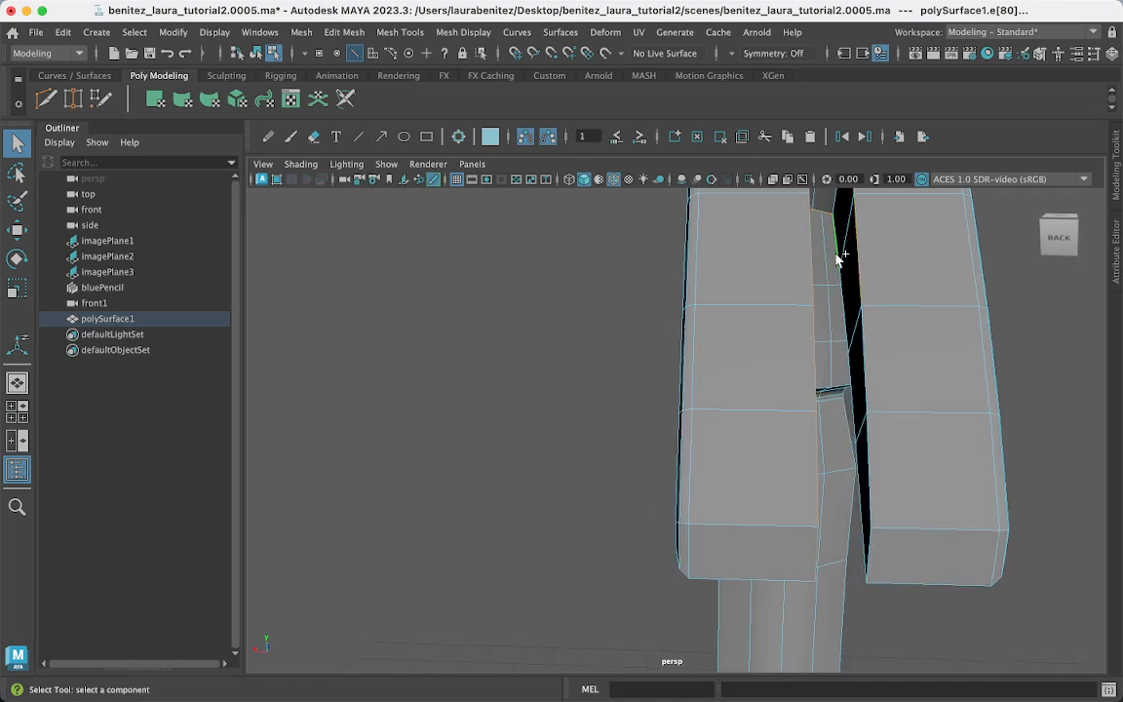
{"action": "left_click", "coordinate": [858, 477]}
{"action": "left_click", "coordinate": [871, 488]}
{"action": "middle_click_drag", "start_coordinate": [897, 282], "coordinate": [848, 298], "text": "alt"}
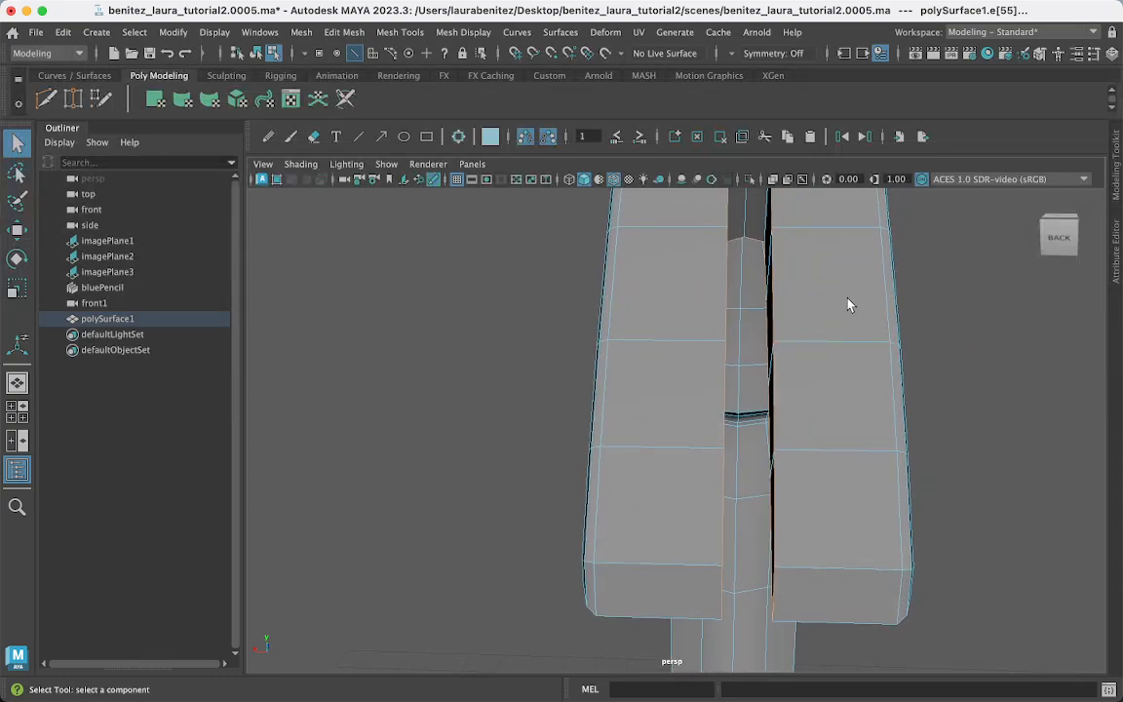
Bevel the selected claw slot edges with 2 segments and a fraction of 0.3.
{"action": "key", "text": "ctrl+b"}
{"action": "left_click_drag", "start_coordinate": [848, 303], "coordinate": [829, 338], "text": "alt"}
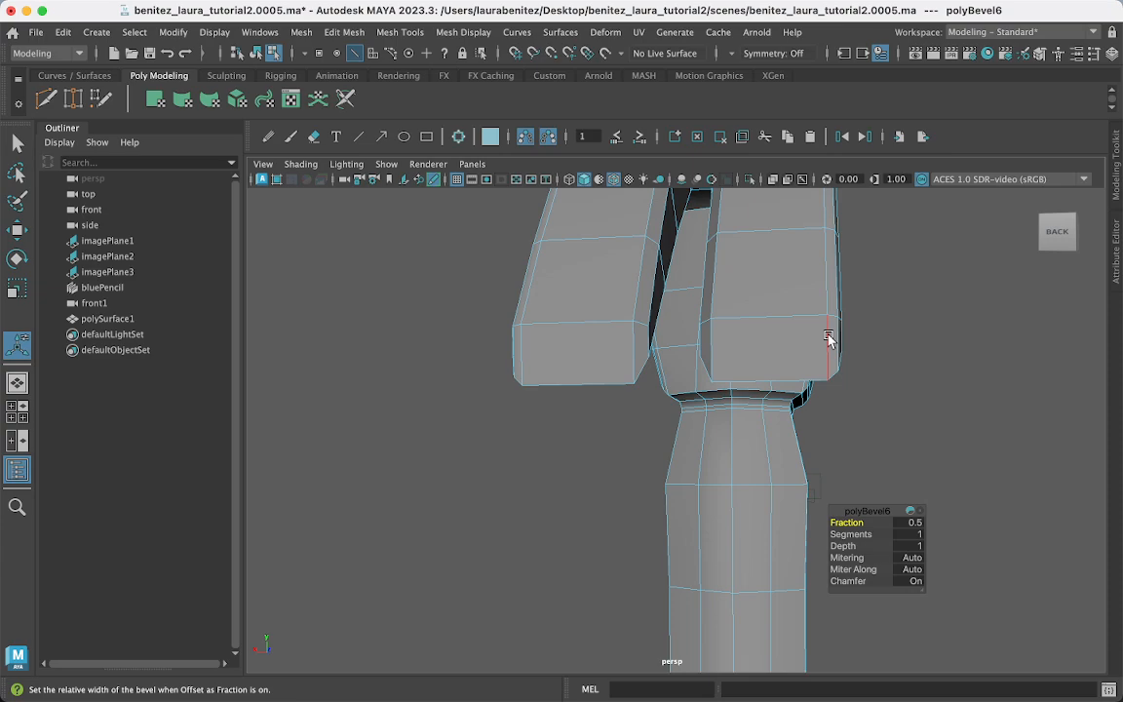
{"action": "left_click", "coordinate": [915, 523]}
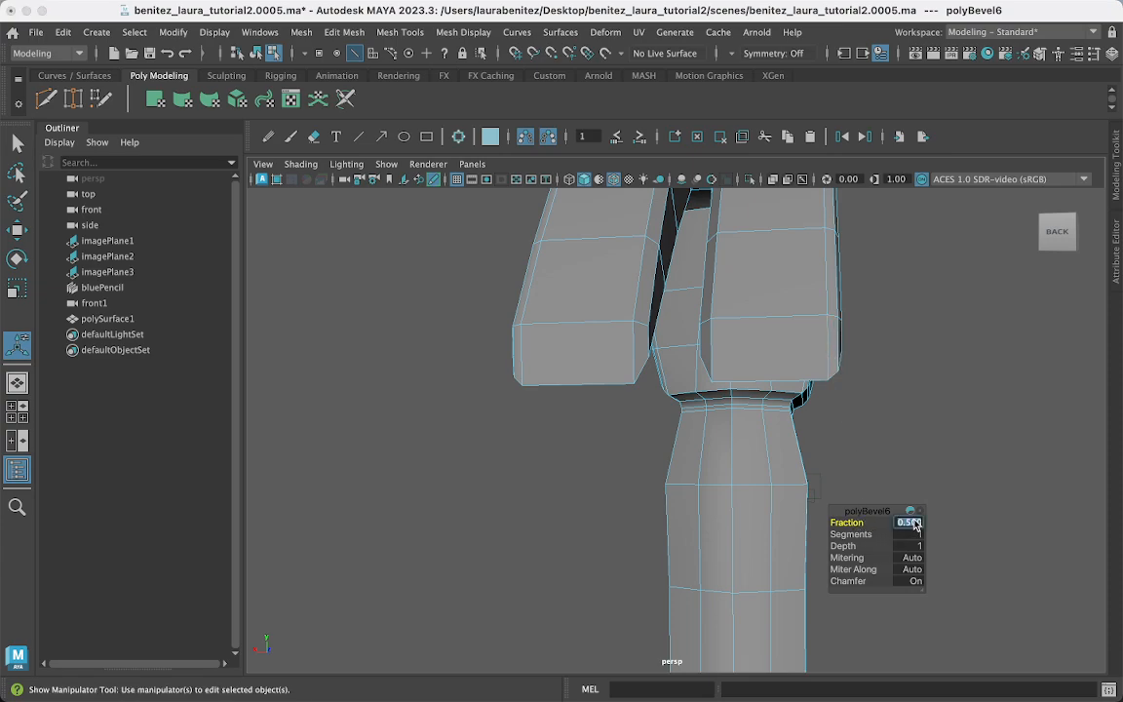
{"action": "left_click", "coordinate": [915, 535]}
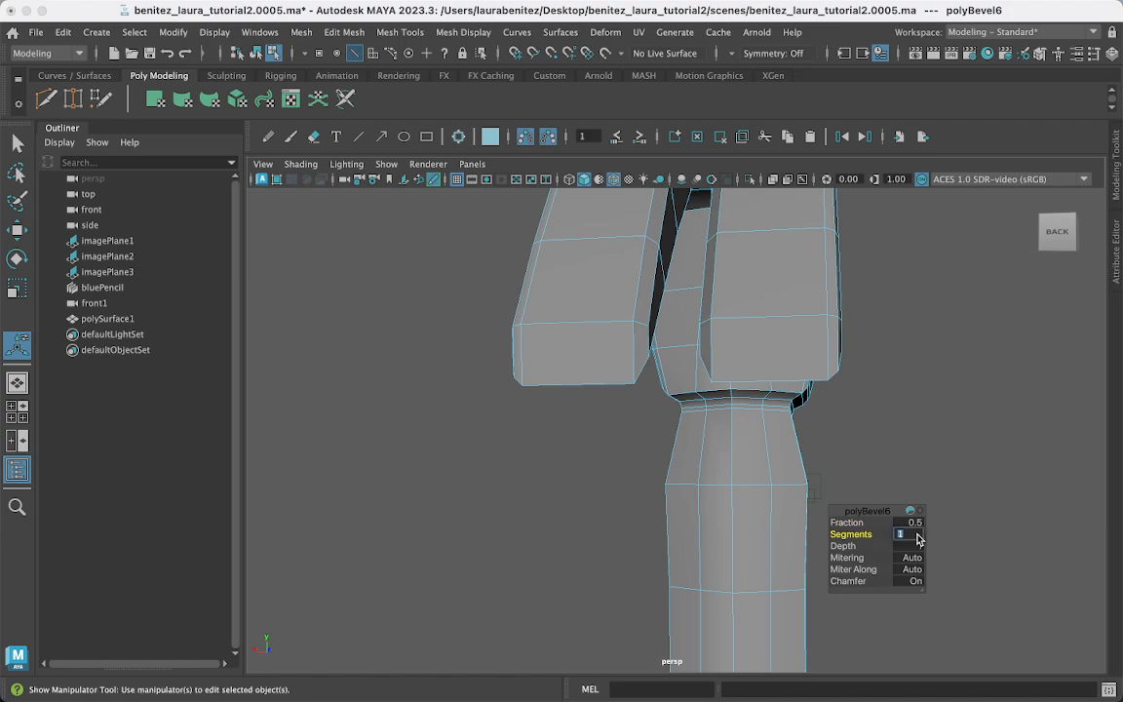
{"action": "key", "text": "Return"}
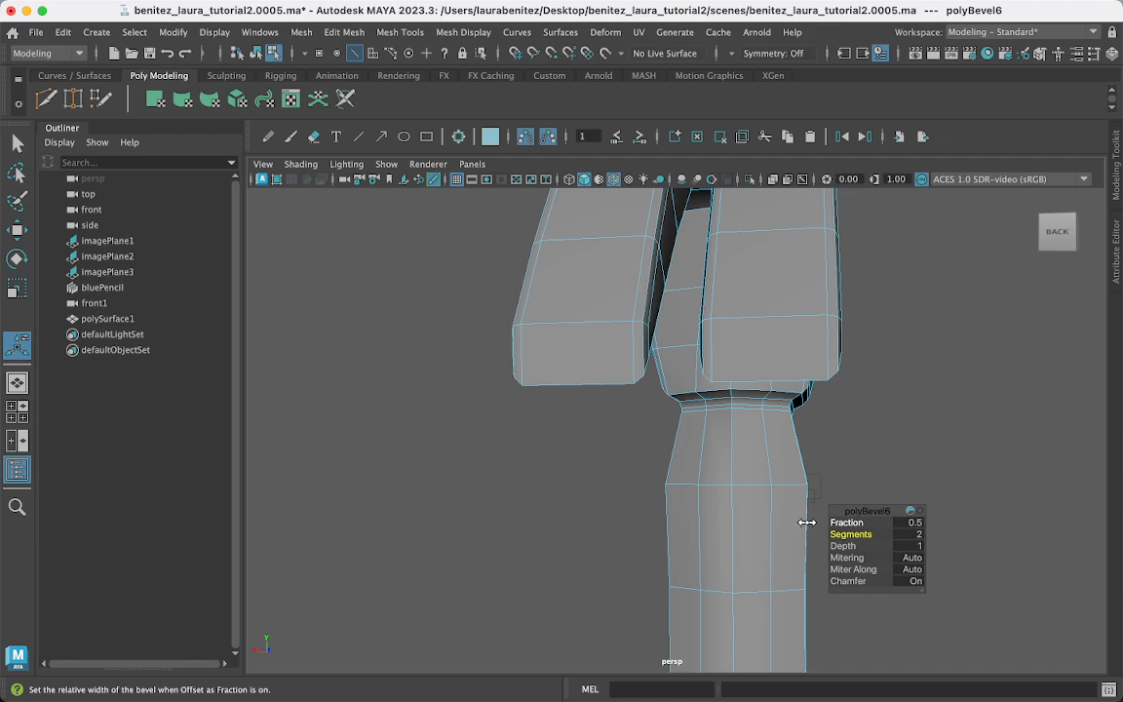
{"action": "mouse_move", "coordinate": [854, 522]}
{"action": "left_mouse_down"}
{"action": "mouse_move", "coordinate": [868, 523]}
{"action": "mouse_move", "coordinate": [848, 523]}
{"action": "left_mouse_up"}
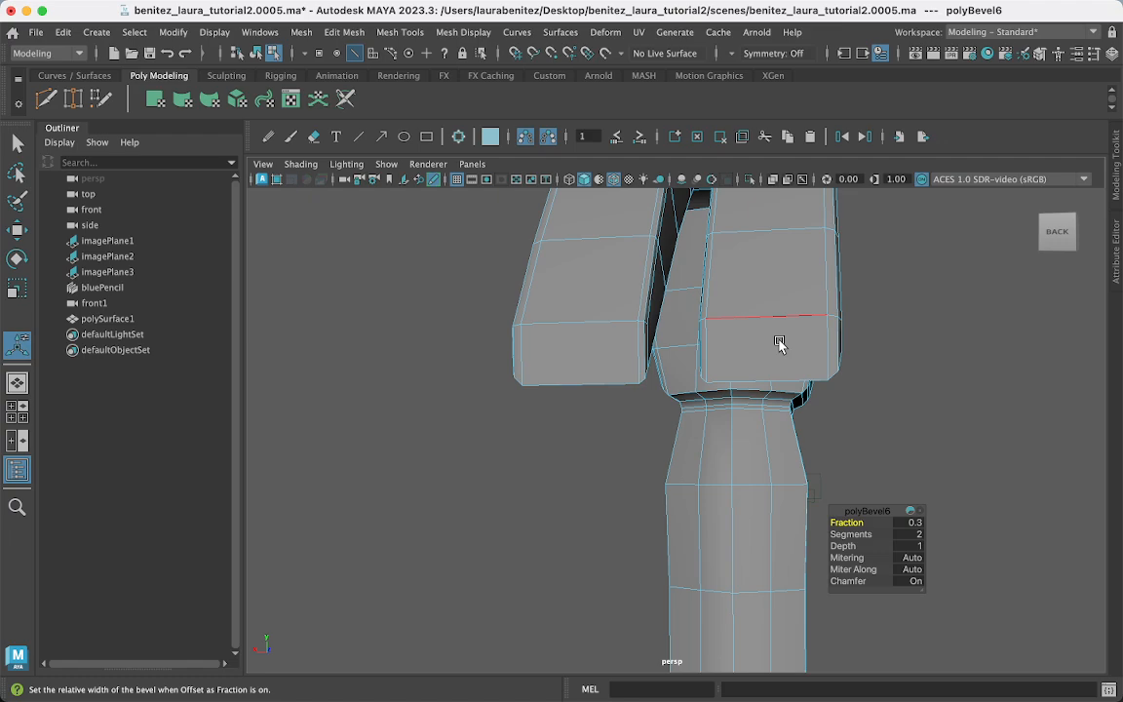
Examine the bevelled slot and both claw prongs from behind and from below.
{"action": "left_click_drag", "start_coordinate": [779, 343], "coordinate": [785, 294], "text": "alt"}
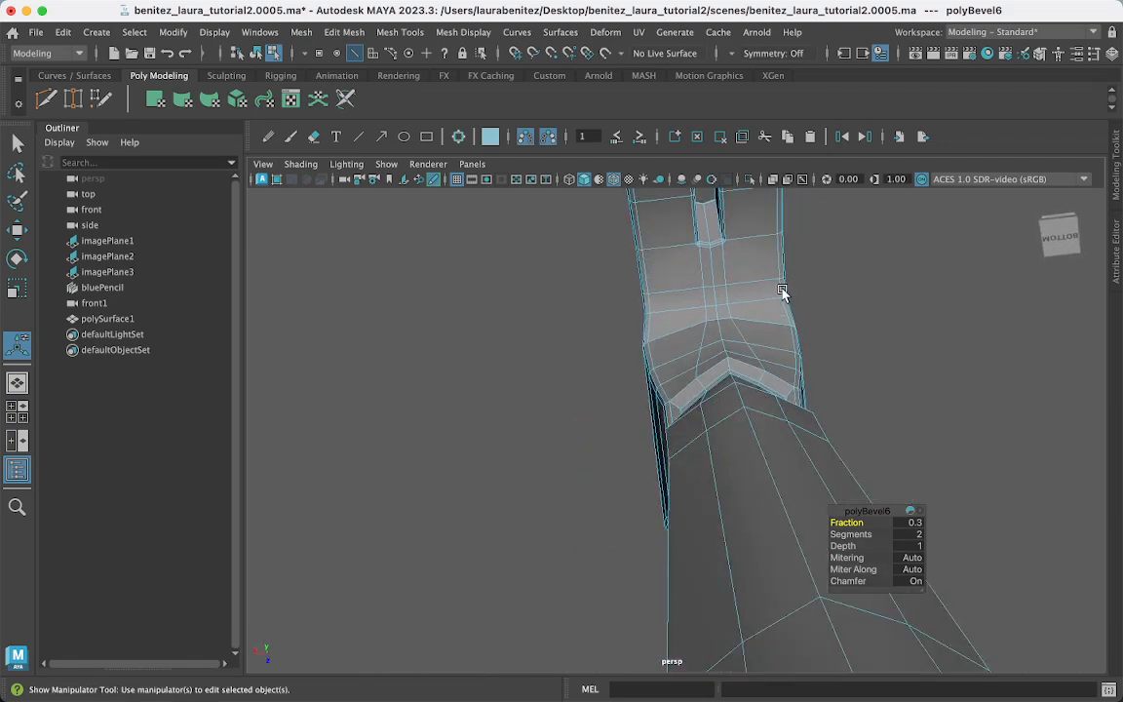
{"action": "middle_click_drag", "start_coordinate": [785, 294], "coordinate": [721, 592], "text": "alt"}
{"action": "left_click_drag", "start_coordinate": [702, 497], "coordinate": [719, 531], "text": "alt"}
{"action": "scroll", "coordinate": [645, 518], "scroll_direction": "up", "scroll_amount": 5}
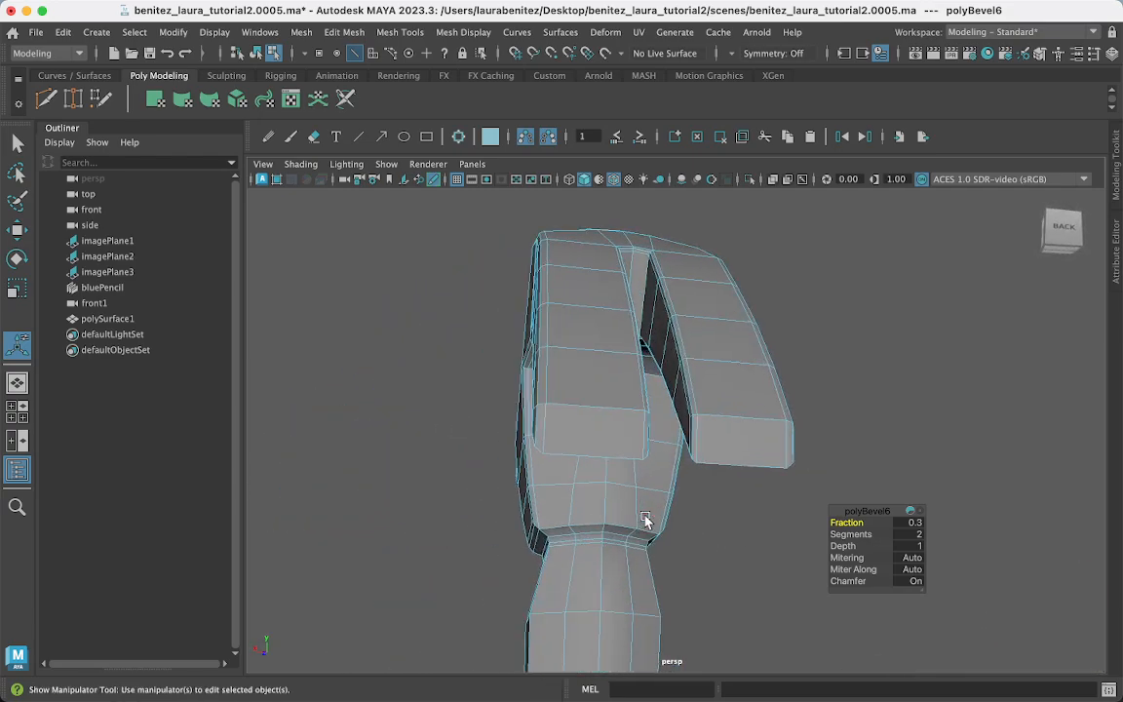
{"action": "scroll", "coordinate": [645, 519], "scroll_direction": "up", "scroll_amount": 5}
{"action": "scroll", "coordinate": [645, 519], "scroll_direction": "down", "scroll_amount": 5}
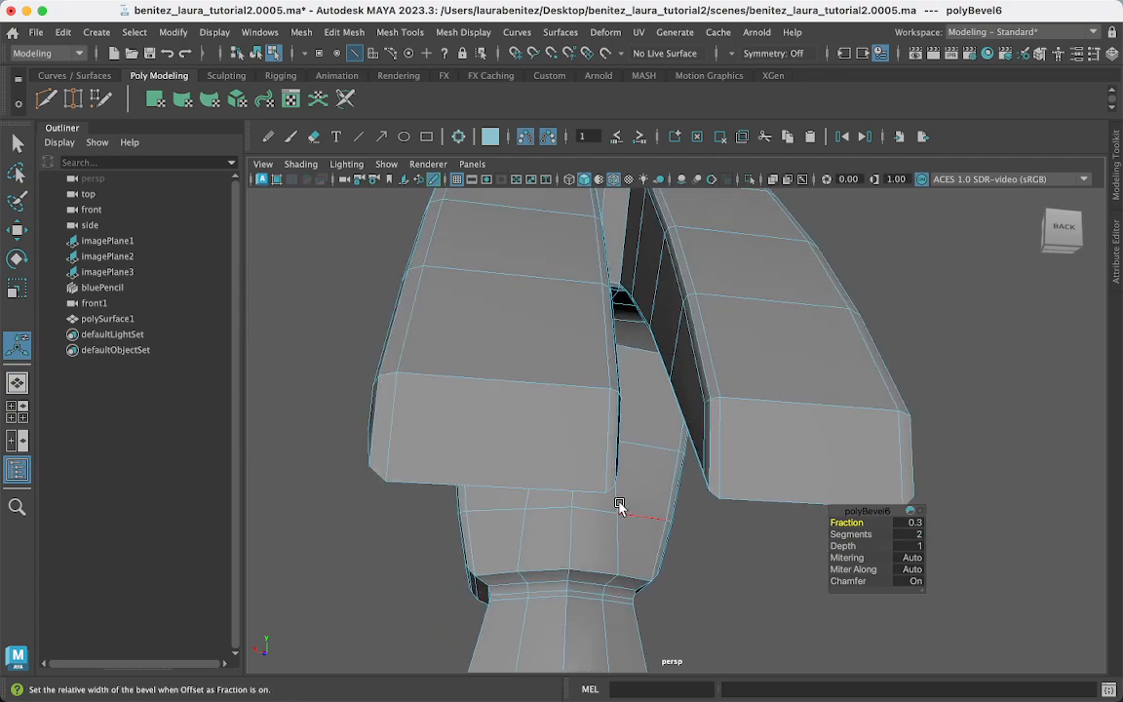
{"action": "left_click_drag", "start_coordinate": [620, 504], "coordinate": [604, 506], "text": "alt"}
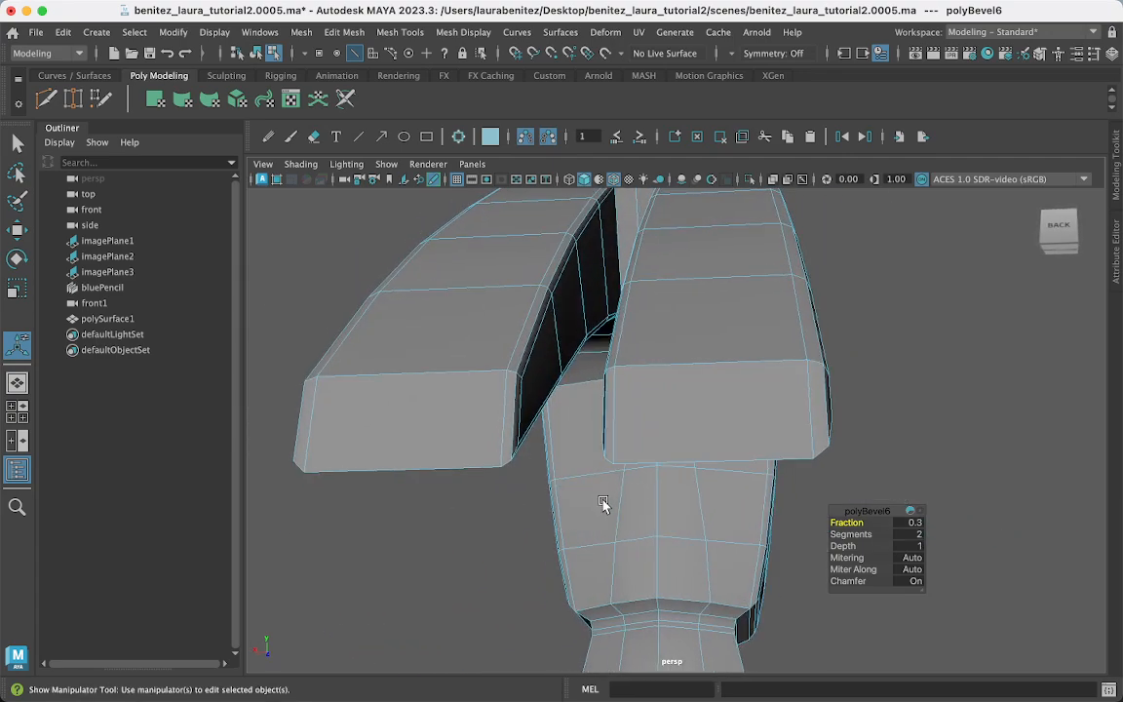
Select the end faces, including their narrow bevel strips, at the tips of both claw prongs.
{"action": "left_click", "coordinate": [515, 419]}
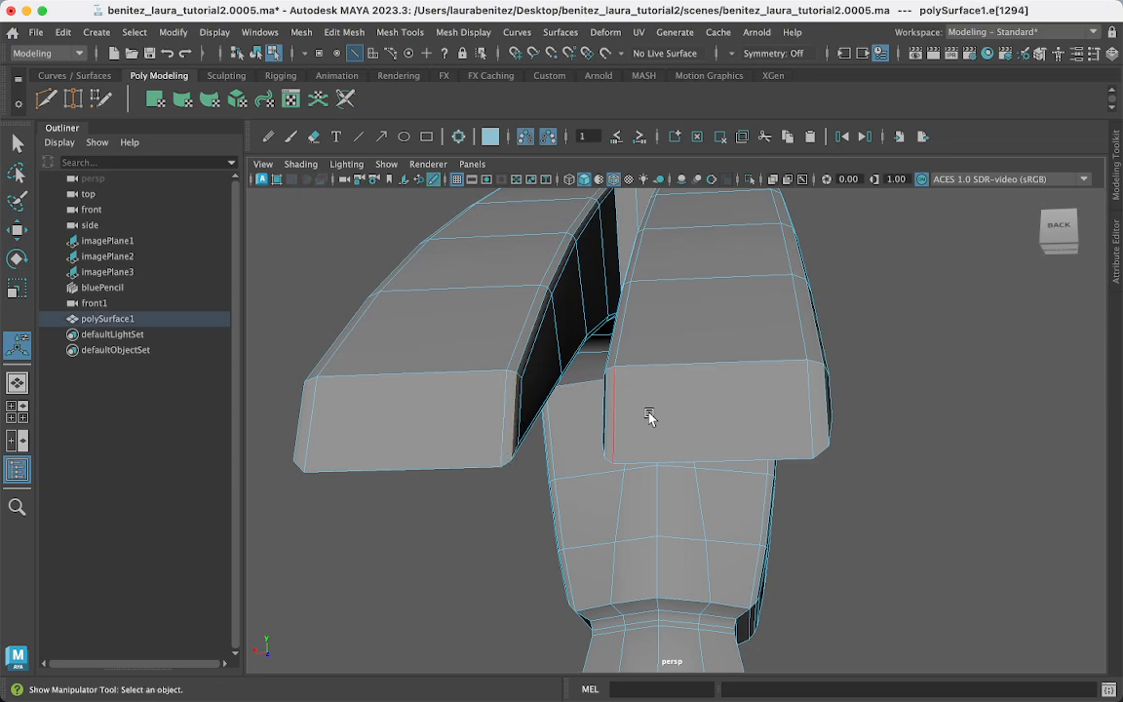
{"action": "right_click_drag", "start_coordinate": [652, 420], "coordinate": [653, 295]}
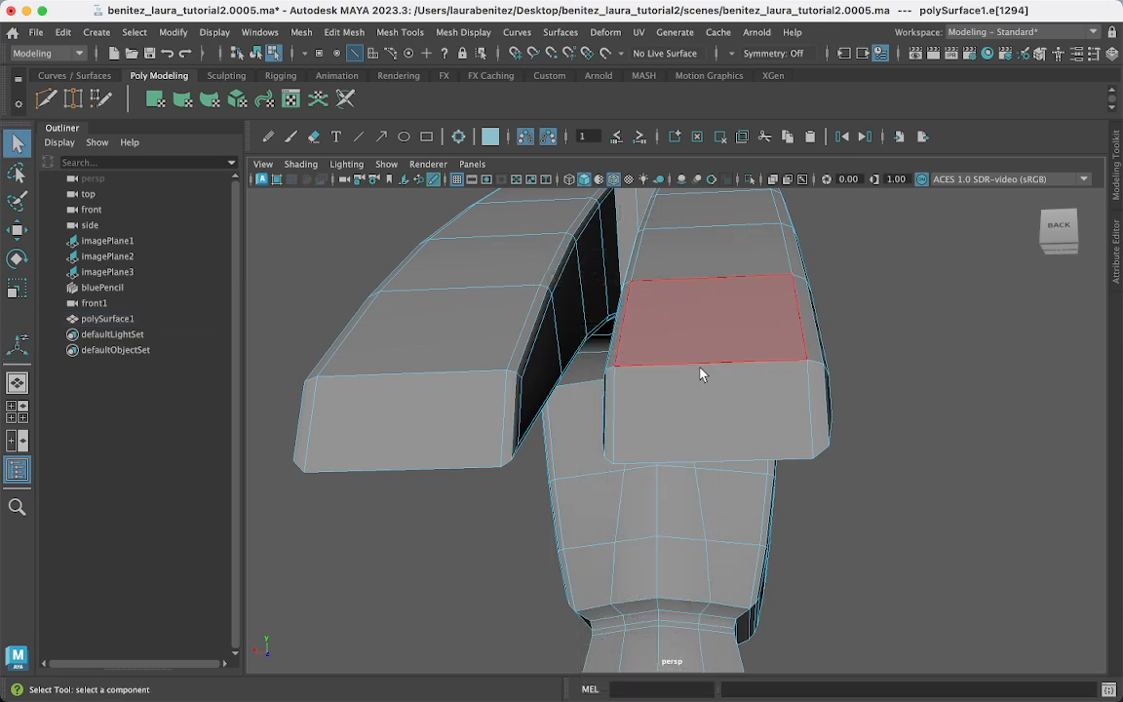
{"action": "left_click", "coordinate": [819, 415]}
{"action": "left_click", "coordinate": [760, 415]}
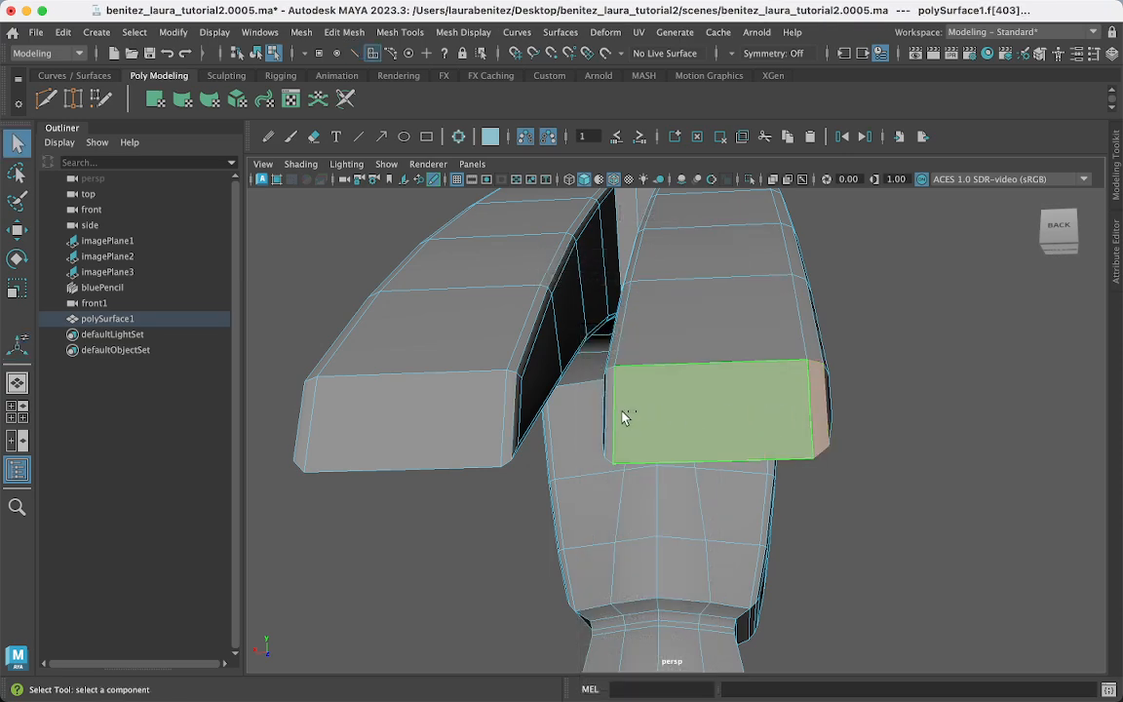
{"action": "left_click_drag", "start_coordinate": [699, 426], "coordinate": [722, 421], "text": "alt"}
{"action": "left_click_drag", "start_coordinate": [846, 427], "coordinate": [828, 446], "text": "alt"}
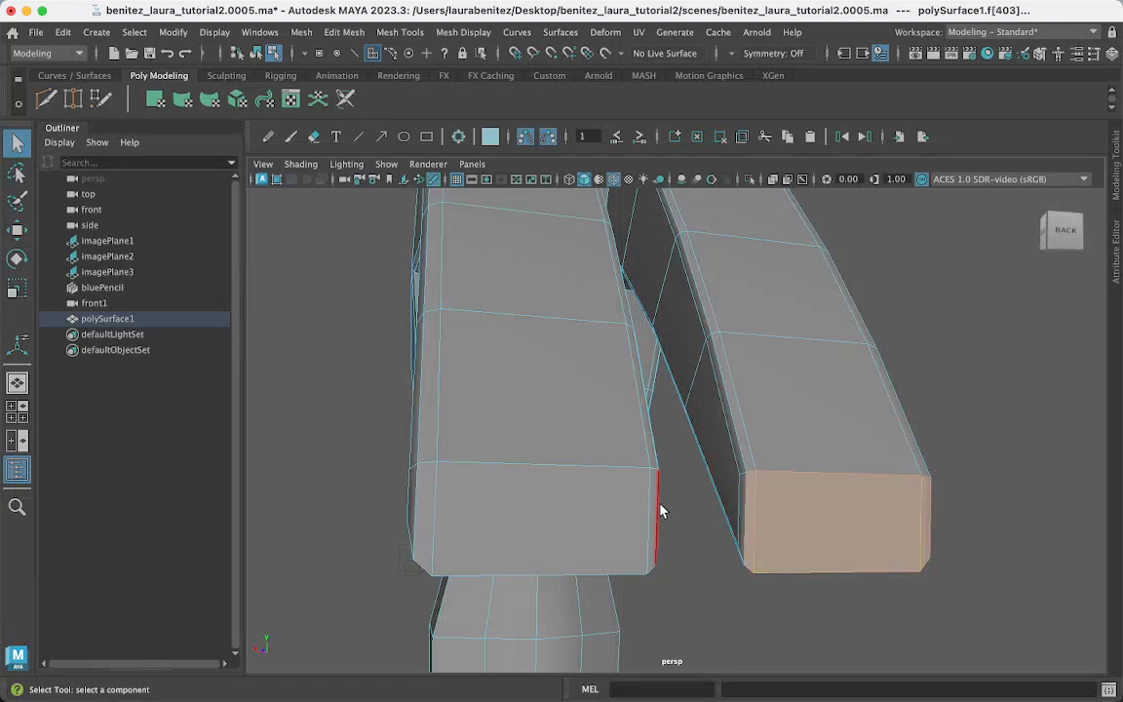
{"action": "left_click", "coordinate": [499, 514], "text": "shift"}
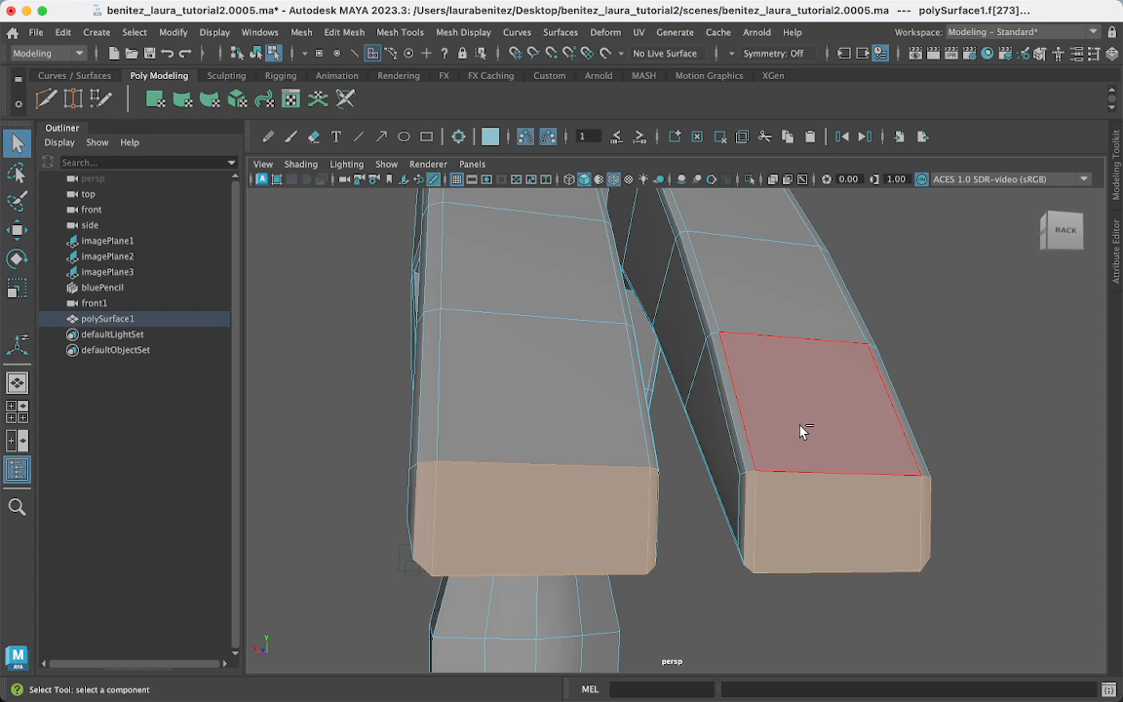
{"action": "key", "text": "ctrl+e"}
{"action": "key", "text": "w"}
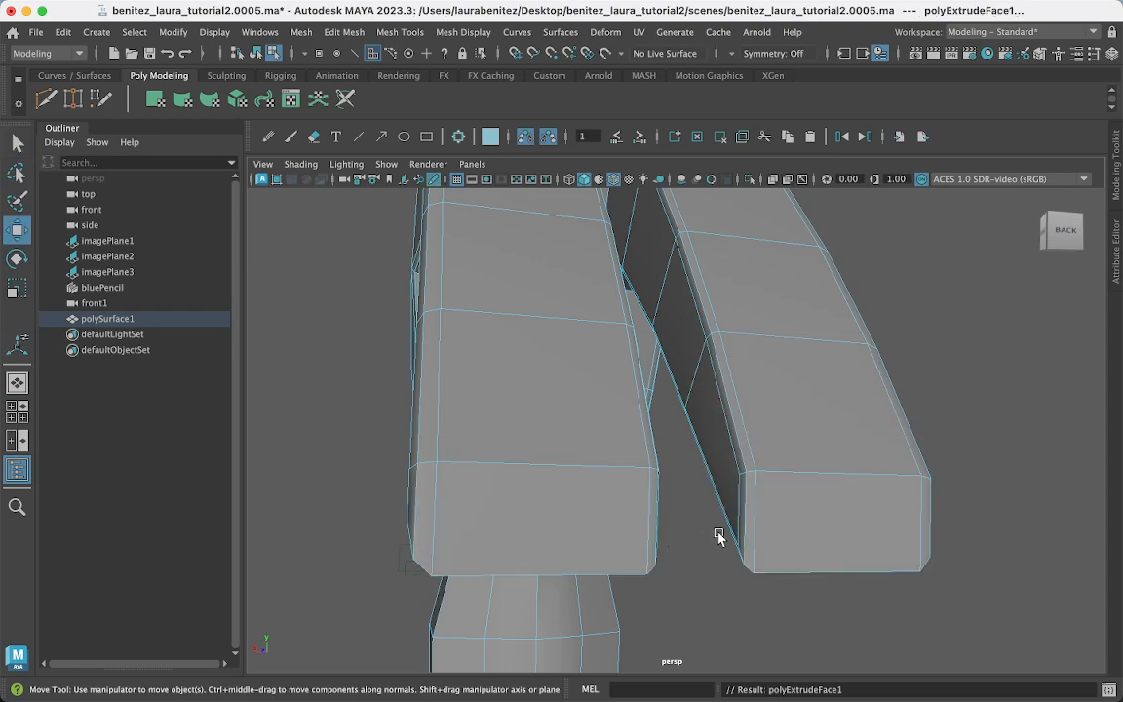
{"action": "key", "text": "ctrl+z"}
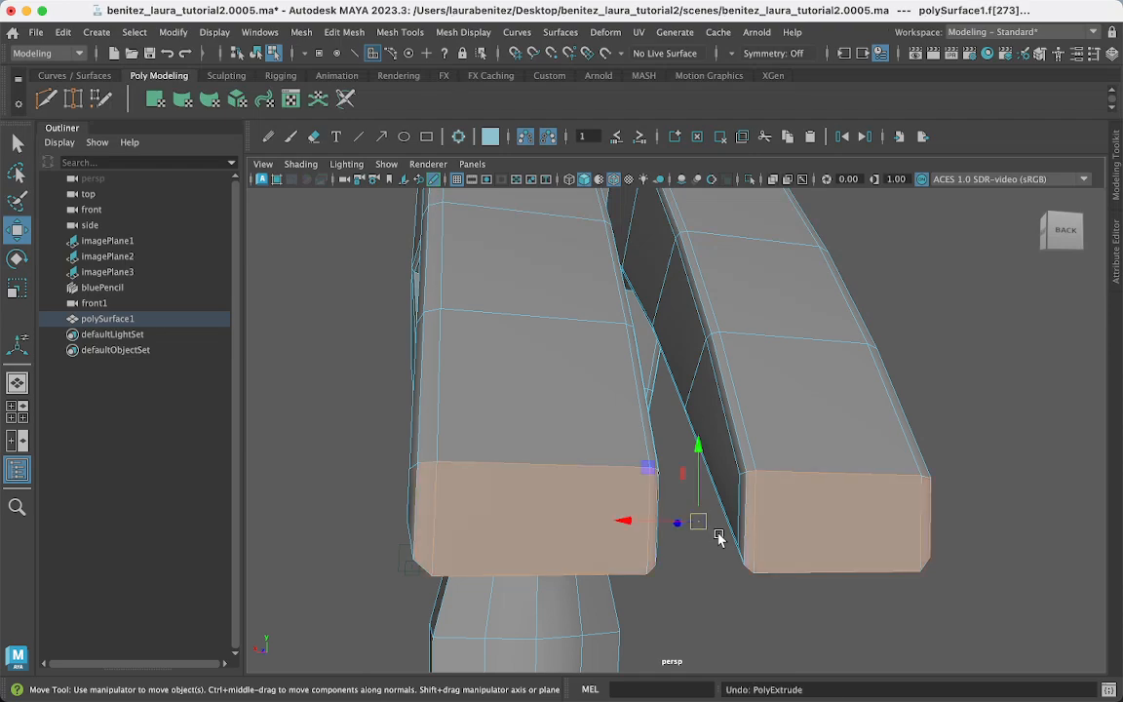
{"action": "left_click_drag", "start_coordinate": [676, 531], "coordinate": [681, 526]}
{"action": "key", "text": "ctrl+z"}
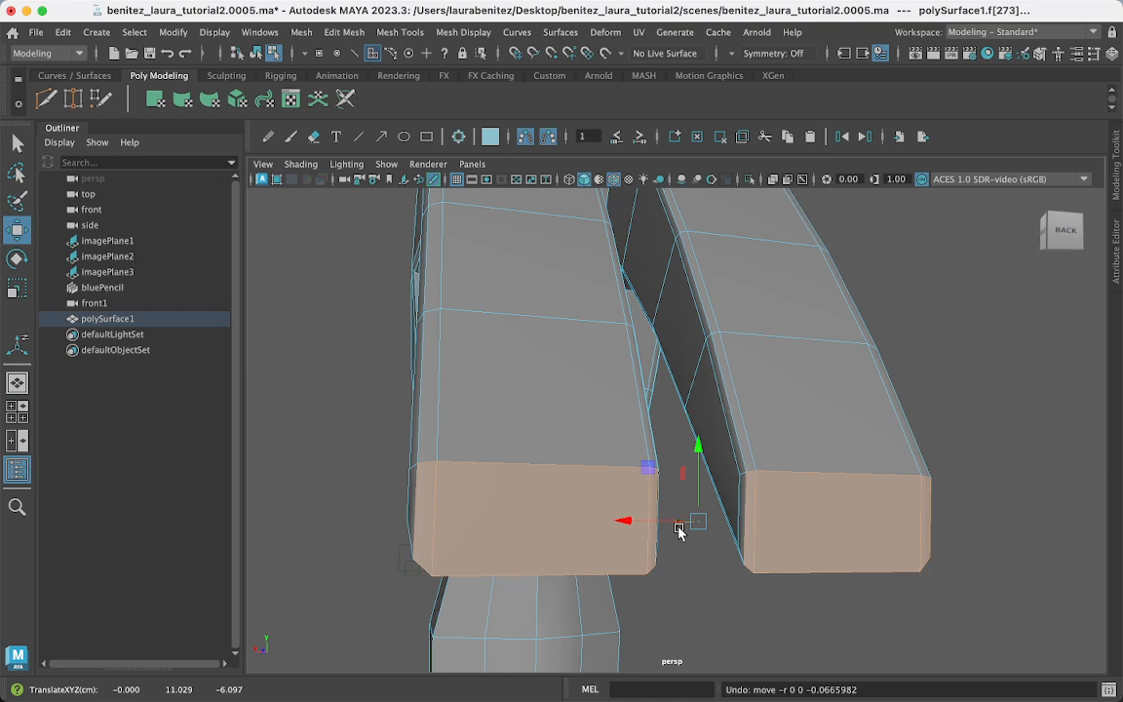
Extrude the selected end faces of both claw prongs outward with a Local Translate Z of 0.0266.
{"action": "key", "text": "ctrl+e"}
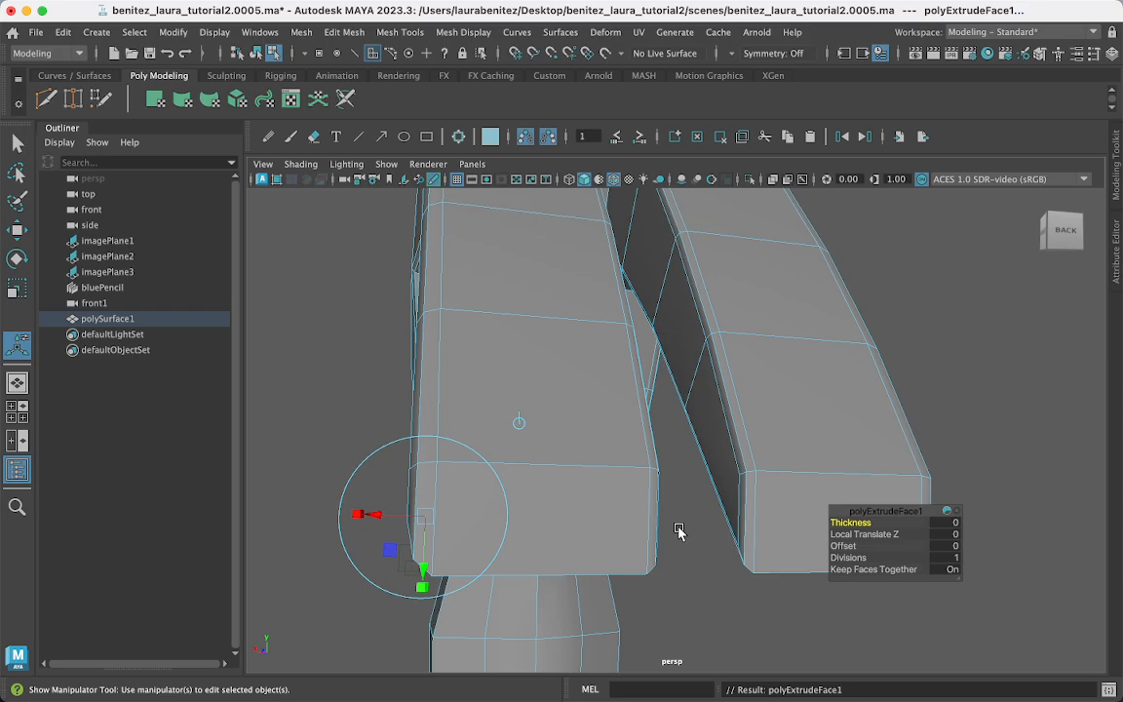
{"action": "left_click_drag", "start_coordinate": [679, 529], "coordinate": [724, 546], "text": "alt"}
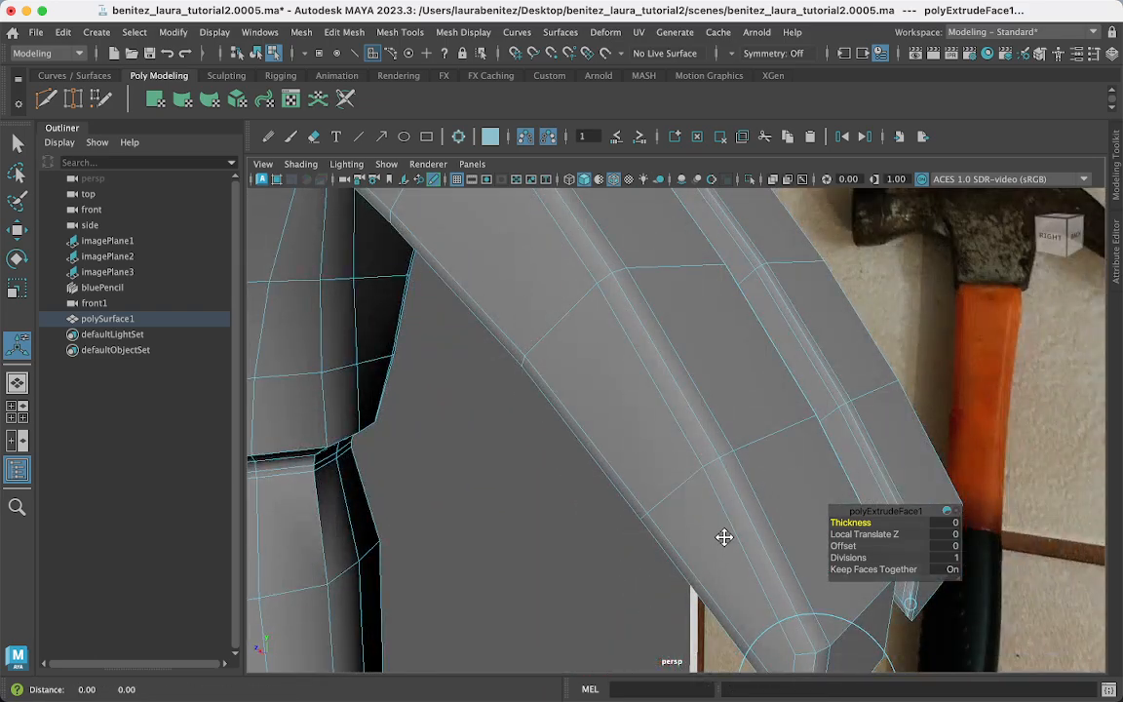
{"action": "middle_click_drag", "start_coordinate": [725, 534], "coordinate": [674, 432], "text": "alt"}
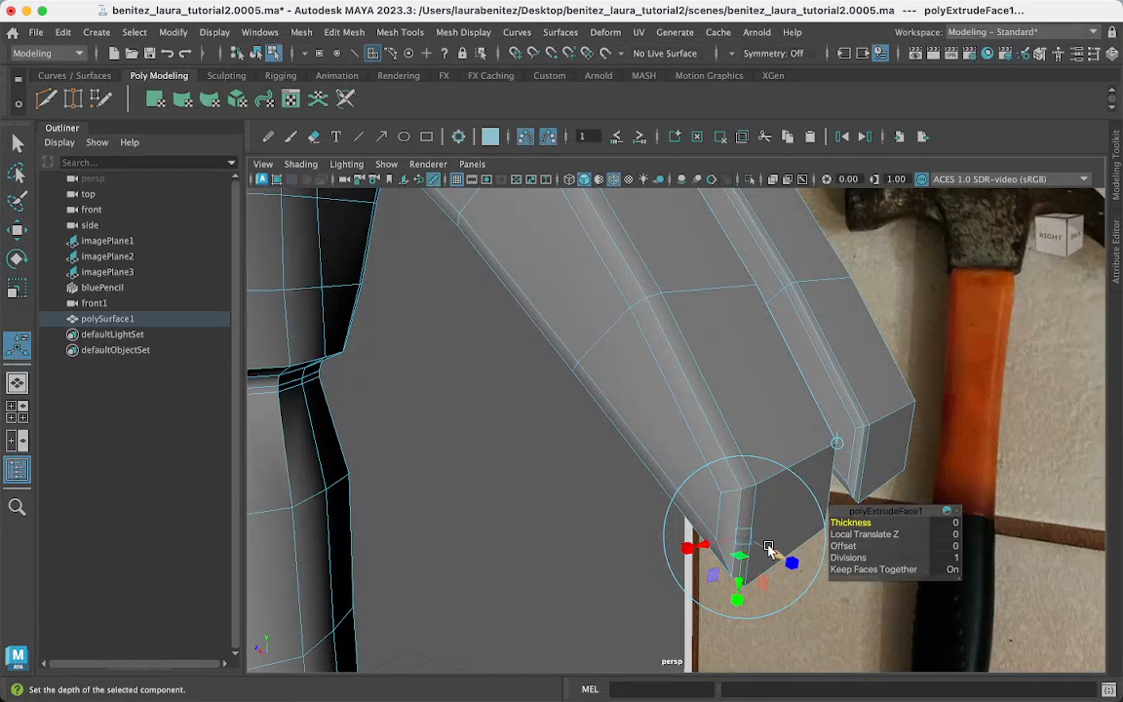
{"action": "left_click_drag", "start_coordinate": [770, 548], "coordinate": [773, 549]}
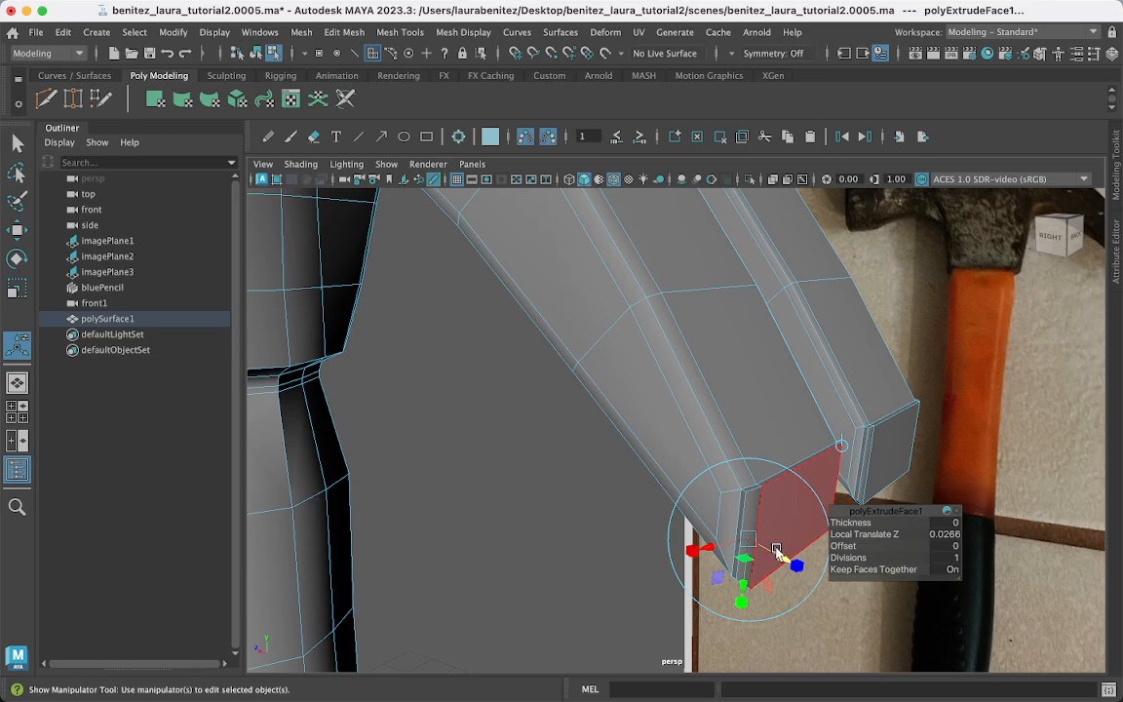
Select only the first prong's extruded end faces and scale them inward to form a tapered tip.
{"action": "key", "text": "q"}
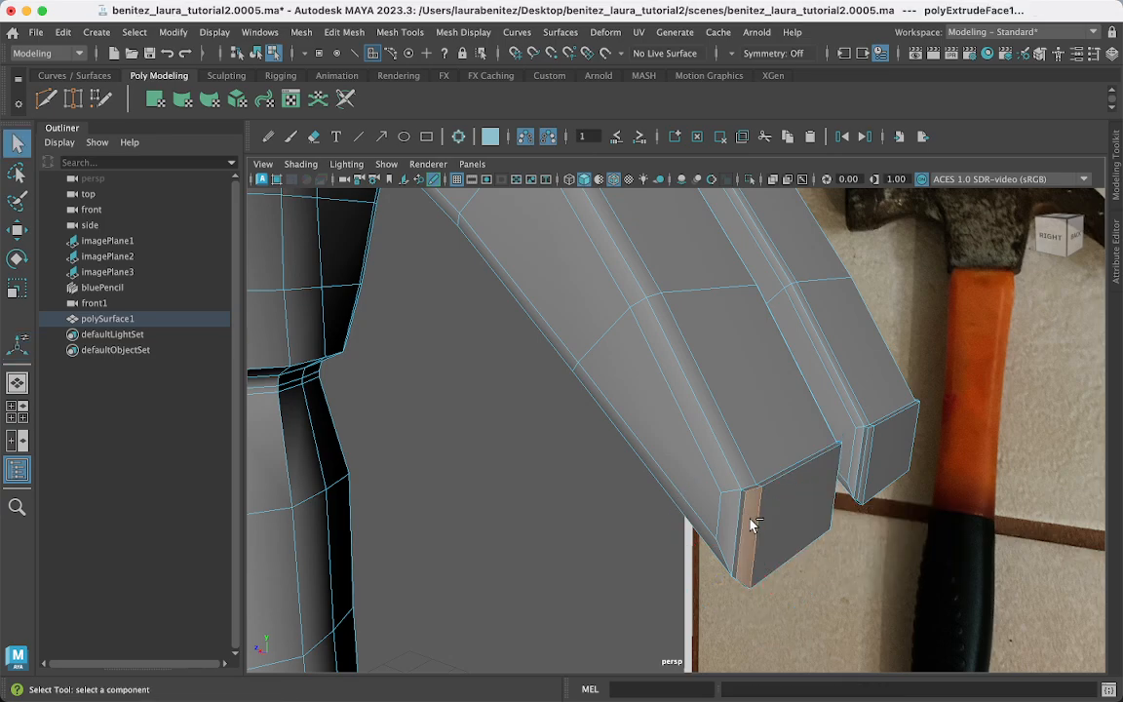
{"action": "left_click_drag", "start_coordinate": [822, 523], "coordinate": [691, 520], "text": "alt"}
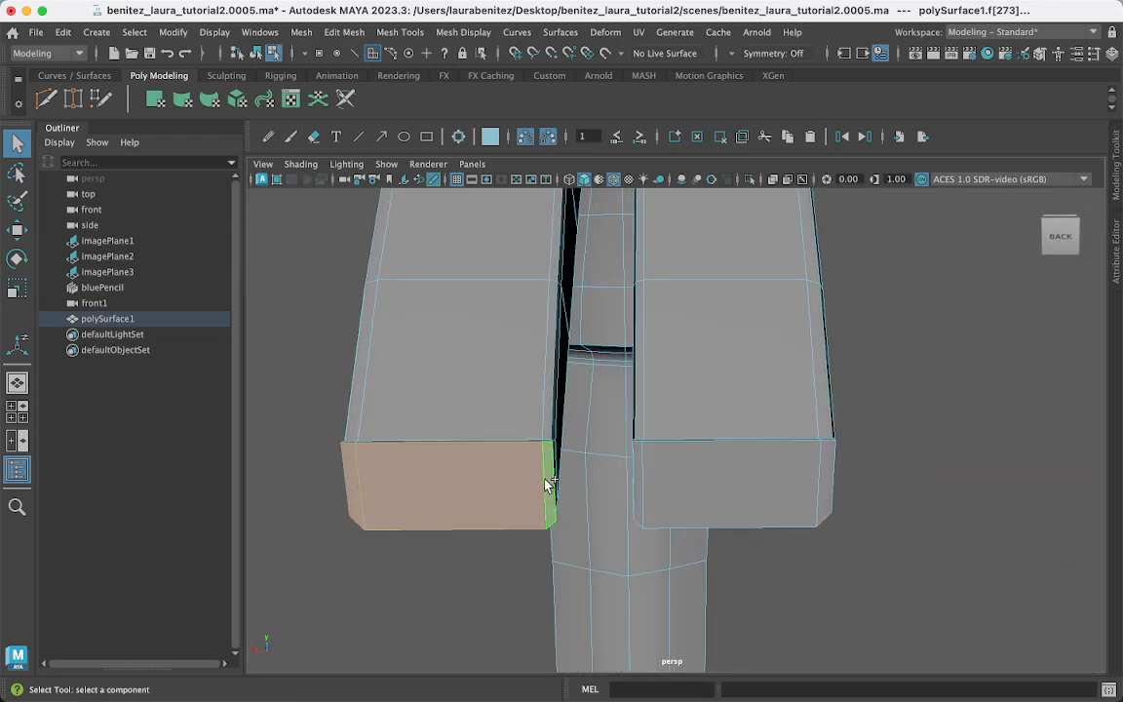
{"action": "key", "text": "r"}
{"action": "left_click_drag", "start_coordinate": [451, 482], "coordinate": [435, 485]}
{"action": "left_click_drag", "start_coordinate": [451, 441], "coordinate": [492, 450], "text": "alt"}
{"action": "key", "text": "w"}
{"action": "key", "text": "r"}
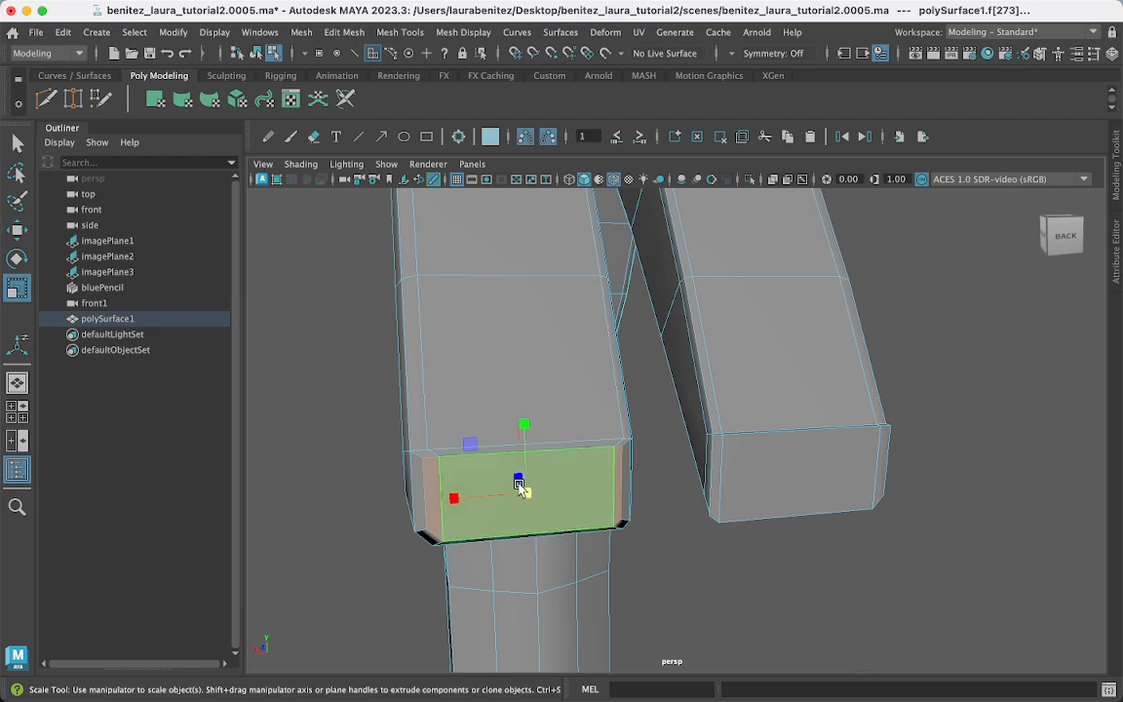
{"action": "key", "text": "w"}
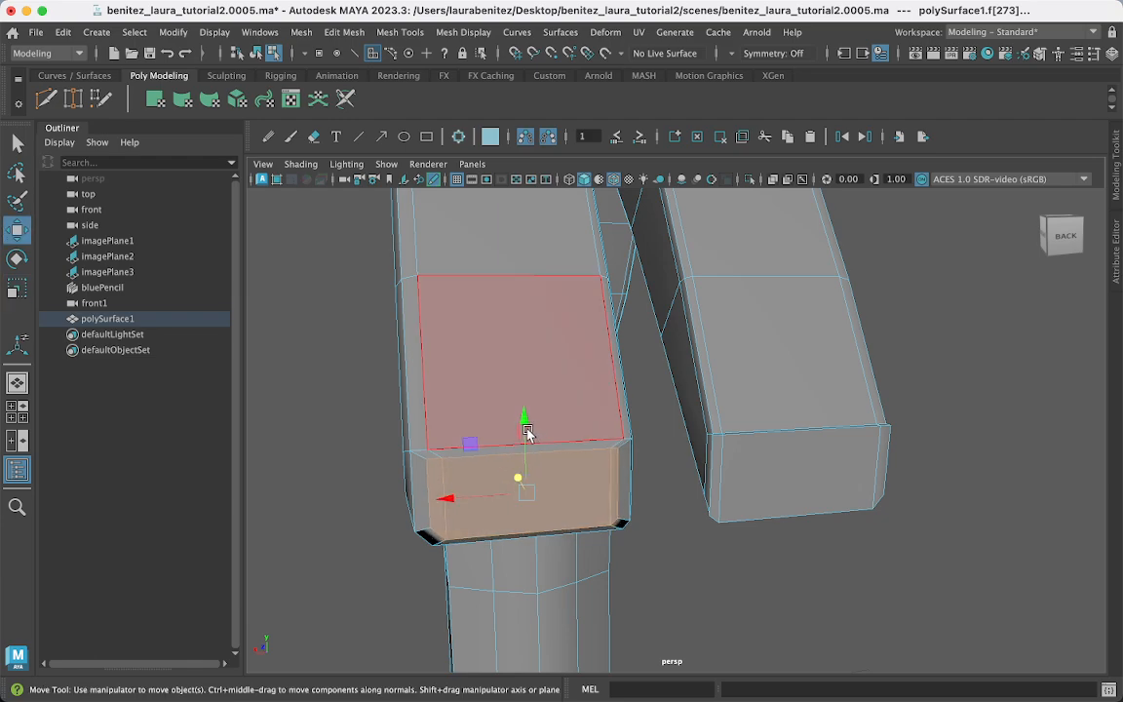
Select the other prong's extruded end faces and scale them uniformly to about 0.89 for a matching taper.
{"action": "mouse_move", "coordinate": [602, 464]}
{"action": "left_mouse_down", "text": "alt"}
{"action": "mouse_move", "coordinate": [640, 464]}
{"action": "mouse_move", "coordinate": [582, 470]}
{"action": "left_mouse_up", "text": "alt"}
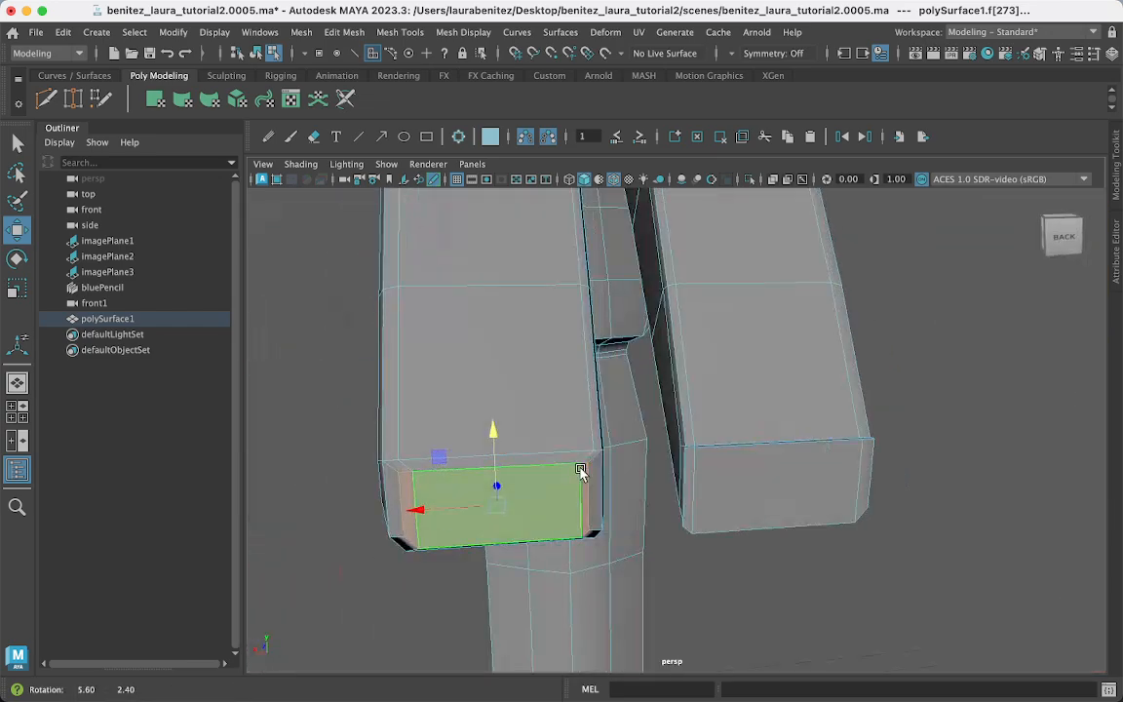
{"action": "left_click", "coordinate": [691, 474]}
{"action": "left_click", "coordinate": [829, 481]}
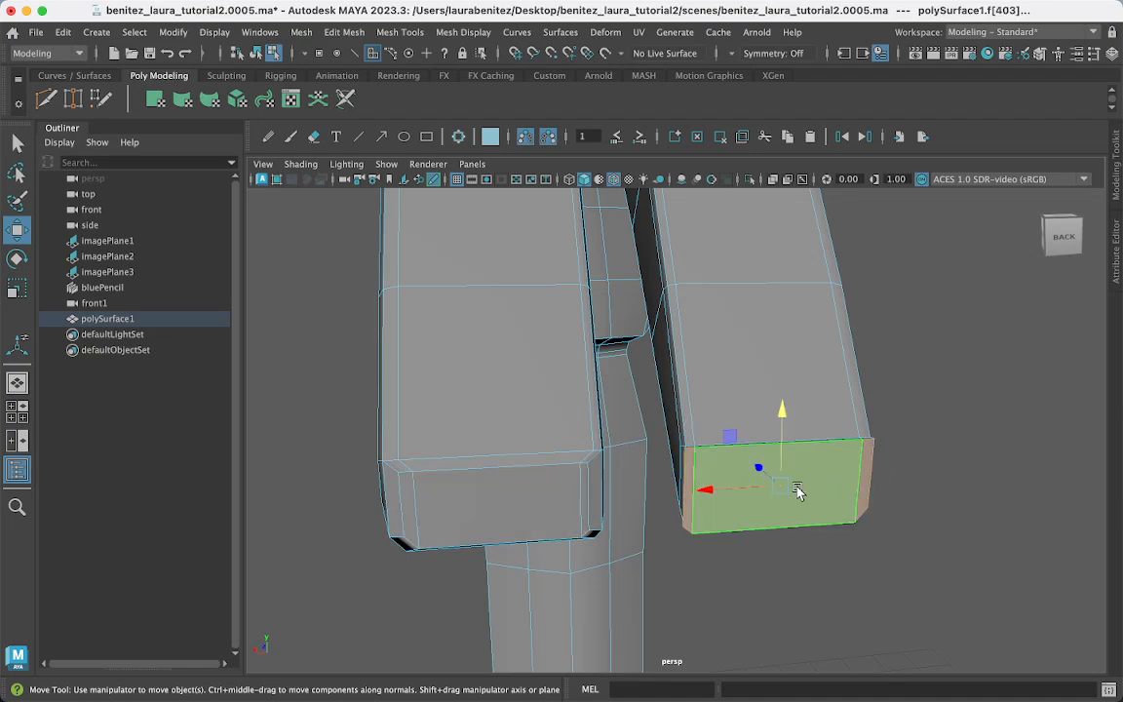
{"action": "key", "text": "r"}
{"action": "left_click_drag", "start_coordinate": [782, 491], "coordinate": [770, 486]}
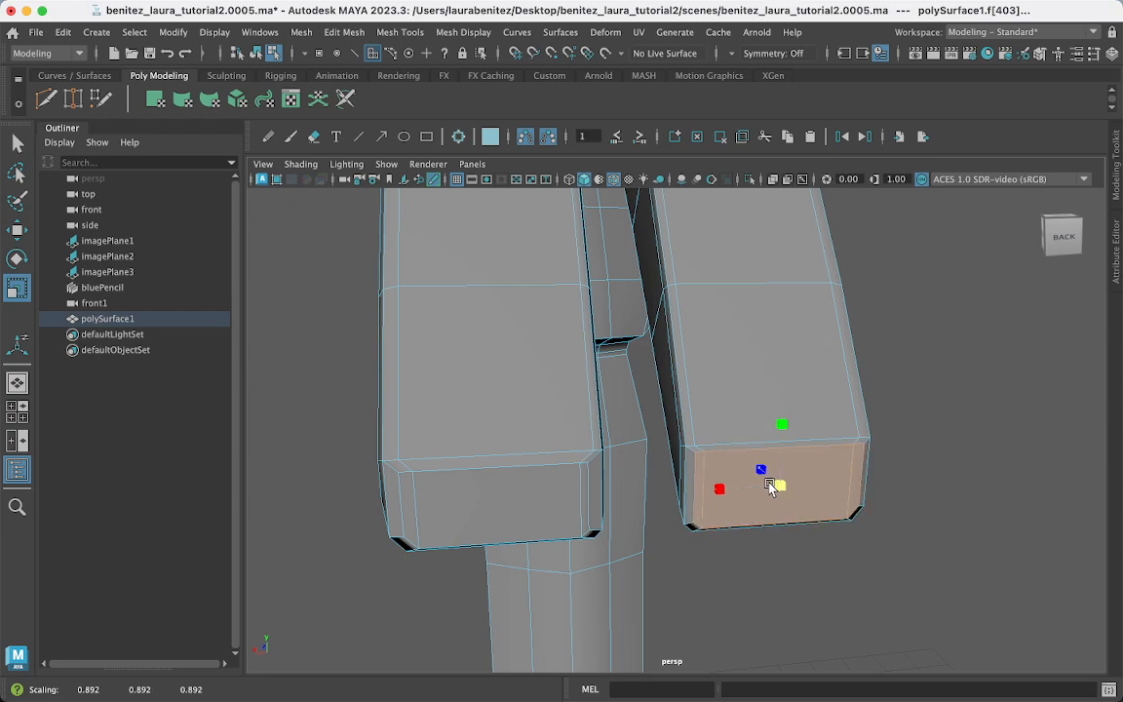
{"action": "left_click_drag", "start_coordinate": [704, 390], "coordinate": [694, 504], "text": "alt"}
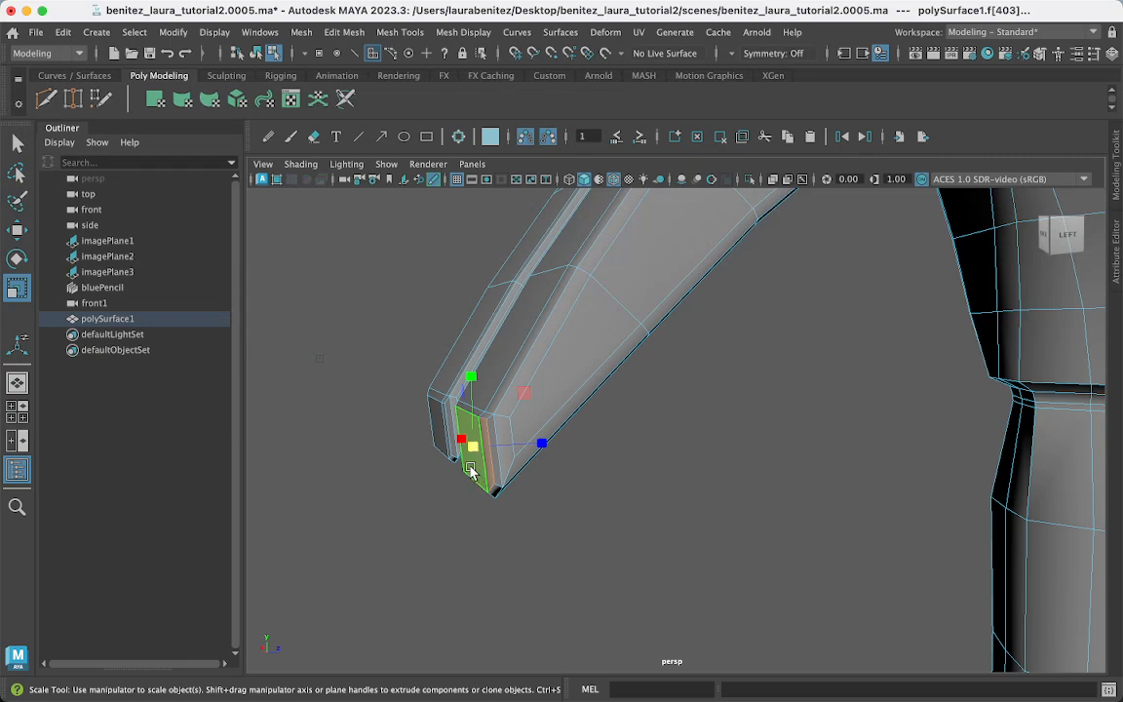
Nudge the second prong's scaled end faces slightly toward the hammer's head, to about -6.053 in Z.
{"action": "key", "text": "w"}
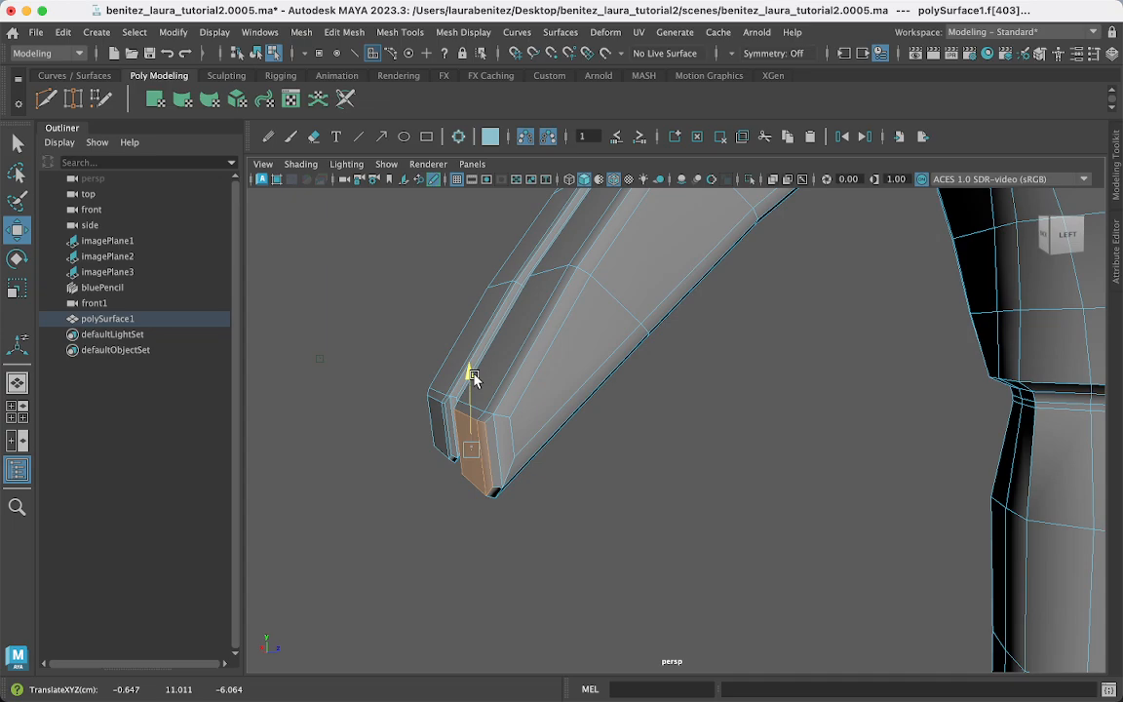
{"action": "left_click_drag", "start_coordinate": [628, 434], "coordinate": [745, 444], "text": "alt"}
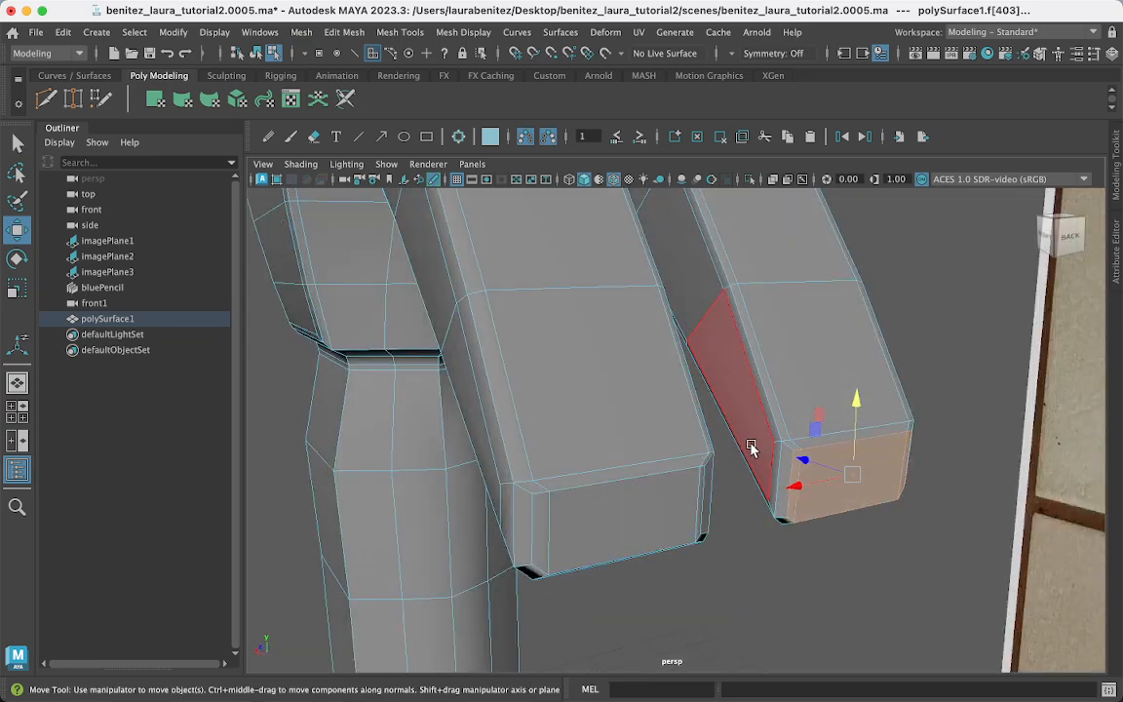
{"action": "left_click_drag", "start_coordinate": [814, 460], "coordinate": [815, 461]}
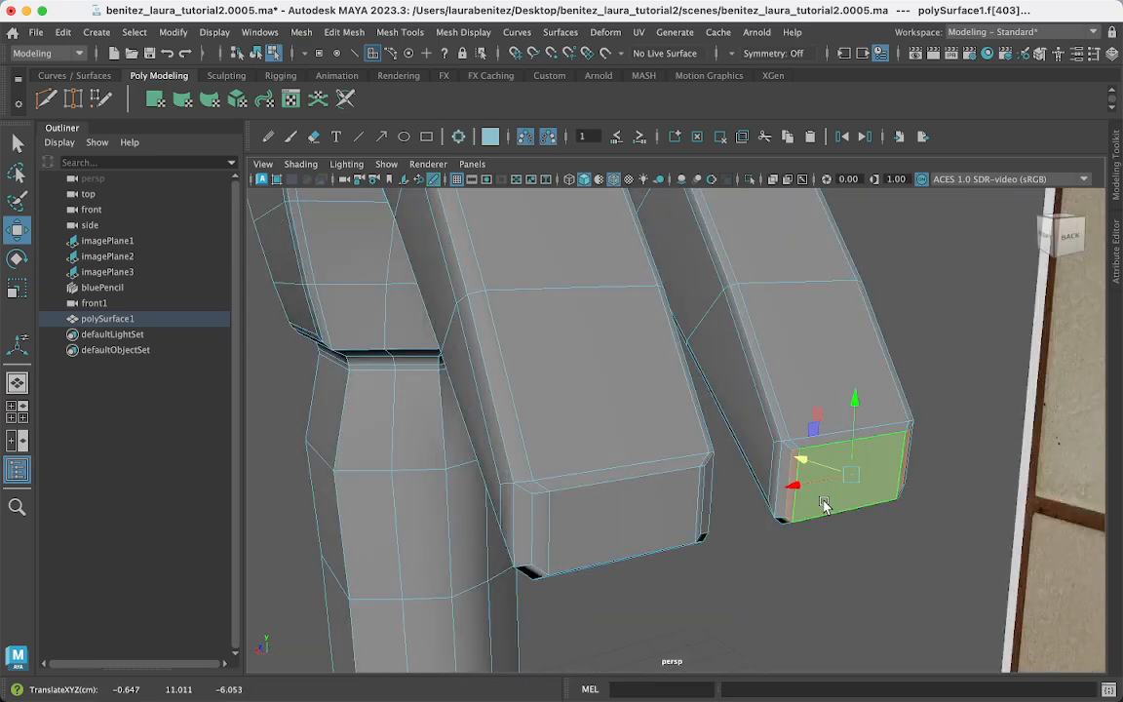
Examine the claw tips, the head and the handle's length down to its lower end.
{"action": "scroll", "coordinate": [823, 509], "scroll_direction": "up", "scroll_amount": 4}
{"action": "scroll", "coordinate": [824, 509], "scroll_direction": "down", "scroll_amount": 10}
{"action": "left_click_drag", "start_coordinate": [825, 511], "coordinate": [774, 468], "text": "alt"}
{"action": "middle_click_drag", "start_coordinate": [775, 466], "coordinate": [658, 517], "text": "alt"}
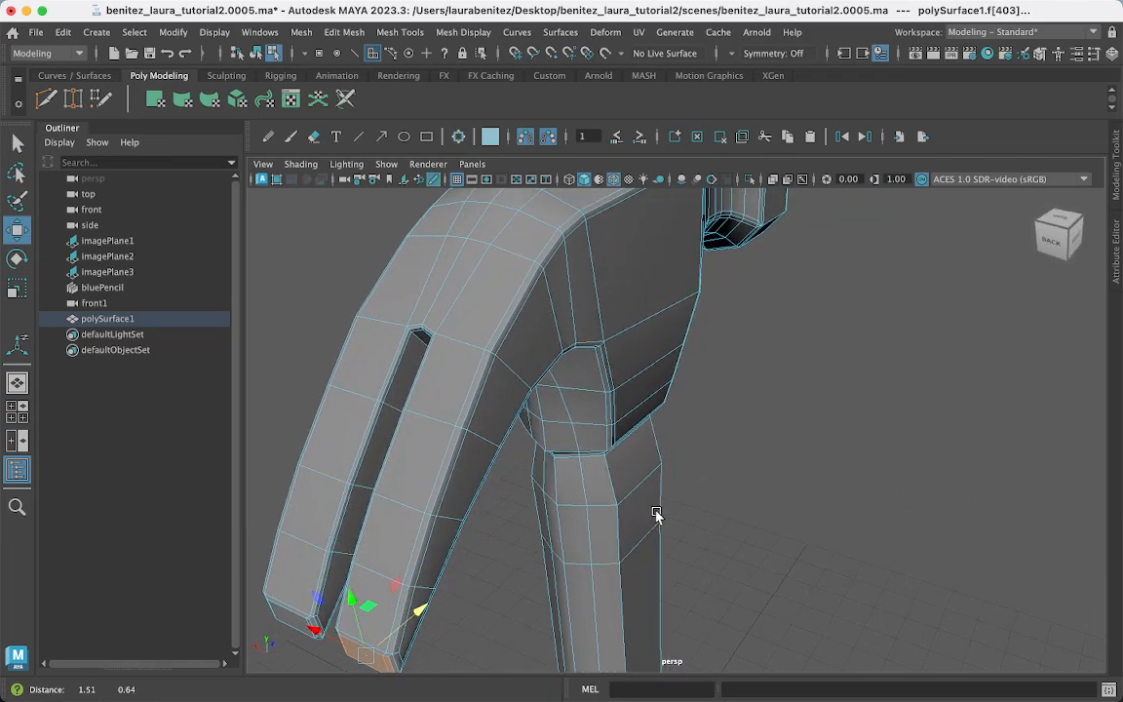
{"action": "left_click_drag", "start_coordinate": [707, 479], "coordinate": [551, 468], "text": "alt"}
{"action": "middle_click_drag", "start_coordinate": [704, 465], "coordinate": [453, 505], "text": "alt"}
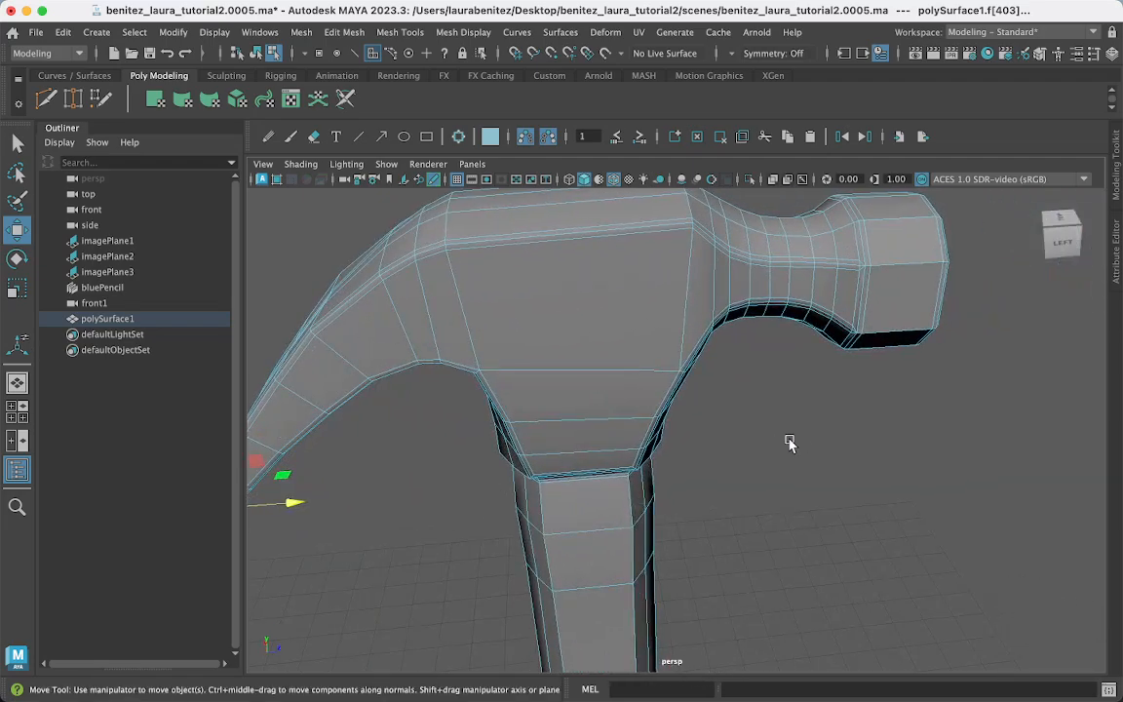
{"action": "scroll", "coordinate": [802, 442], "scroll_direction": "down", "scroll_amount": 5}
{"action": "middle_click_drag", "start_coordinate": [772, 506], "coordinate": [792, 200], "text": "alt"}
{"action": "middle_click_drag", "start_coordinate": [781, 408], "coordinate": [796, 222], "text": "alt"}
{"action": "middle_click_drag", "start_coordinate": [728, 469], "coordinate": [745, 280], "text": "alt"}
Select the full ring of inner wall faces of the hole near the handle's lower end.
{"action": "scroll", "coordinate": [742, 299], "scroll_direction": "up", "scroll_amount": 2}
{"action": "scroll", "coordinate": [741, 299], "scroll_direction": "up", "scroll_amount": 5}
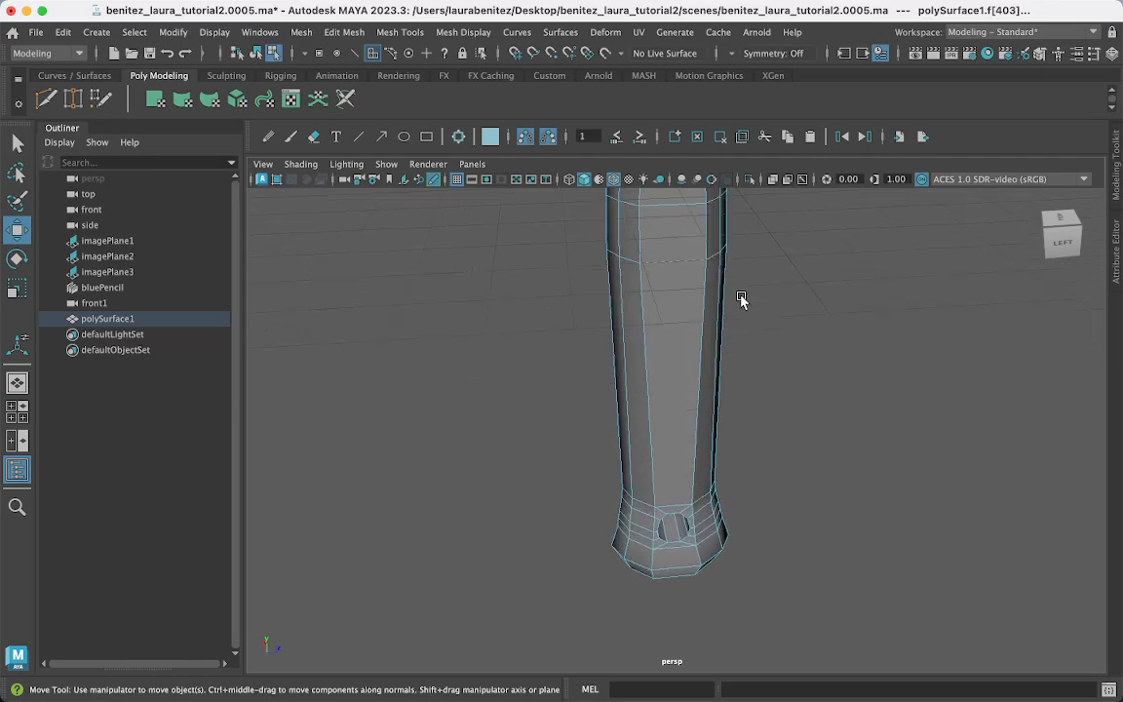
{"action": "scroll", "coordinate": [741, 299], "scroll_direction": "up", "scroll_amount": 4}
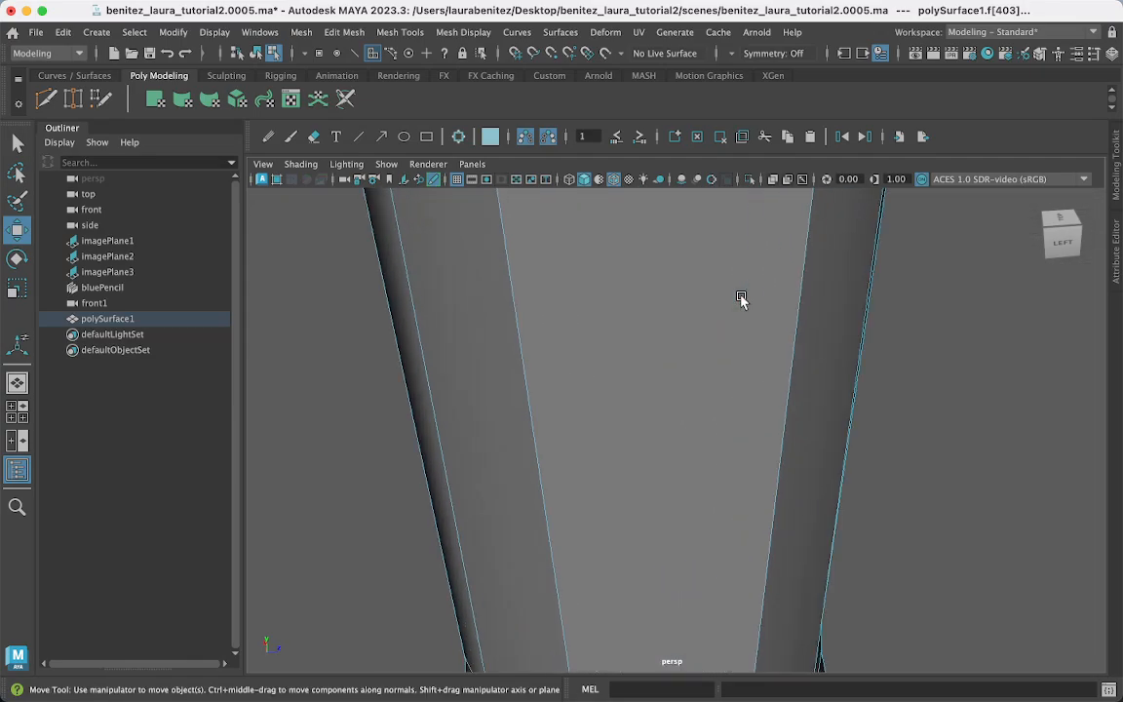
{"action": "left_click", "coordinate": [756, 526]}
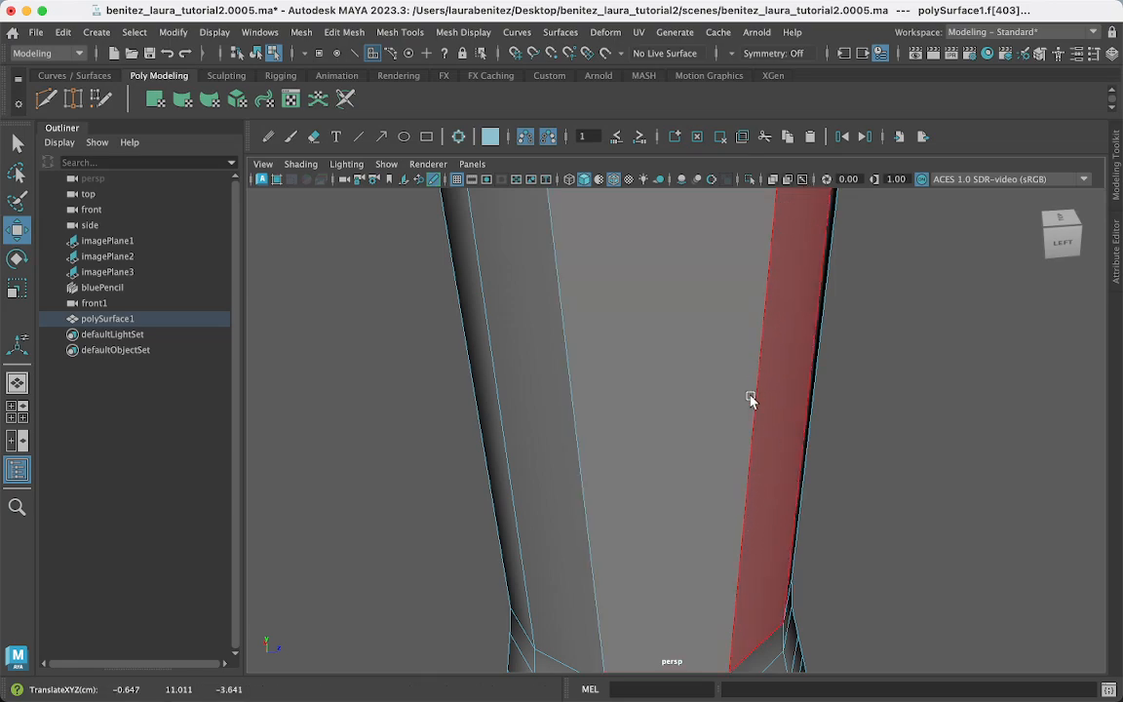
{"action": "middle_click_drag", "start_coordinate": [751, 398], "coordinate": [817, 83], "text": "alt"}
{"action": "mouse_move", "coordinate": [785, 399]}
{"action": "middle_mouse_down", "text": "alt"}
{"action": "mouse_move", "coordinate": [805, 263]}
{"action": "mouse_move", "coordinate": [796, 3]}
{"action": "middle_mouse_up", "text": "alt"}
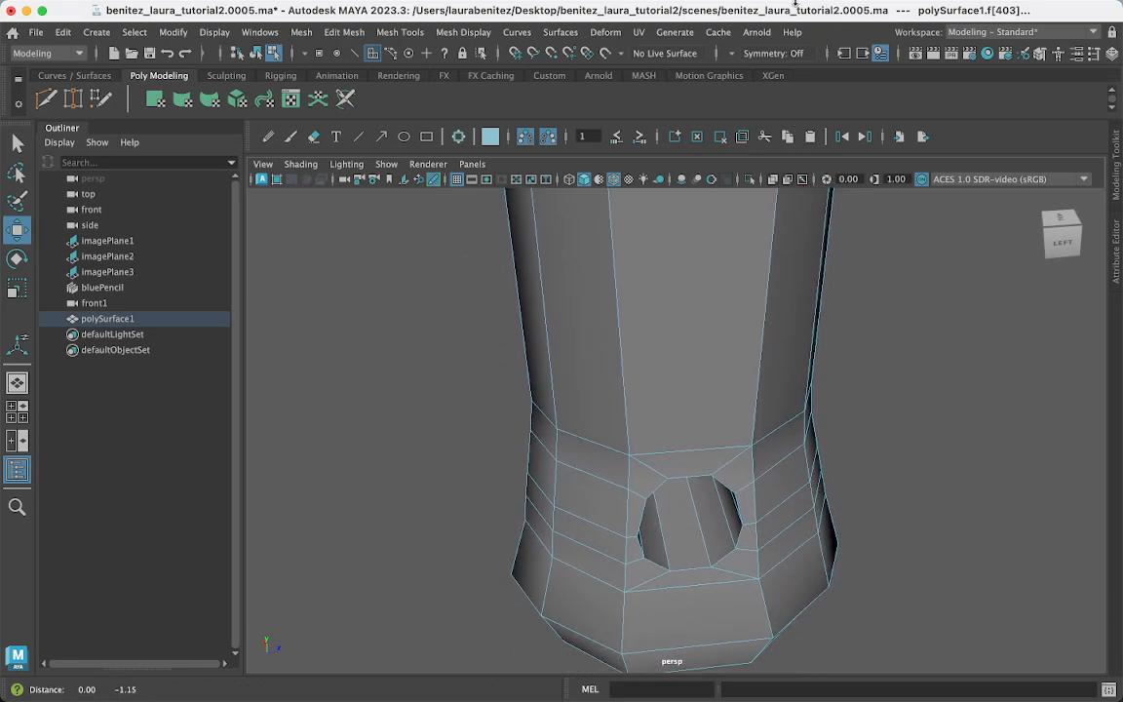
{"action": "left_click", "coordinate": [703, 551]}
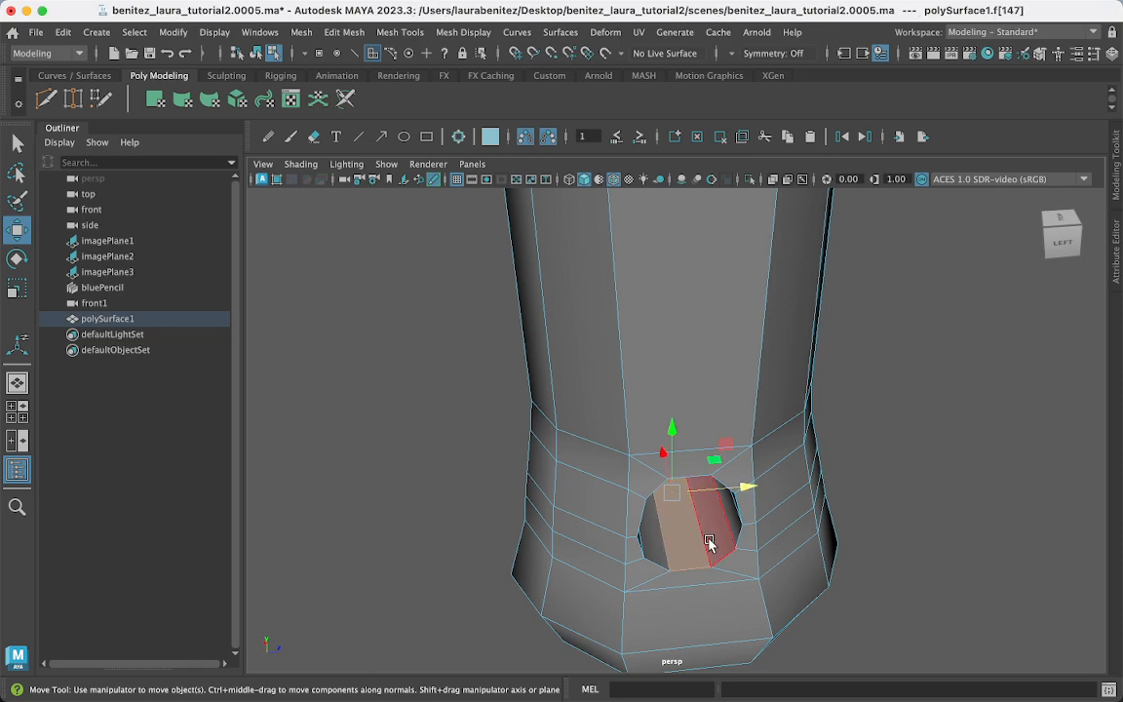
{"action": "left_click", "coordinate": [714, 537], "text": "shift"}
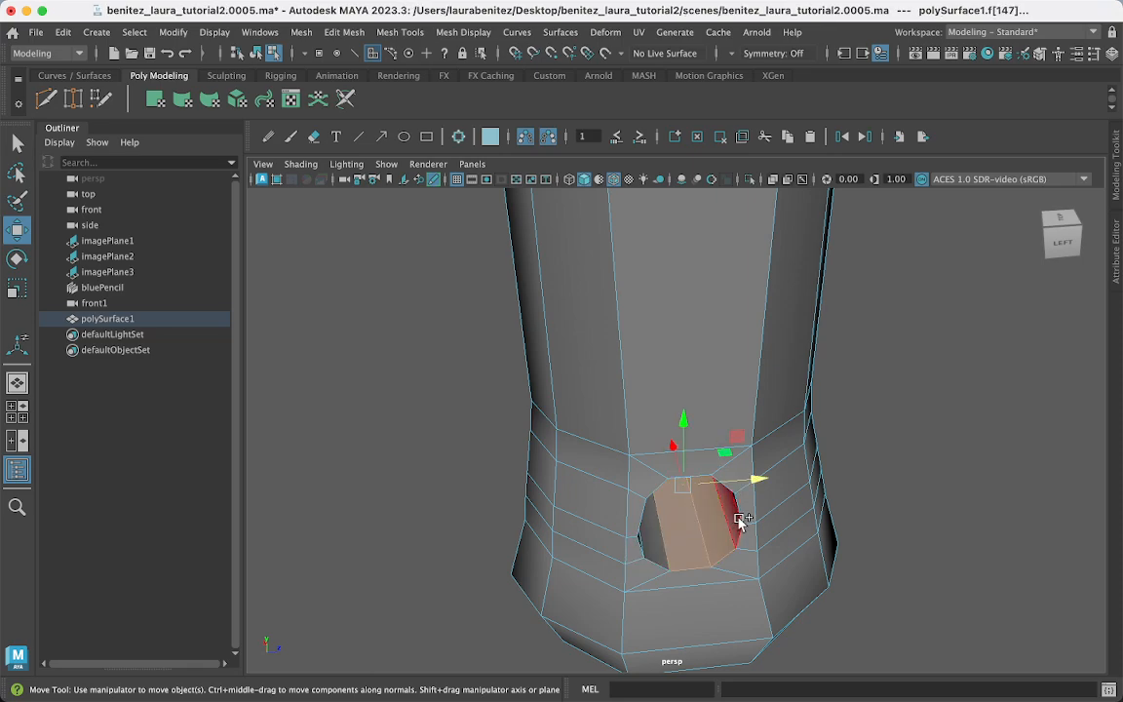
{"action": "double_click", "coordinate": [739, 518], "text": "shift"}
{"action": "scroll", "coordinate": [731, 517], "scroll_direction": "up", "scroll_amount": 10}
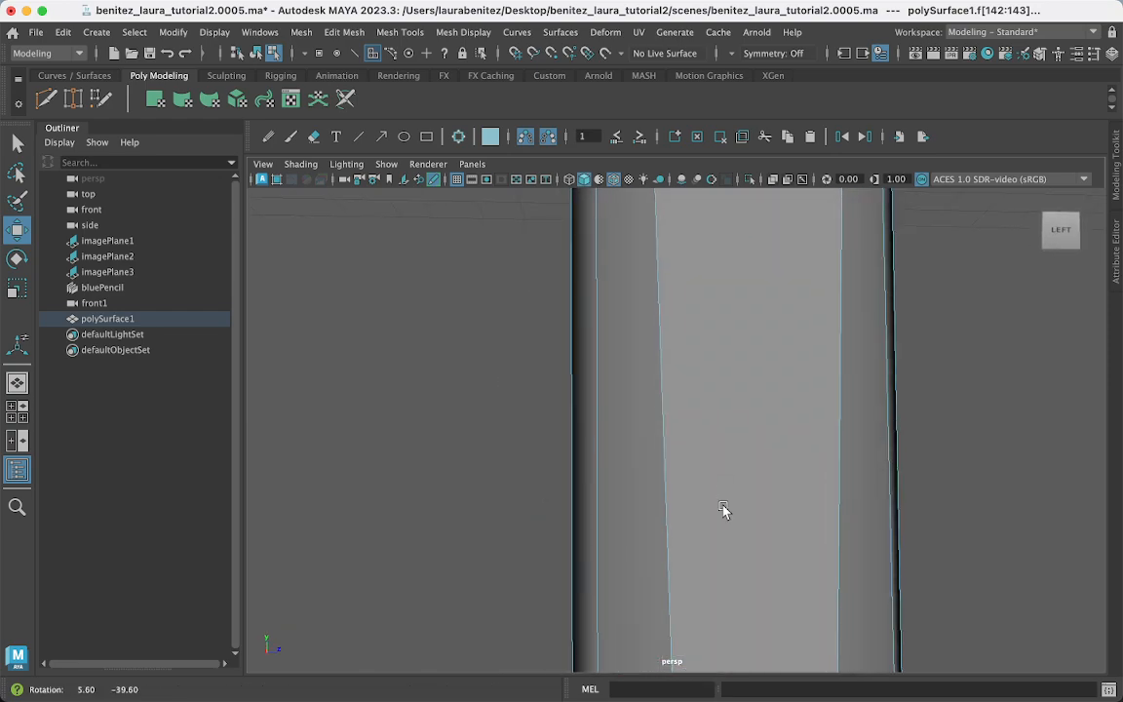
{"action": "middle_click_drag", "start_coordinate": [690, 324], "coordinate": [684, 321], "text": "alt"}
{"action": "key", "text": "f"}
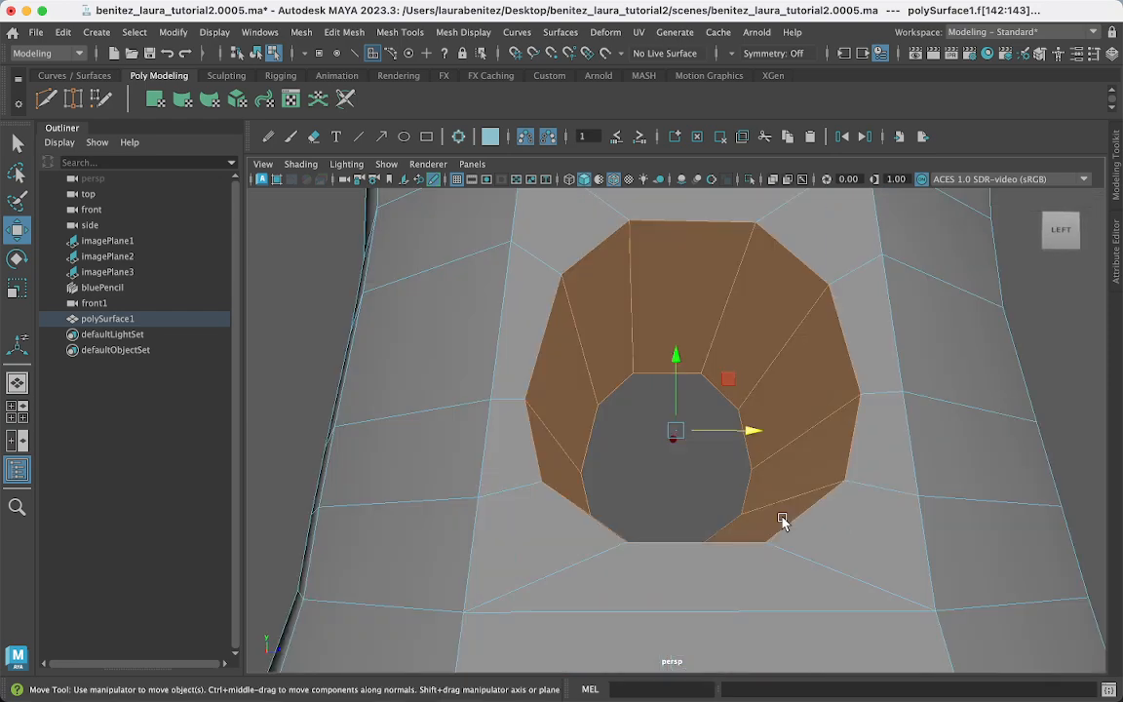
{"action": "left_click_drag", "start_coordinate": [782, 522], "coordinate": [777, 531], "text": "alt"}
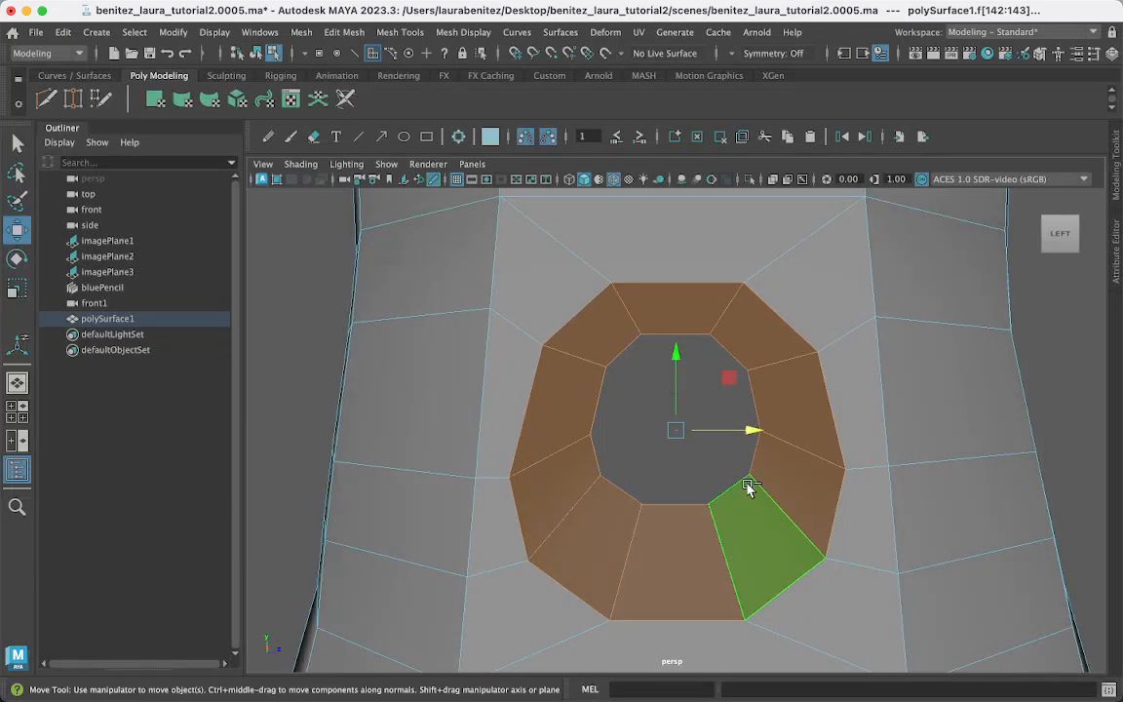
Extrude the hole's inner wall faces and scale them inward, including to about 0.956 in Z, to form a rim.
{"action": "key", "text": "ctrl+e"}
{"action": "key", "text": "r"}
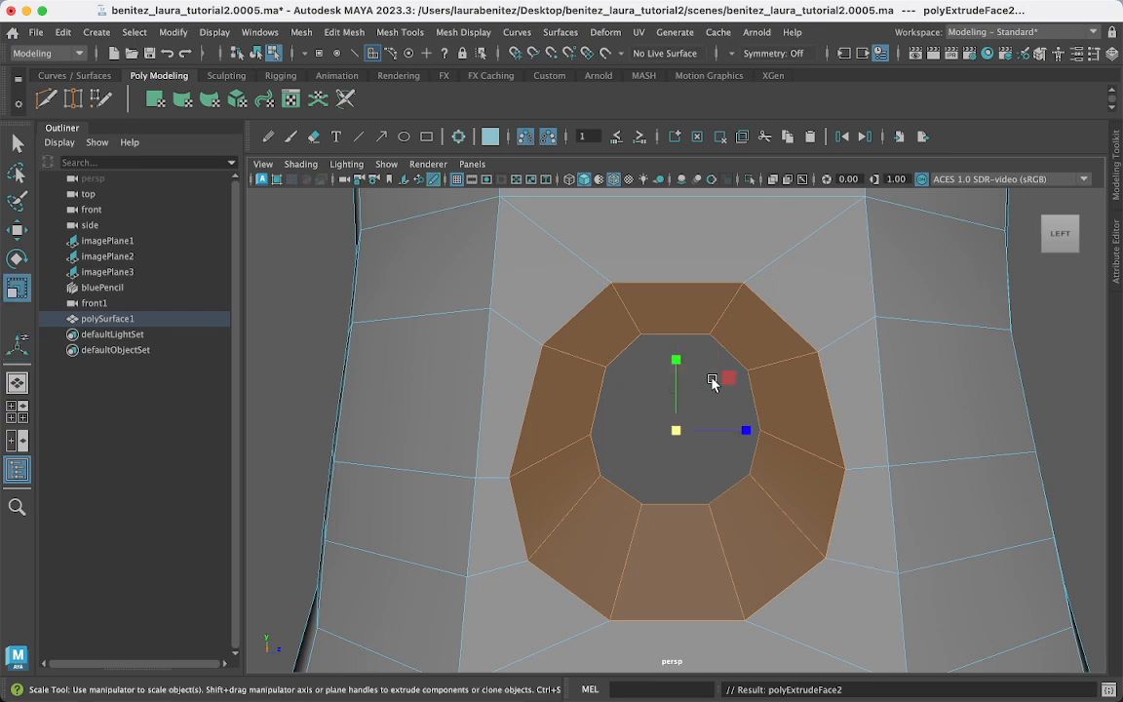
{"action": "left_click_drag", "start_coordinate": [677, 431], "coordinate": [657, 412]}
{"action": "left_click_drag", "start_coordinate": [679, 372], "coordinate": [674, 357]}
{"action": "left_click_drag", "start_coordinate": [742, 426], "coordinate": [746, 429]}
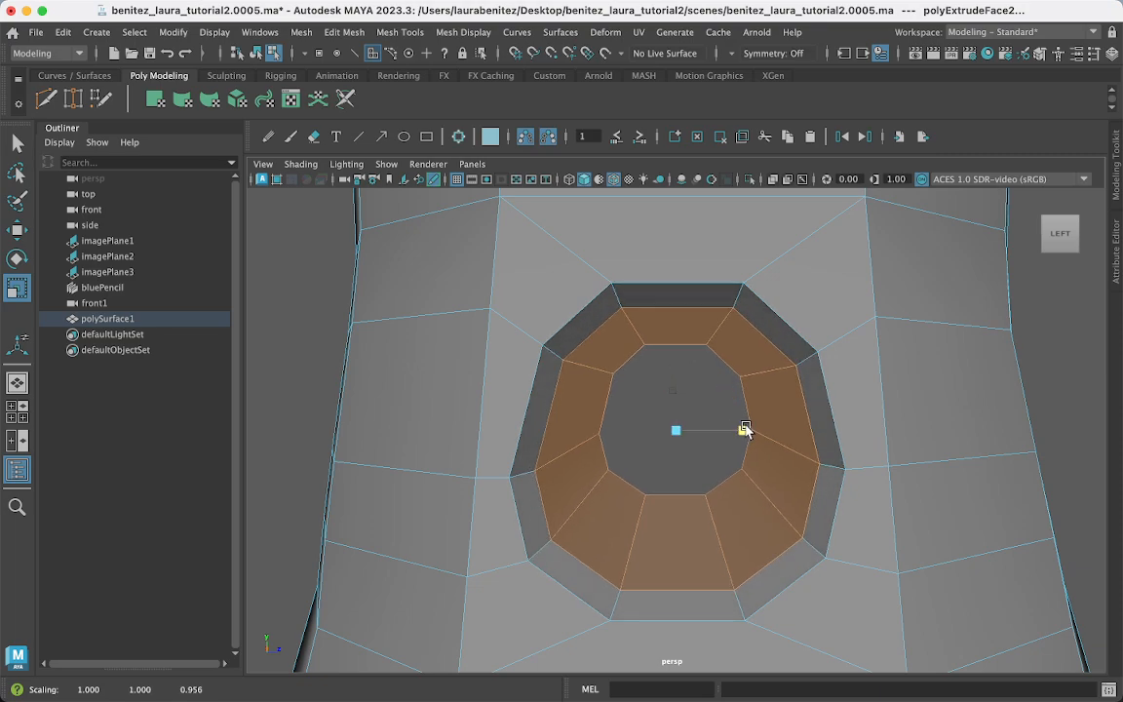
Insert an edge loop around the hole's rim on the handle's right side and adjust its scale and depth slightly.
{"action": "left_click_drag", "start_coordinate": [835, 464], "coordinate": [652, 466], "text": "alt"}
{"action": "key", "text": "q"}
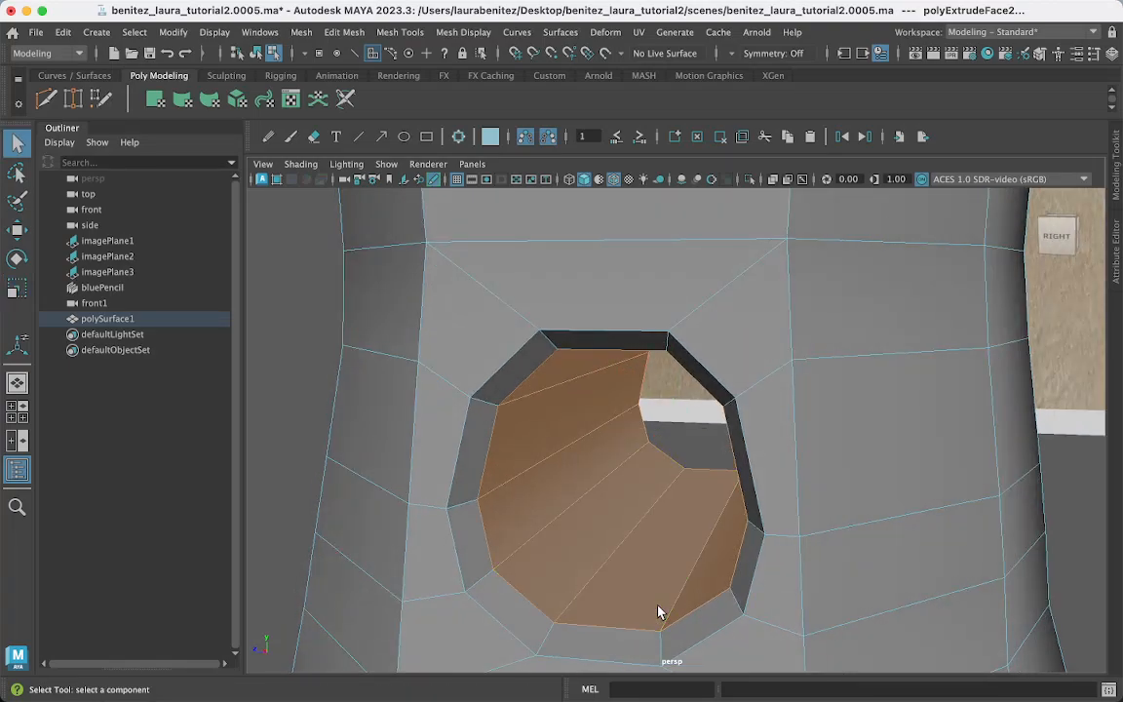
{"action": "right_click_drag", "start_coordinate": [674, 255], "coordinate": [664, 314]}
{"action": "left_click", "coordinate": [551, 345]}
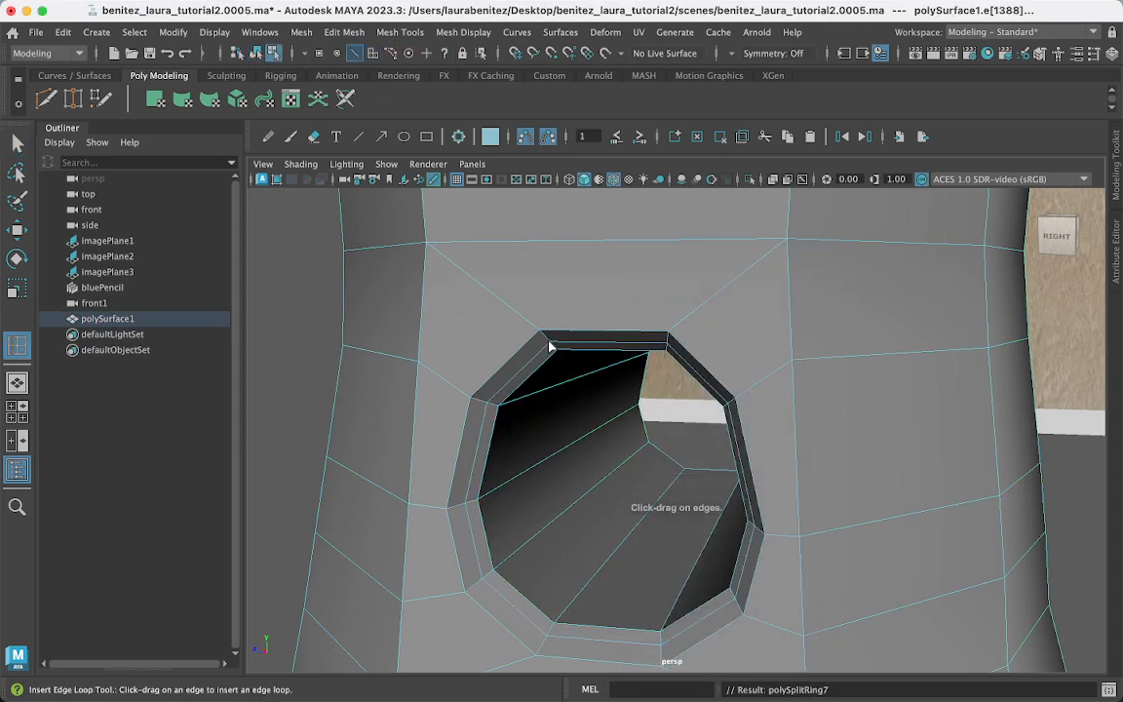
{"action": "key", "text": "r"}
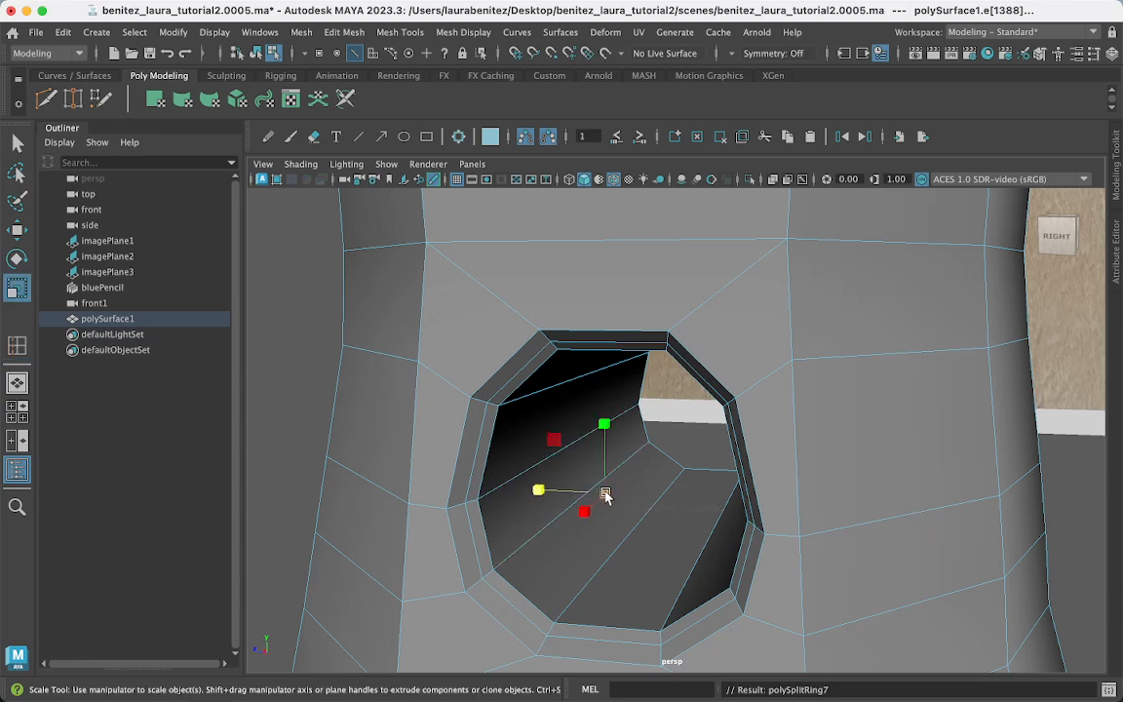
{"action": "left_click_drag", "start_coordinate": [605, 494], "coordinate": [600, 490]}
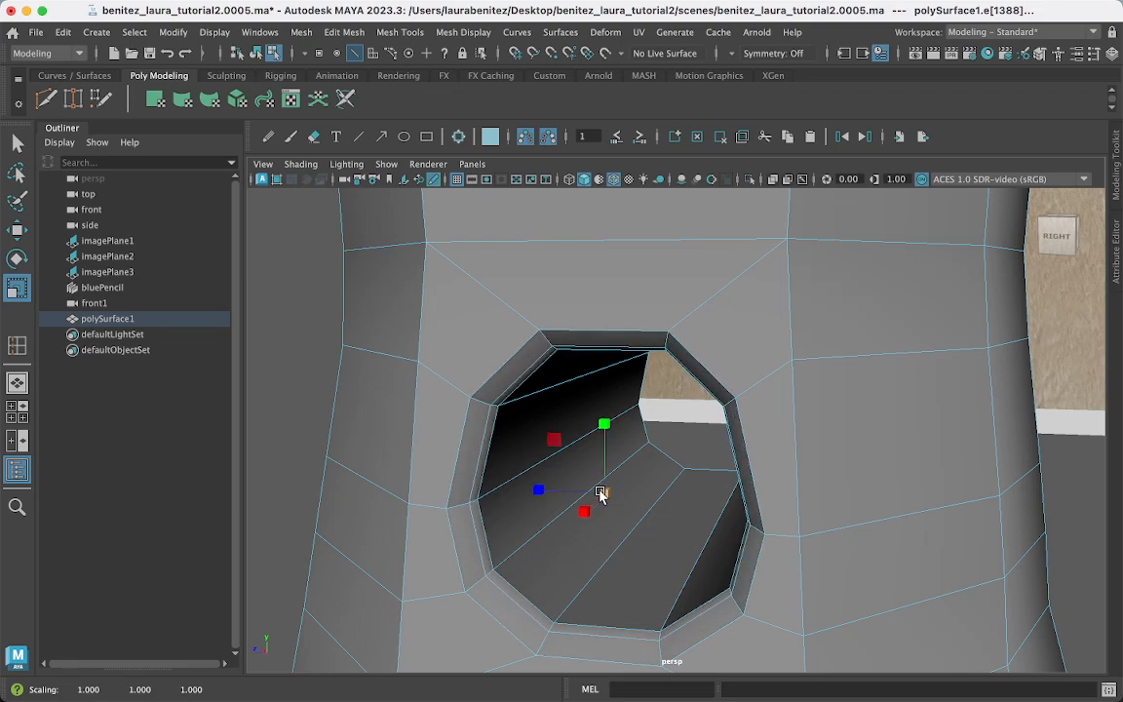
{"action": "key", "text": "w"}
{"action": "middle_click_drag", "start_coordinate": [584, 514], "coordinate": [581, 516]}
Insert a matching edge loop around the hole's rim on the handle's left side and adjust its scale and depth slightly.
{"action": "left_click_drag", "start_coordinate": [865, 484], "coordinate": [729, 489], "text": "alt"}
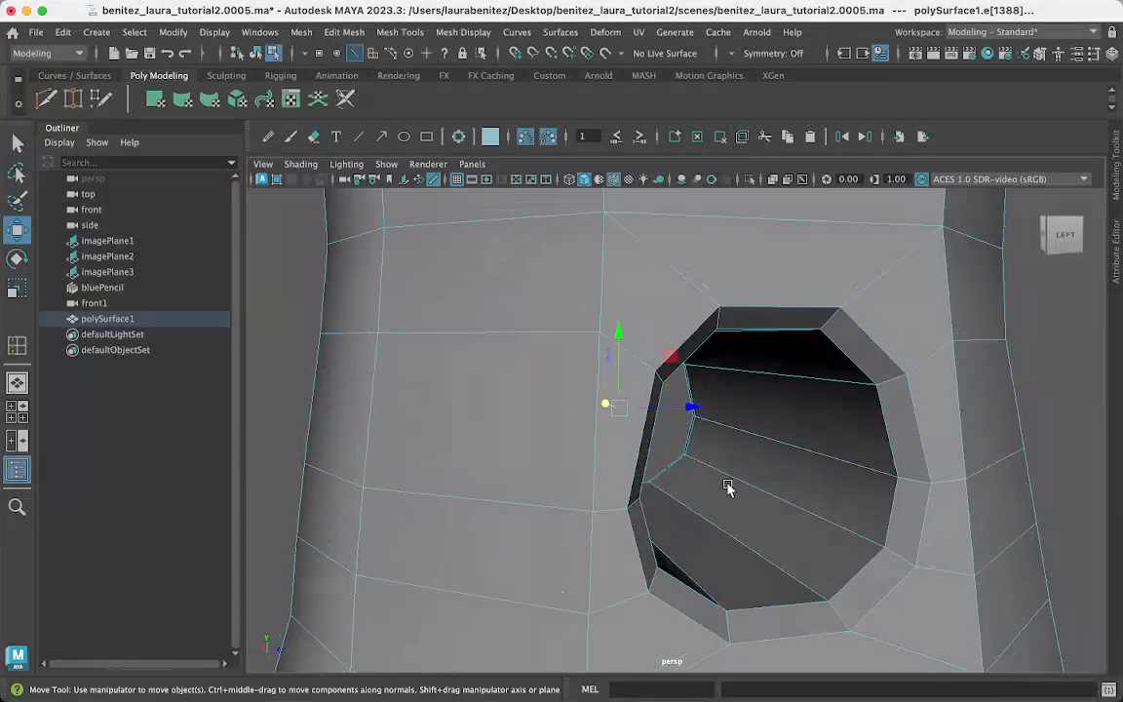
{"action": "key", "text": "y"}
{"action": "left_click", "coordinate": [898, 558]}
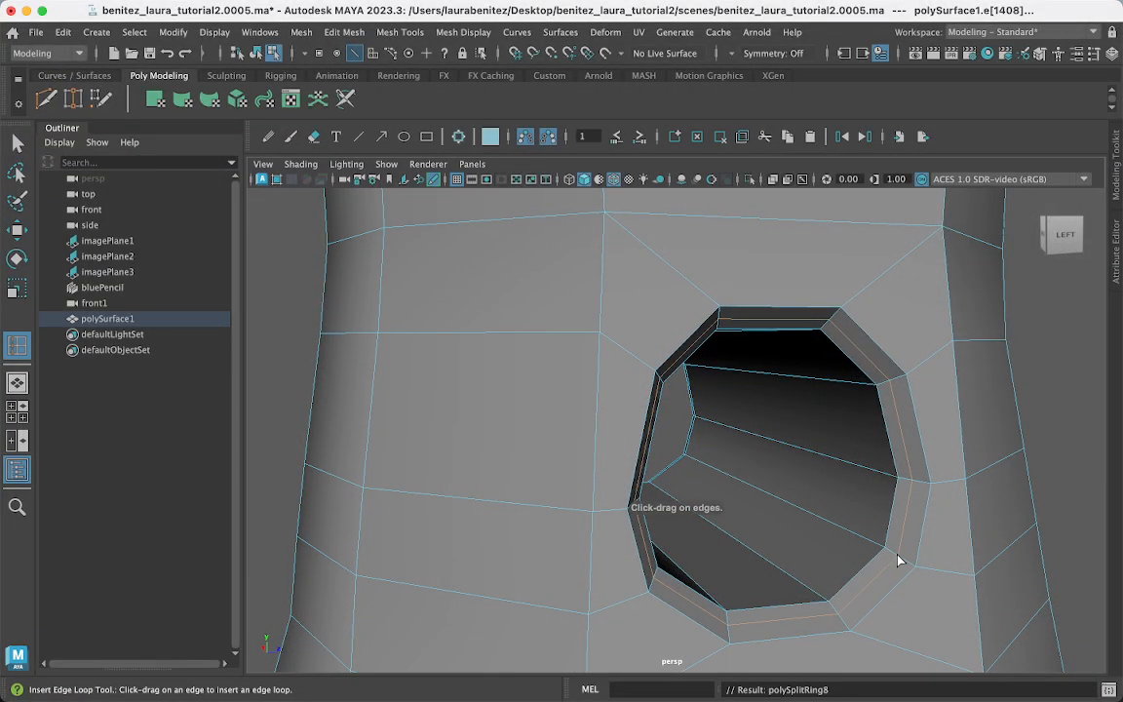
{"action": "key", "text": "r"}
{"action": "left_click_drag", "start_coordinate": [785, 474], "coordinate": [778, 475]}
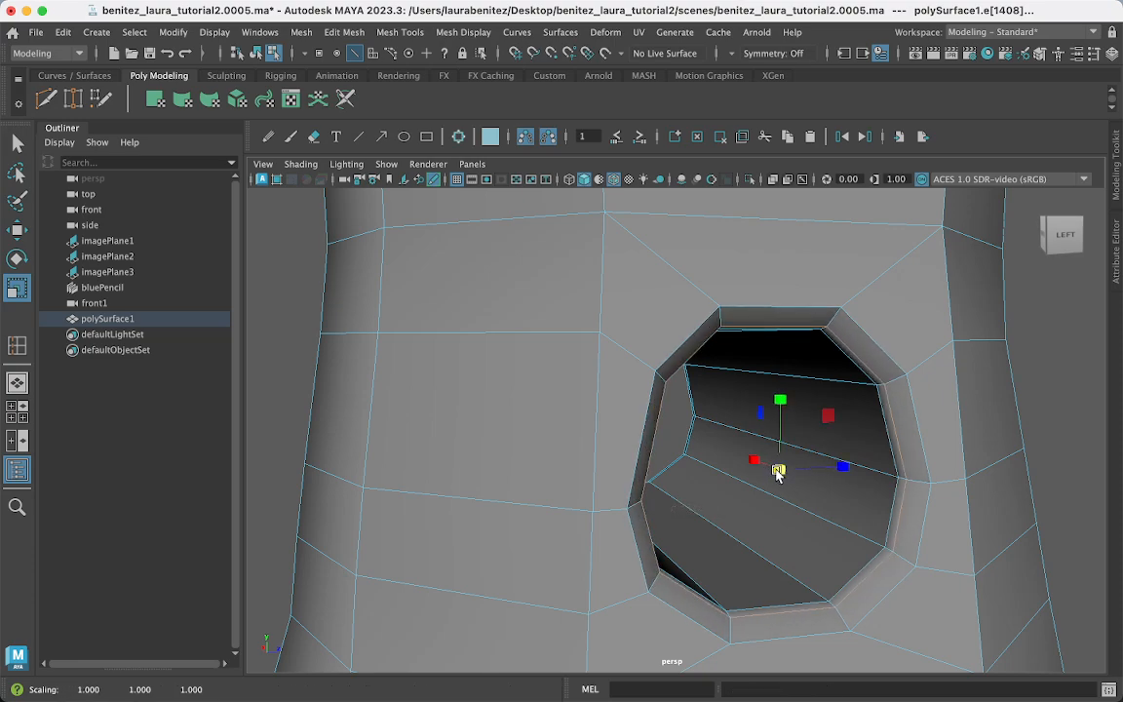
{"action": "key", "text": "w"}
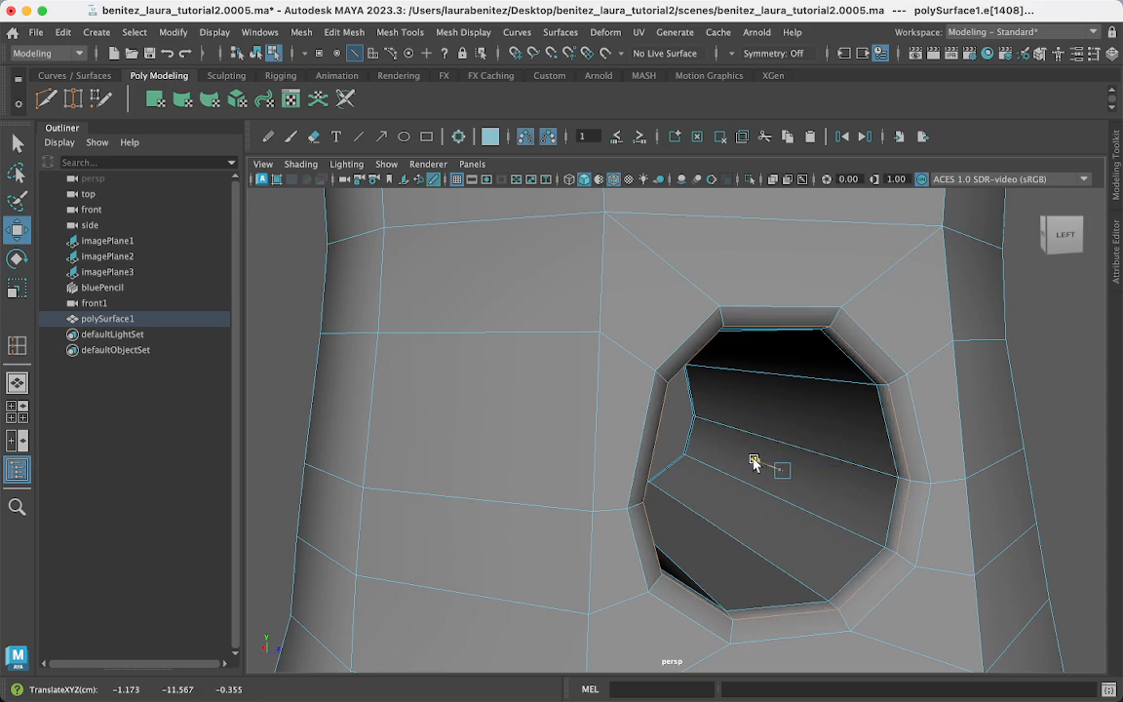
{"action": "scroll", "coordinate": [868, 499], "scroll_direction": "down", "scroll_amount": 5}
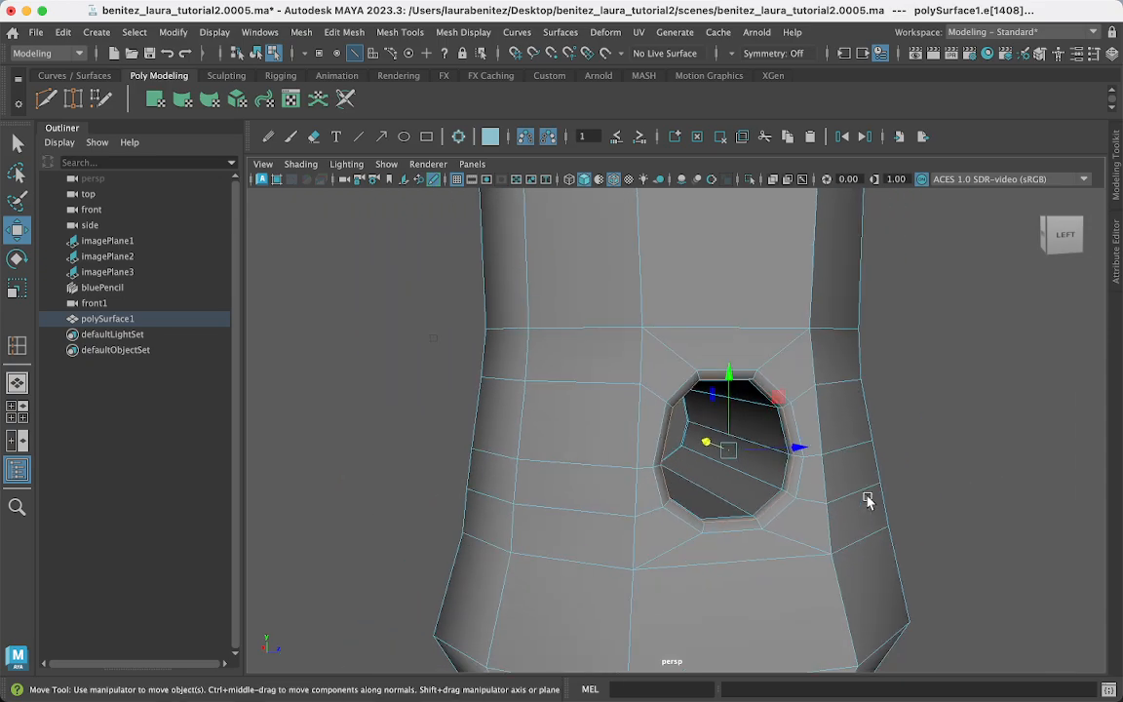
Return to object mode and examine the whole hammer with the smooth mesh preview.
{"action": "left_click_drag", "start_coordinate": [867, 497], "coordinate": [739, 395], "text": "alt"}
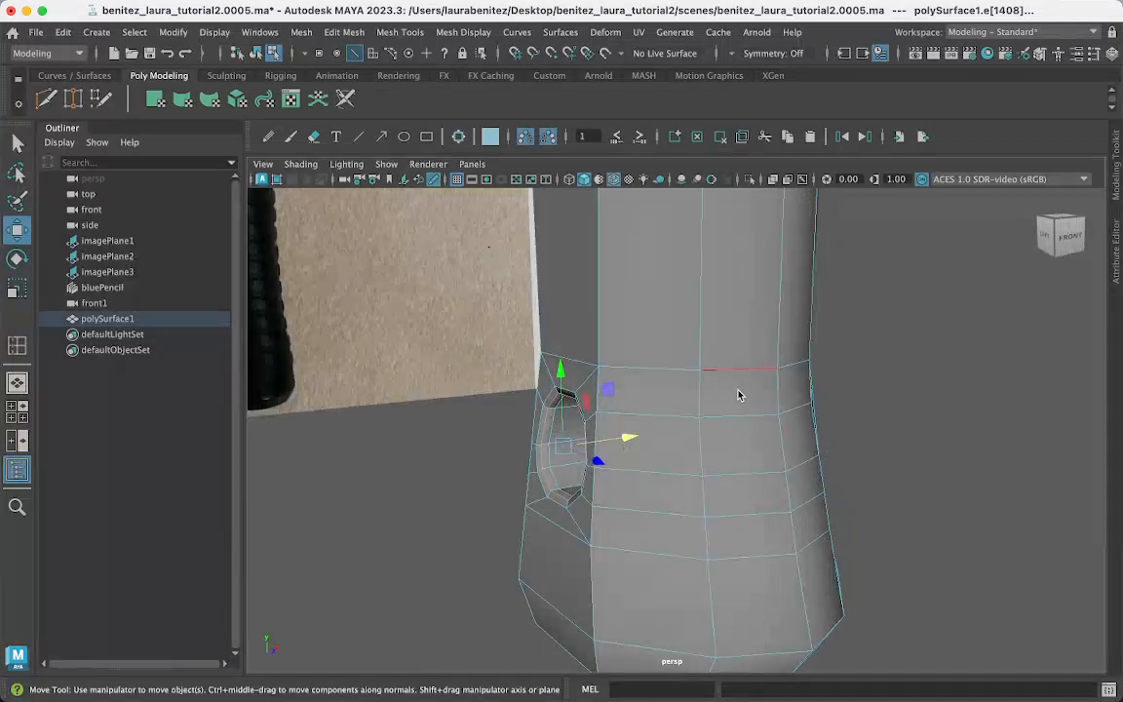
{"action": "right_click_drag", "start_coordinate": [739, 256], "coordinate": [819, 241]}
{"action": "scroll", "coordinate": [770, 378], "scroll_direction": "down", "scroll_amount": 8}
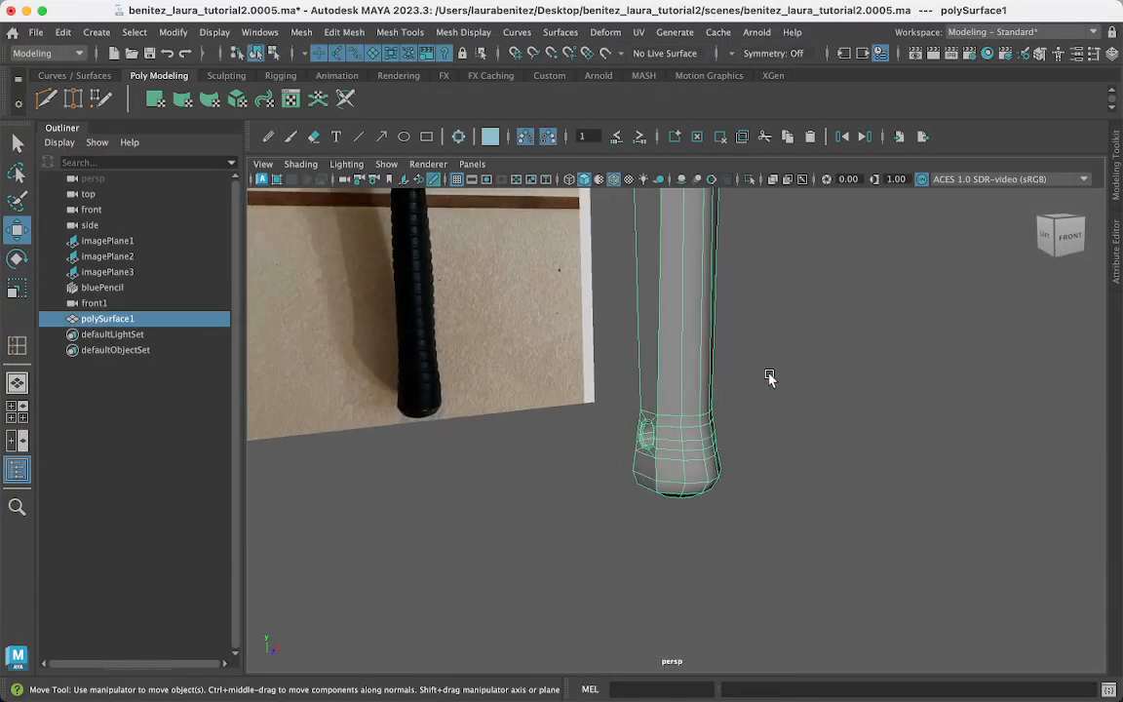
{"action": "left_click_drag", "start_coordinate": [770, 378], "coordinate": [641, 566], "text": "alt"}
{"action": "key", "text": "w"}
{"action": "left_click", "coordinate": [733, 393]}
{"action": "scroll", "coordinate": [734, 394], "scroll_direction": "up", "scroll_amount": 6}
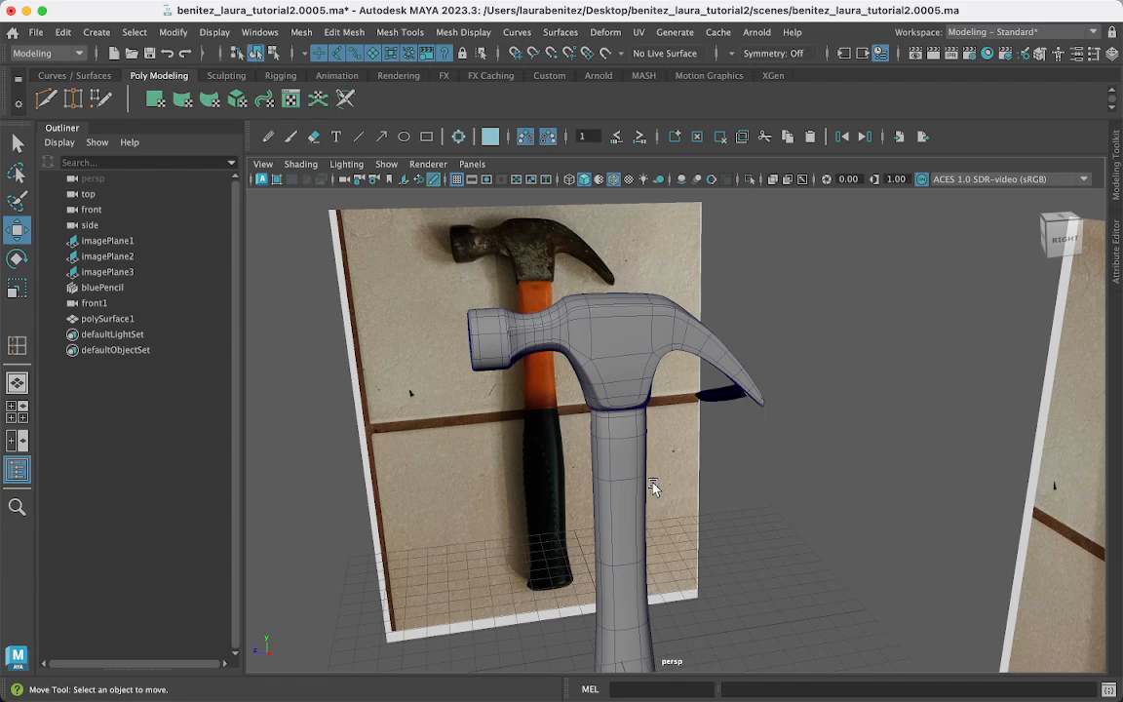
{"action": "left_click", "coordinate": [618, 457]}
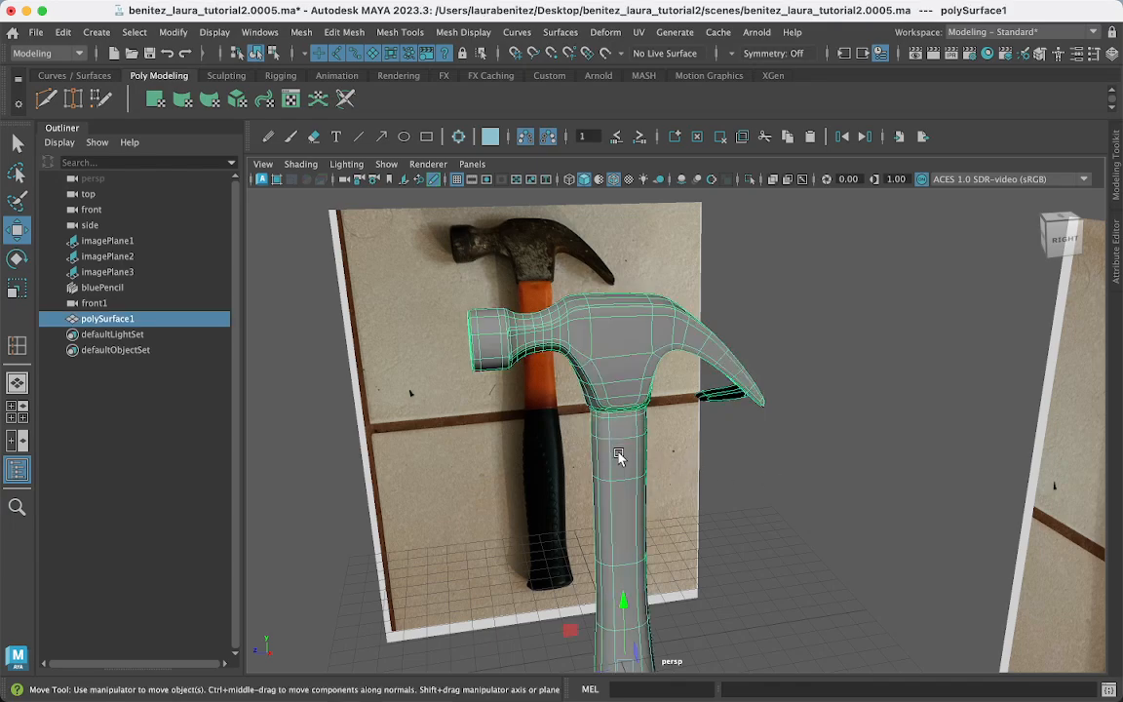
{"action": "key", "text": "3"}
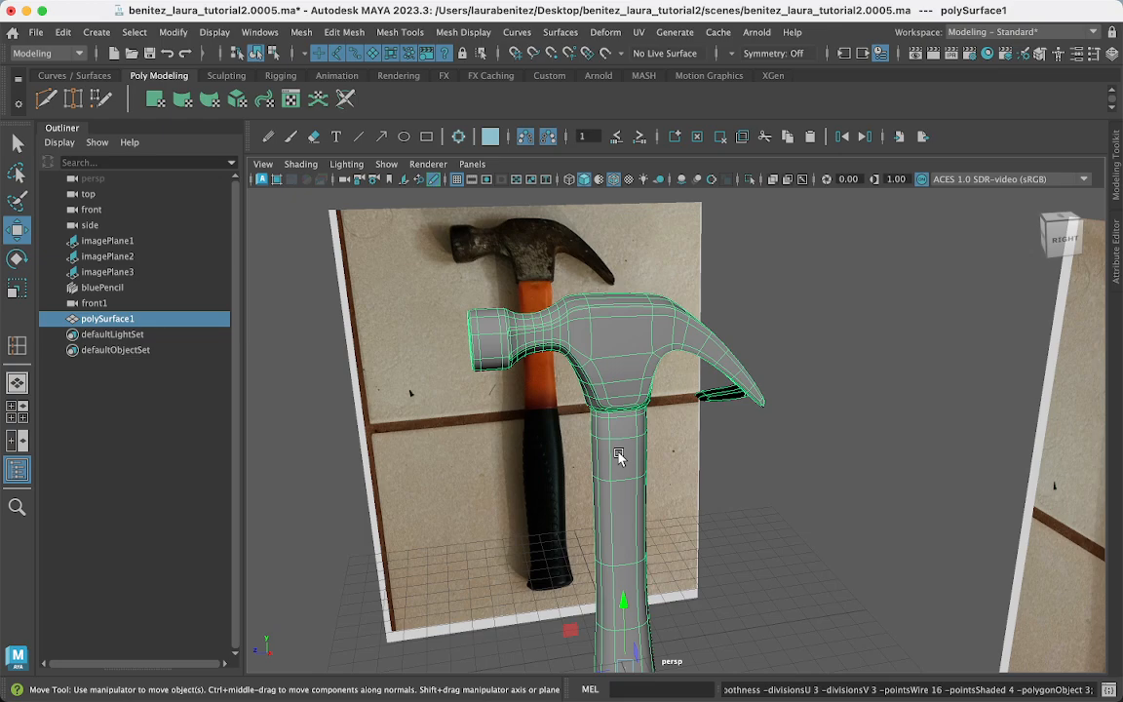
Compare the hammer's smoothed preview with its unsmoothed mesh, finishing on the unsmoothed display.
{"action": "left_click", "coordinate": [784, 477]}
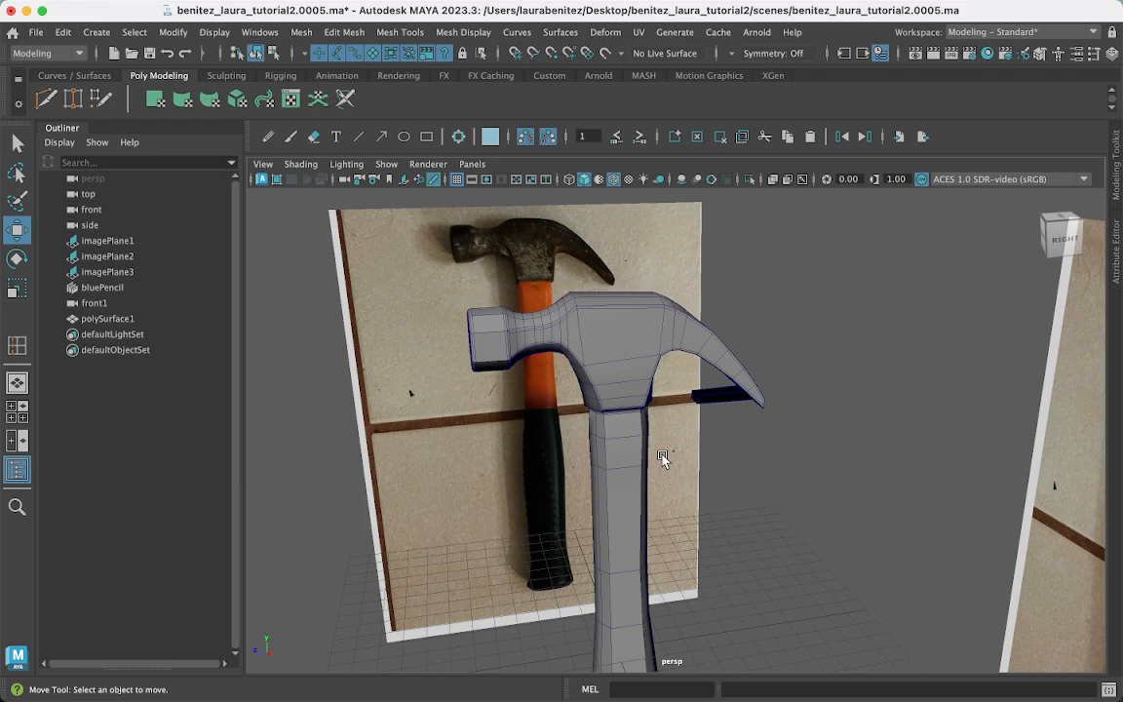
{"action": "left_click", "coordinate": [627, 423]}
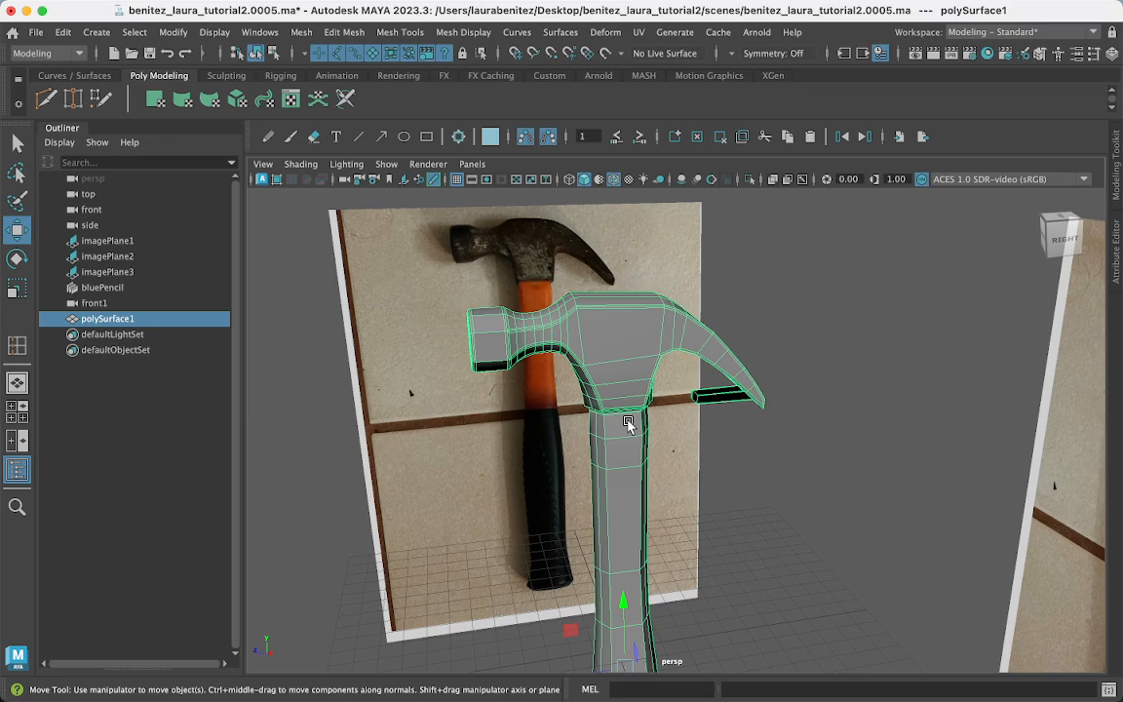
{"action": "key", "text": "1"}
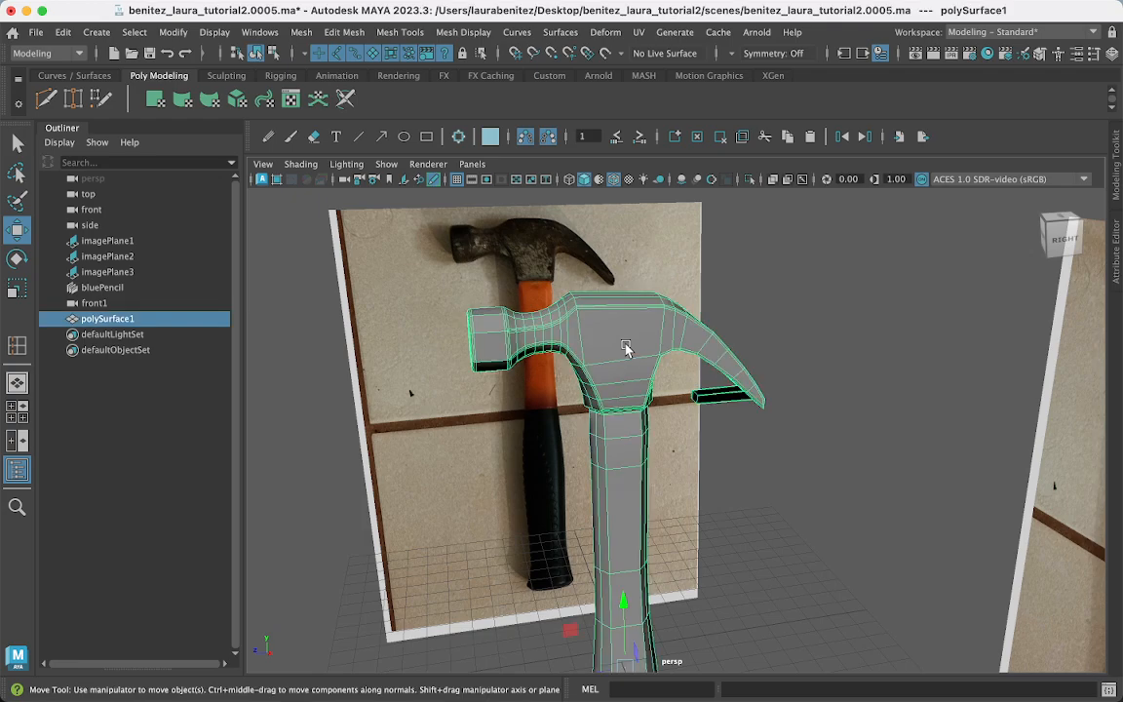
{"action": "key", "text": "3"}
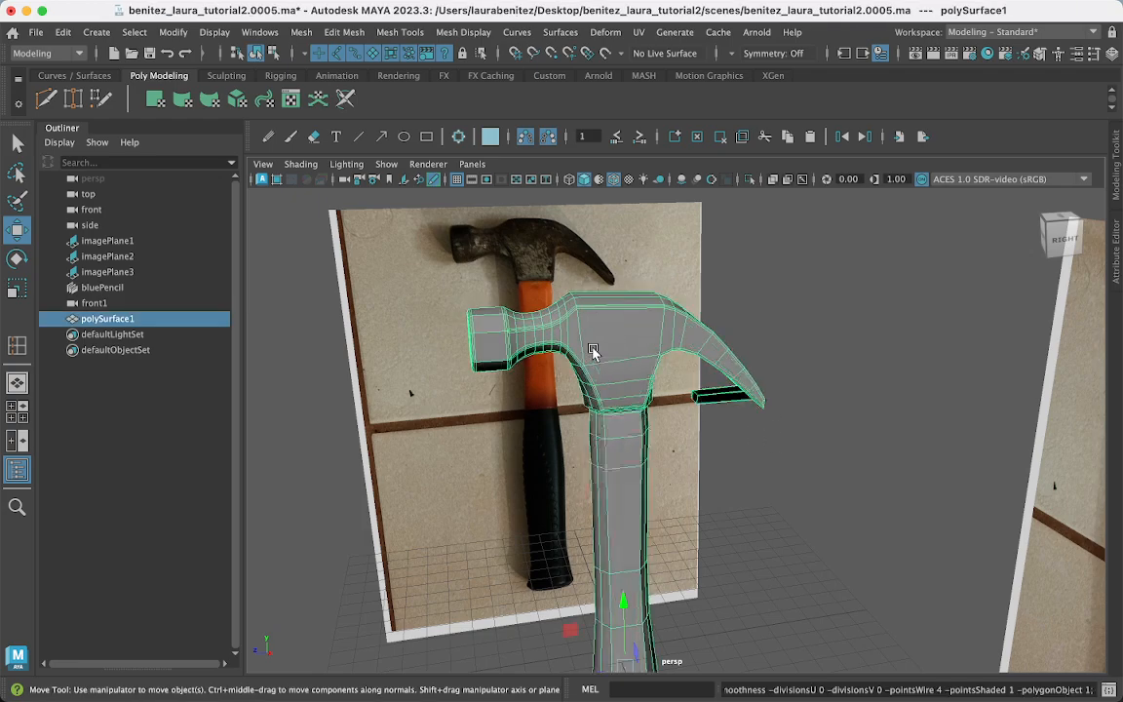
{"action": "key", "text": "3"}
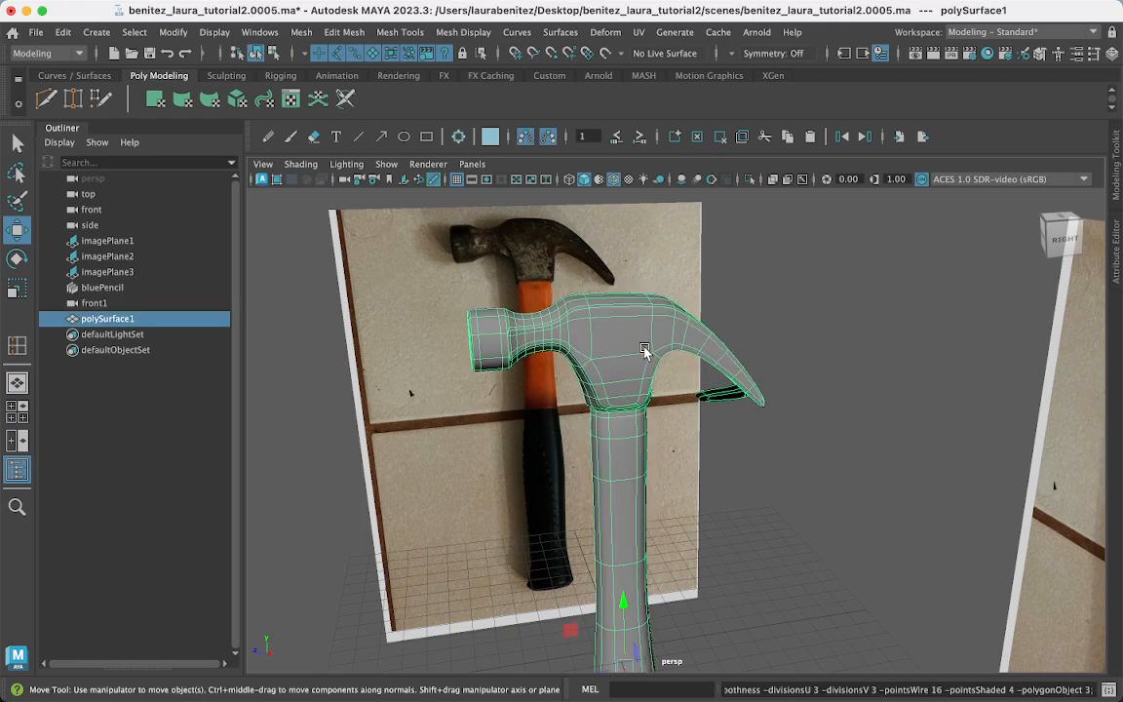
{"action": "key", "text": "1"}
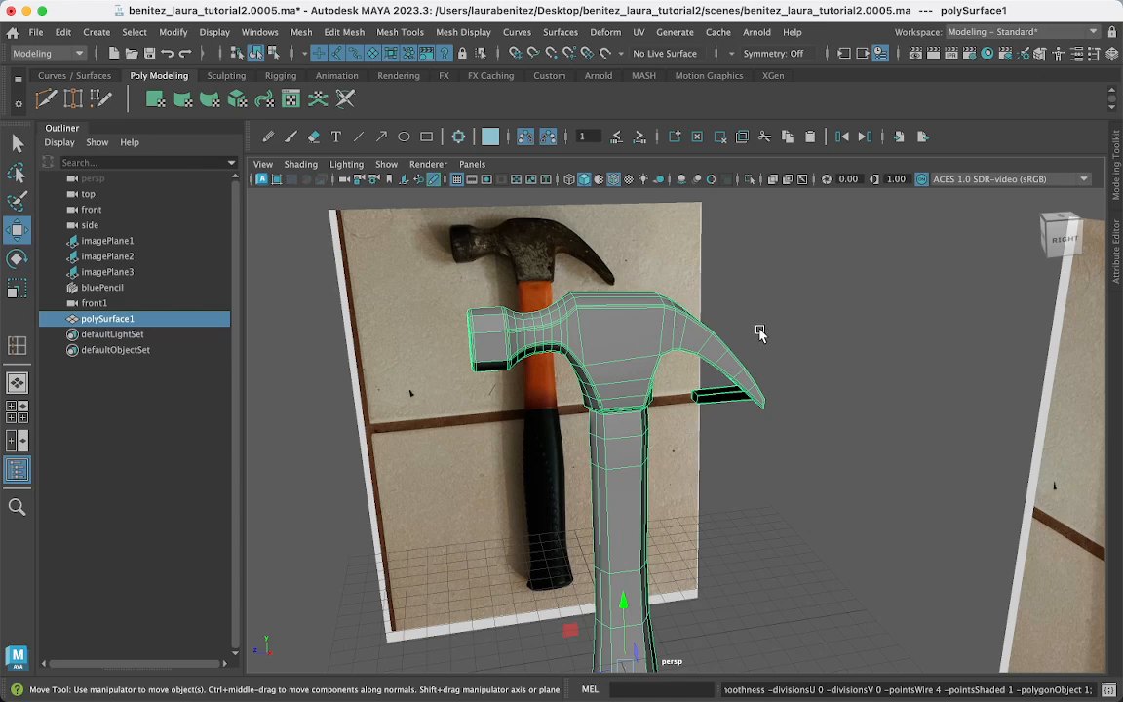
Select the two end faces of the stray extruded claw prong and move them back to its tip, restoring the prong's shape.
{"action": "right_click_drag", "start_coordinate": [746, 256], "coordinate": [802, 279]}
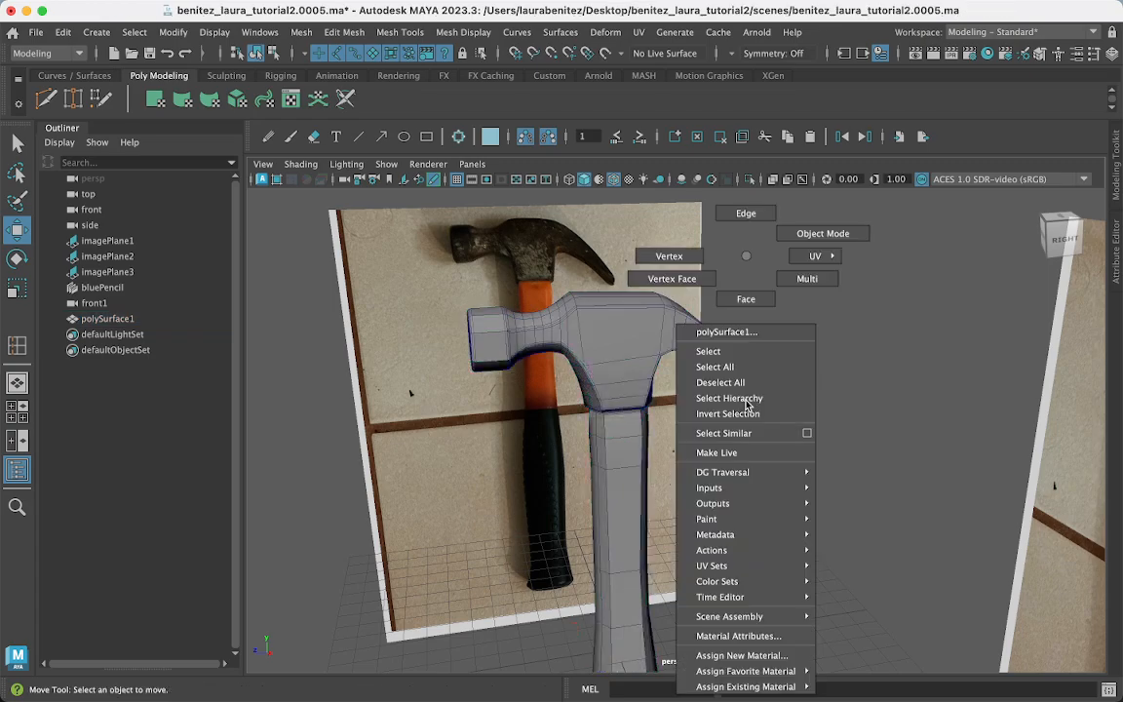
{"action": "left_click", "coordinate": [731, 395]}
{"action": "left_click_drag", "start_coordinate": [785, 383], "coordinate": [825, 383], "text": "alt"}
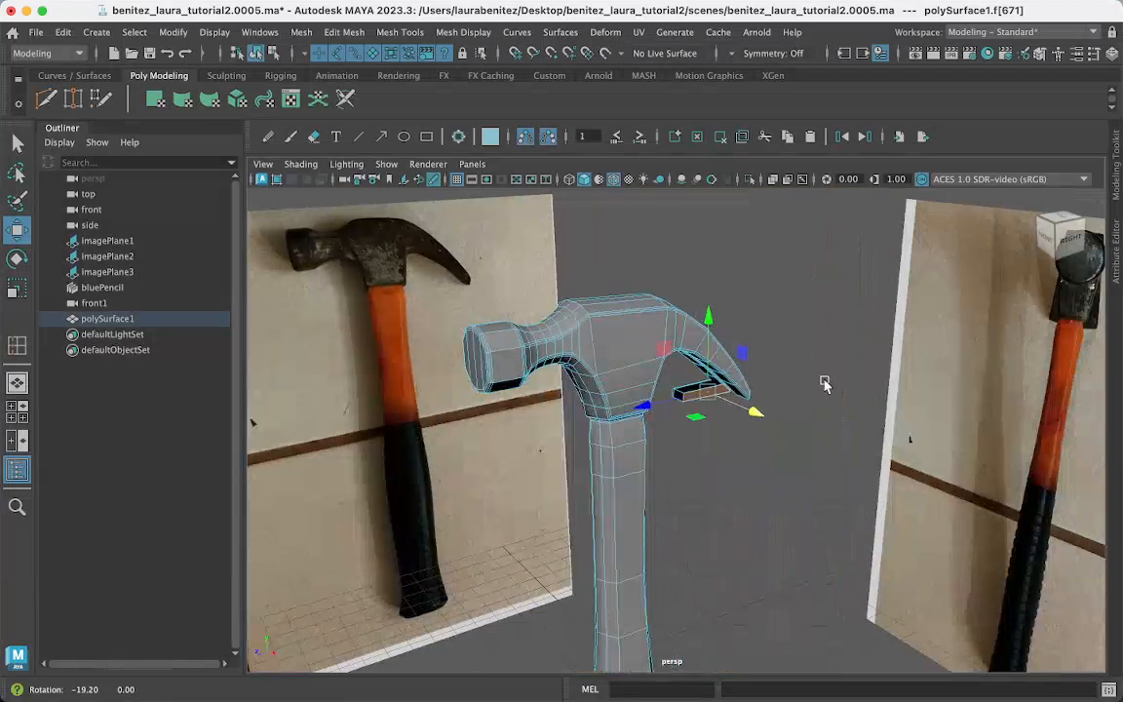
{"action": "key", "text": "q"}
{"action": "left_click", "coordinate": [675, 392]}
{"action": "scroll", "coordinate": [677, 398], "scroll_direction": "up", "scroll_amount": 3}
{"action": "scroll", "coordinate": [676, 397], "scroll_direction": "up", "scroll_amount": 5}
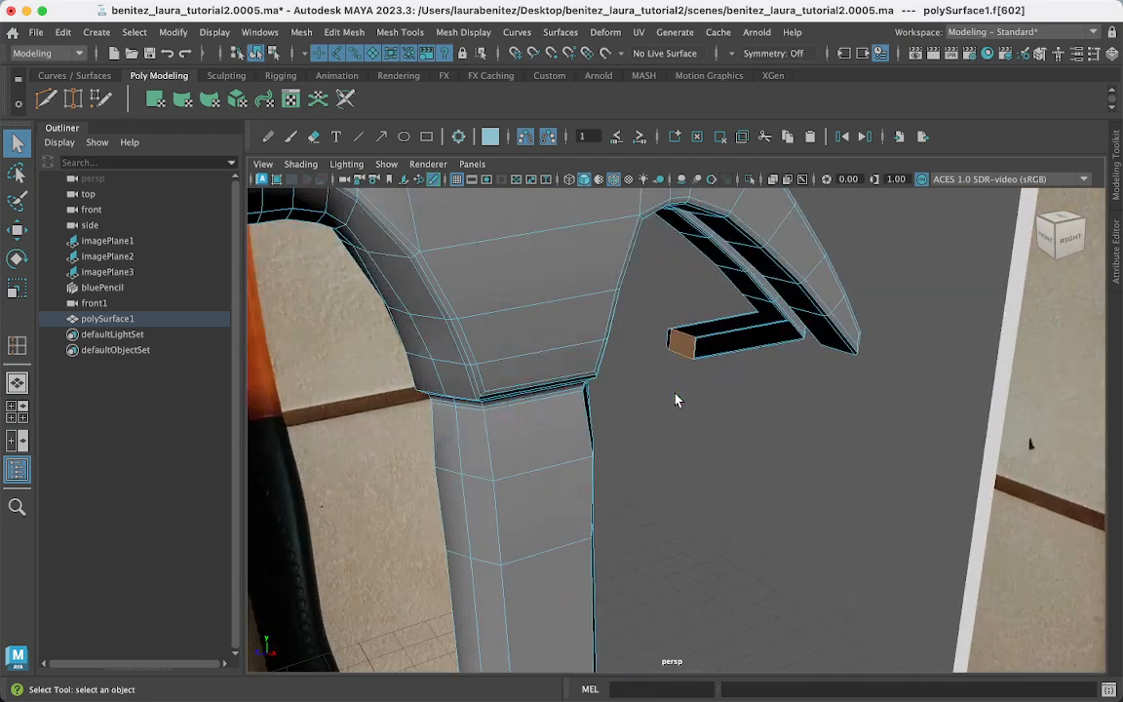
{"action": "left_click", "coordinate": [696, 325]}
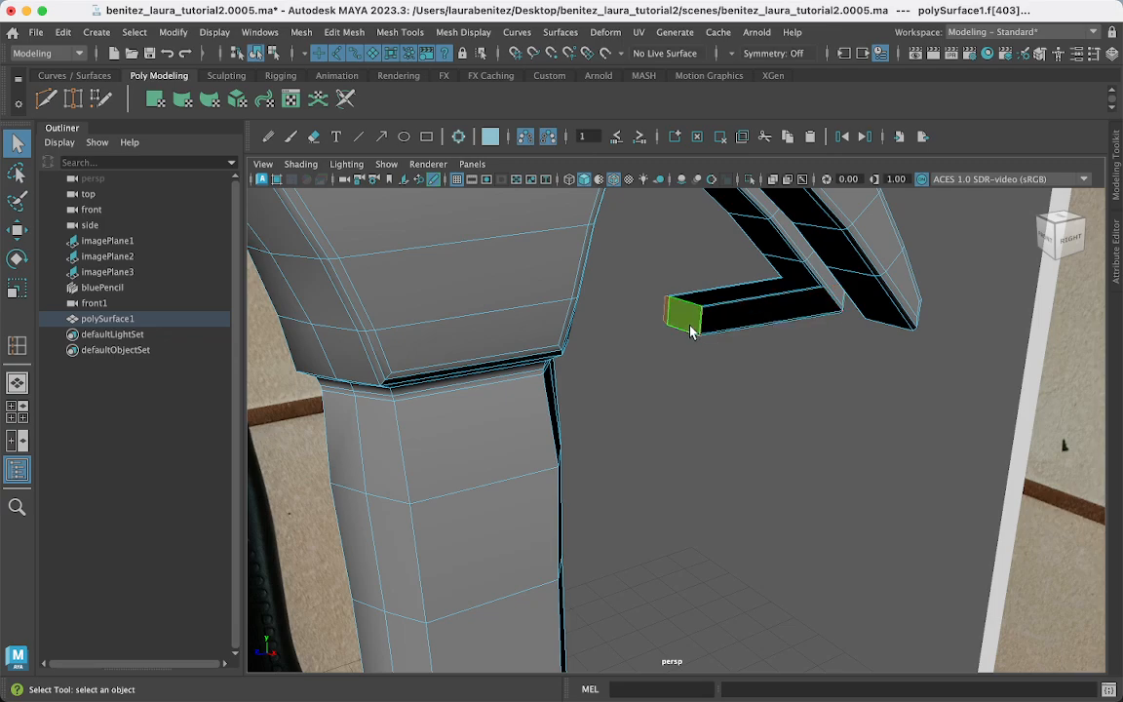
{"action": "key", "text": "w"}
{"action": "left_click_drag", "start_coordinate": [627, 329], "coordinate": [754, 342]}
{"action": "middle_click_drag", "start_coordinate": [814, 350], "coordinate": [527, 345], "text": "alt"}
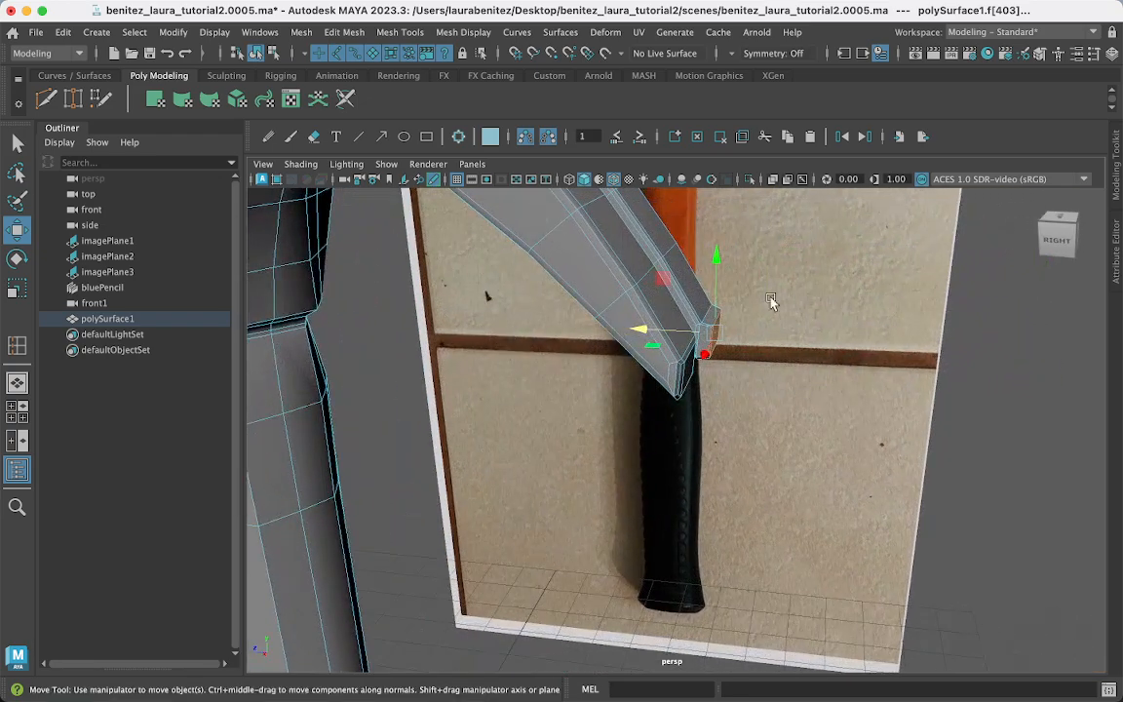
Fine-tune the height and depth of the prong's tip faces to line up with the neighbouring claw prong.
{"action": "left_click", "coordinate": [715, 265]}
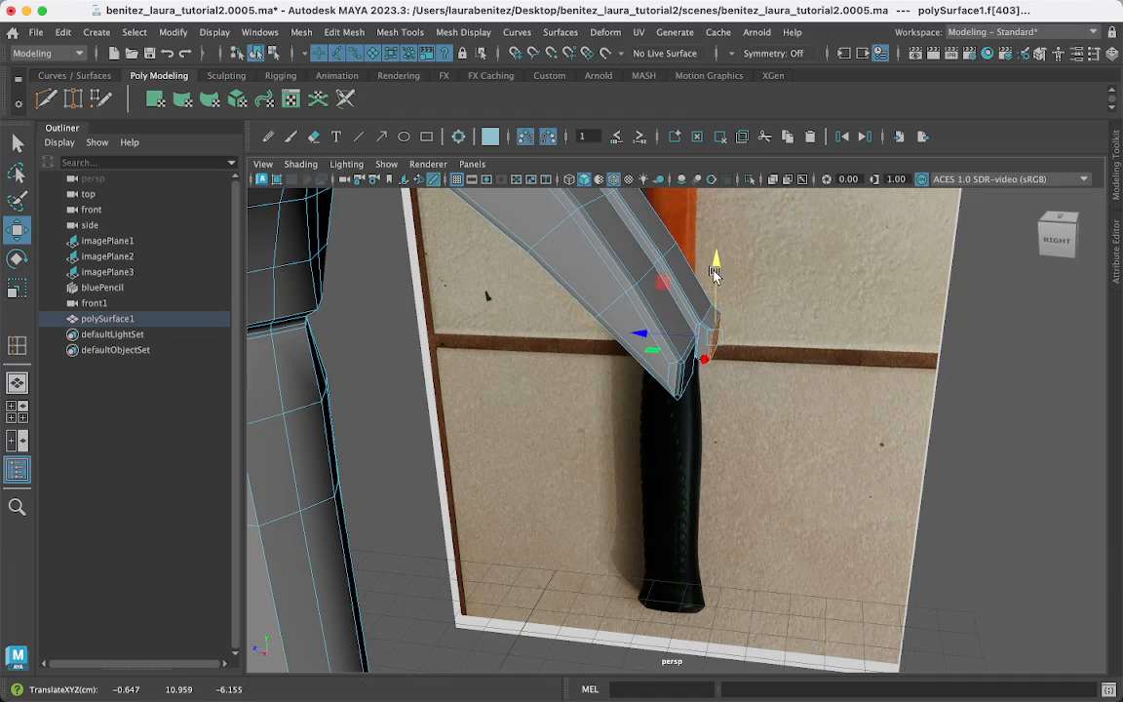
{"action": "left_click_drag", "start_coordinate": [653, 338], "coordinate": [639, 332]}
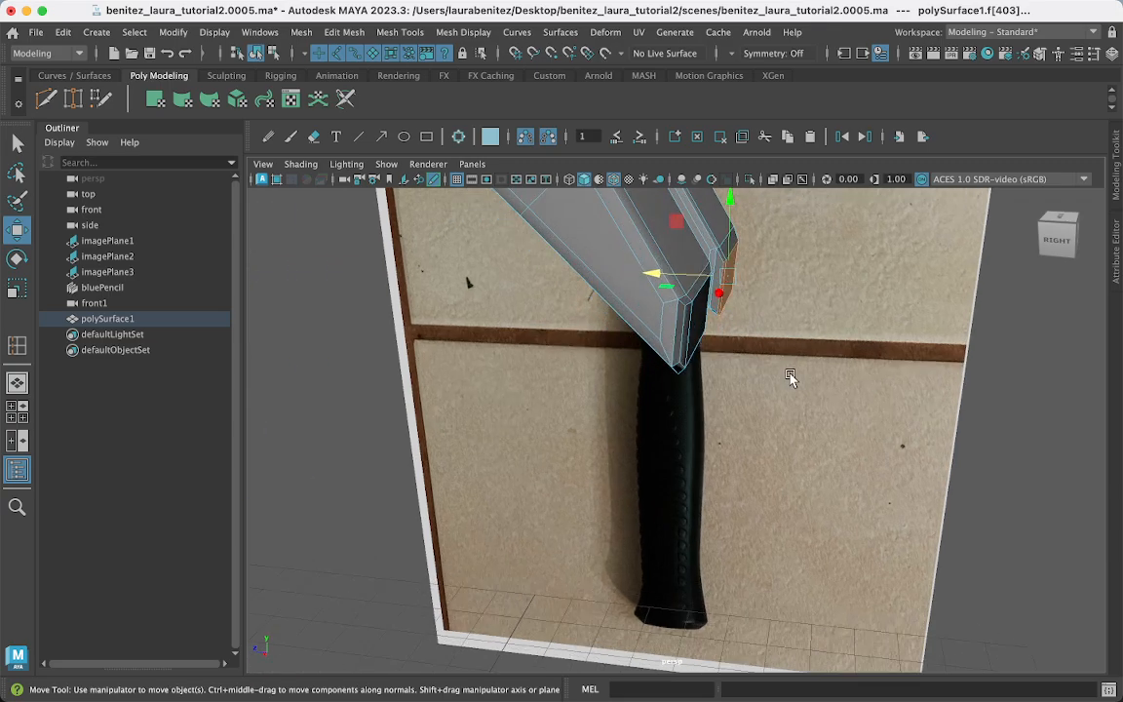
{"action": "scroll", "coordinate": [794, 374], "scroll_direction": "down", "scroll_amount": 6}
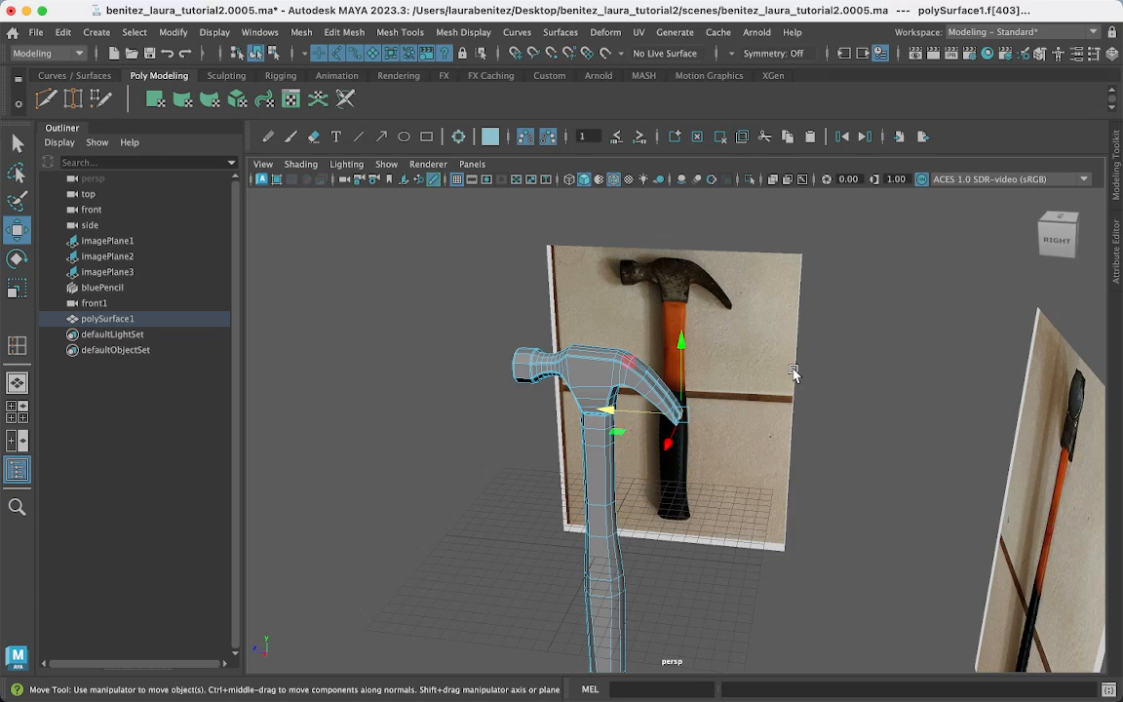
Save the scene as a new version, changing the number in the file name to 0006.
{"action": "left_click", "coordinate": [35, 32]}
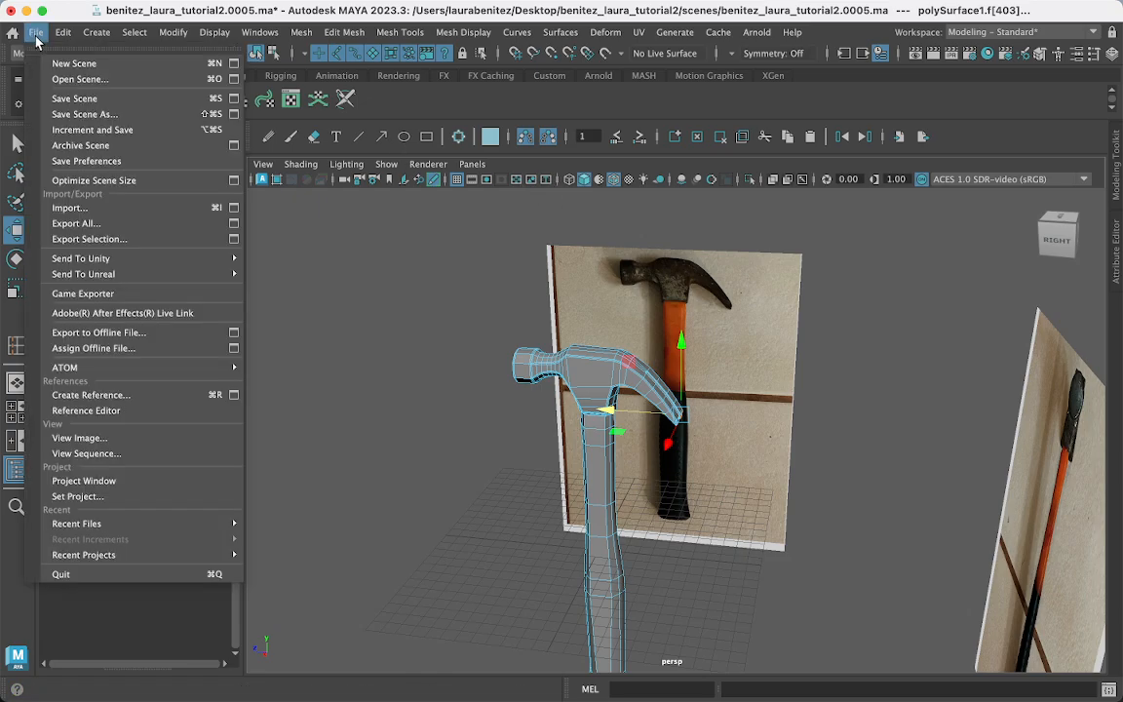
{"action": "left_click", "coordinate": [116, 115]}
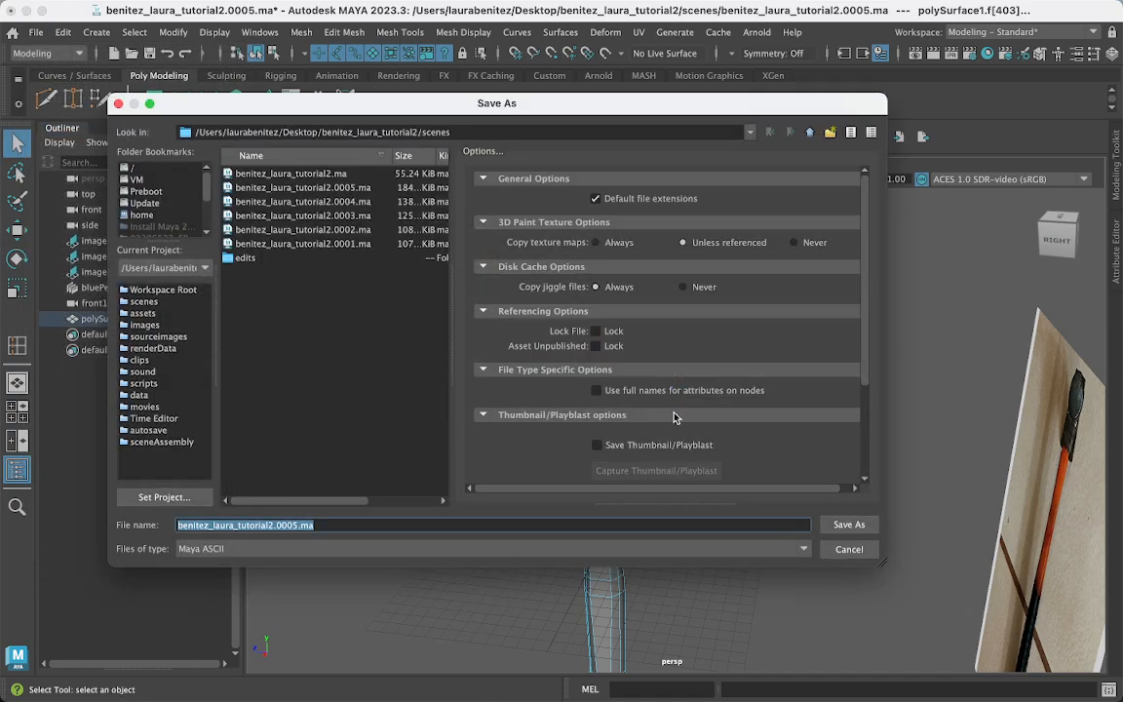
{"action": "left_click", "coordinate": [293, 526]}
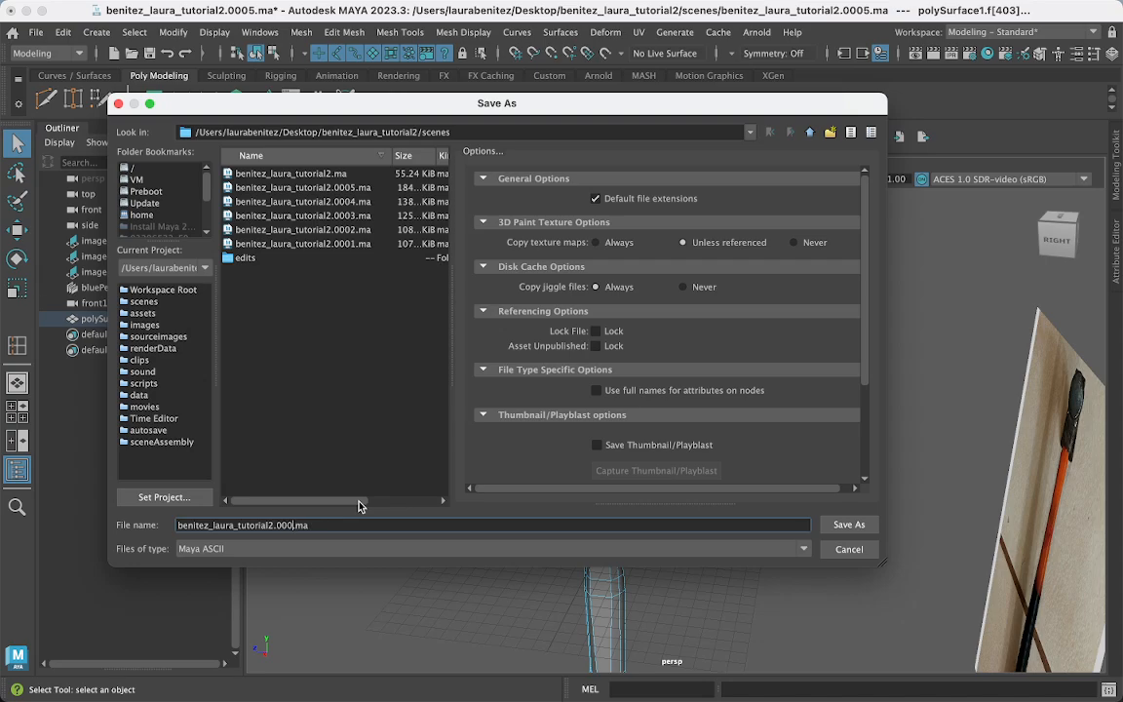
{"action": "left_click", "coordinate": [860, 527]}
{"action": "key", "text": "w"}
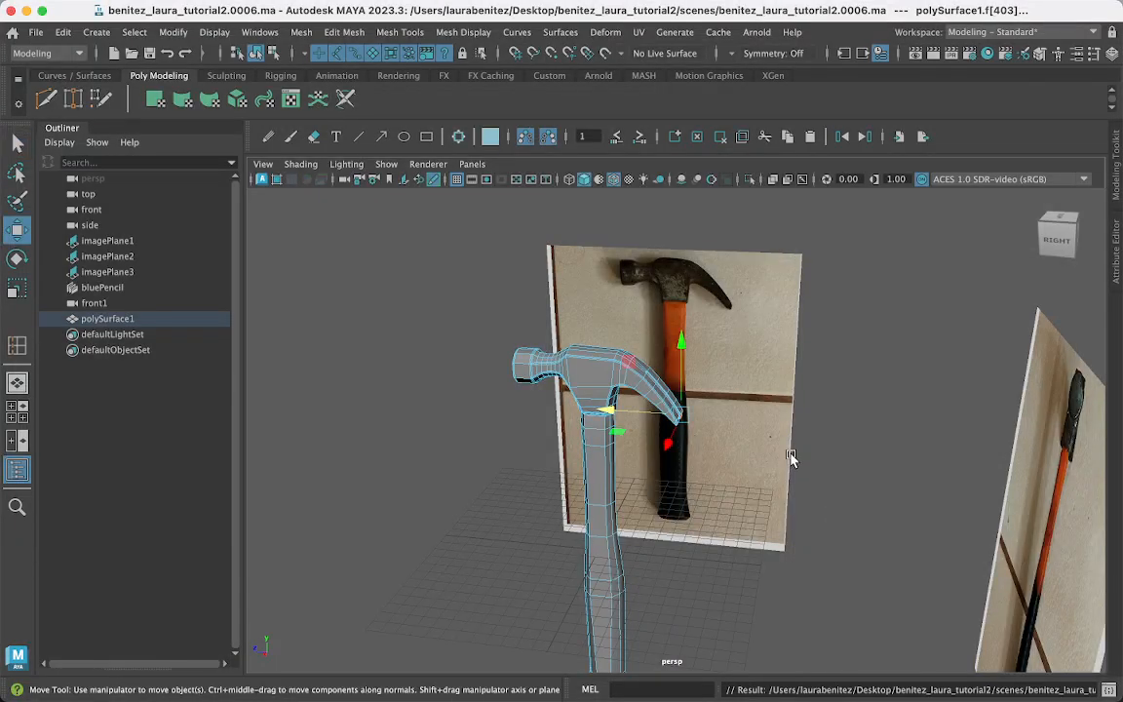
Hide the reference images imagePlane1 and imagePlane3.
{"action": "left_click", "coordinate": [767, 453]}
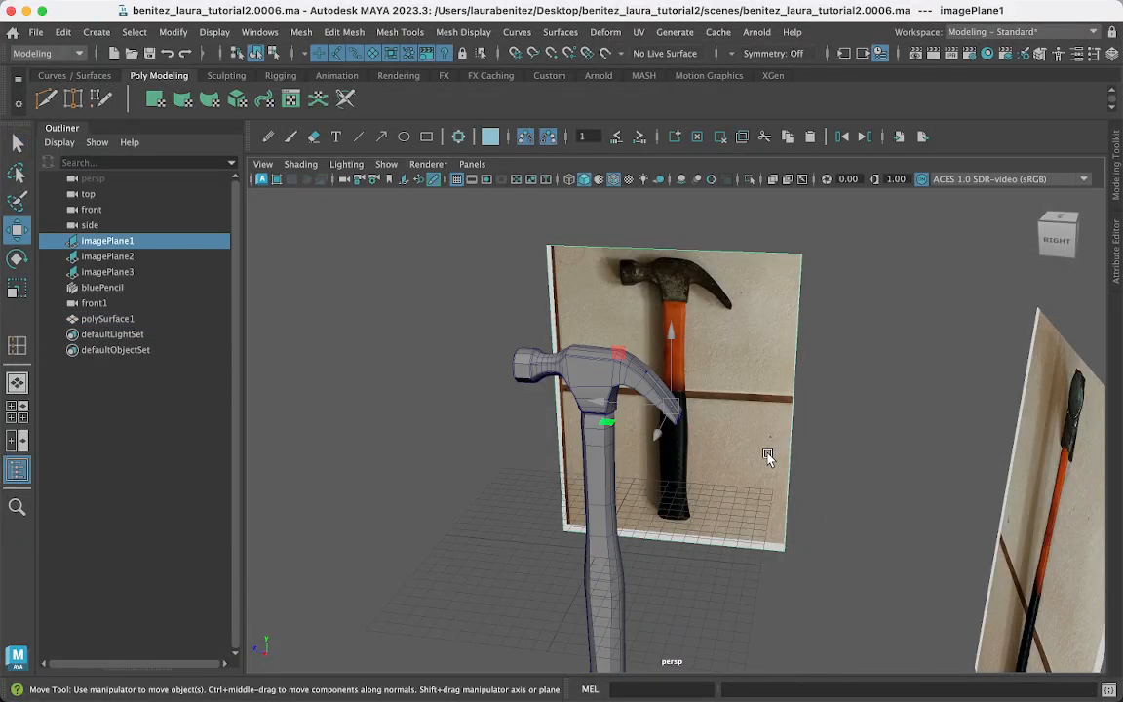
{"action": "scroll", "coordinate": [768, 458], "scroll_direction": "up", "scroll_amount": 3}
{"action": "scroll", "coordinate": [768, 457], "scroll_direction": "up", "scroll_amount": 2}
{"action": "scroll", "coordinate": [769, 458], "scroll_direction": "down", "scroll_amount": 6}
{"action": "right_click", "coordinate": [774, 414]}
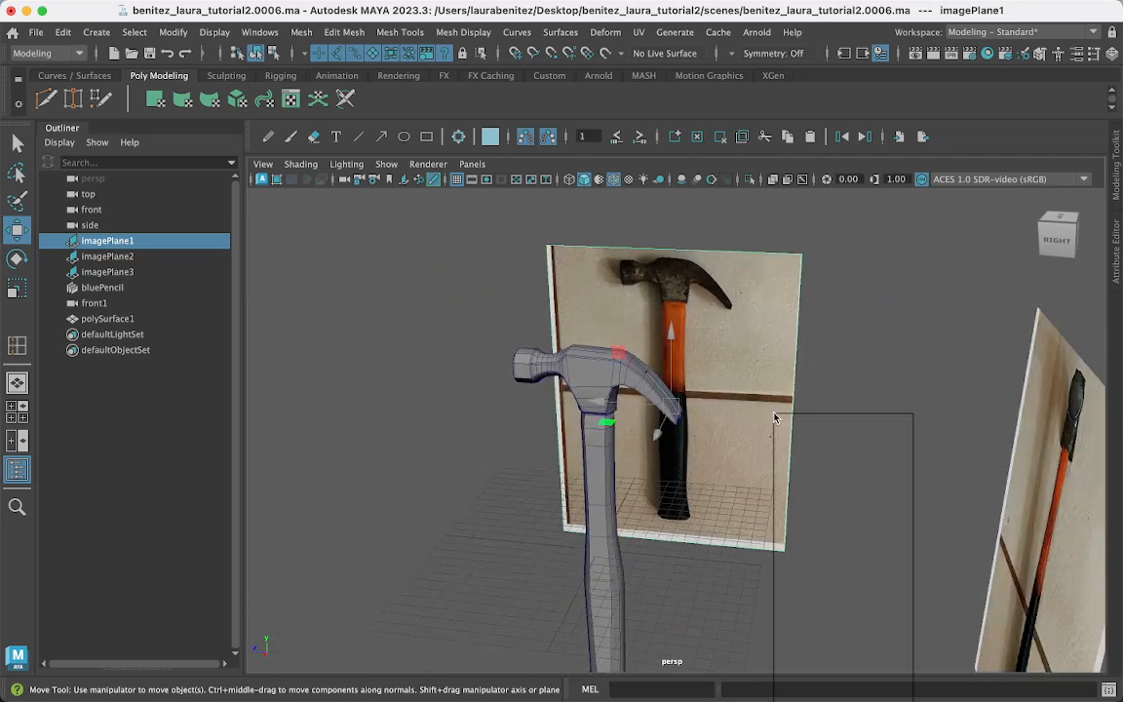
{"action": "left_click", "coordinate": [719, 303]}
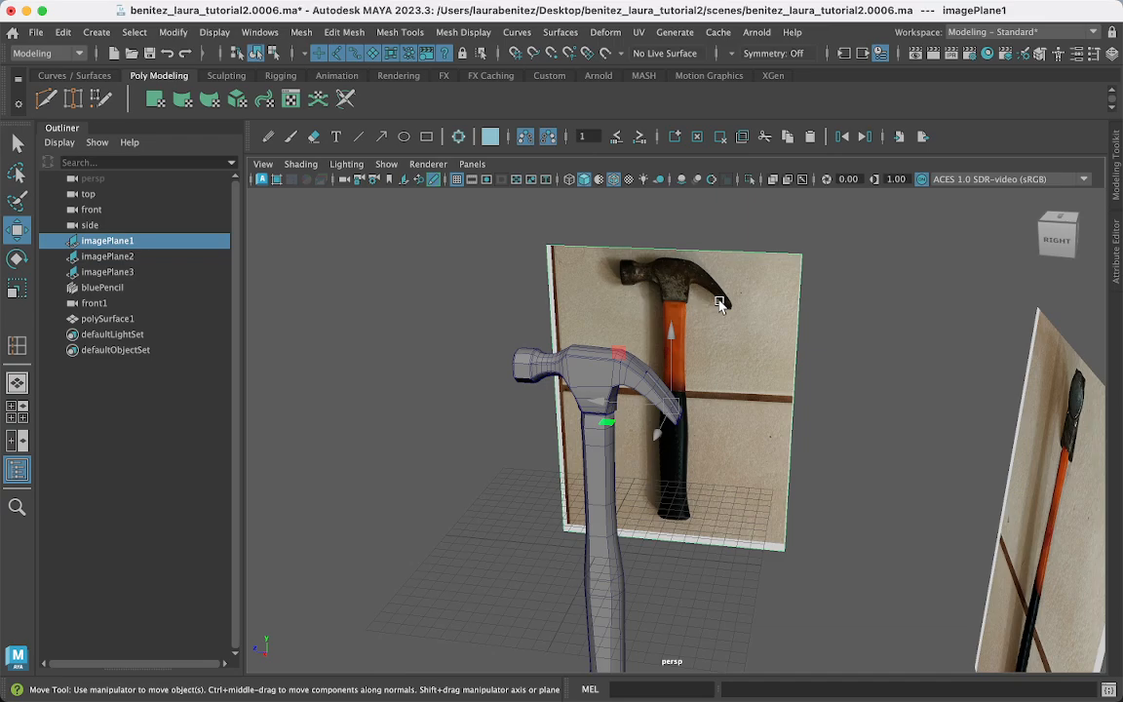
{"action": "key", "text": "h"}
{"action": "left_click", "coordinate": [1032, 455]}
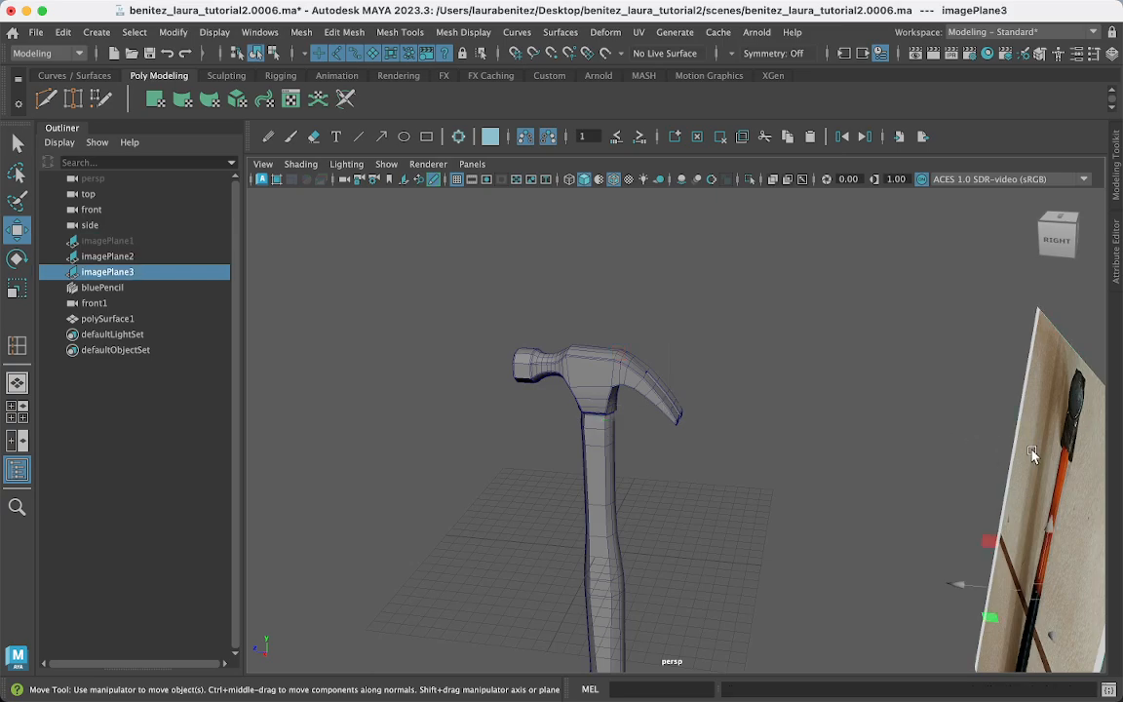
{"action": "key", "text": "h"}
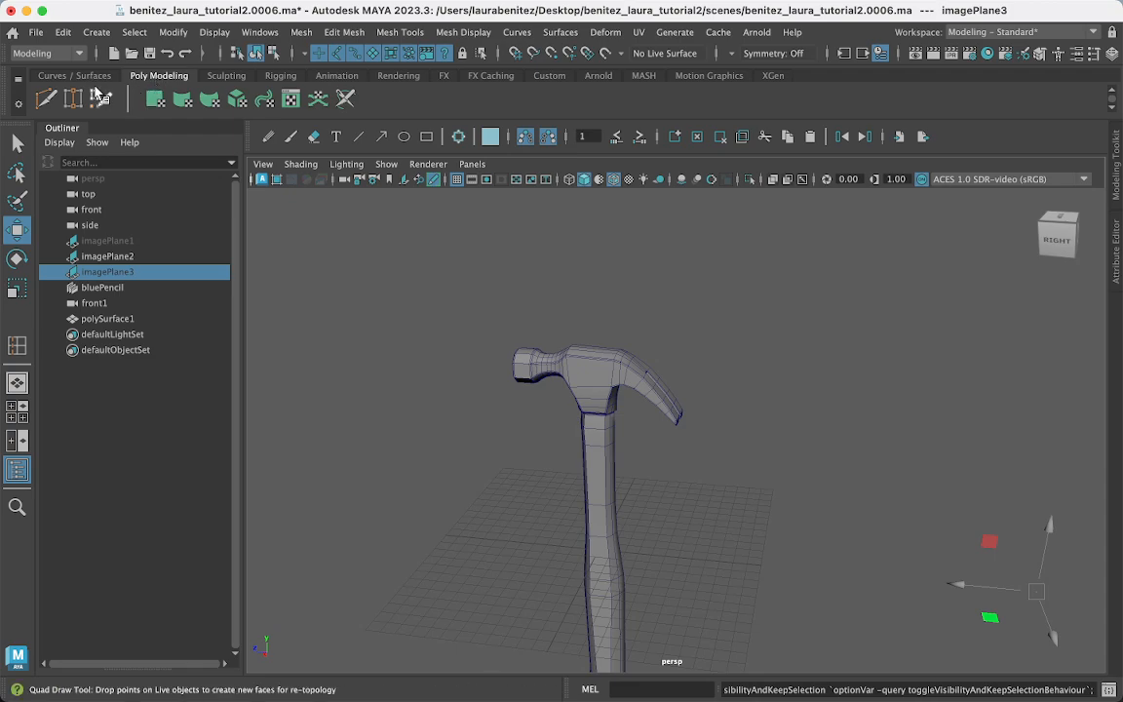
Create a polygon plane at the grid's centre and scale it uniformly to about 102 as a large floor.
{"action": "scroll", "coordinate": [126, 105], "scroll_direction": "up", "scroll_amount": 2}
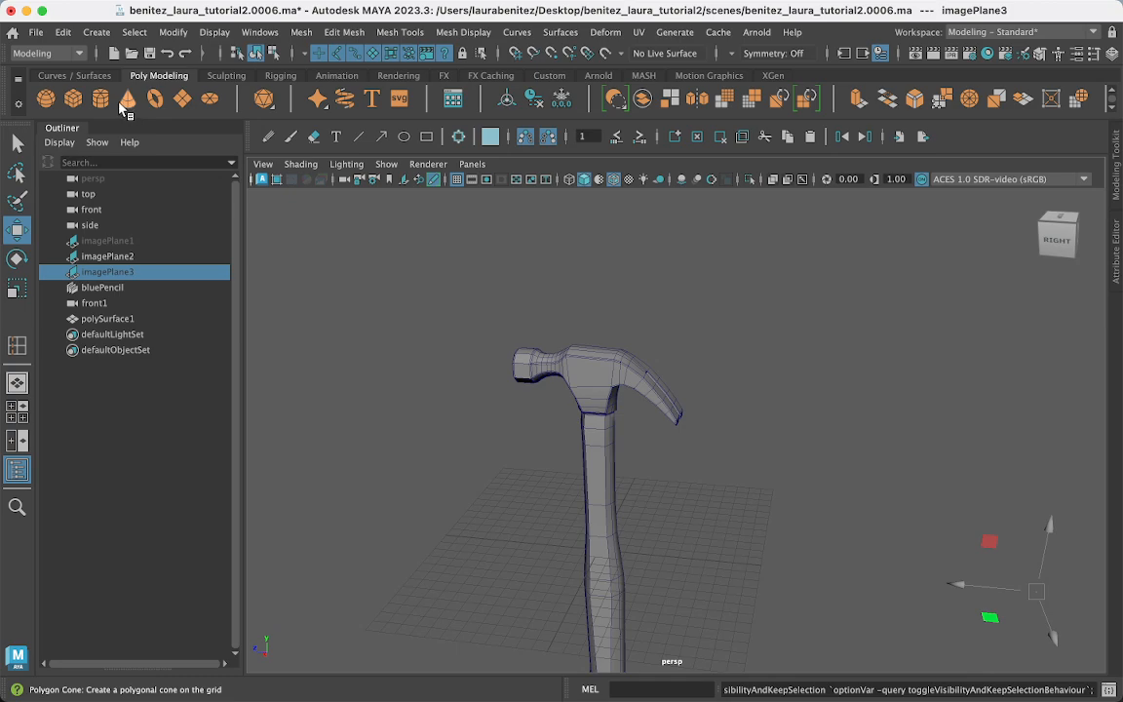
{"action": "left_click", "coordinate": [184, 100]}
{"action": "key", "text": "r"}
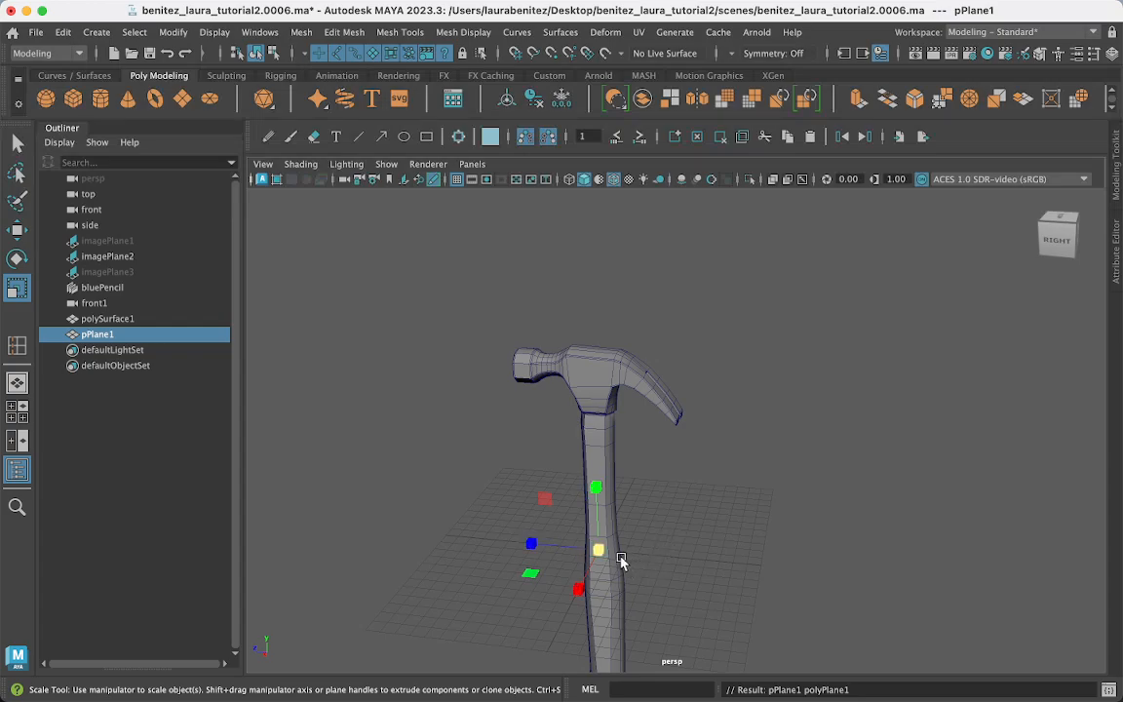
{"action": "left_click_drag", "start_coordinate": [599, 551], "coordinate": [1063, 677]}
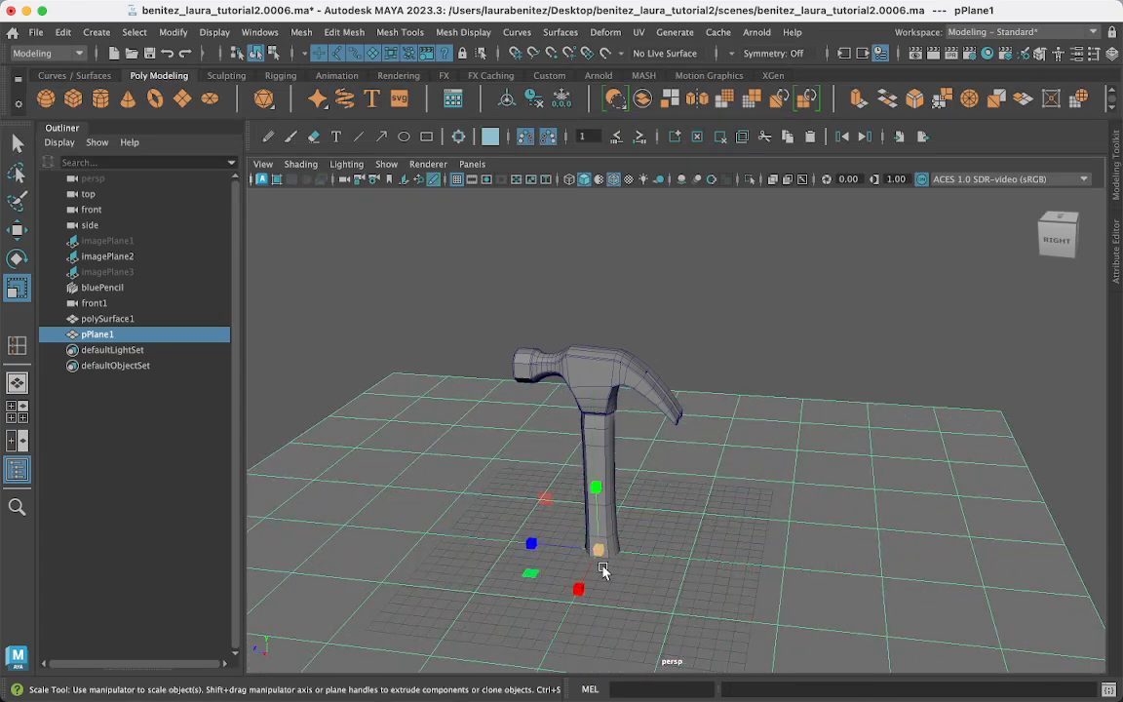
{"action": "left_click_drag", "start_coordinate": [600, 549], "coordinate": [874, 605]}
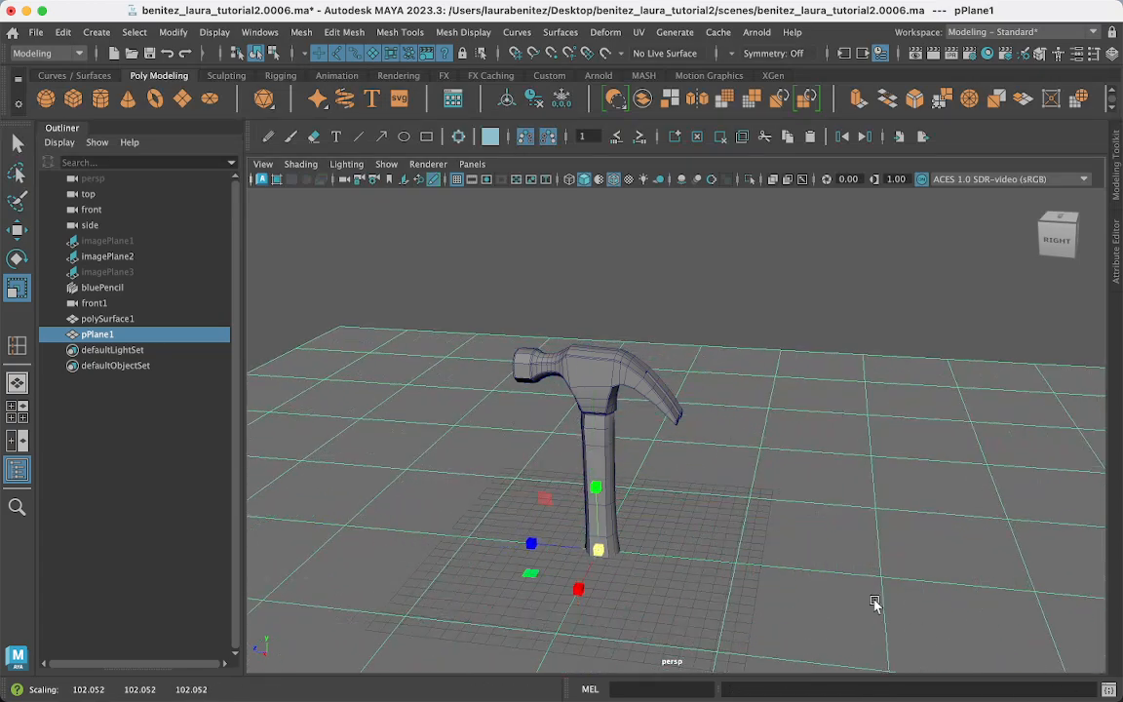
Try rotating the hammer by about 46 degrees around its Z axis and undo the rotation.
{"action": "left_click", "coordinate": [580, 377]}
{"action": "key", "text": "e"}
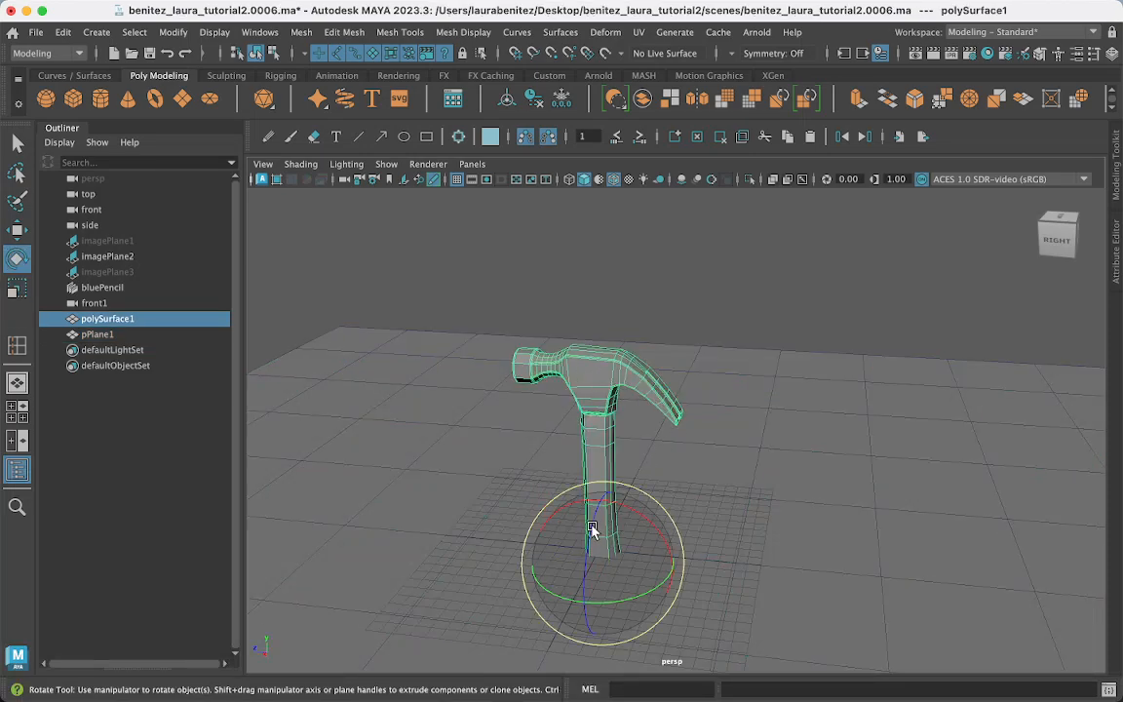
{"action": "left_click_drag", "start_coordinate": [592, 529], "coordinate": [597, 494]}
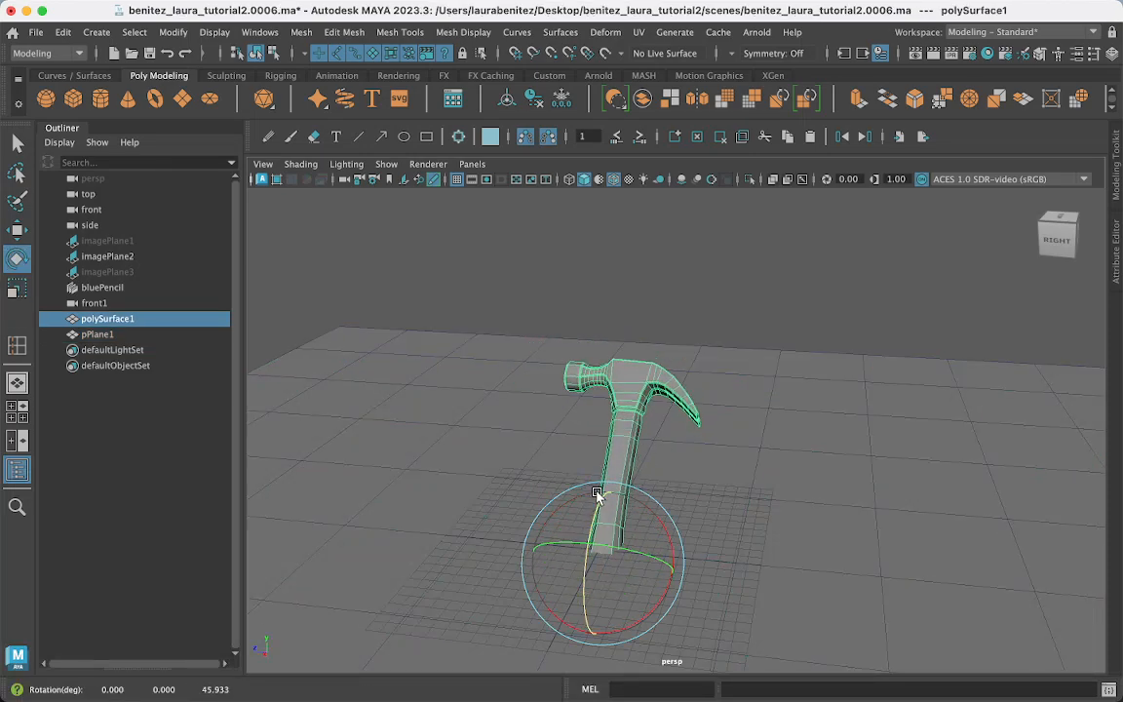
{"action": "key", "text": "ctrl+z"}
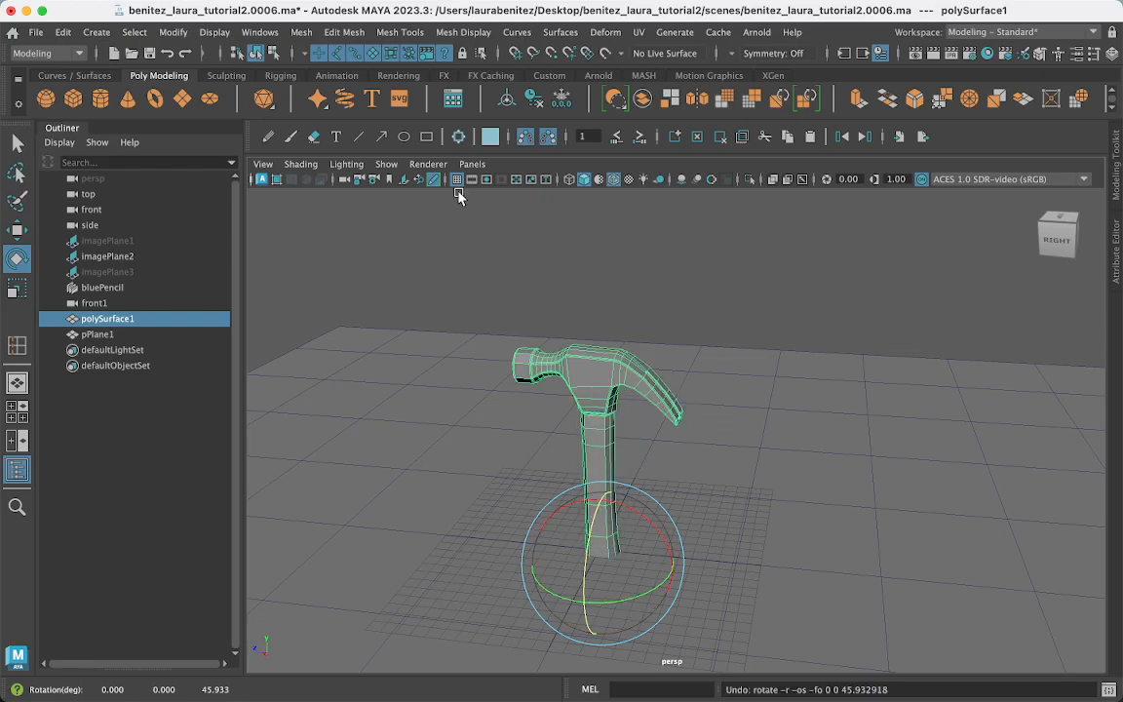
Display the resolution gate in the perspective view and frame the hammer and floor inside it.
{"action": "left_click", "coordinate": [488, 180]}
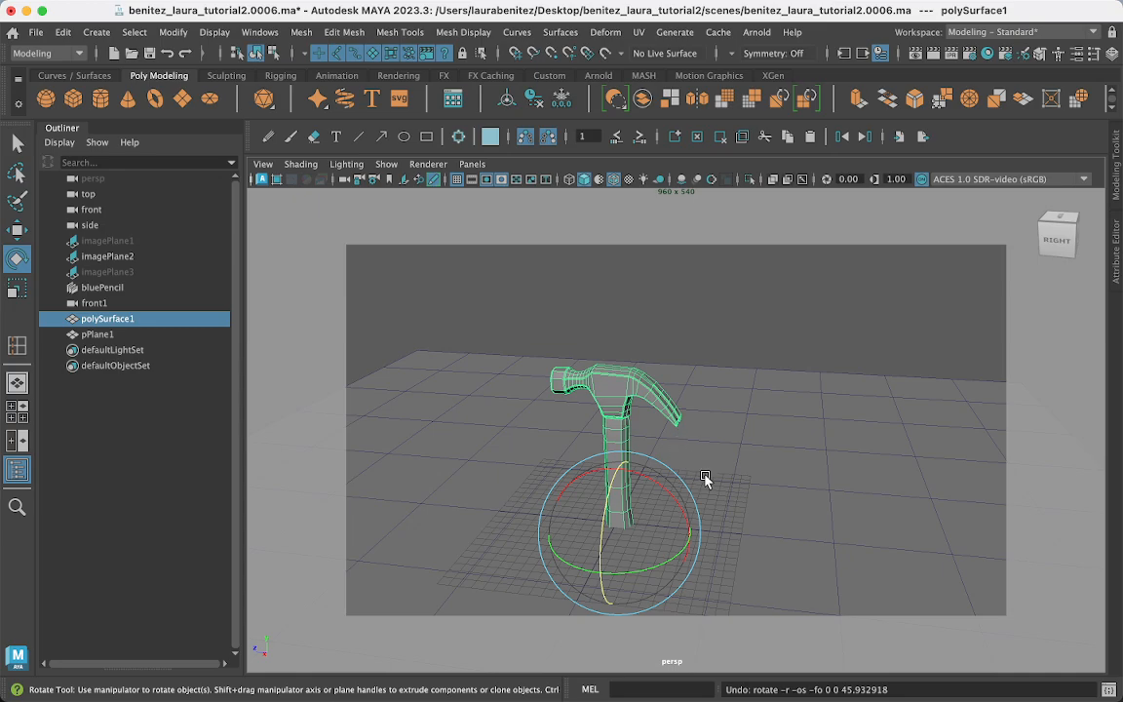
{"action": "middle_click_drag", "start_coordinate": [699, 484], "coordinate": [745, 401], "text": "alt"}
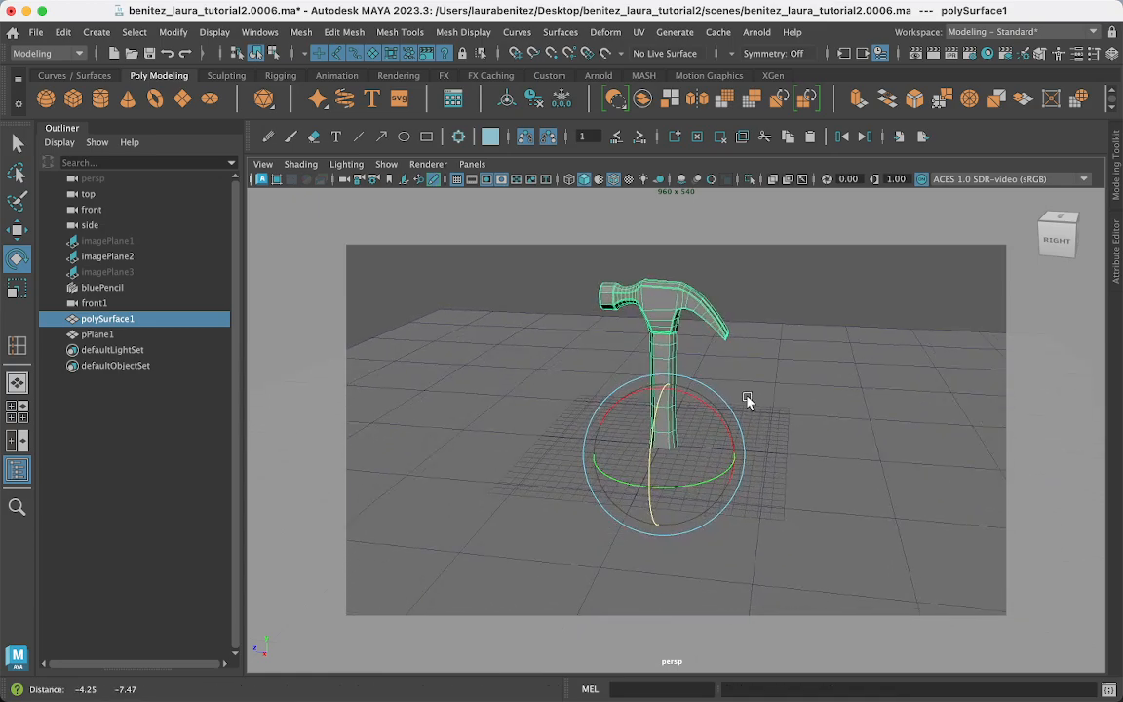
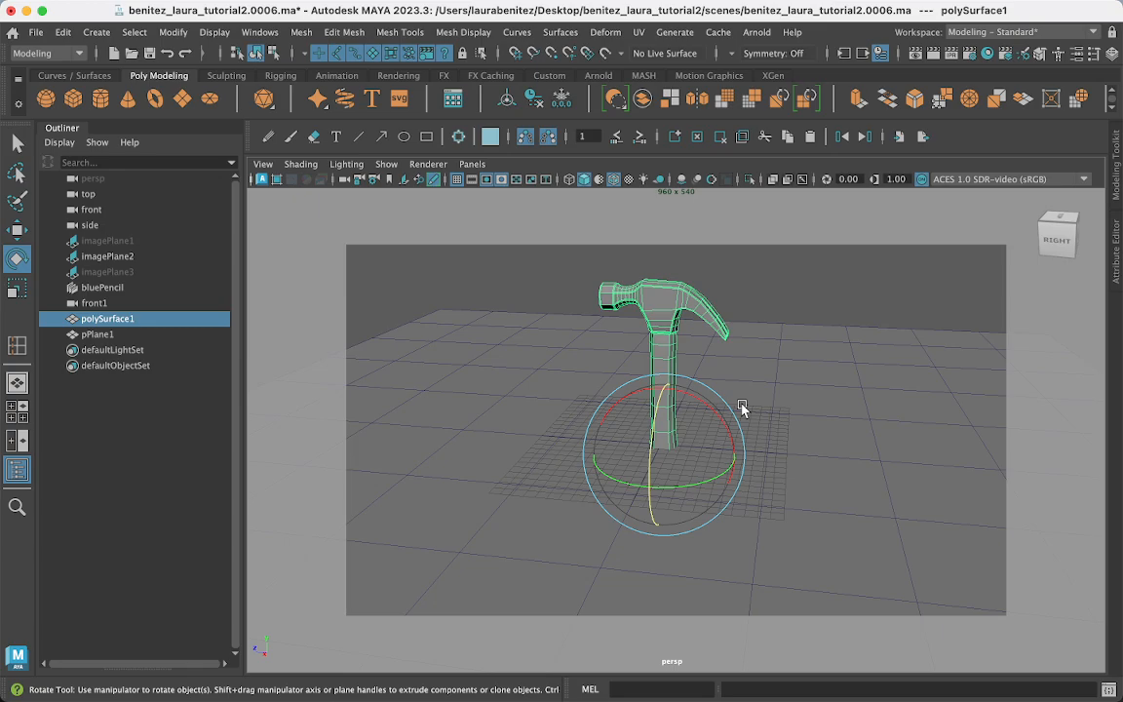
Lay the hammer down by rotating it freely and setting its Rotate Z to 90.
{"action": "mouse_move", "coordinate": [646, 443]}
{"action": "left_mouse_down"}
{"action": "mouse_move", "coordinate": [647, 454]}
{"action": "mouse_move", "coordinate": [646, 439]}
{"action": "left_mouse_up"}
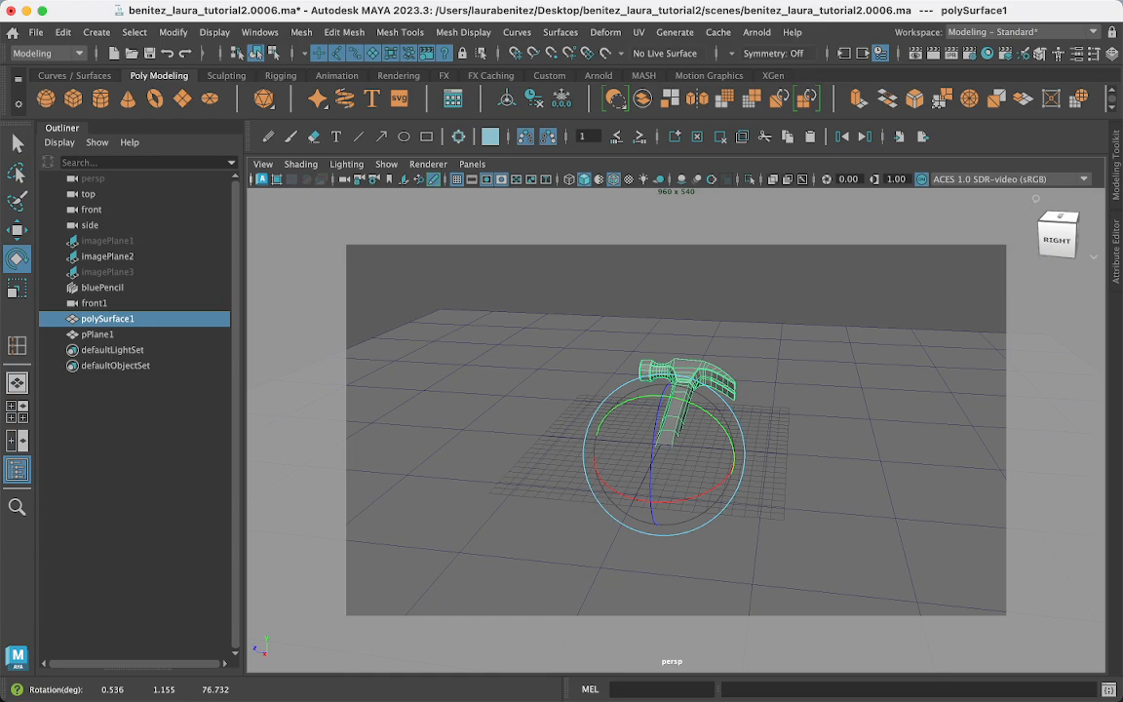
{"action": "left_click", "coordinate": [1112, 53]}
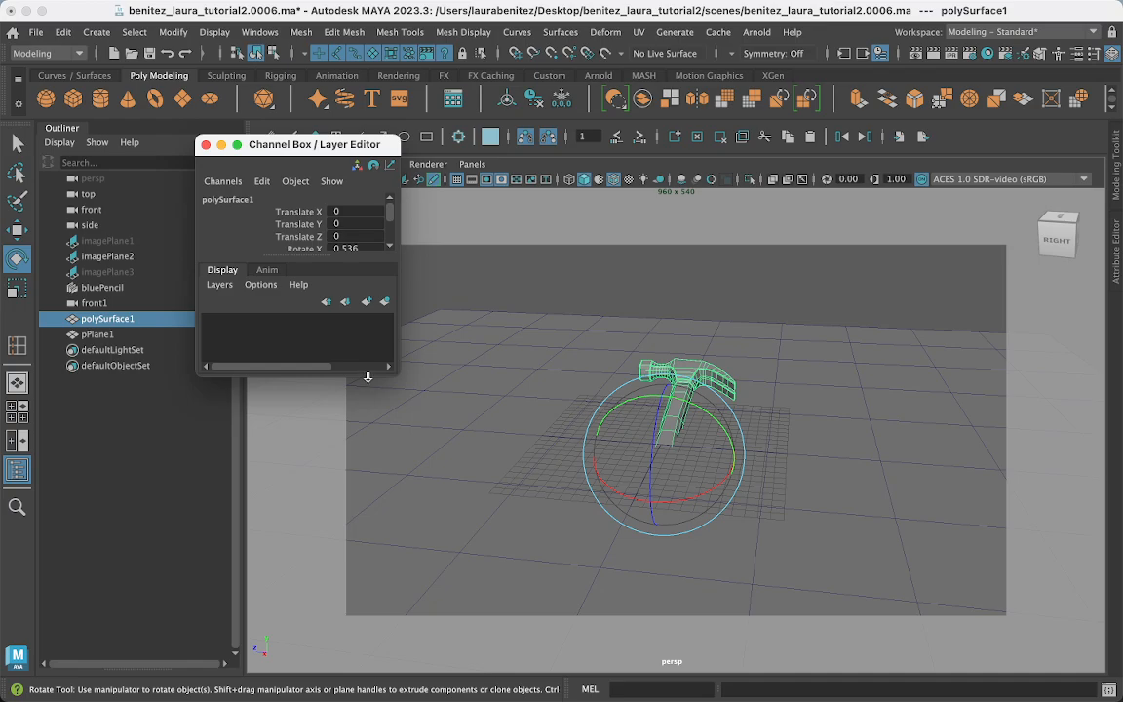
{"action": "left_click_drag", "start_coordinate": [394, 376], "coordinate": [418, 457]}
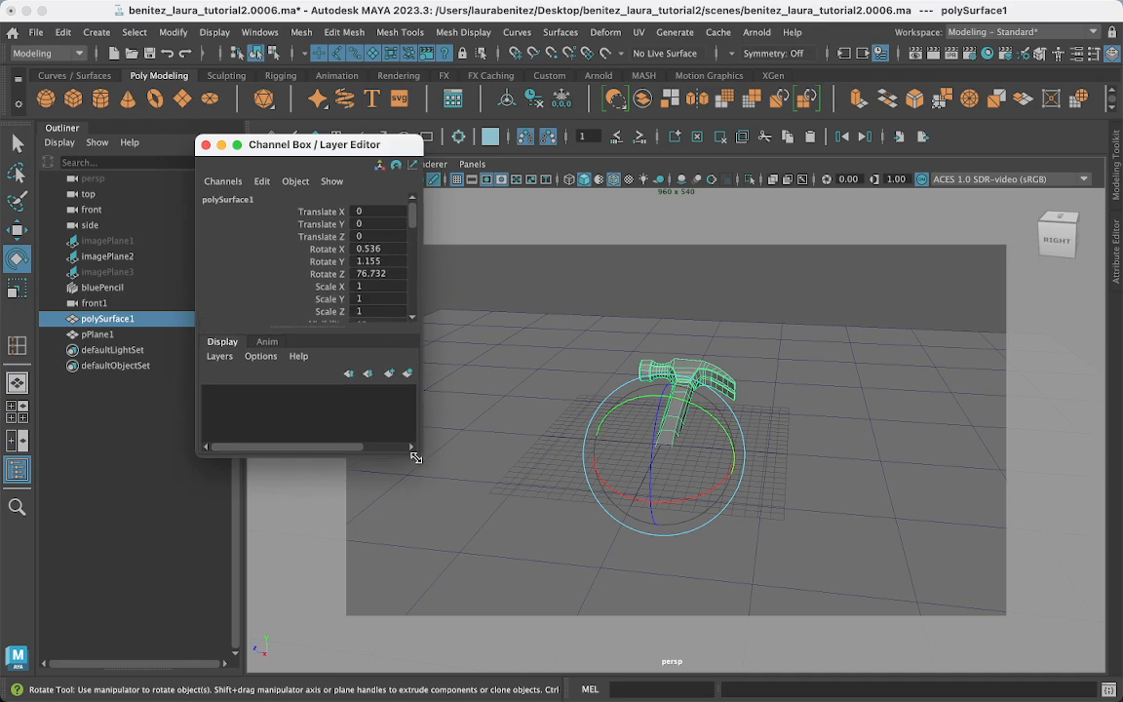
{"action": "left_click", "coordinate": [381, 276]}
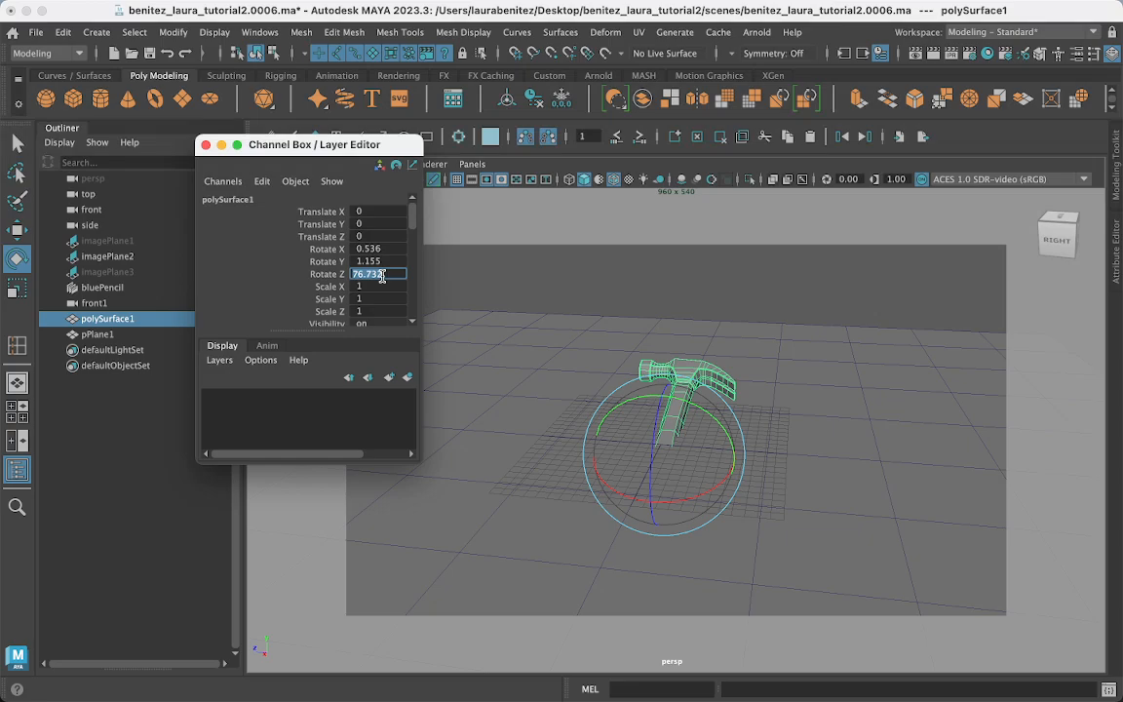
{"action": "type", "text": "90"}
{"action": "key", "text": "Return"}
Raise the hammer to about 2.53 in Y and rotate it to about 84 degrees in X above the floor, and put the channel values away.
{"action": "key", "text": "w"}
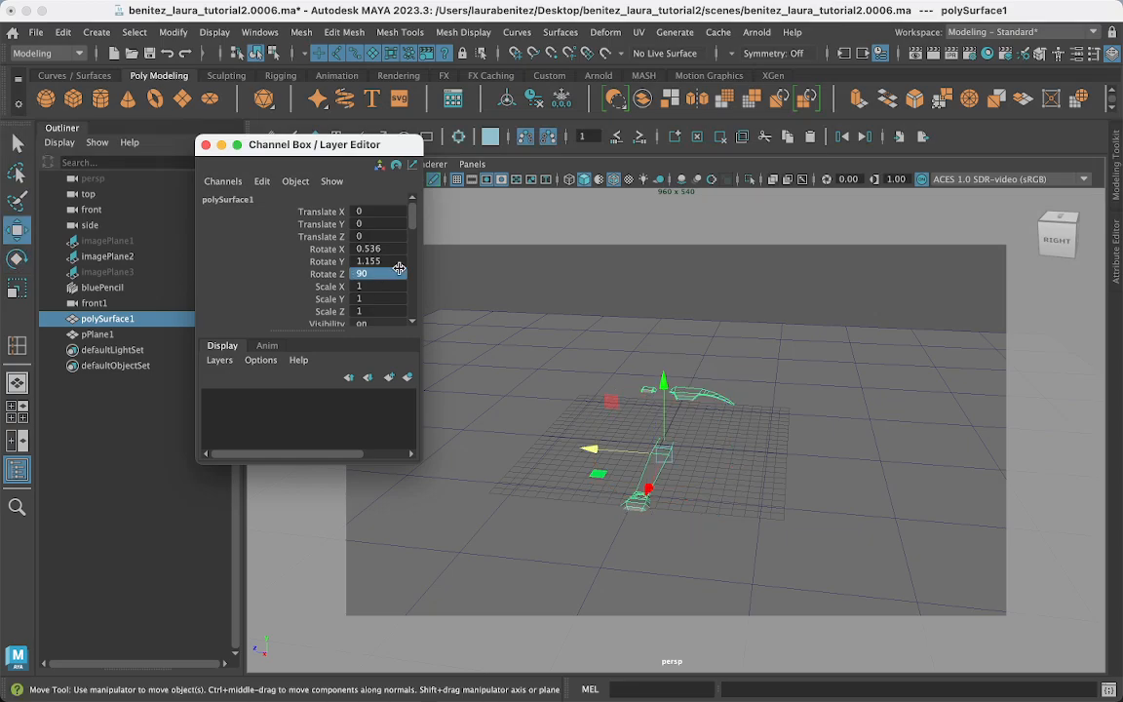
{"action": "left_click_drag", "start_coordinate": [662, 384], "coordinate": [658, 353]}
{"action": "key", "text": "e"}
{"action": "left_click_drag", "start_coordinate": [634, 460], "coordinate": [724, 443]}
{"action": "mouse_move", "coordinate": [698, 506]}
{"action": "left_mouse_down", "text": "alt"}
{"action": "mouse_move", "coordinate": [704, 484]}
{"action": "mouse_move", "coordinate": [695, 505]}
{"action": "left_mouse_up", "text": "alt"}
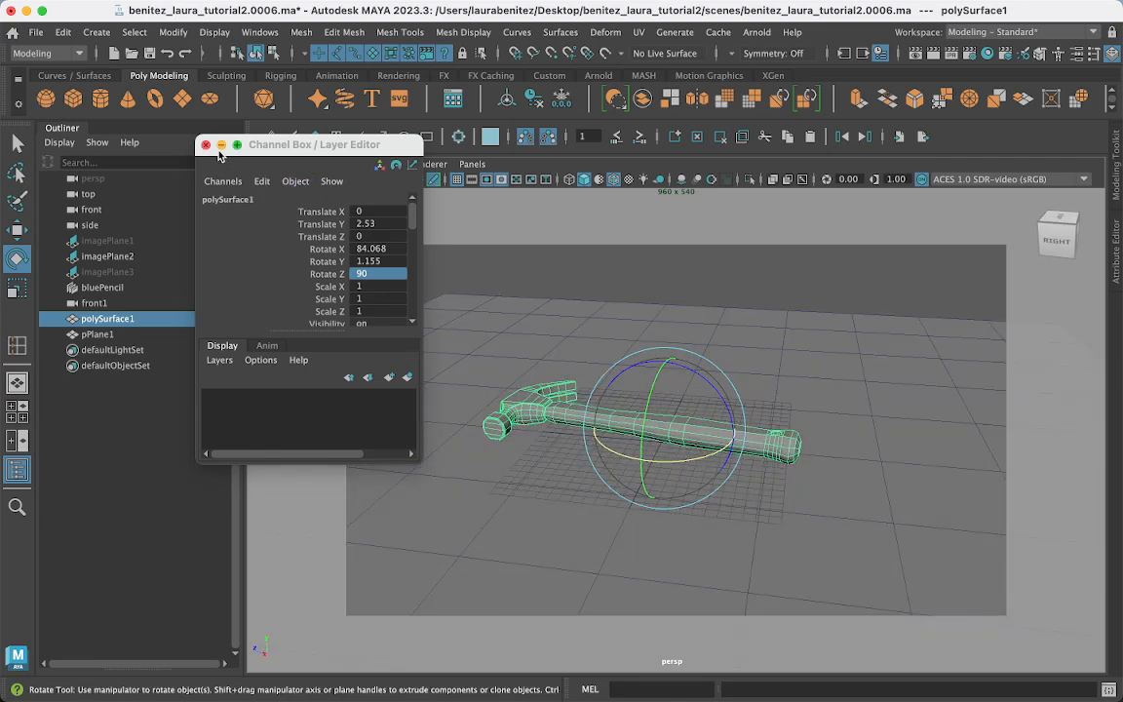
{"action": "left_click", "coordinate": [221, 146]}
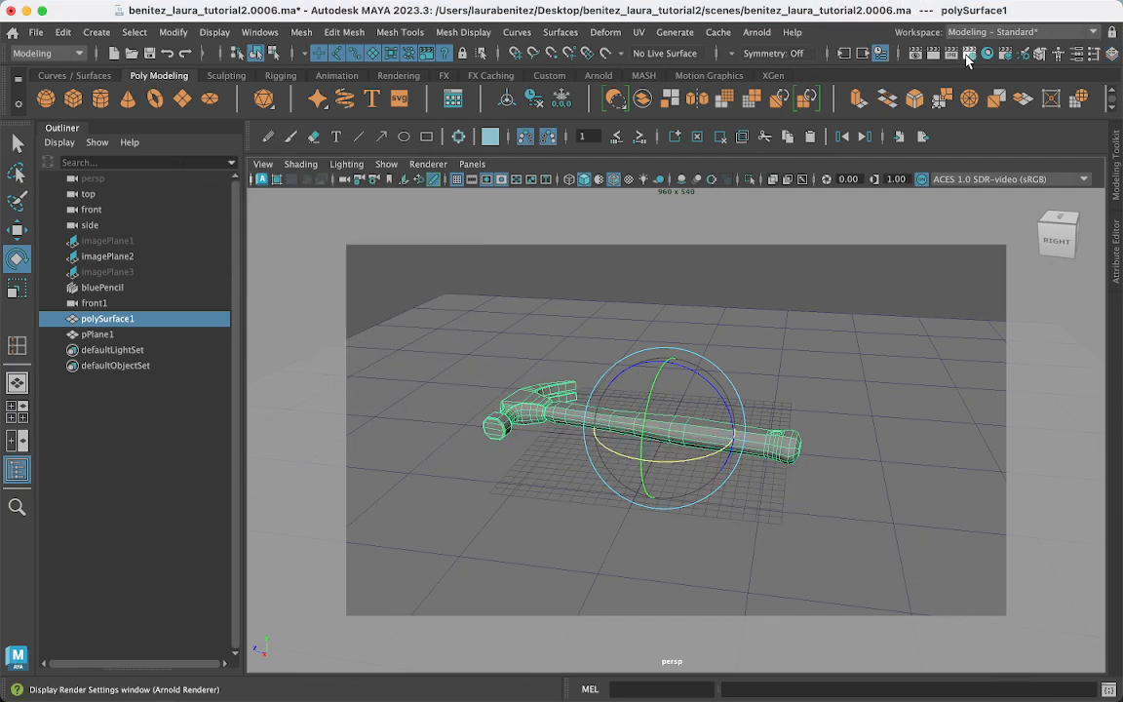
Set the renderer to Maya Hardware 2.0 and the output image format to JPEG in the render settings.
{"action": "left_click", "coordinate": [968, 56]}
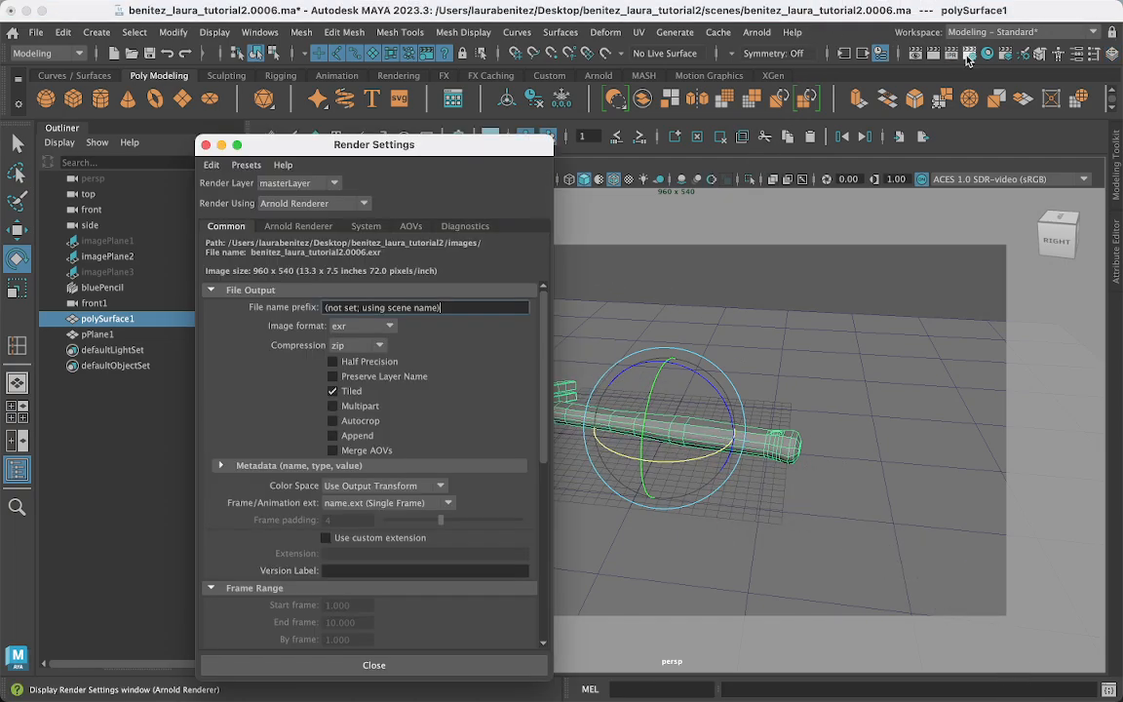
{"action": "left_click", "coordinate": [307, 207]}
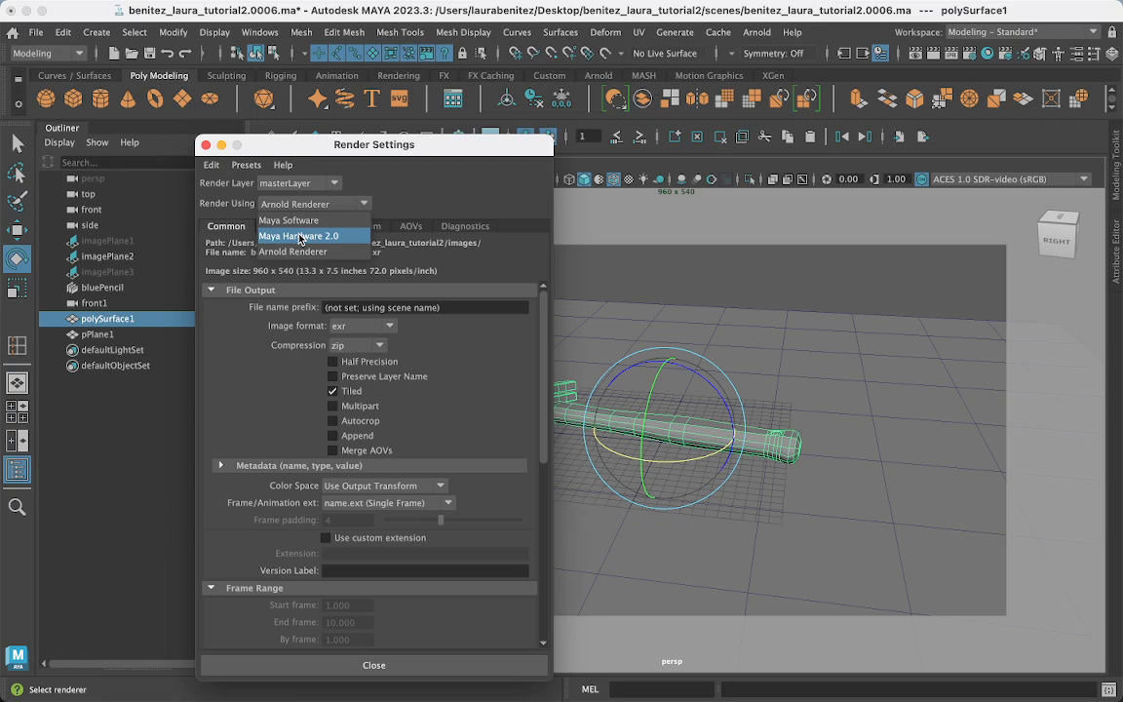
{"action": "left_click", "coordinate": [300, 236]}
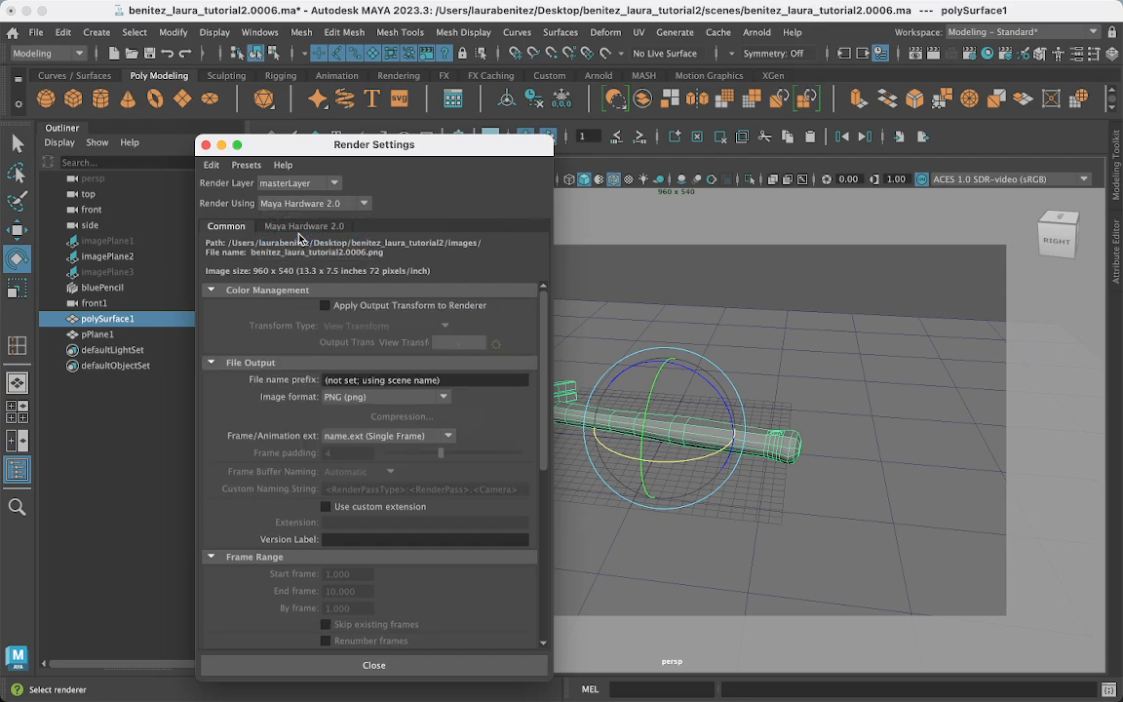
{"action": "left_click", "coordinate": [363, 400]}
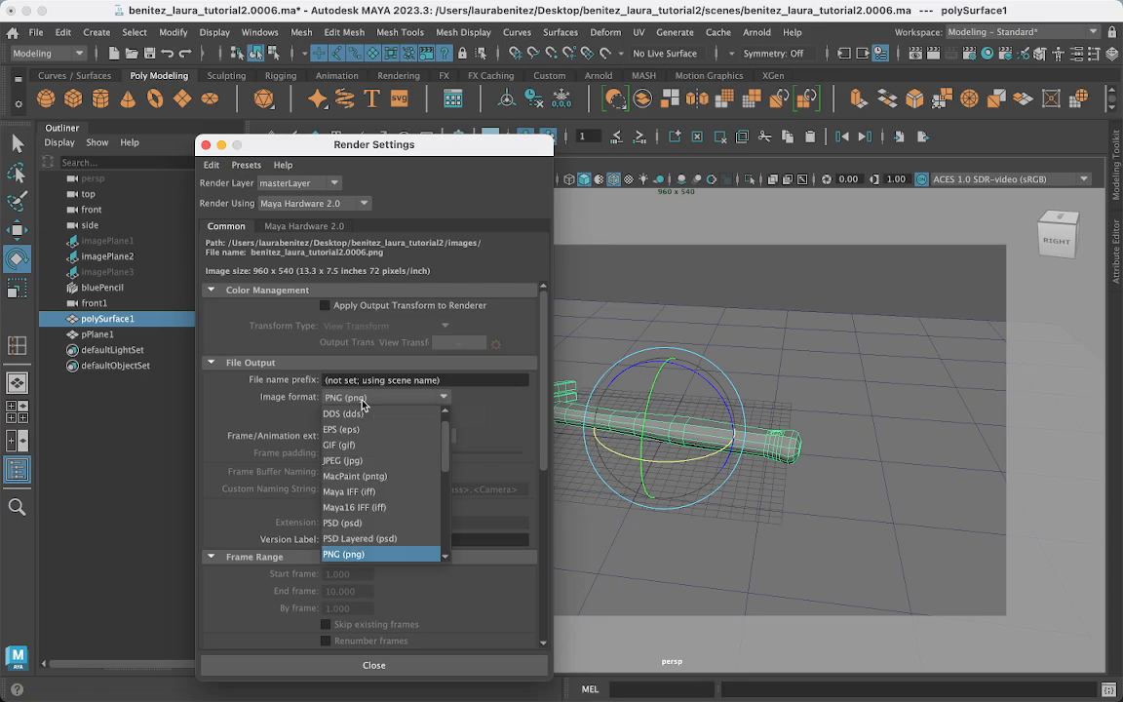
{"action": "left_click", "coordinate": [354, 465]}
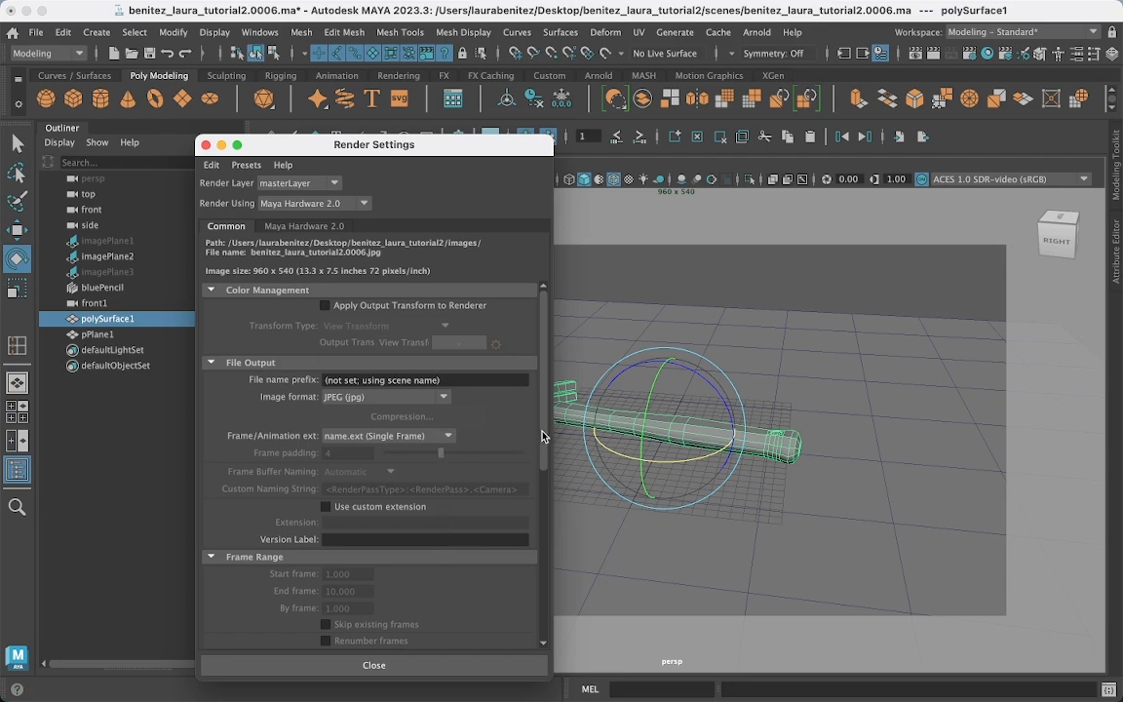
Set the render image size to the HD 1080 preset and close the render settings.
{"action": "left_click_drag", "start_coordinate": [540, 431], "coordinate": [466, 534]}
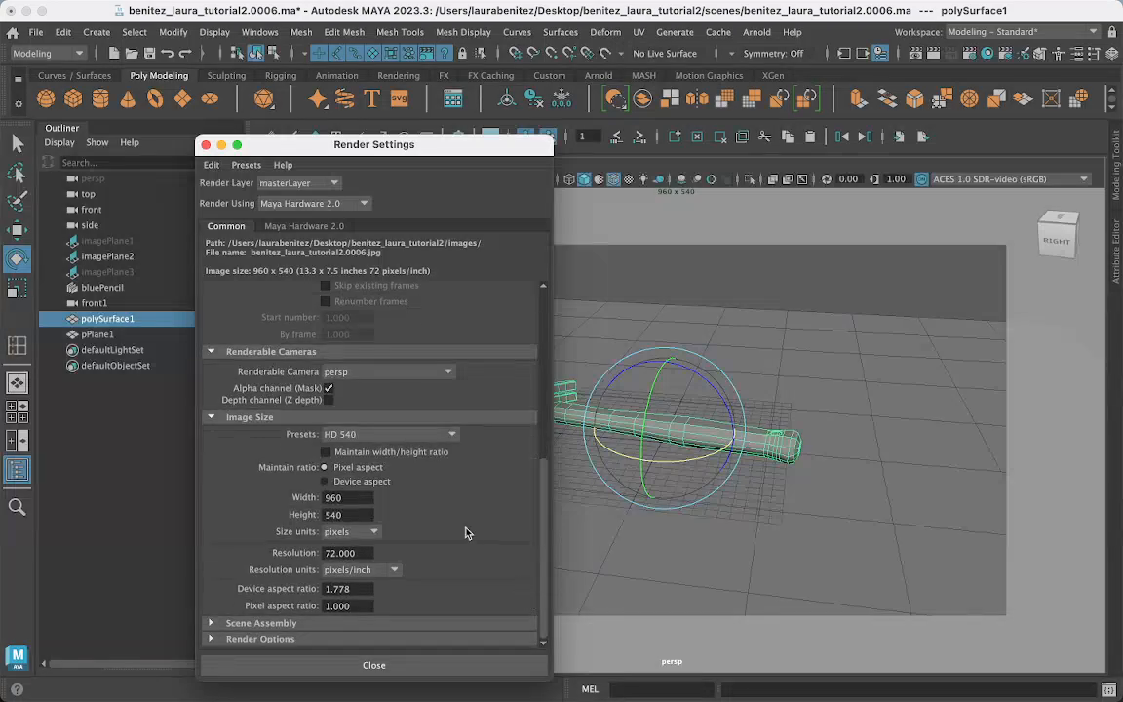
{"action": "left_click", "coordinate": [386, 435]}
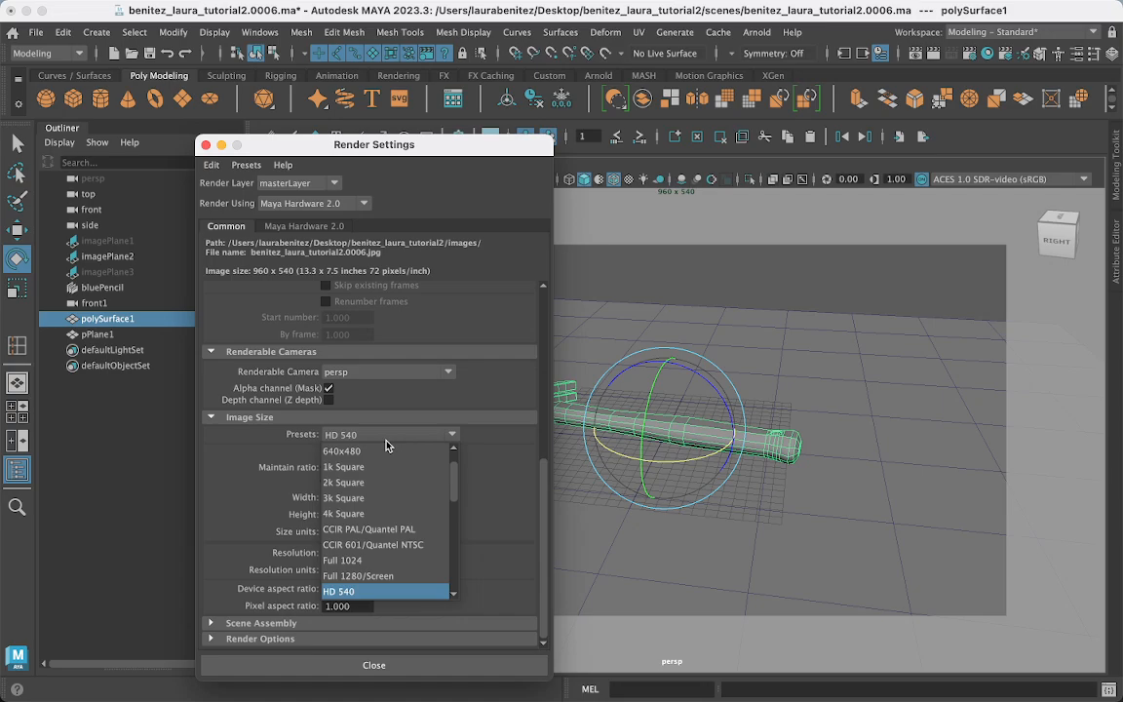
{"action": "scroll", "coordinate": [373, 585], "scroll_direction": "down", "scroll_amount": 1}
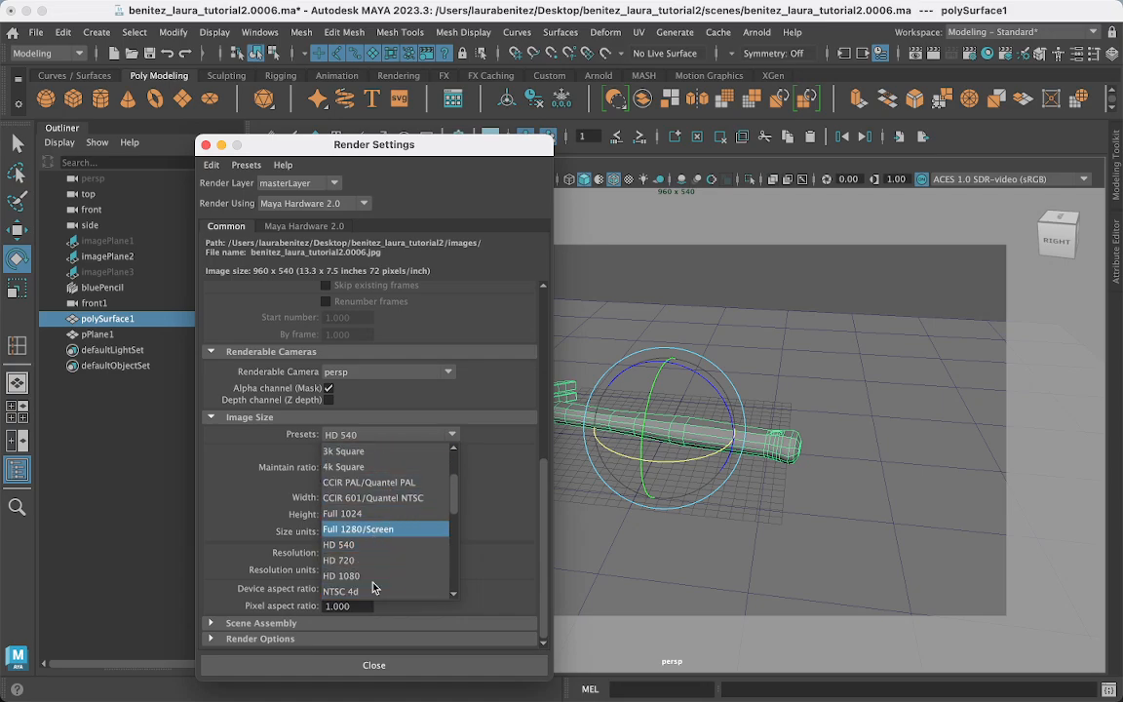
{"action": "left_click", "coordinate": [371, 577]}
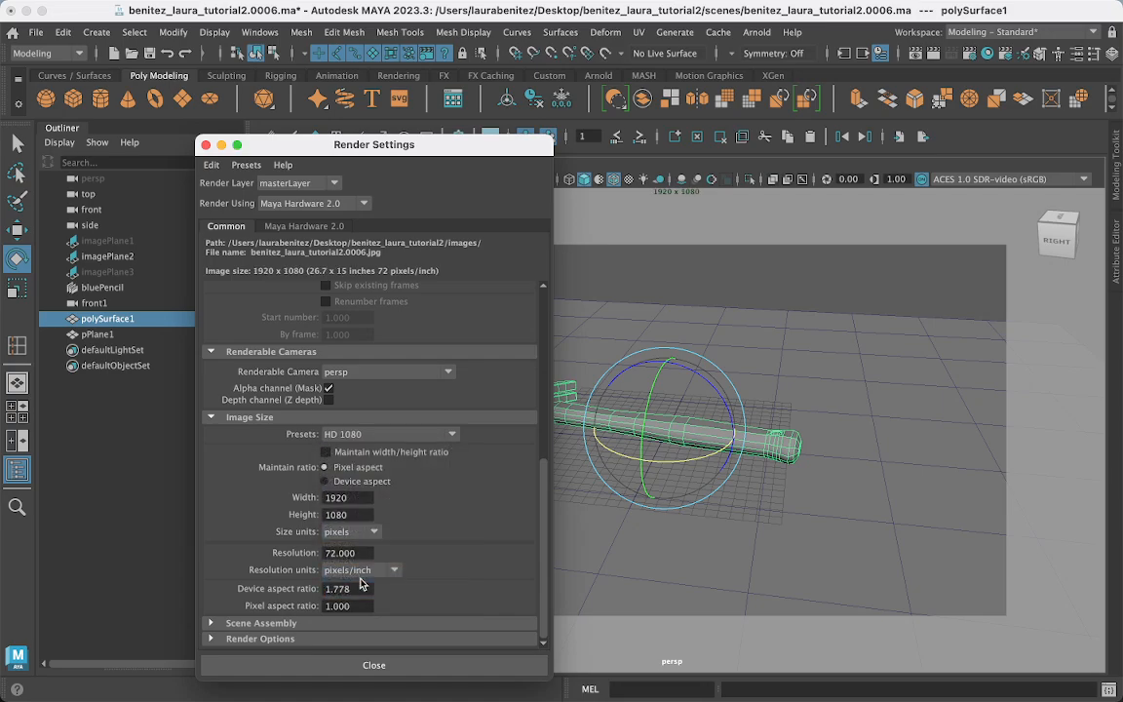
{"action": "left_click", "coordinate": [375, 665]}
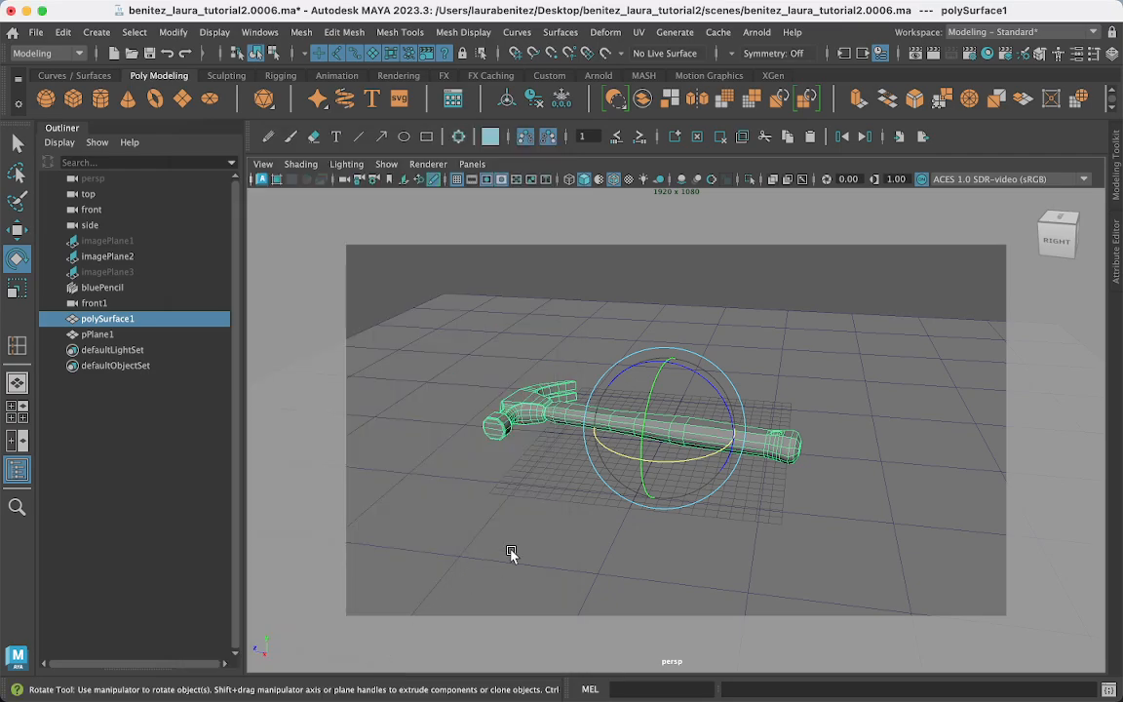
Frame the whole hammer closely inside the resolution gate, seen from above on the striking-face side, and toggle the gate mask off and on.
{"action": "right_click", "coordinate": [783, 427], "text": "ctrl"}
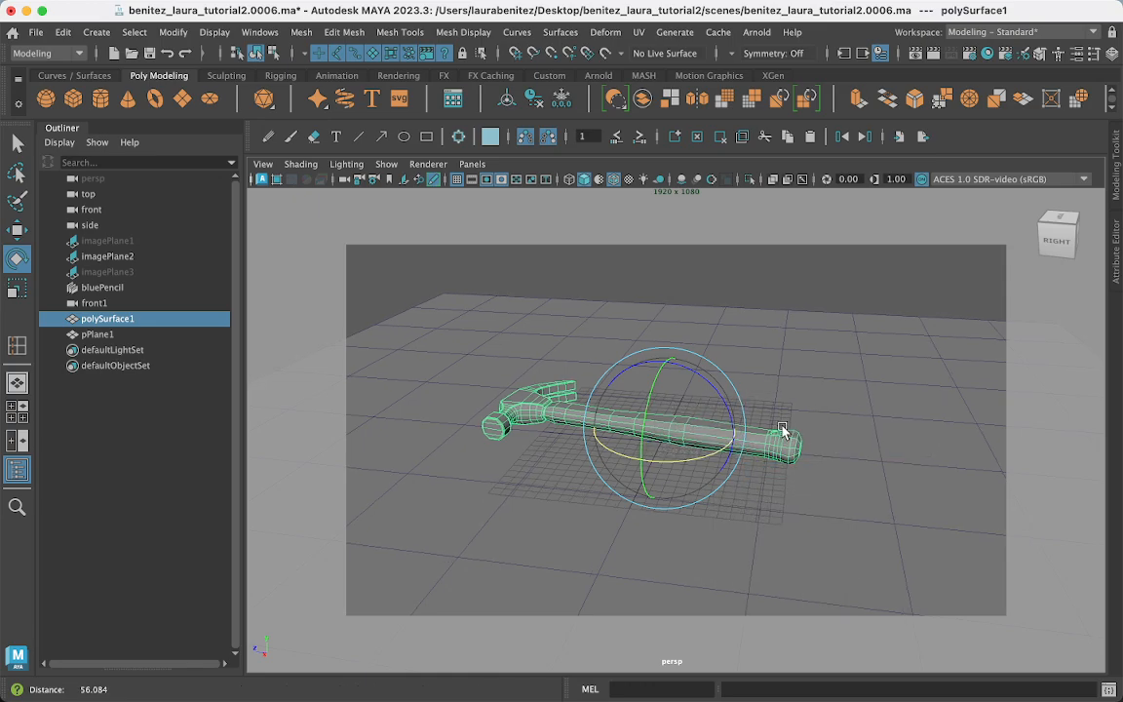
{"action": "left_click_drag", "start_coordinate": [785, 434], "coordinate": [821, 473], "text": "alt"}
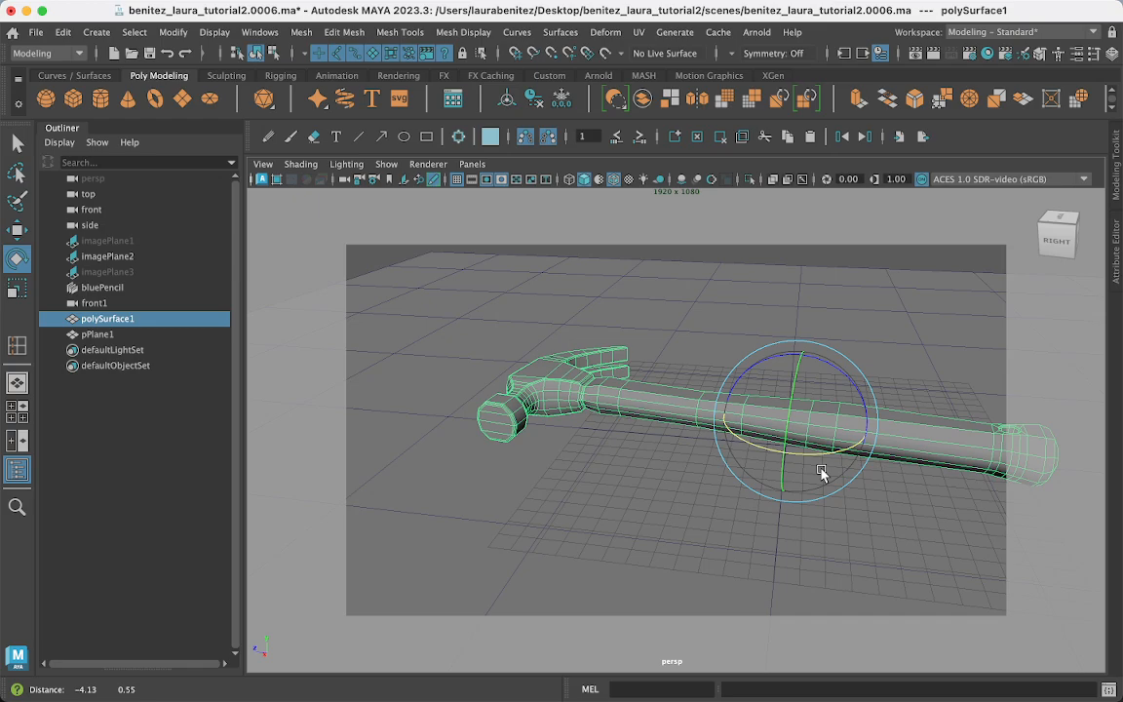
{"action": "left_click_drag", "start_coordinate": [822, 473], "coordinate": [728, 498], "text": "alt"}
{"action": "middle_click_drag", "start_coordinate": [729, 498], "coordinate": [718, 508], "text": "alt"}
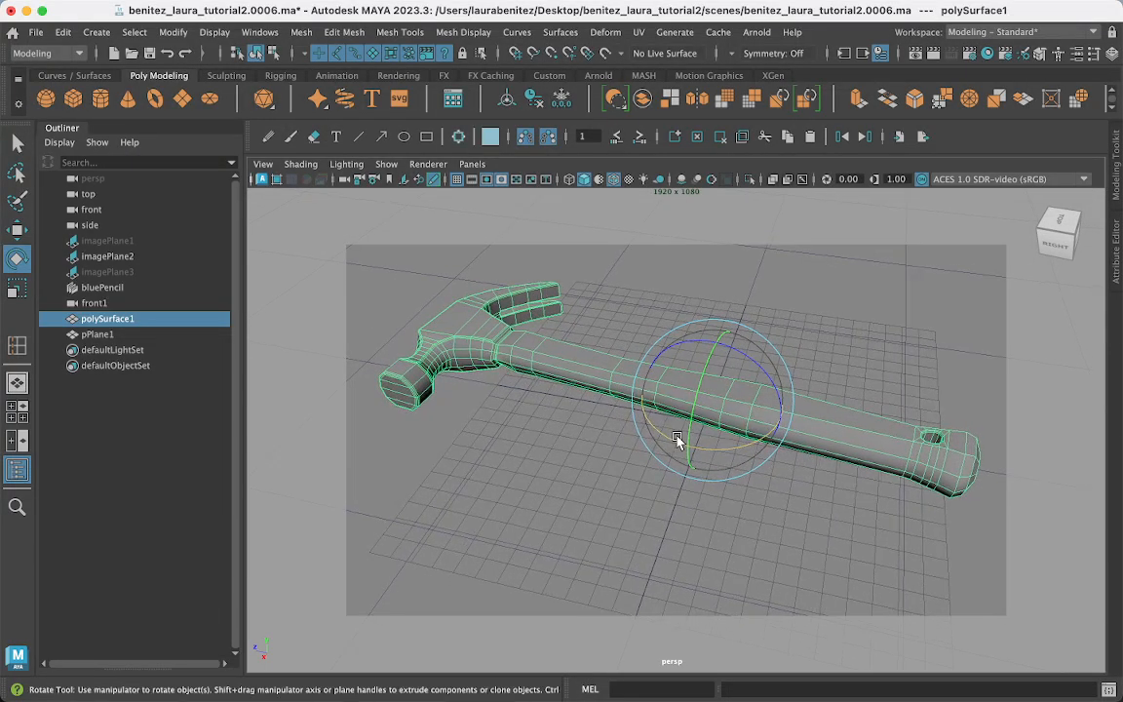
{"action": "right_click_drag", "start_coordinate": [677, 443], "coordinate": [679, 446], "text": "alt"}
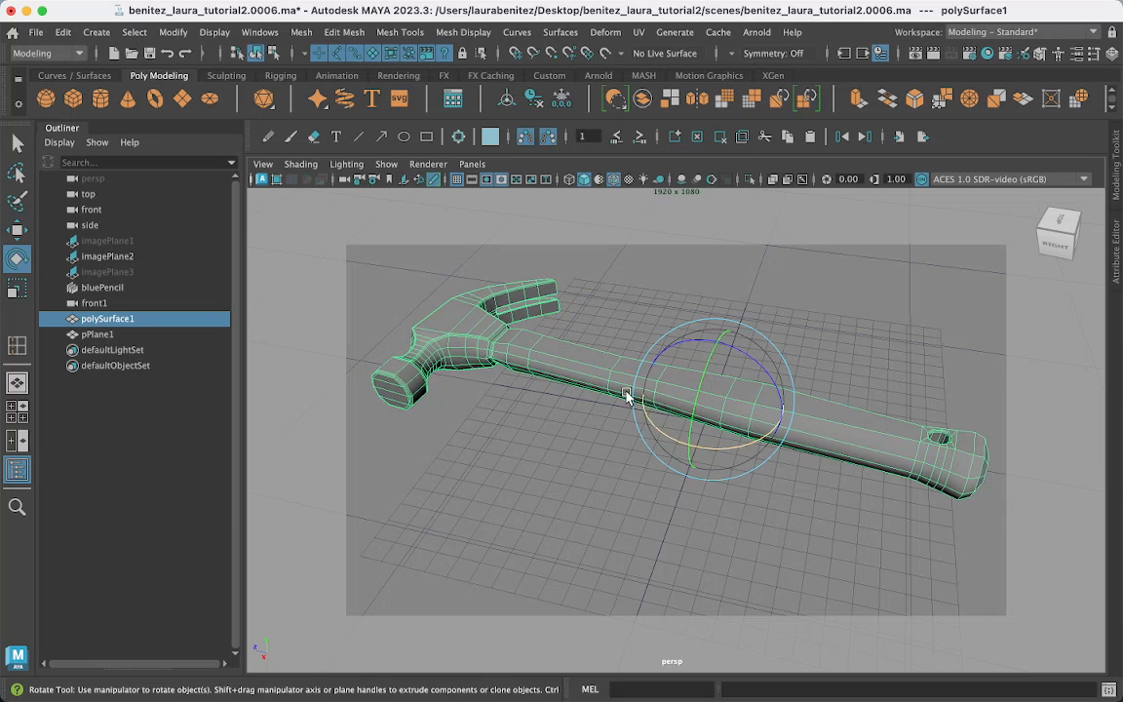
{"action": "left_click", "coordinate": [503, 181]}
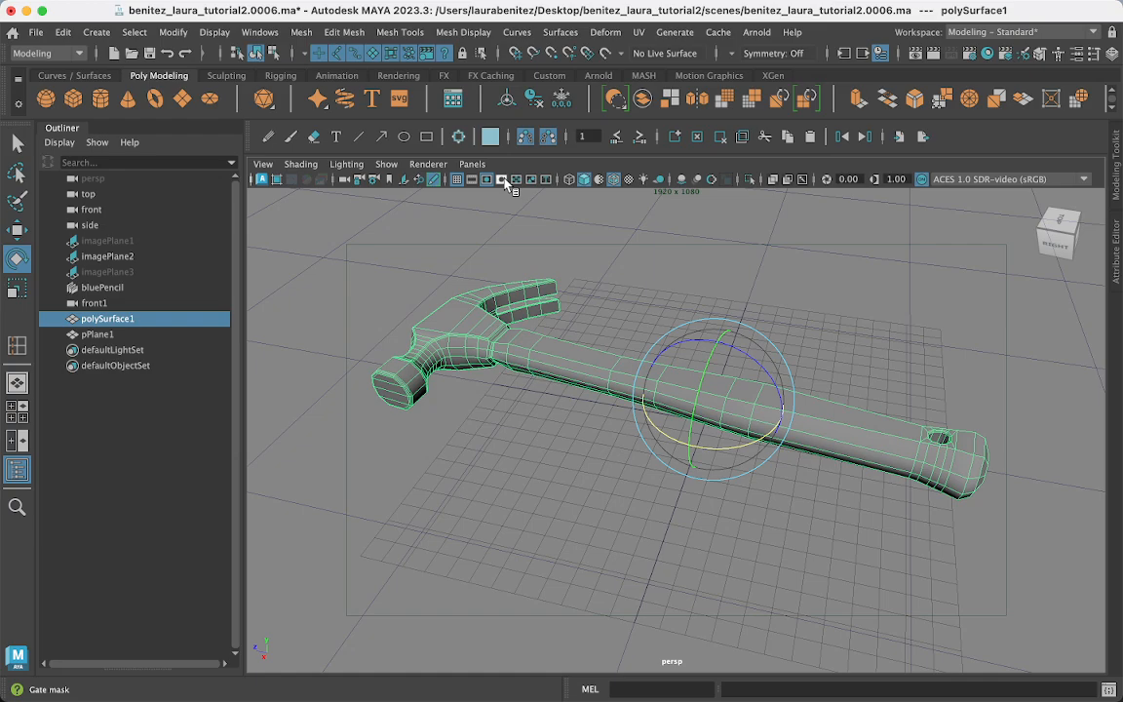
{"action": "left_click", "coordinate": [503, 182]}
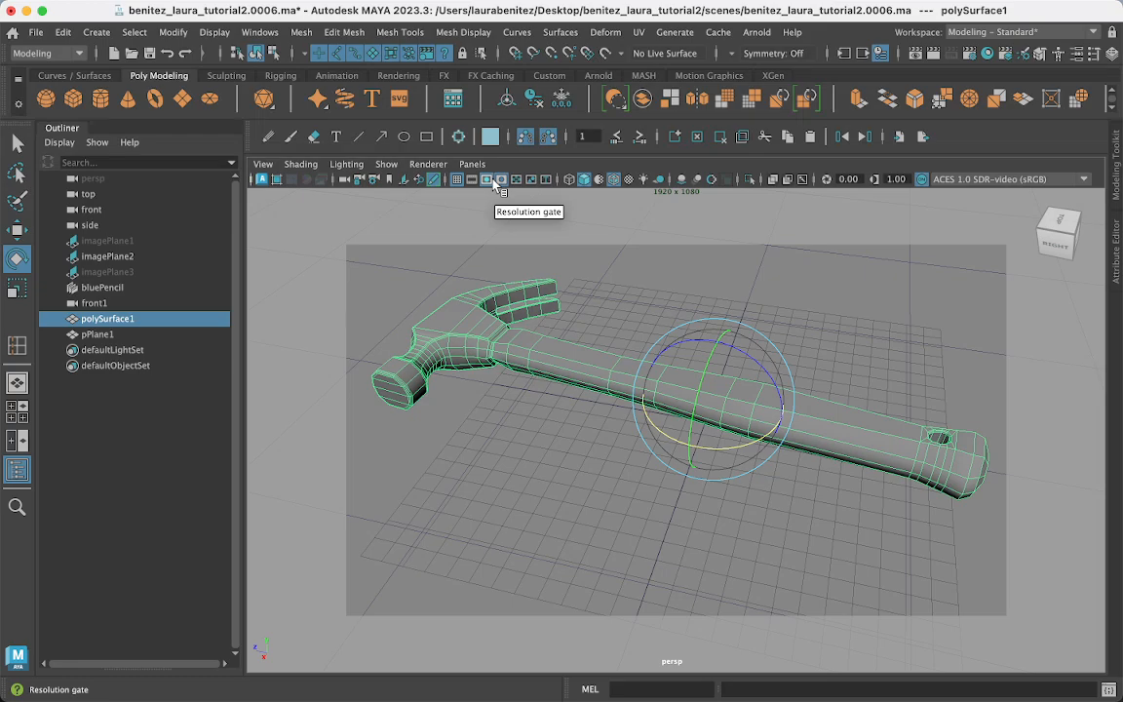
Select the perspective view's camera, render the current frame and bring the rendered hammer into sight.
{"action": "left_click", "coordinate": [265, 165]}
{"action": "left_click", "coordinate": [283, 188]}
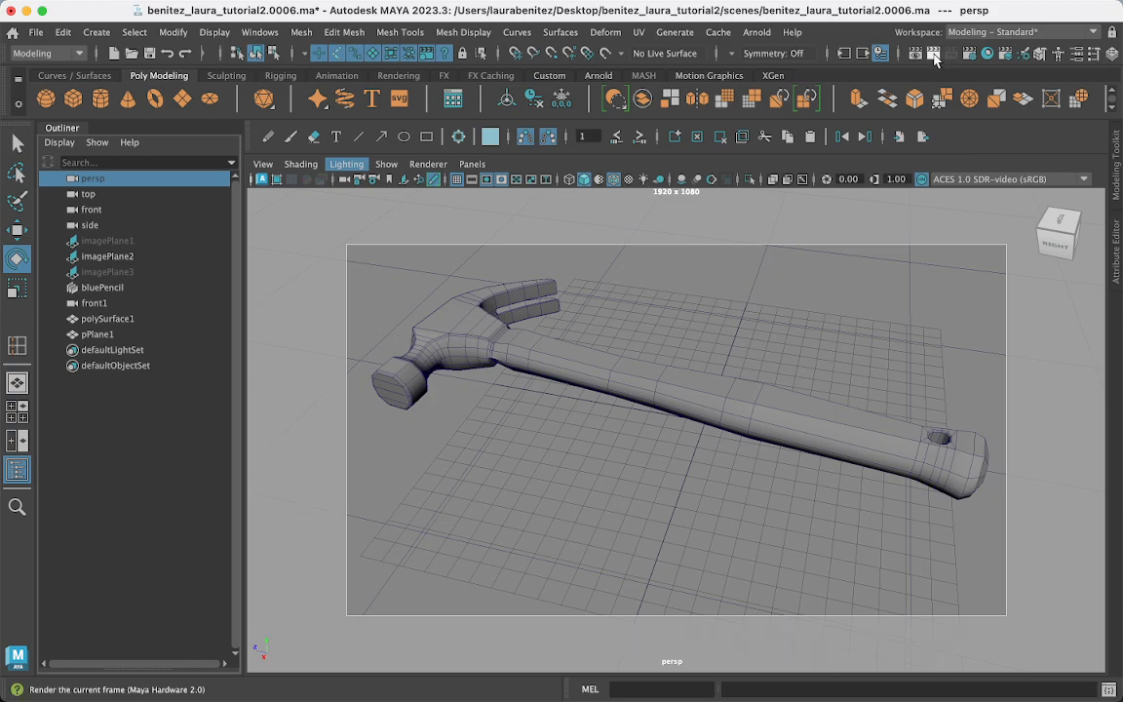
{"action": "left_click", "coordinate": [933, 55]}
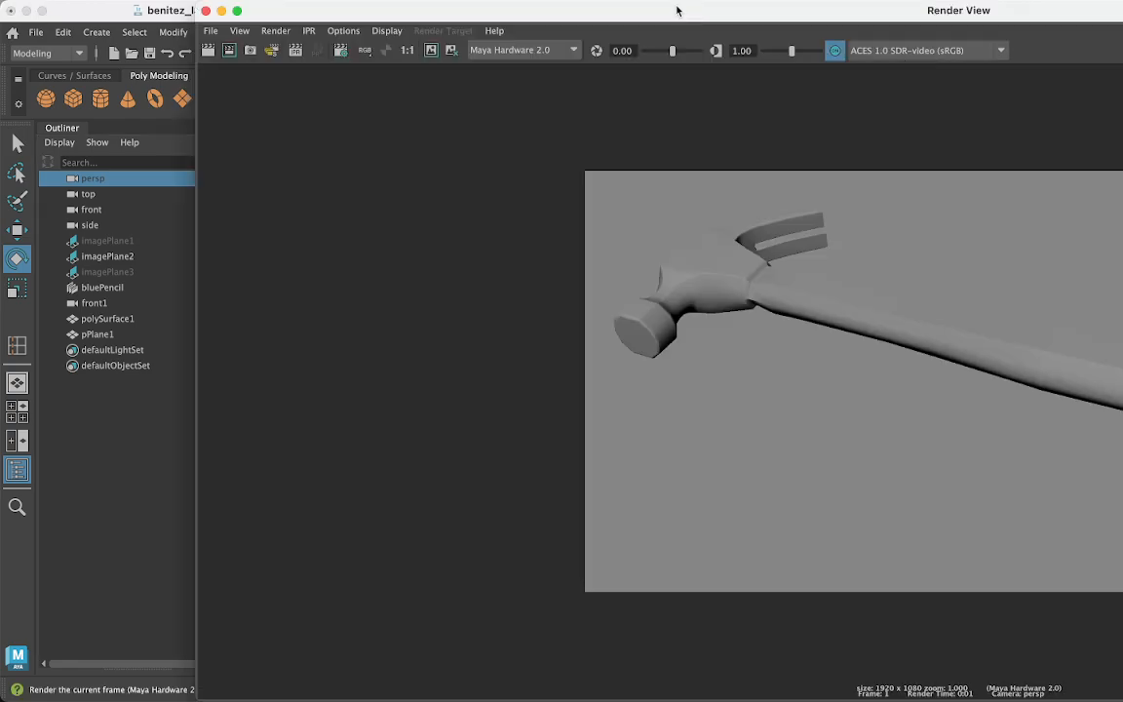
{"action": "left_click_drag", "start_coordinate": [673, 24], "coordinate": [482, 27]}
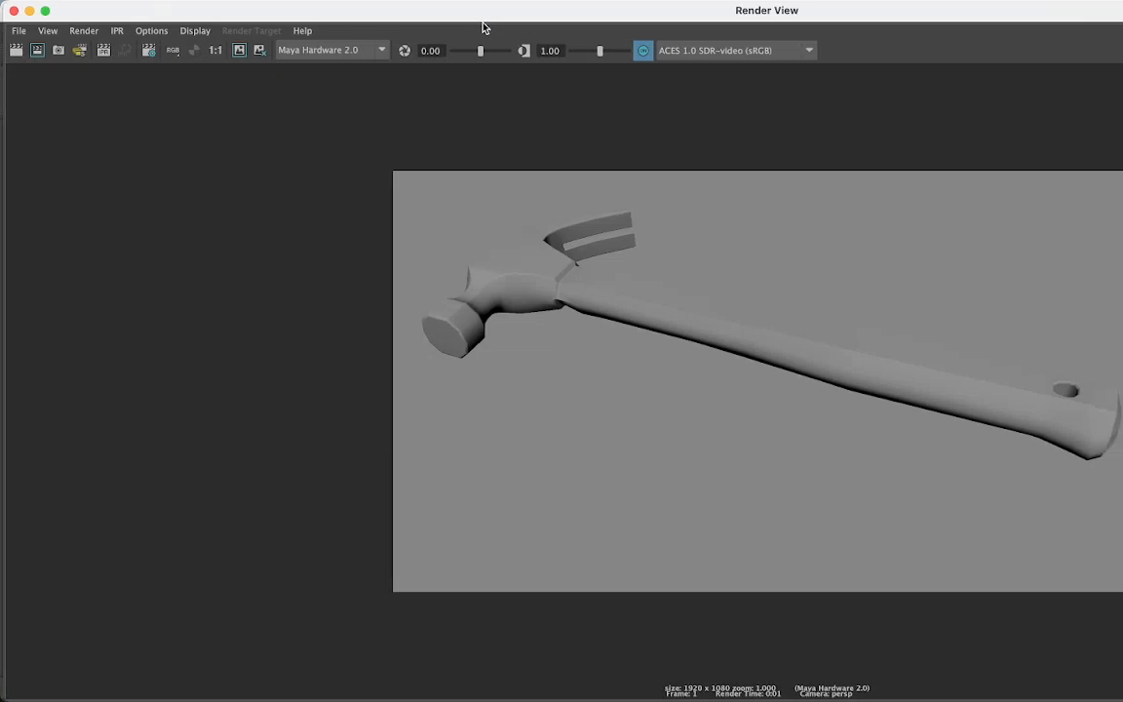
Save the render as a JPEG in the project's images folder, named with the author's name plus _tutorial2_renderA, and put the render window away.
{"action": "left_click", "coordinate": [18, 31]}
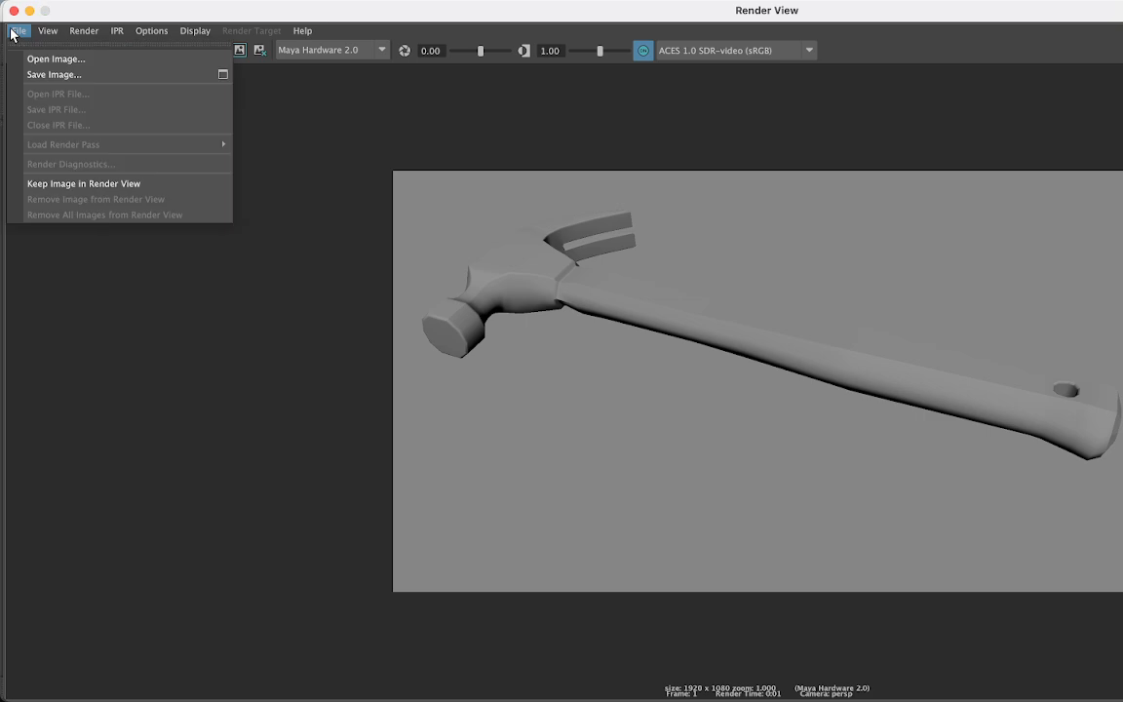
{"action": "left_click", "coordinate": [166, 76]}
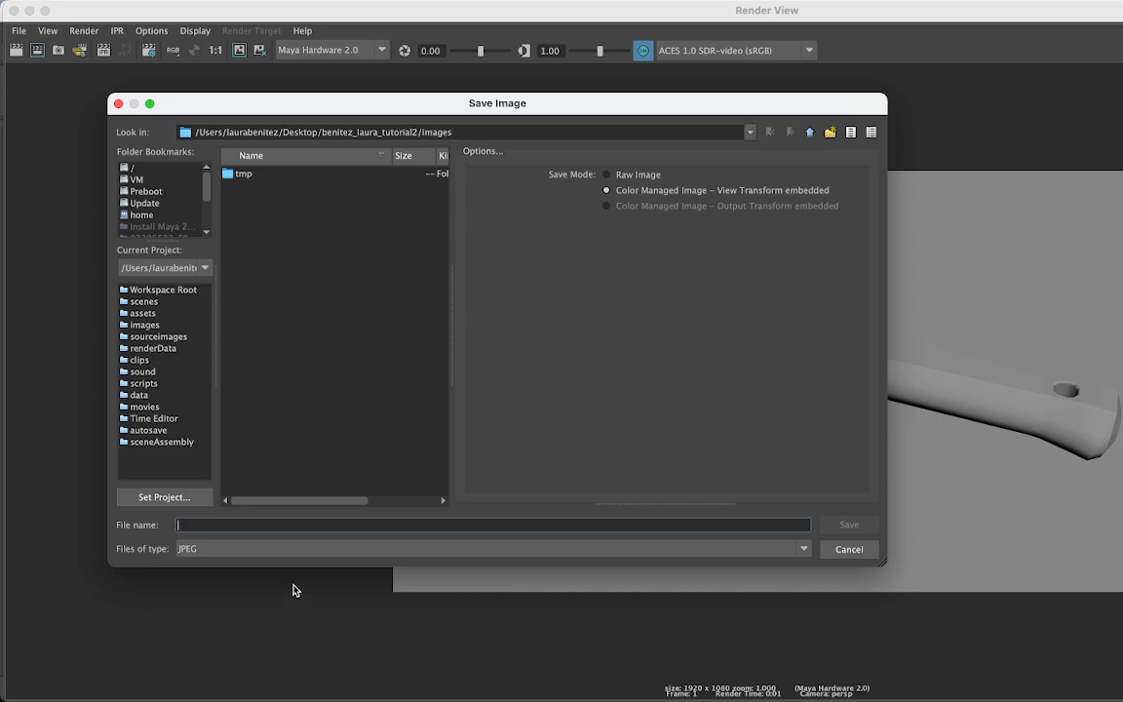
{"action": "type", "text": "benitez_laura_tutorial2_renderA"}
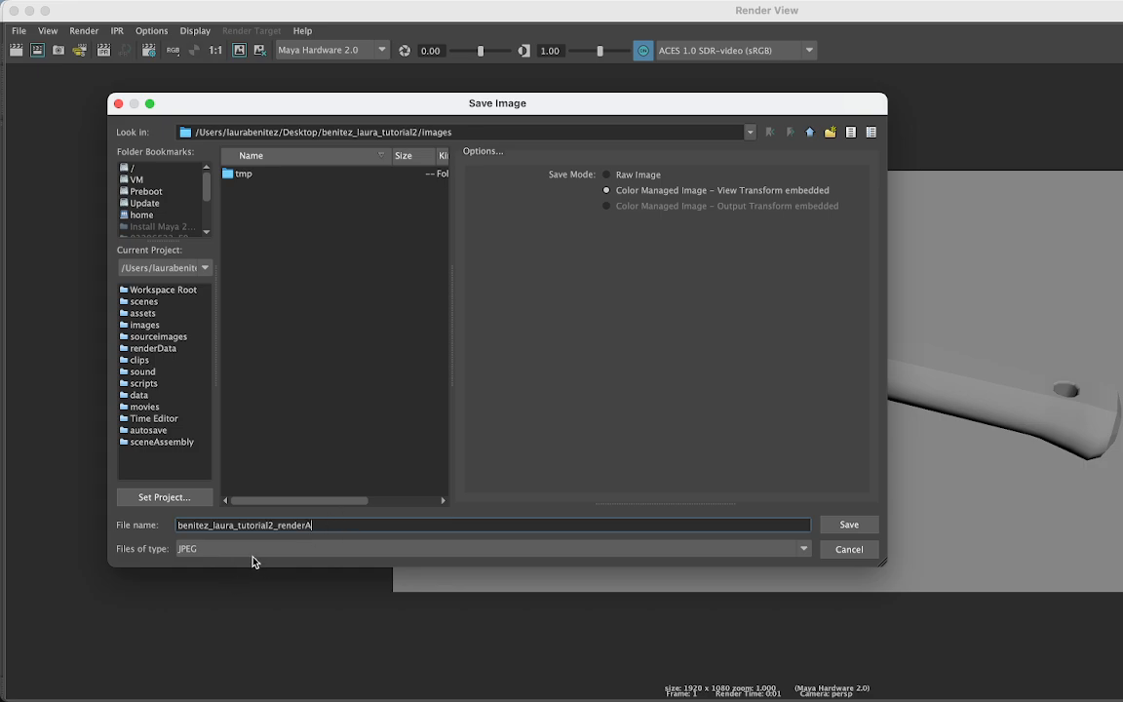
{"action": "left_click", "coordinate": [252, 559]}
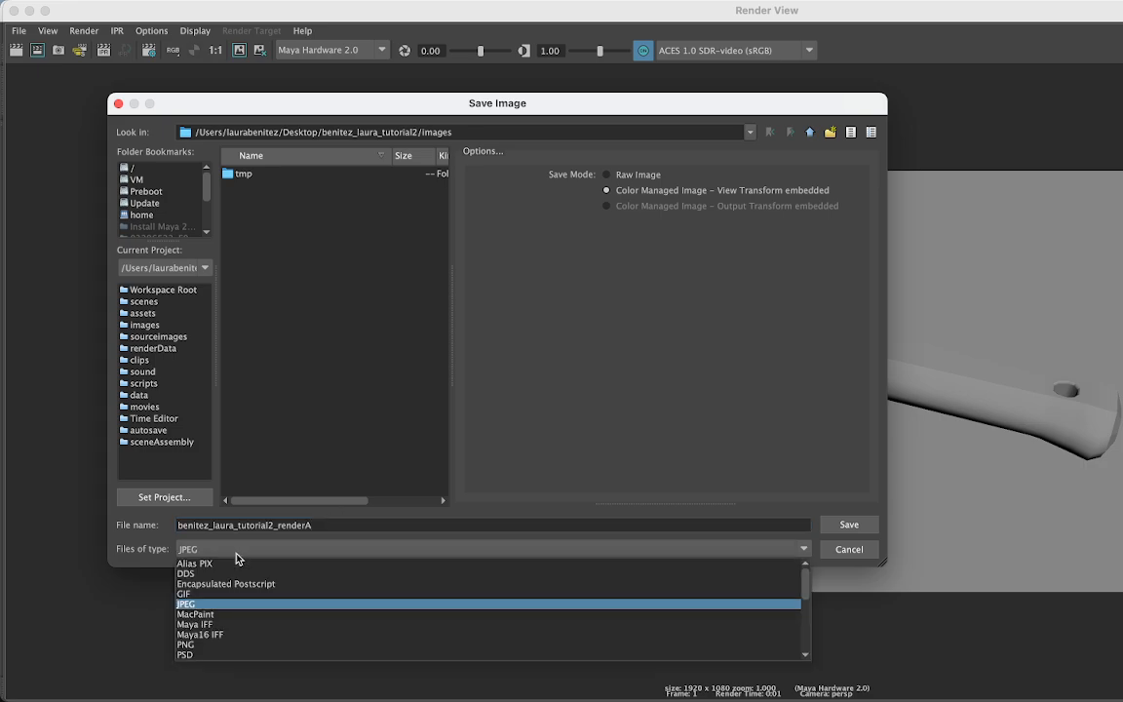
{"action": "left_click", "coordinate": [273, 554]}
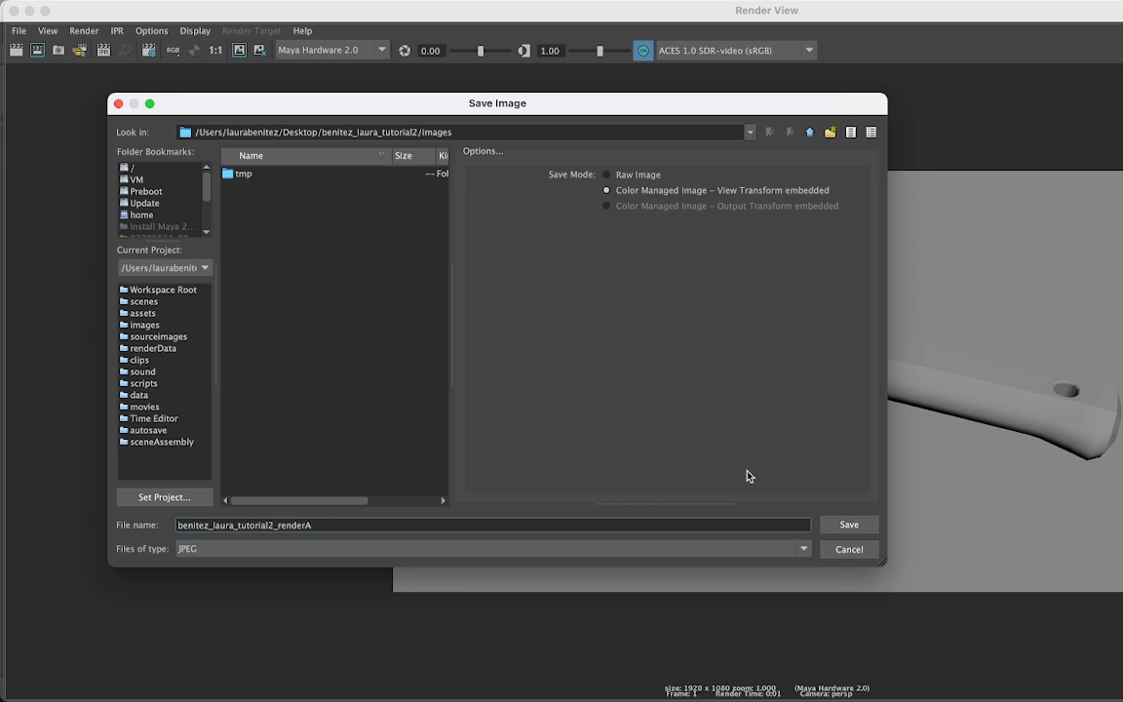
{"action": "left_click", "coordinate": [836, 532]}
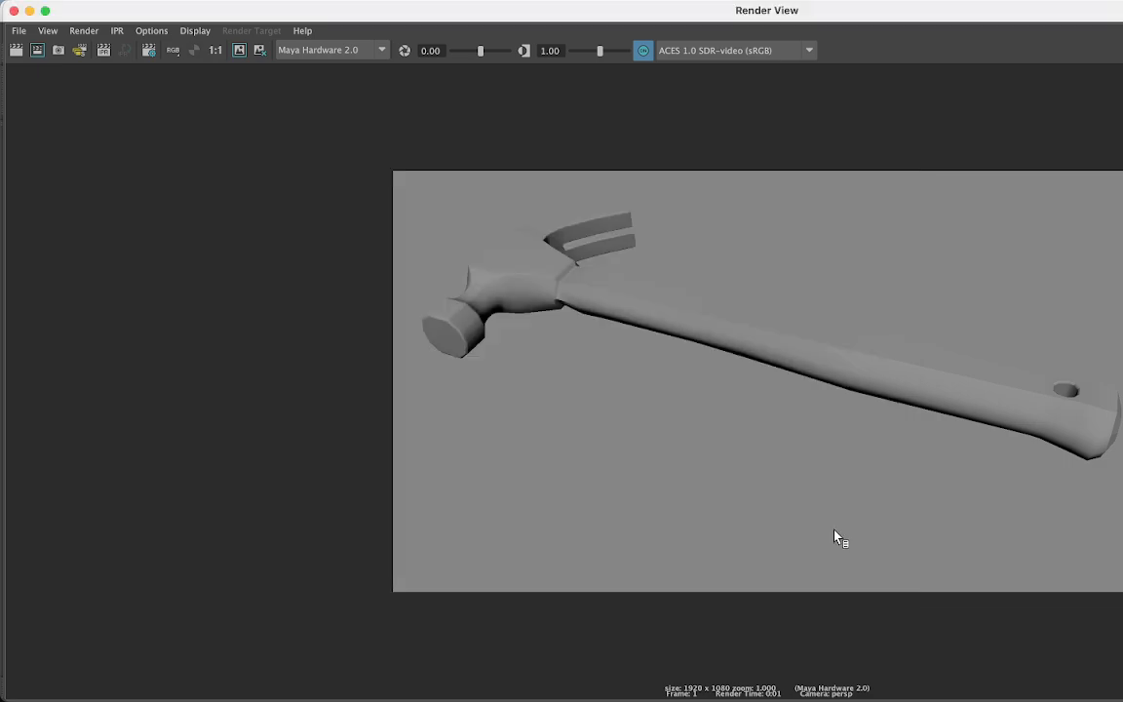
{"action": "left_click", "coordinate": [29, 12]}
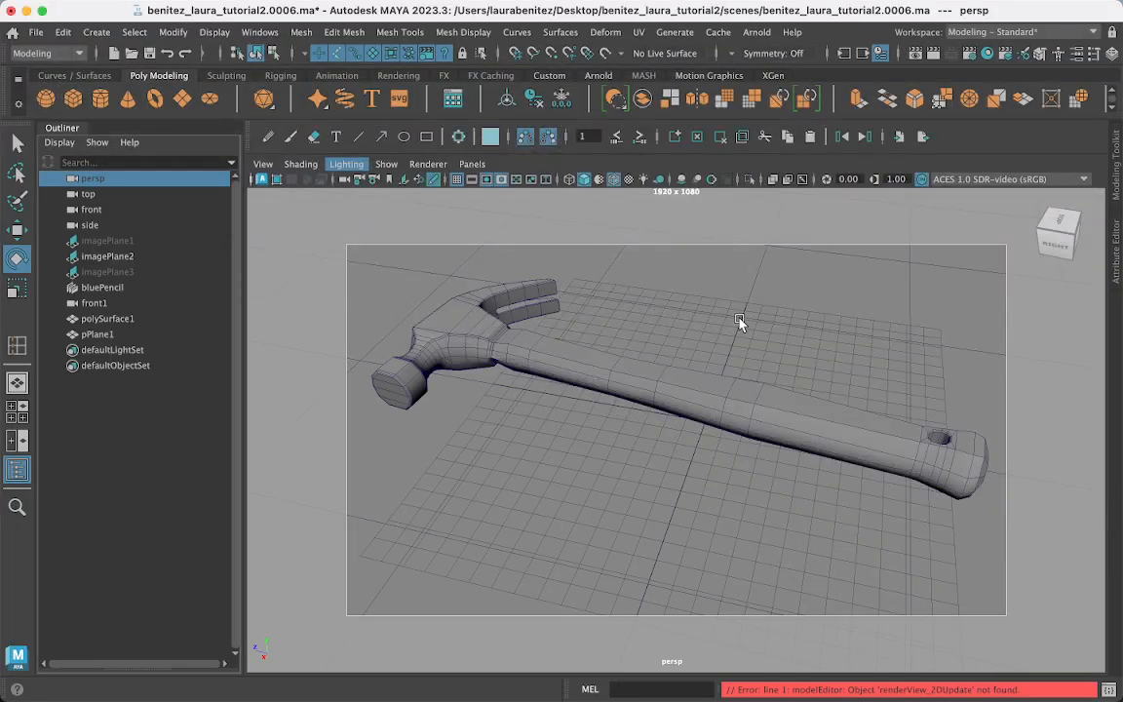
Frame the hammer from the claw side with its head in the foreground inside the resolution gate, and render the current frame.
{"action": "left_click_drag", "start_coordinate": [790, 329], "coordinate": [804, 391], "text": "alt"}
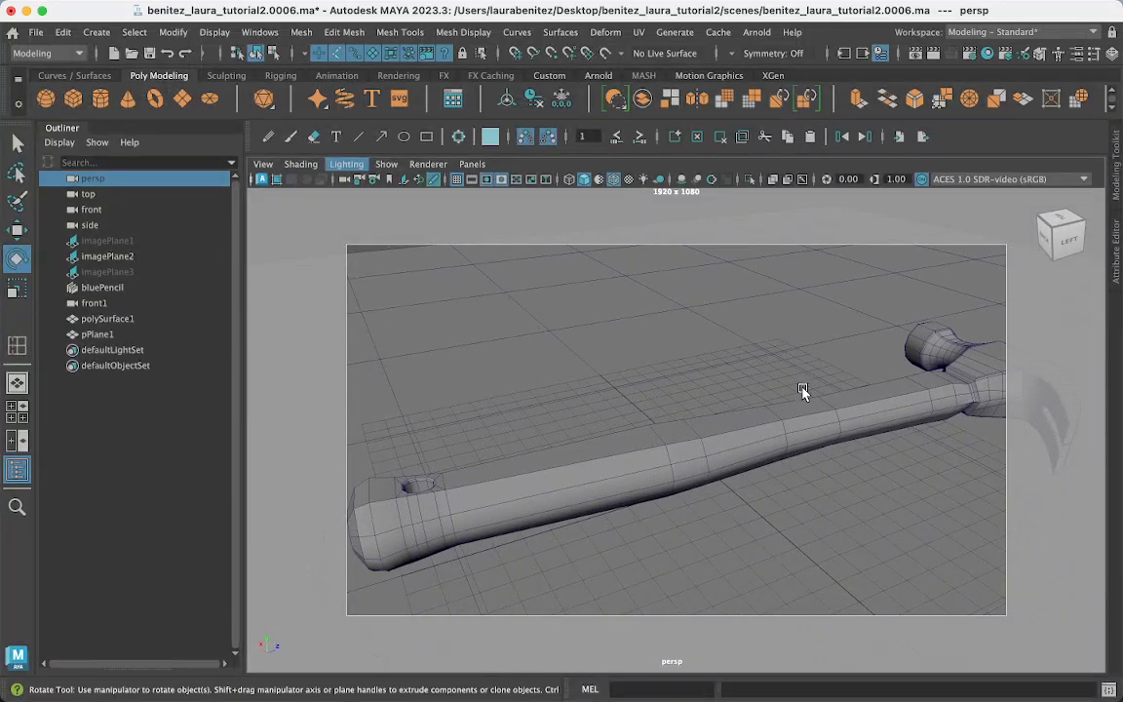
{"action": "right_click_drag", "start_coordinate": [805, 391], "coordinate": [809, 405], "text": "alt"}
{"action": "left_click_drag", "start_coordinate": [810, 404], "coordinate": [805, 403], "text": "alt"}
{"action": "right_click_drag", "start_coordinate": [804, 403], "coordinate": [820, 365], "text": "alt"}
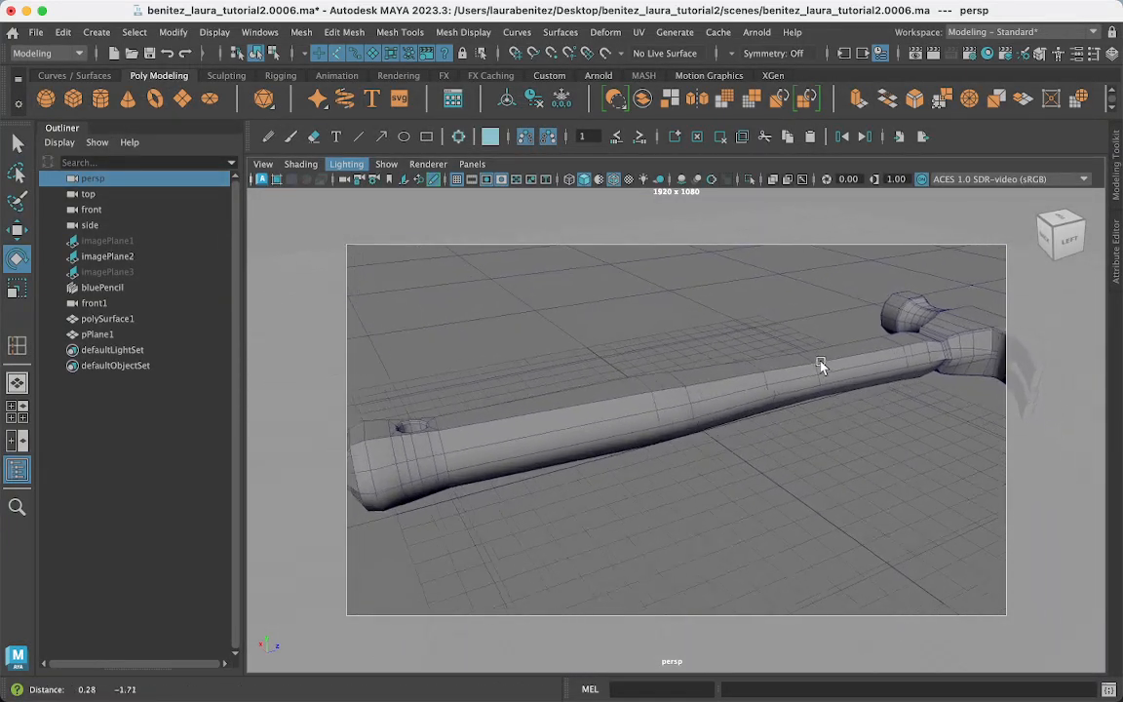
{"action": "left_click_drag", "start_coordinate": [820, 365], "coordinate": [732, 379], "text": "alt"}
{"action": "right_click_drag", "start_coordinate": [732, 379], "coordinate": [723, 439], "text": "alt"}
{"action": "middle_click_drag", "start_coordinate": [724, 438], "coordinate": [722, 445], "text": "alt"}
{"action": "right_click_drag", "start_coordinate": [721, 445], "coordinate": [714, 428], "text": "alt"}
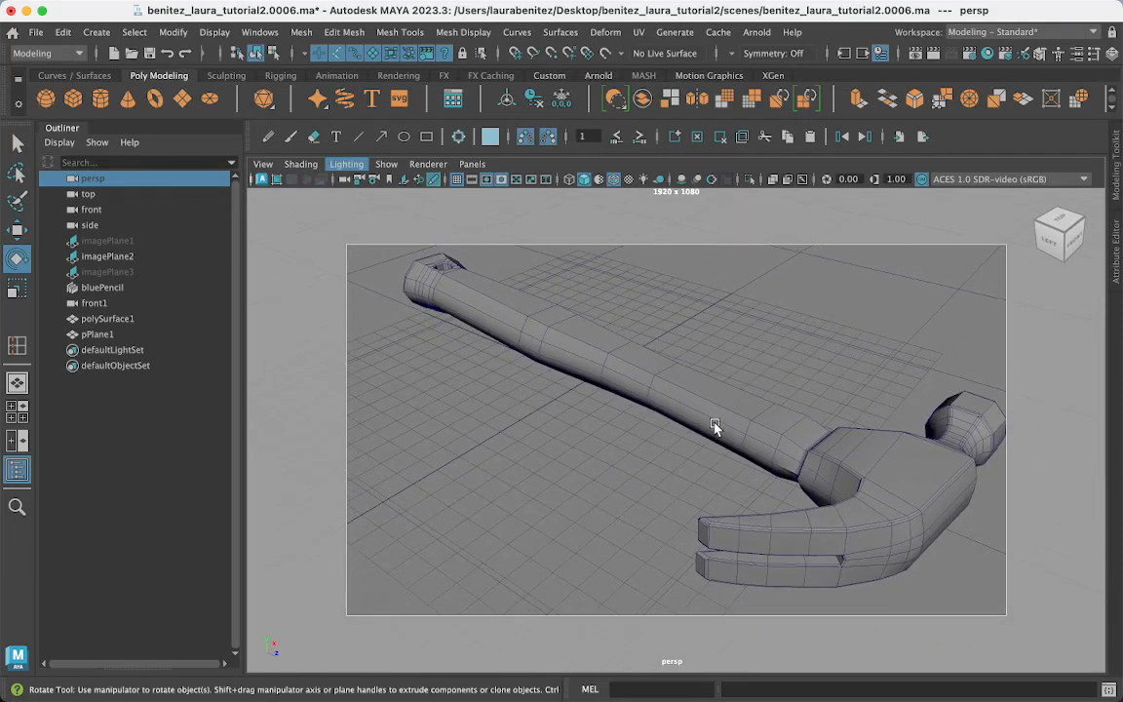
{"action": "left_click_drag", "start_coordinate": [713, 426], "coordinate": [698, 426], "text": "alt"}
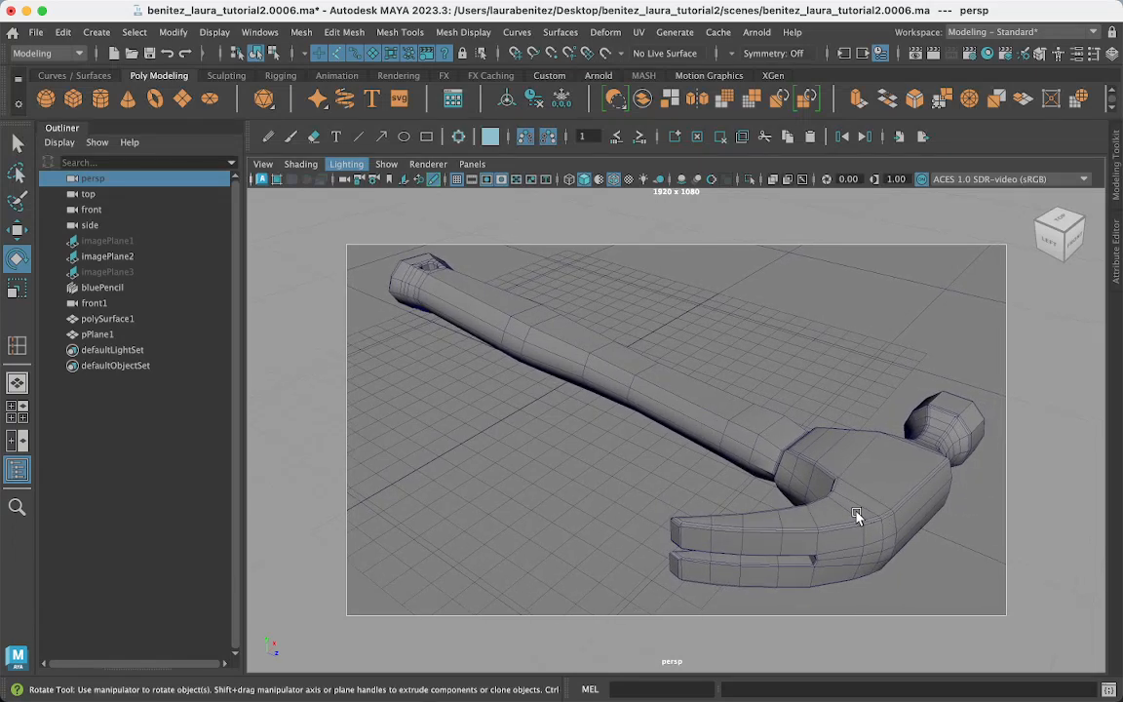
{"action": "left_click", "coordinate": [935, 57]}
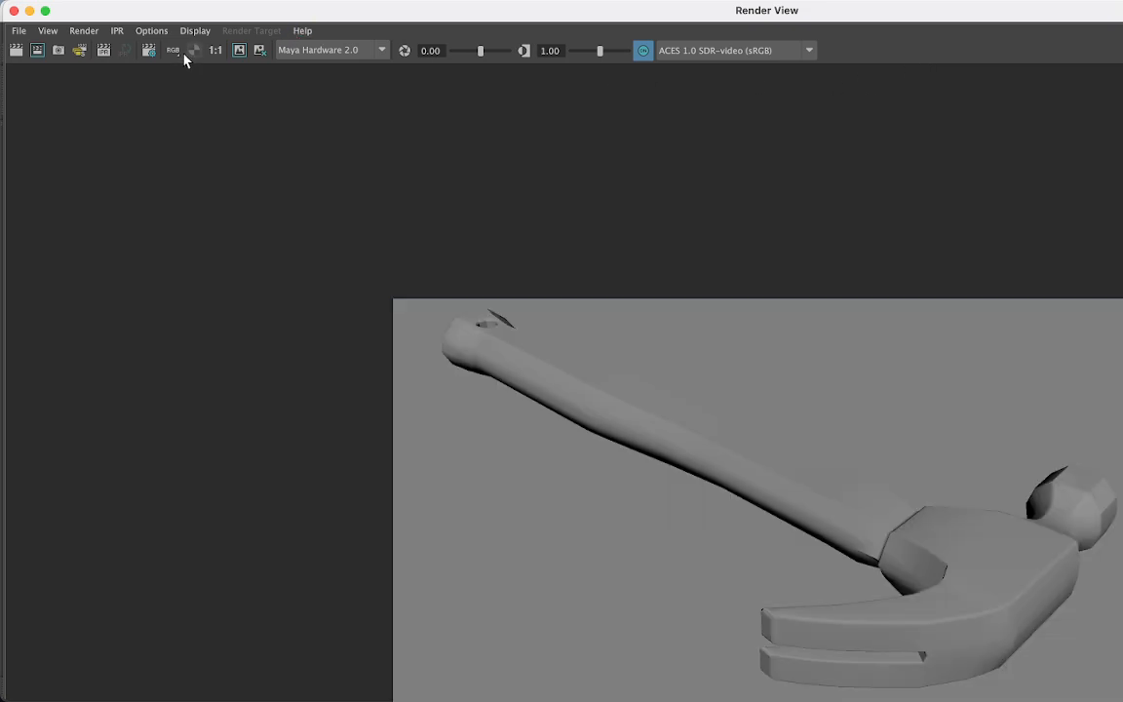
Save the claw-side render as a JPEG in the images folder, named with the author's name plus _tutorial2_rendberB, and put the render window away.
{"action": "left_click", "coordinate": [18, 31]}
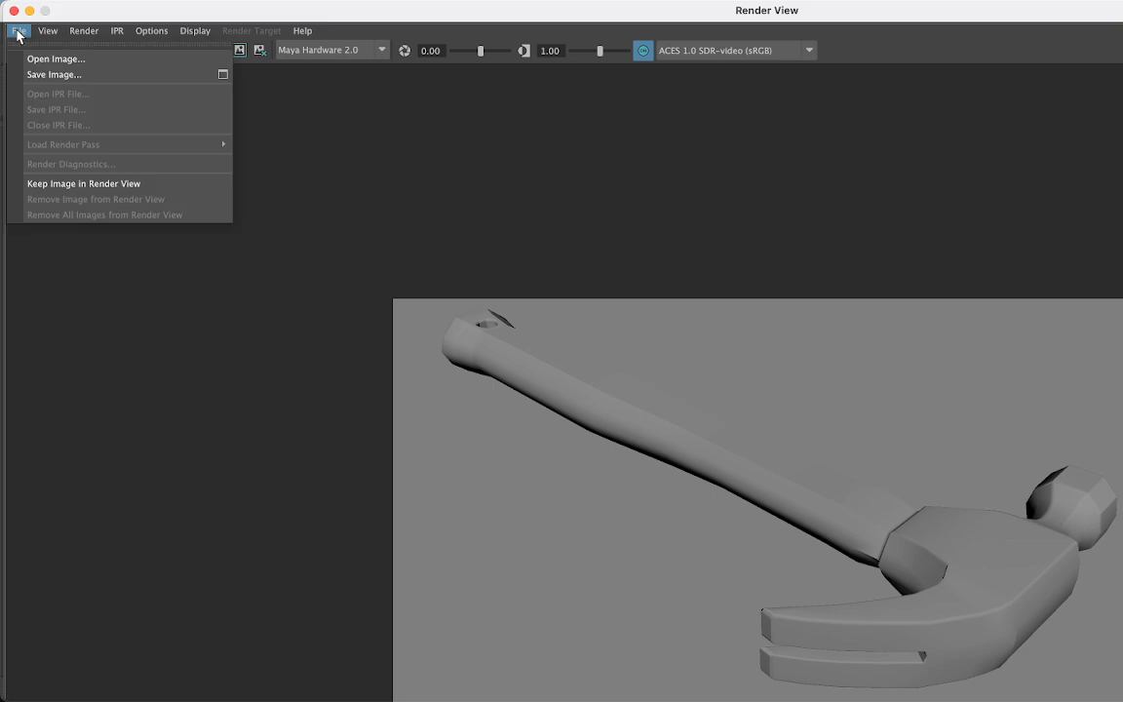
{"action": "left_click", "coordinate": [61, 75]}
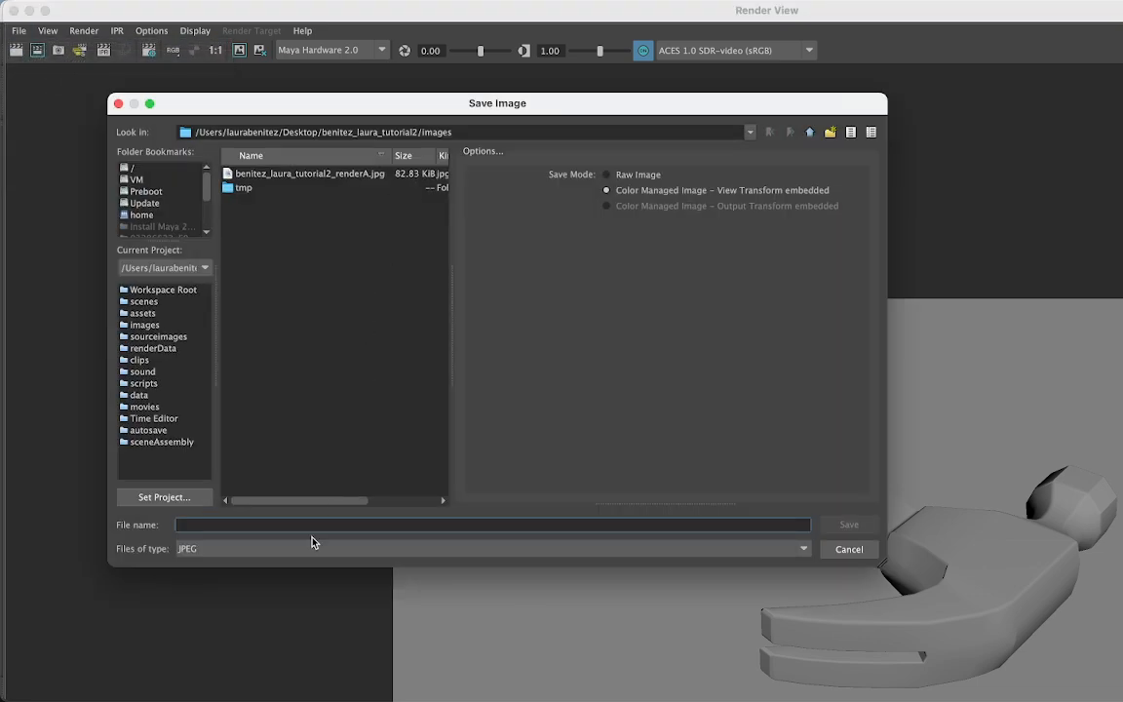
{"action": "type", "text": "benite"}
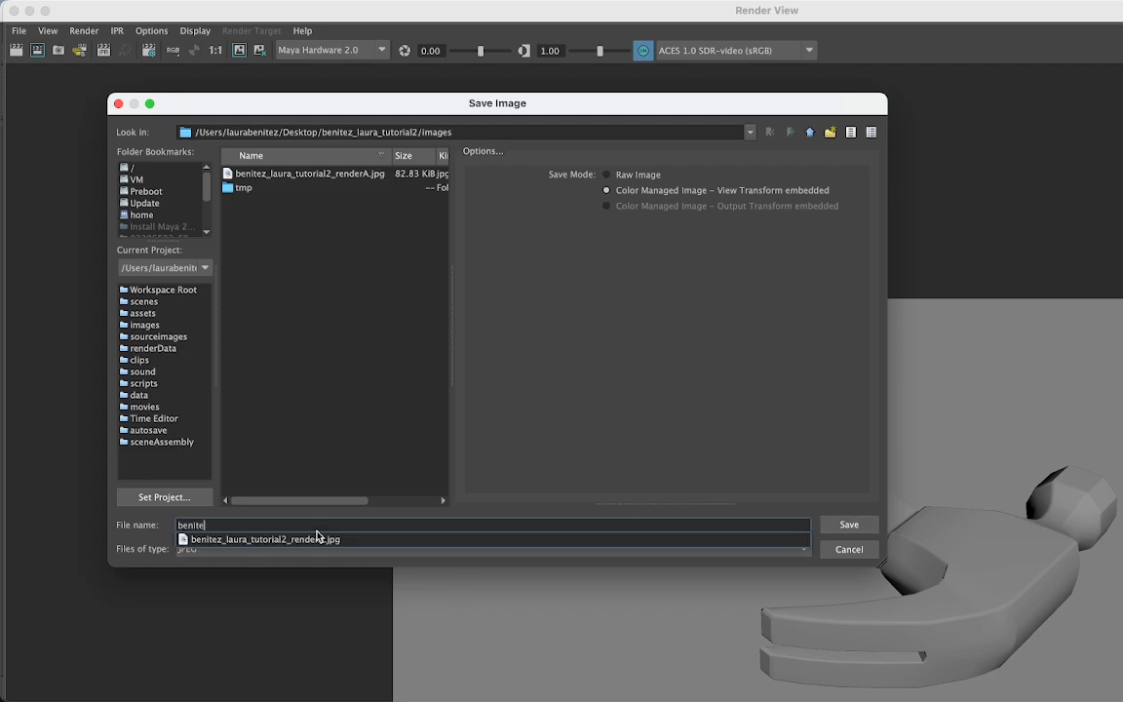
{"action": "type", "text": "z_laura_tutorial2_renderB"}
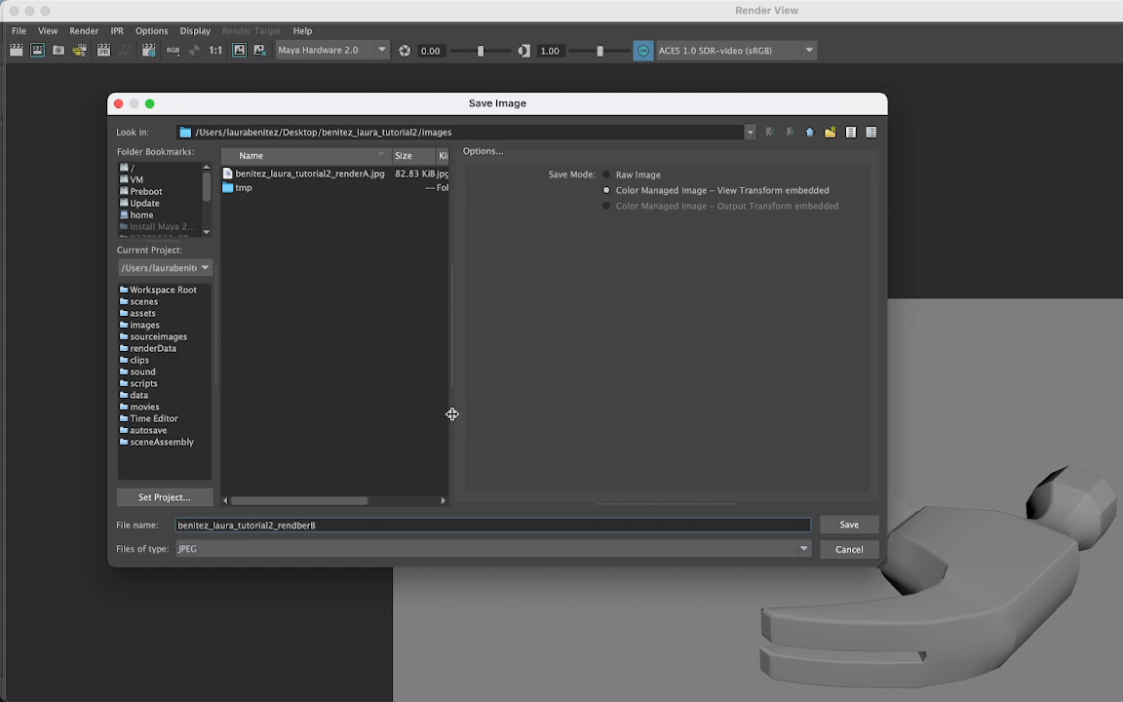
{"action": "left_click", "coordinate": [846, 526]}
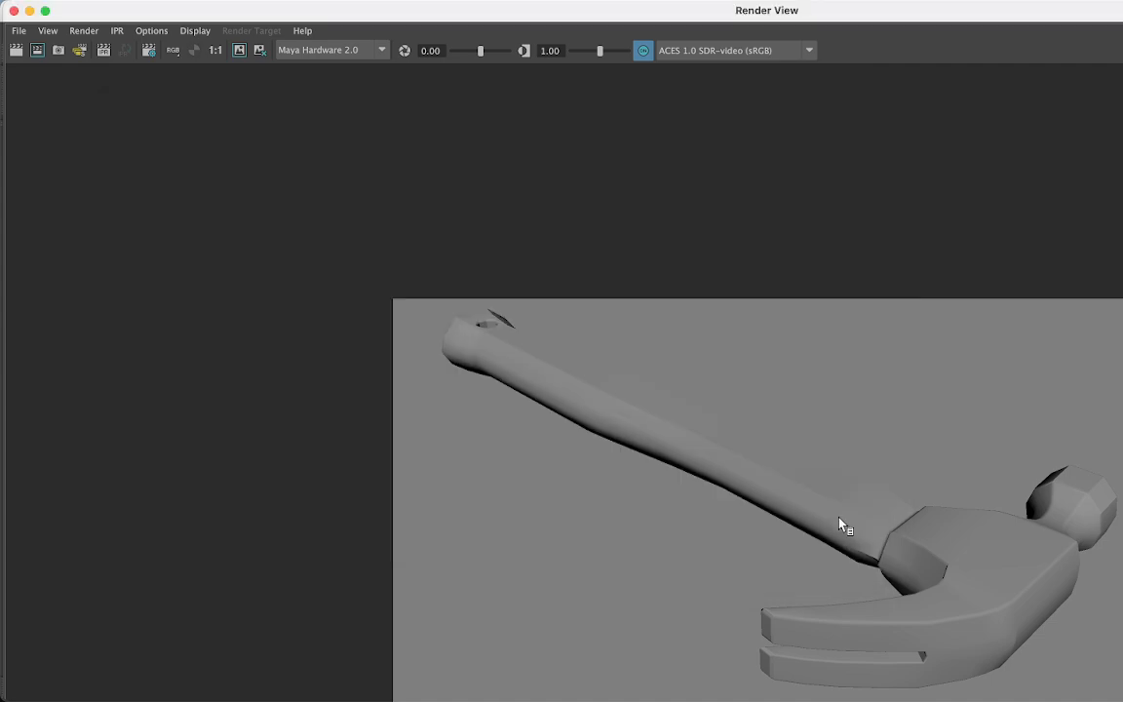
{"action": "left_click", "coordinate": [28, 10]}
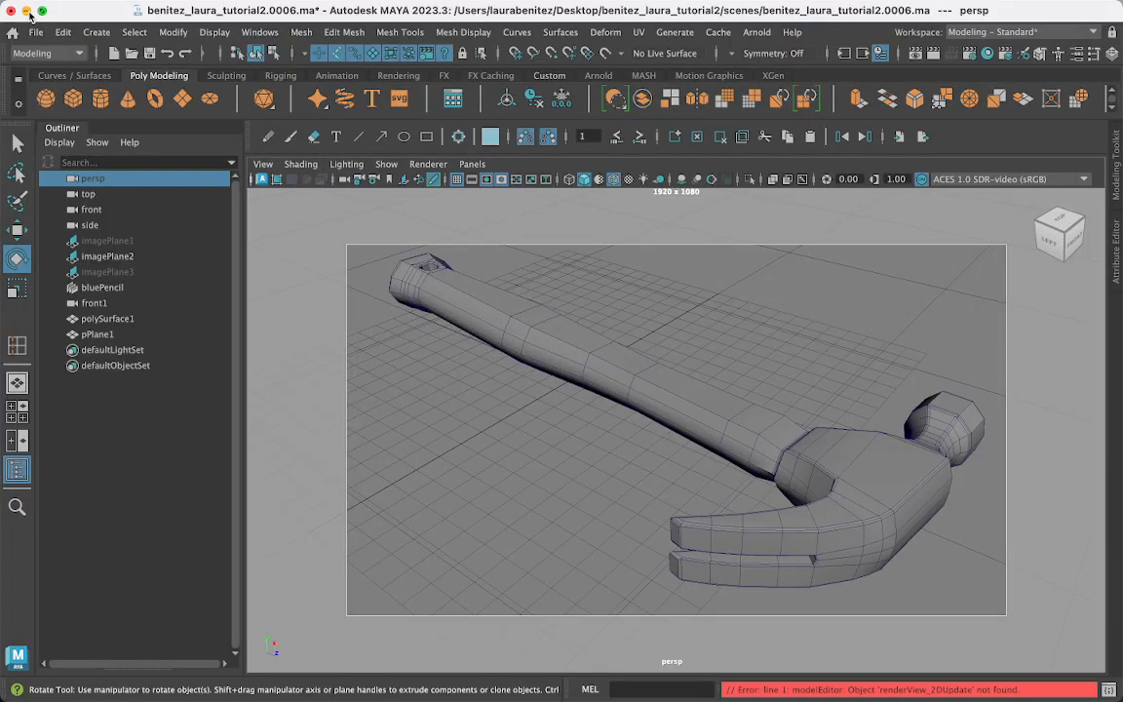
Switch to the desktop, open the tutorial2 project folder in Finder to review its contents, and put the folder window away.
{"action": "left_click", "coordinate": [27, 12]}
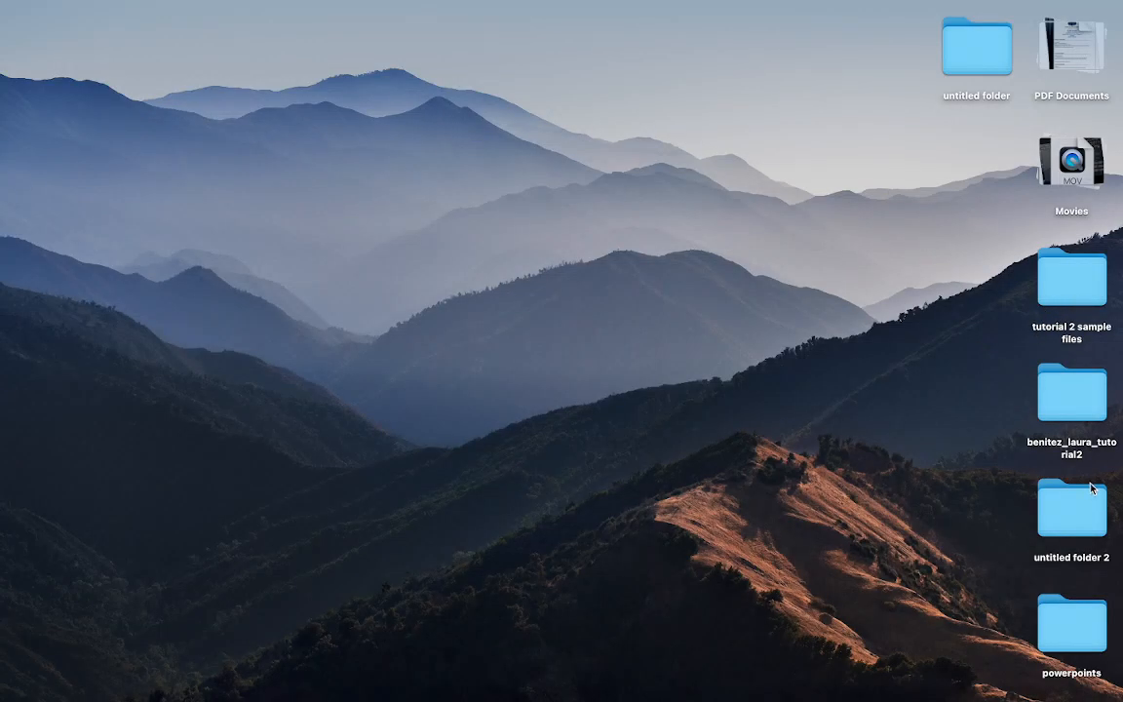
{"action": "left_click_drag", "start_coordinate": [1084, 401], "coordinate": [776, 327]}
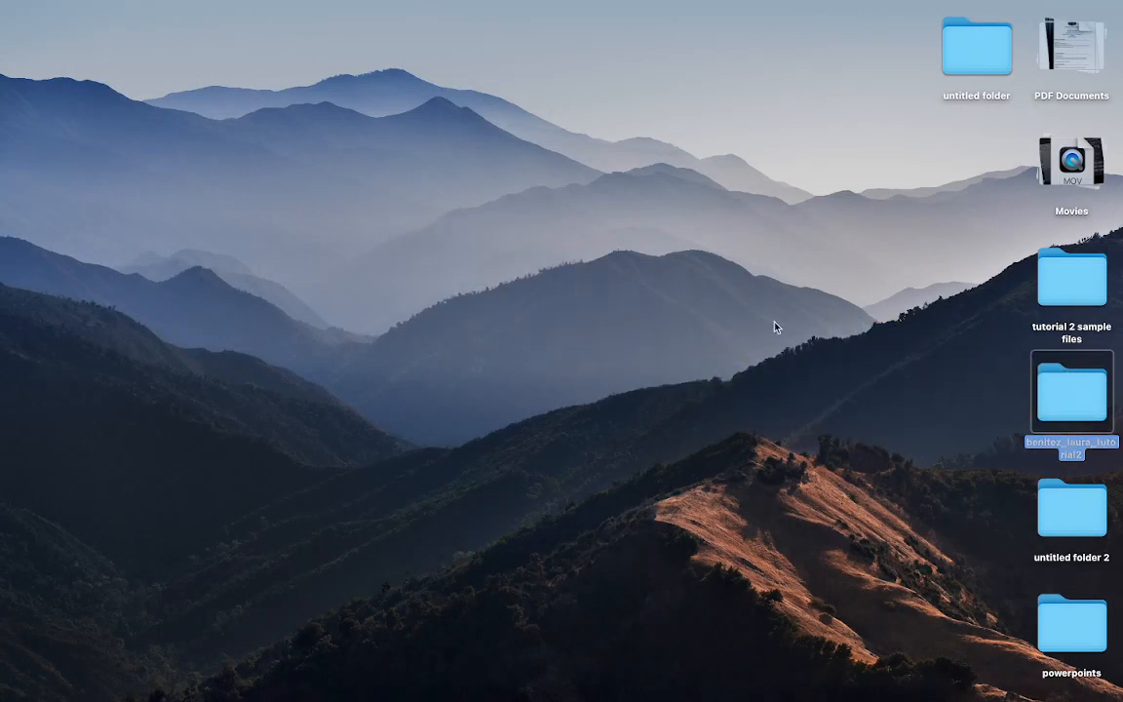
{"action": "double_click", "coordinate": [1071, 392]}
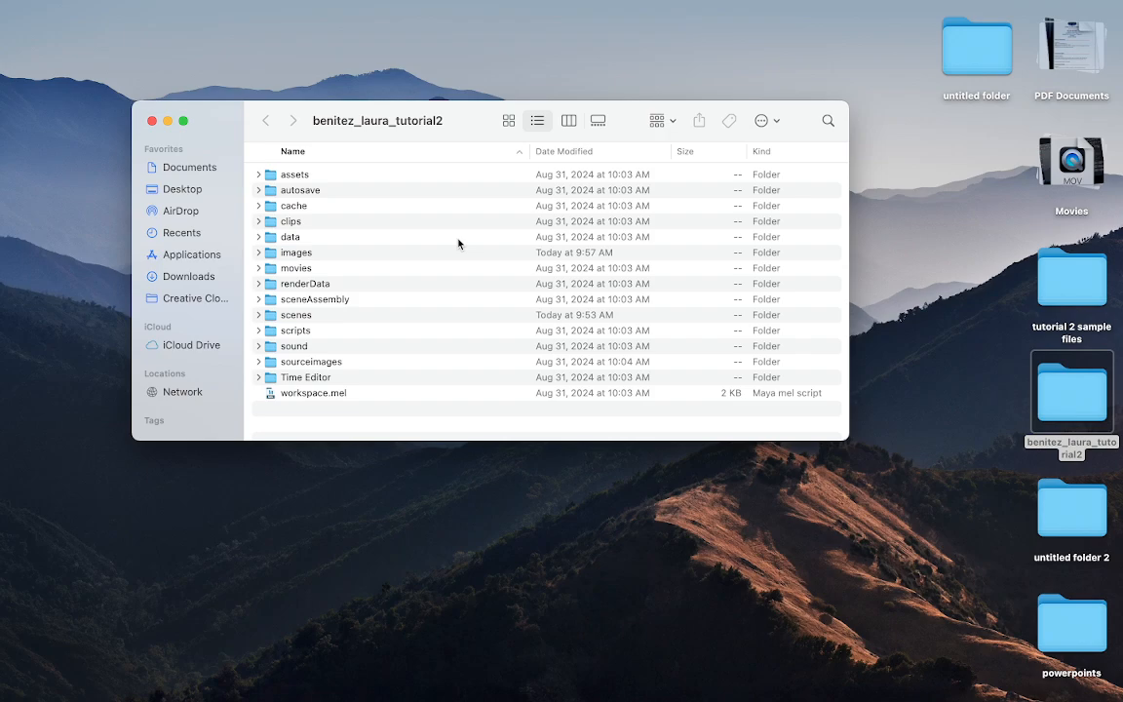
{"action": "left_click", "coordinate": [168, 120]}
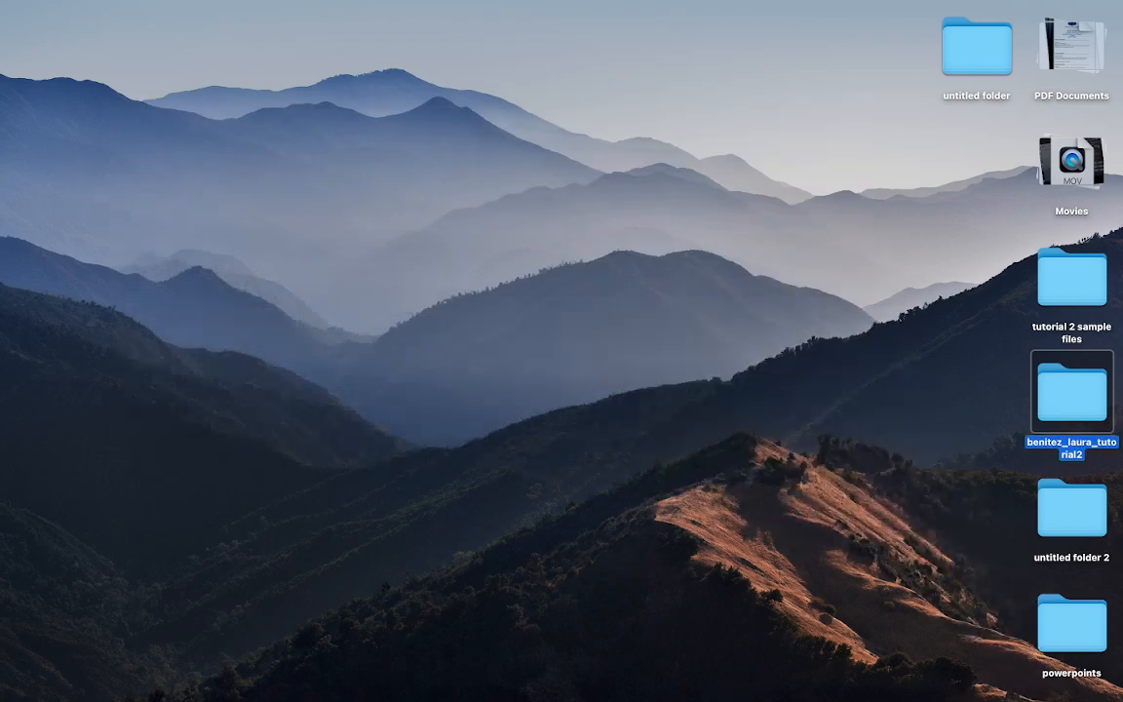